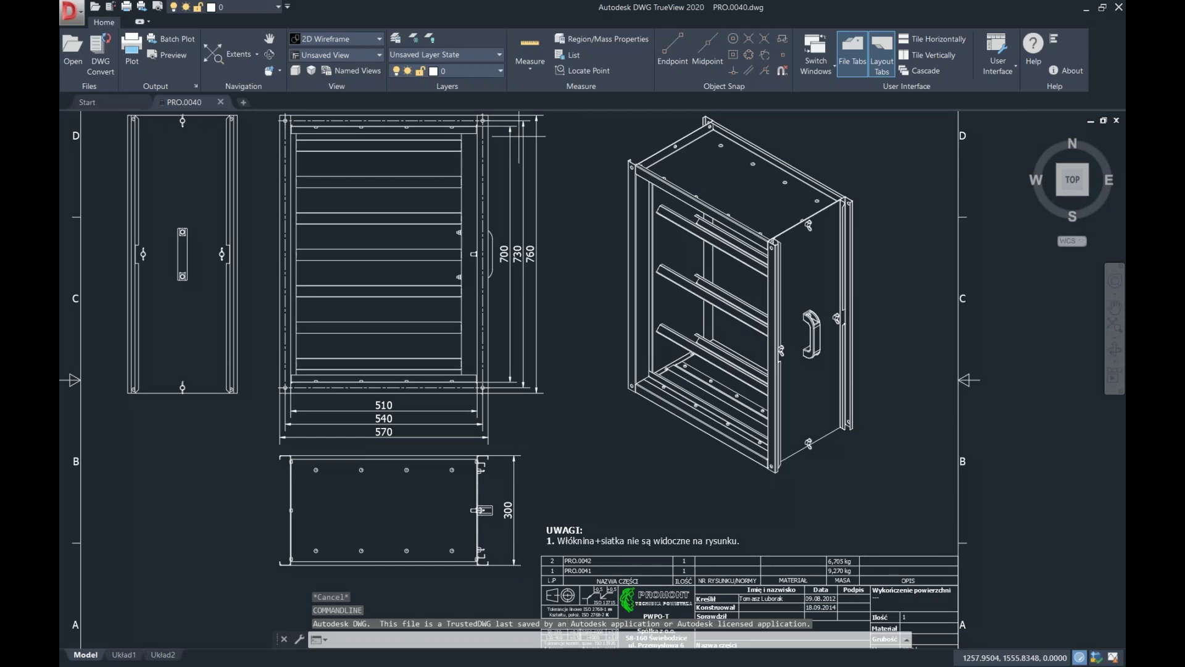
Zoom in on the 700/730/760 height dimensions, then zoom back out to frame the front and 3-D views
scroll(487, 242, "up", 5)
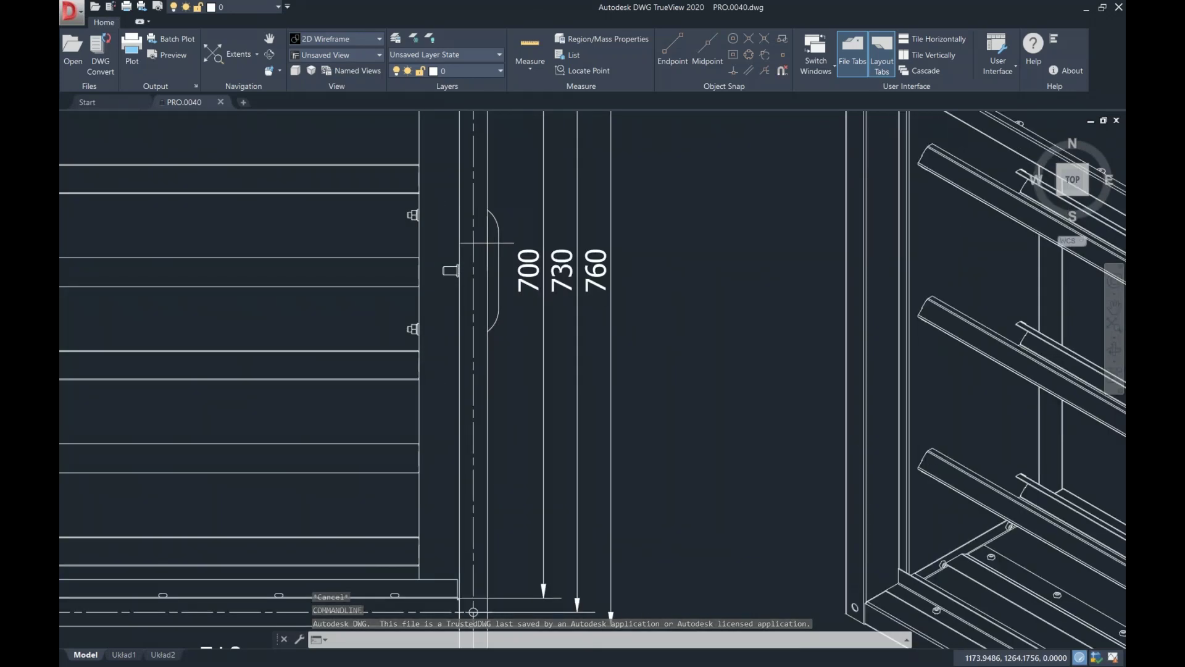
scroll(488, 242, "down", 2)
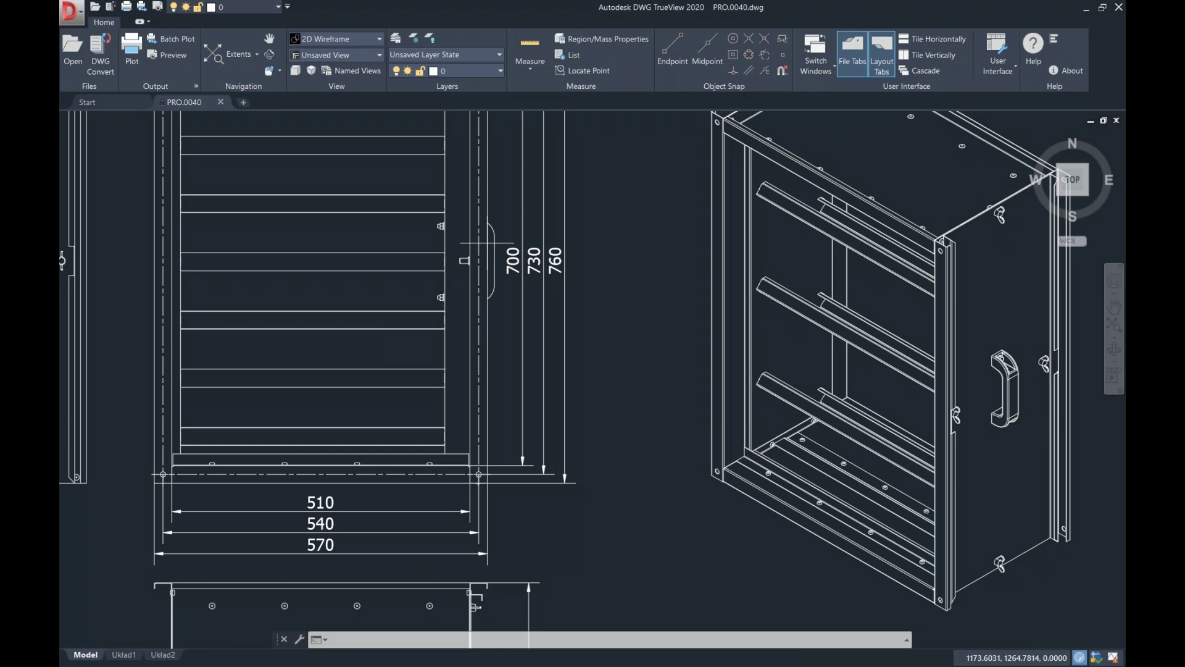
Close DWG TrueView and show PRO.0040.dwg's three-version history on the Historia tab in Vault
left_click(1119, 7)
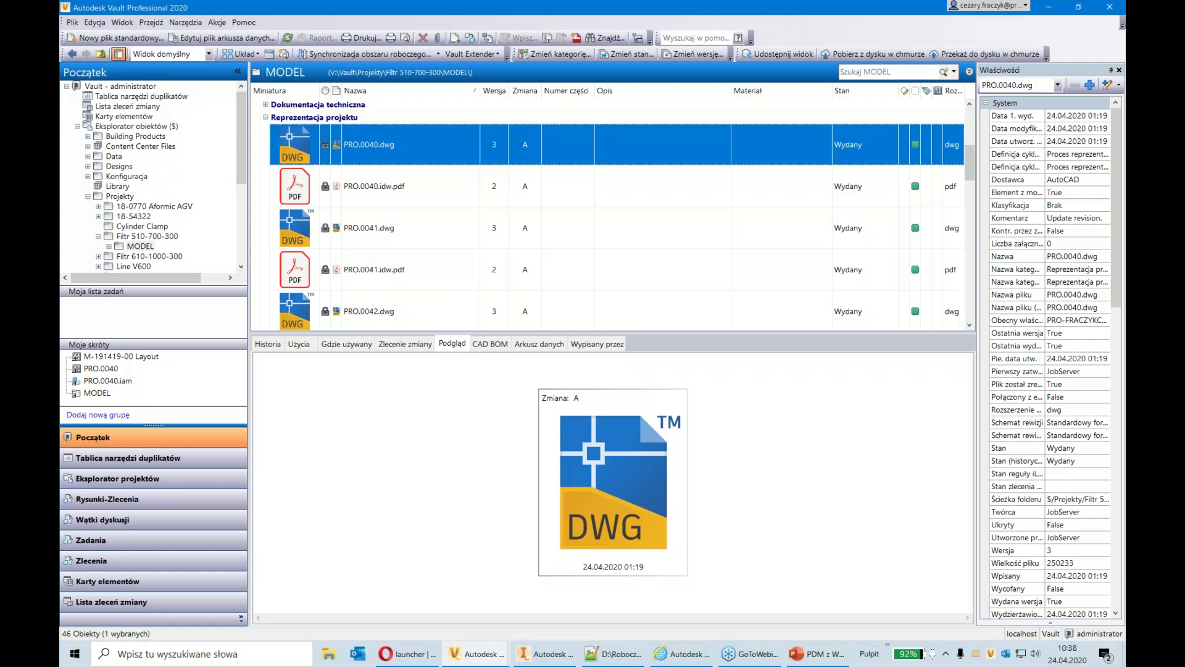
left_click(270, 345)
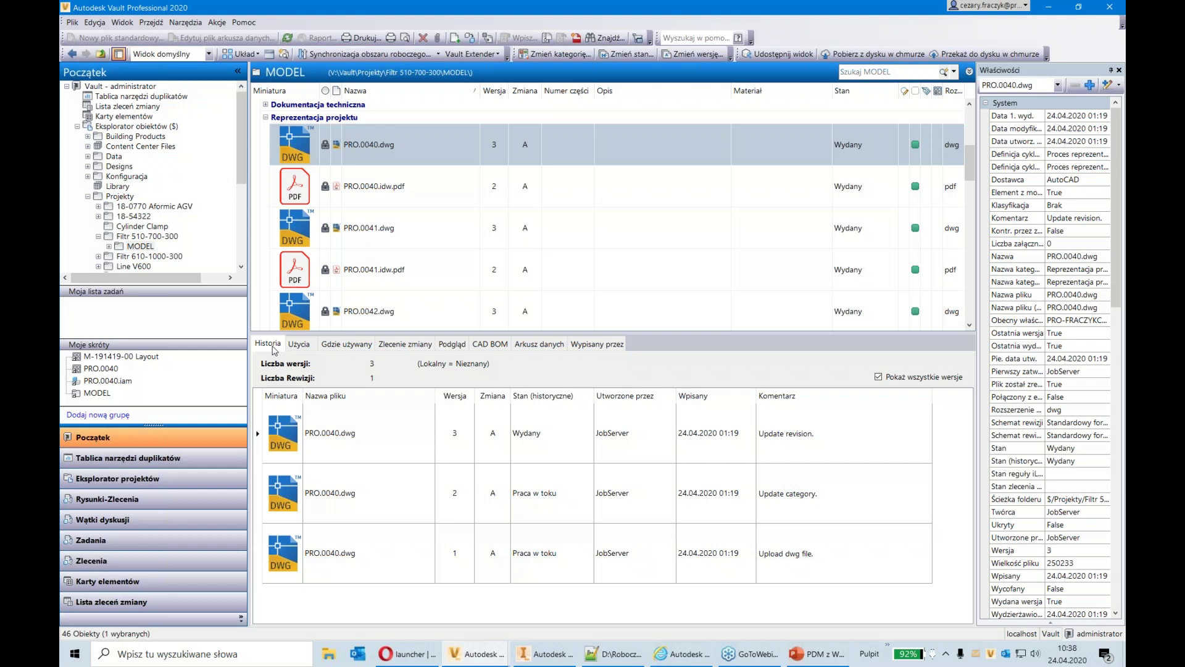
Minimize the Vault Professional window to reveal the desktop
left_click(1054, 11)
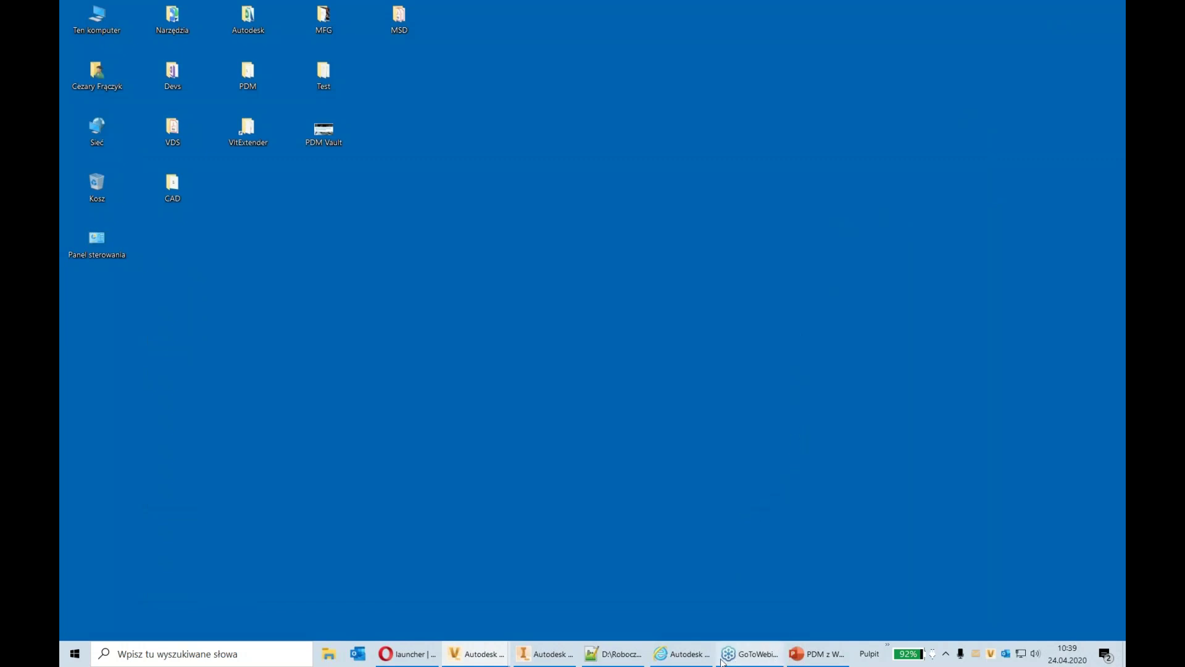
Restore the Autodesk Vault web client browser window from the taskbar
left_click(701, 654)
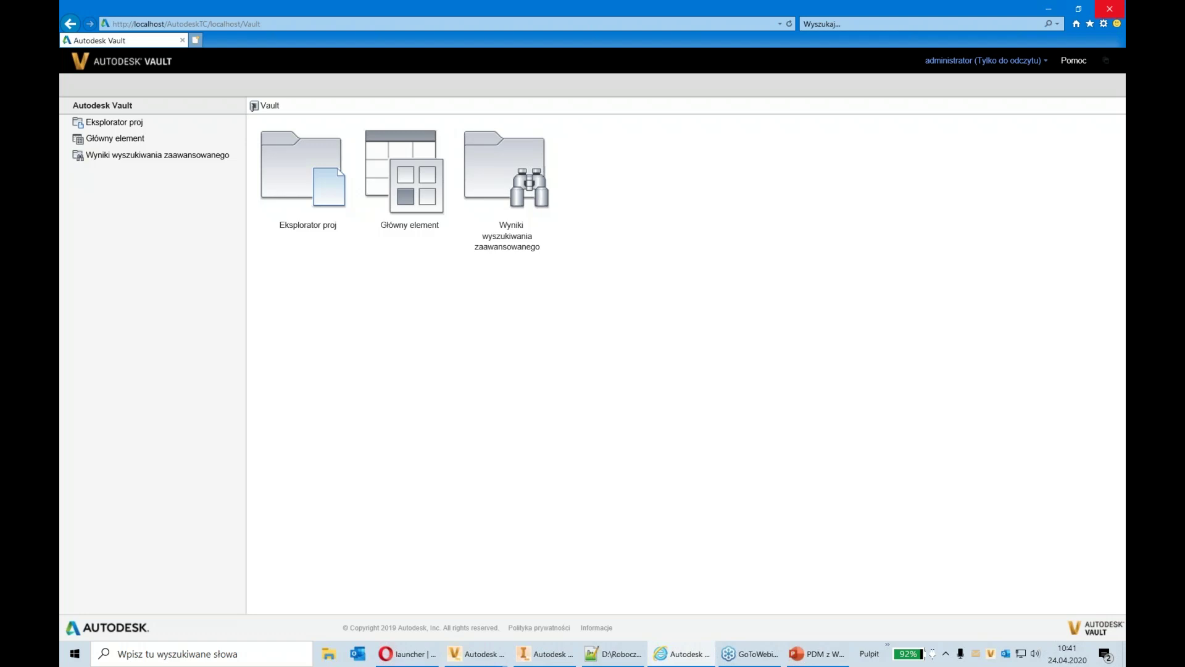
Display the Witamy! welcome panel from the Pomoc menu
left_click(1073, 60)
left_click(1019, 100)
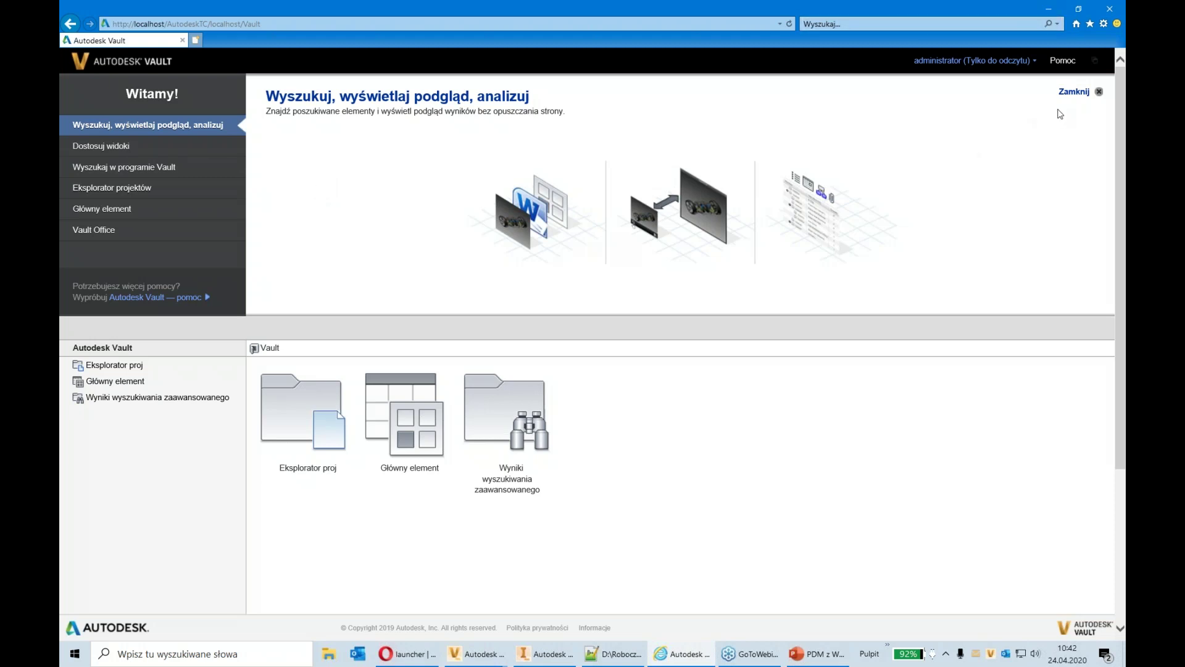
Read the welcome topics, from Dostosuj widoki to Vault Office, then close the panel with Zamknij
left_click(190, 150)
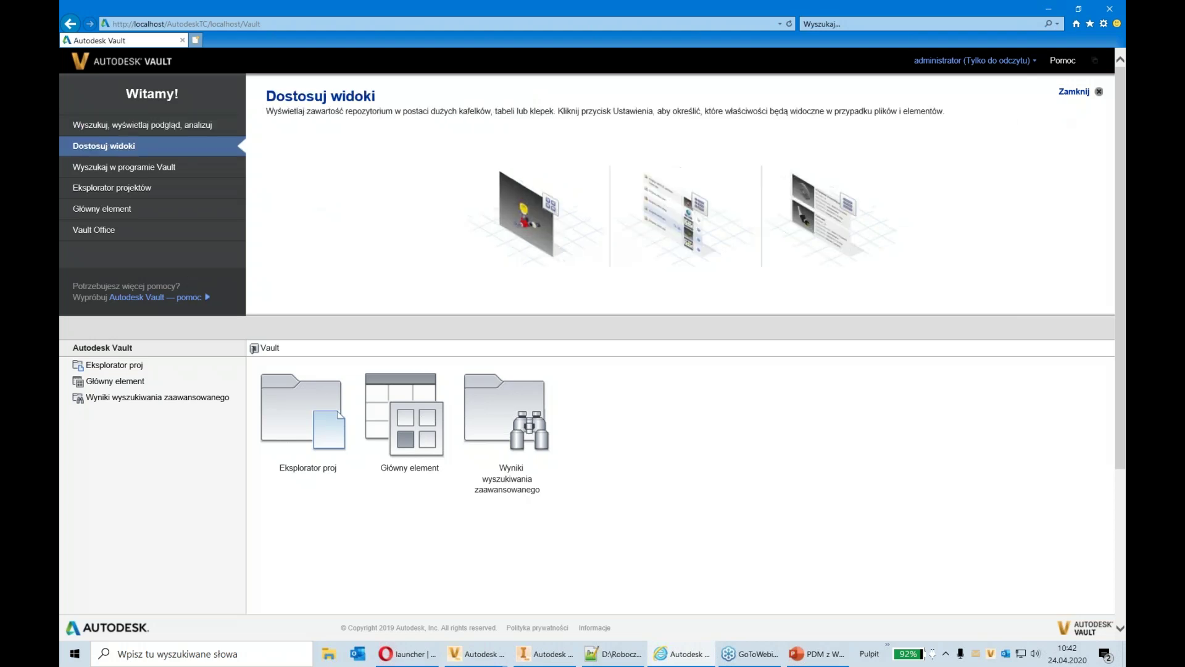
left_click(190, 170)
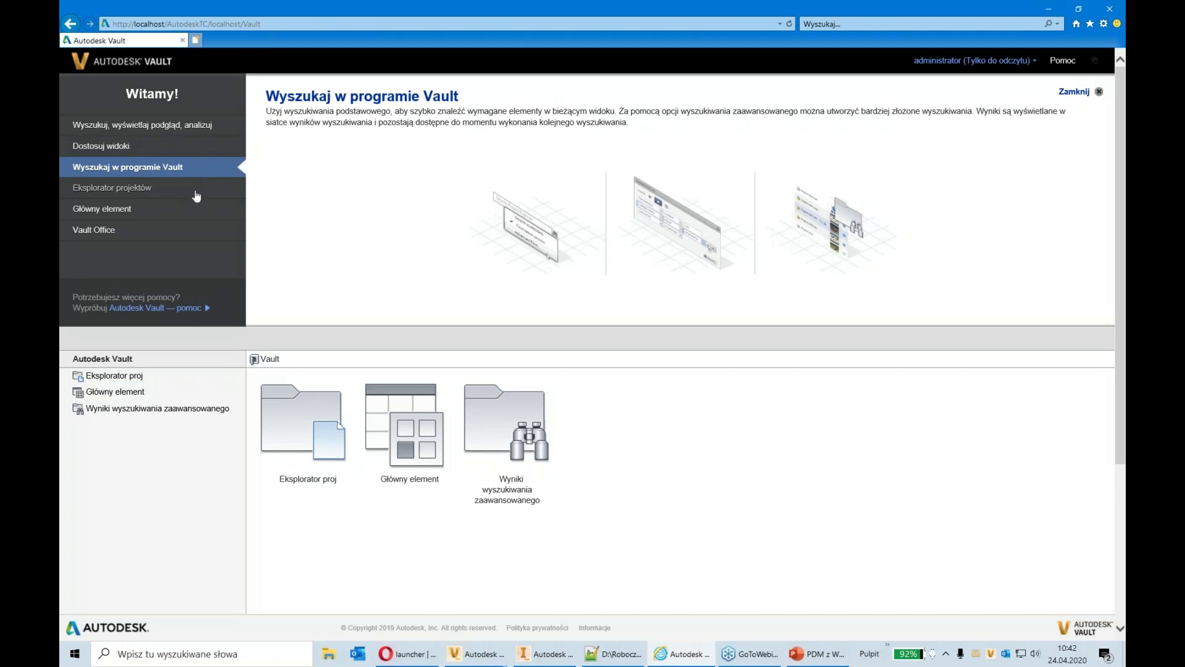
left_click(194, 196)
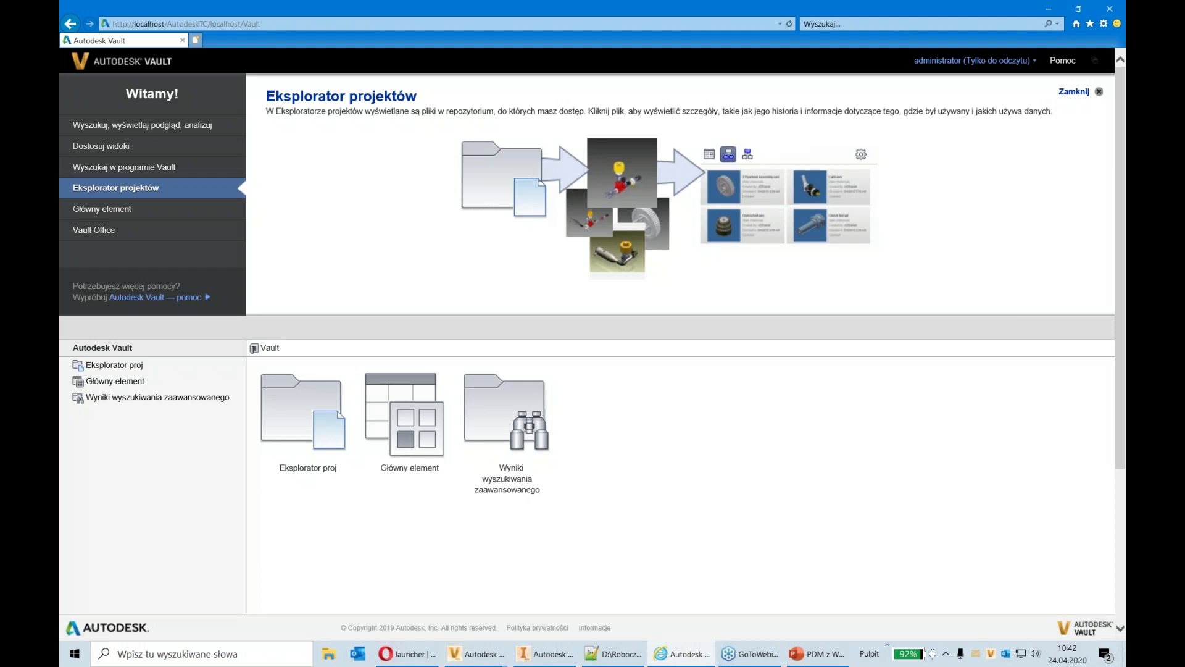
left_click(223, 213)
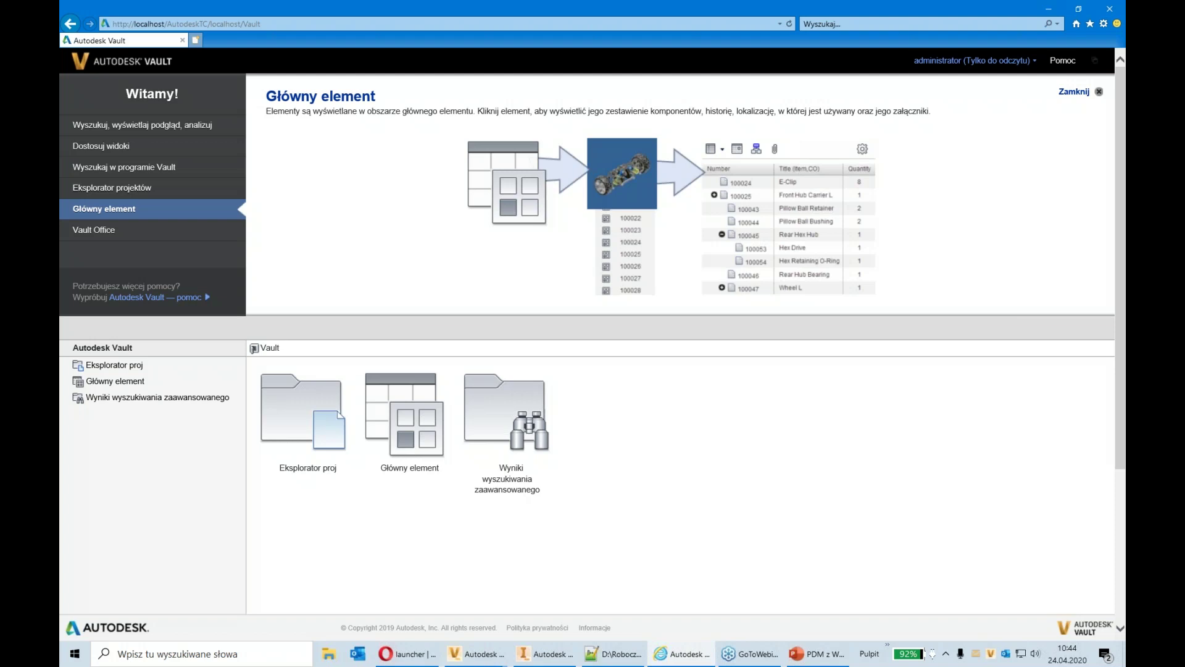
left_click(219, 238)
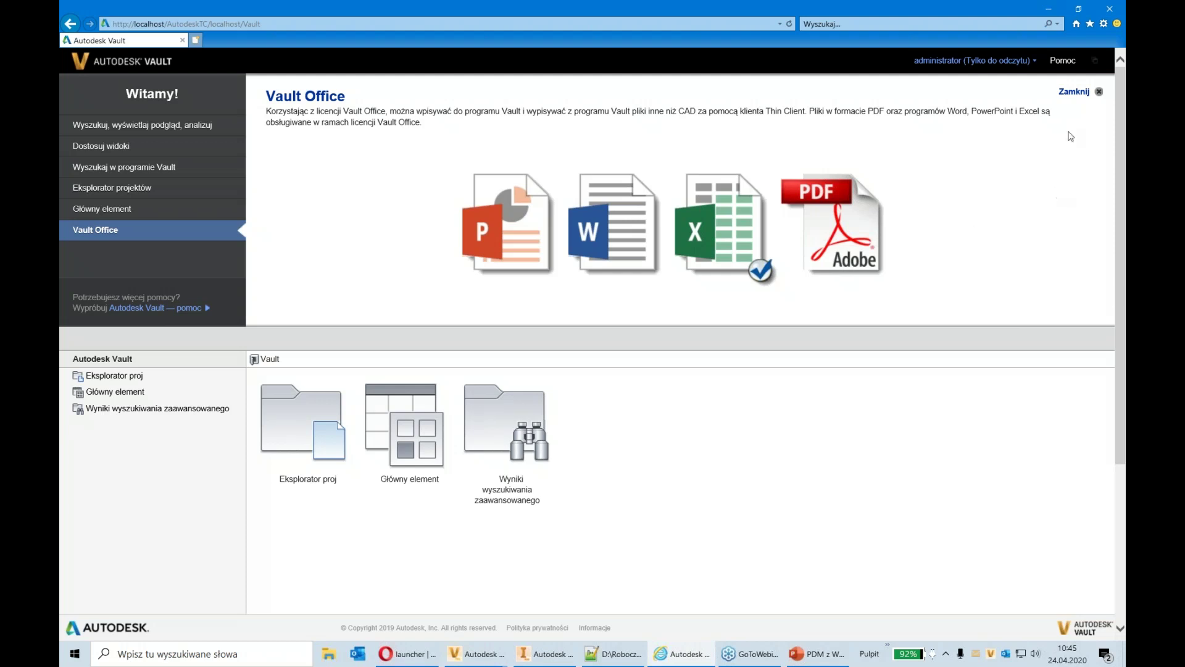
left_click(1074, 92)
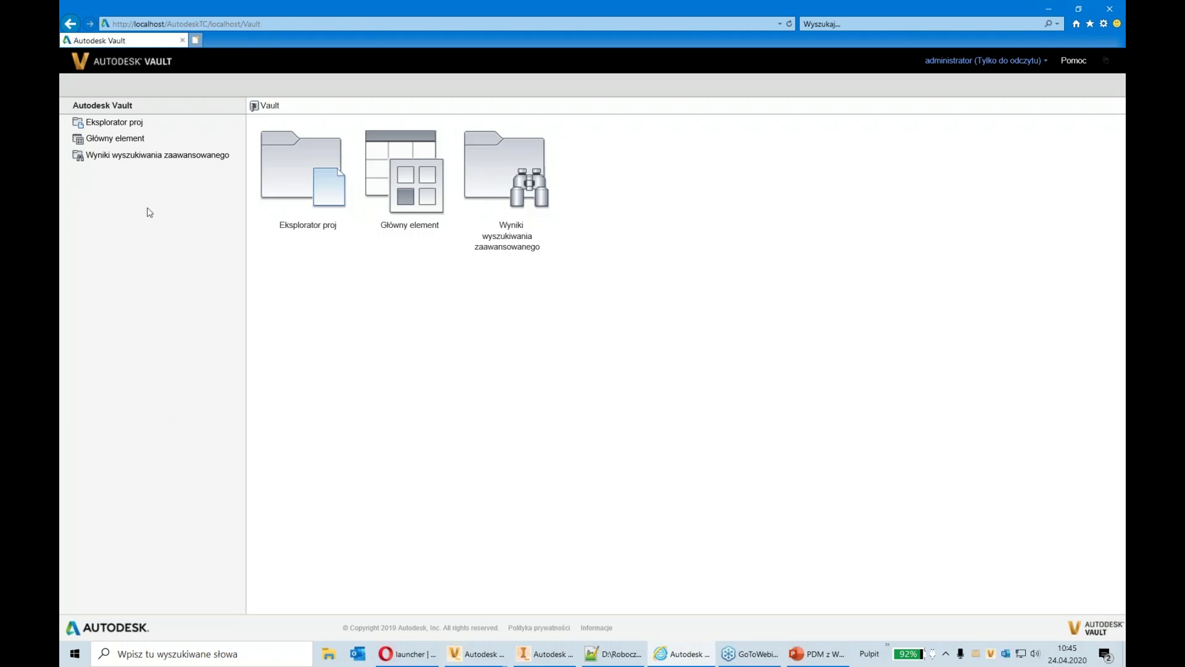
Browse Eksplorator projektów into Projekty › Filtr 510-700-300
left_click(117, 122)
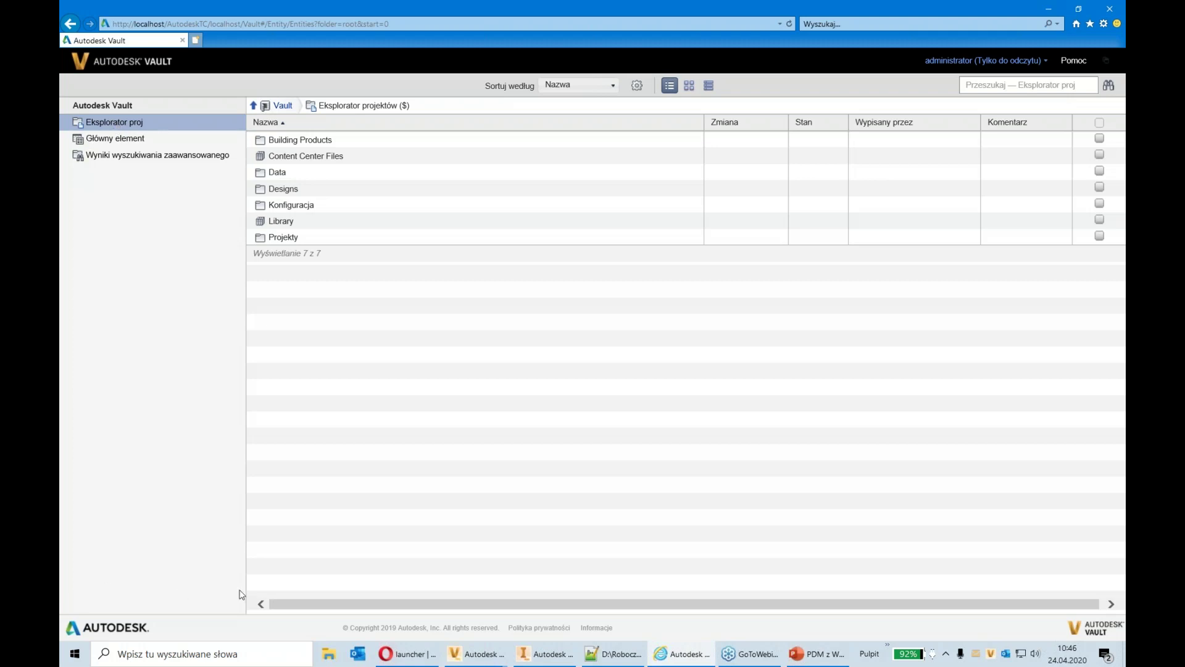
left_click(283, 239)
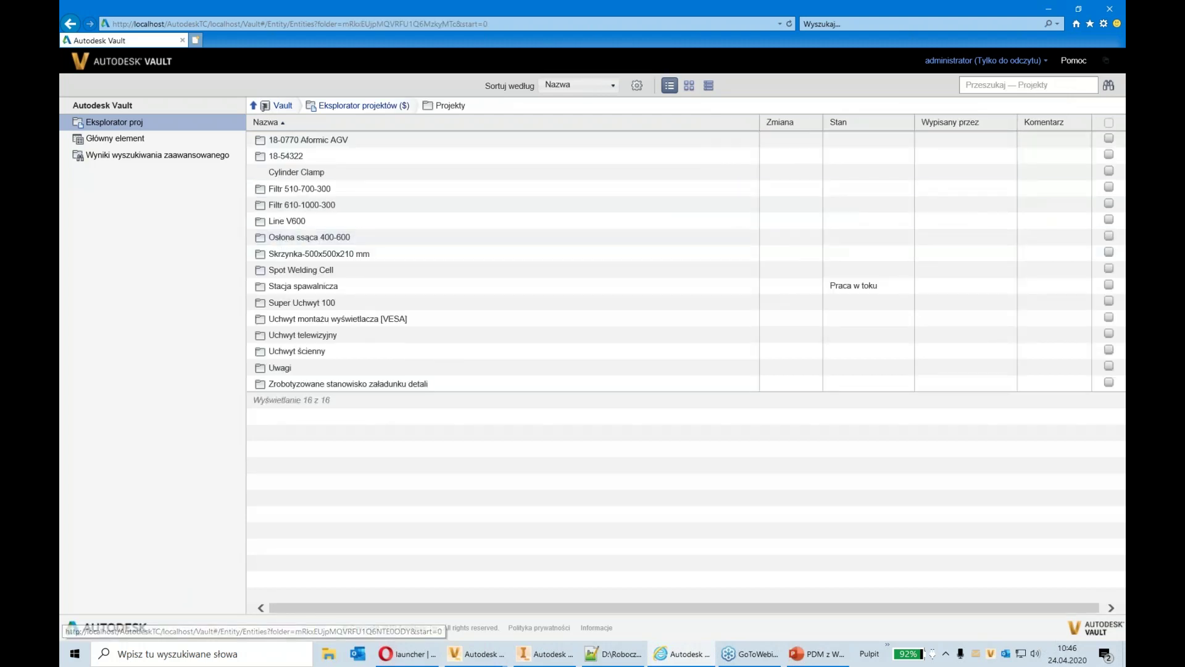
left_click(955, 63)
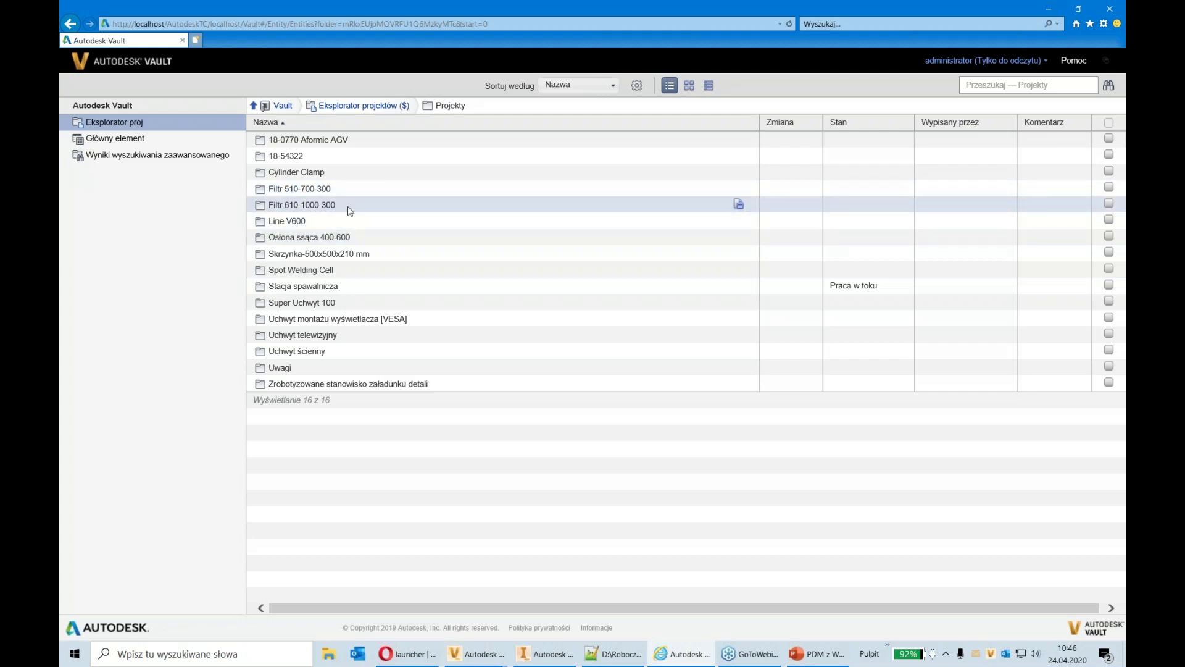
left_click(327, 189)
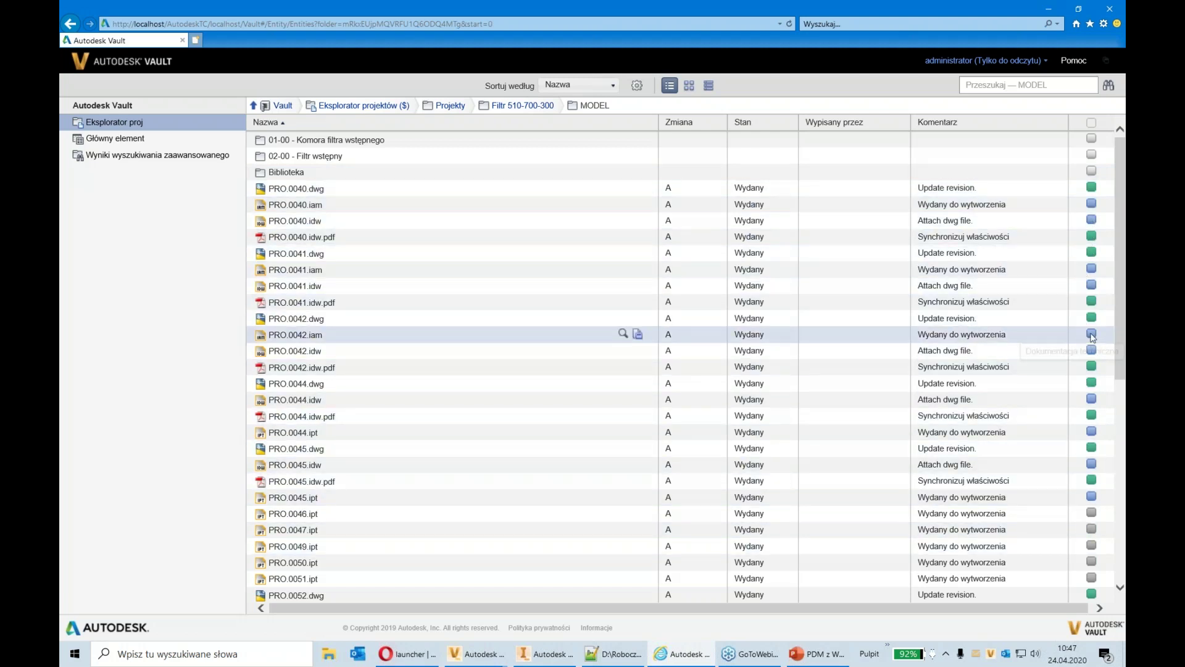
Switch the MODEL folder's file list to Kafelki thumbnail tiles
scroll(1092, 337, "down", 1)
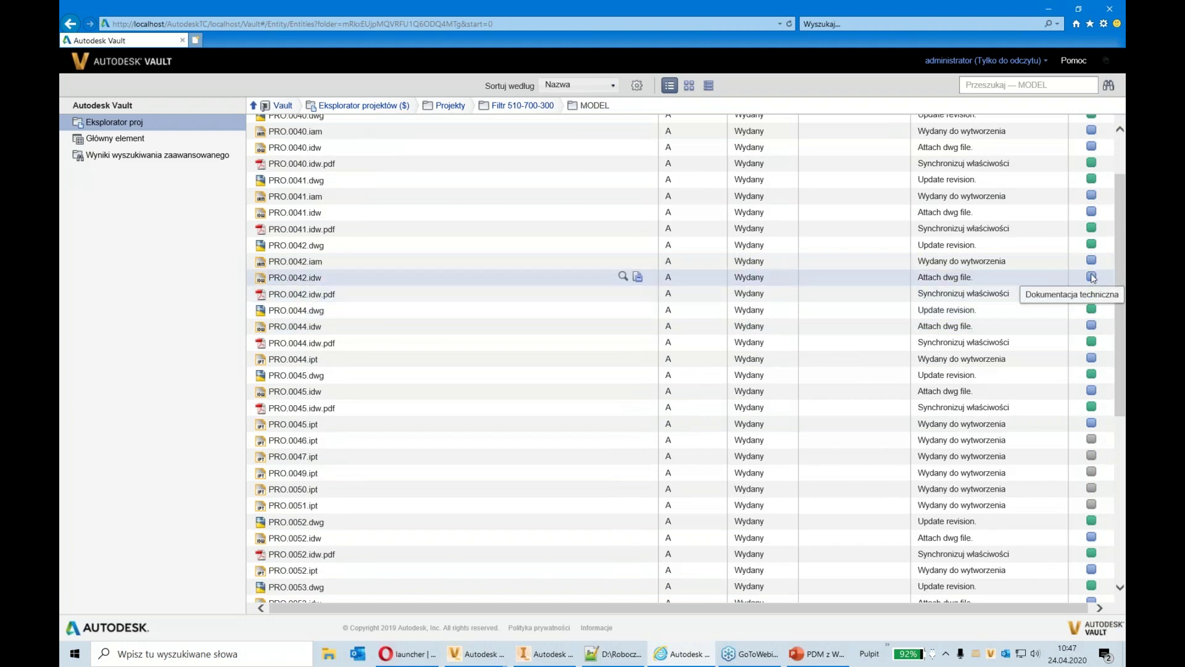
mouse_move(1093, 261)
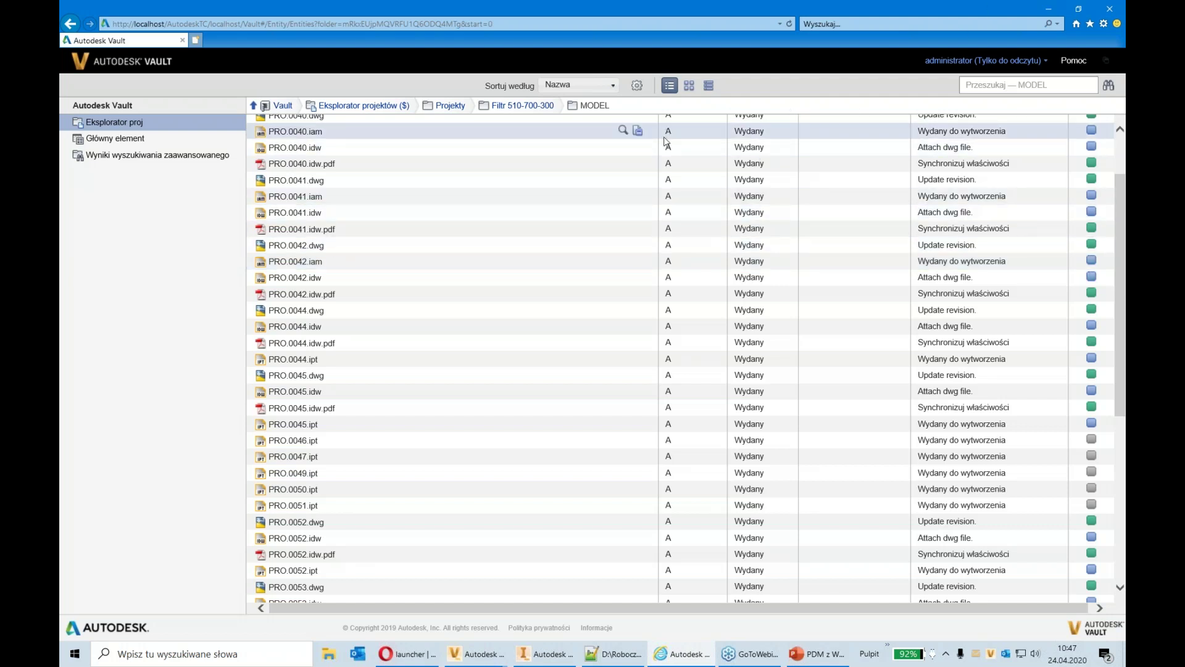
left_click(693, 90)
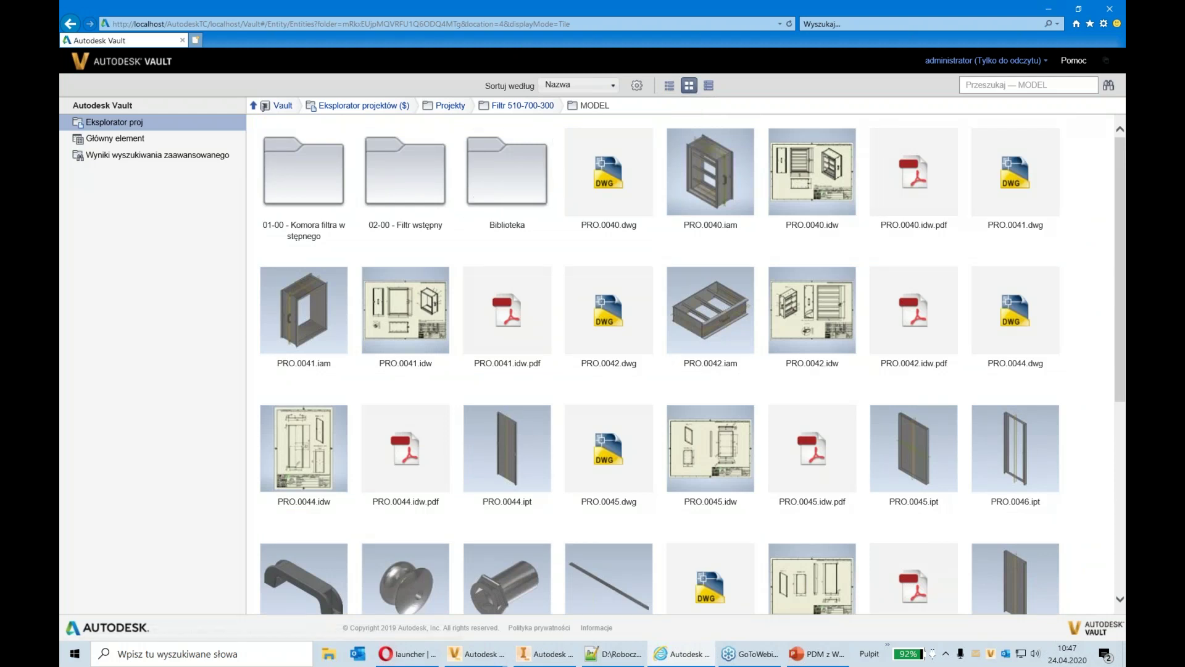
Open the PRO.0040.iam assembly's Plik — szczegóły page from its tile
mouse_move(730, 166)
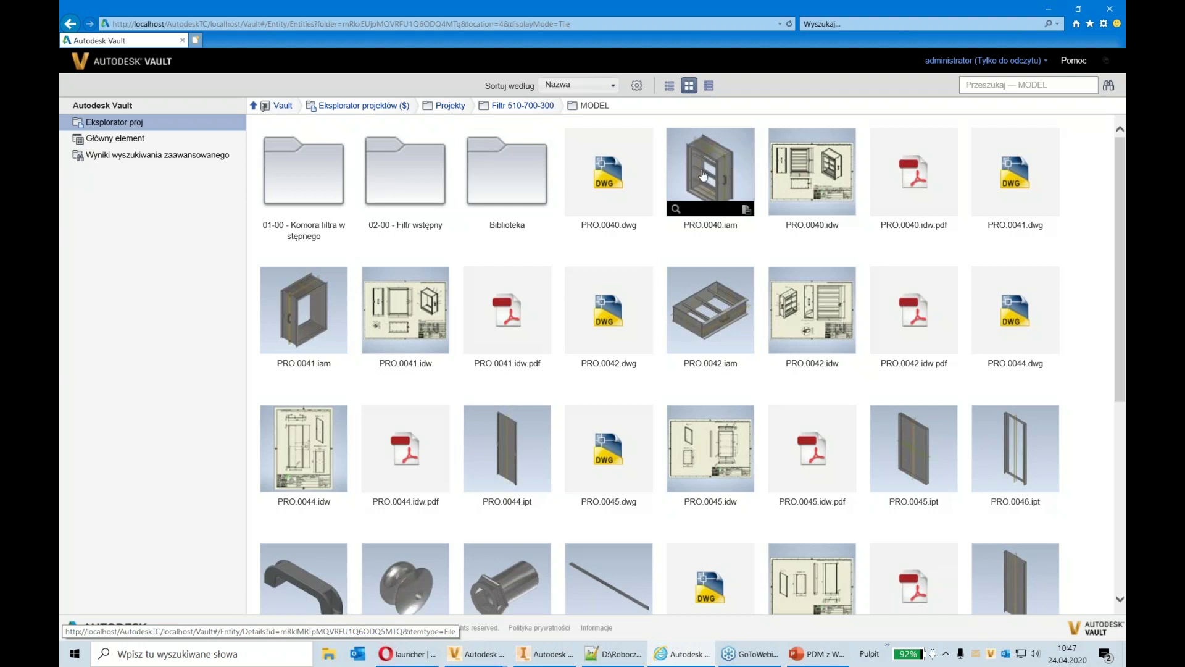
left_click(703, 175)
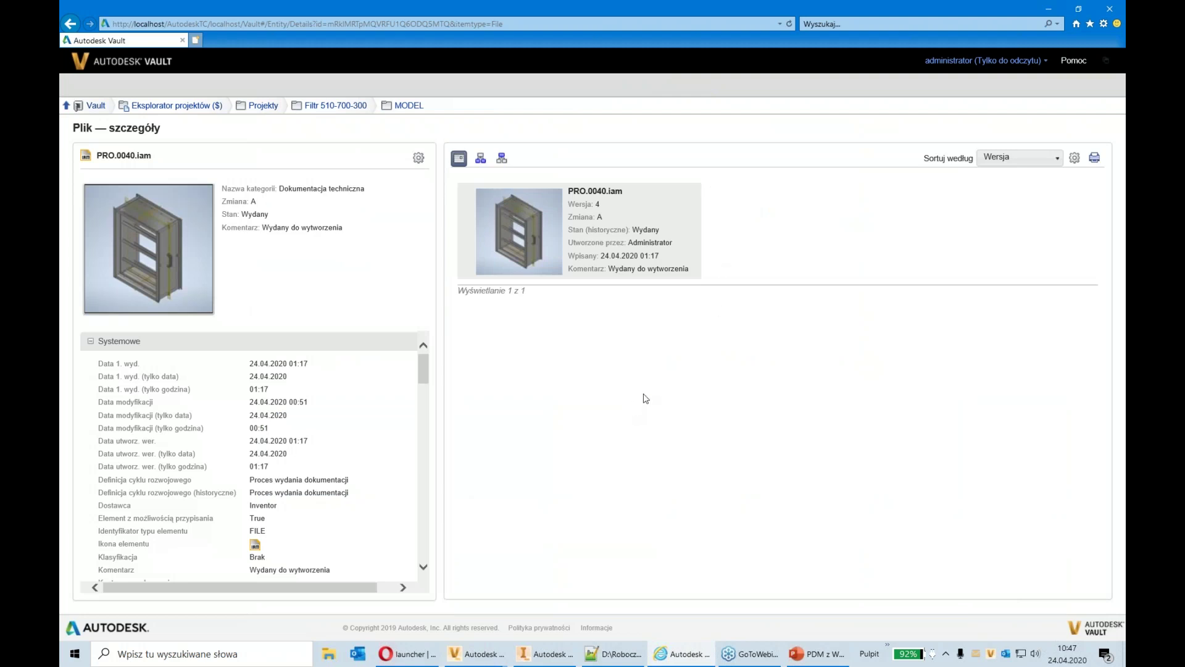
Review PRO.0040.iam's components, where-used files and version history on its details page
left_click(481, 158)
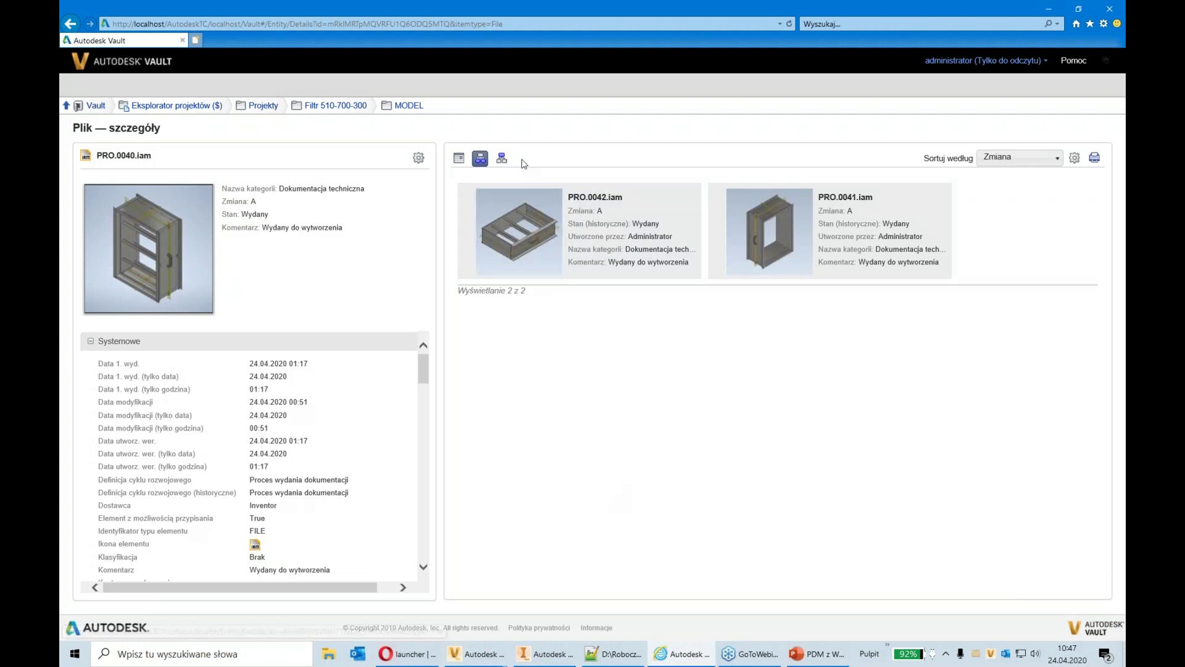
left_click(501, 158)
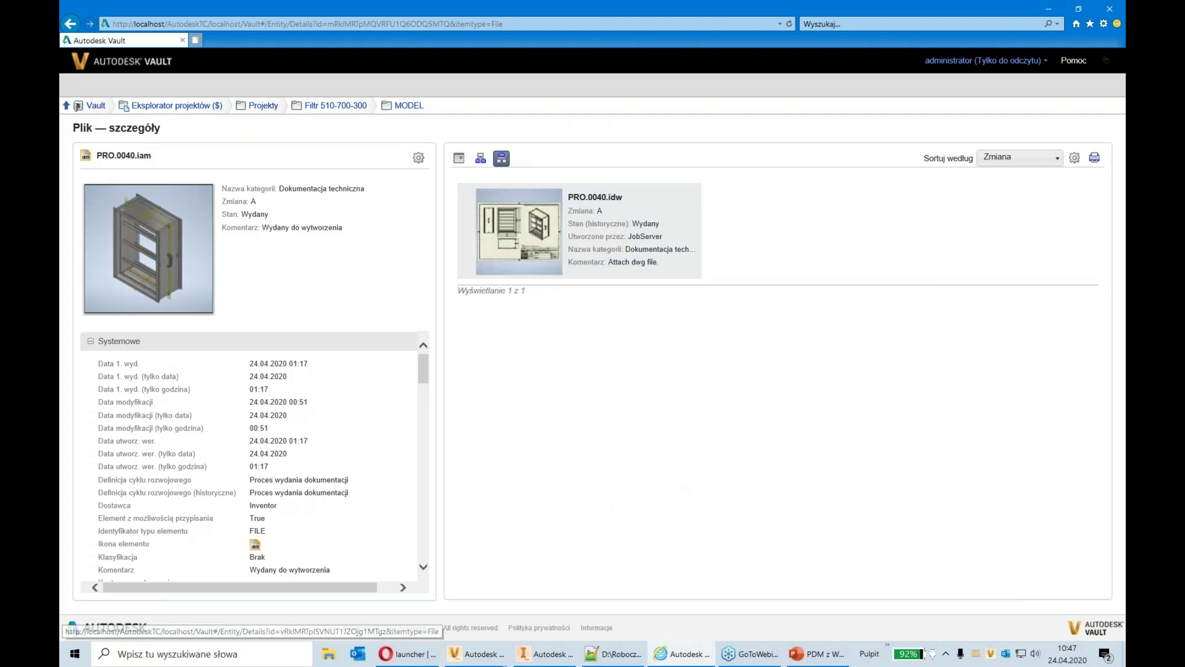
left_click(459, 159)
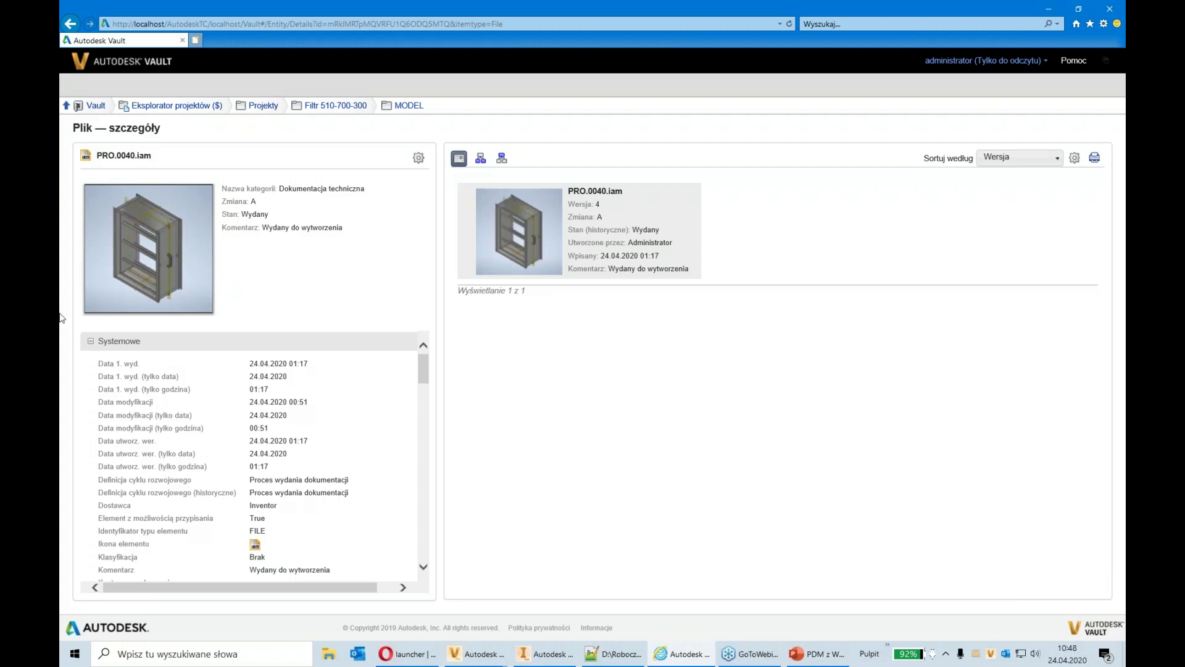
left_click_drag(430, 373, 445, 500)
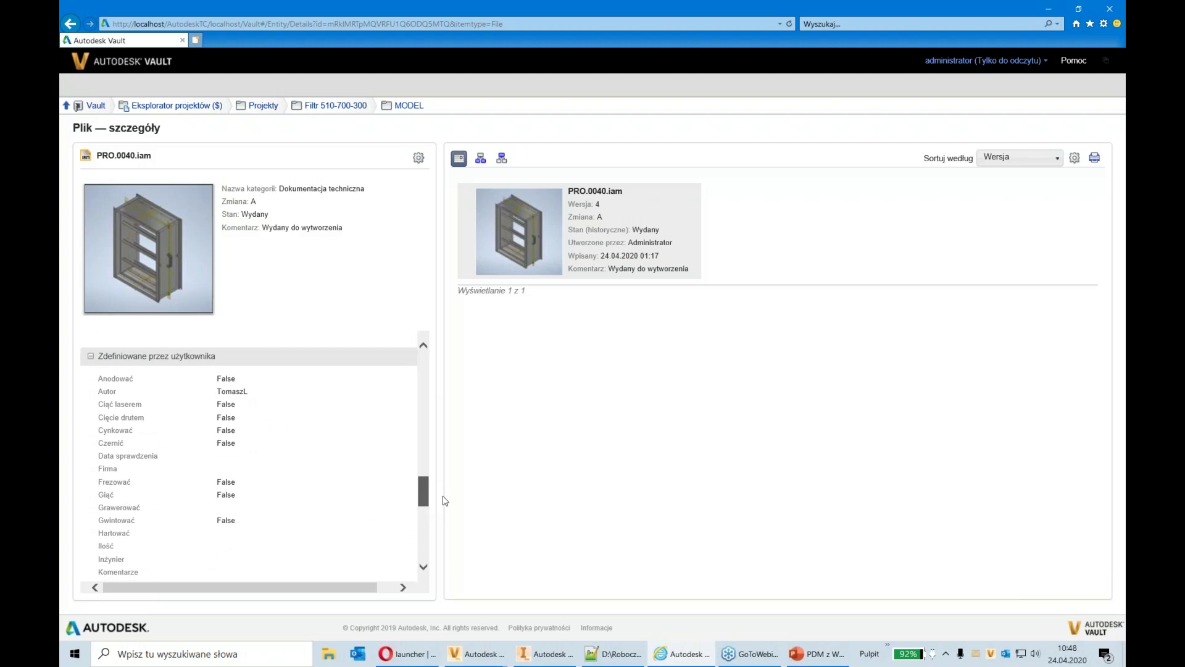
left_click_drag(446, 501, 435, 367)
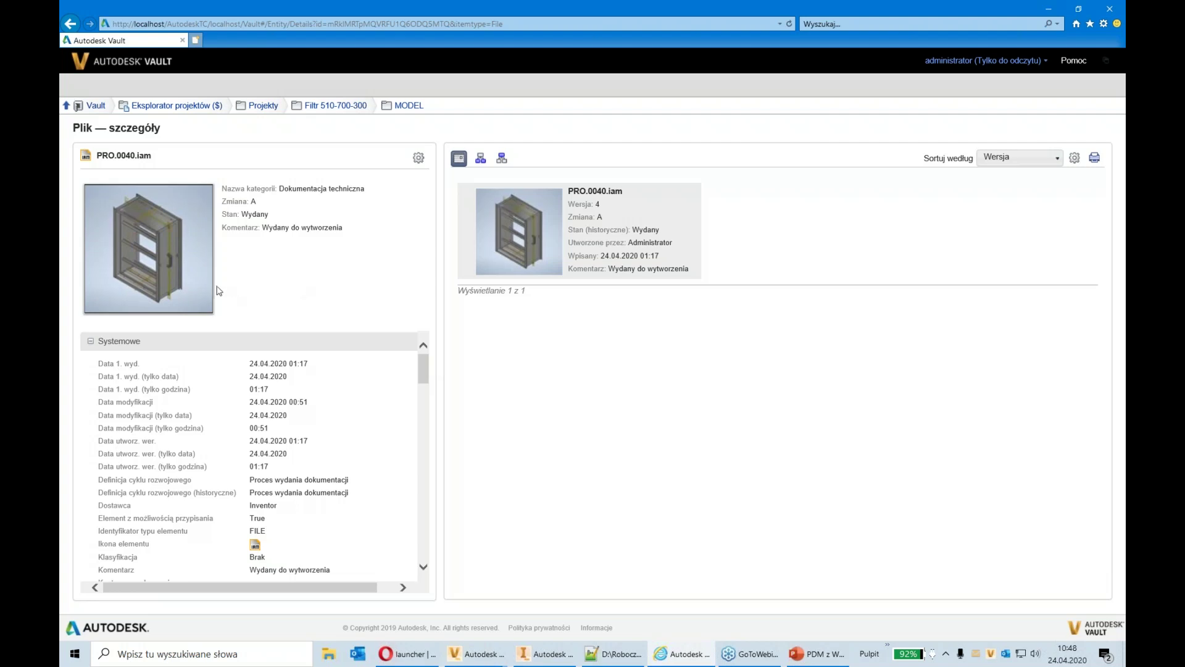
Open the 3D preview of PRO.0040.iam and orbit the model to view it from several sides
mouse_move(118, 301)
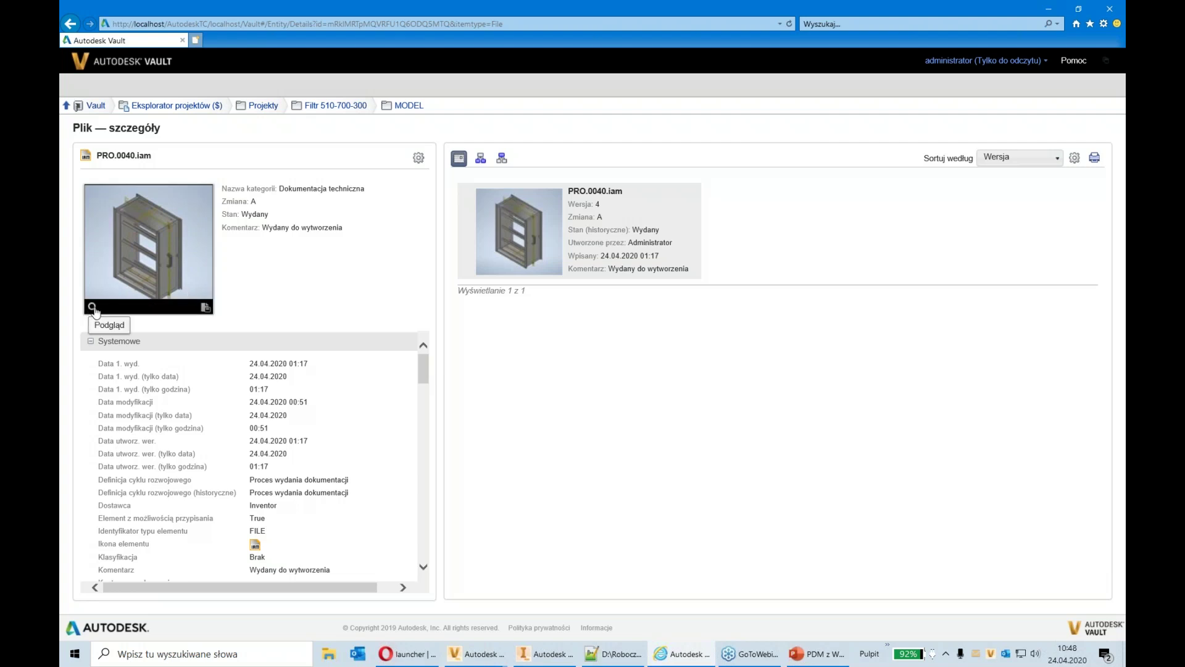
left_click(93, 307)
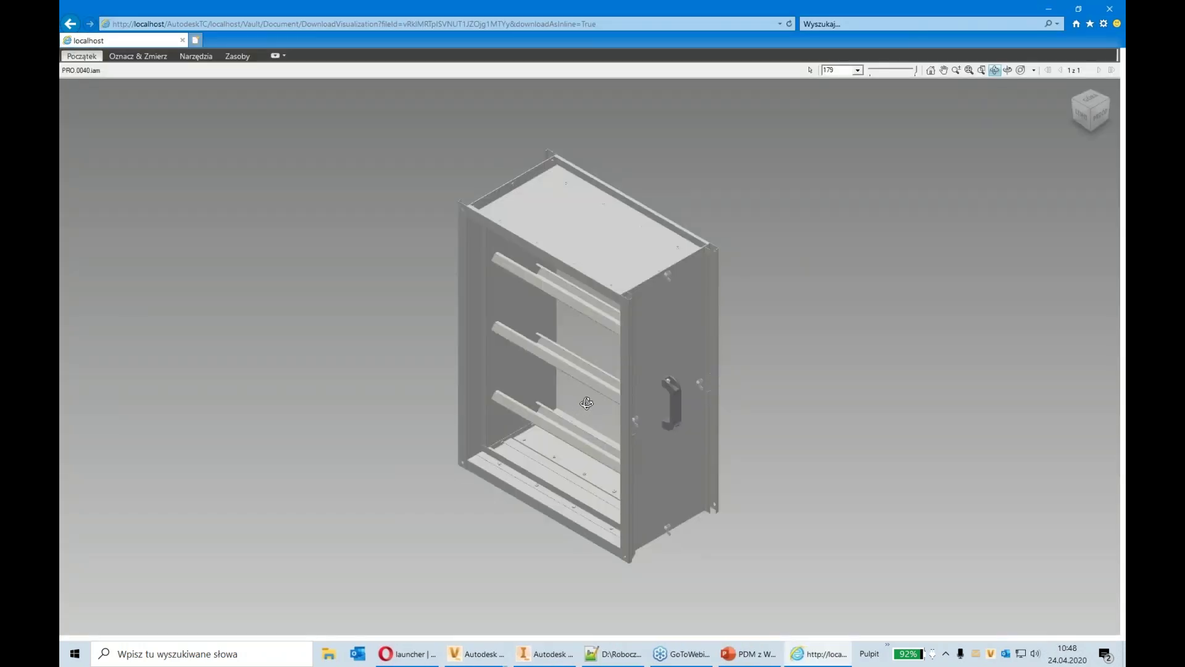
left_click_drag(587, 408, 650, 424)
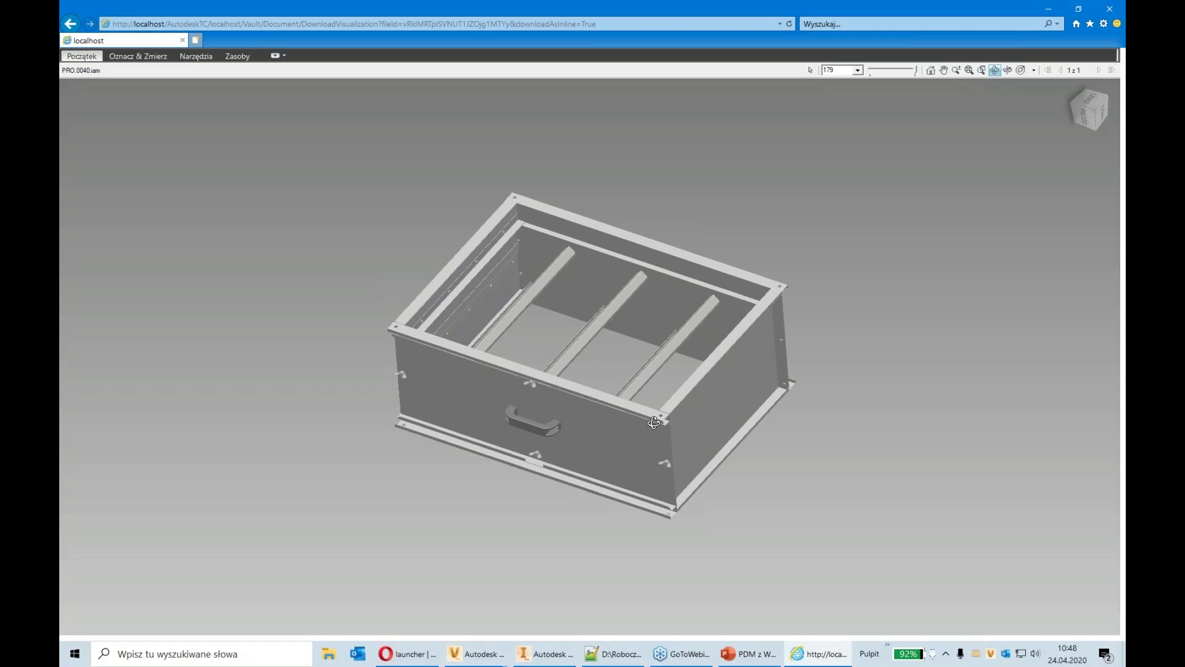
left_click_drag(653, 422, 832, 449)
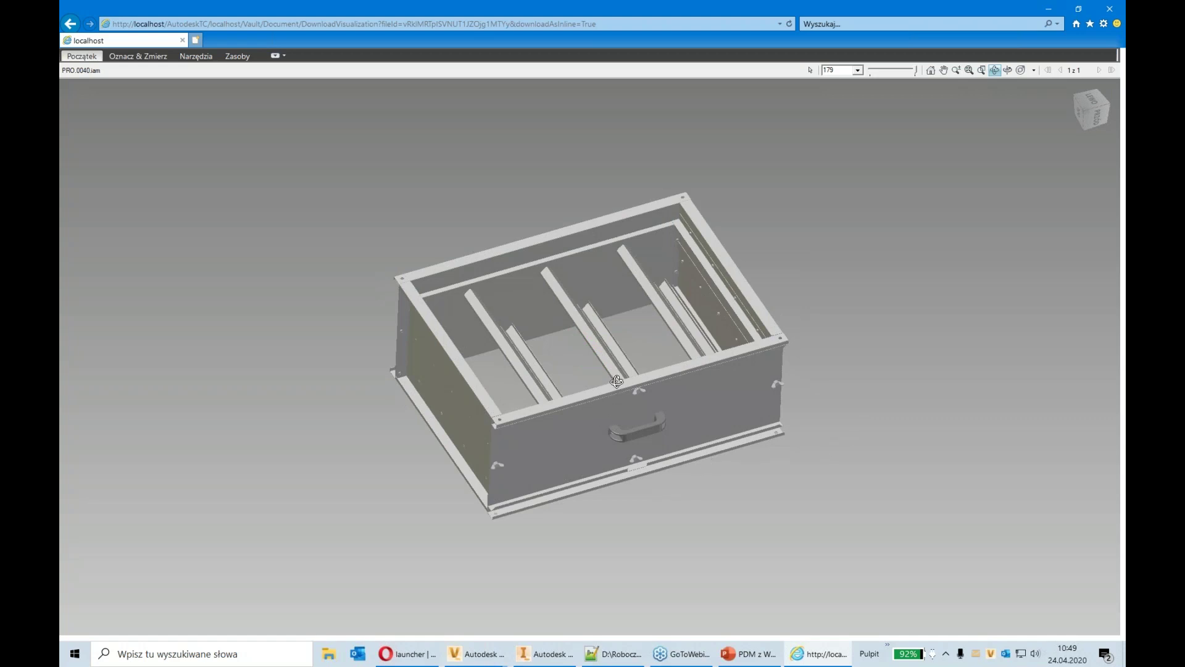
left_click_drag(617, 382, 351, 382)
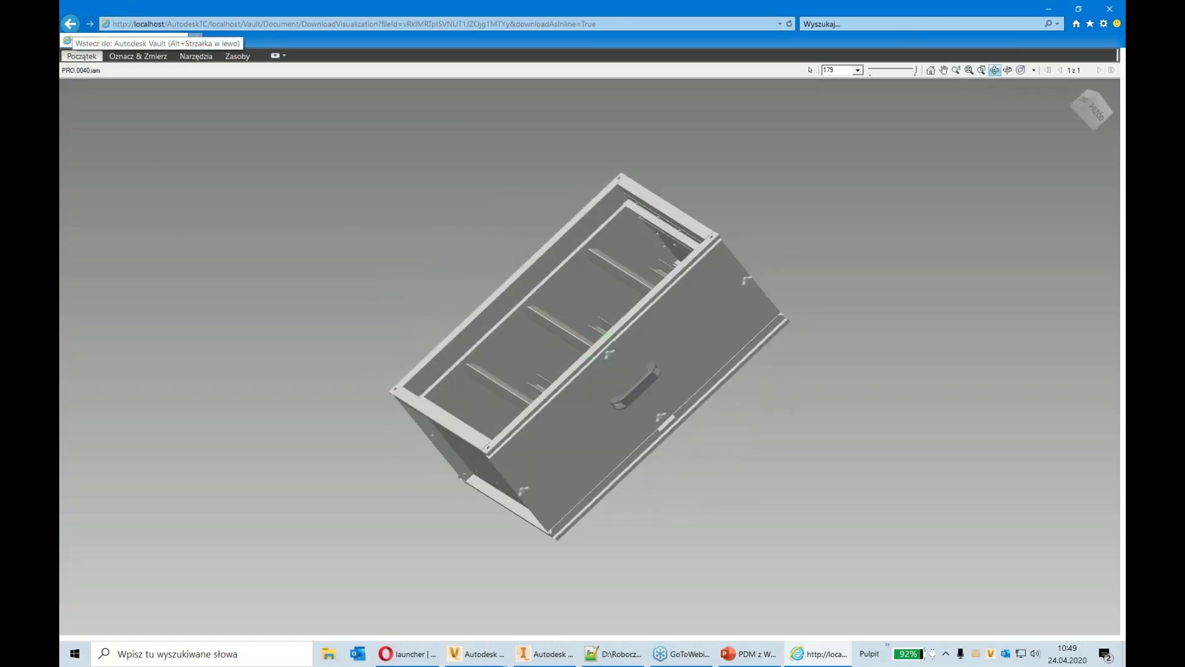
Zoom in and out on the model, then return to the assembly's details page
scroll(538, 536, "down", 3)
scroll(537, 541, "up", 6)
scroll(537, 494, "down", 3)
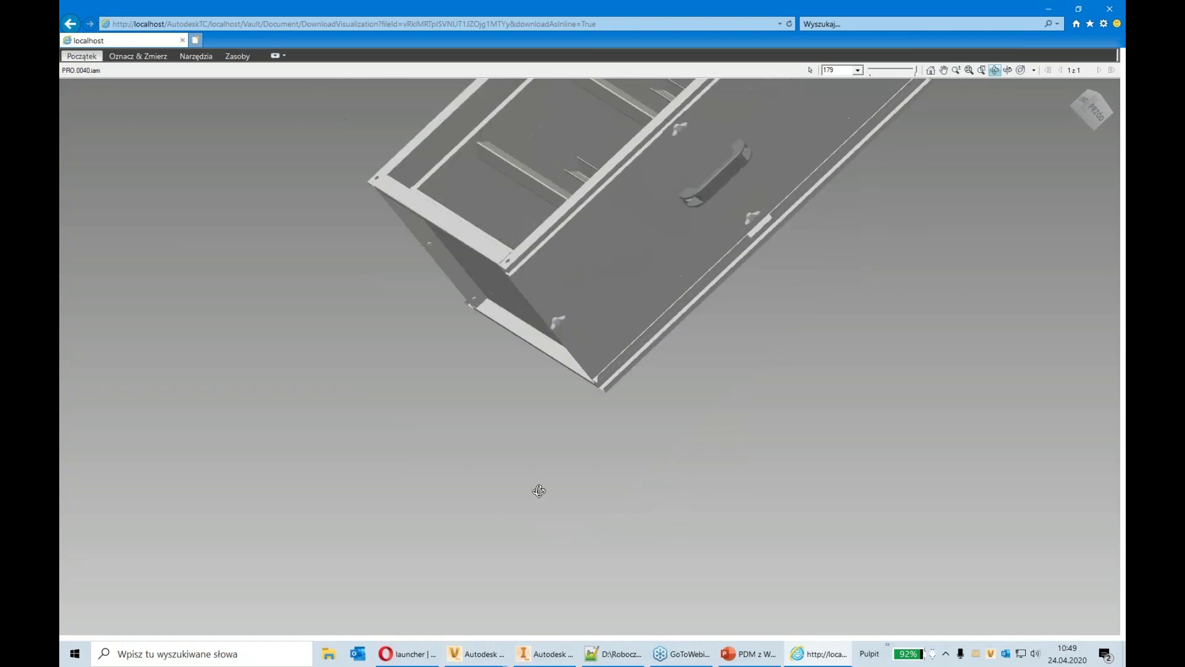
scroll(576, 264, "up", 4)
scroll(584, 395, "down", 2)
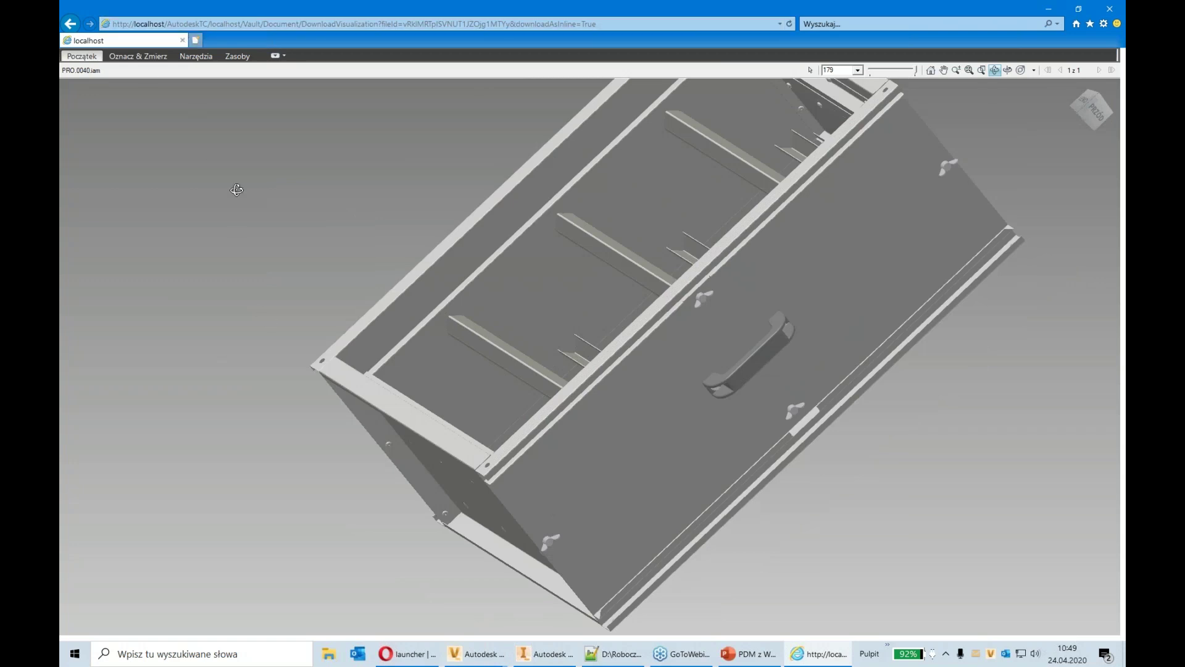
left_click(70, 25)
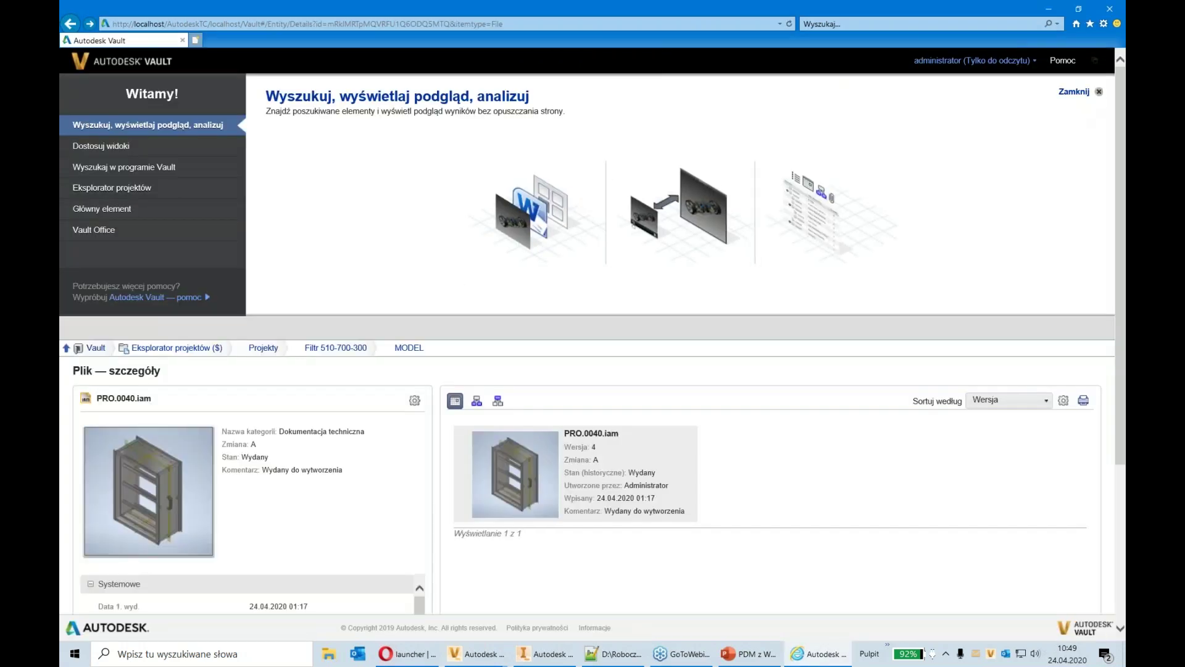
Close the welcome panel and return to the Project Explorer root with its seven top-level folders
left_click(1074, 92)
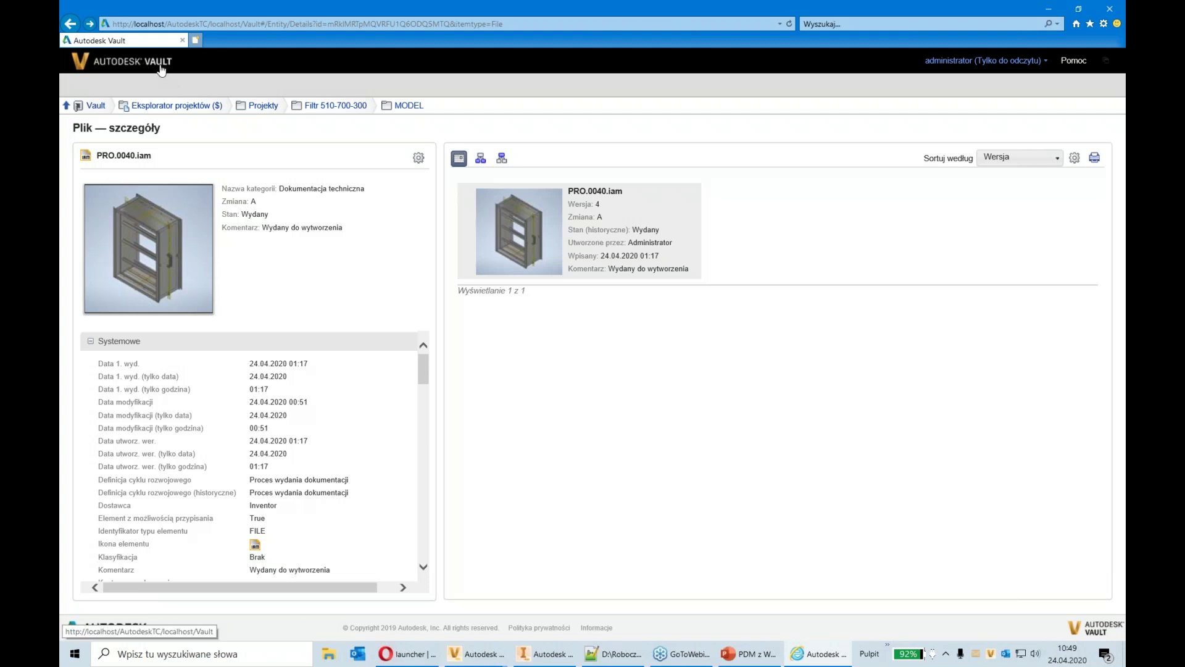
left_click(183, 108)
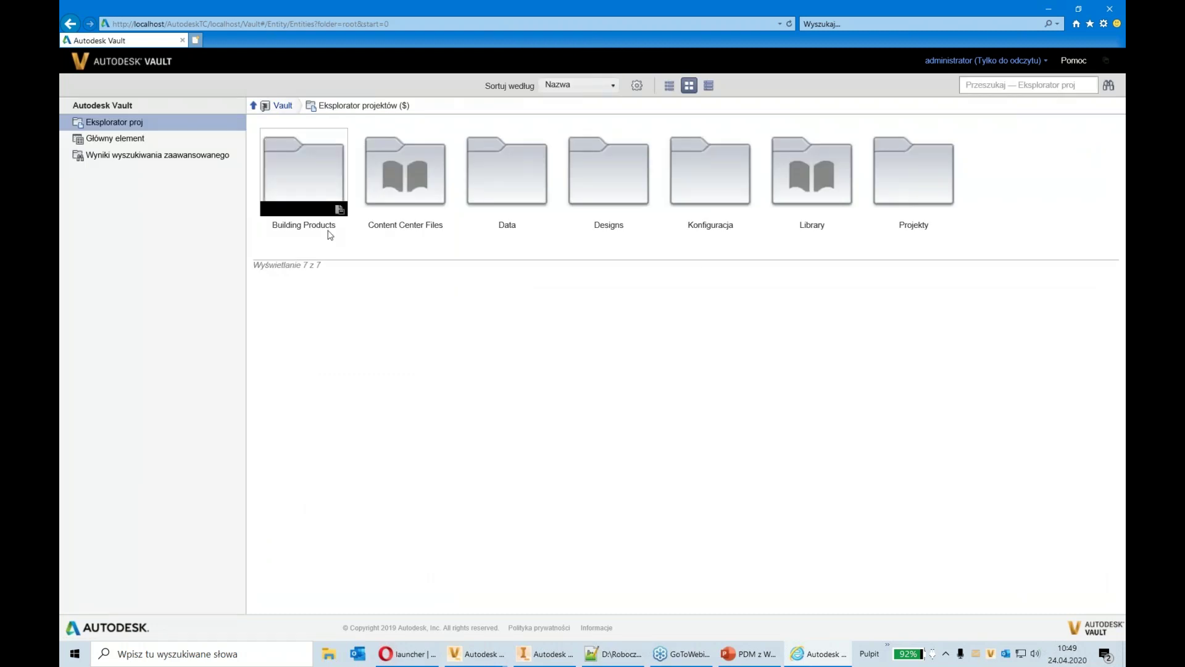
left_click(1045, 82)
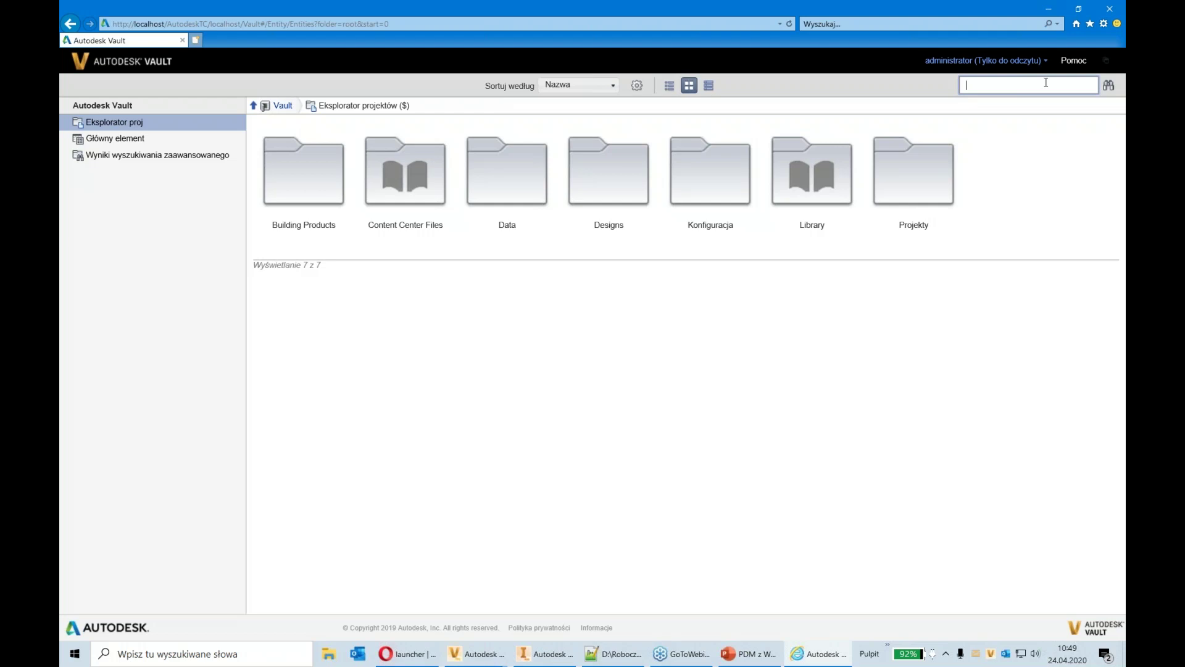
Search the vault for '*layo*' to list its 13 matching items, and show the search options
type("*layo*")
key("Return")
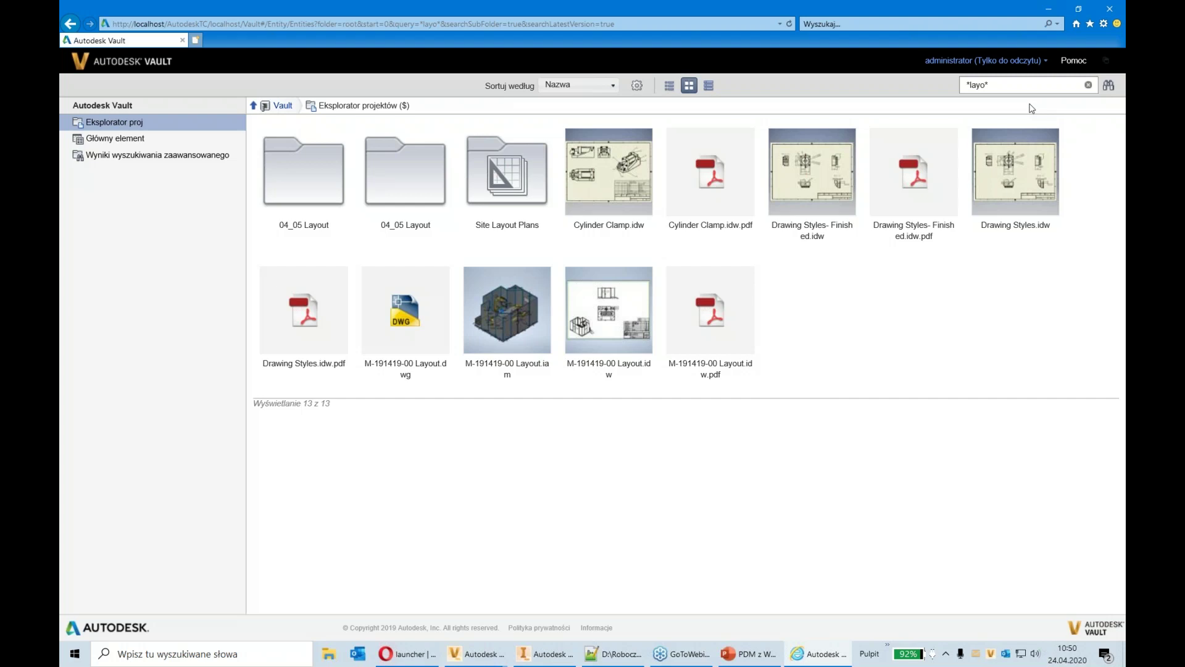
left_click(1108, 85)
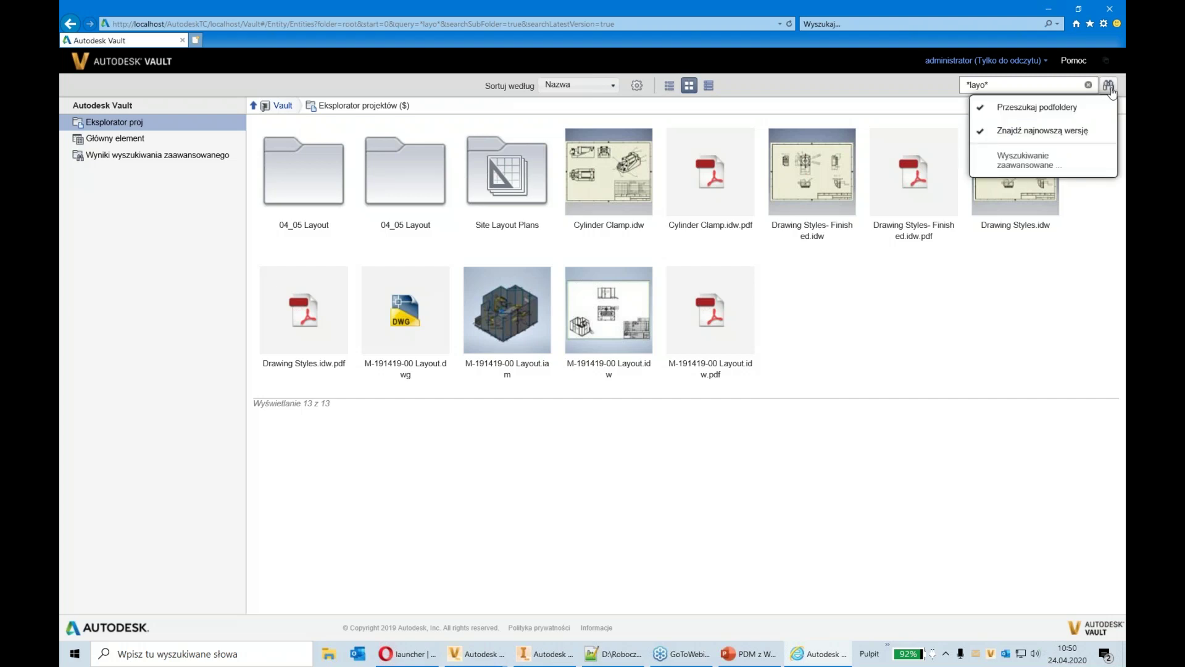
left_click(1076, 162)
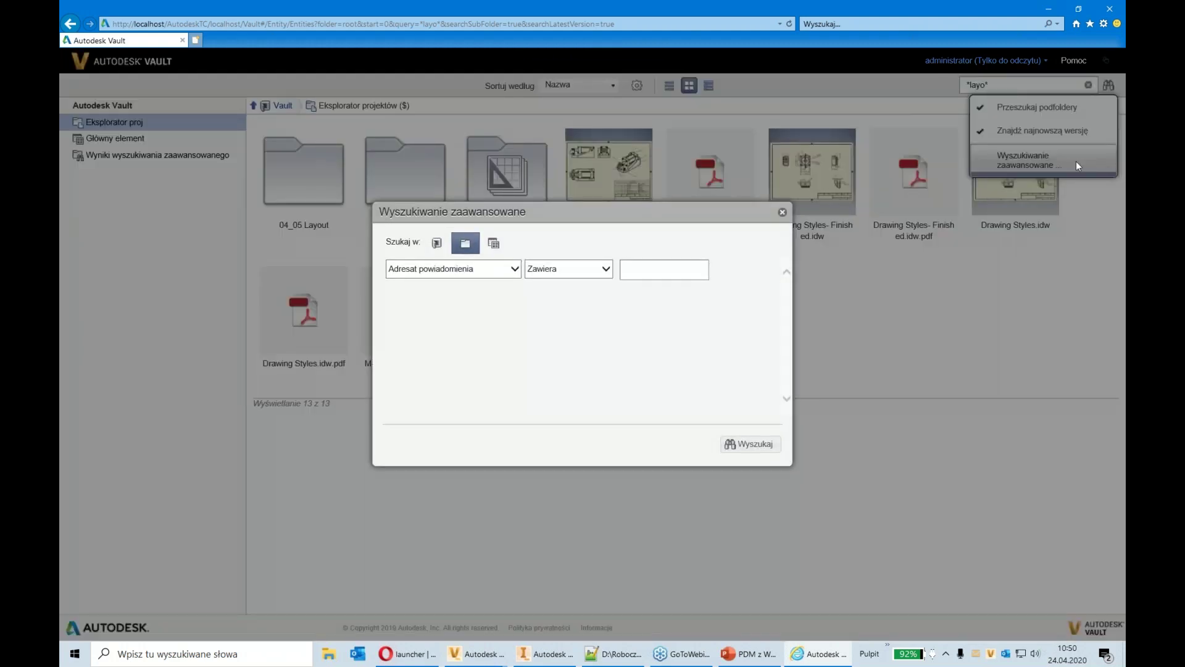
left_click(449, 269)
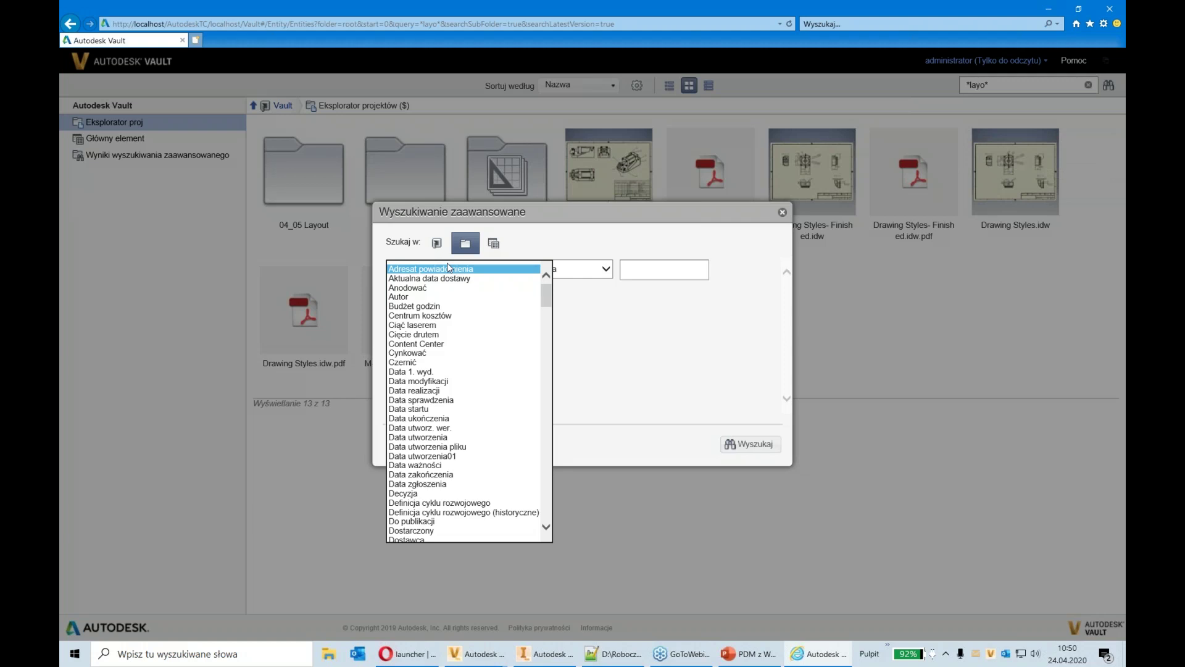
scroll(457, 474, "down", 20)
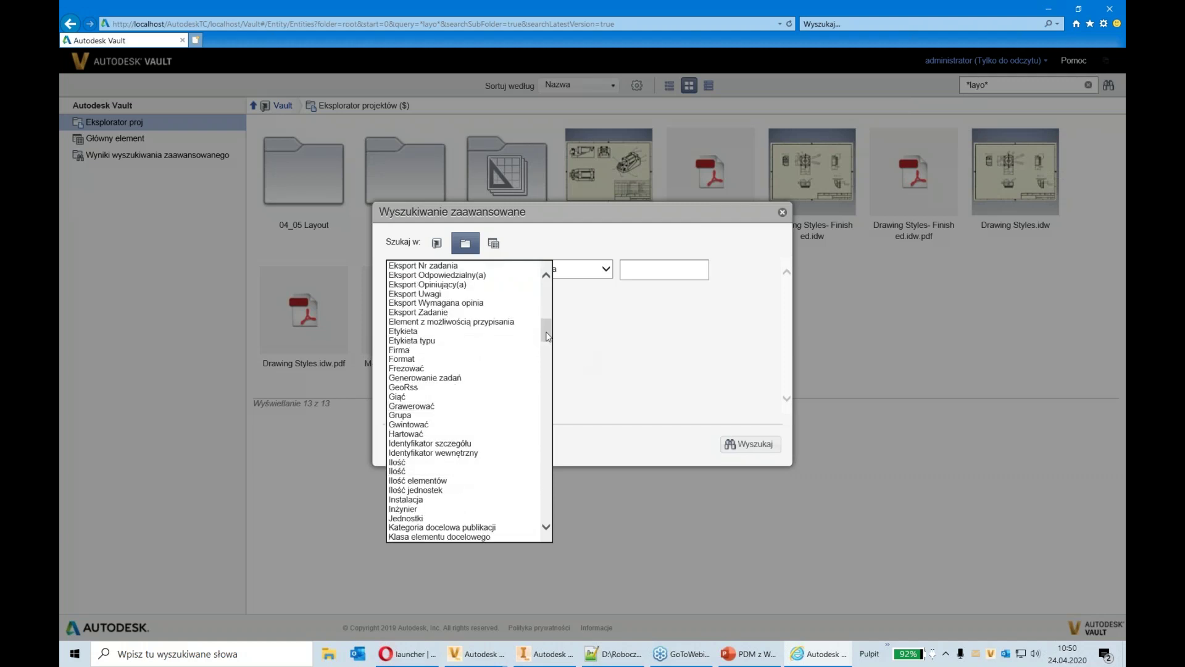
left_click_drag(547, 337, 551, 433)
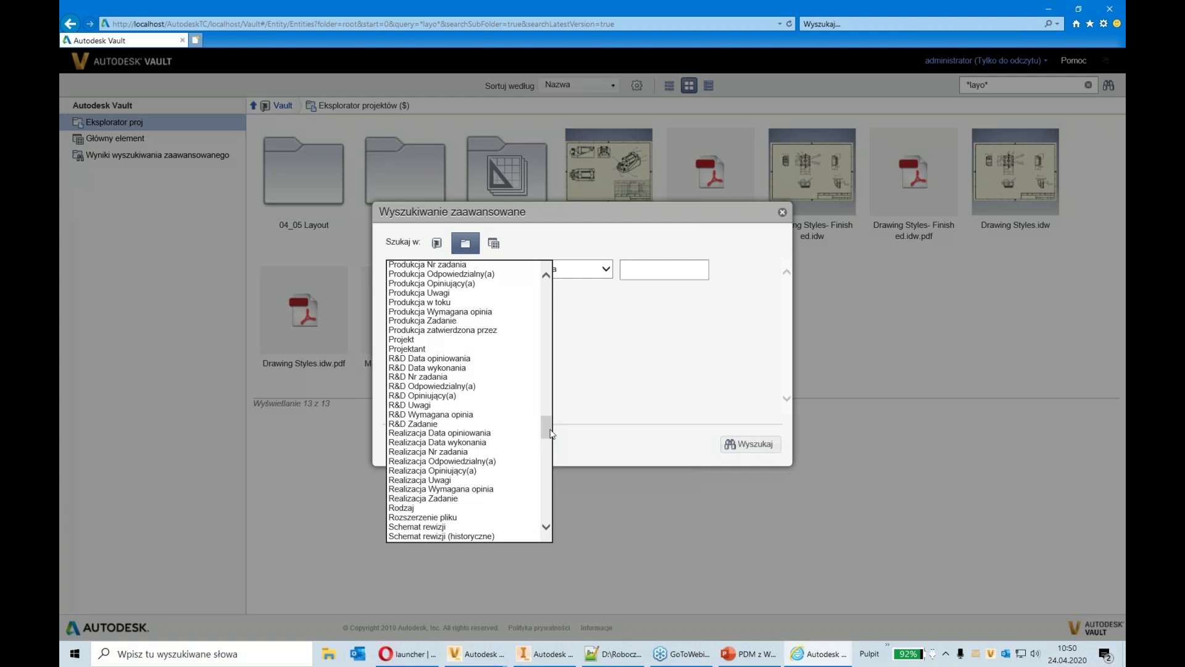
left_click(782, 215)
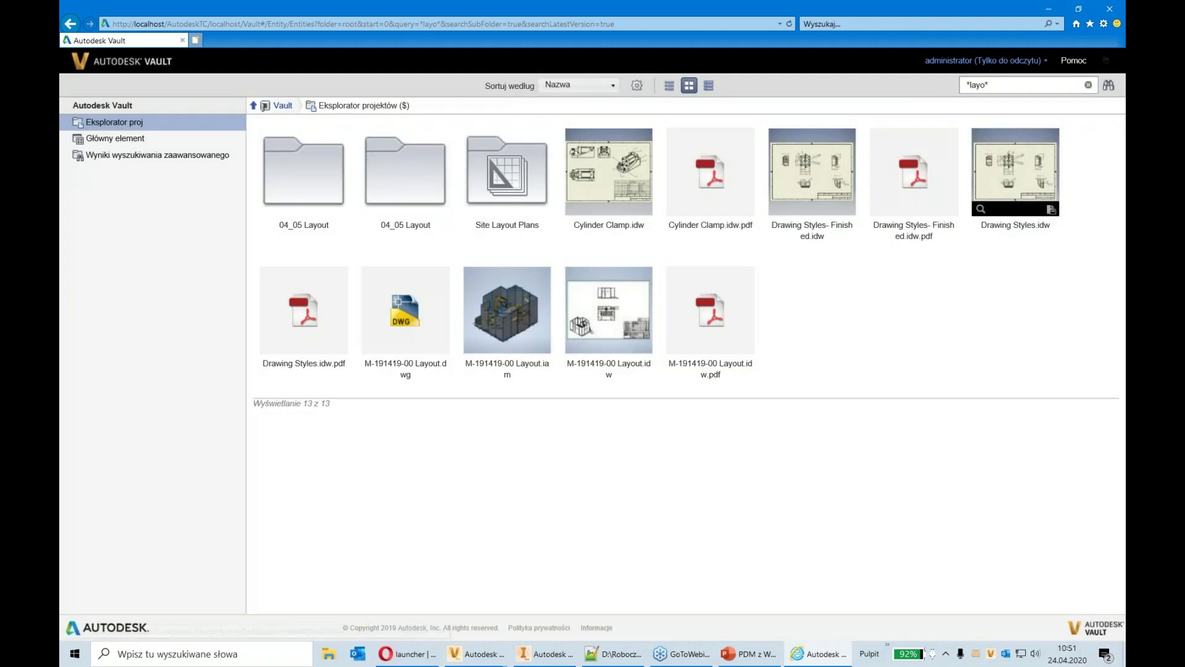
Open M-191419-00 Layout.iam and review its components, its using drawing Layout.idw, and its version history
left_click(1005, 87)
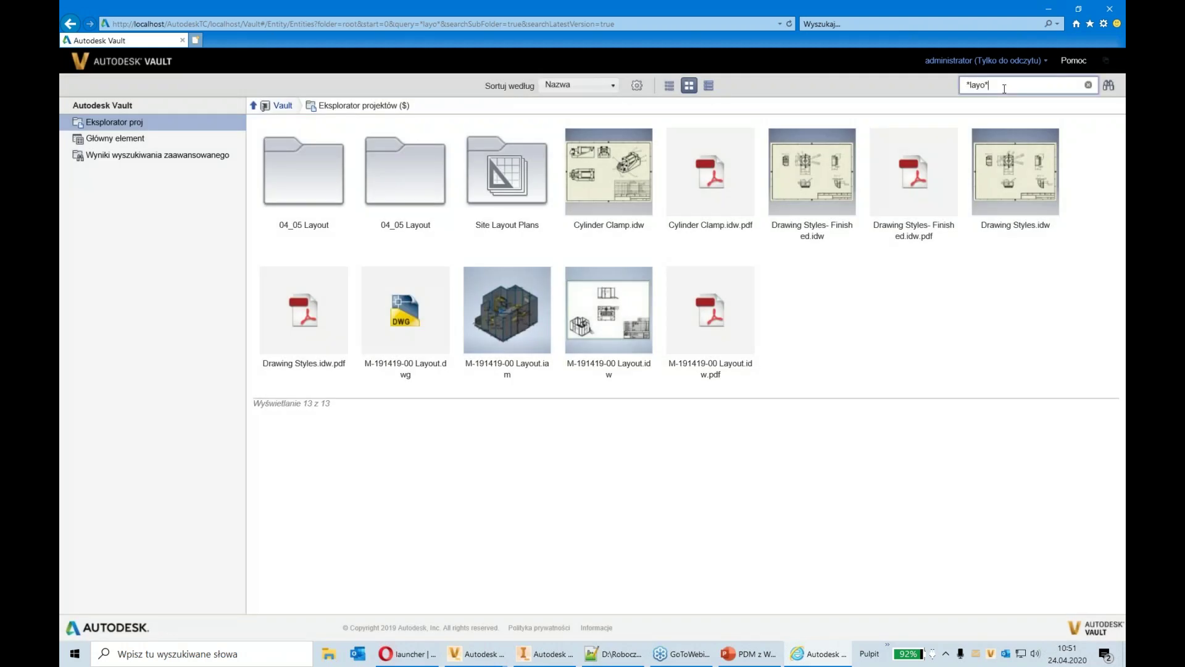
left_click(526, 317)
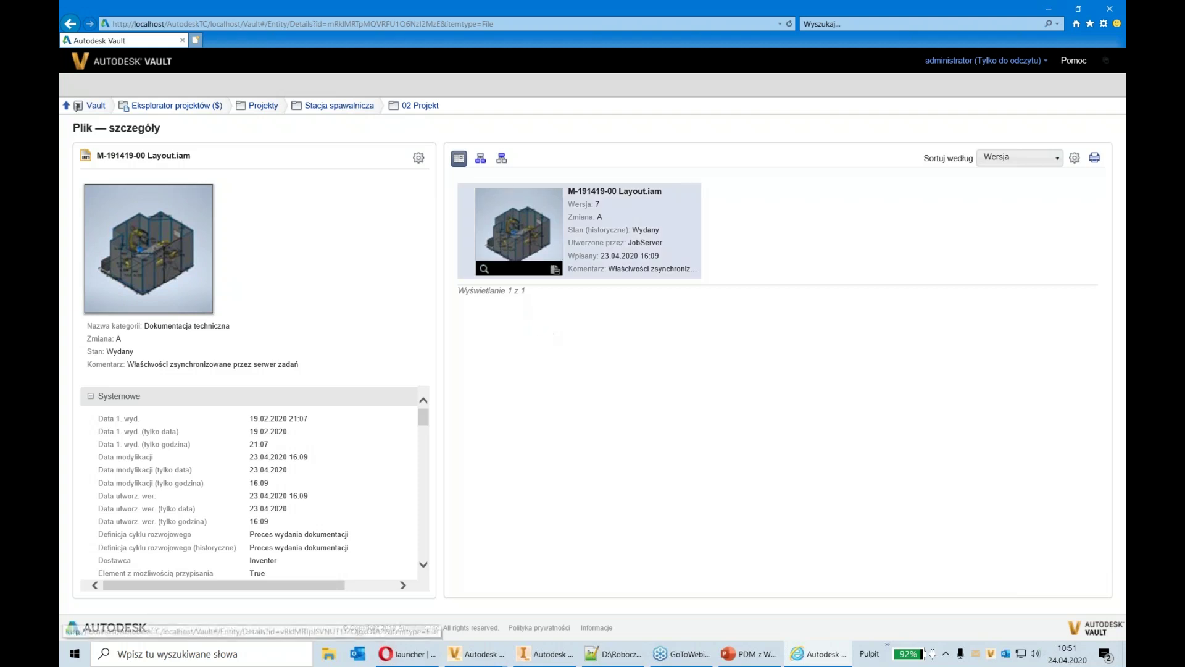
left_click(481, 159)
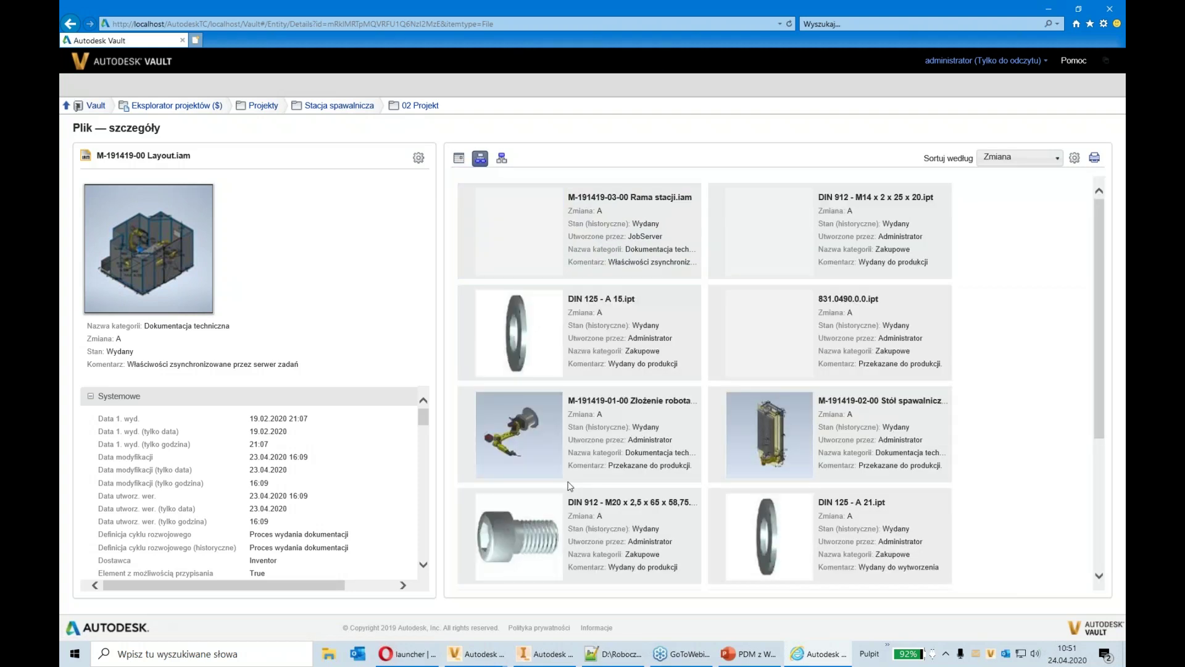
scroll(1028, 436, "down", 3)
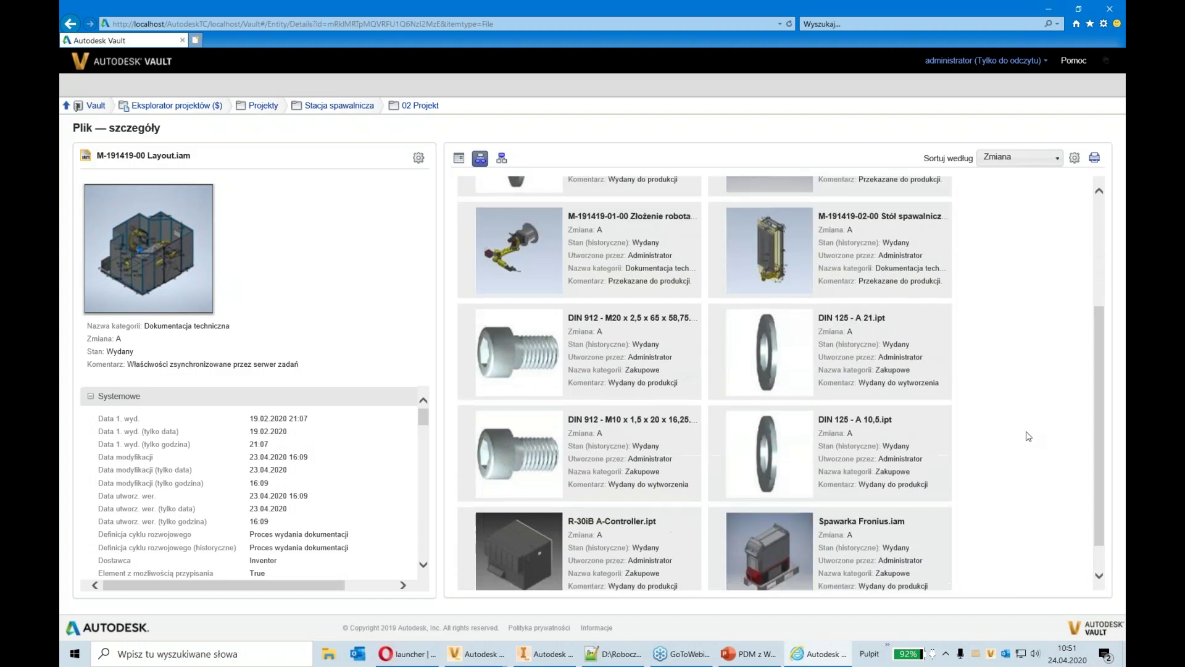
scroll(1028, 436, "up", 3)
scroll(1027, 436, "down", 3)
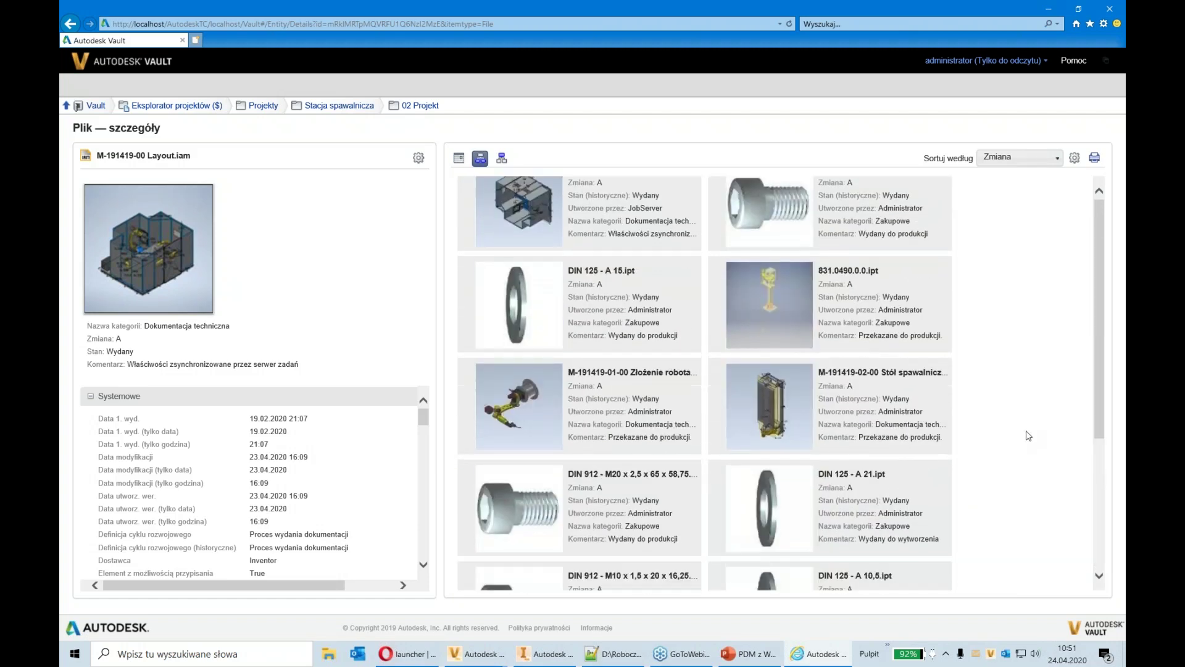
scroll(1027, 436, "up", 3)
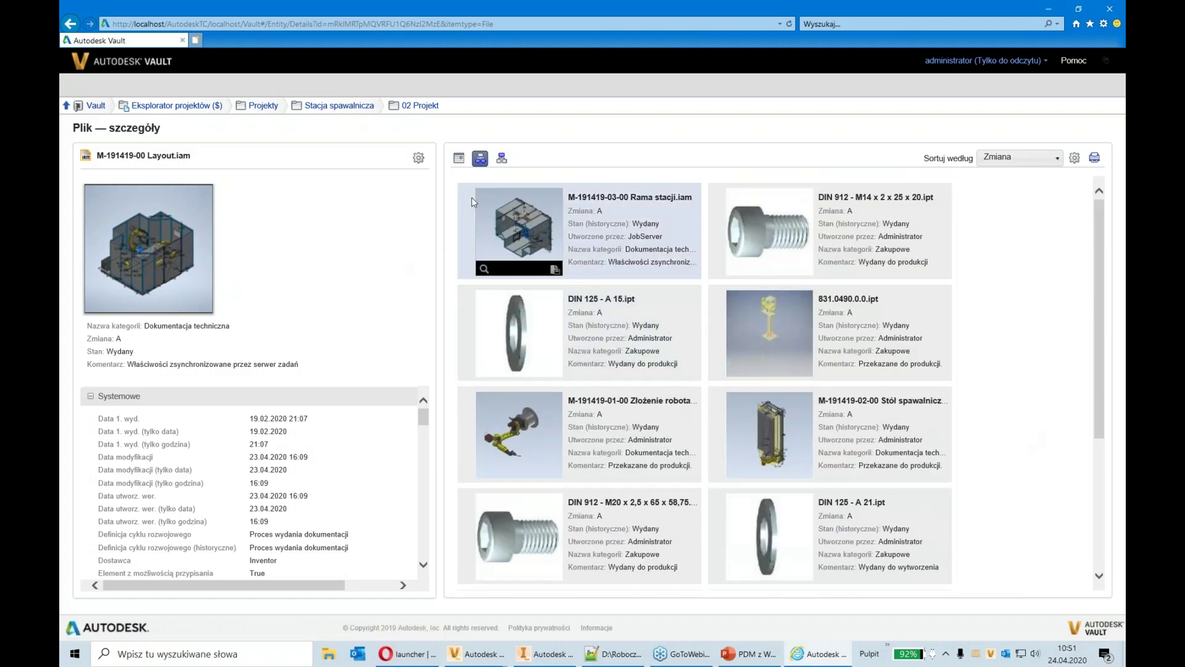
left_click(498, 162)
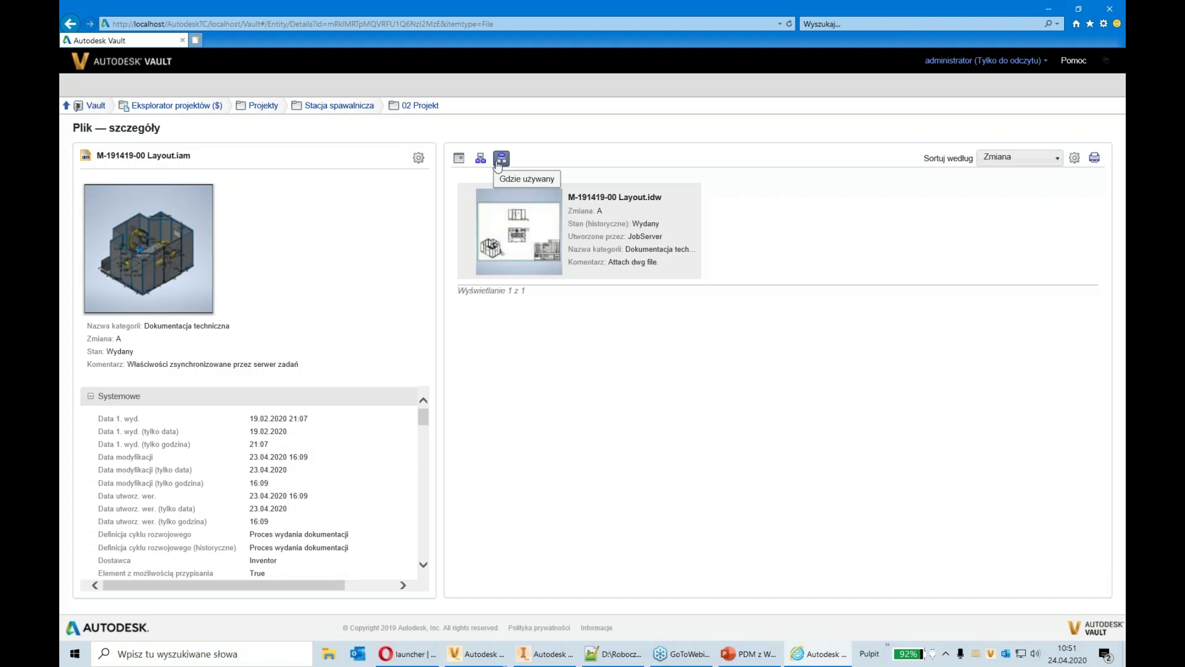
left_click(458, 159)
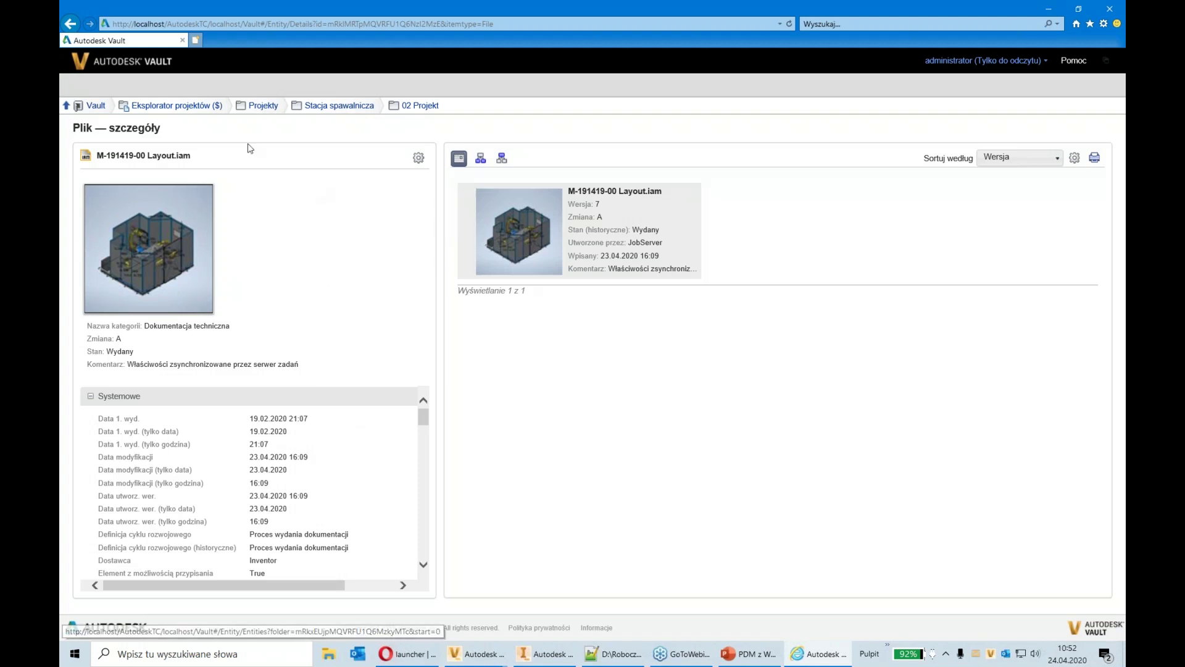
List all Główny element items from the Project Explorer root in the detailed list view
left_click(177, 109)
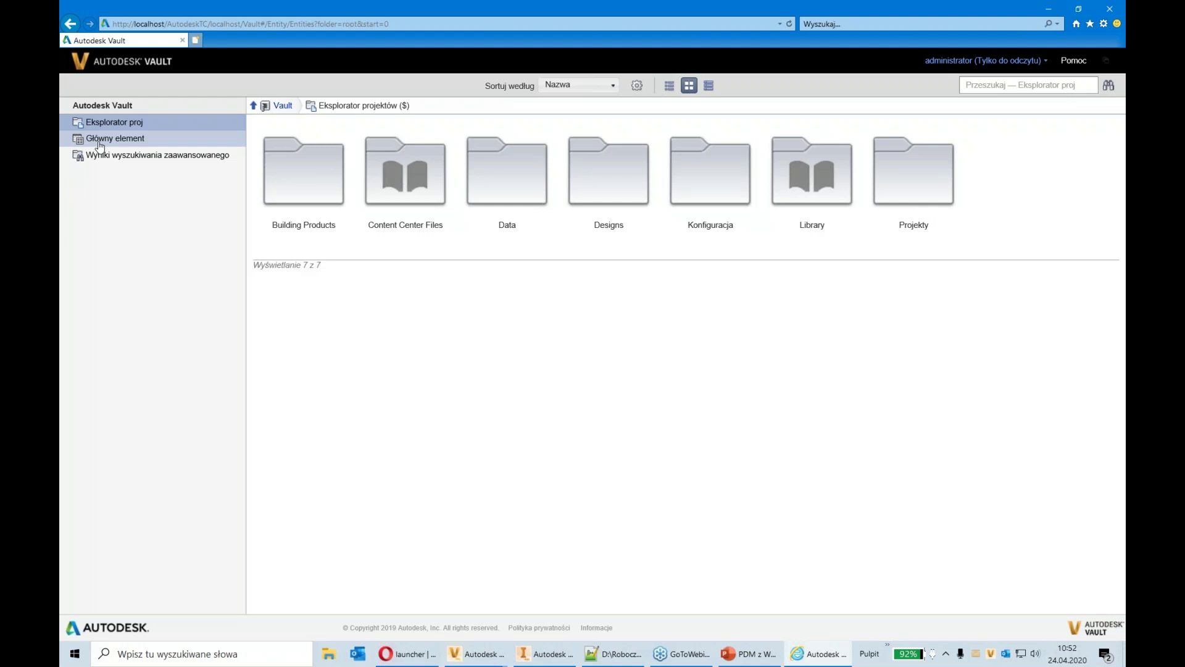
left_click(99, 143)
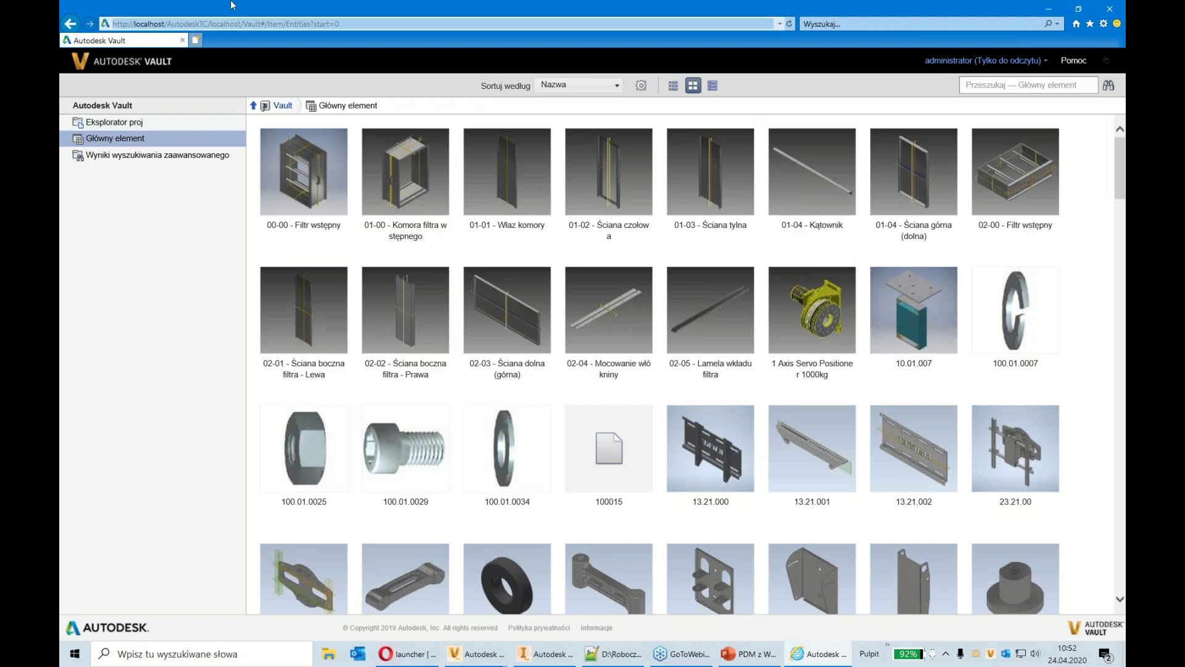
left_click(673, 86)
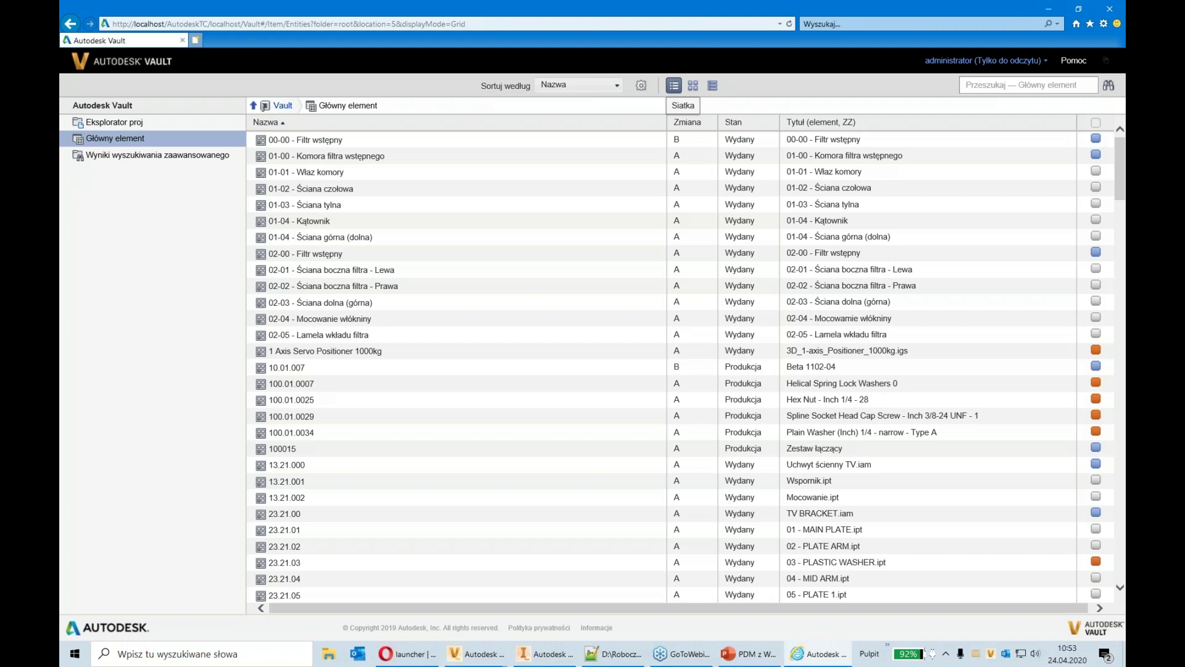
Search the items for '*layo*', leaving only M-191419-00 Layout
left_click(990, 85)
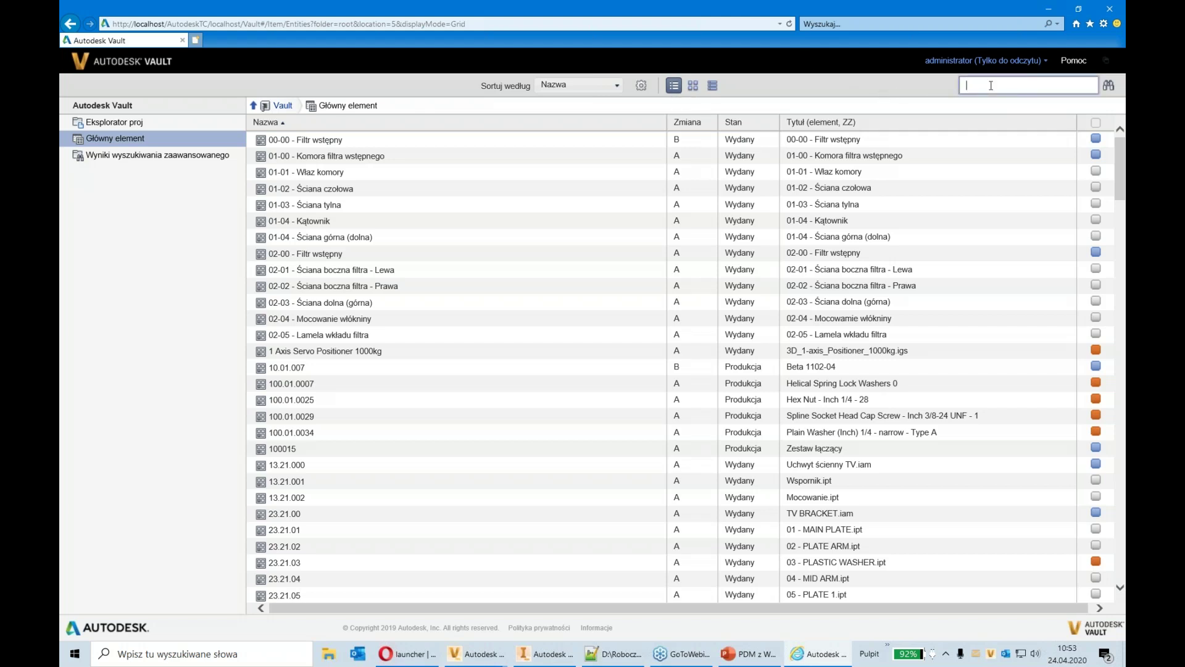
type("l")
key("BackSpace")
type("*la")
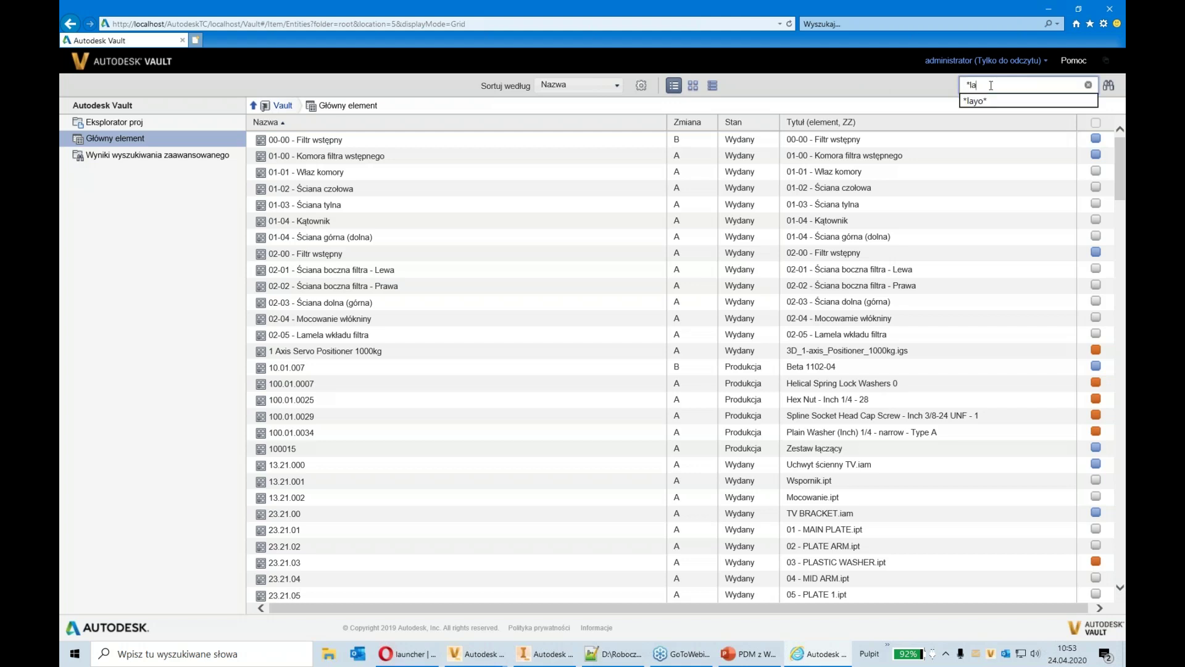
type("yo*")
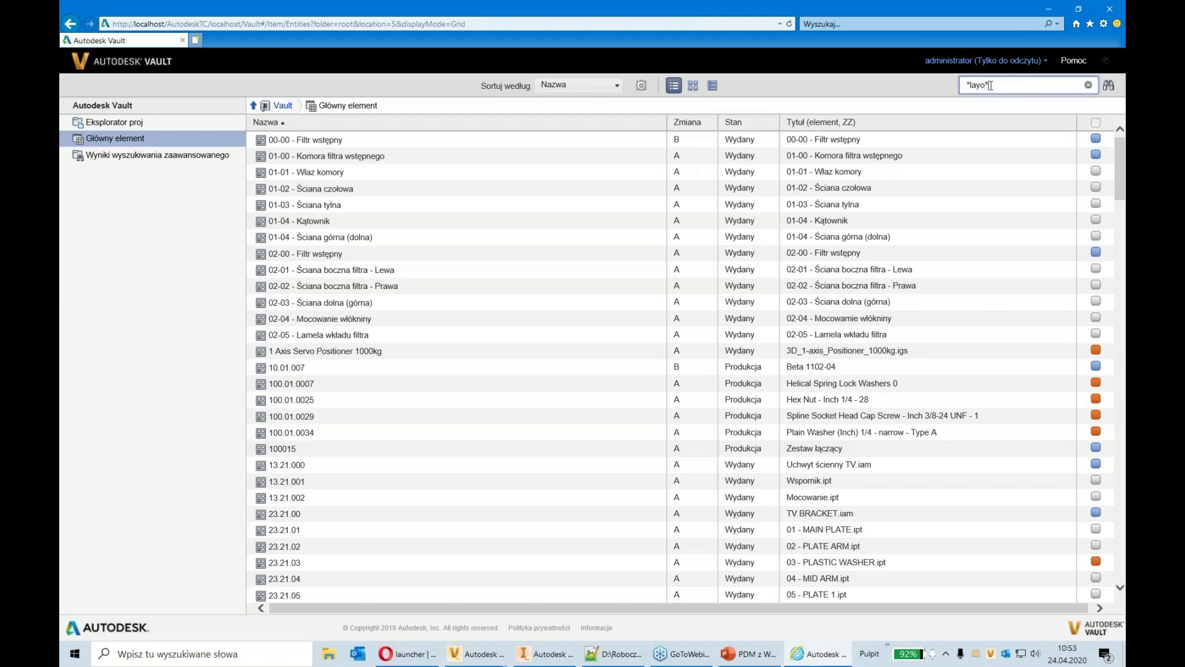
key("Return")
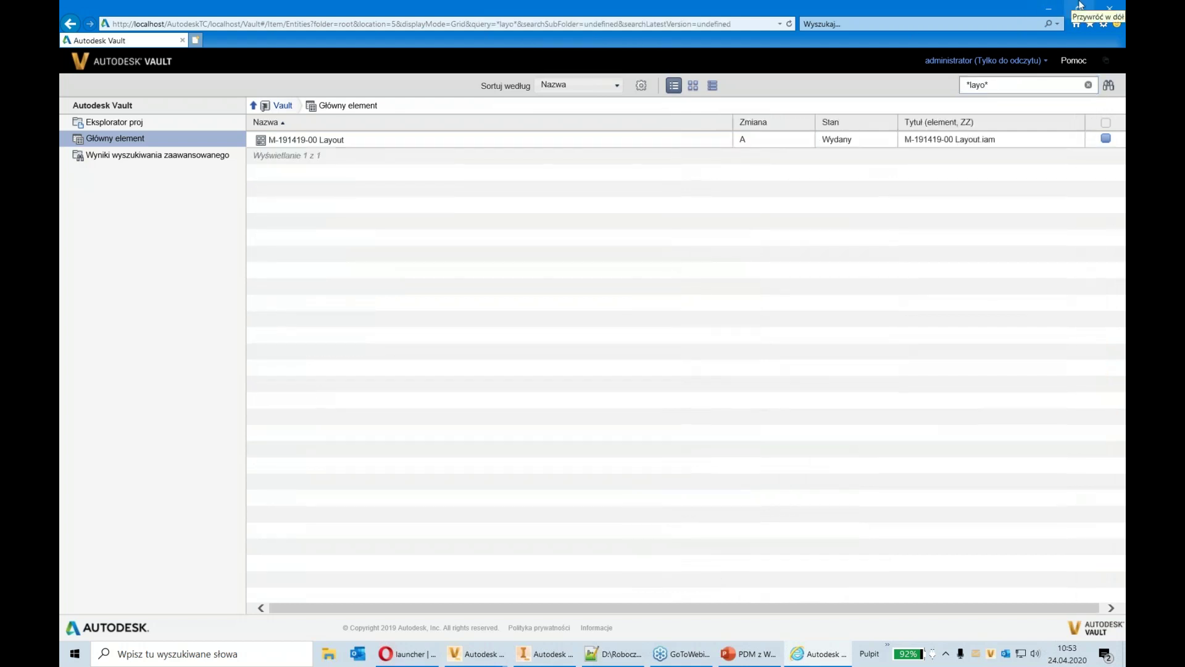
Open the item details page for M-191419-00 Layout, revision A
left_click(328, 142)
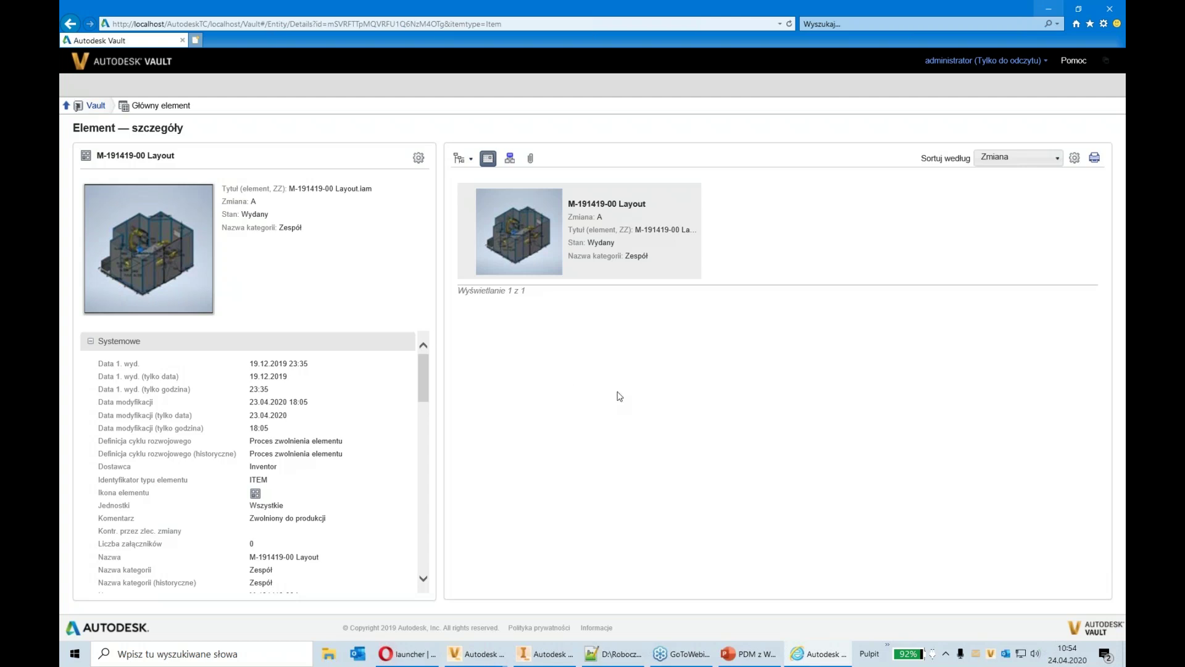
left_click(462, 162)
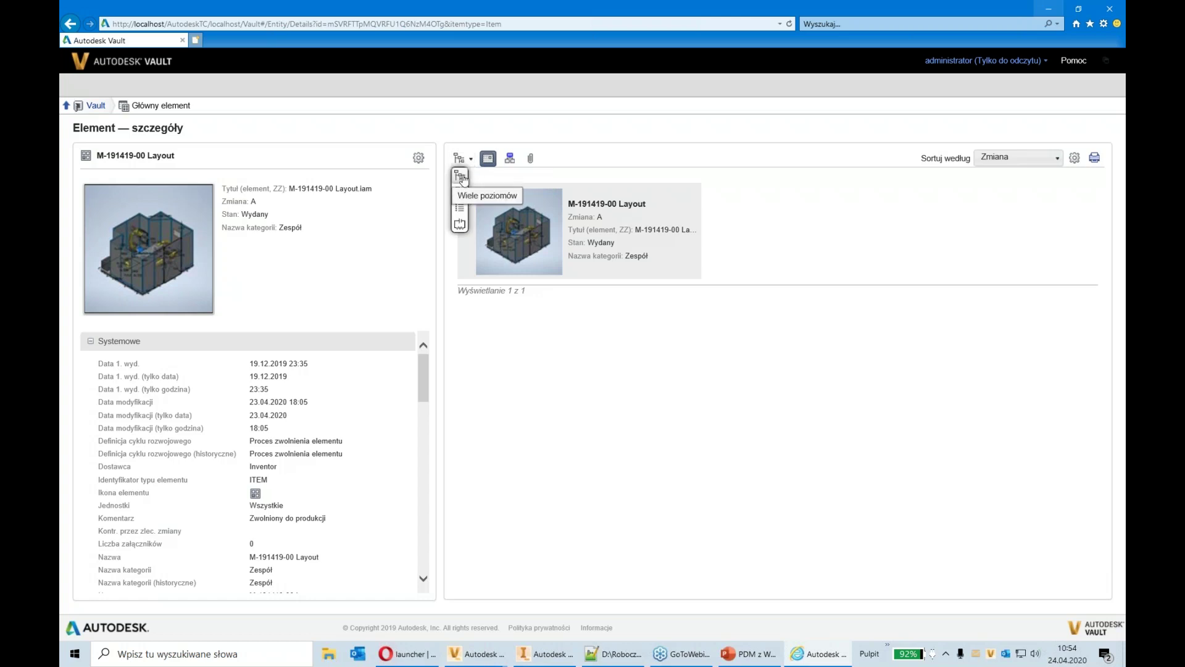
left_click(460, 177)
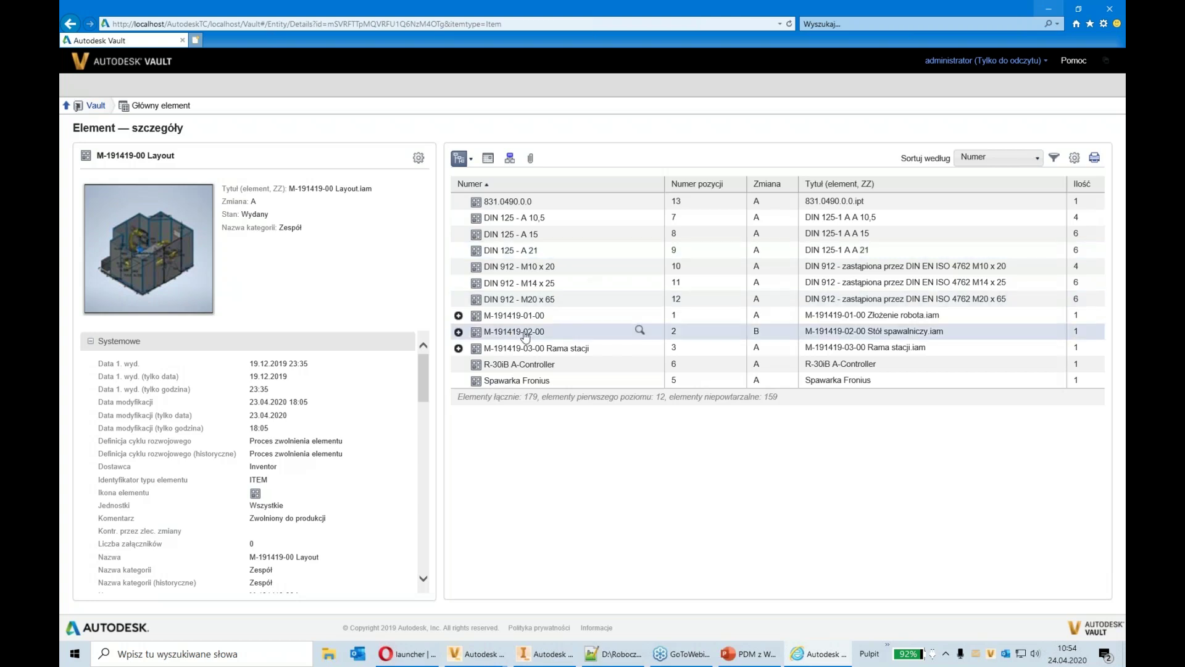
left_click(459, 316)
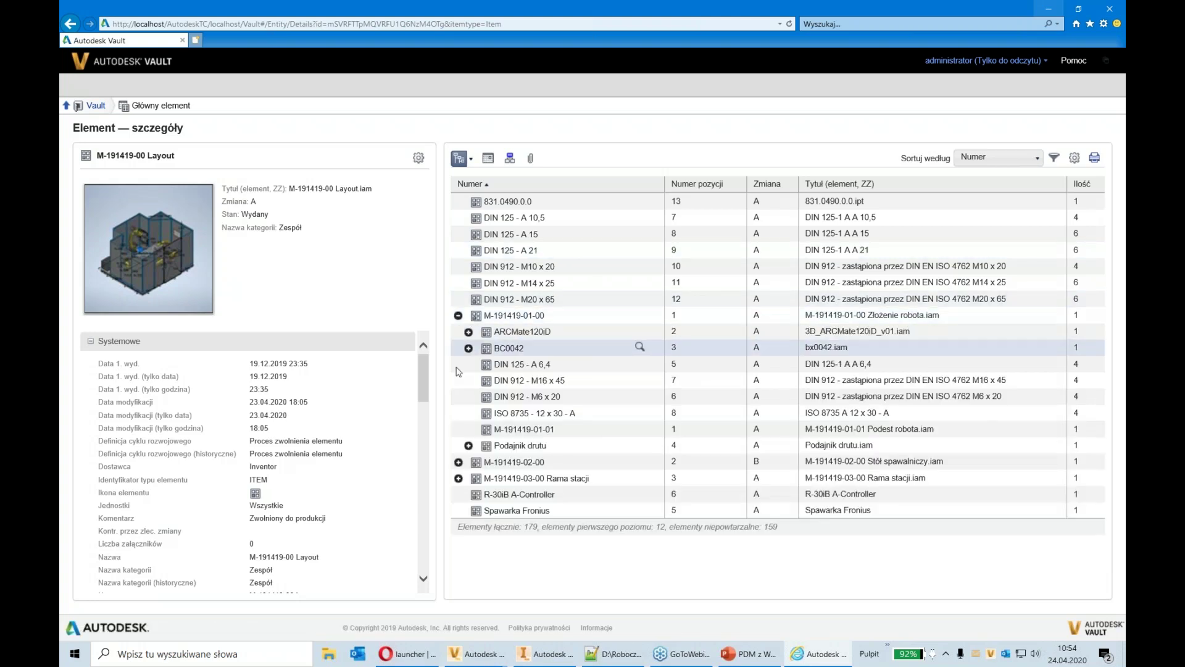
left_click(468, 446)
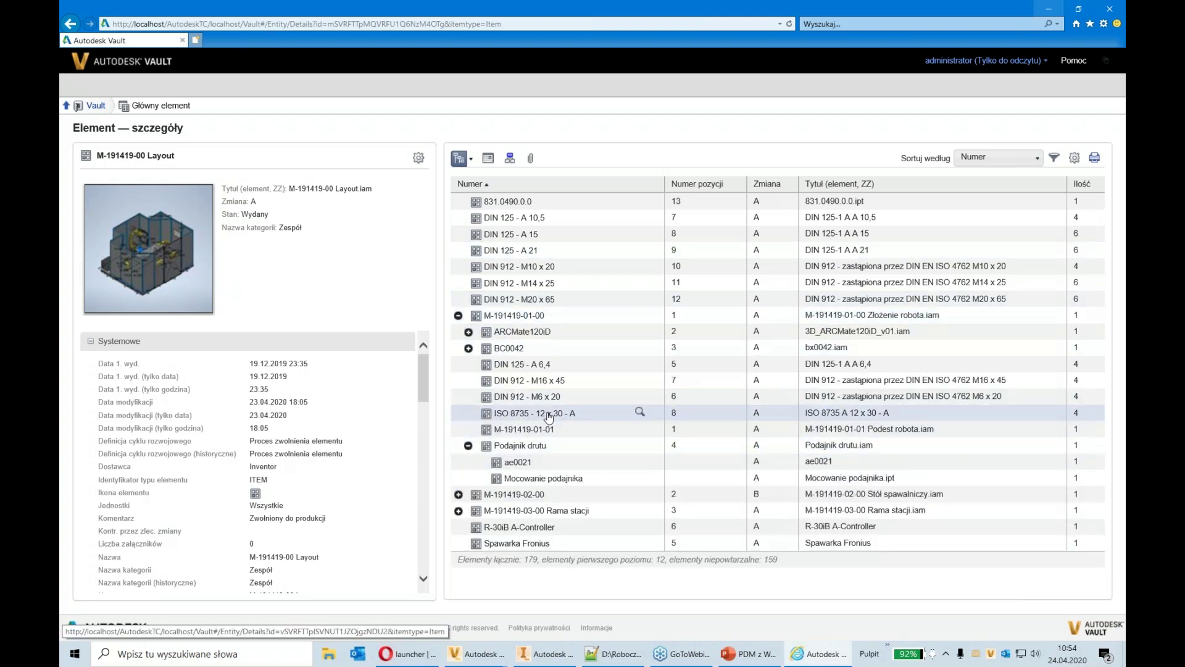
left_click(458, 494)
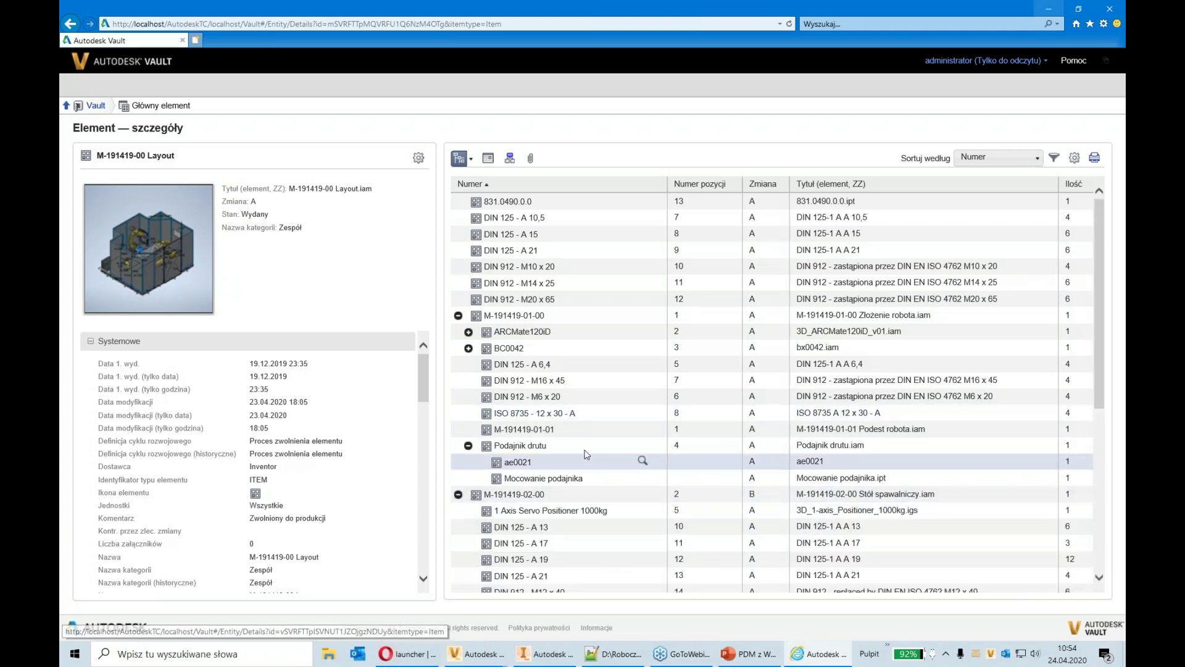
scroll(441, 449, "down", 5)
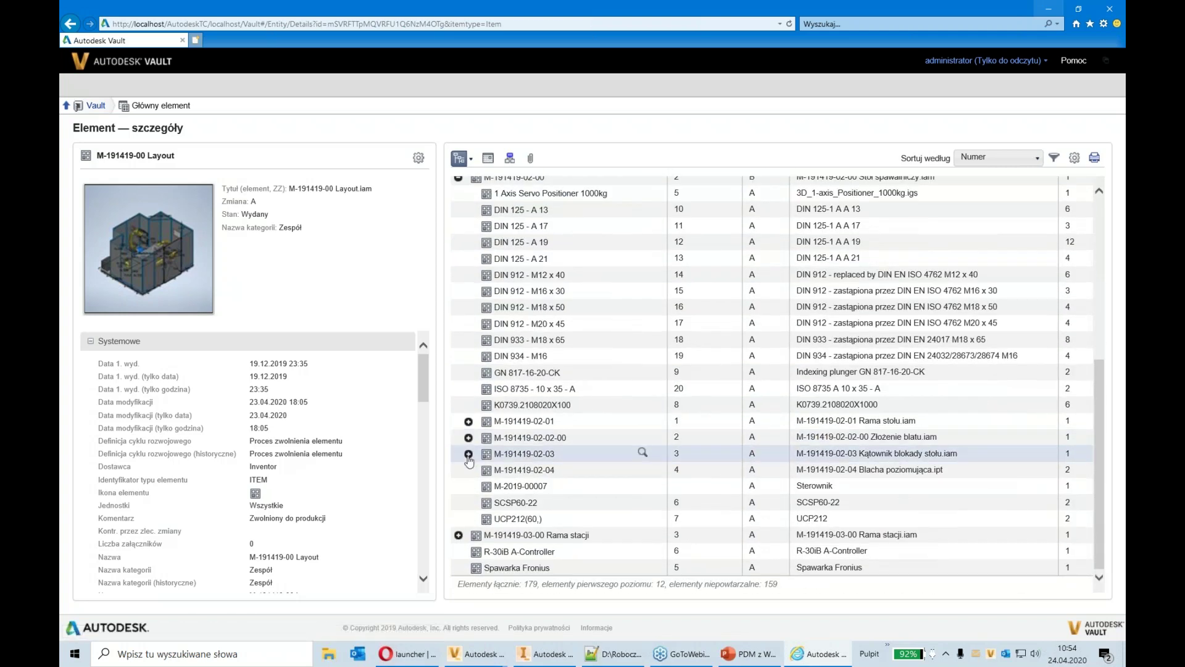
left_click(469, 454)
scroll(468, 469, "down", 1)
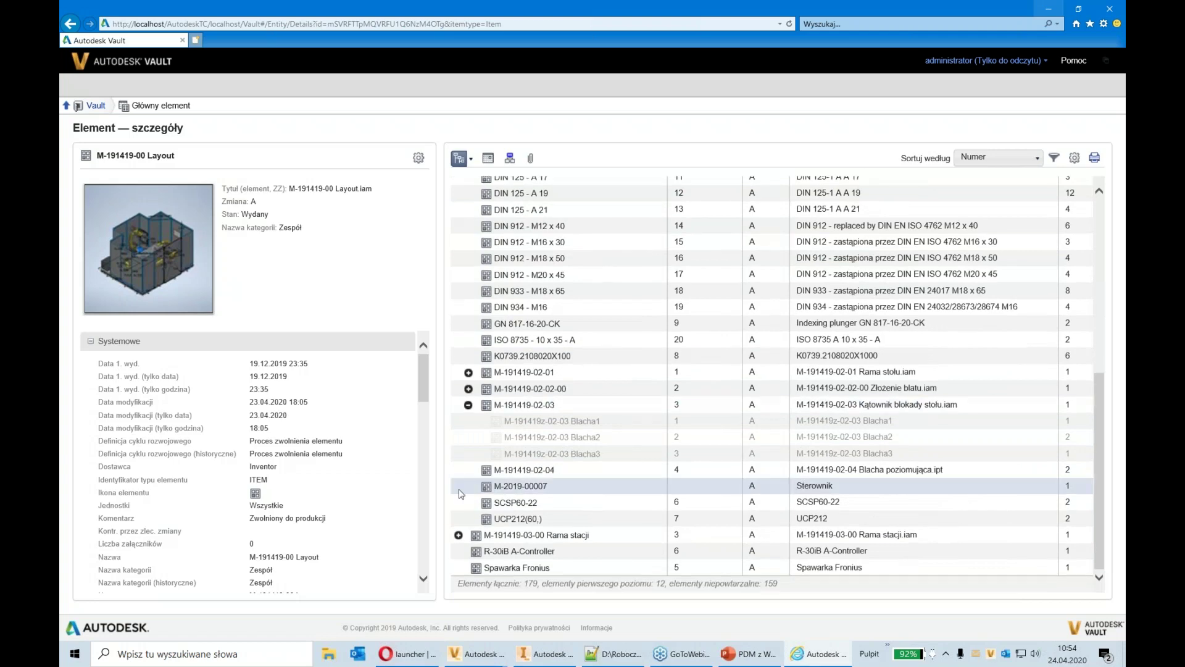
Expand the Rama stacji, Drzwi lewe and Drzwi subassemblies in the multi-level BOM
left_click(459, 535)
scroll(459, 539, "down", 7)
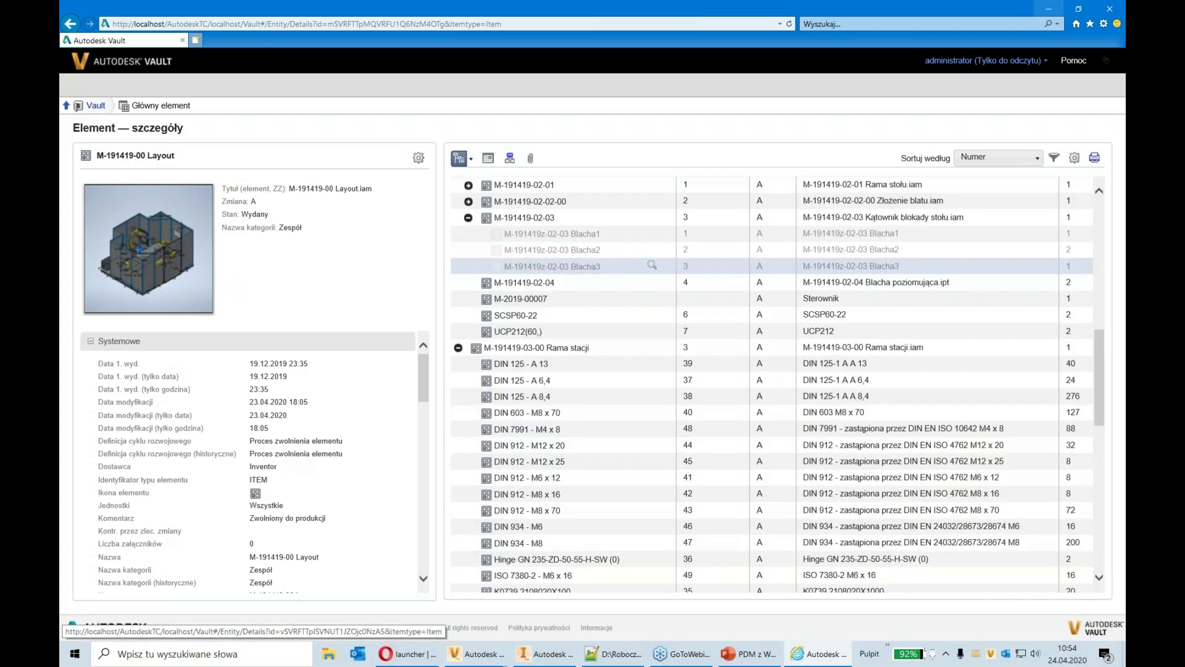
scroll(469, 455, "down", 1)
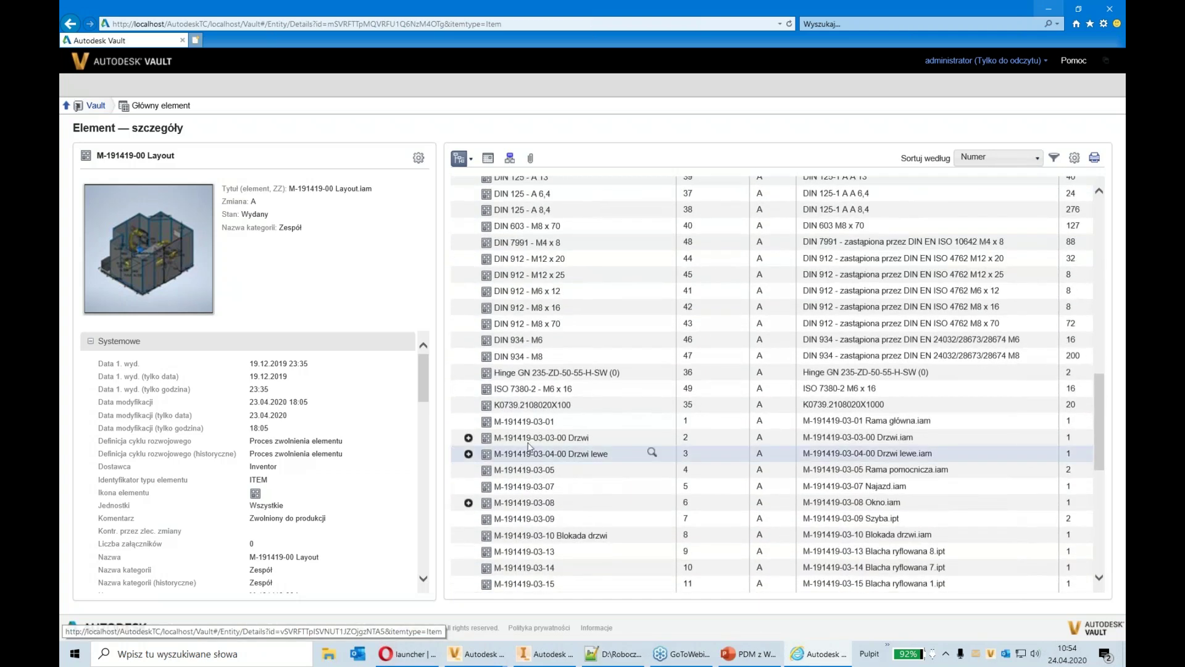
left_click(469, 455)
left_click(469, 437)
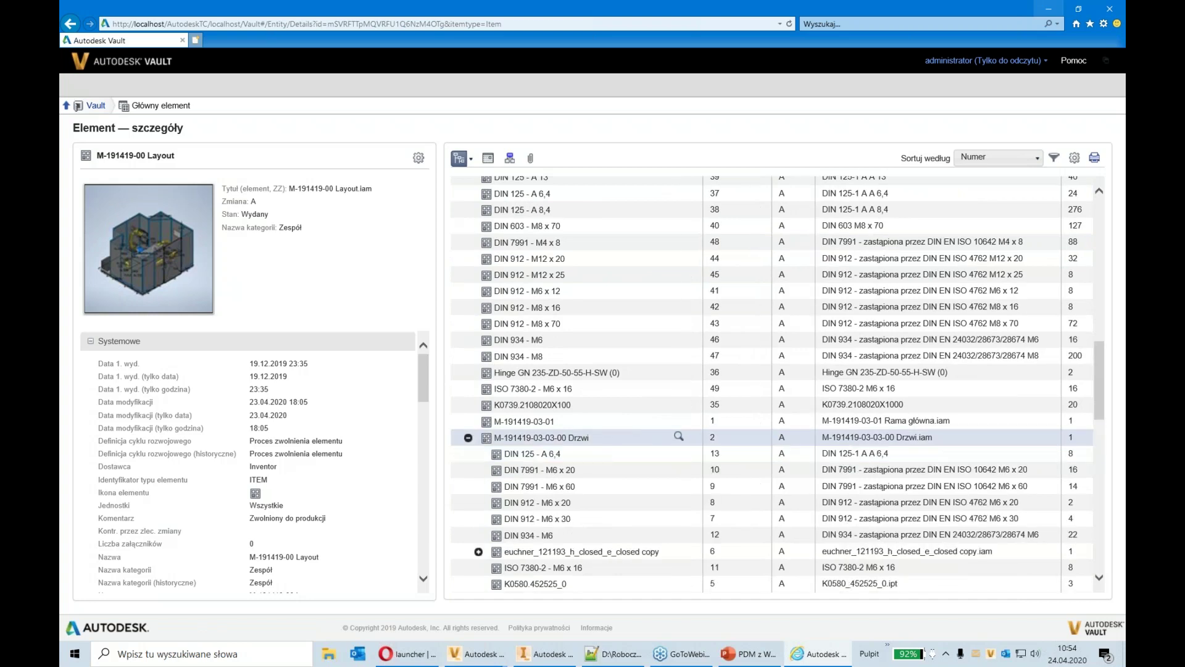
scroll(494, 420, "down", 4)
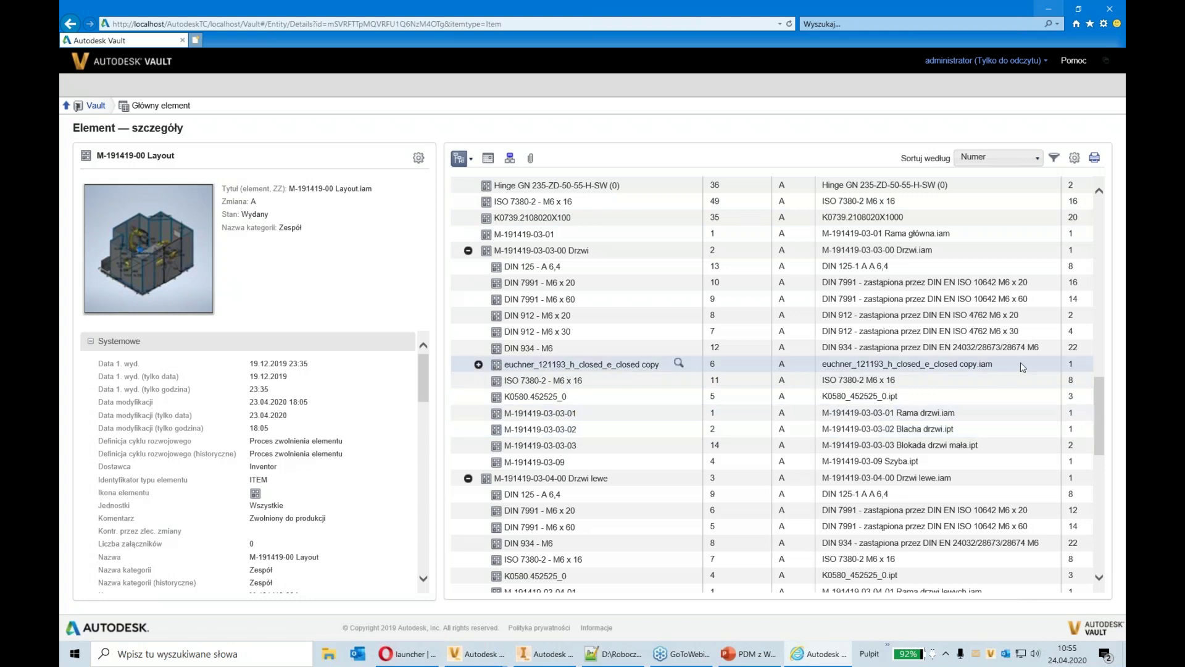
scroll(1025, 364, "up", 4)
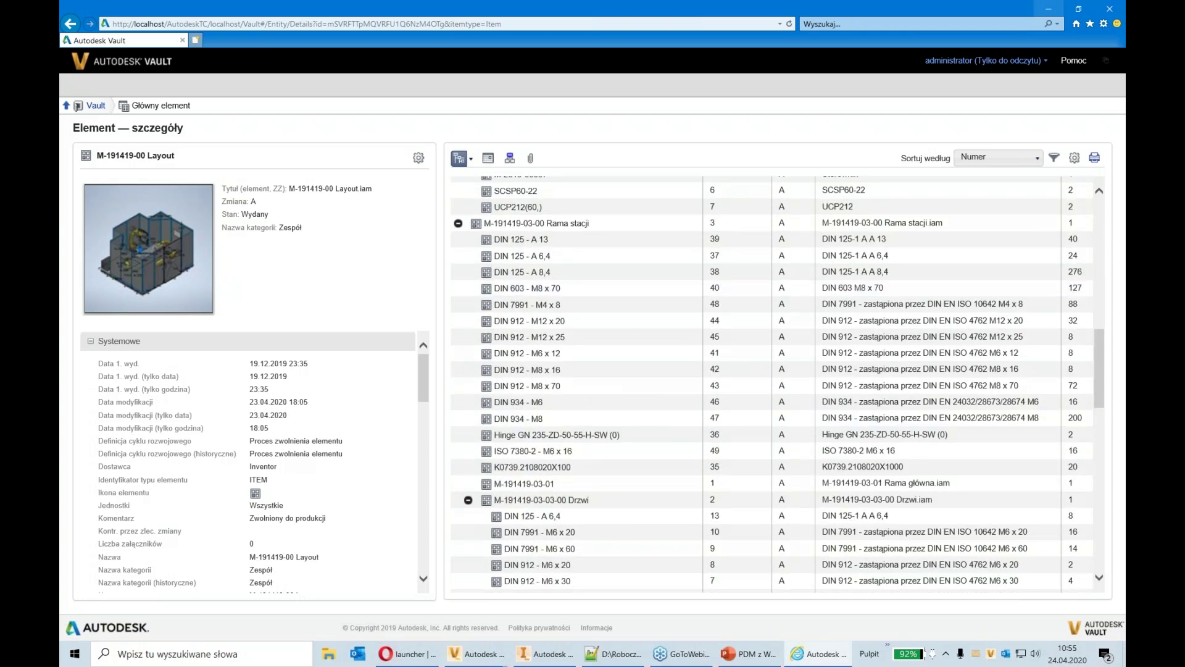
Add the Materiał property as a column in the bill of materials and save
left_click(1075, 158)
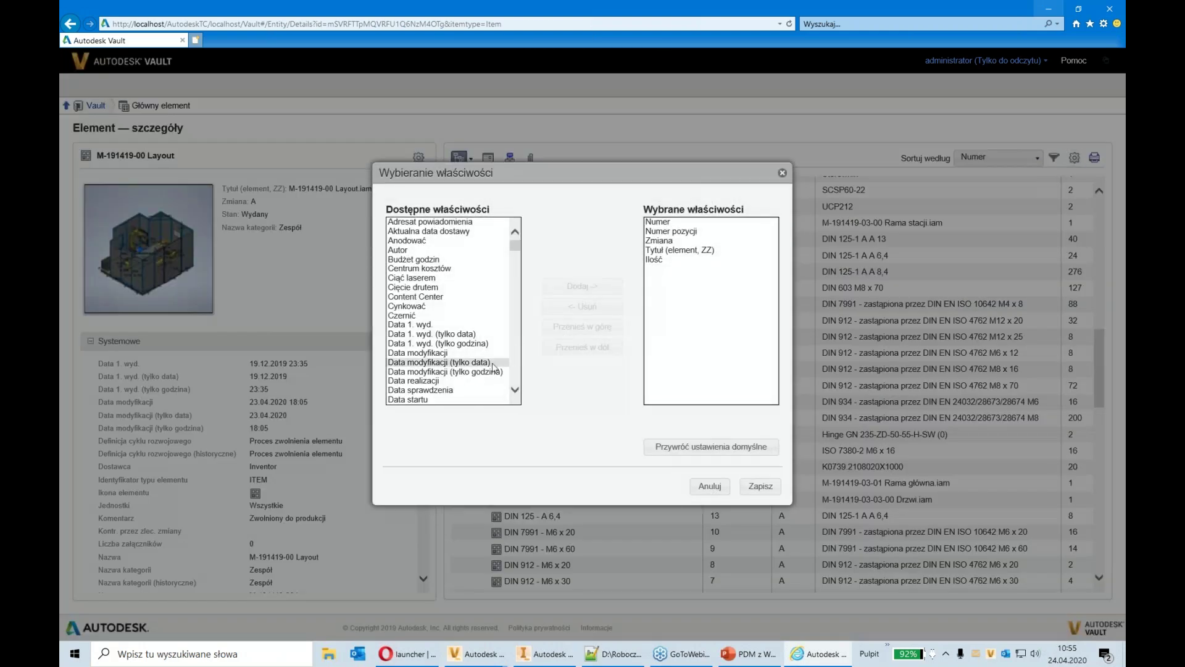
left_click(475, 297)
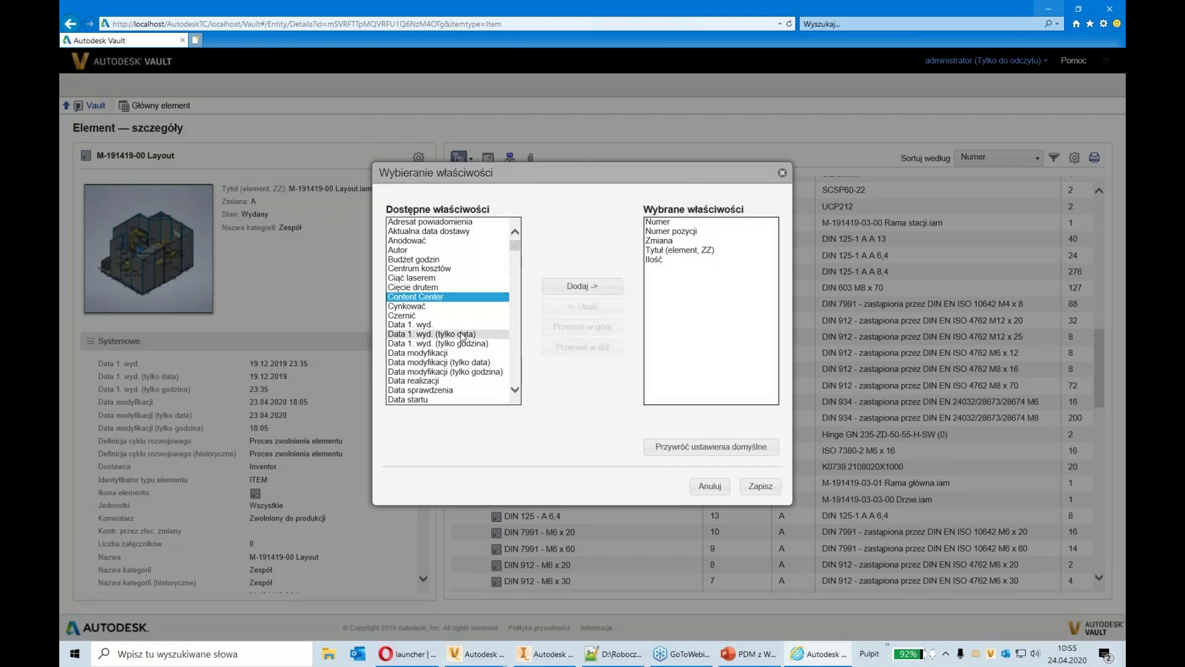
scroll(464, 335, "down", 10)
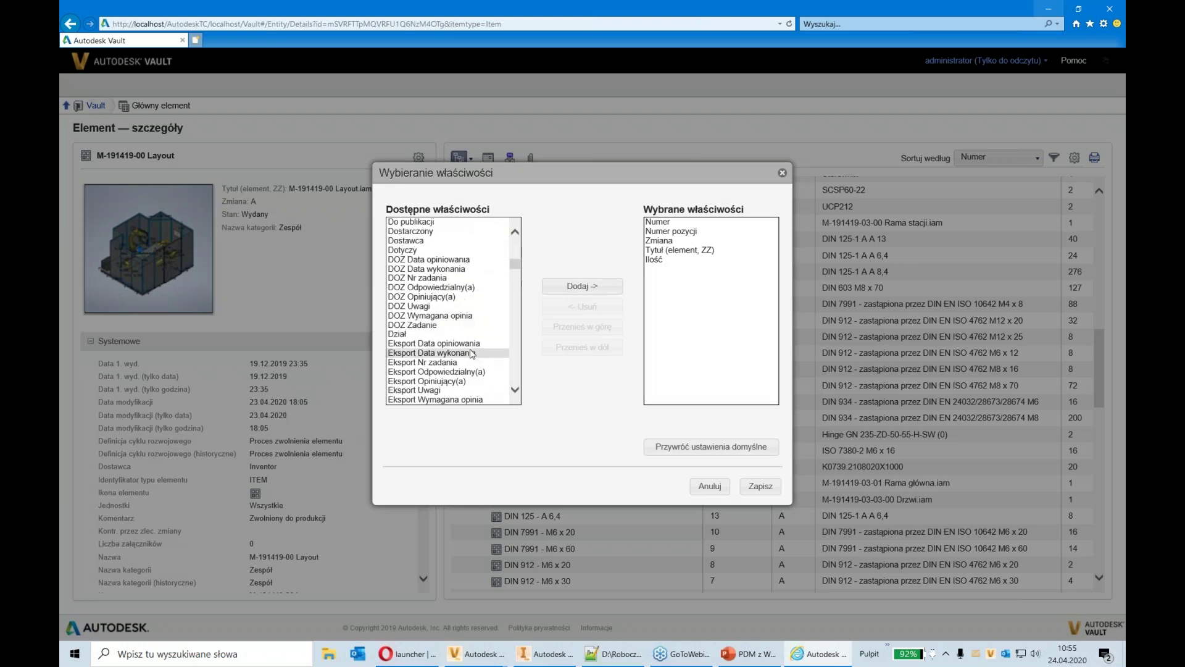
scroll(472, 353, "down", 15)
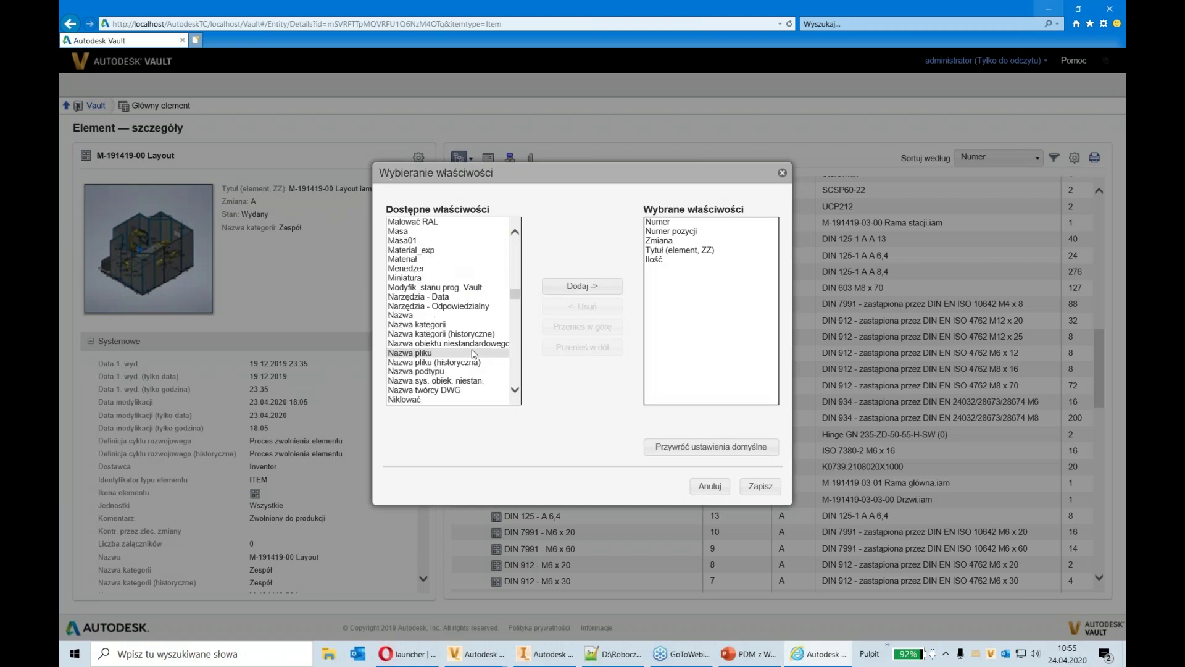
left_click(493, 262)
left_click(582, 286)
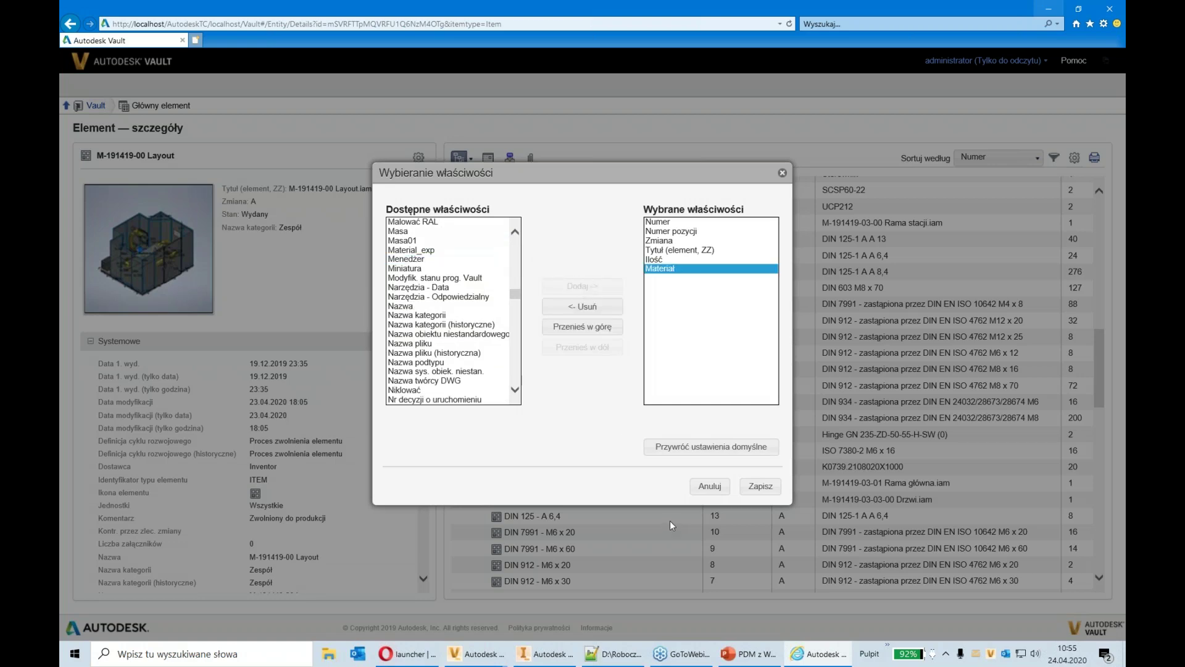
left_click(749, 488)
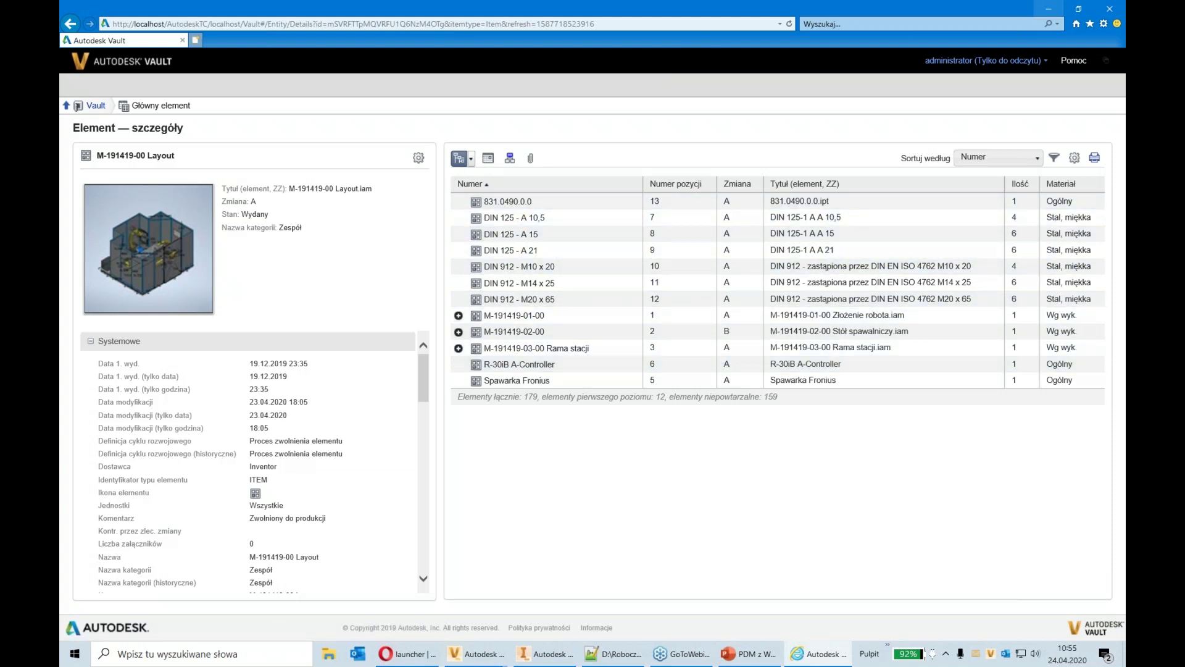
left_click(472, 159)
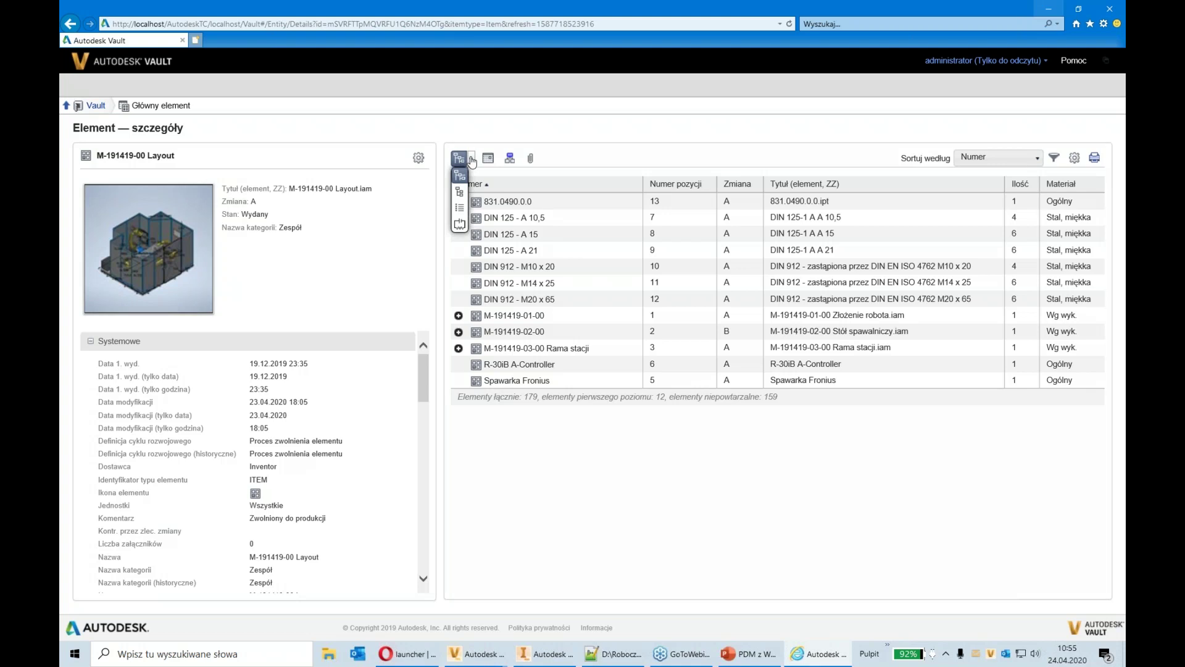
left_click(458, 209)
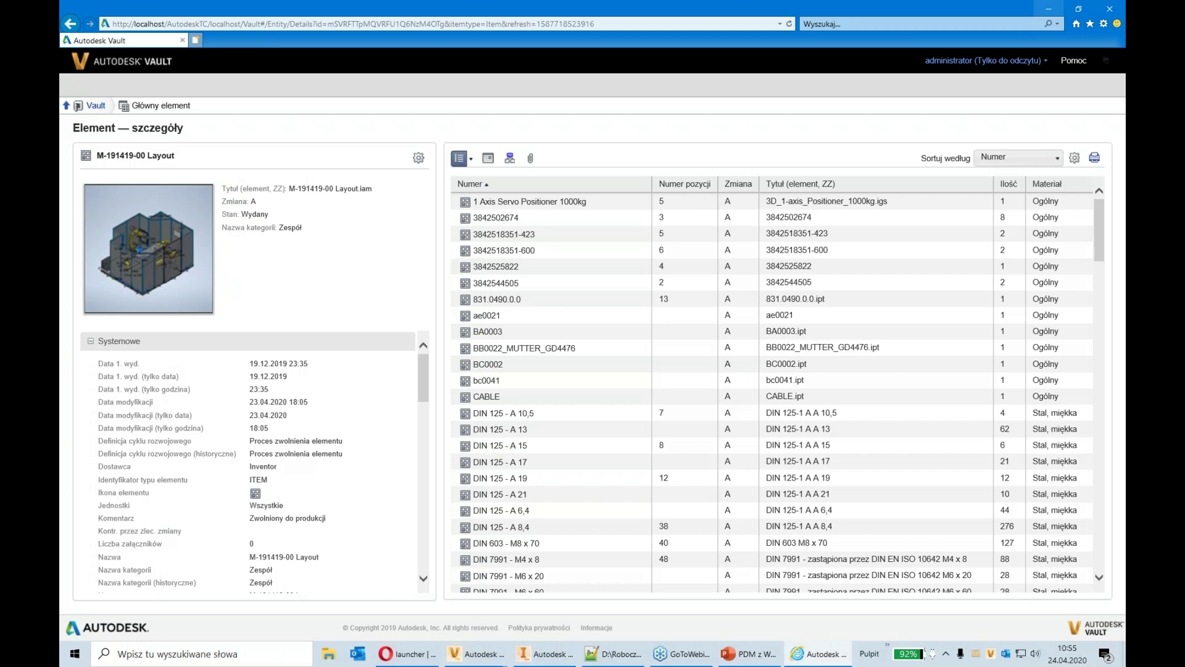
scroll(609, 421, "down", 3)
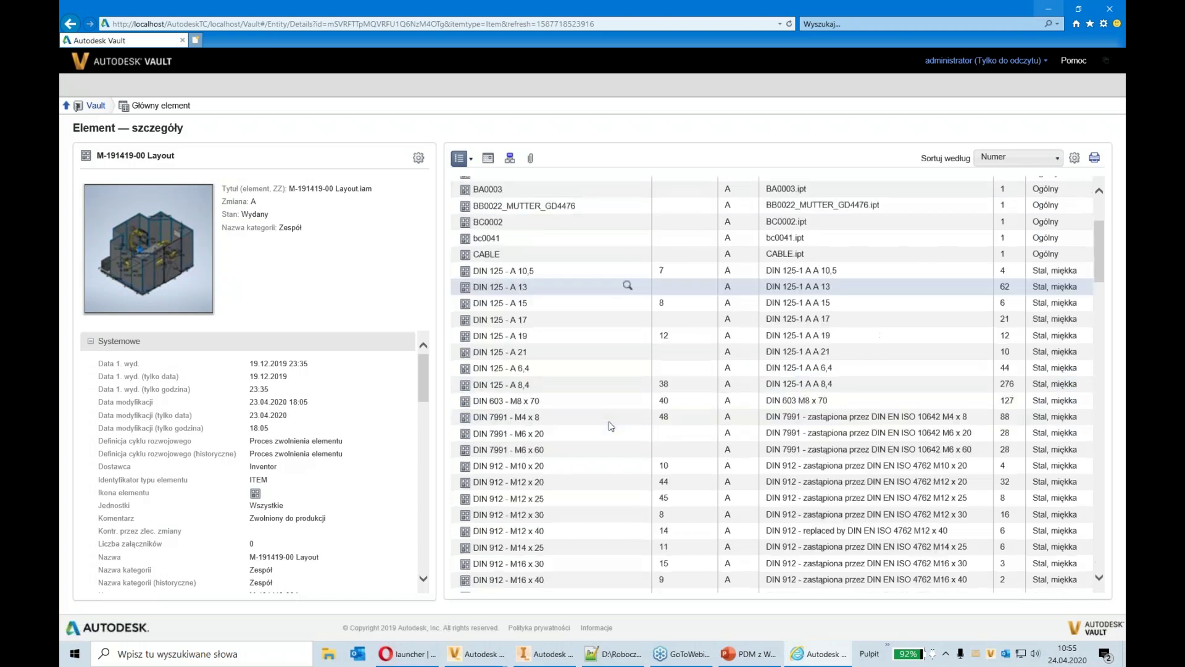
scroll(609, 424, "down", 8)
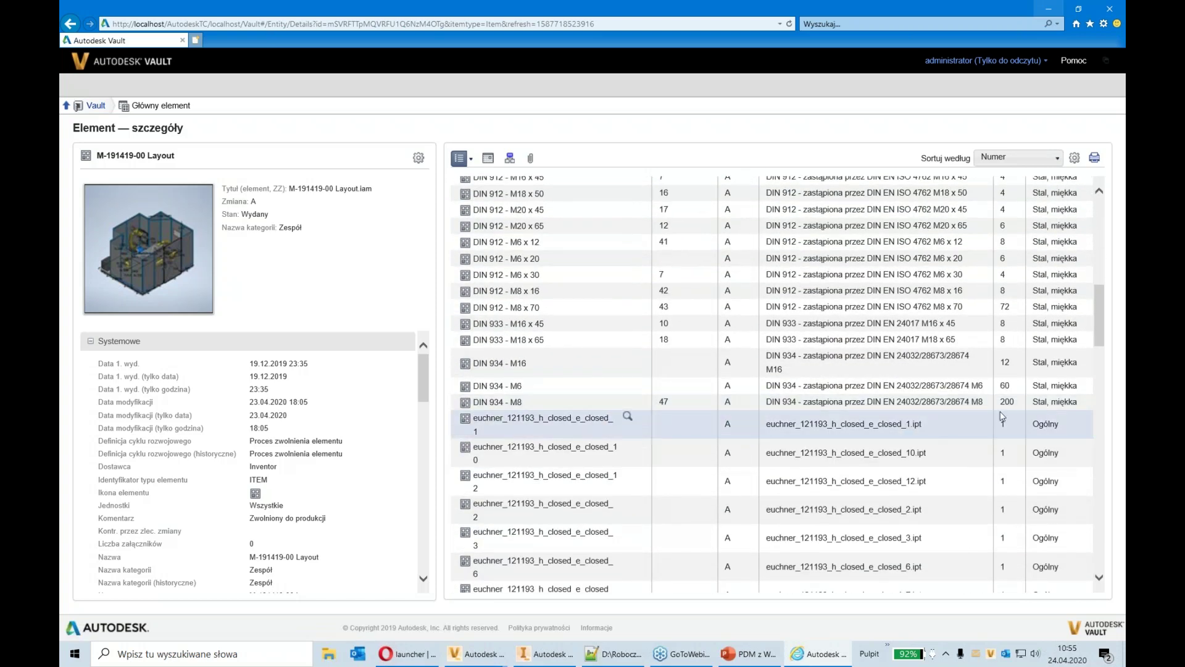
scroll(1001, 407, "up", 10)
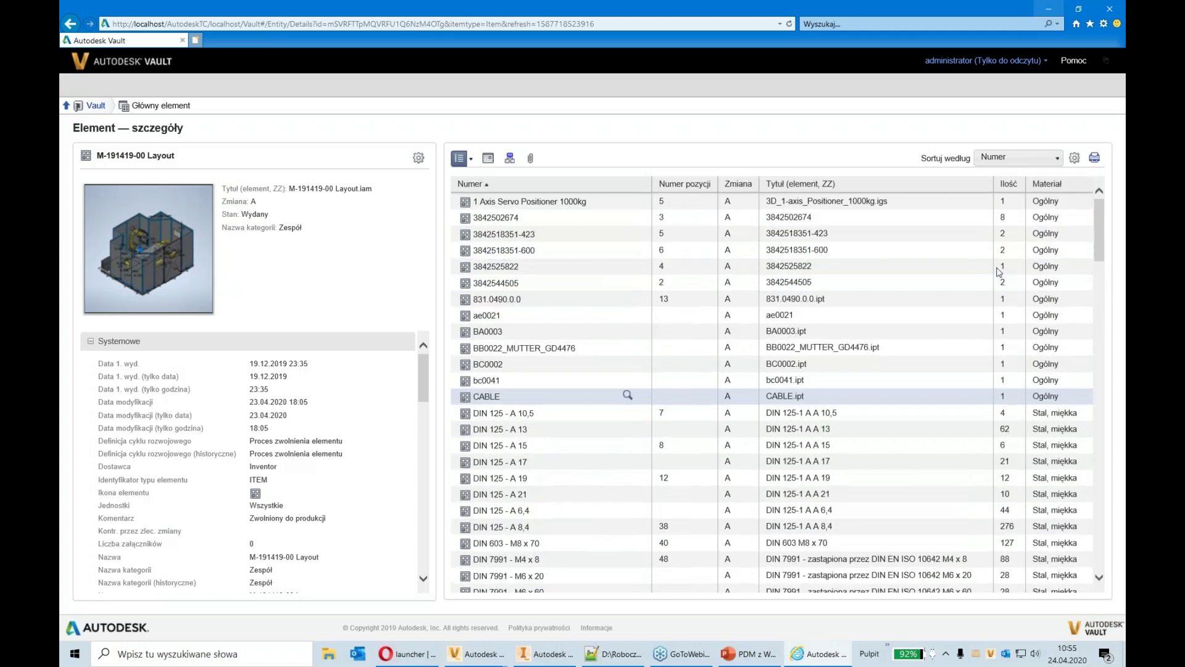
scroll(1000, 296, "down", 5)
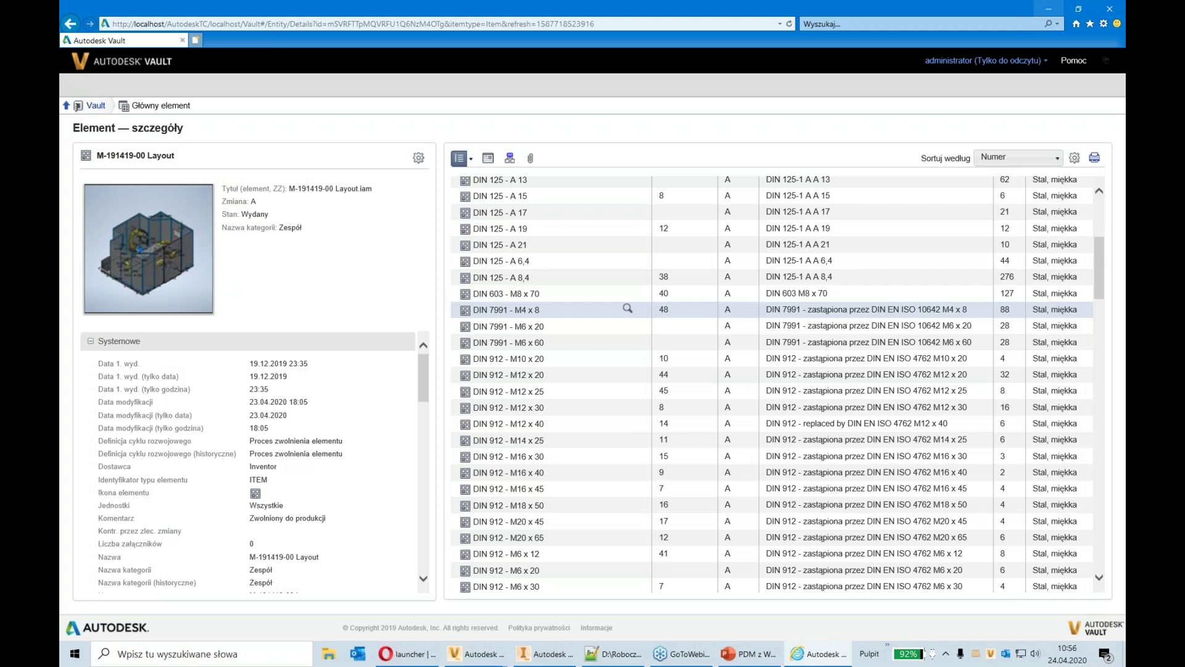
scroll(625, 373, "up", 5)
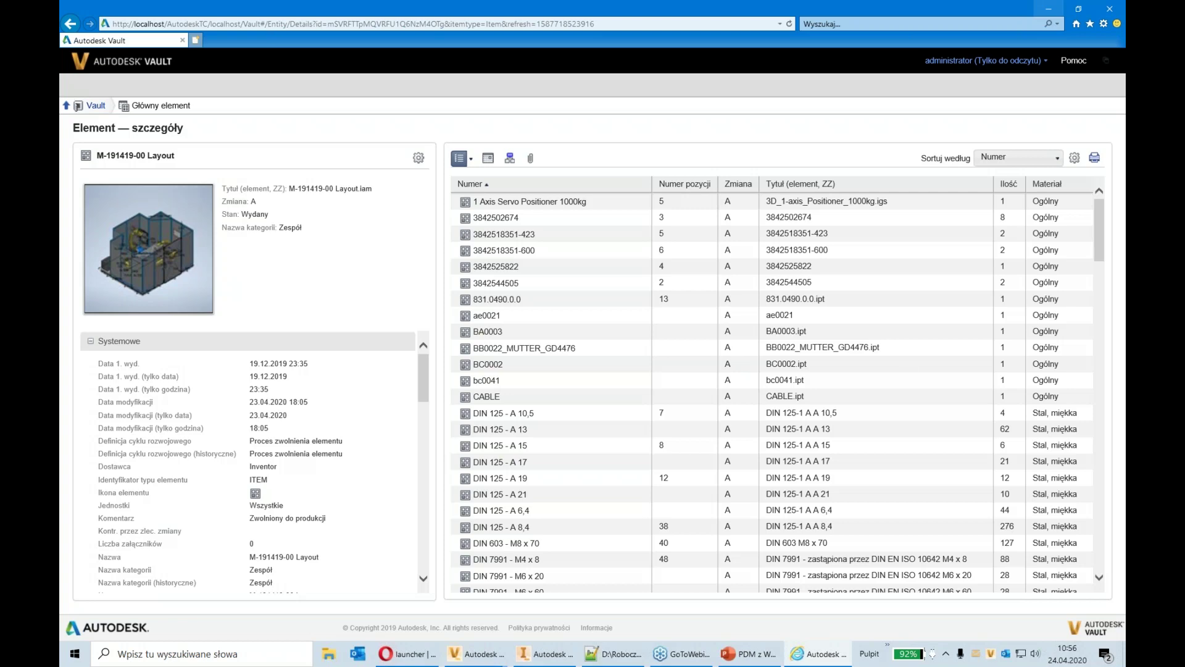
Add the Nazwa kategorii property as a column in the parts list and save
left_click(1078, 160)
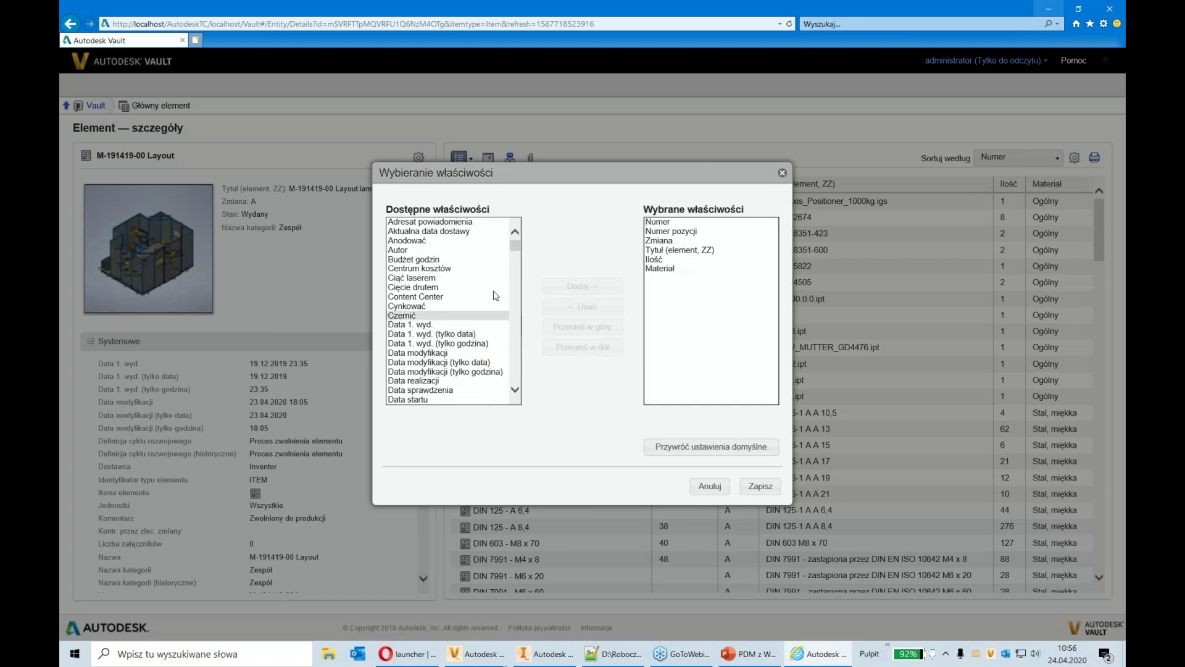
left_click(454, 288)
scroll(457, 333, "down", 10)
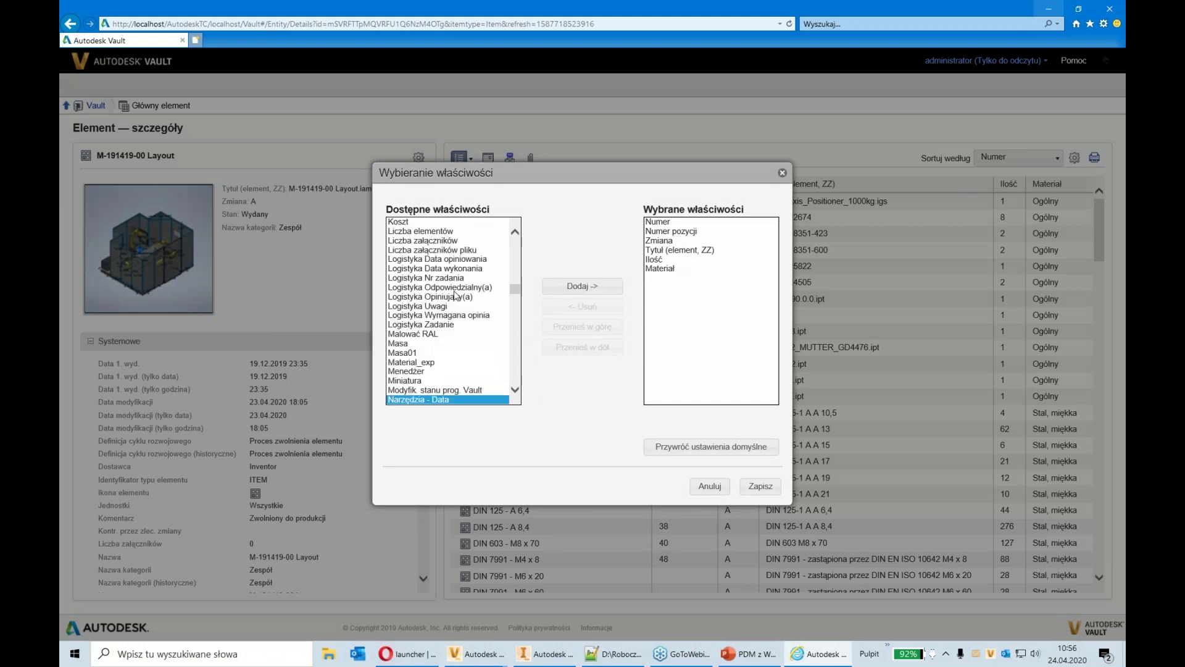
left_click(432, 343)
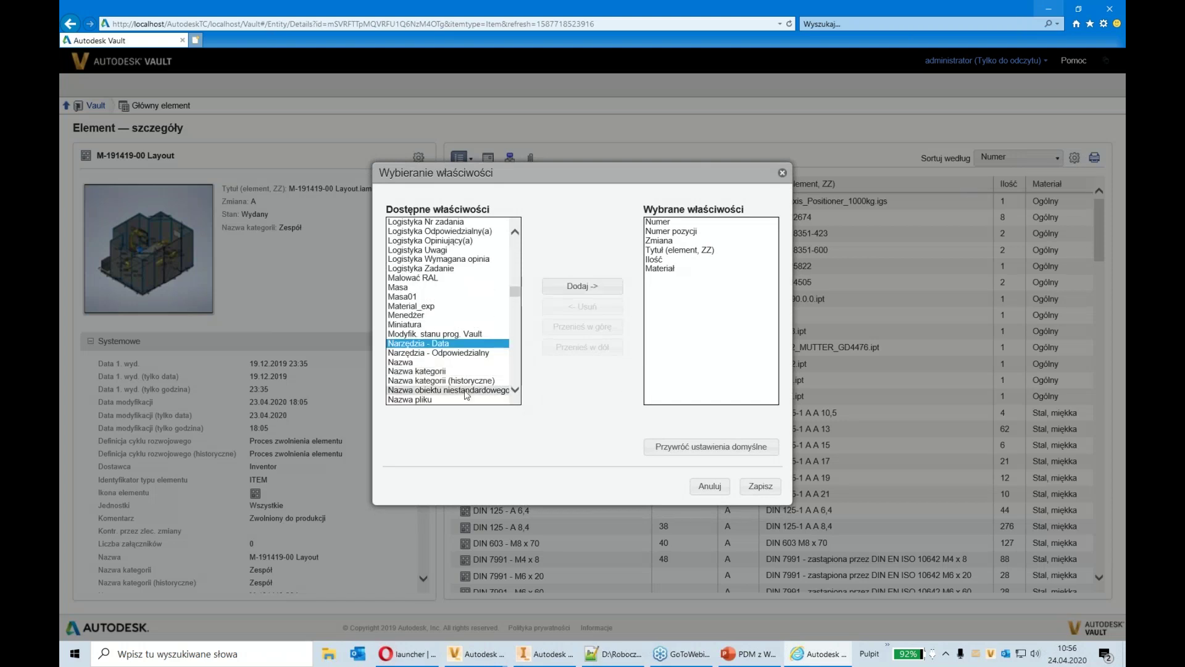
scroll(457, 370, "down", 1)
left_click(432, 343)
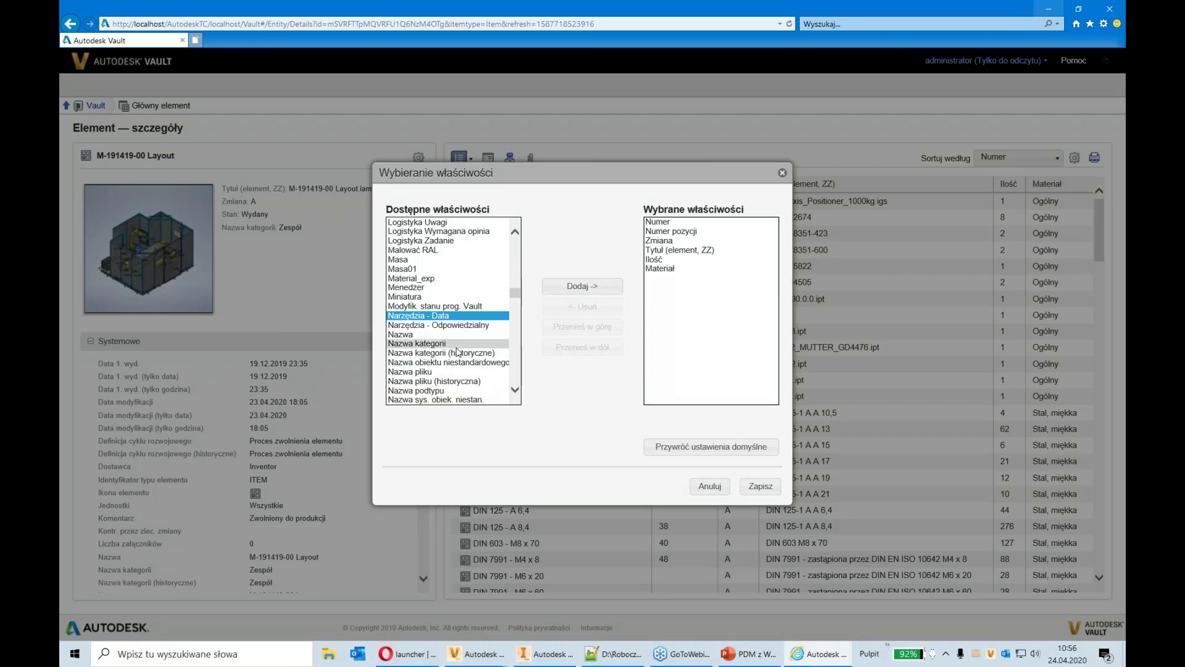
left_click(608, 288)
left_click(760, 487)
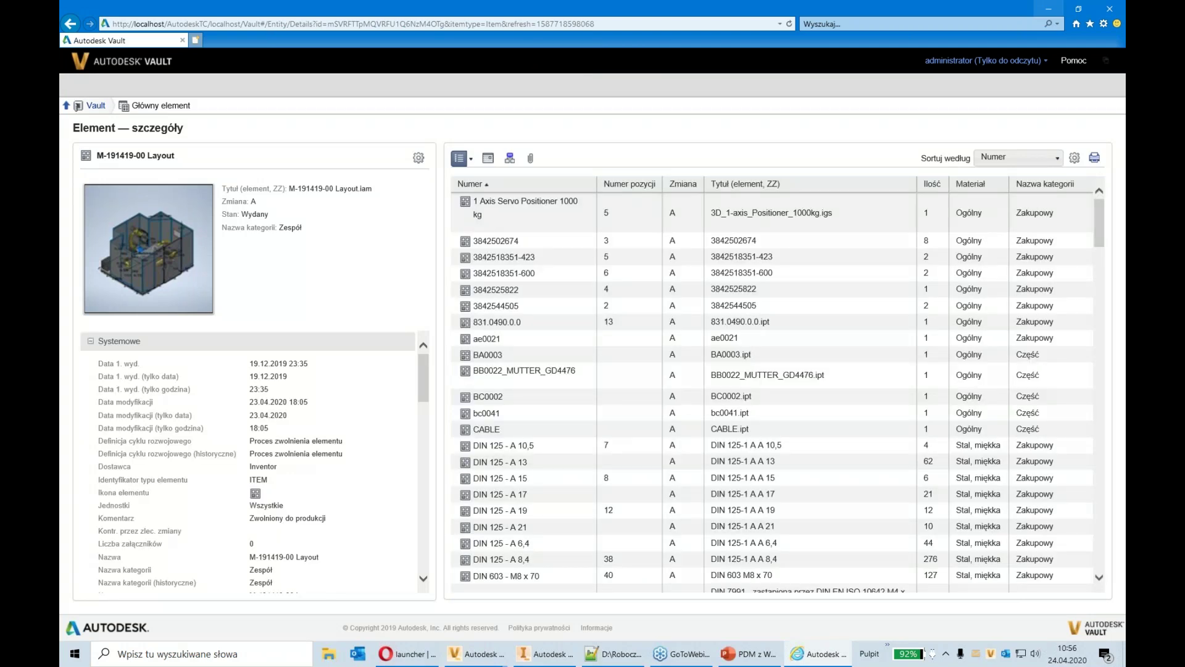
Sort the parts list by Nazwa kategorii descending, Zakupowy first, and reopen the column chooser
left_click(1042, 188)
left_click(1042, 188)
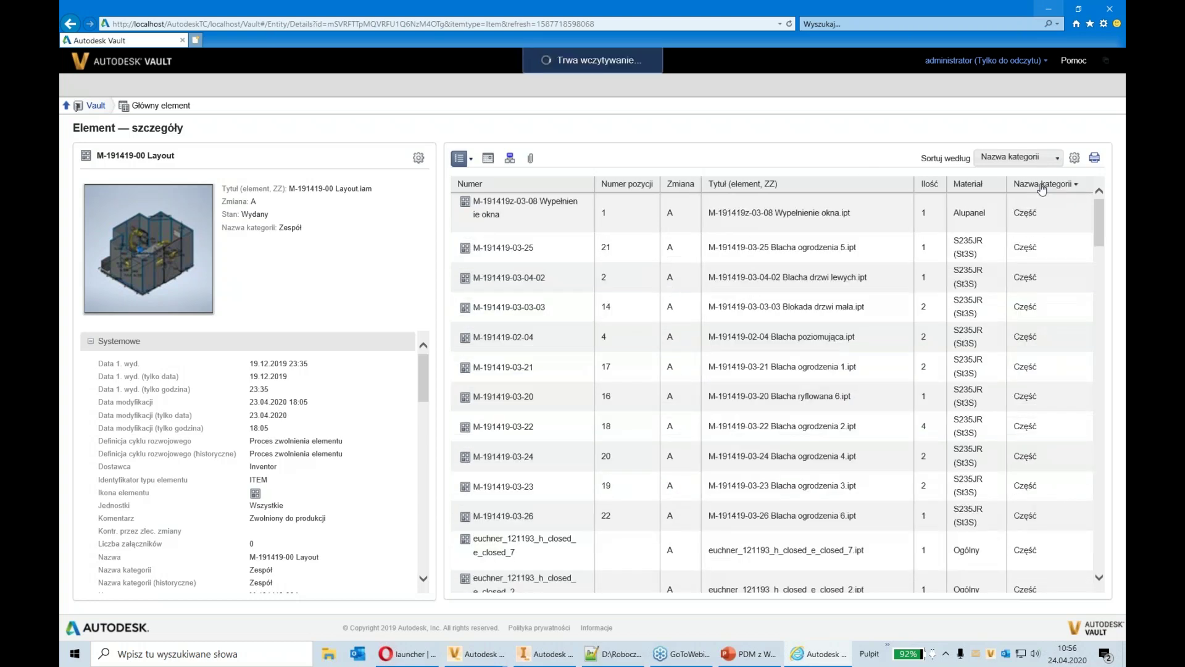
mouse_move(1103, 218)
left_mouse_down()
mouse_move(1104, 232)
mouse_move(1104, 200)
left_mouse_up()
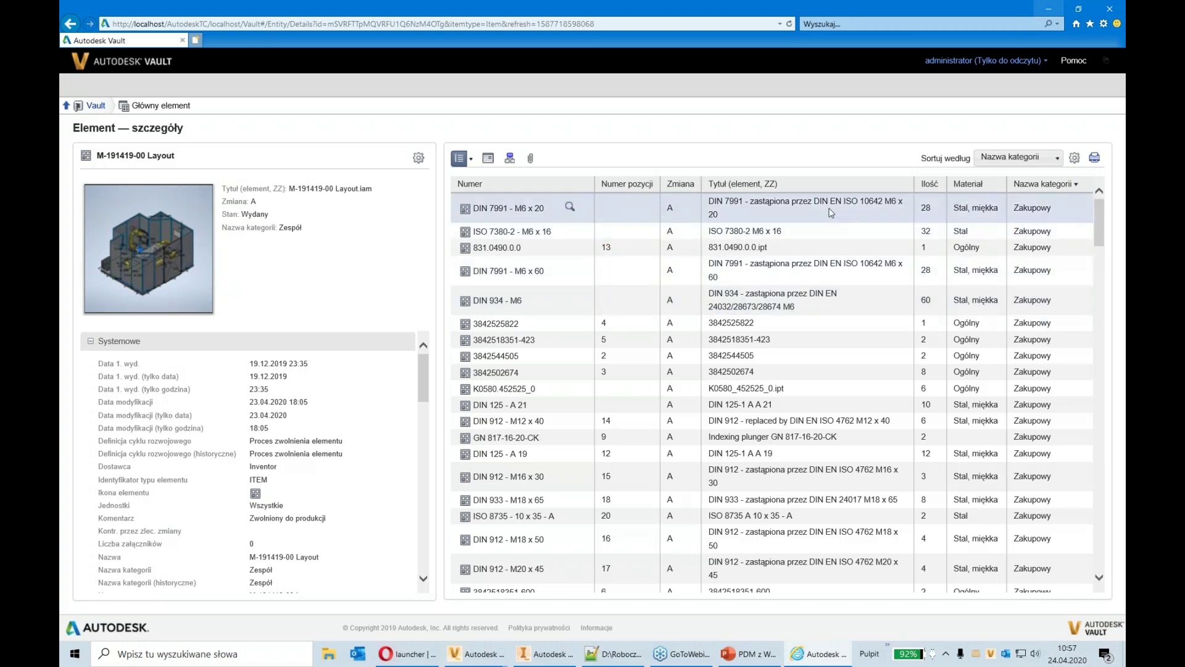
left_click(1075, 158)
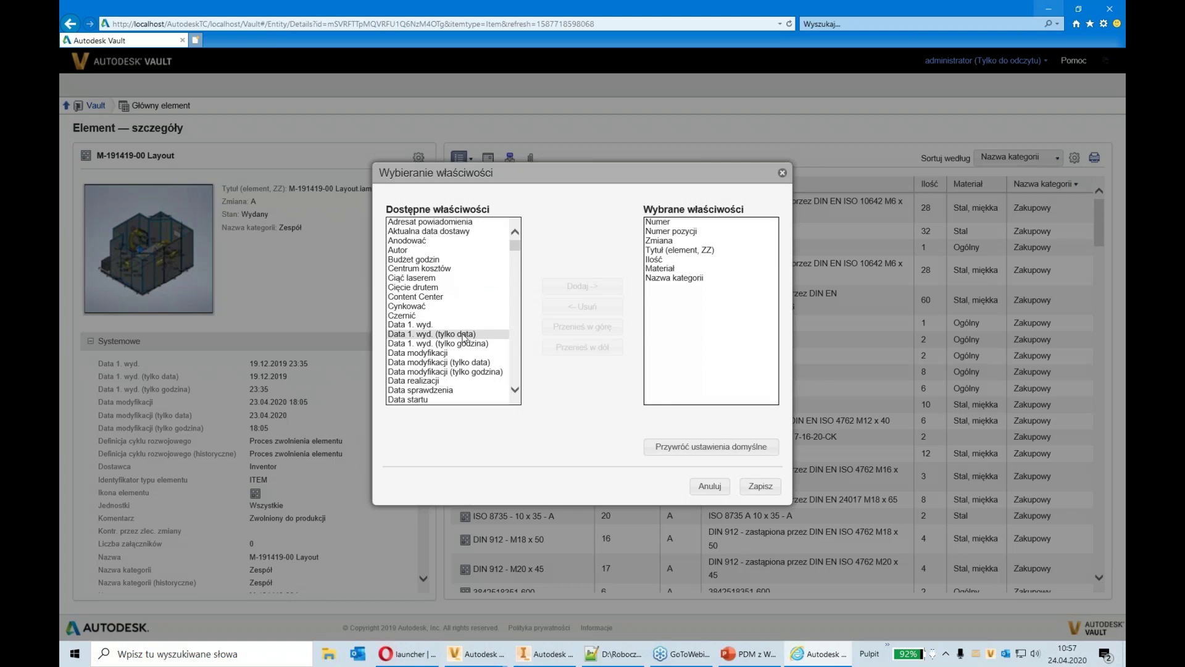
Close the Wybieranie właściwości column chooser without changing any columns
left_click(783, 173)
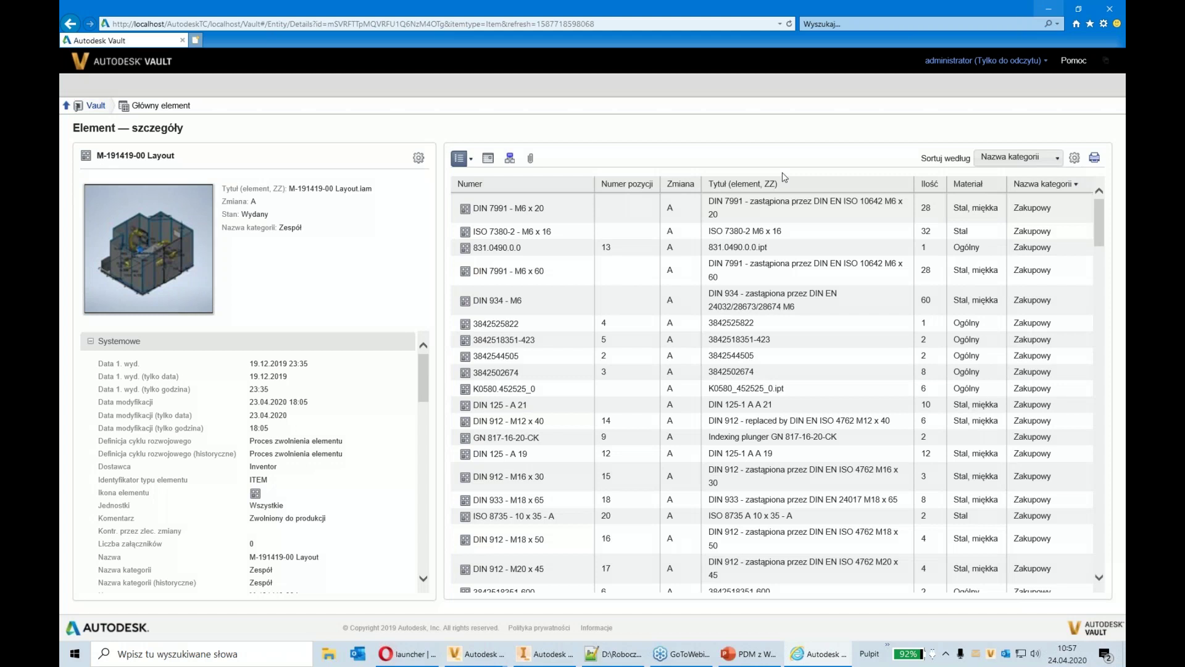
left_click(1095, 158)
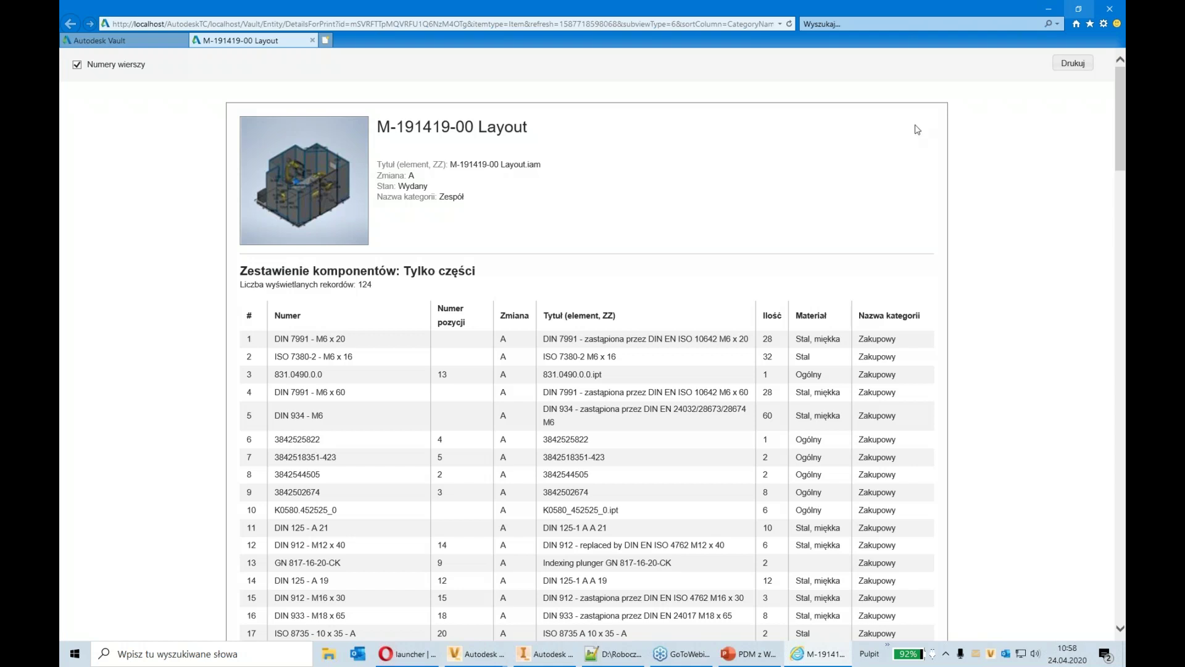
left_click(312, 40)
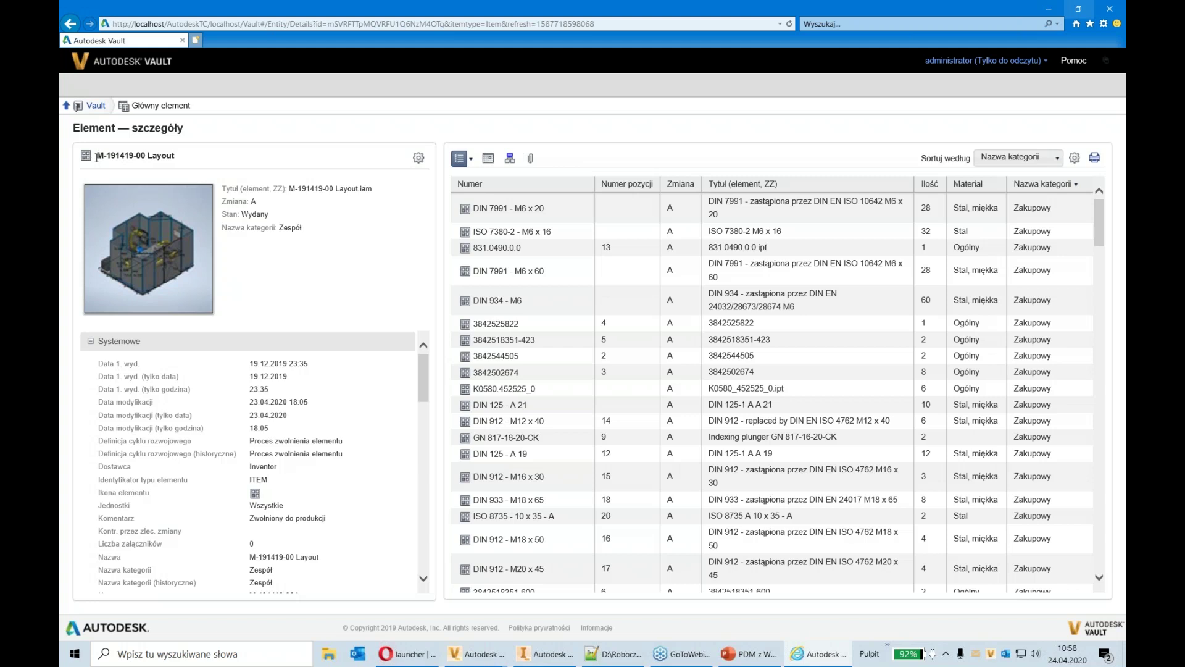
Display the M-191419-00 Layout item's attached files, Layout.iam and Layout.idw
left_click_drag(97, 156, 144, 158)
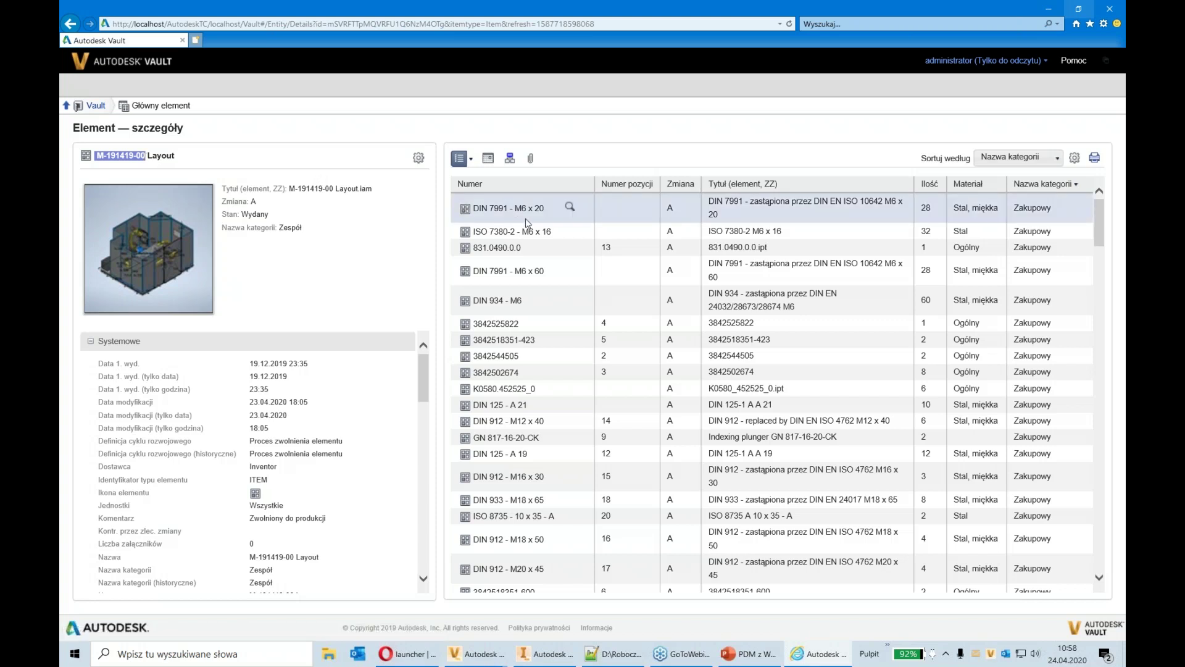
left_click(531, 160)
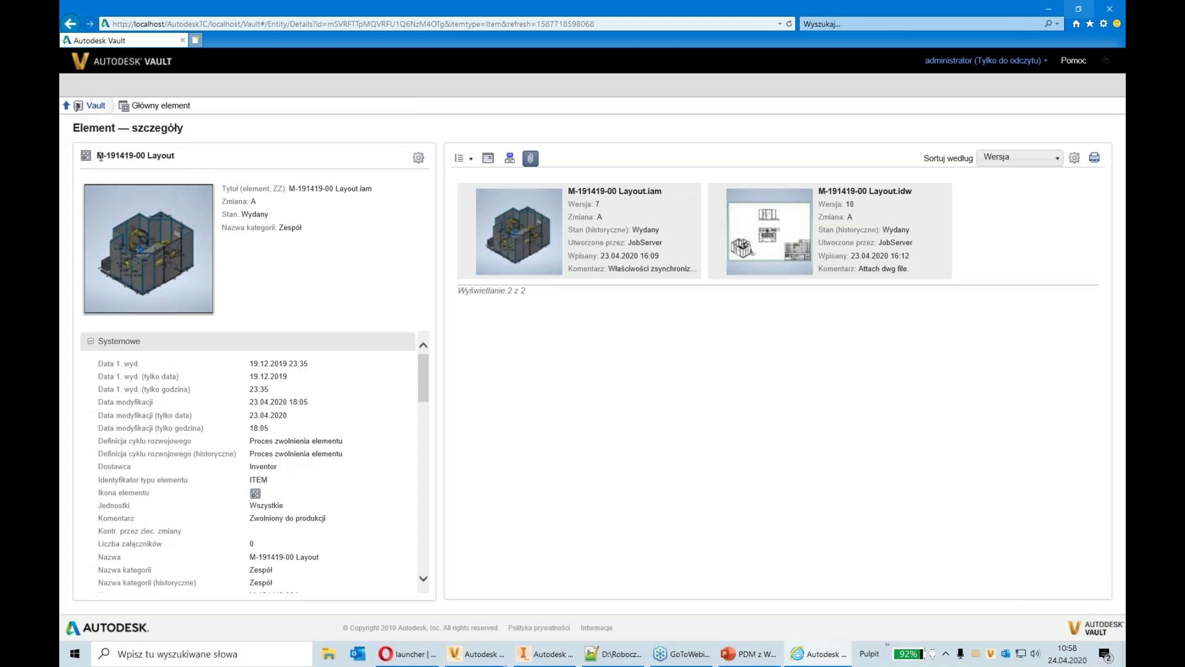
Select only the item number M-191419-00 in the item's title text
left_click_drag(94, 157, 198, 154)
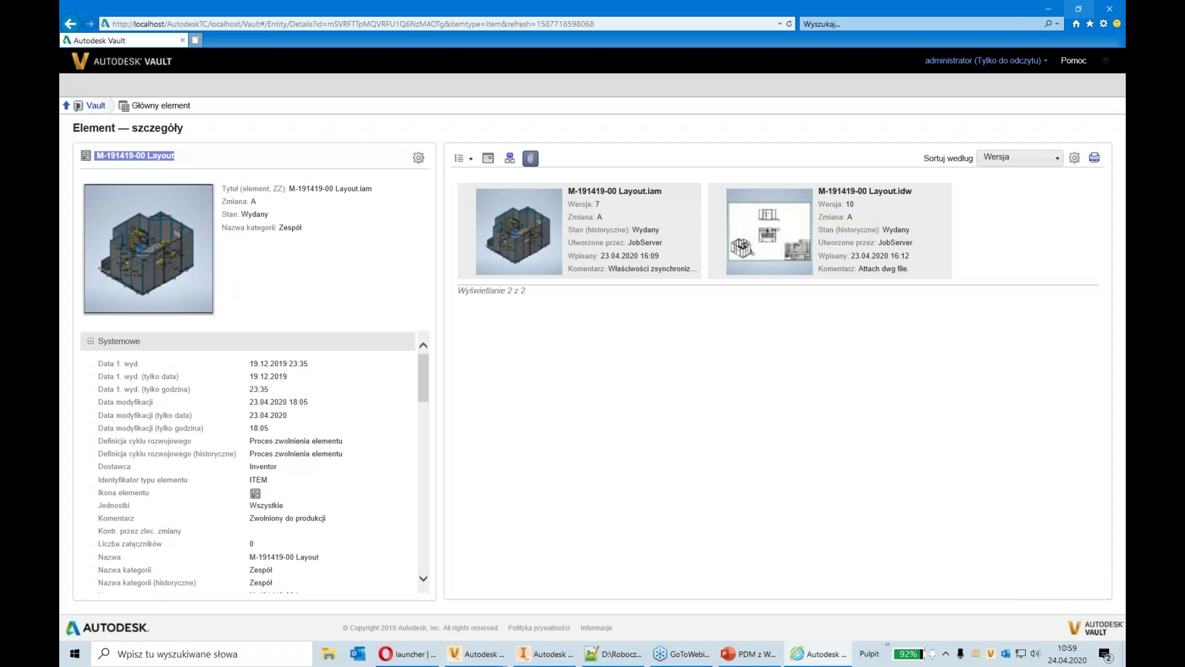
left_click(99, 157)
left_click_drag(98, 156, 146, 160)
Return to the Vault home page, open Eksplorator projektów, and activate the search box
left_click(99, 106)
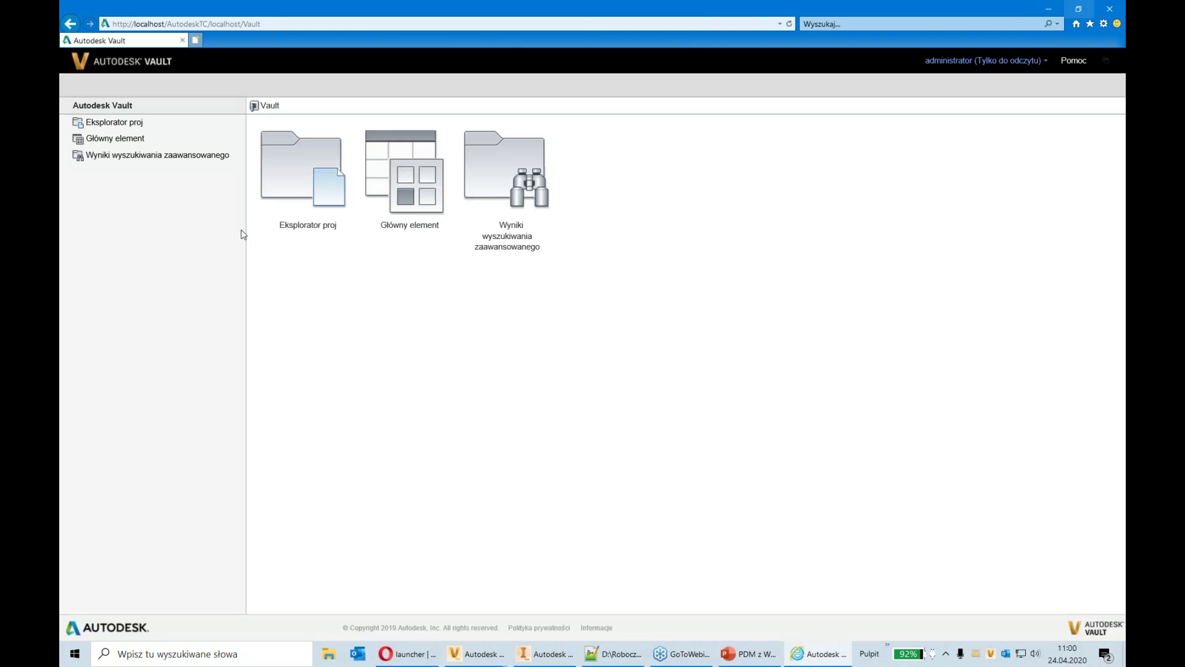
left_click(136, 123)
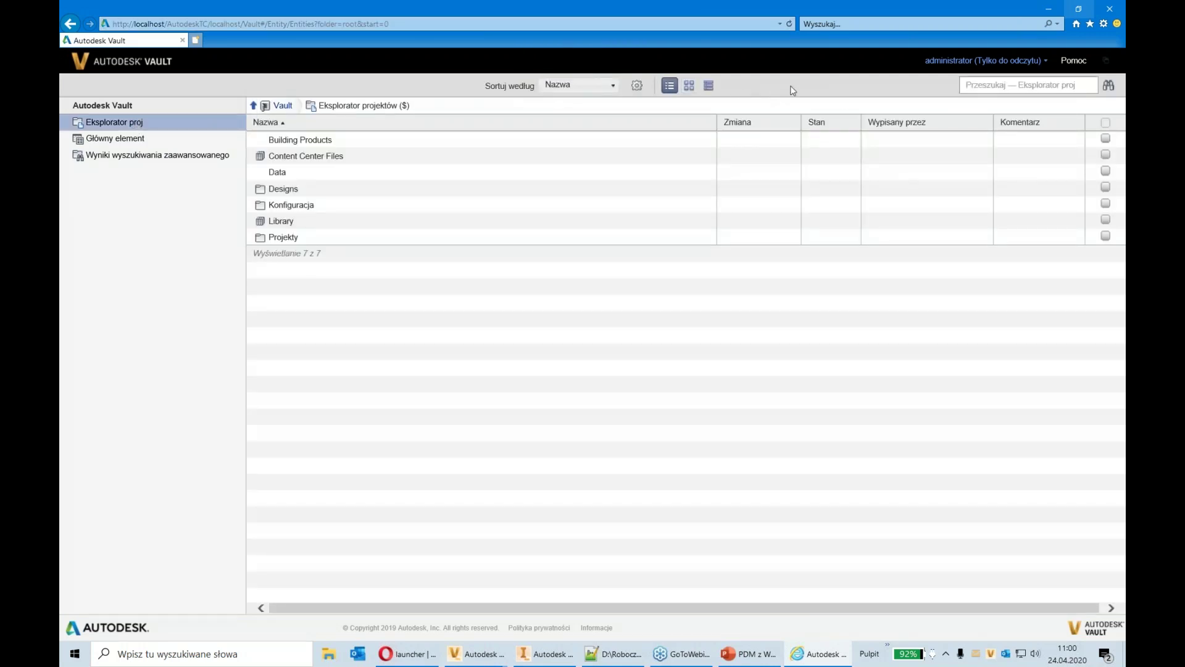
left_click(972, 86)
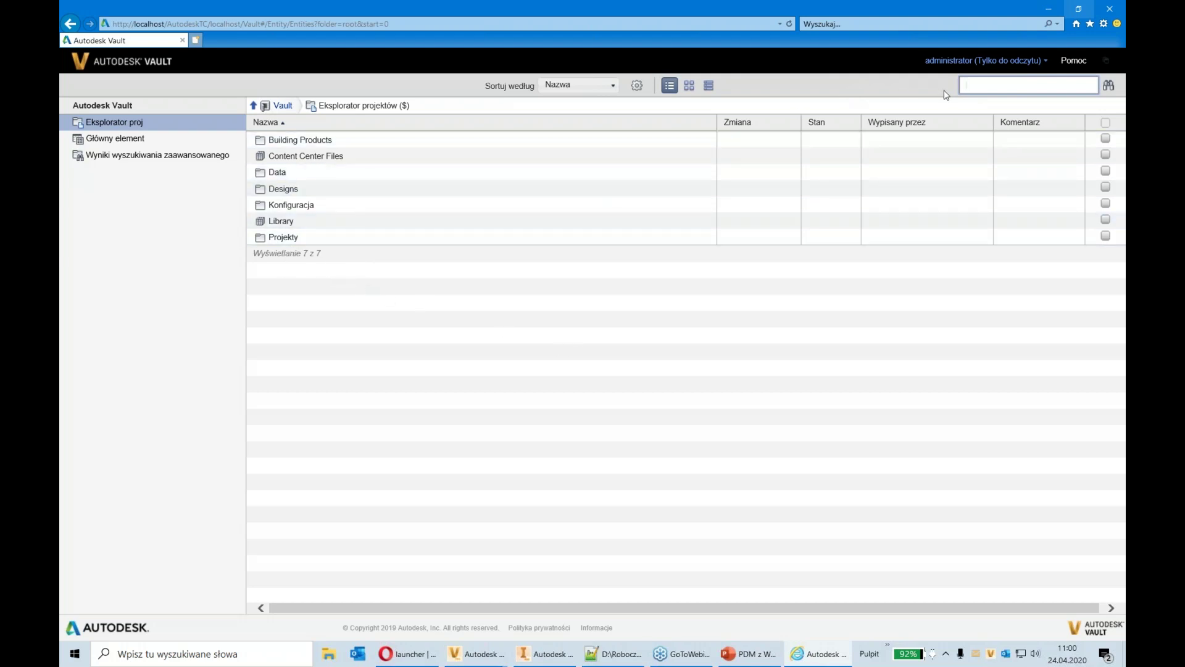
Search the vault for *0040 and open the PRO.0040.iam details page
type("*")
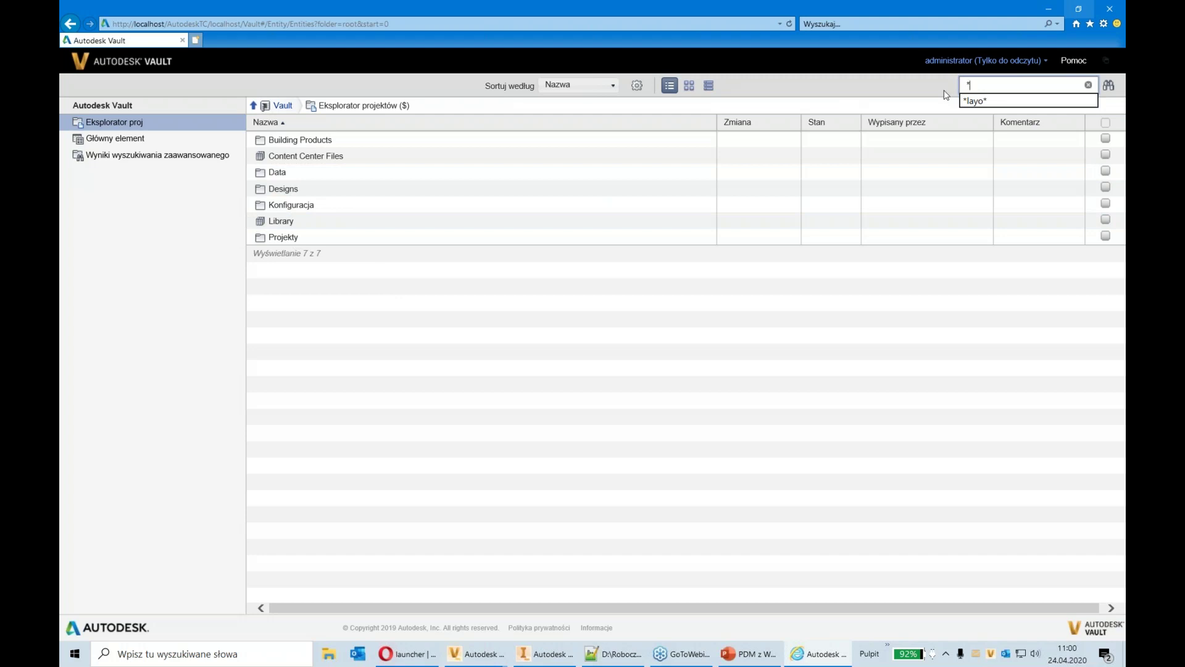
type("00")
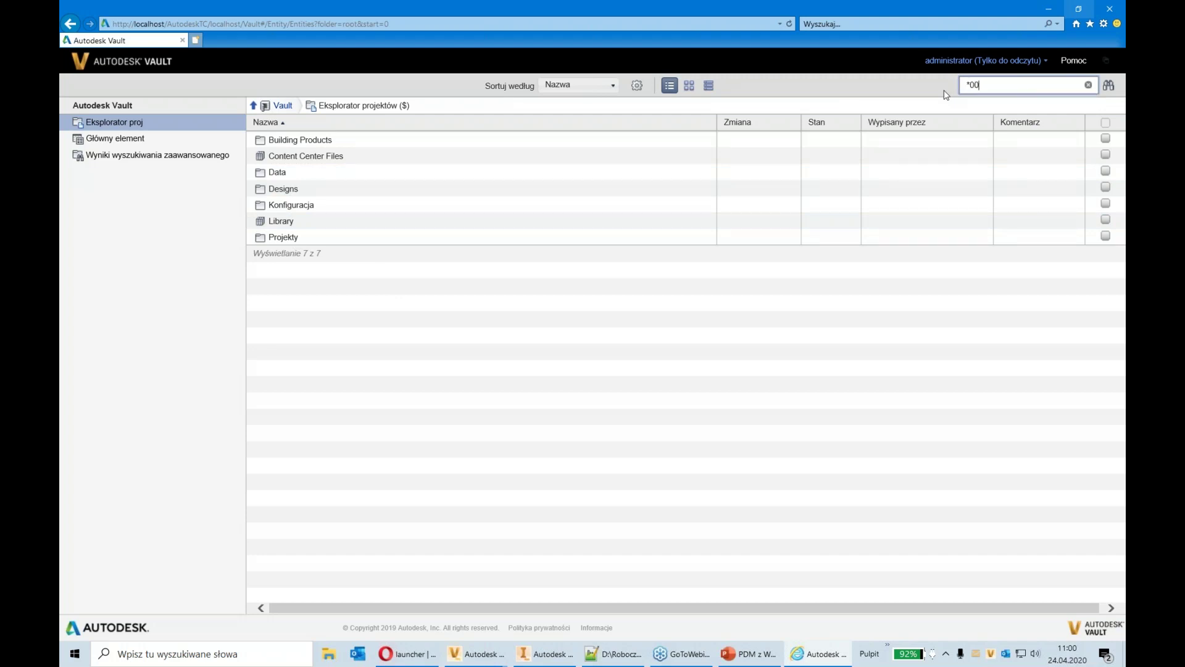
type("40")
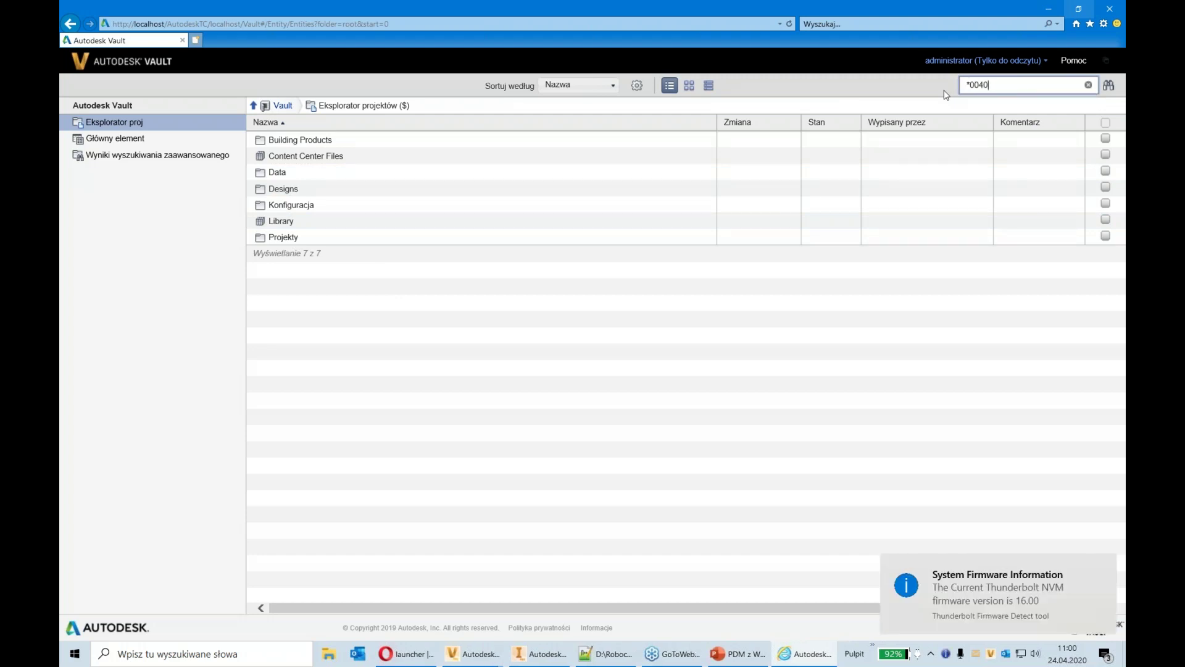
key("Return")
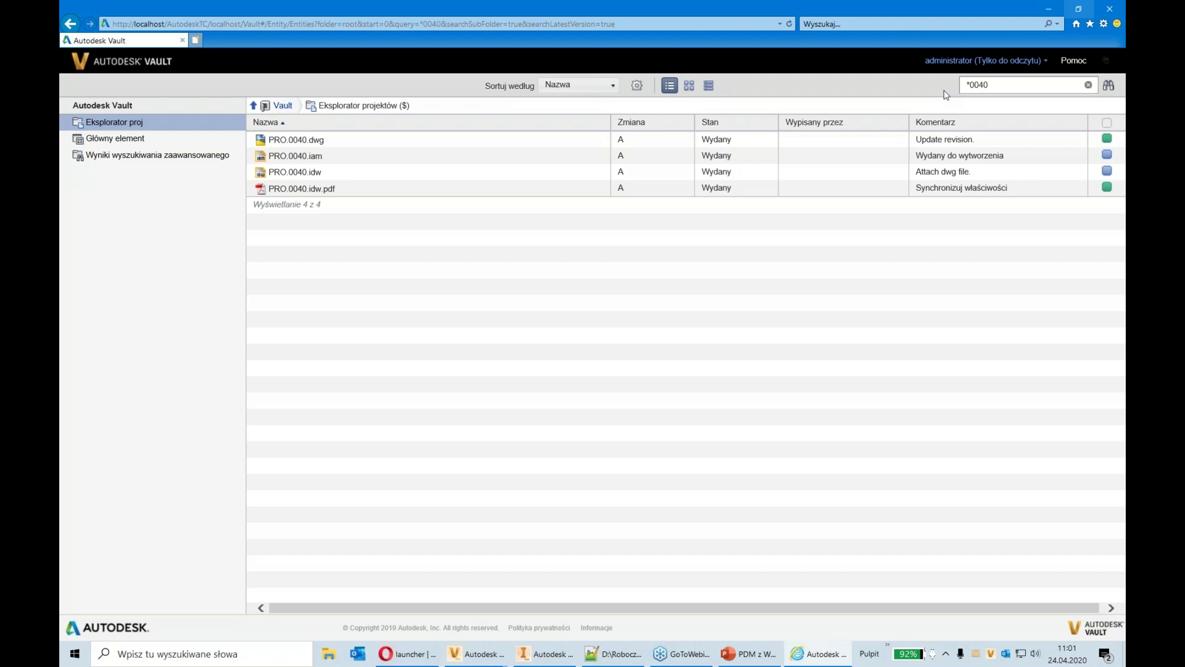
left_click(278, 159)
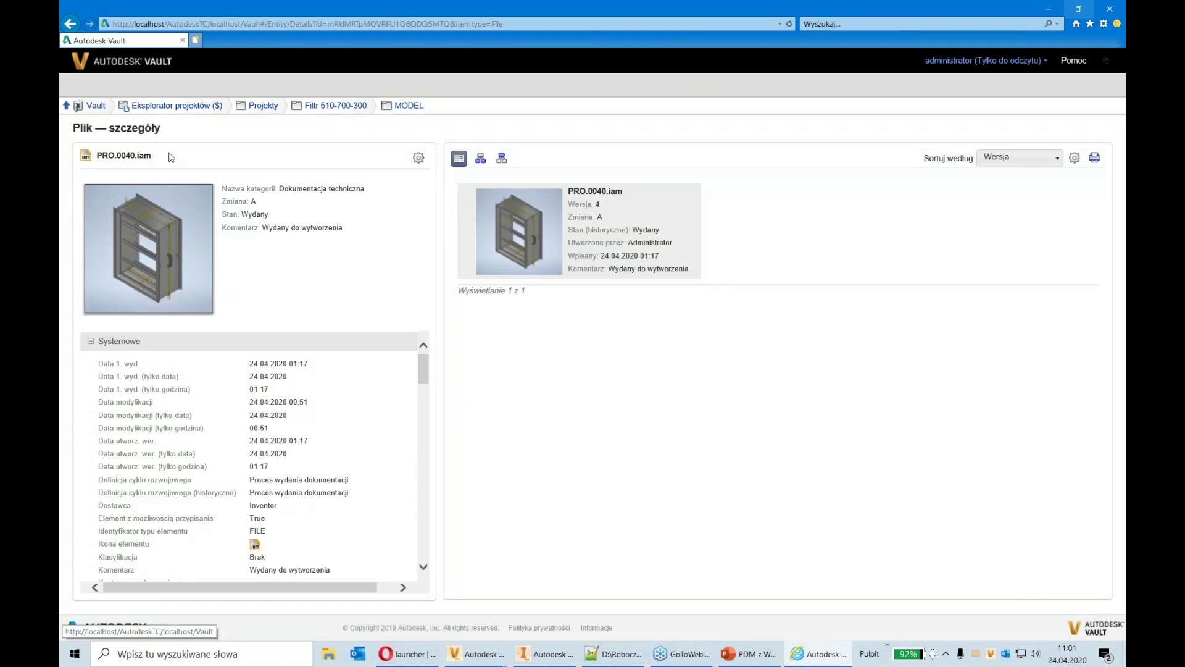
Preview the PRO.0040.iam damper assembly in 3-D and orbit it
left_click(92, 307)
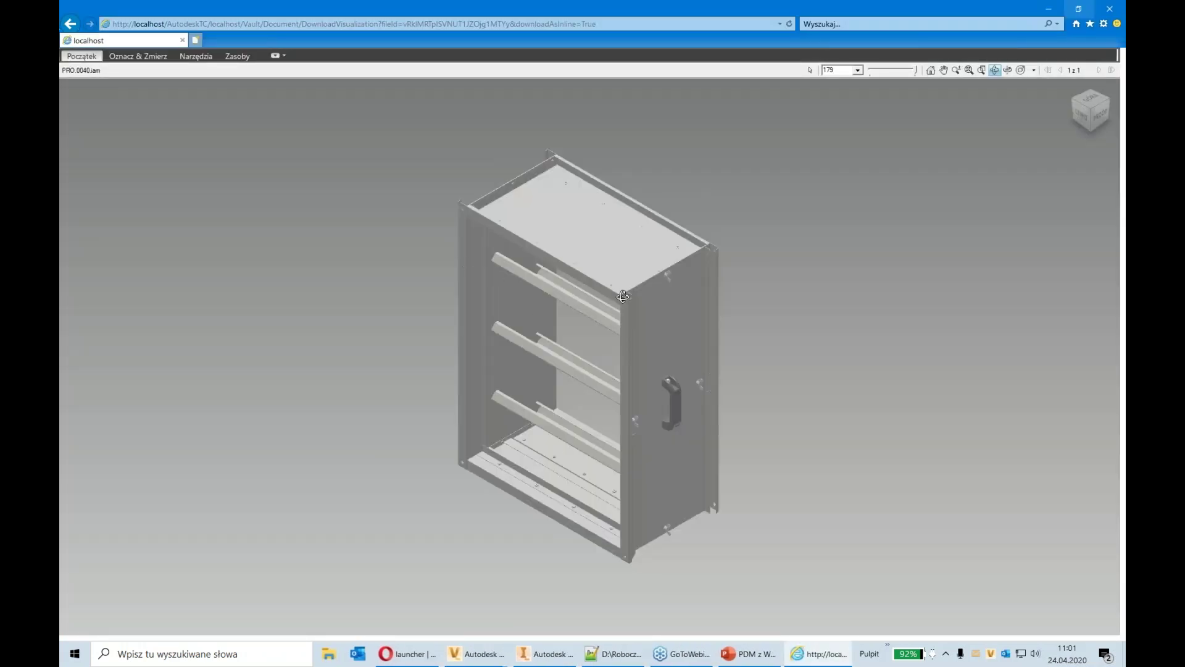
left_click_drag(759, 205, 247, 93)
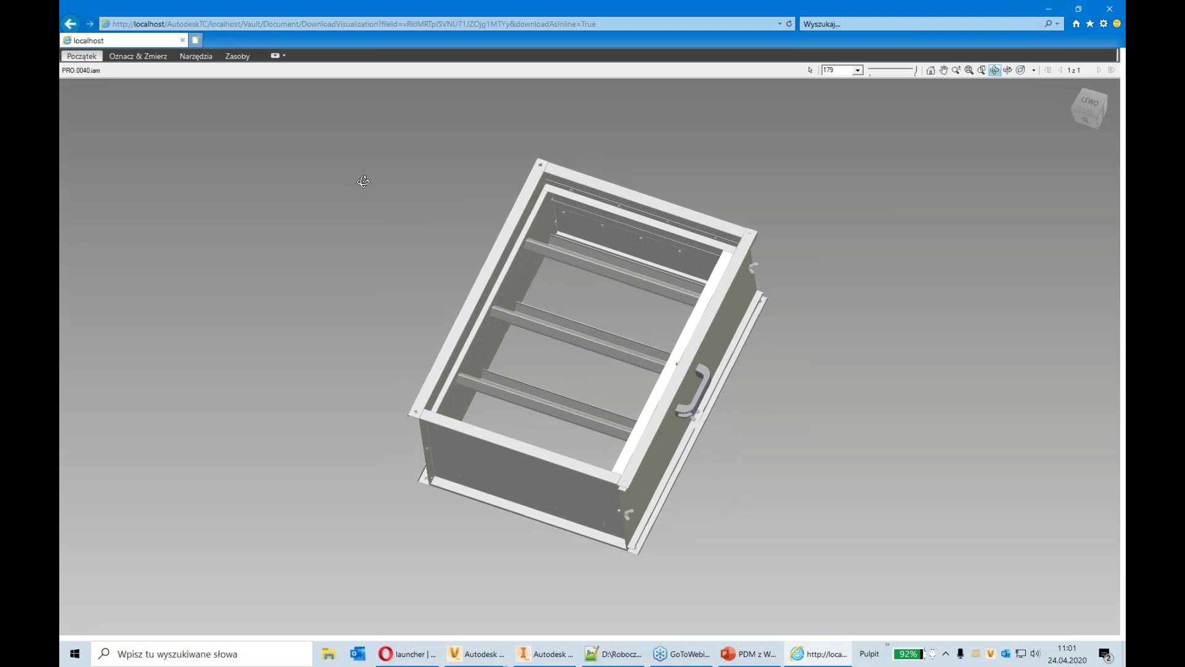
Open the assembly's related PRO.0040.idw drawing in the online viewer
left_click(72, 24)
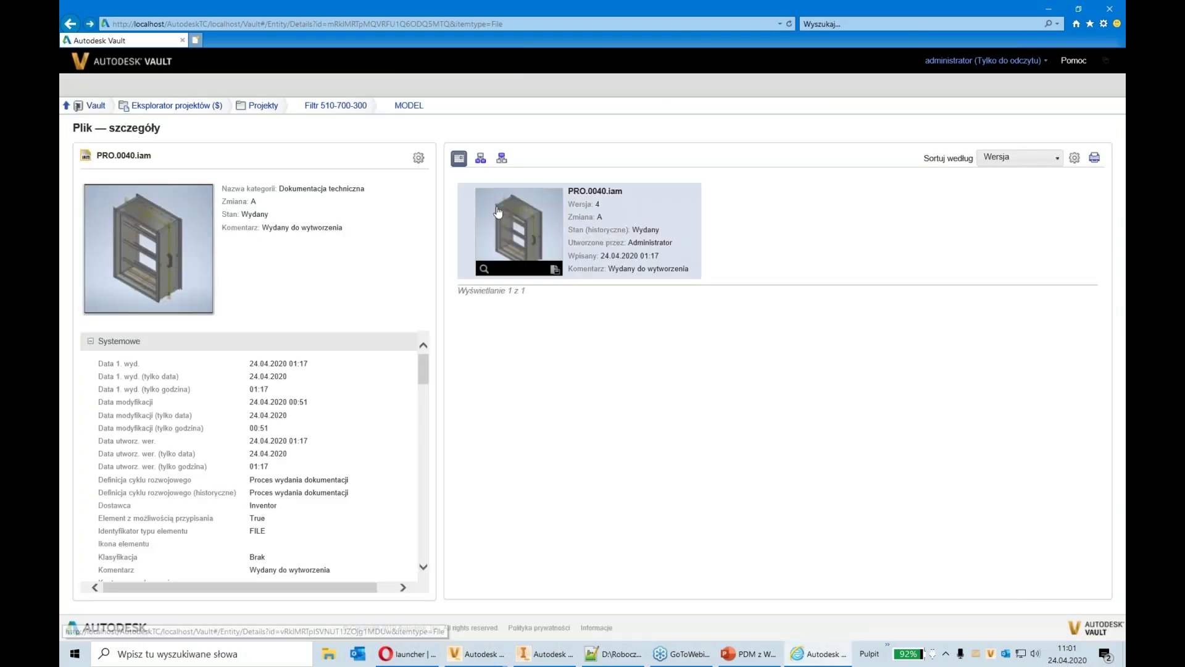
left_click(502, 160)
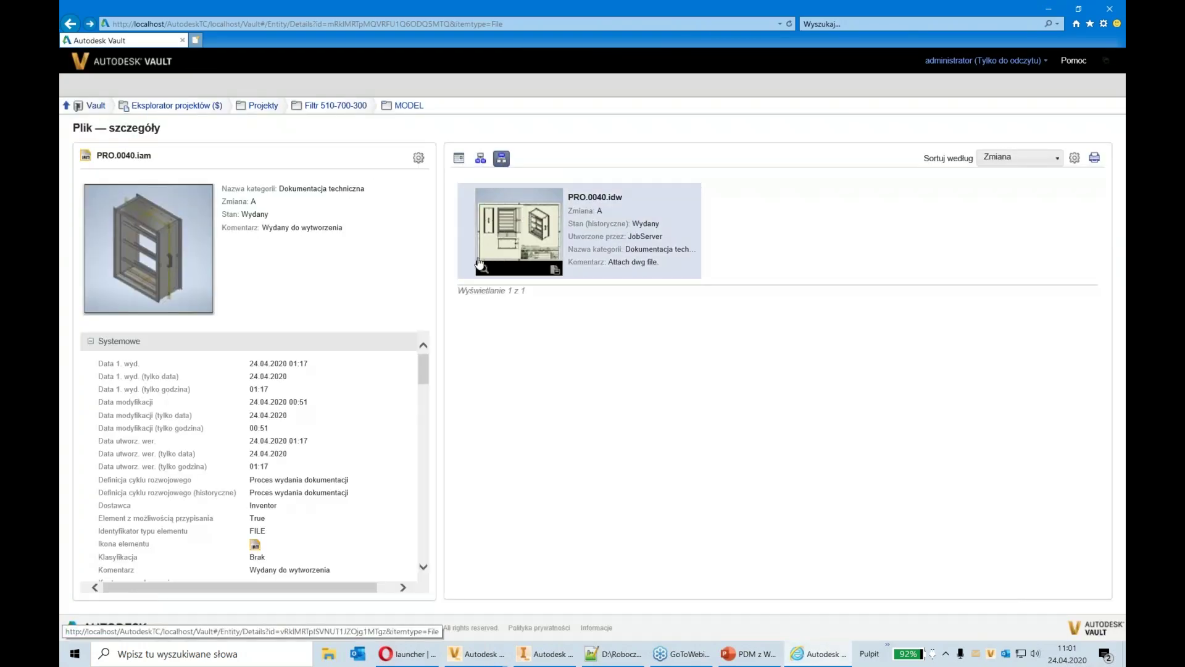
left_click(479, 263)
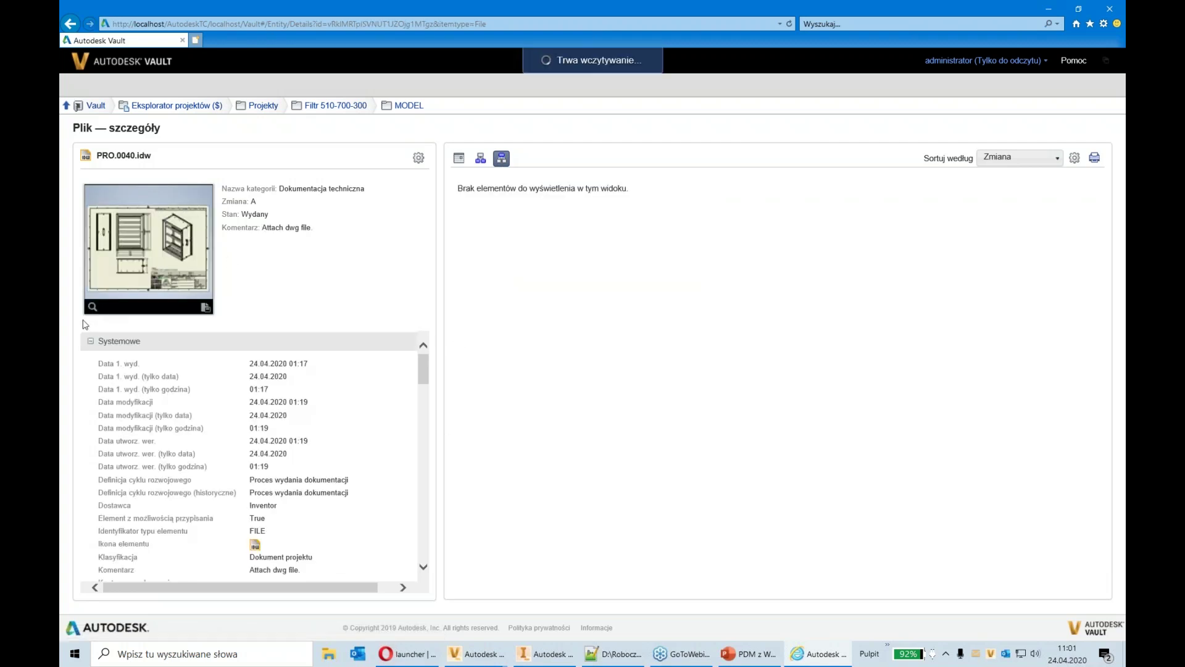
left_click(92, 307)
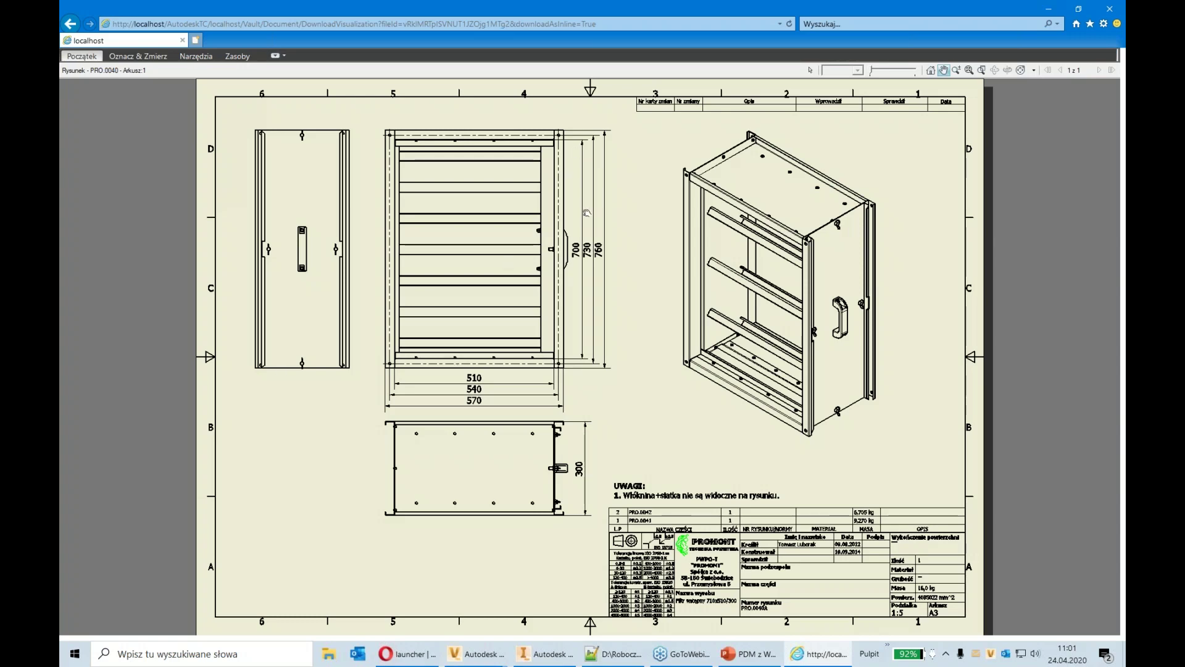
Zoom around the PRO.0040 drawing, browse the Narzędzia and Oznacz & Zmierz tabs, then open Drukuj
scroll(587, 214, "up", 3)
scroll(730, 273, "down", 3)
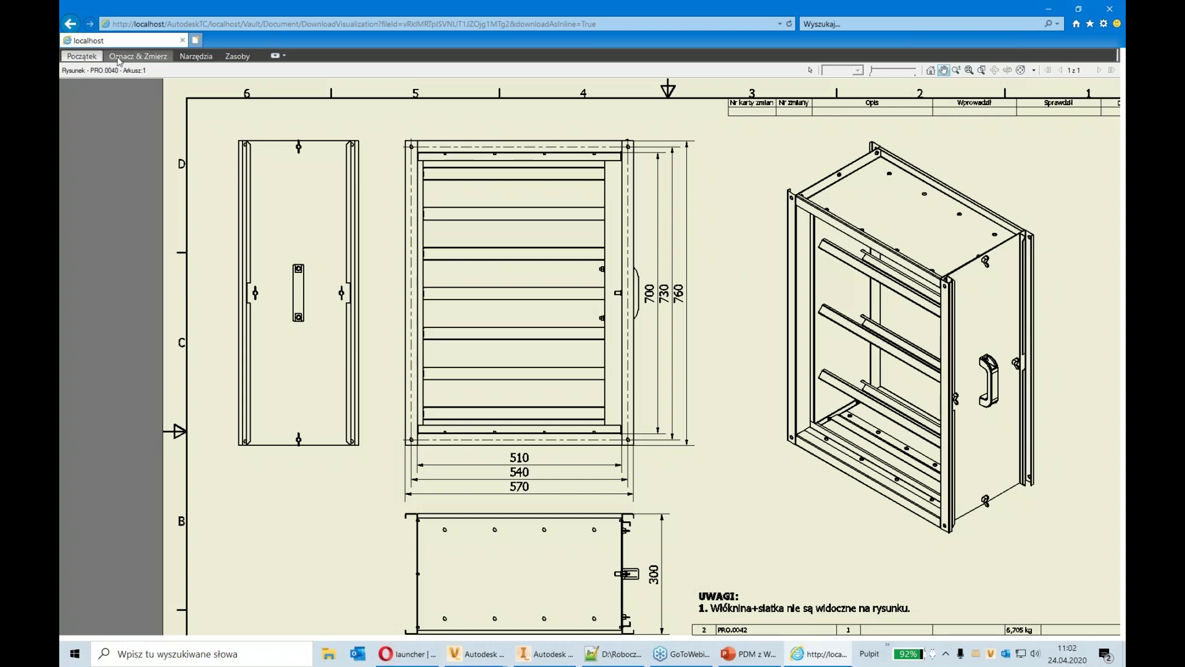
left_click(195, 60)
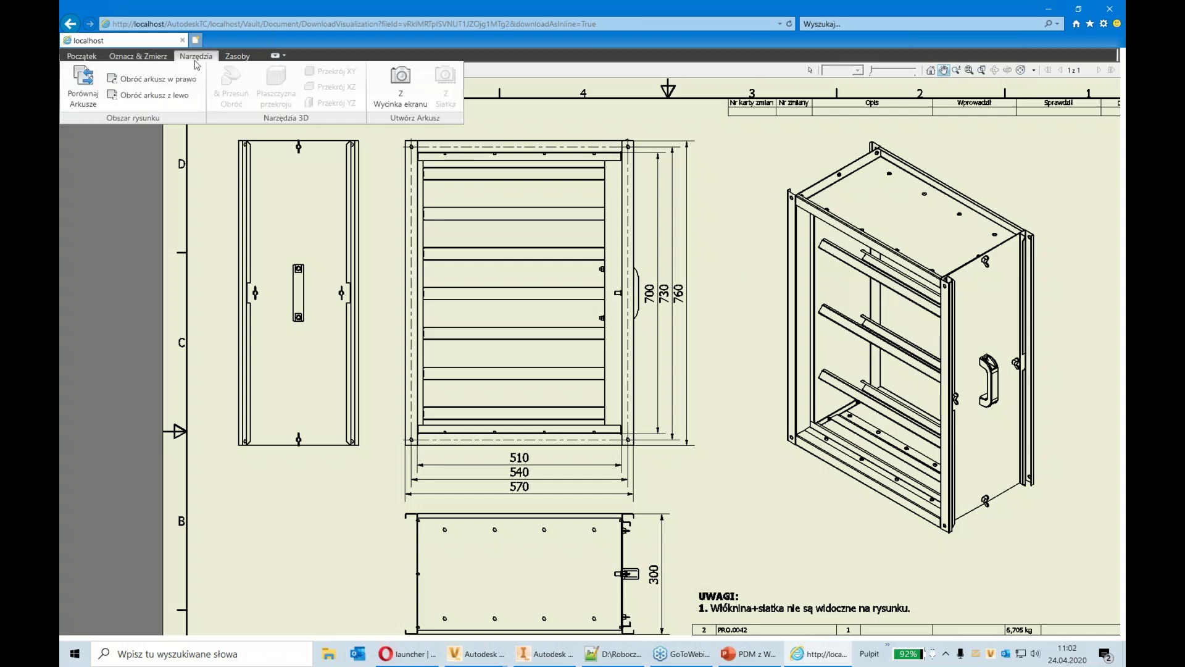
left_click(156, 60)
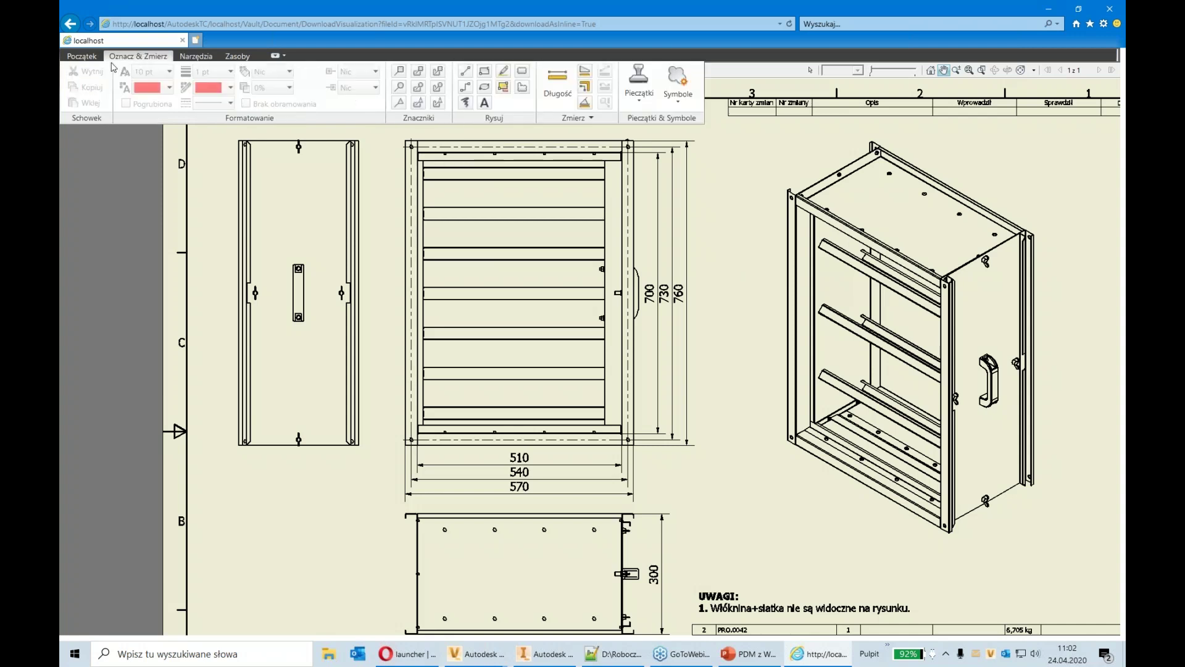
left_click(81, 56)
left_click(85, 90)
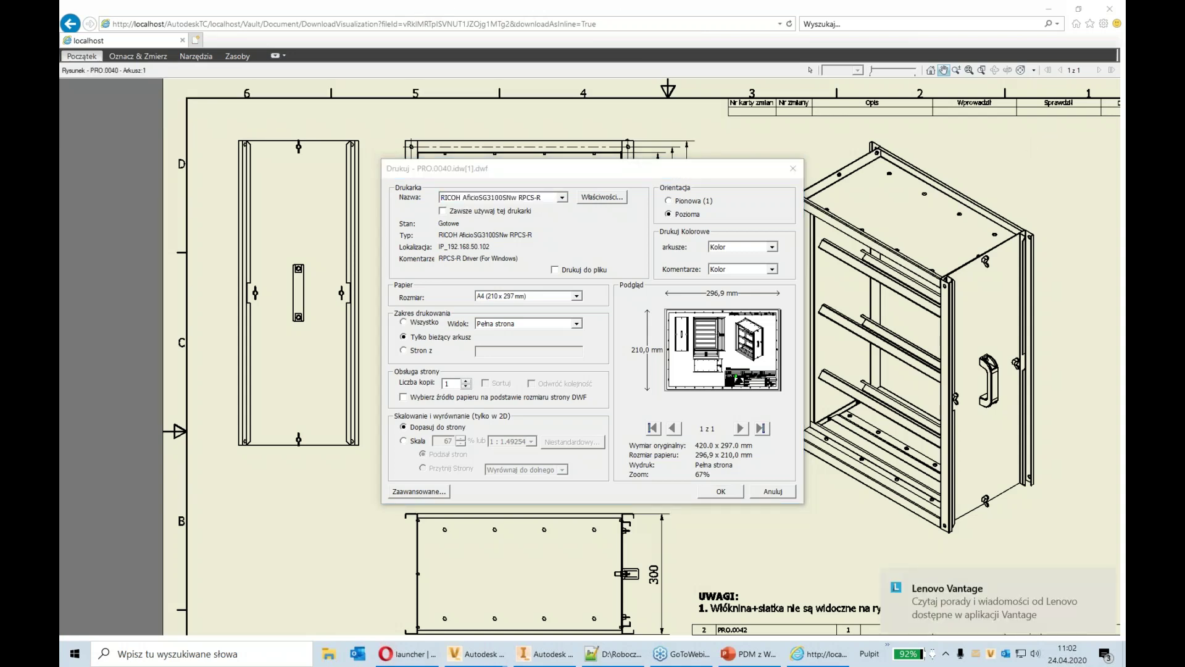
Close the print dialog without printing and go back to PRO.0040.iam's details page
left_click(793, 168)
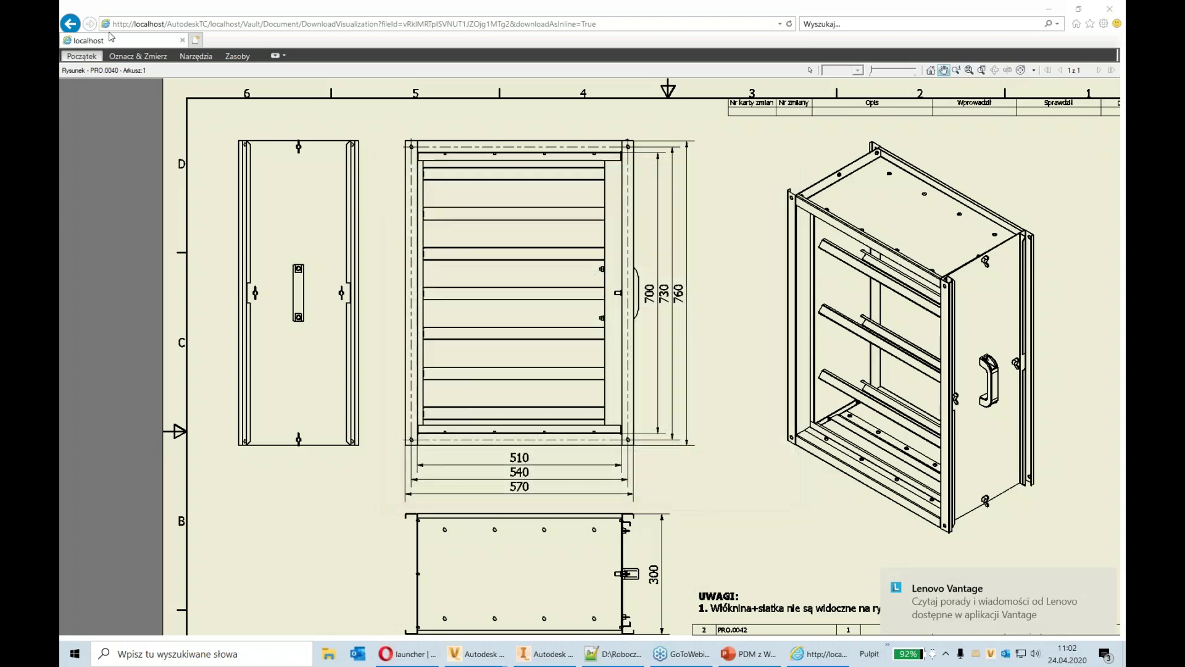
left_click(221, 188)
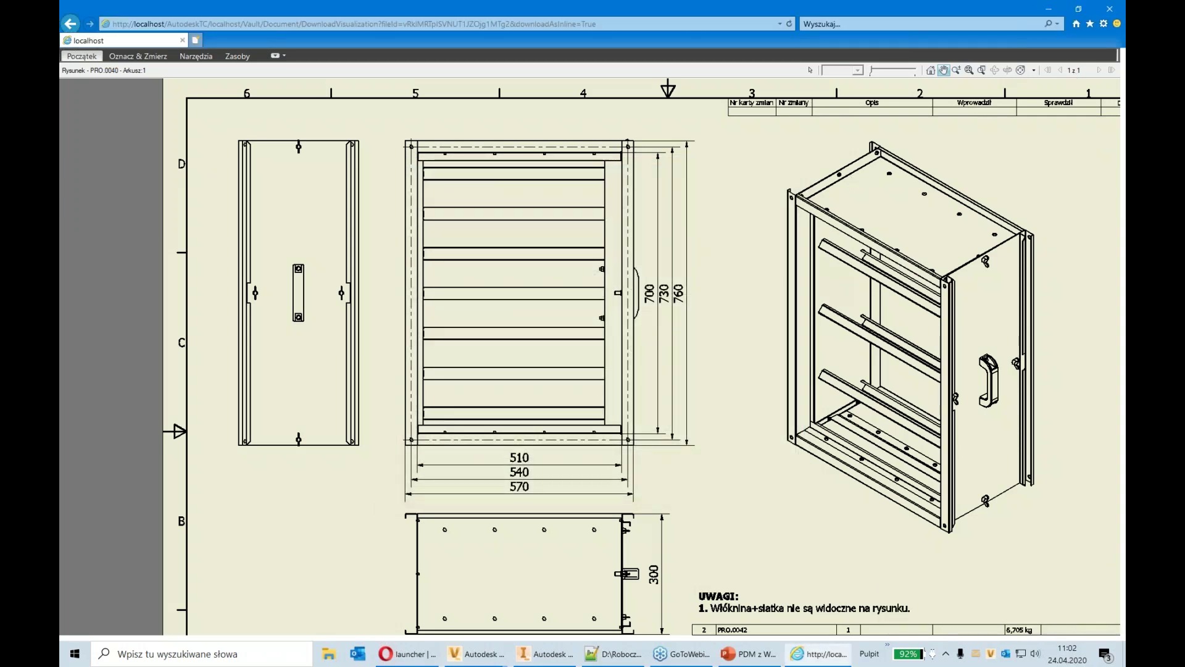
left_click(69, 24)
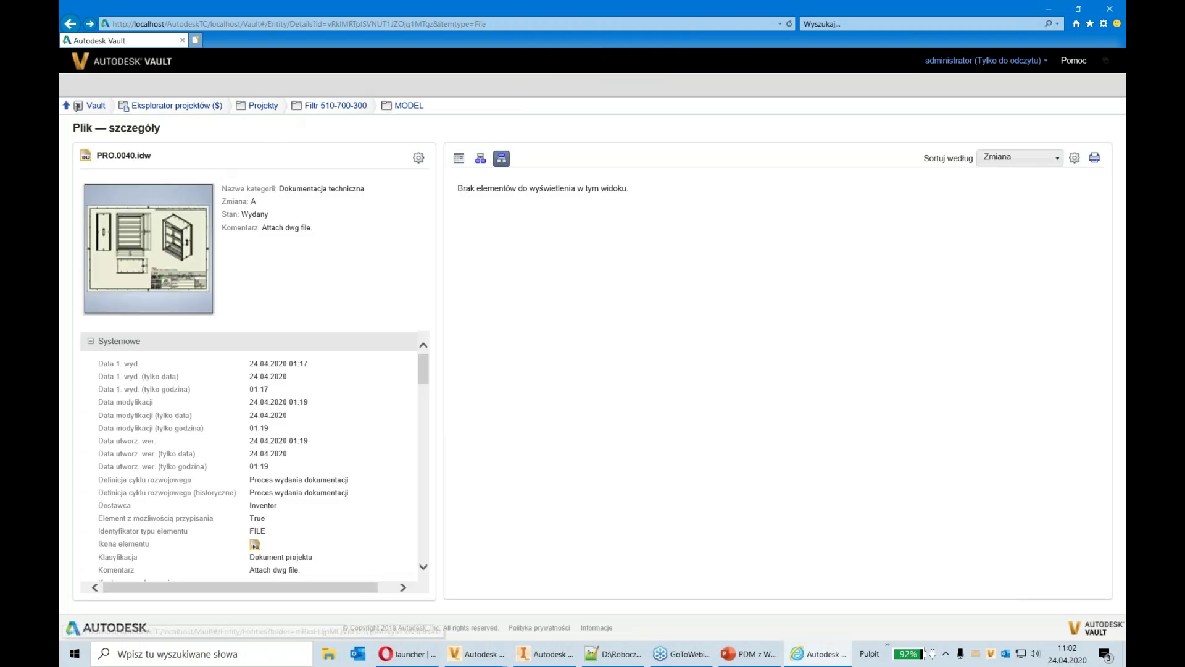
left_click(70, 24)
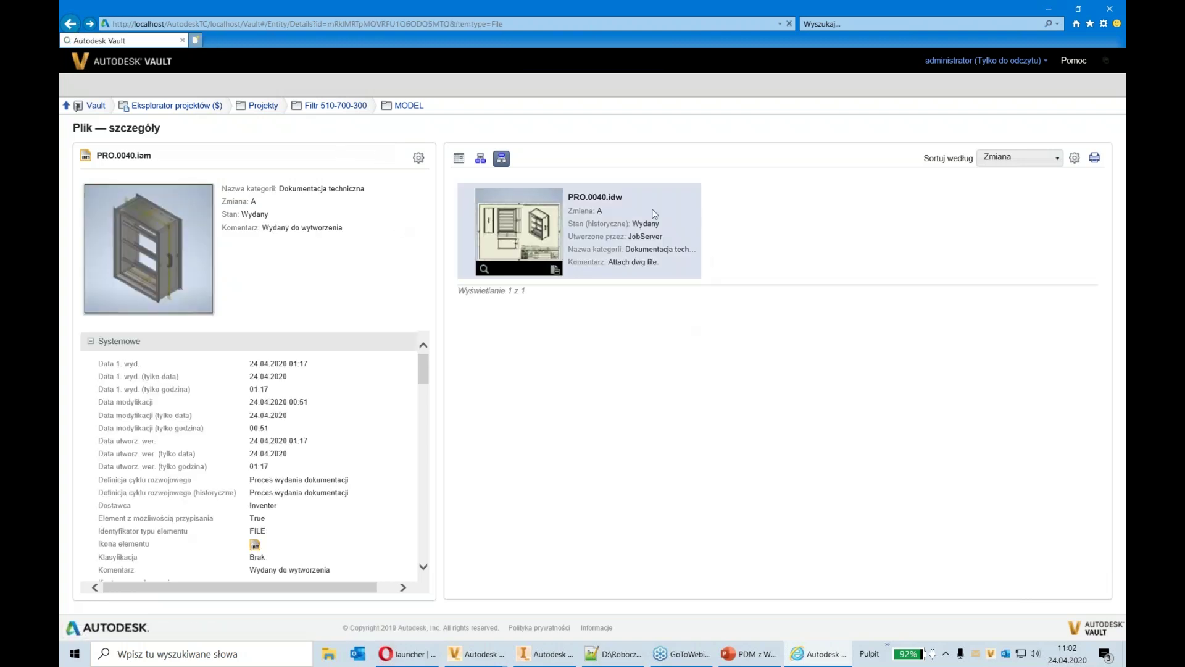
left_click(70, 23)
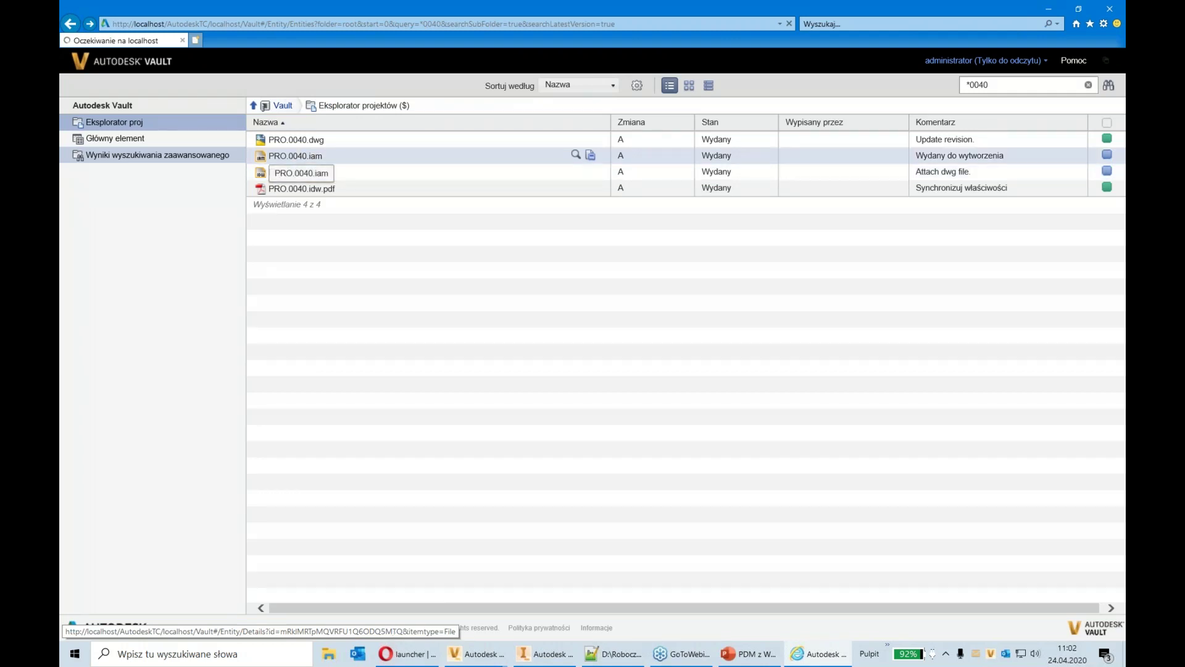
left_click(295, 155)
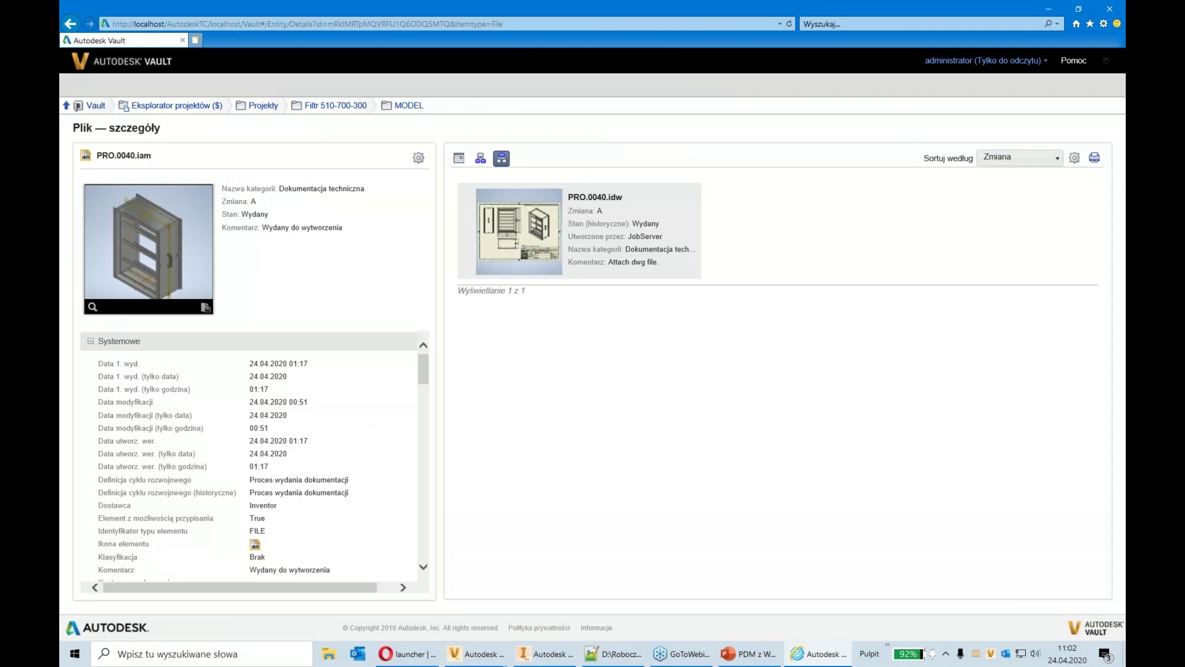
Open PRO.0040.iam in the 3-D viewer, orbit the damper cabinet from above and the long side
left_click(94, 308)
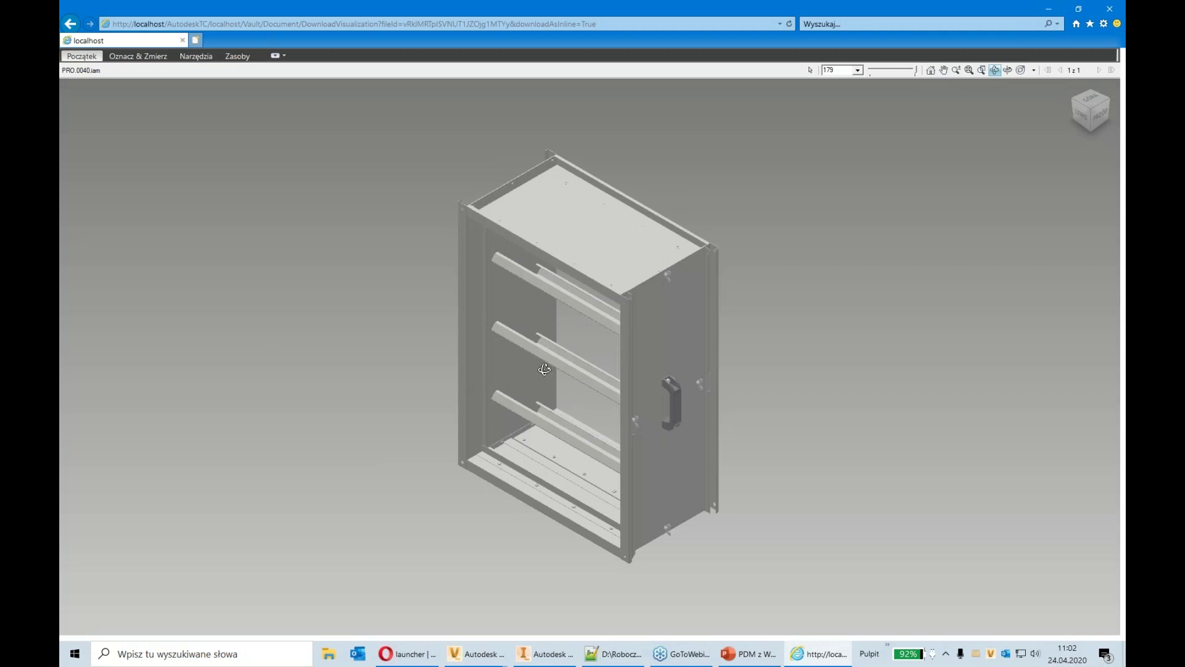
left_click_drag(544, 369, 474, 298)
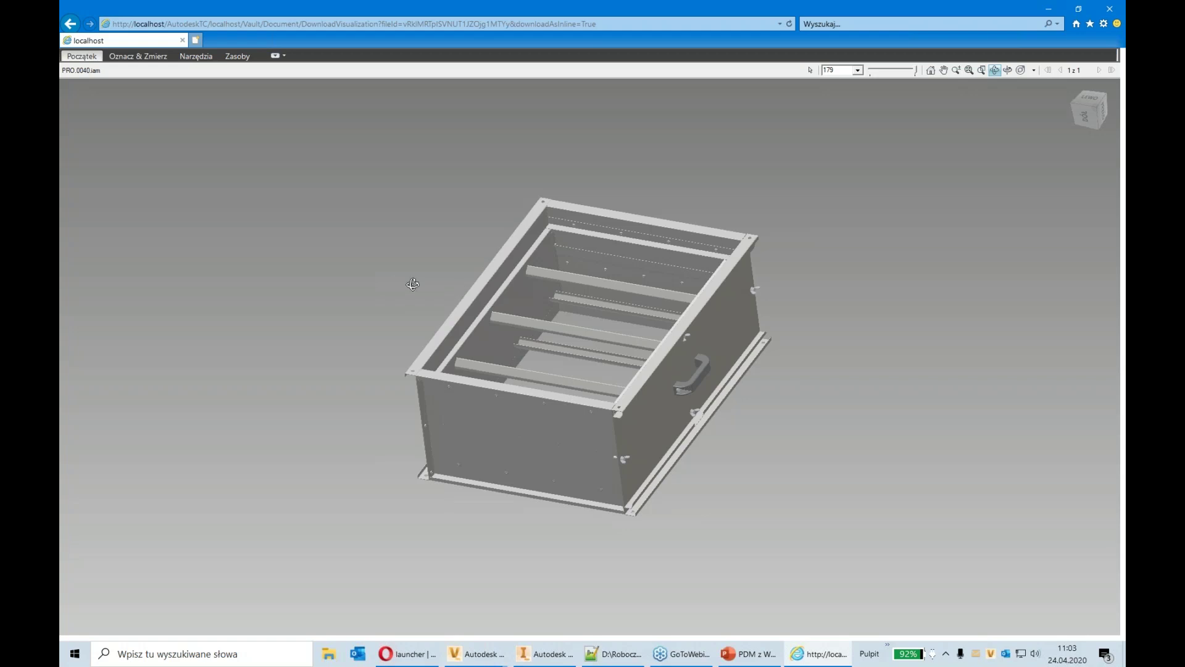
left_click_drag(487, 331, 408, 436)
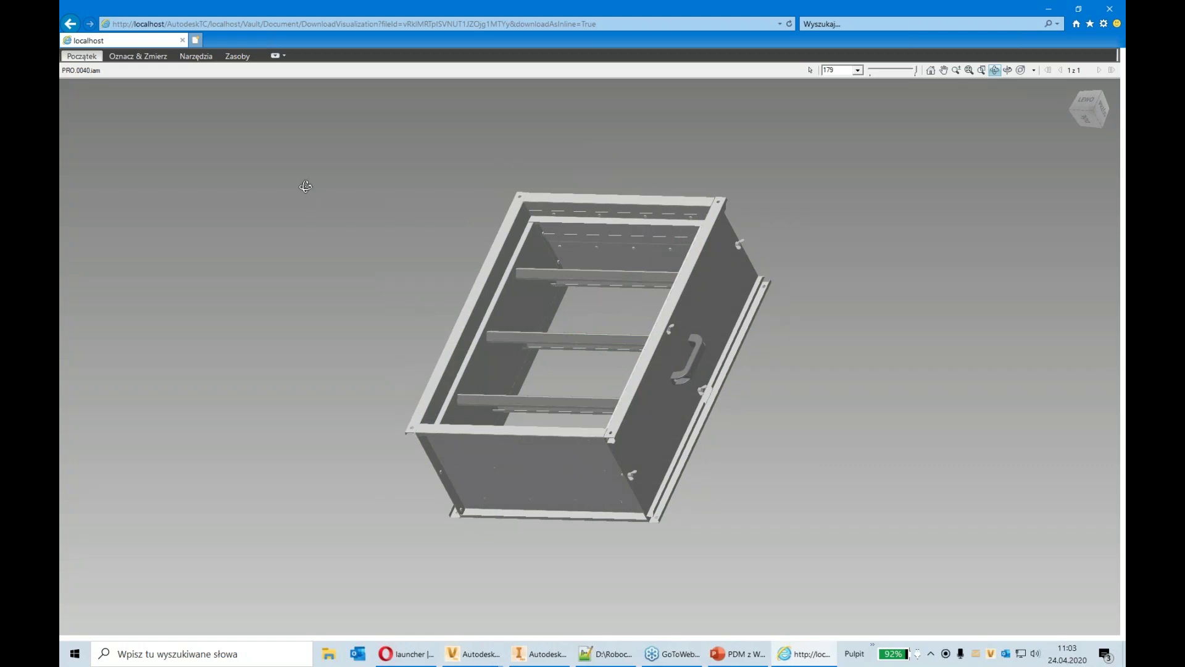
left_click(152, 57)
left_click(212, 58)
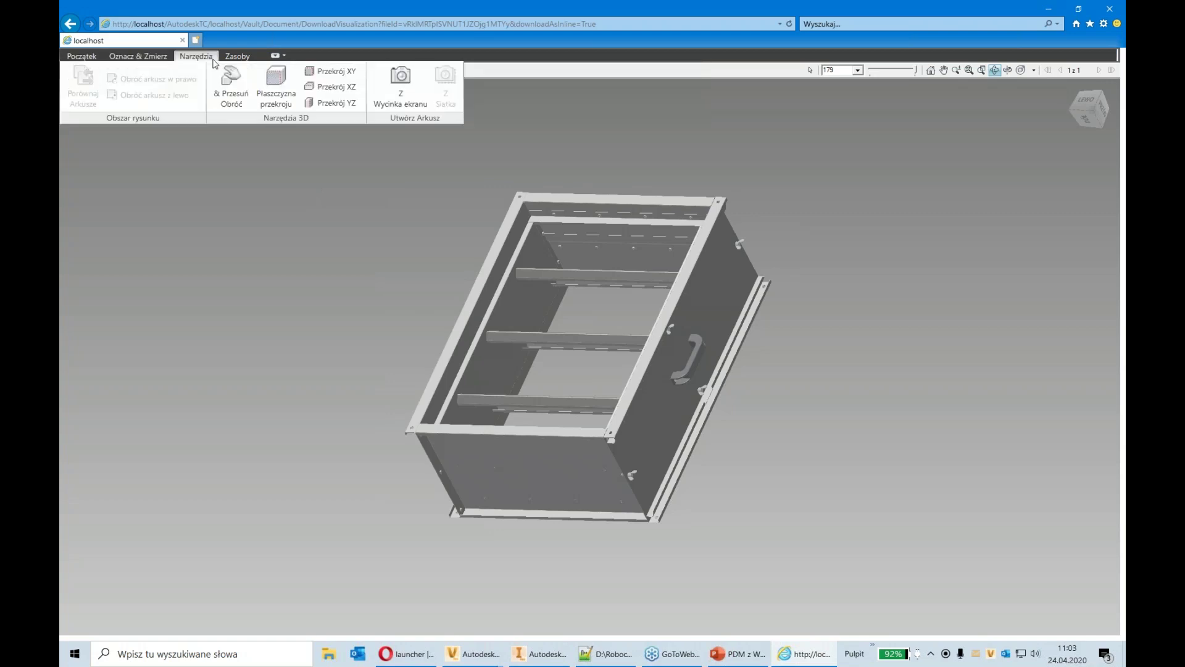
Start a length measurement and zoom in on the box's front corner
left_click(154, 58)
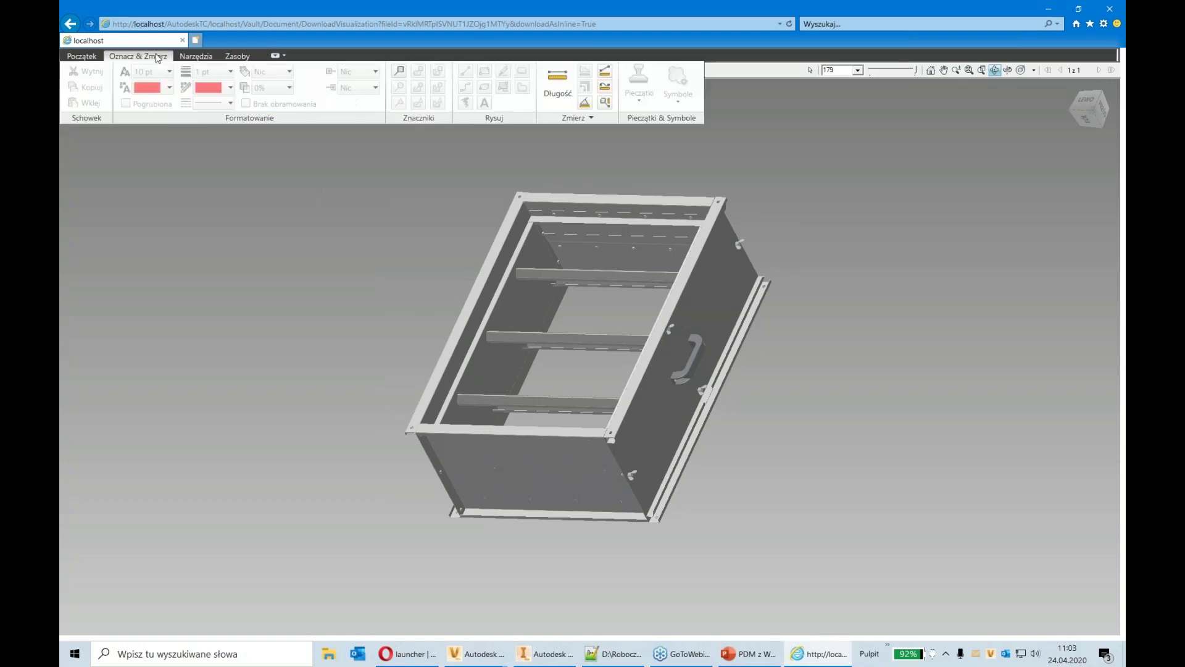
left_click(558, 99)
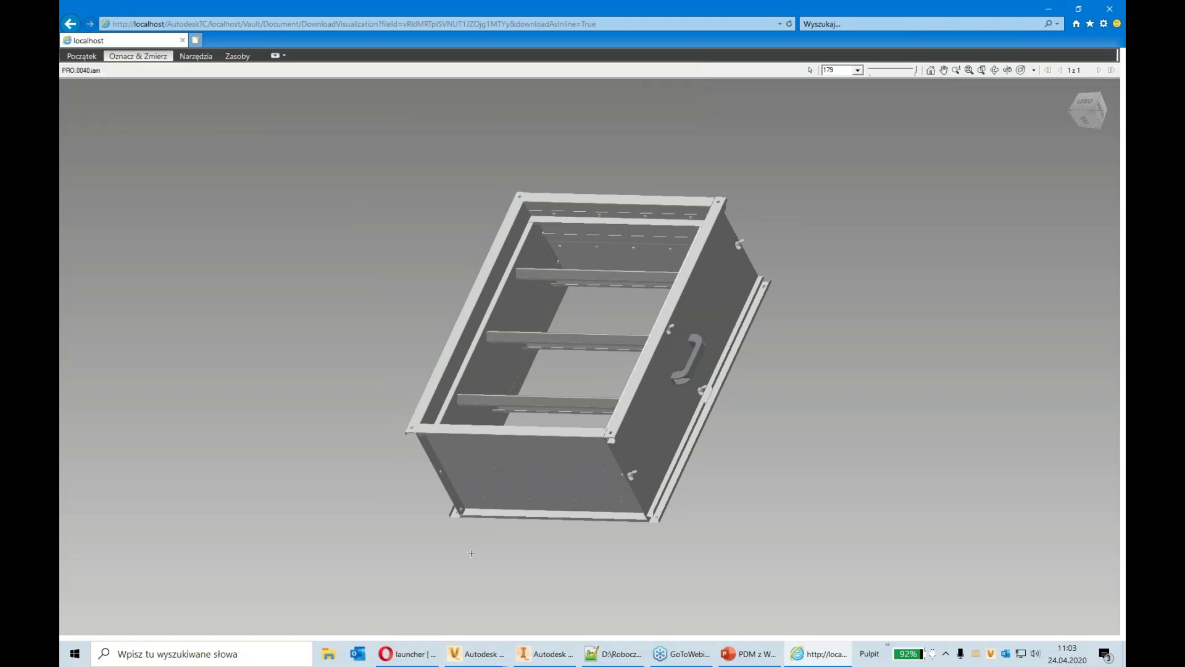
scroll(471, 553, "up", 2)
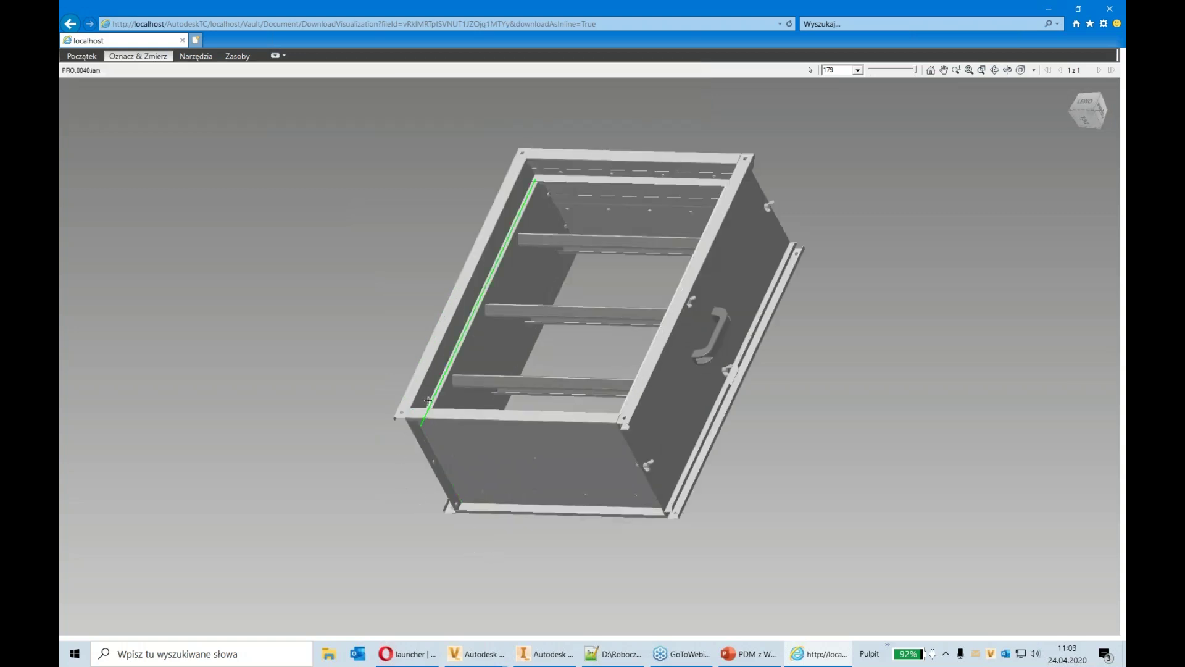
scroll(407, 426, "down", 2)
scroll(389, 441, "up", 4)
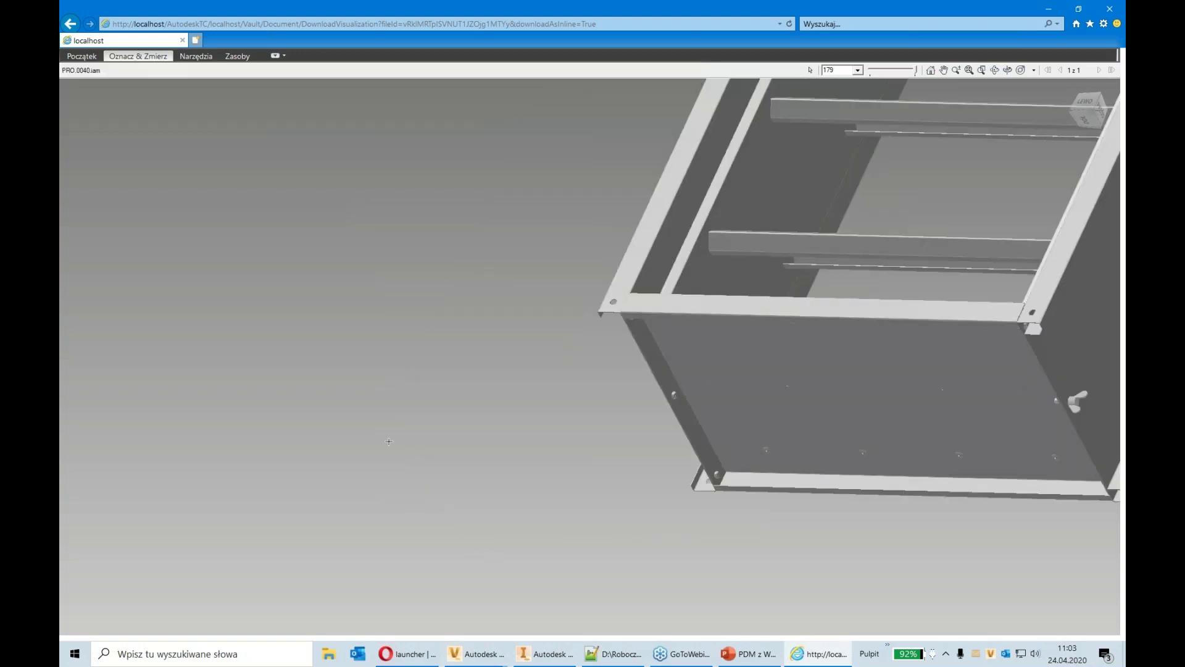
scroll(389, 442, "down", 2)
scroll(701, 429, "down", 2)
scroll(933, 372, "up", 4)
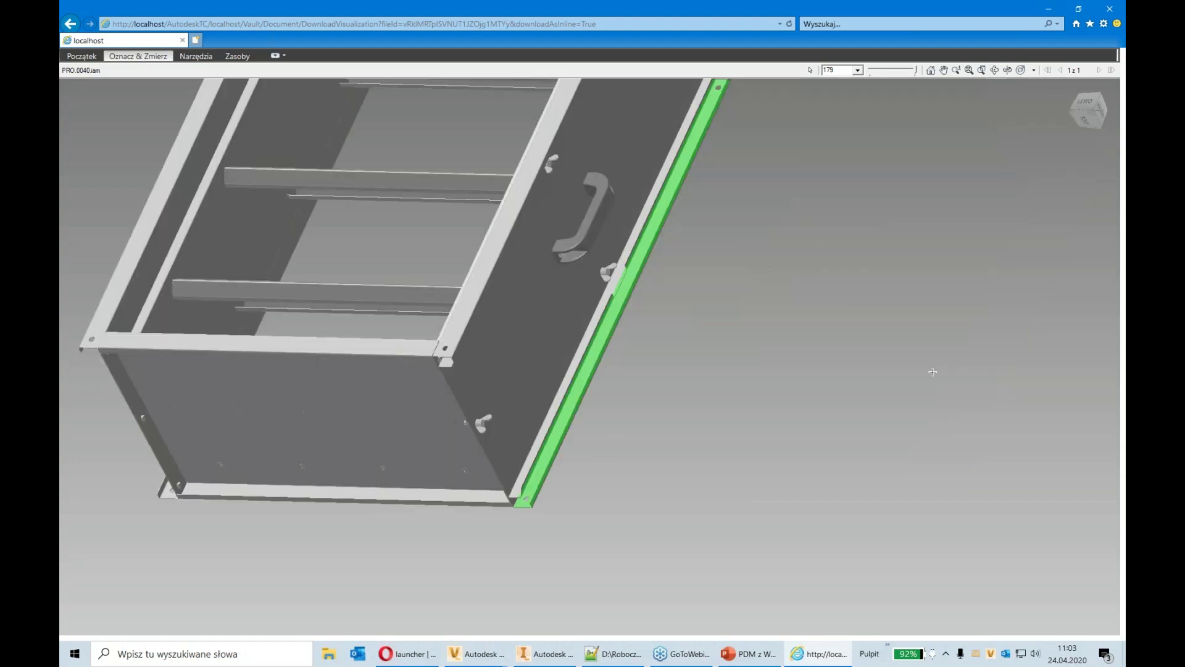
scroll(932, 372, "down", 2)
scroll(398, 480, "up", 3)
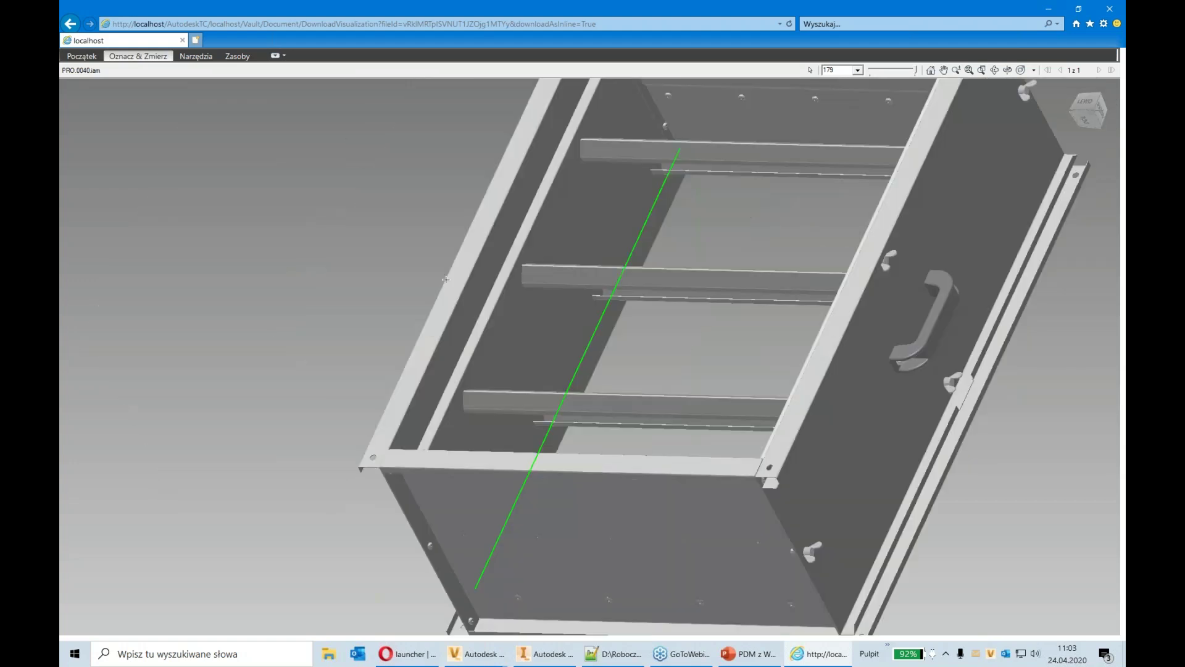
Pick the frame corner as the first measure point and adjust the zoom around it
left_click(372, 459)
scroll(774, 474, "down", 5)
scroll(589, 364, "up", 4)
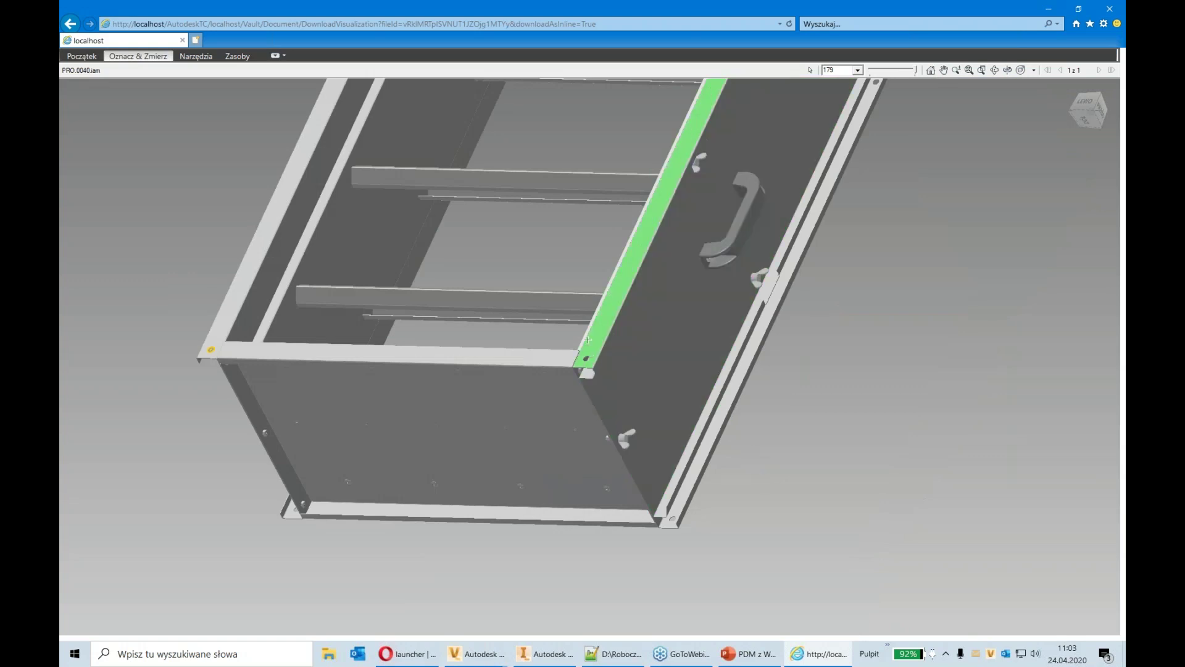
scroll(586, 361, "down", 3)
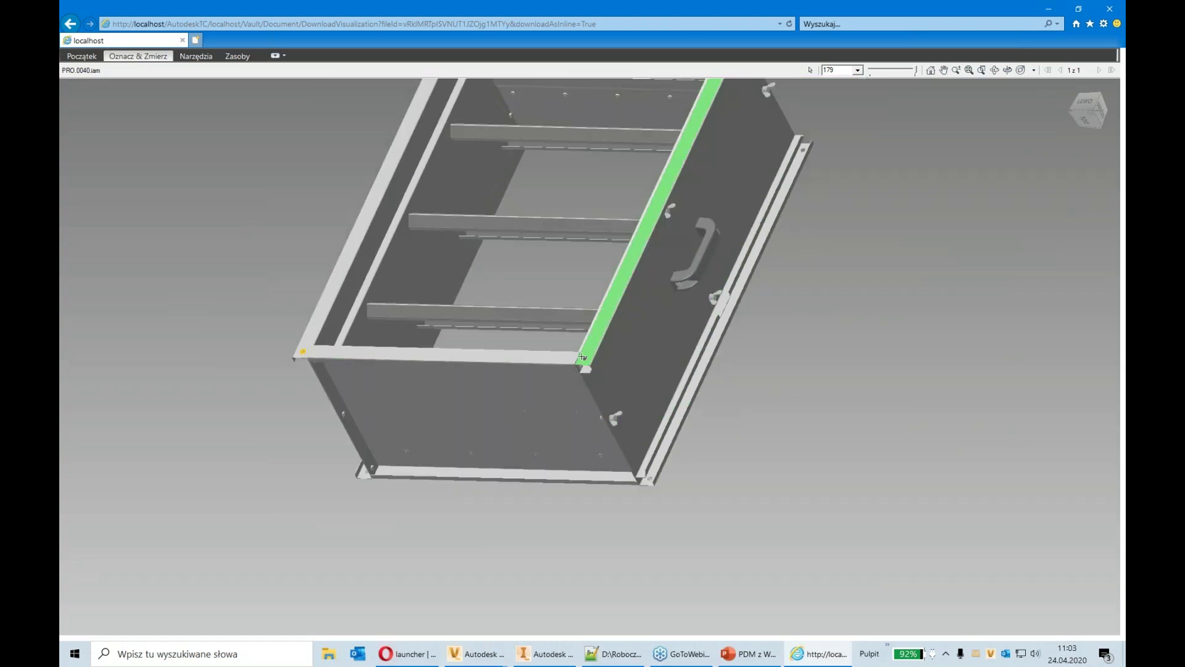
scroll(582, 357, "up", 3)
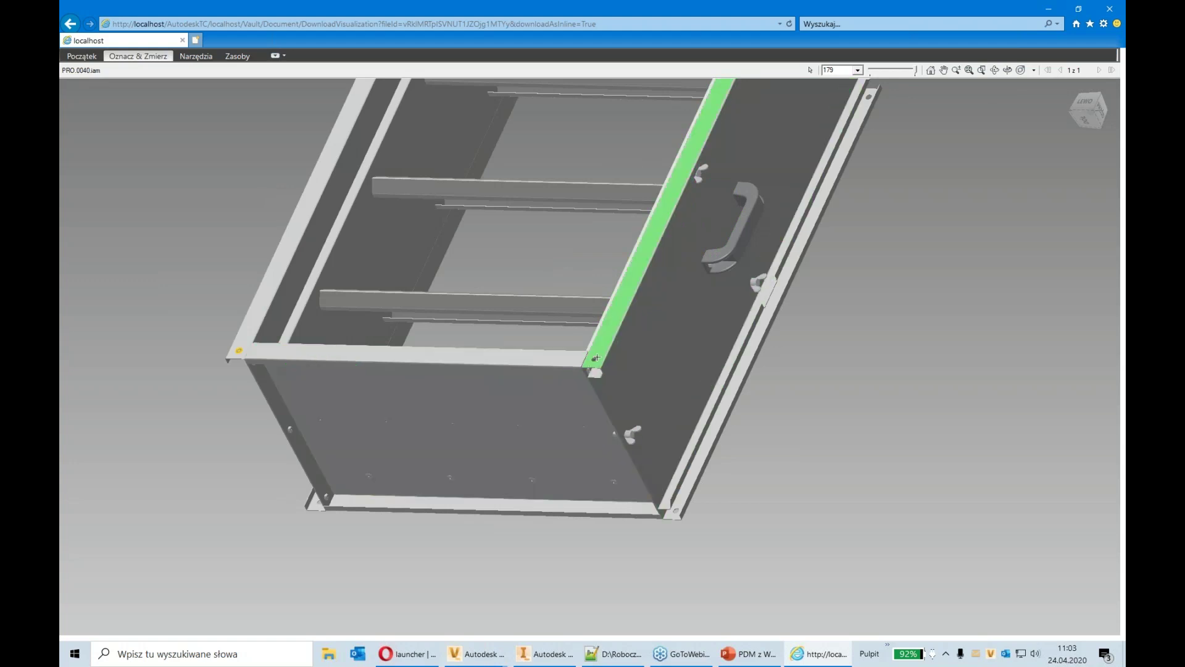
scroll(592, 360, "down", 2)
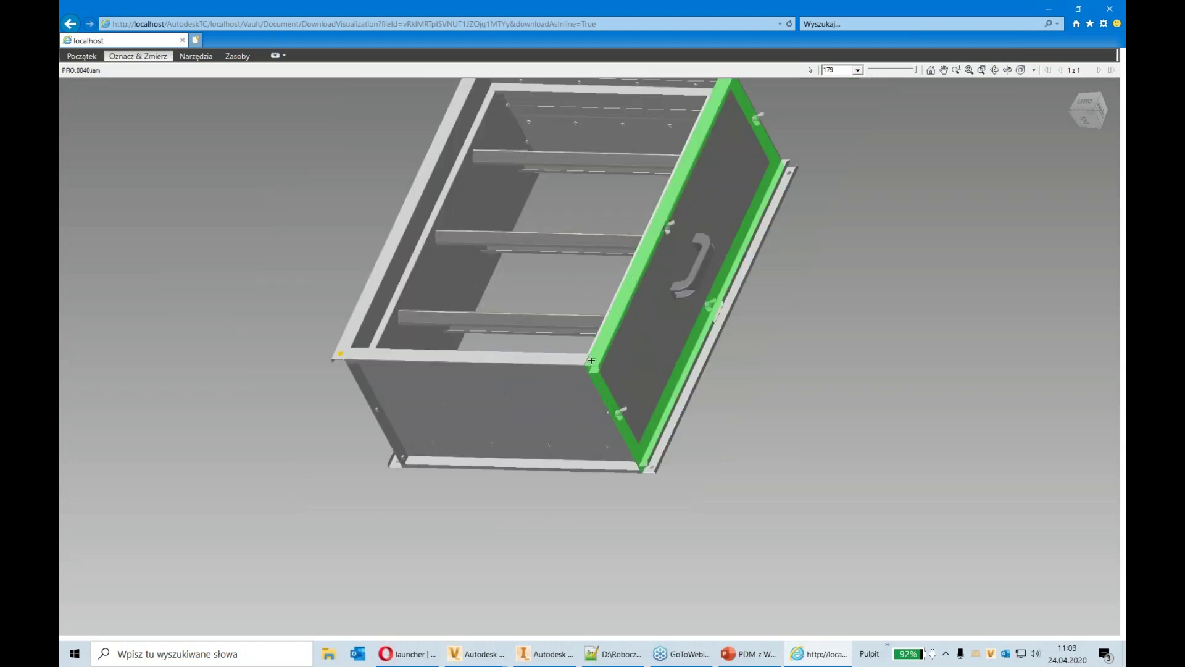
scroll(592, 360, "up", 3)
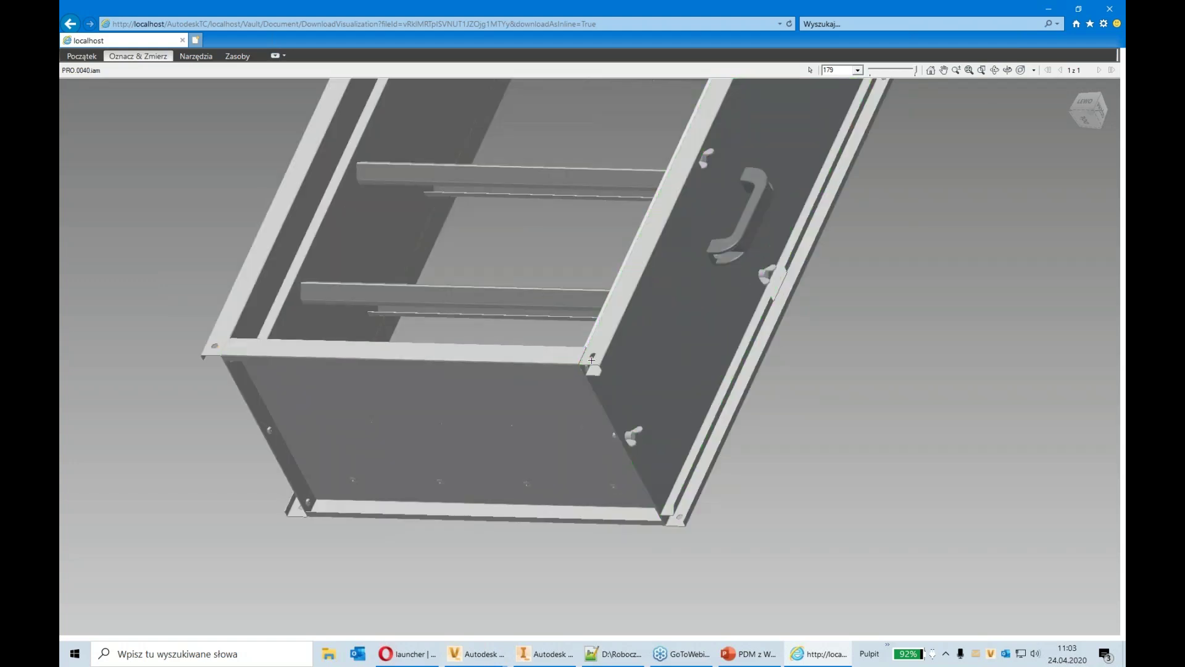
left_click(161, 58)
left_click(230, 376)
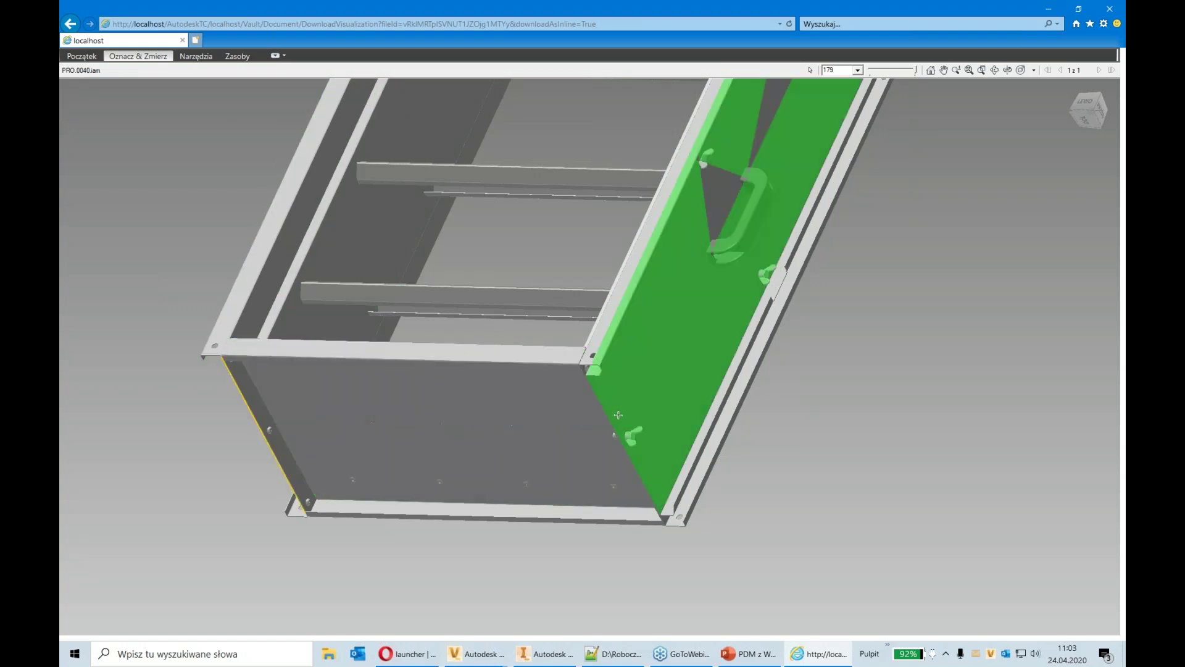
left_click(603, 407)
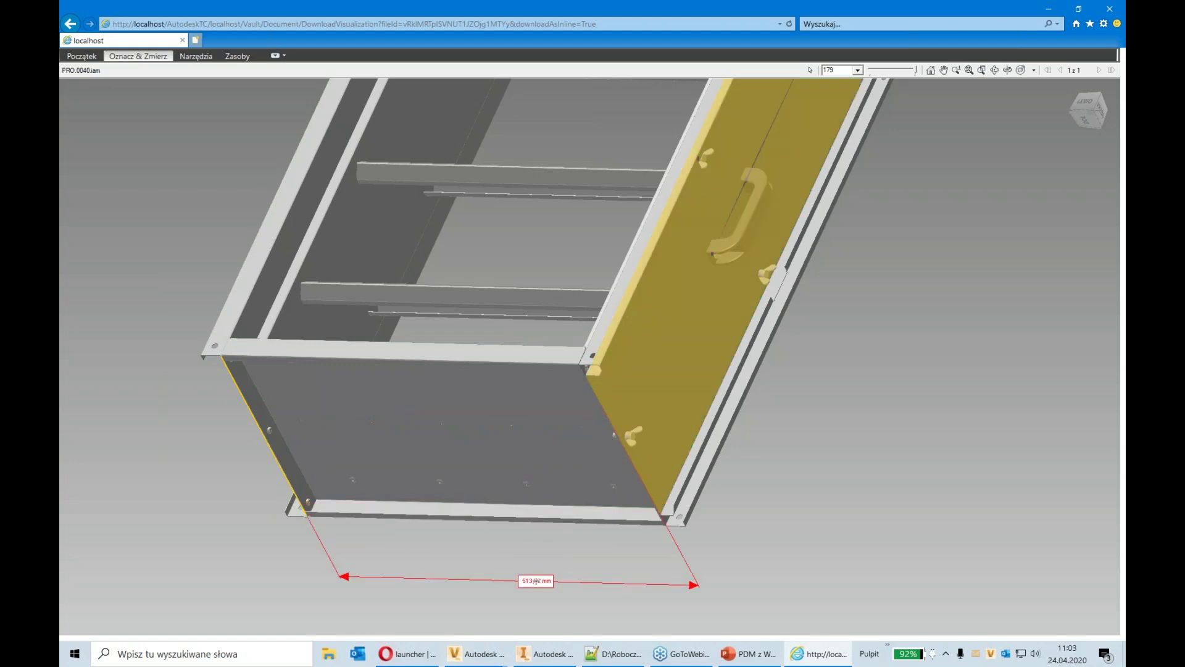
left_click(505, 557)
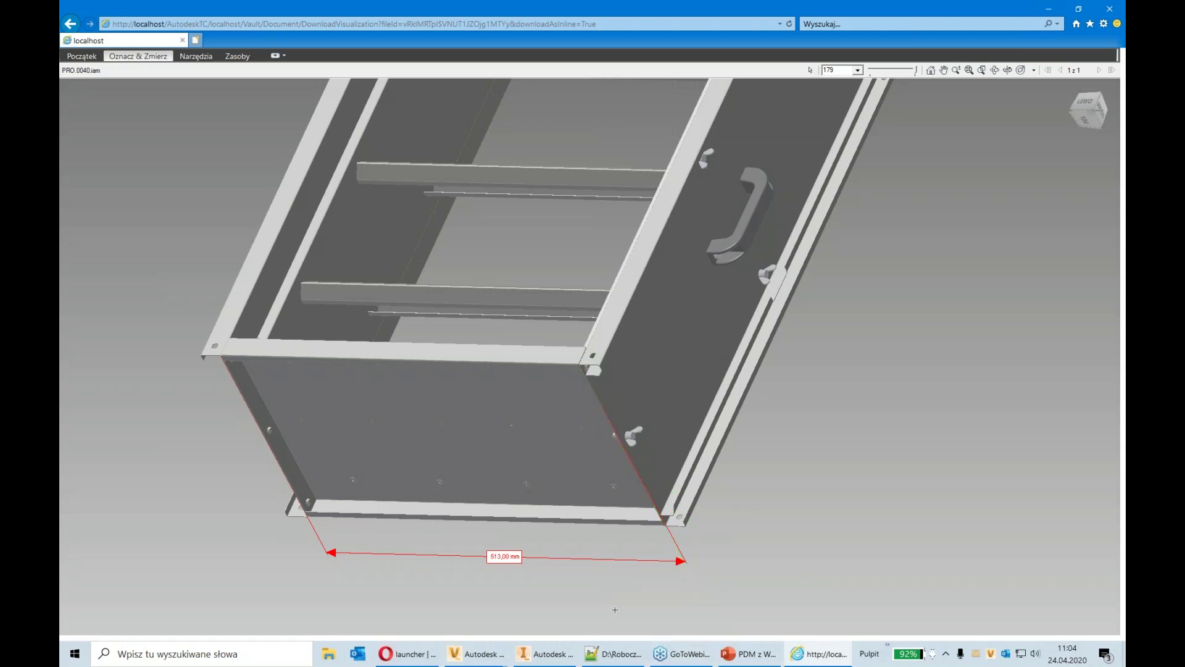
key("Escape")
left_click(617, 559)
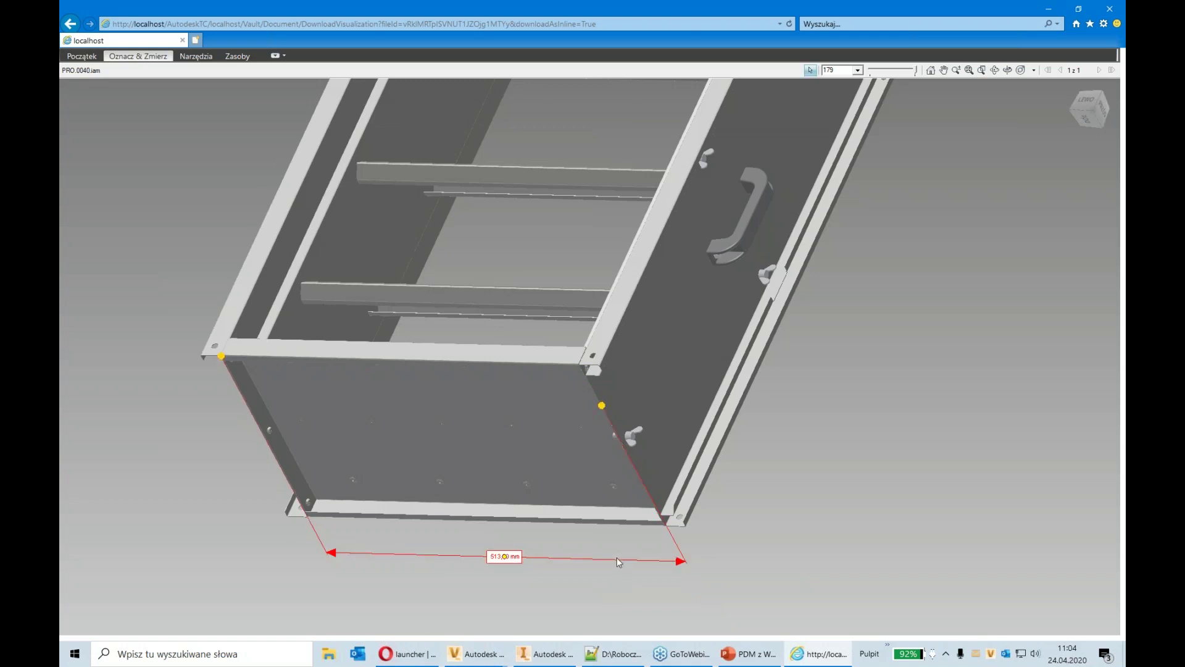
key("Delete")
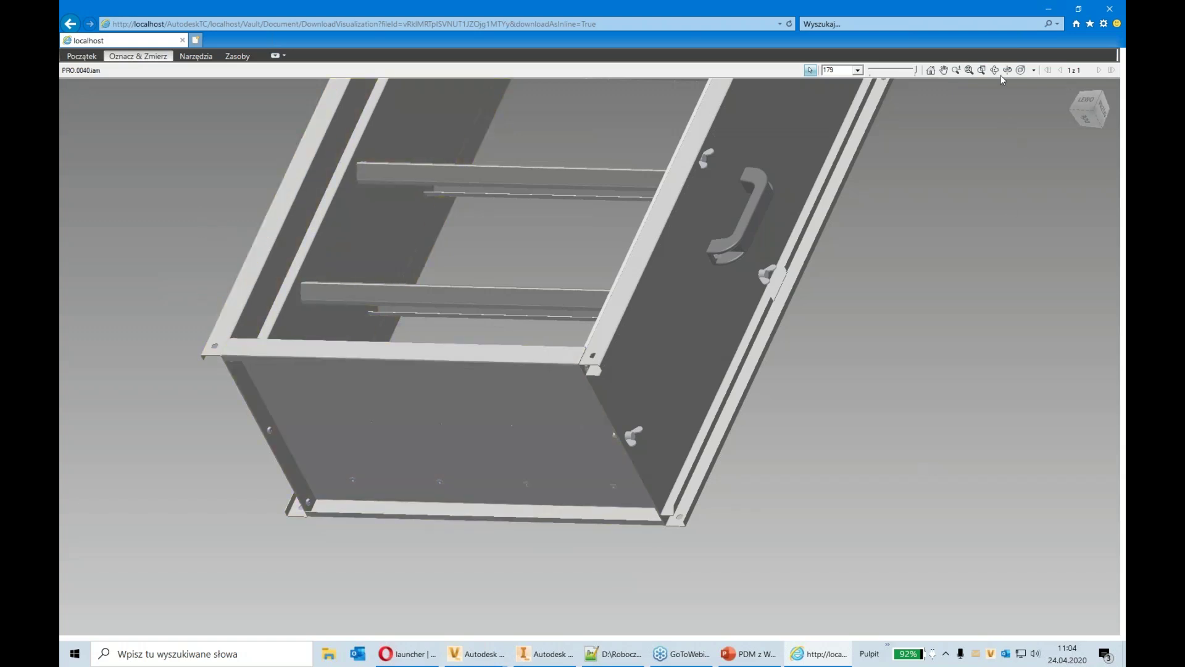
Reposition the model in view and select the leader note markup tool
scroll(889, 266, "down", 5)
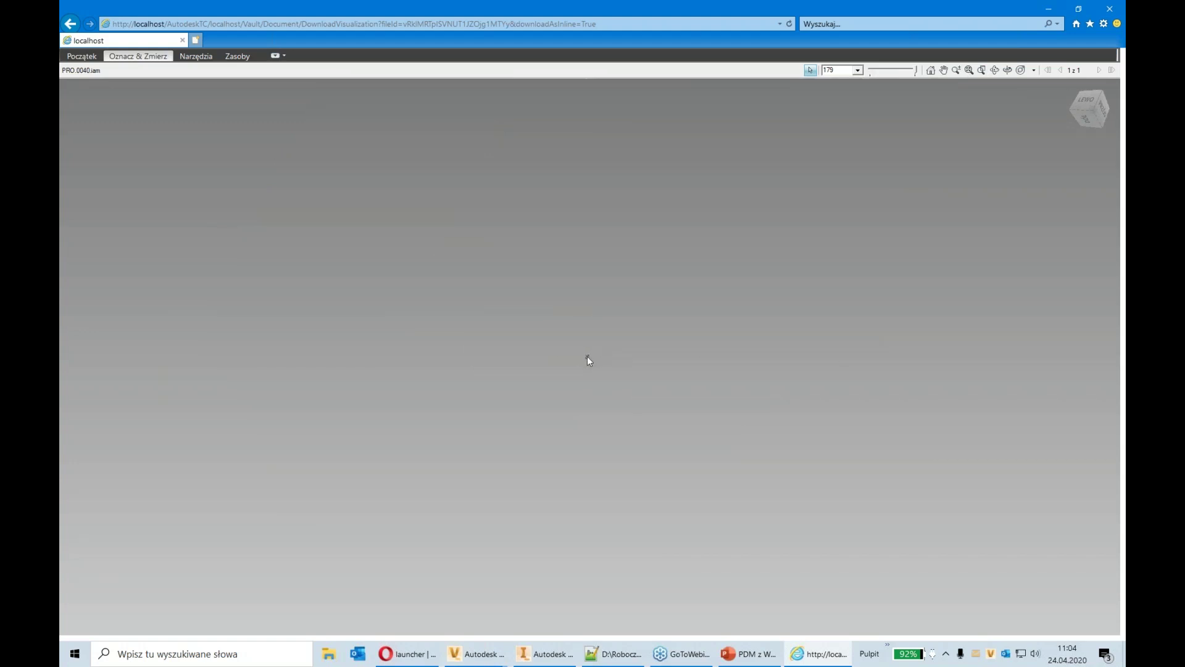
scroll(624, 347, "up", 6)
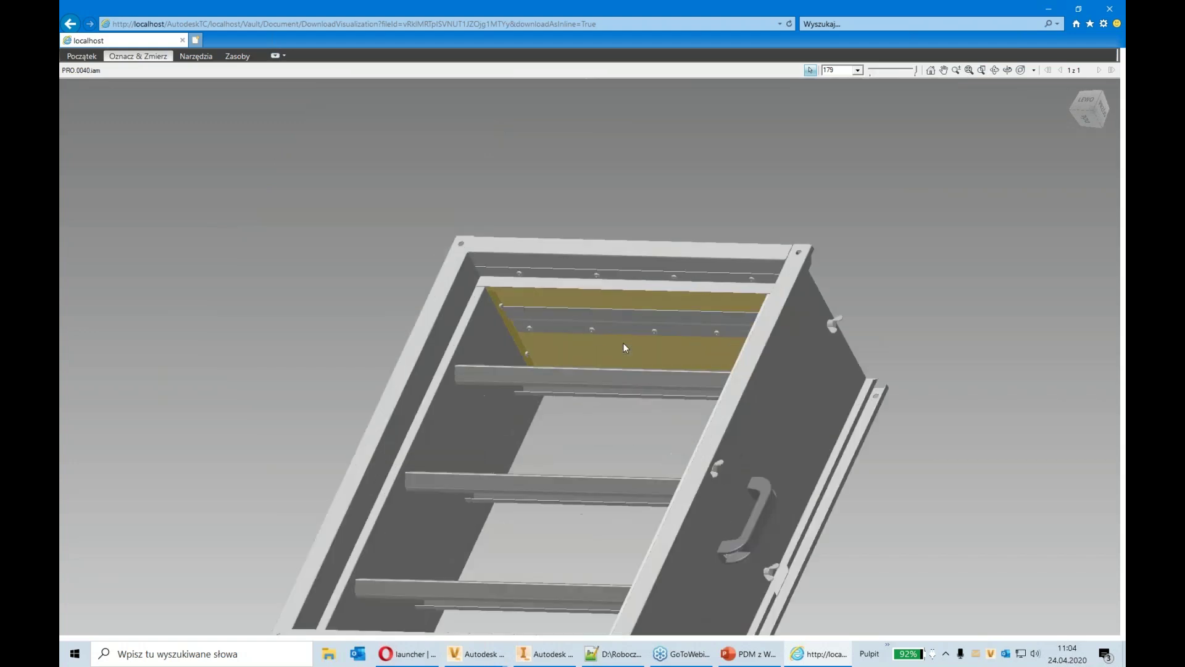
scroll(623, 346, "down", 2)
middle_click_drag(550, 581, 535, 495)
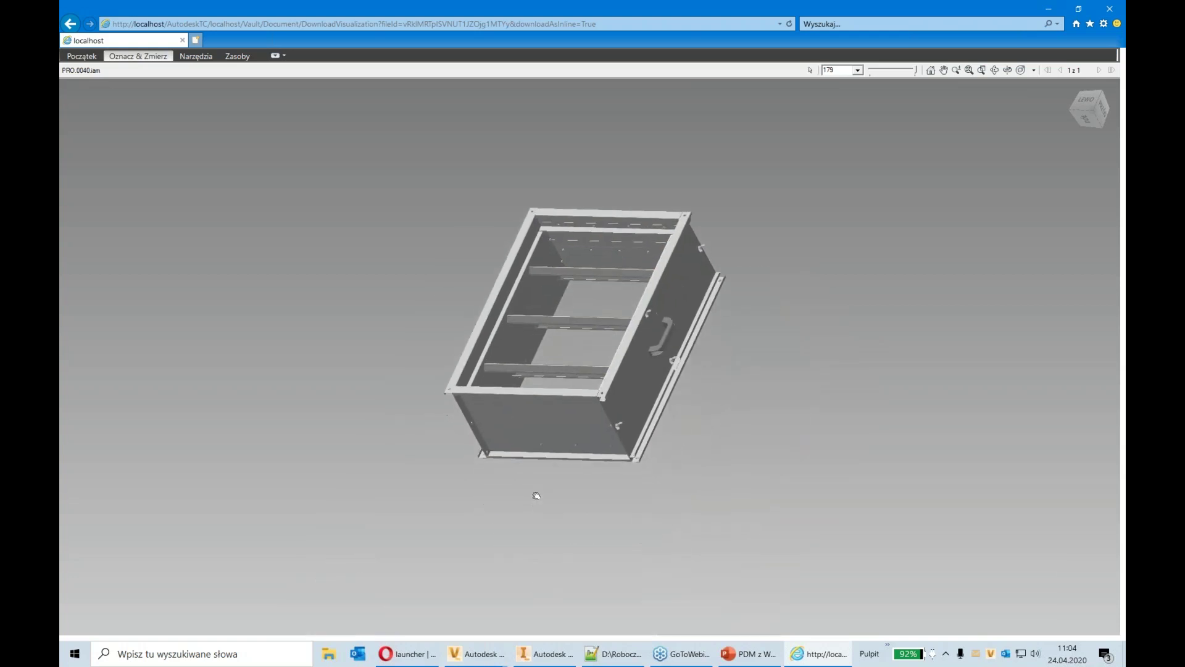
left_click(196, 56)
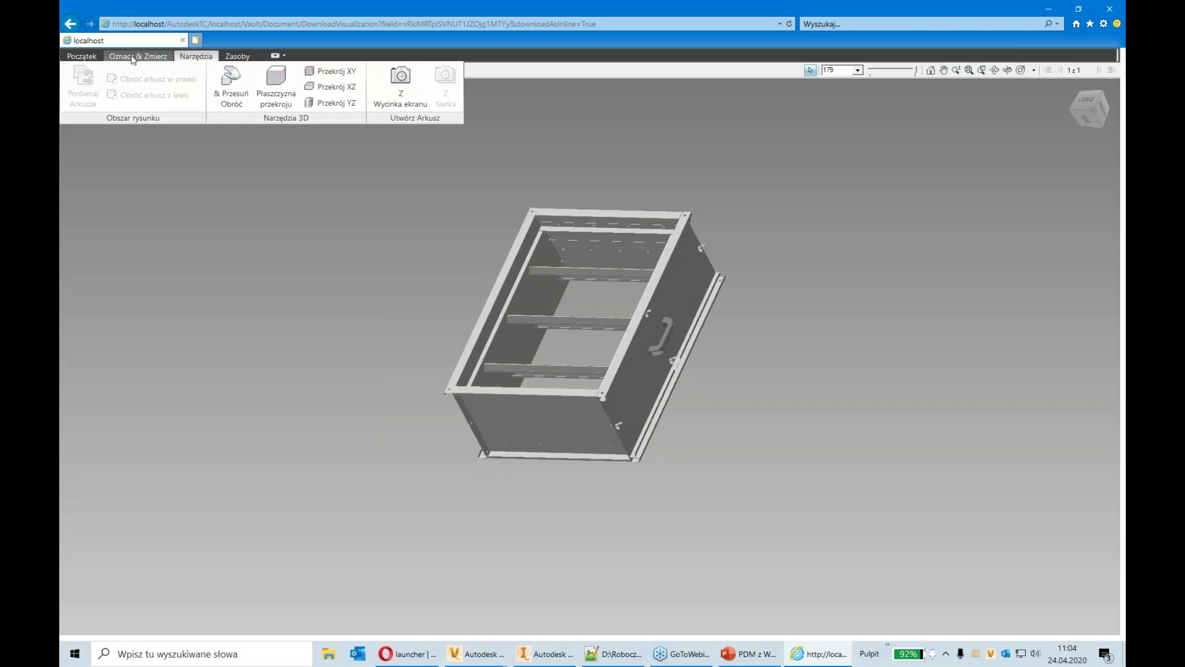
left_click(158, 56)
left_click(399, 71)
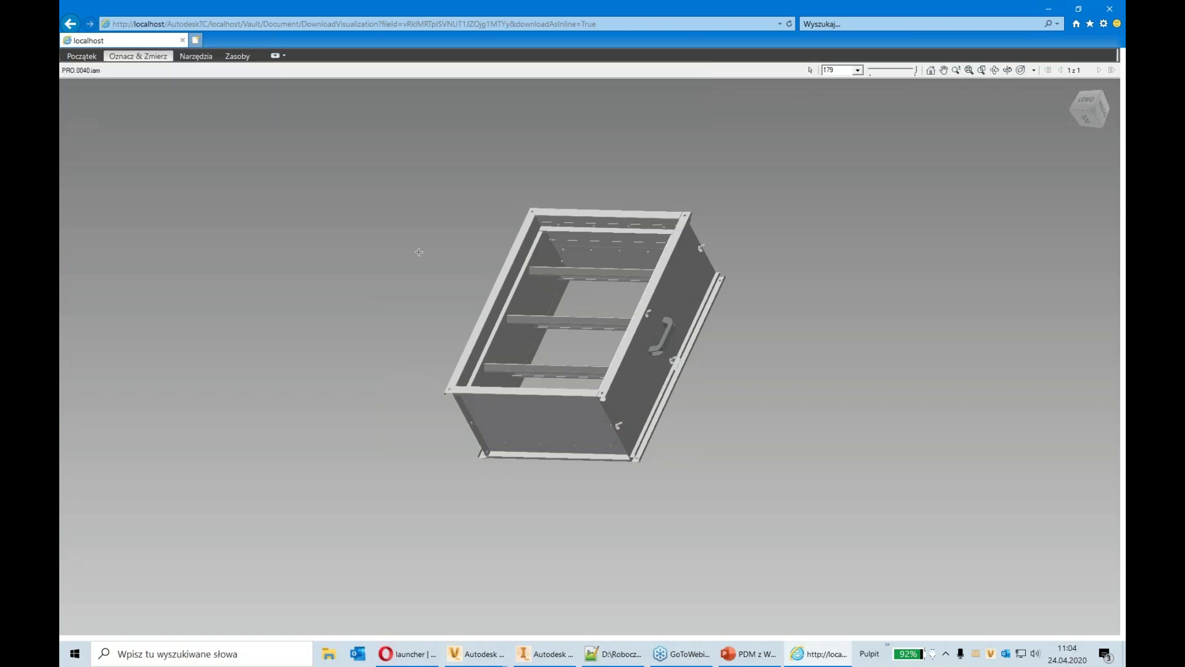
scroll(538, 308, "down", 2)
scroll(539, 307, "up", 3)
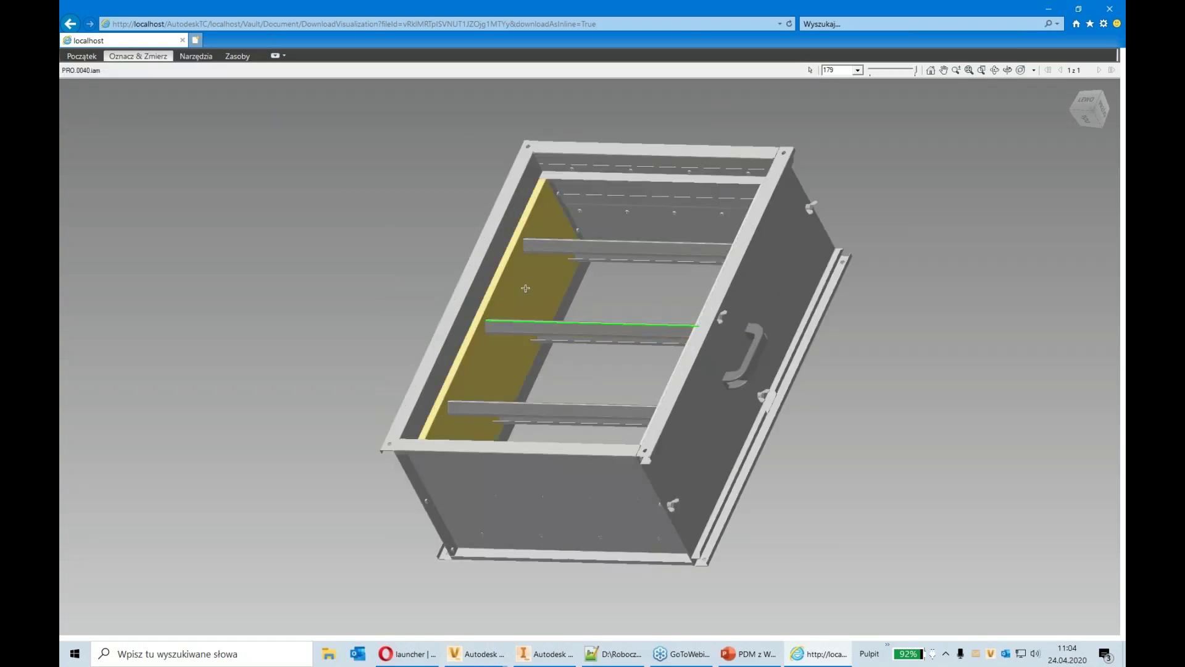
Attach a note reading 'Zwiększyć gabaryt' to the inner side panel and widen it to two lines
left_click(525, 287)
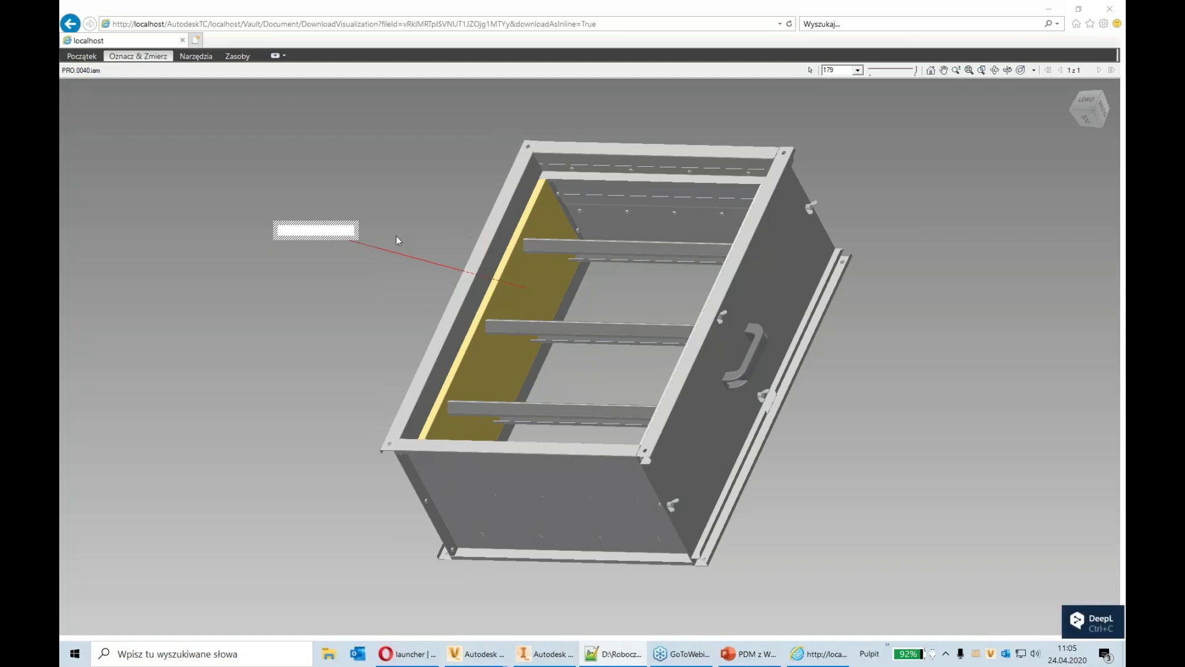
left_click(280, 231)
type("Zwiększyć gabaryt")
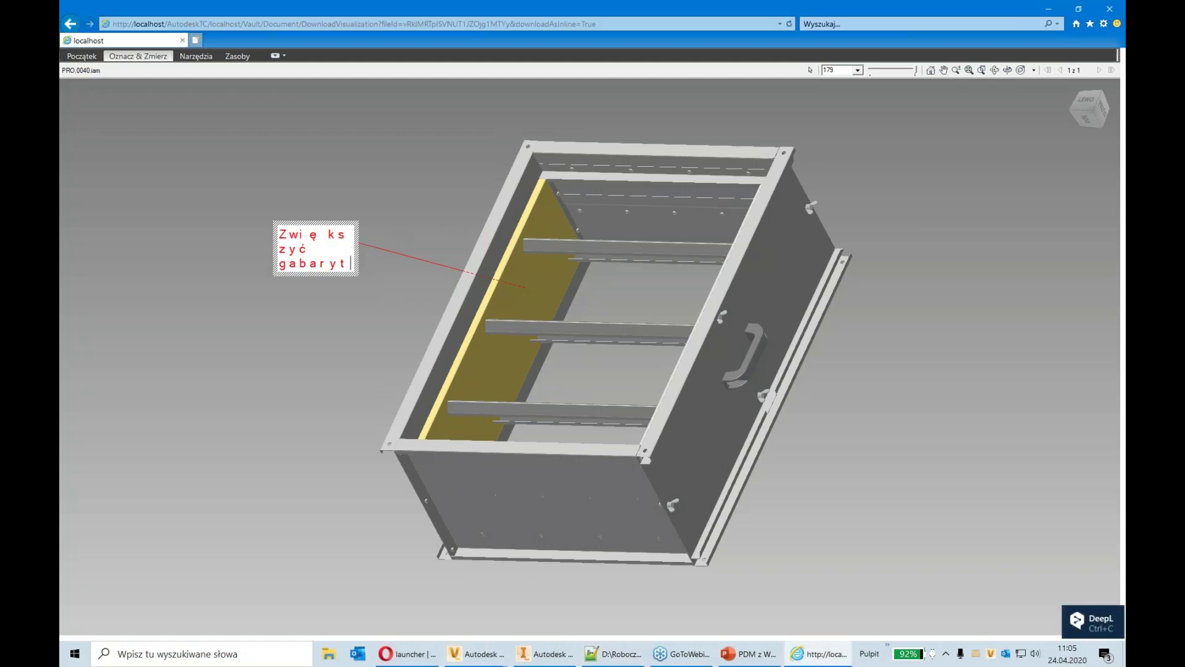
left_click(319, 336)
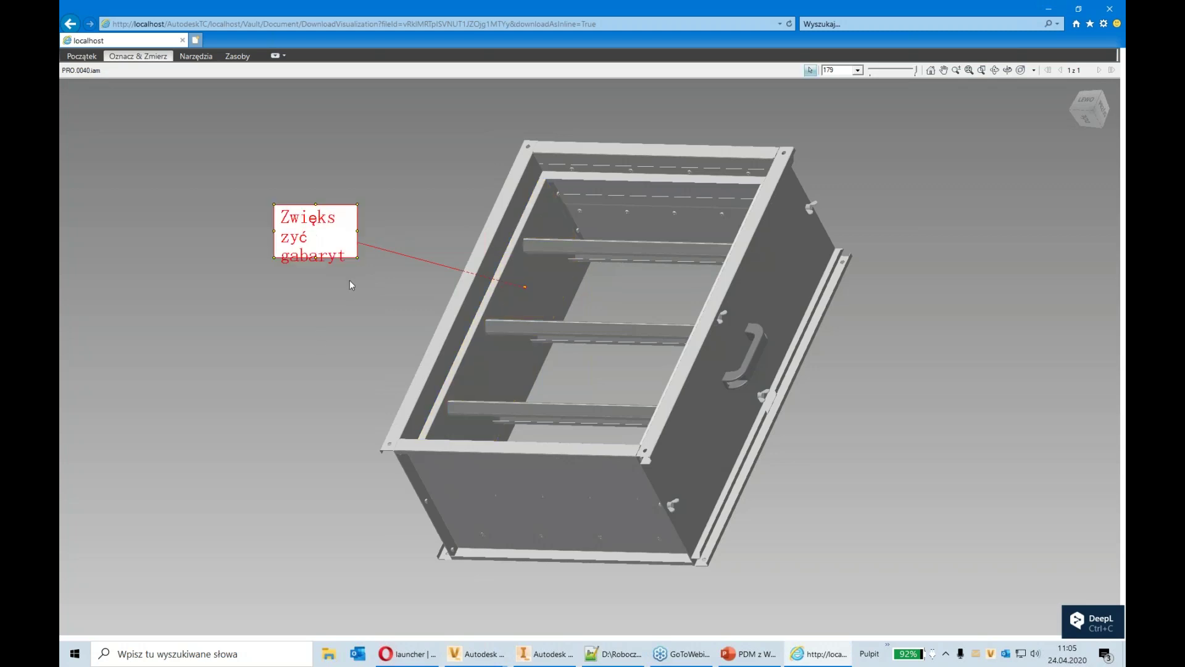
left_click_drag(381, 227, 423, 229)
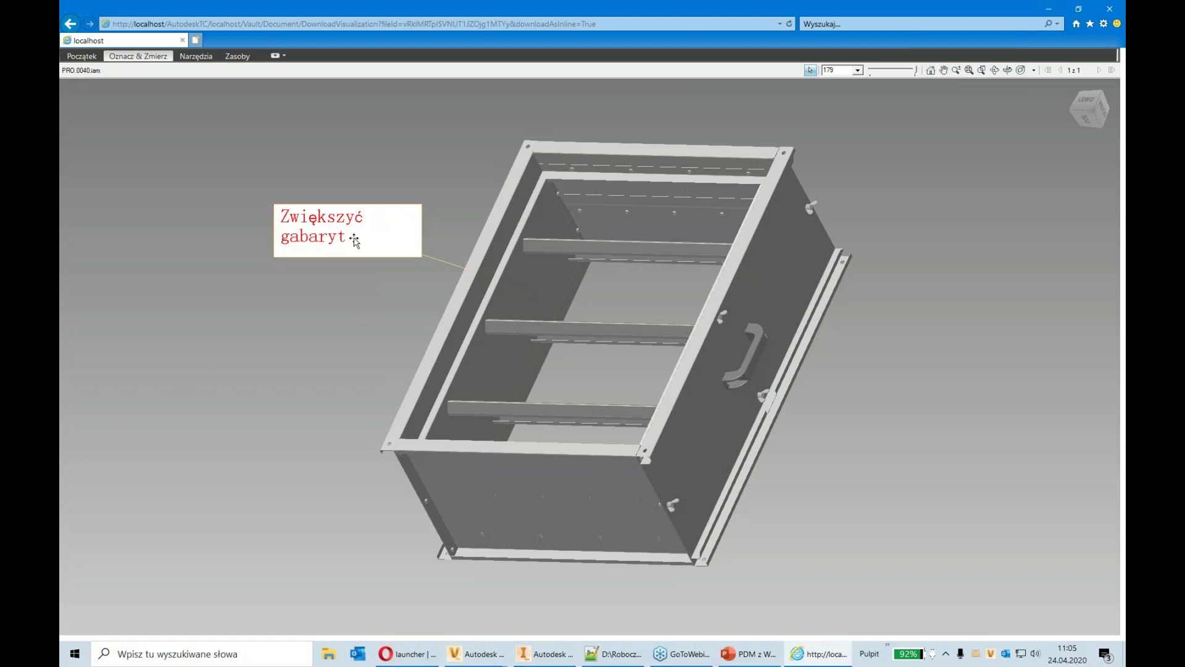
Delete the 'Zwiększyć gabaryt' callout and open the model in Design Review via Otwórz w aplikacji DWF
left_click(342, 262)
key("Delete")
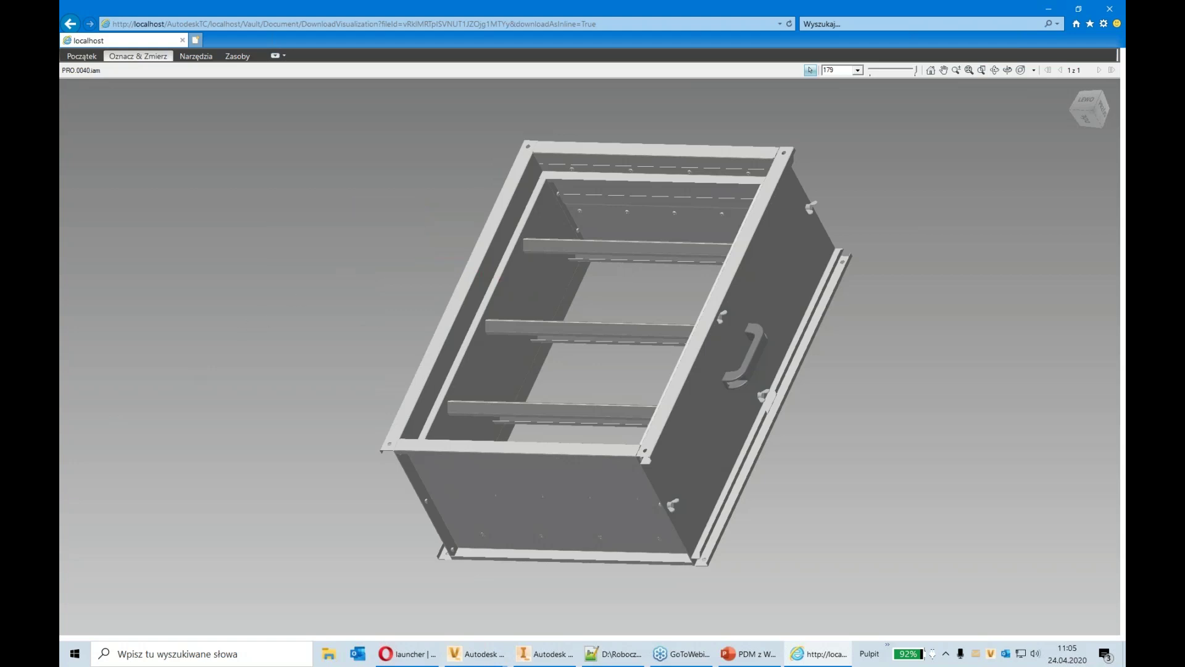
right_click(327, 242)
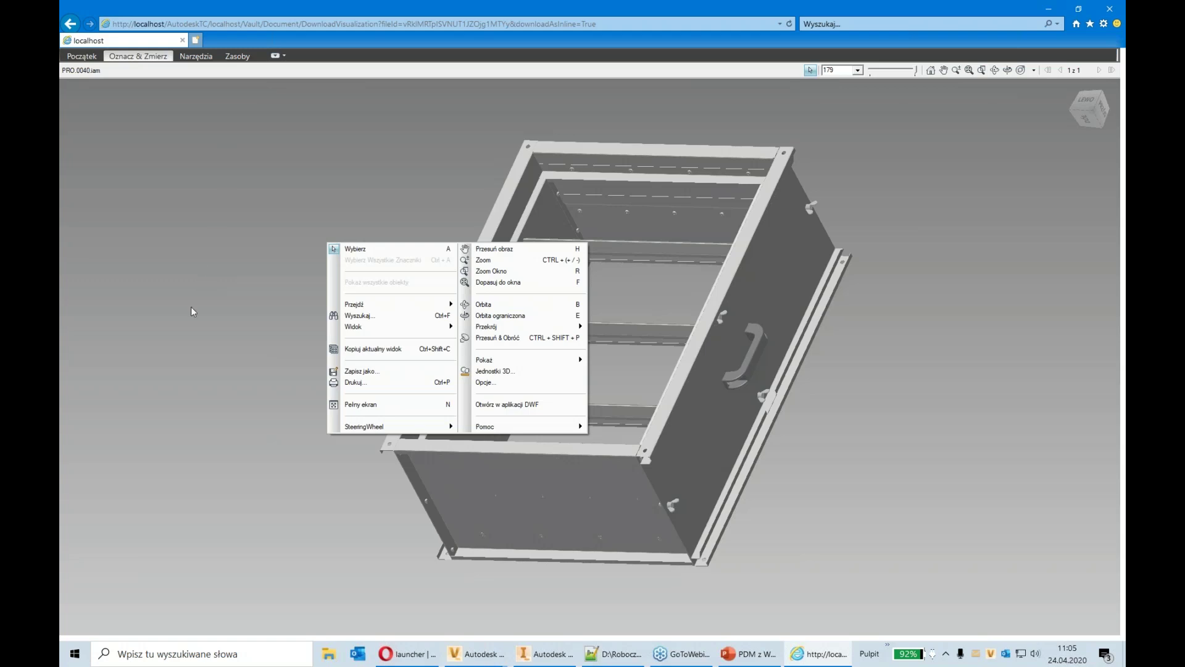
left_click(504, 407)
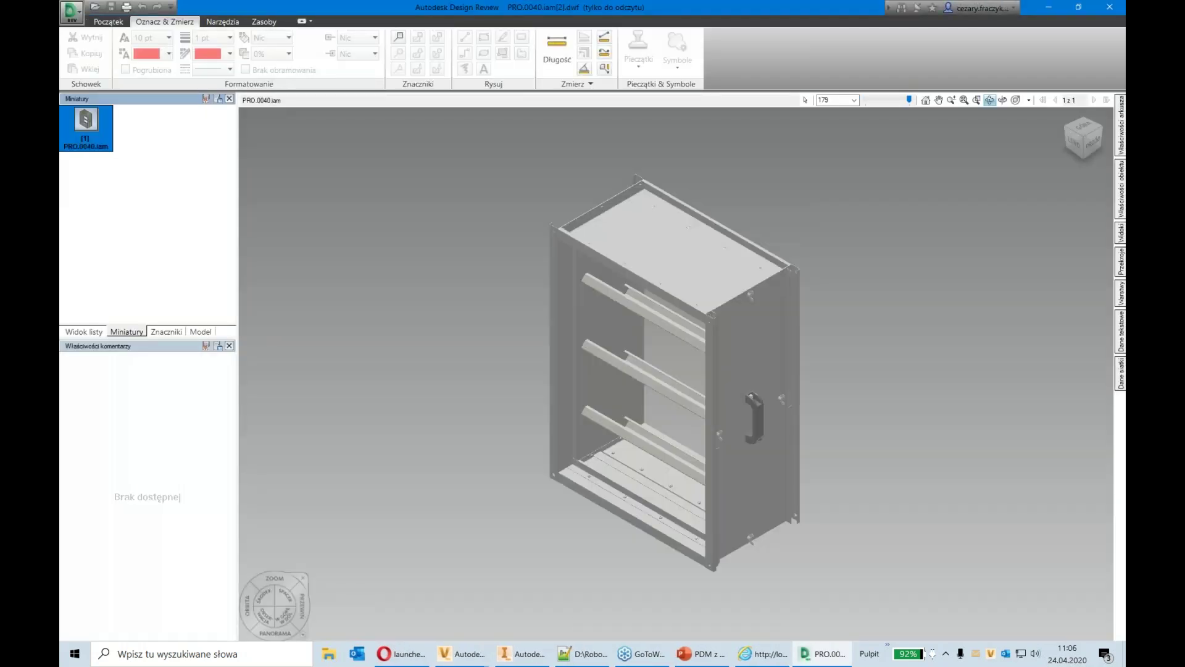
Add a leader callout 'Zwiększyć gabaryt' on the inner side panel, placed left of the model, widened to two lines
left_click(341, 232)
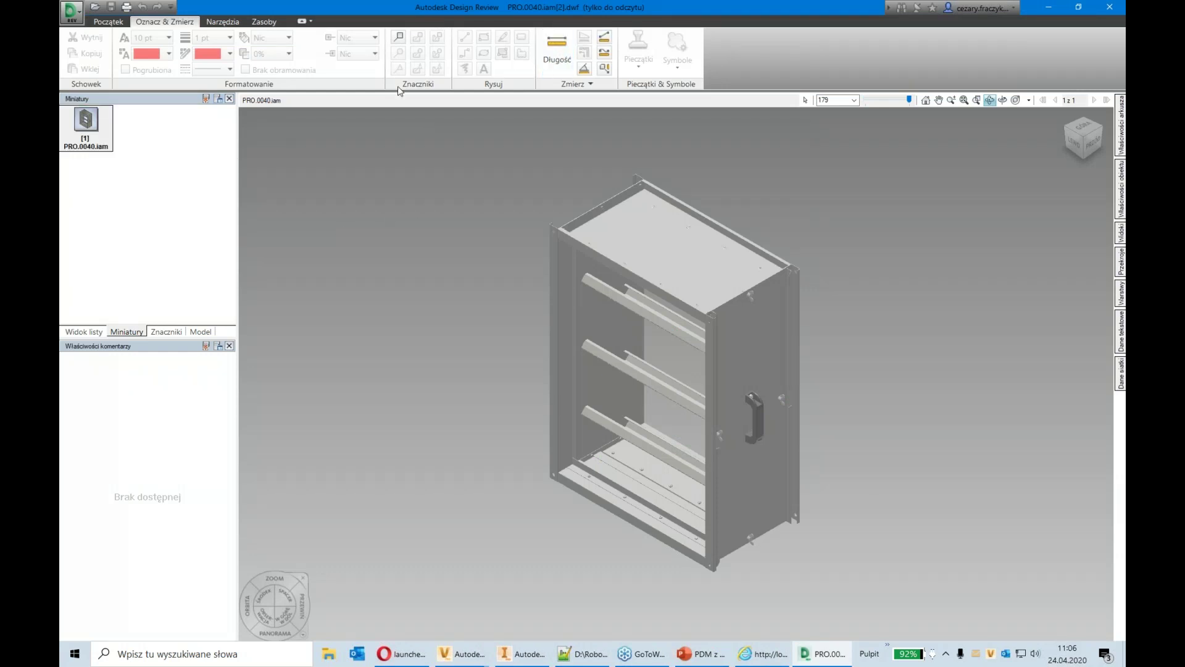
left_click(398, 37)
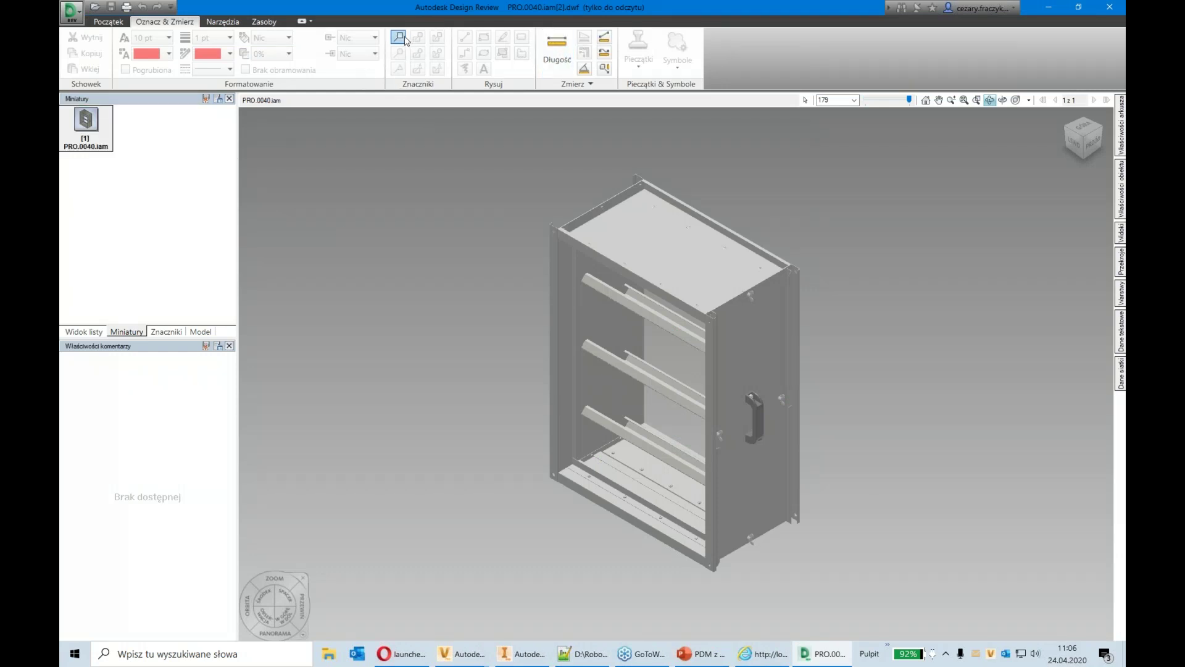
left_click(602, 375)
left_click(395, 264)
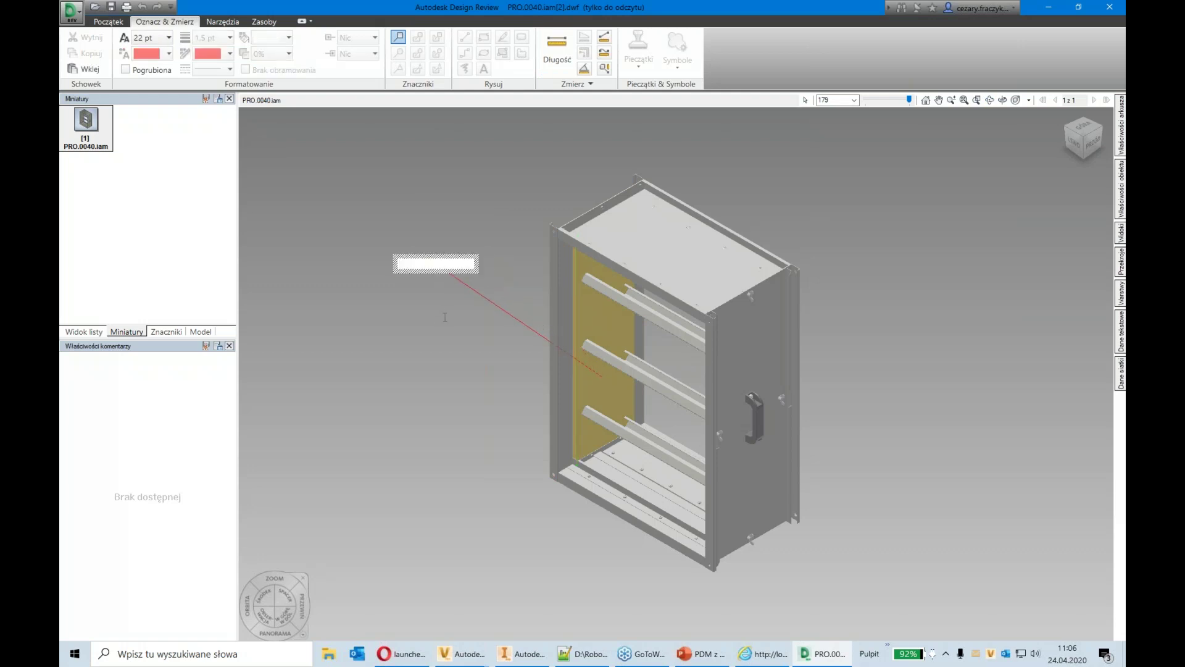
type("Zwiększyć gabaryt")
left_click(441, 365)
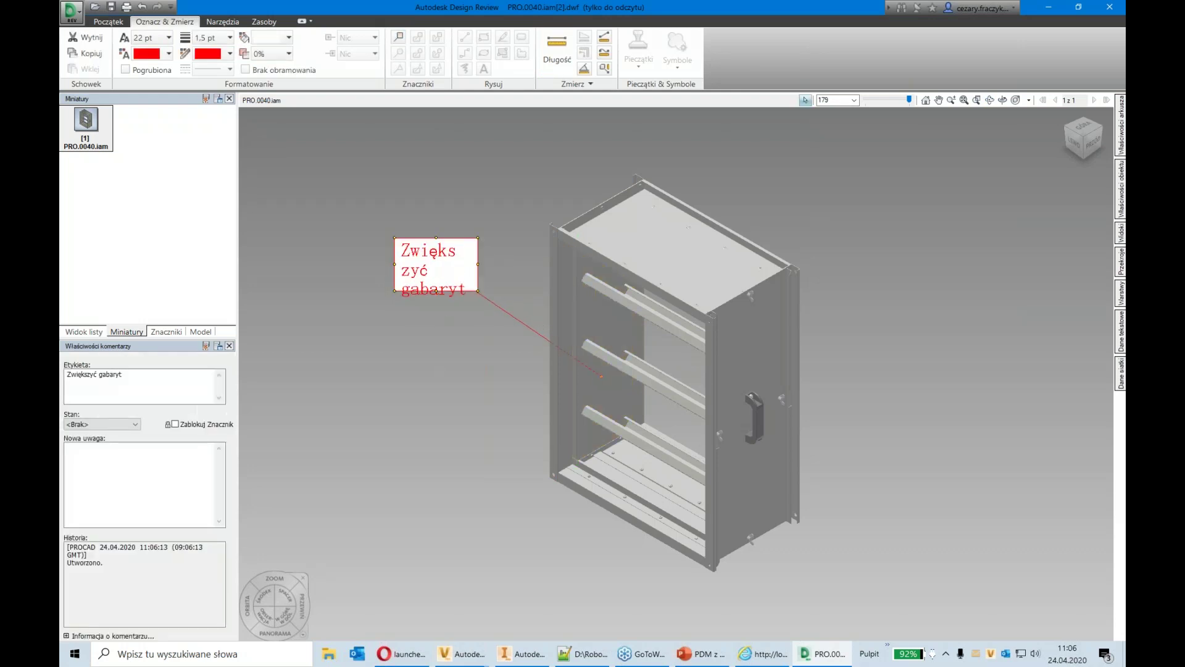
left_click_drag(478, 264, 517, 265)
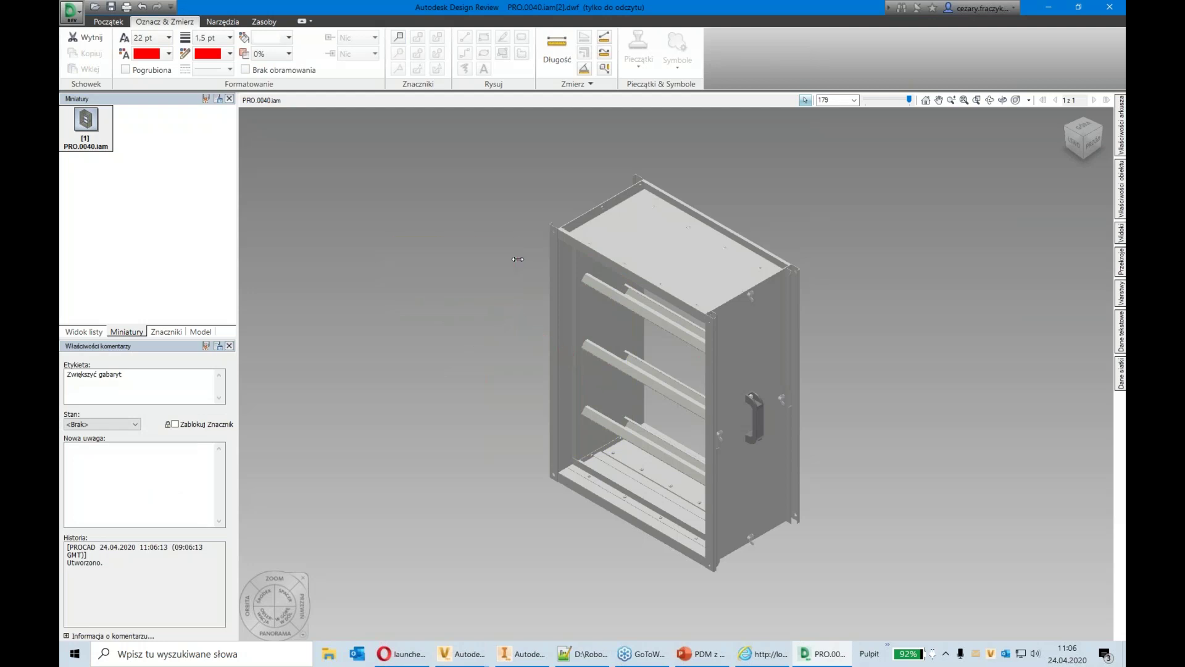
left_click(409, 413)
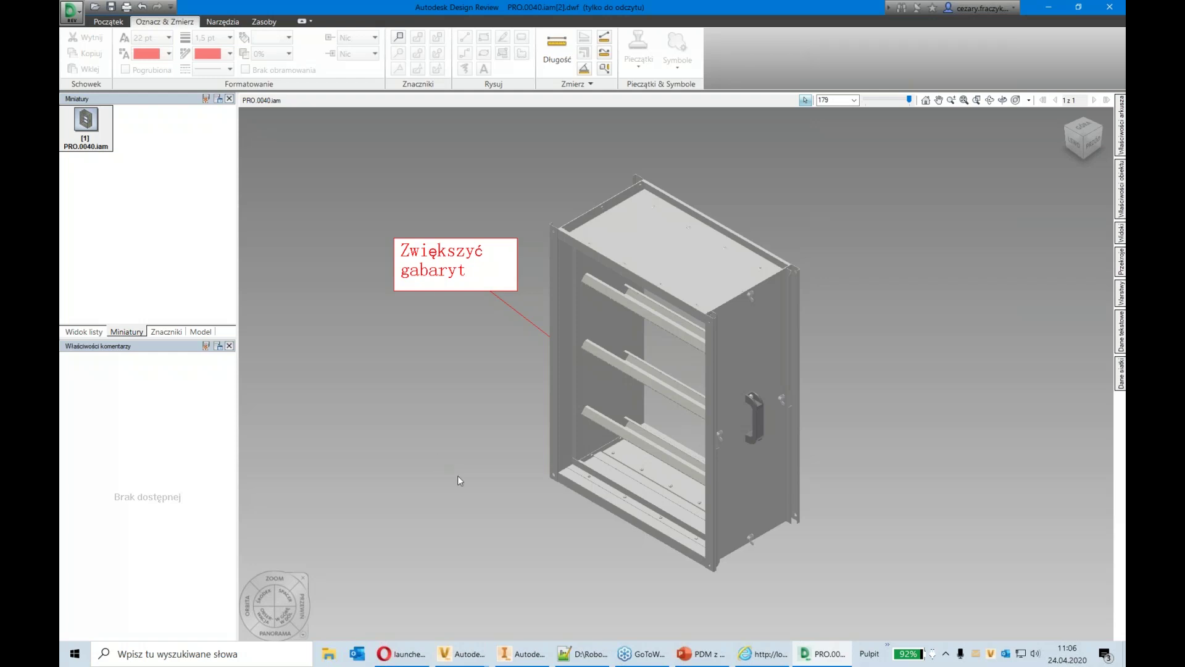
left_click(71, 10)
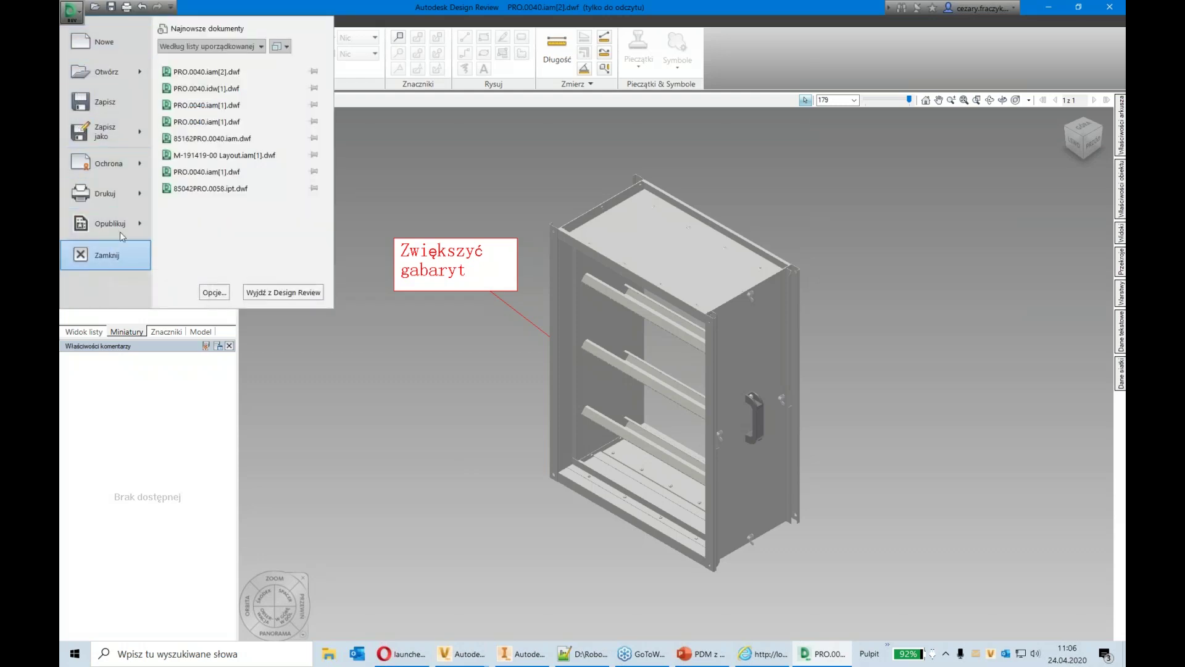
Choose to email the DWF, confirm saving, and save PRO.0040.iam(2).dwf to Dane 2 (D:)
mouse_move(133, 228)
left_click(291, 63)
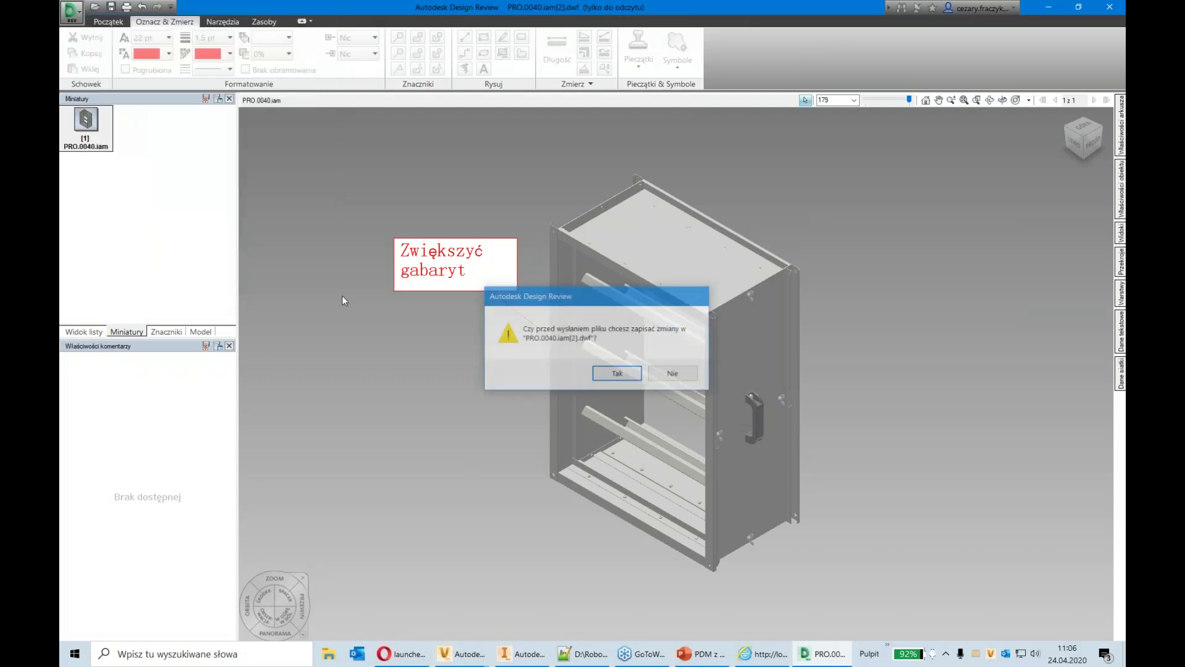
left_click(608, 374)
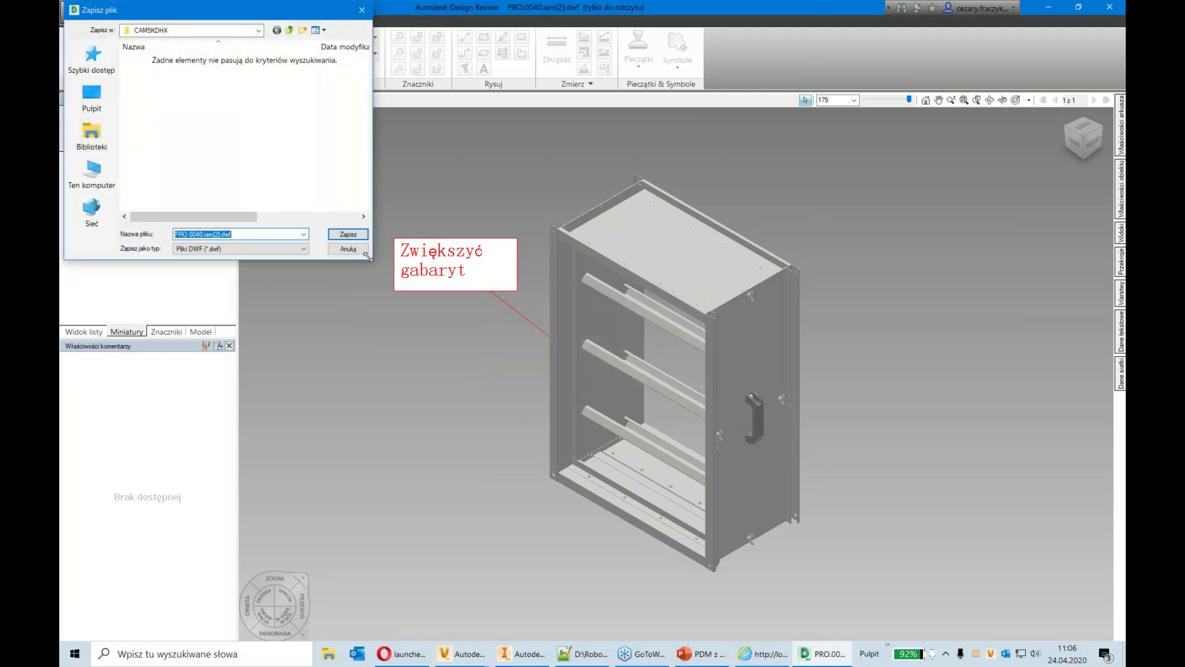
left_click(88, 177)
scroll(186, 179, "down", 2)
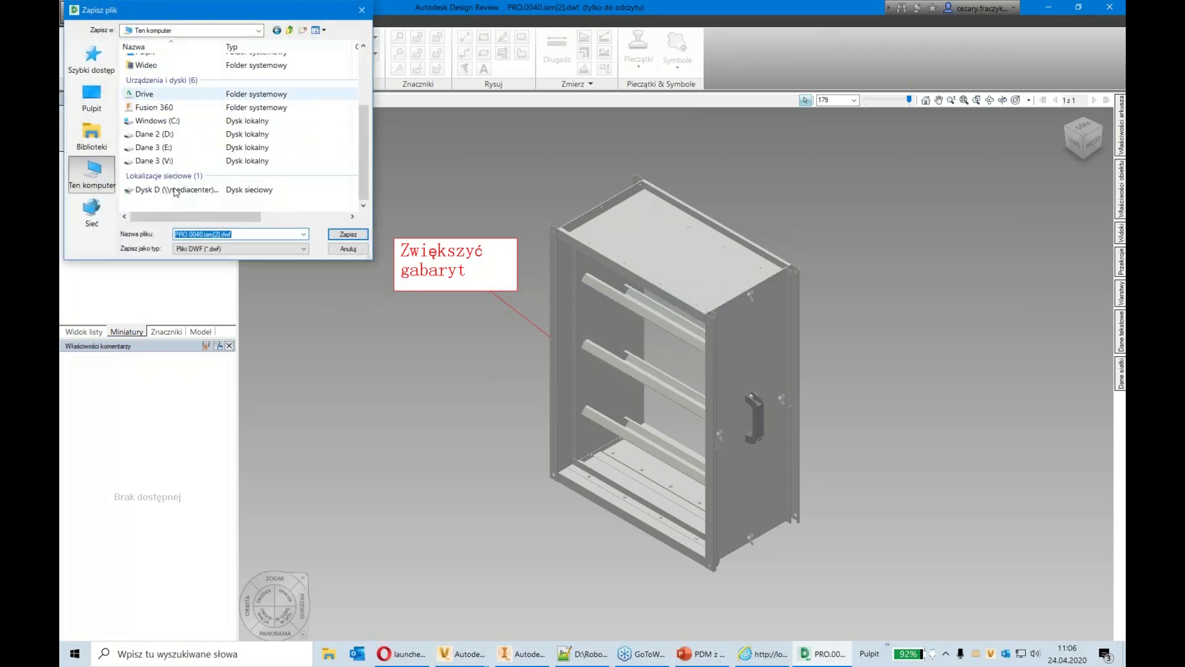
double_click(192, 137)
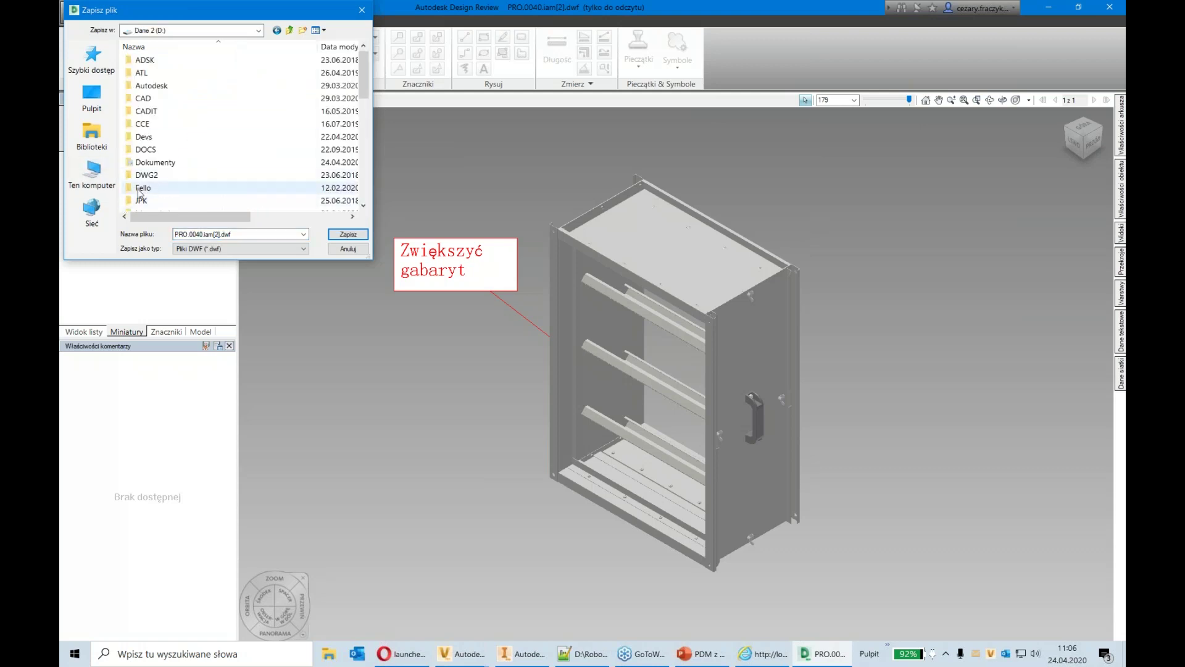
scroll(213, 180, "down", 2)
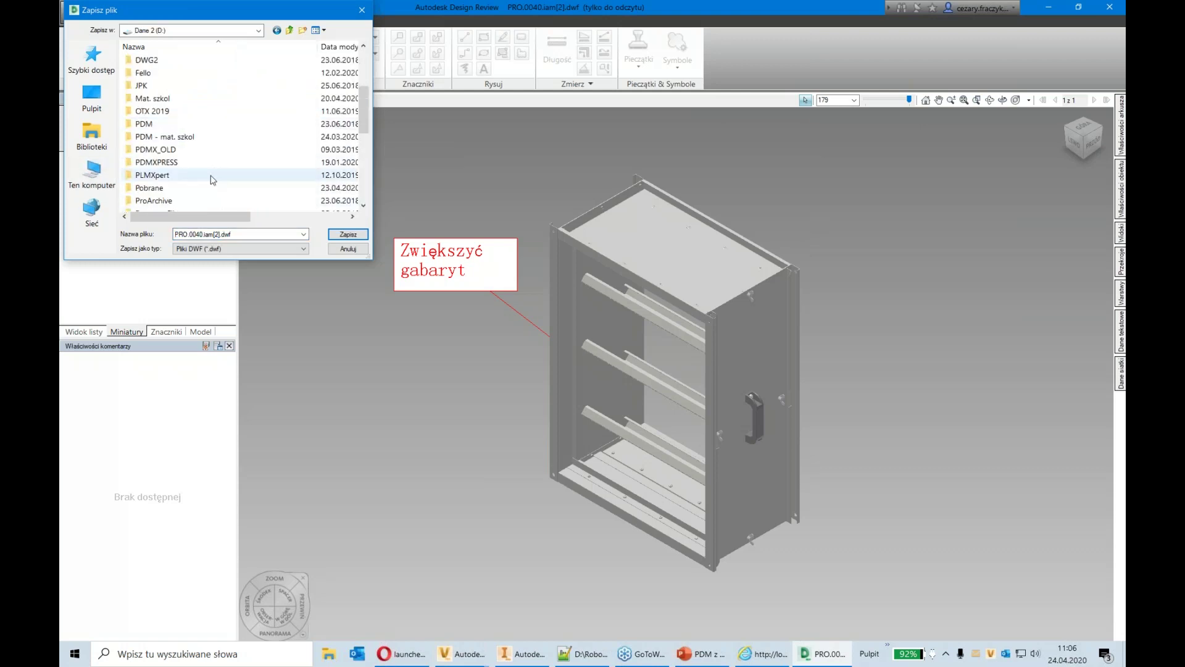
left_click(340, 235)
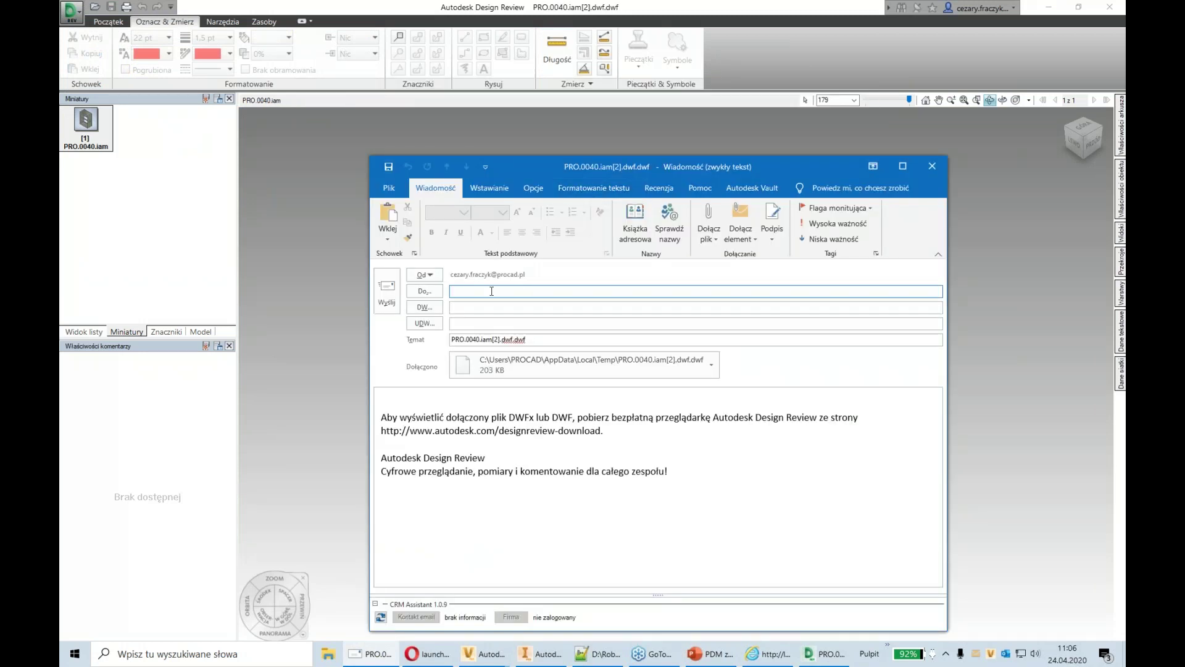
Address the email to the user's own address, paste 'Opracowanie nowej odmiany na podstawie załączonego złożenia produktu.', and send it
type("cez")
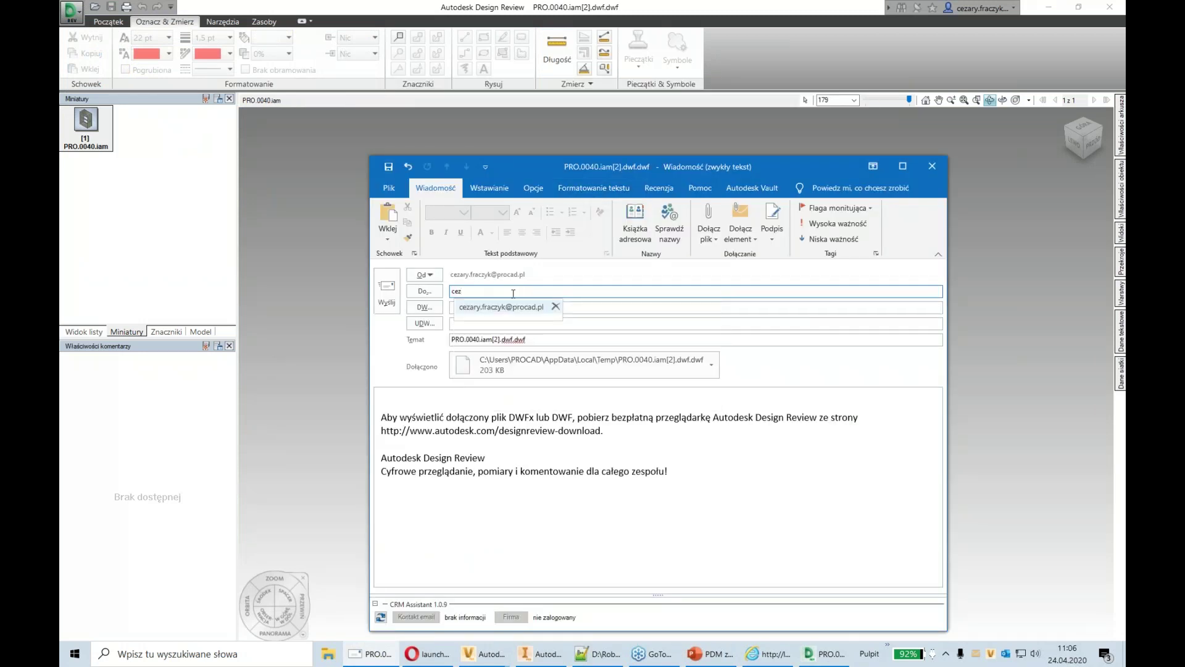
left_click(510, 310)
left_click(446, 395)
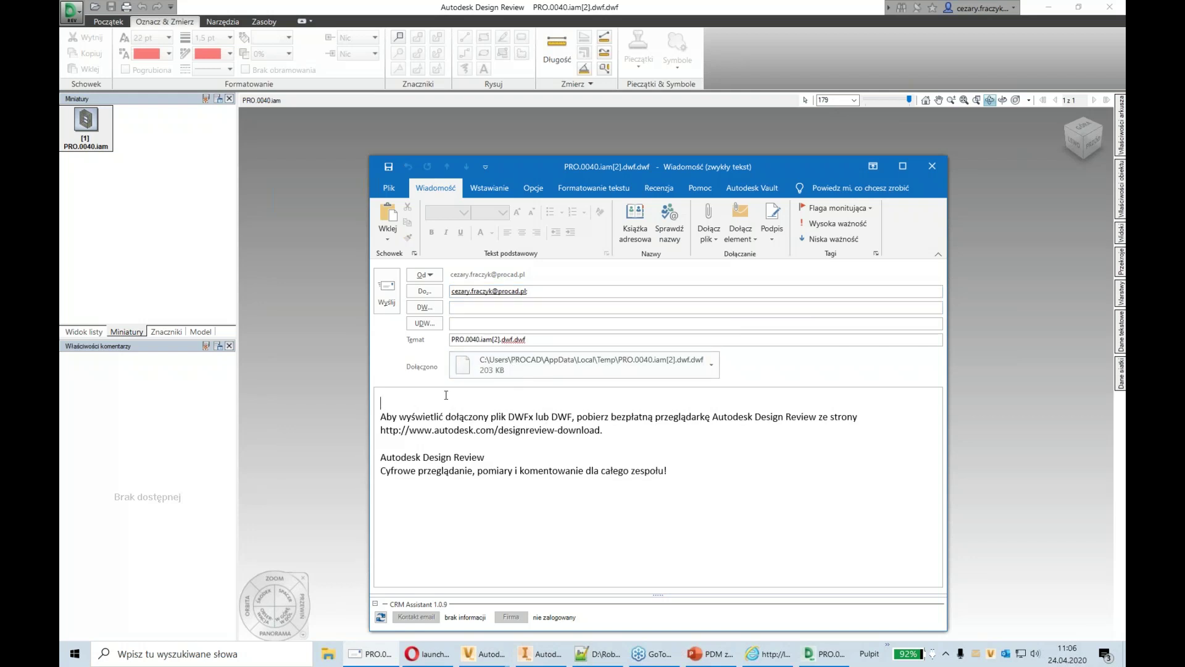
key("Return")
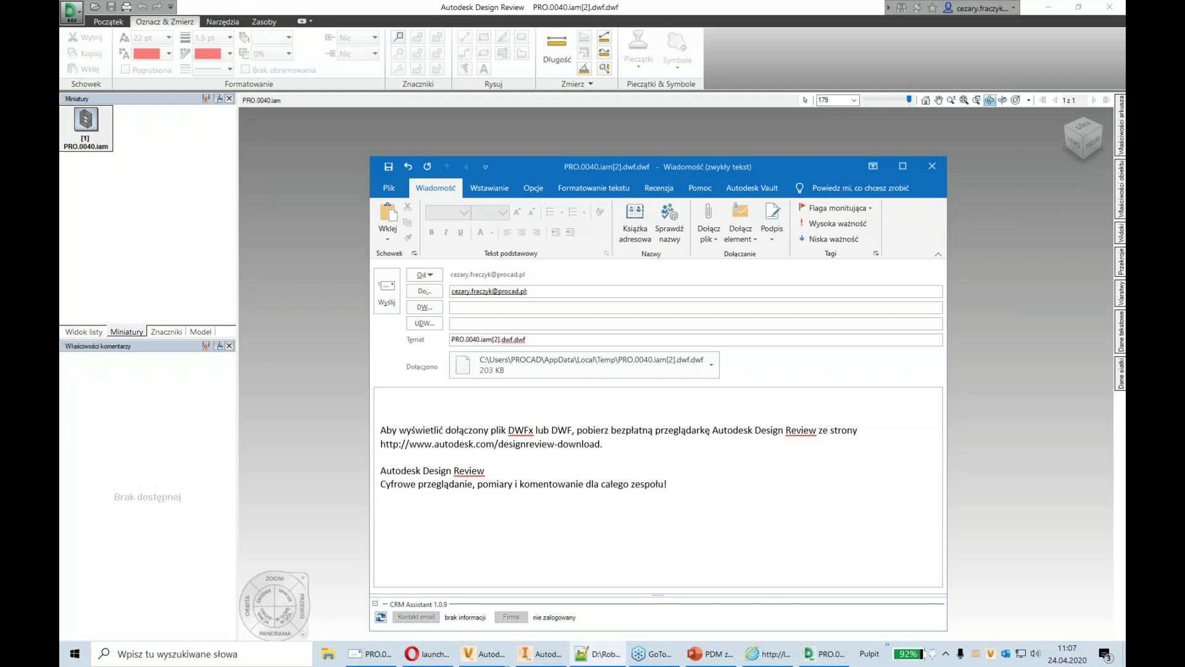
key("ctrl+c")
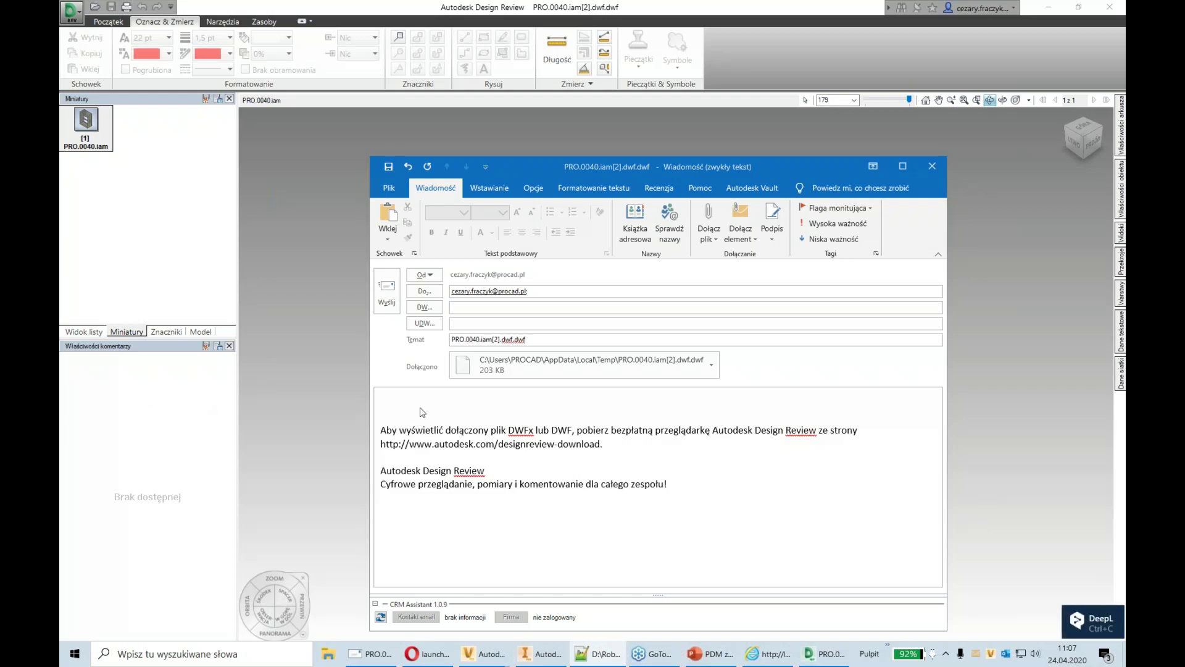
left_click(422, 399)
key("ctrl+v")
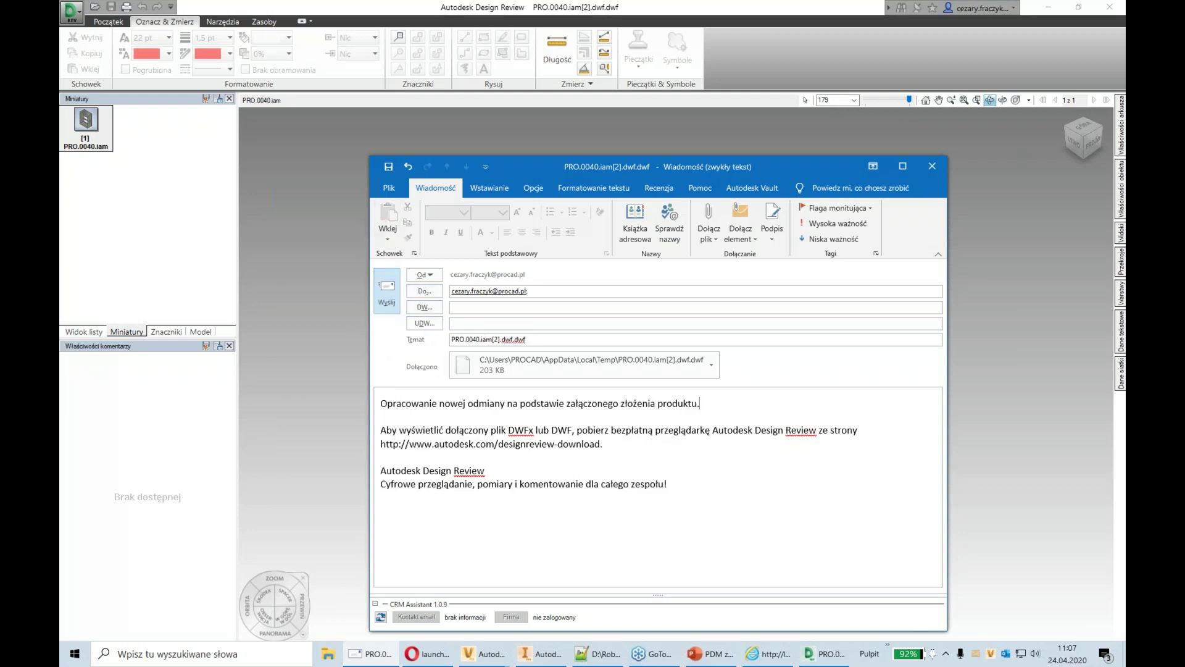
left_click(393, 305)
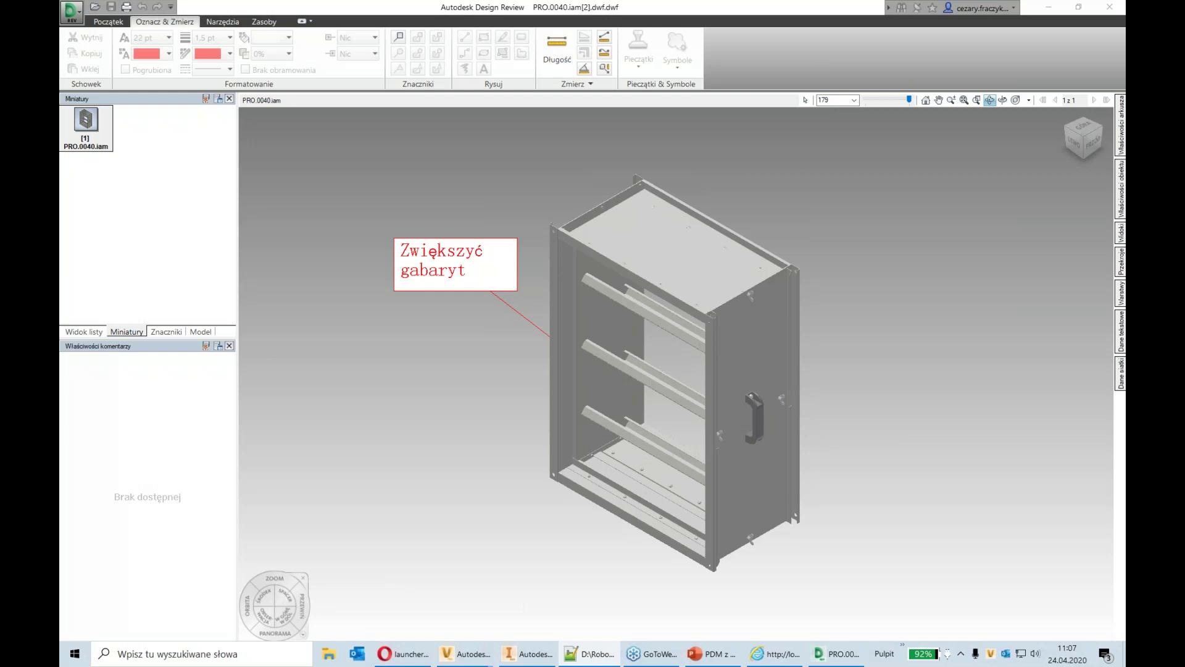
Close Design Review and the browser model view without saving, then bring up the Outlook inbox
left_click(1119, 10)
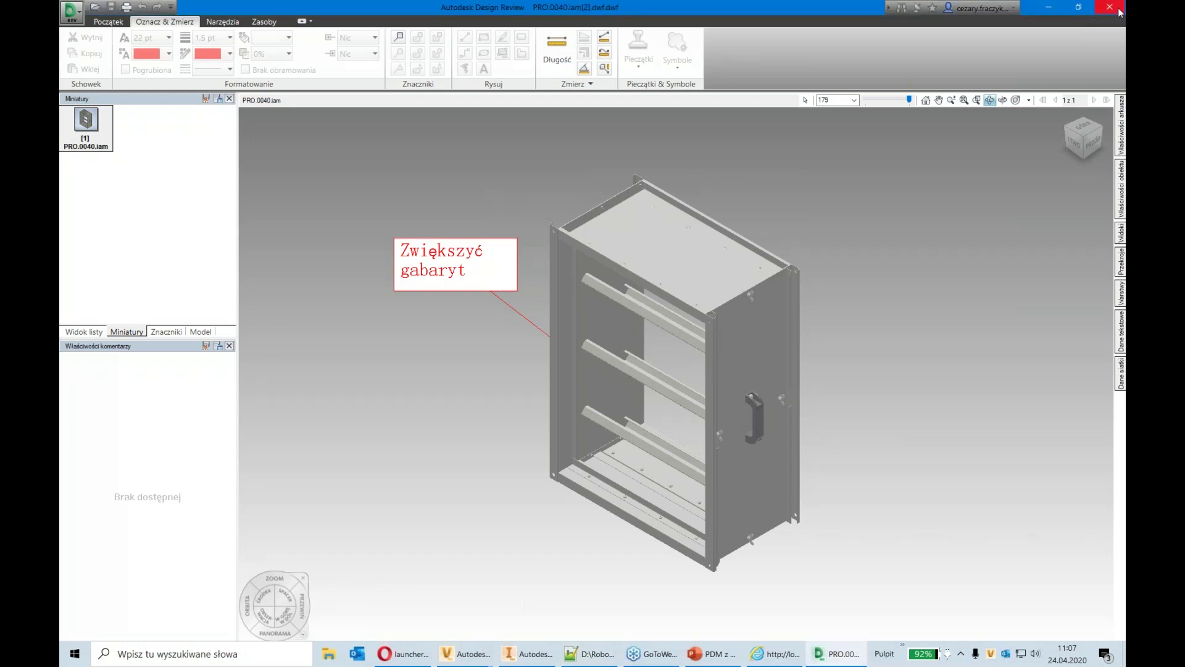
left_click(1118, 10)
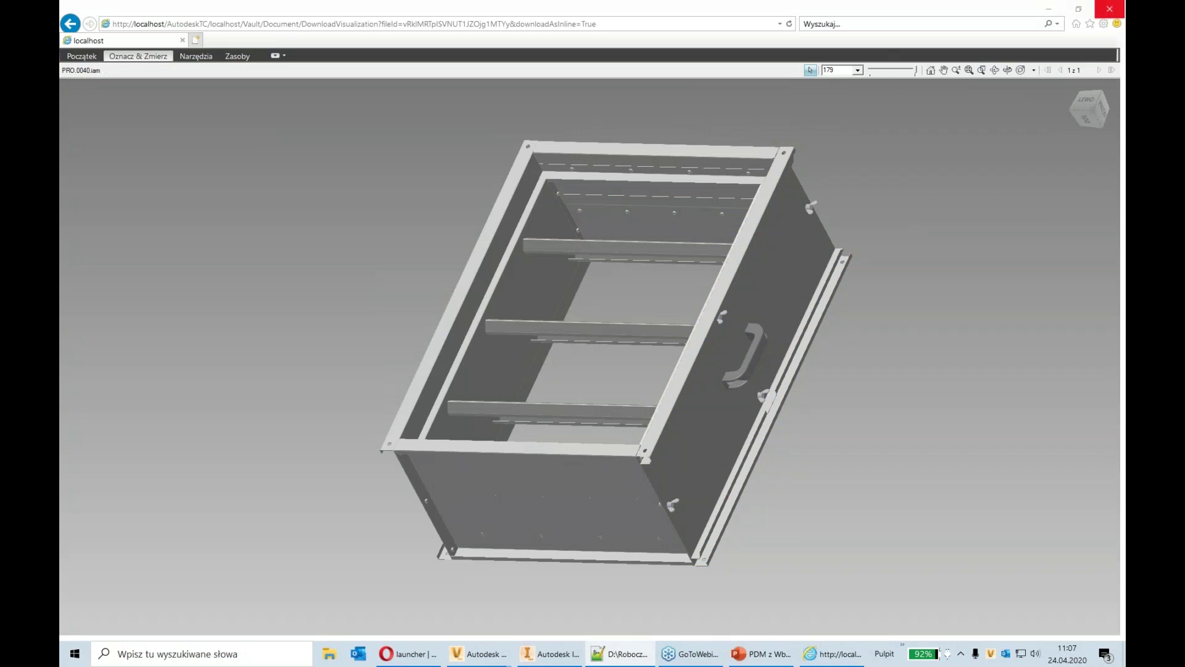
left_click(1109, 9)
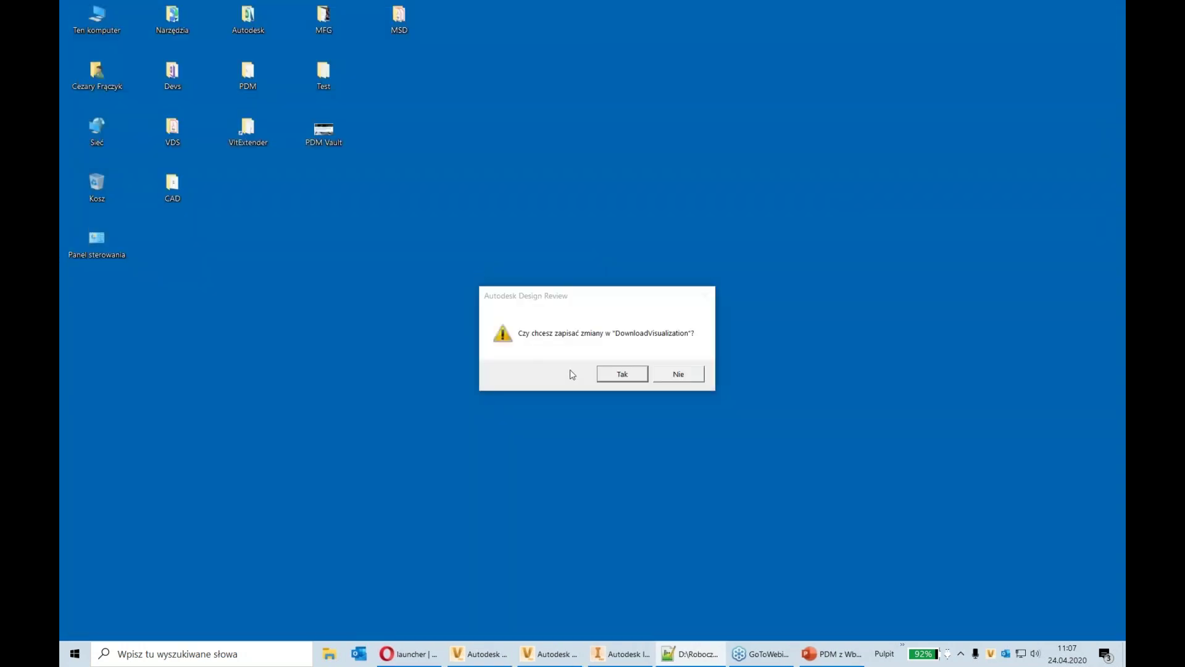
left_click(667, 374)
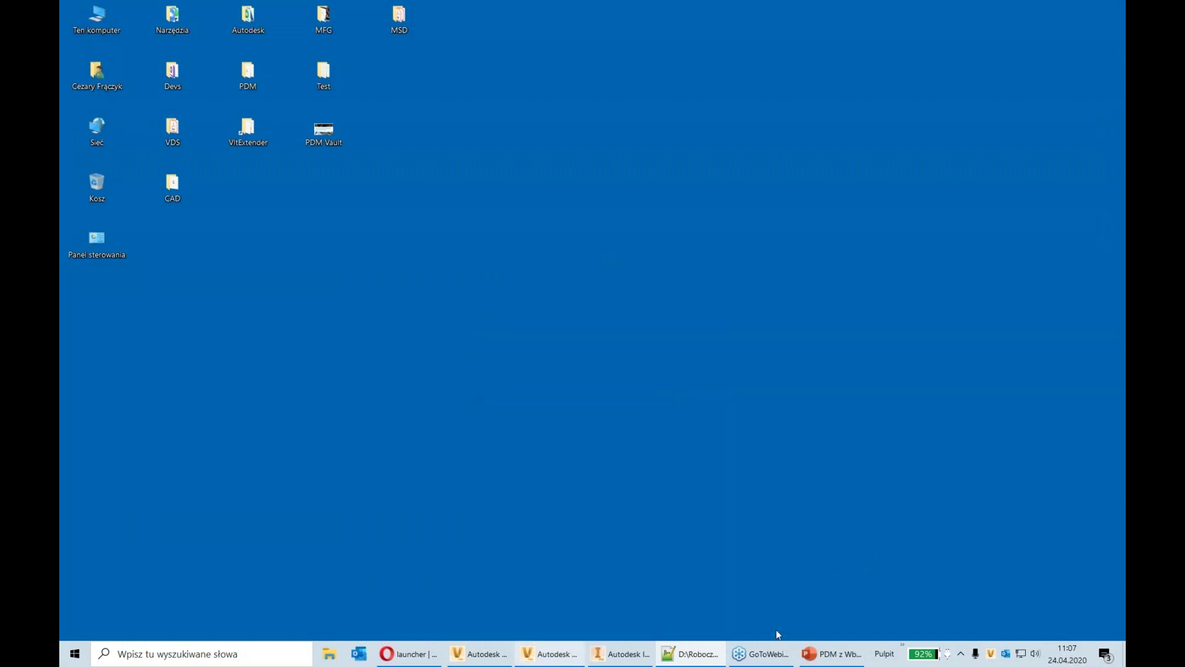
left_click(1006, 654)
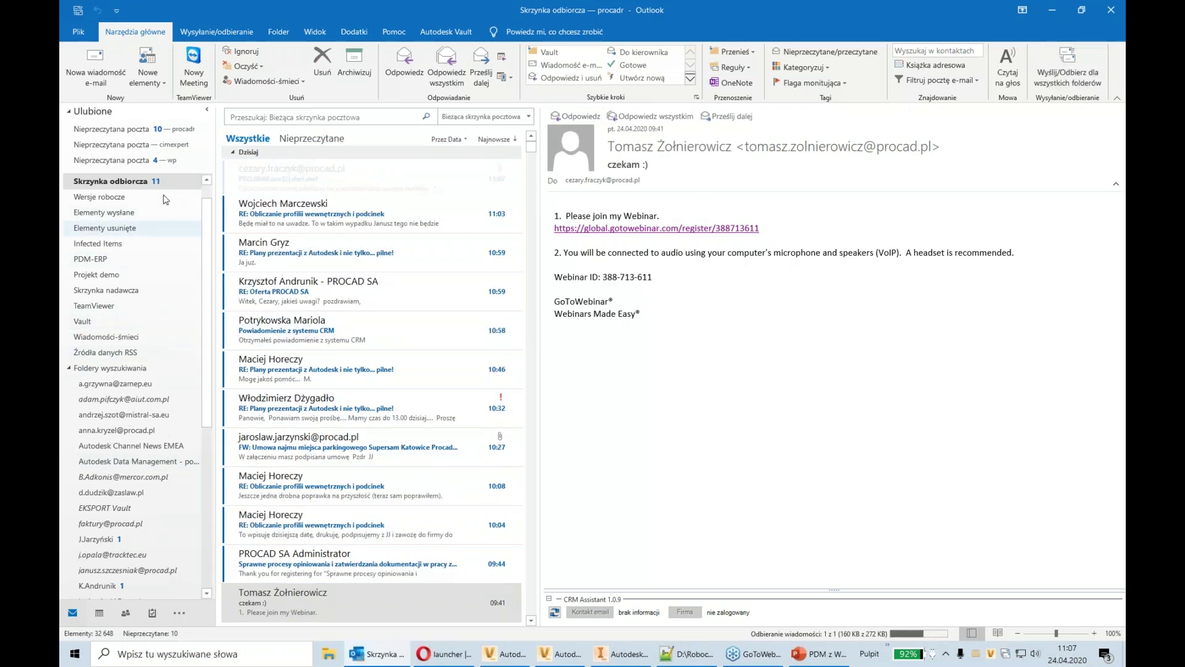
Open the received PRO.0040.iam[2].dwf.dwf email in its own maximized window
scroll(164, 198, "up", 1)
left_click(349, 176)
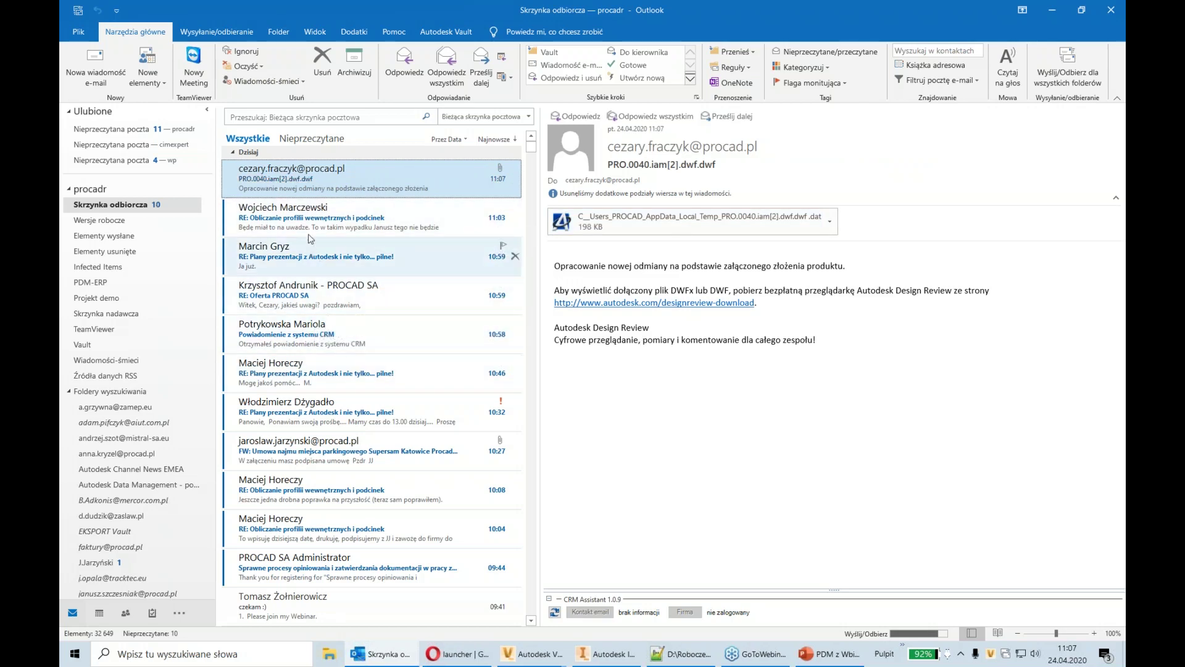
double_click(338, 187)
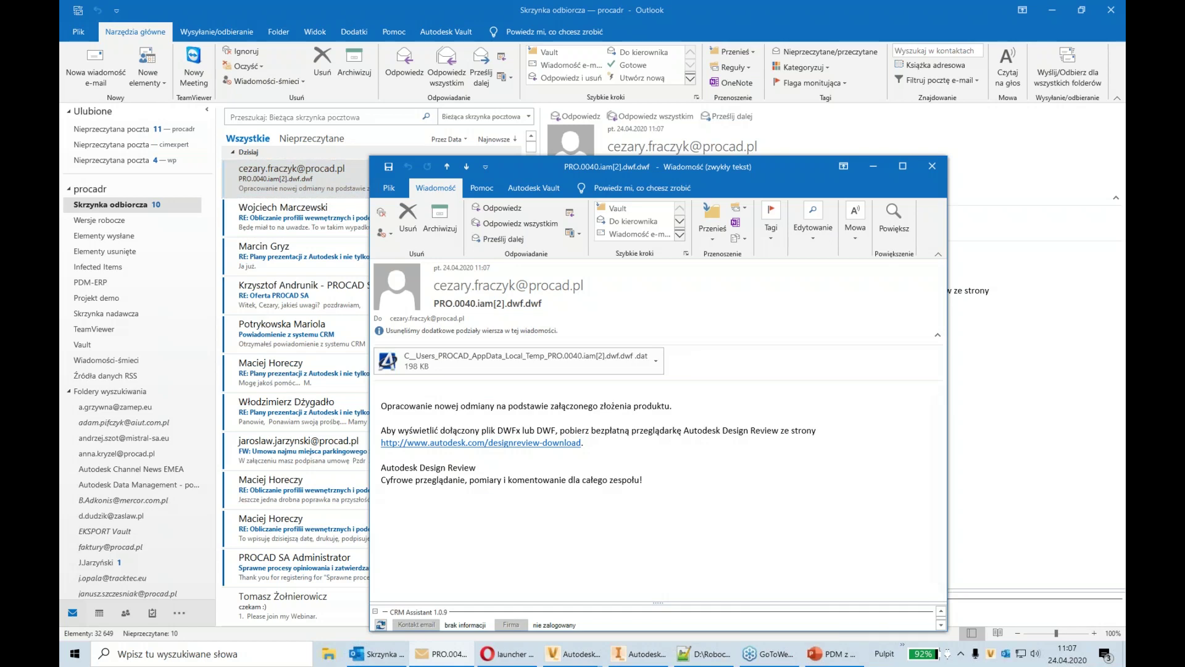
double_click(512, 165)
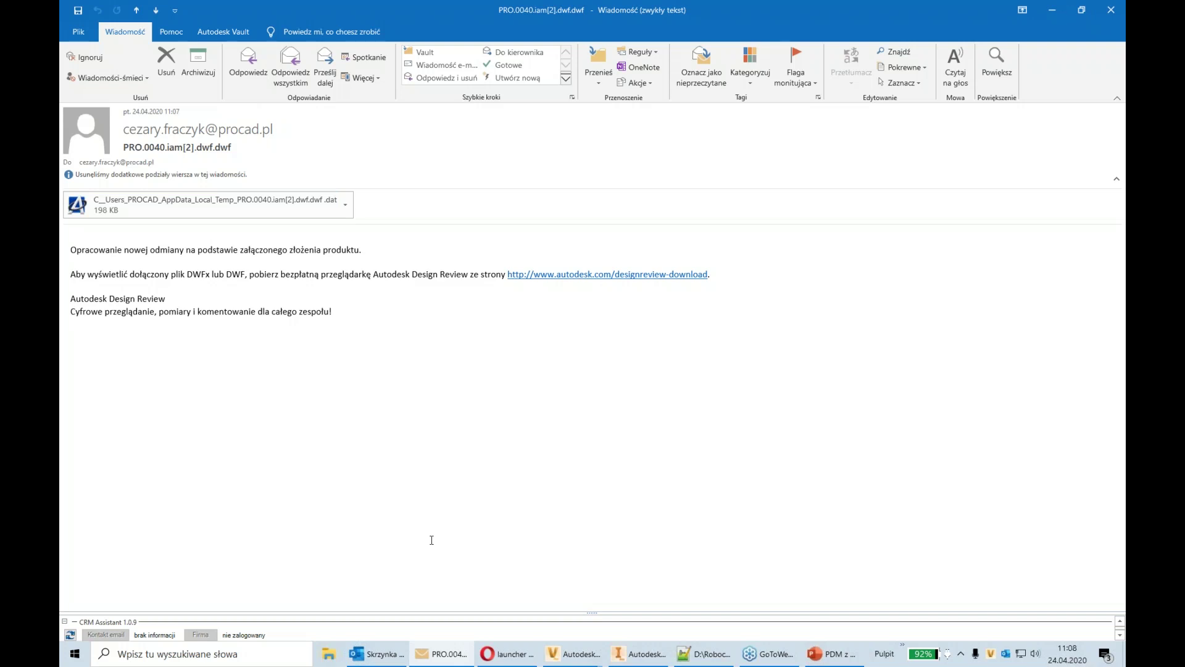
Leave the PRO.0040 message in Outlook and switch to the Vault Professional 2020 window
mouse_move(577, 653)
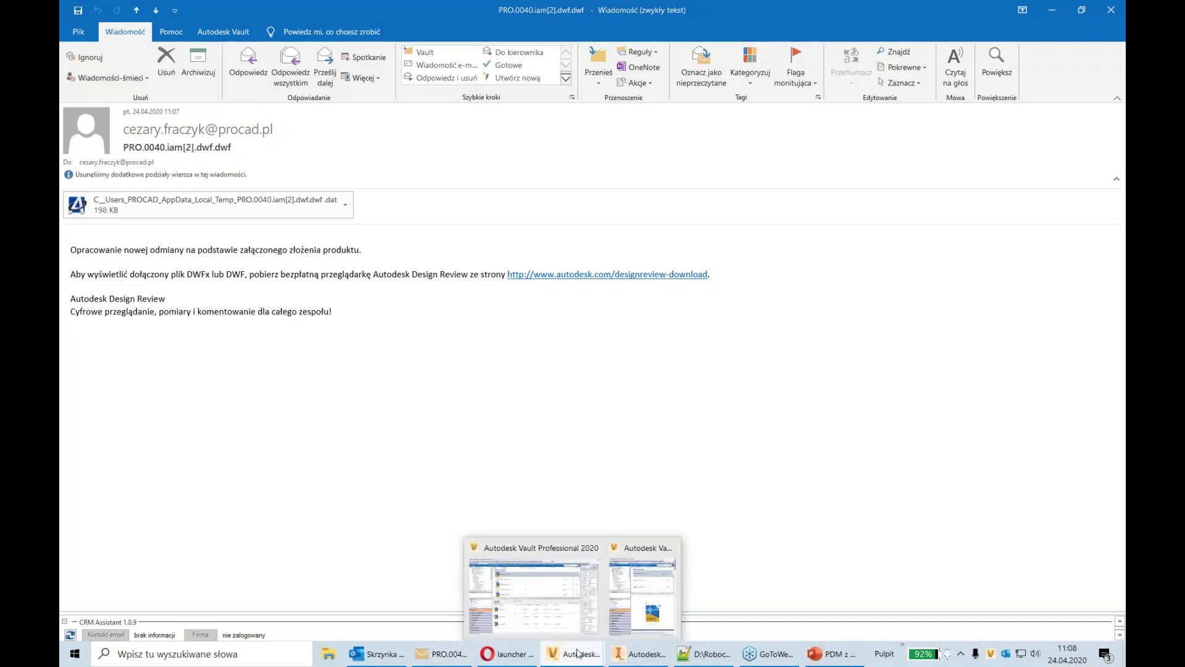
left_click(543, 584)
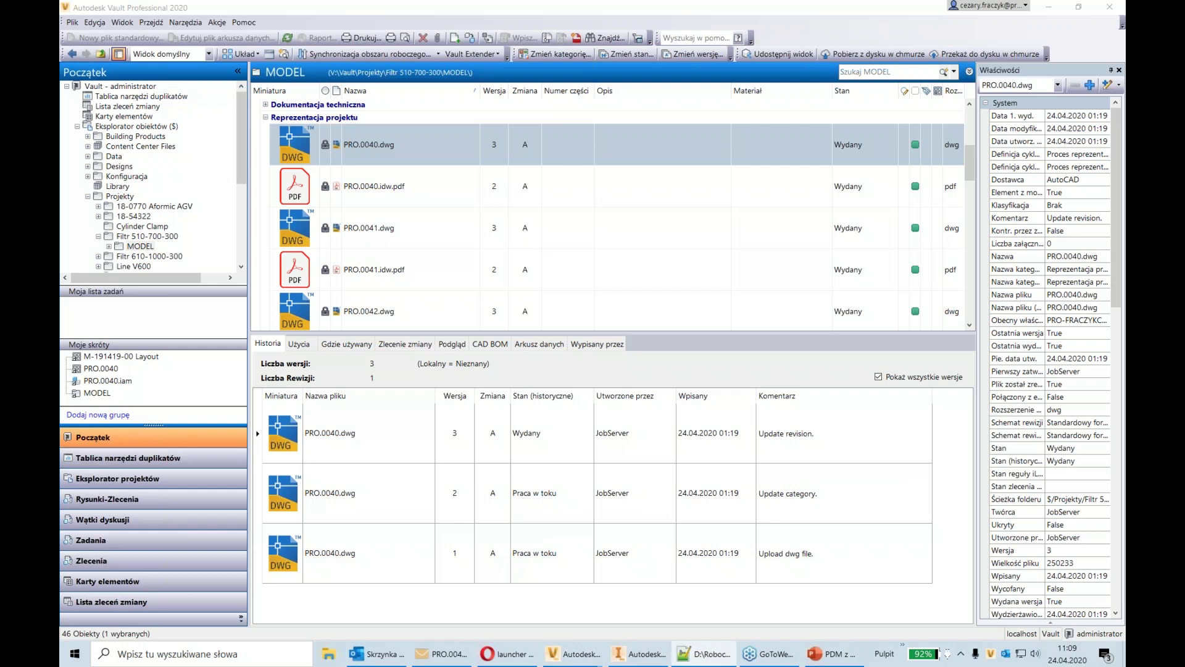
Switch to the project explorer, select the Projekty folder and open its actions menu
key("ctrl+c")
scroll(128, 229, "down", 3)
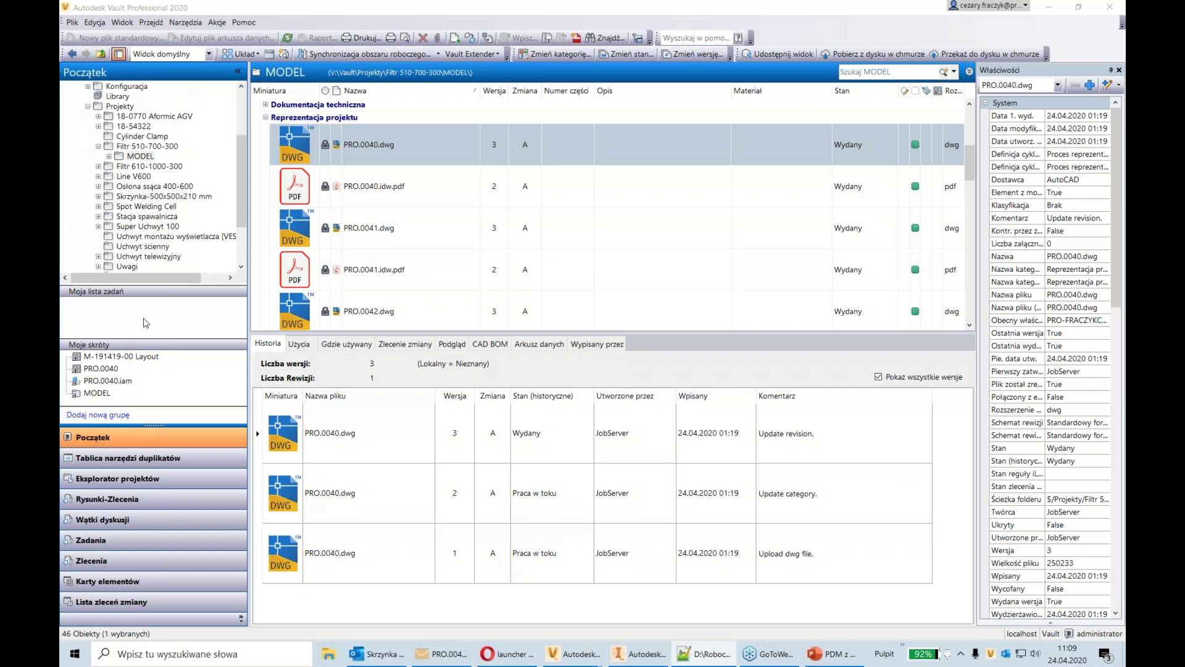
left_click(145, 480)
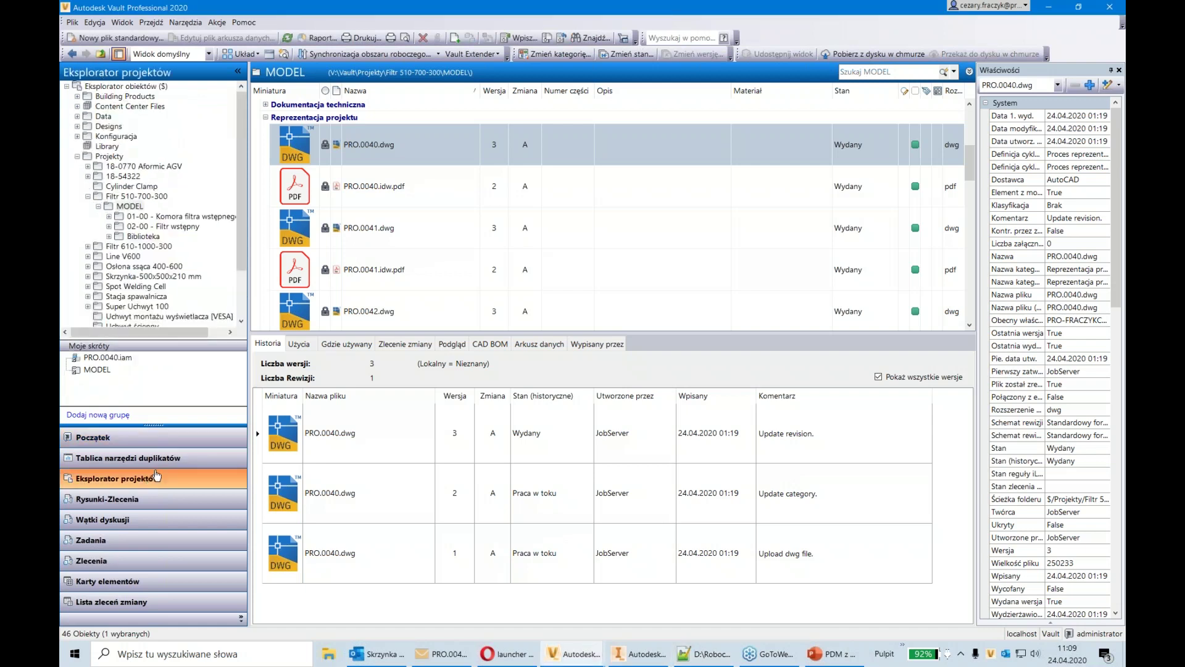
left_click(89, 196)
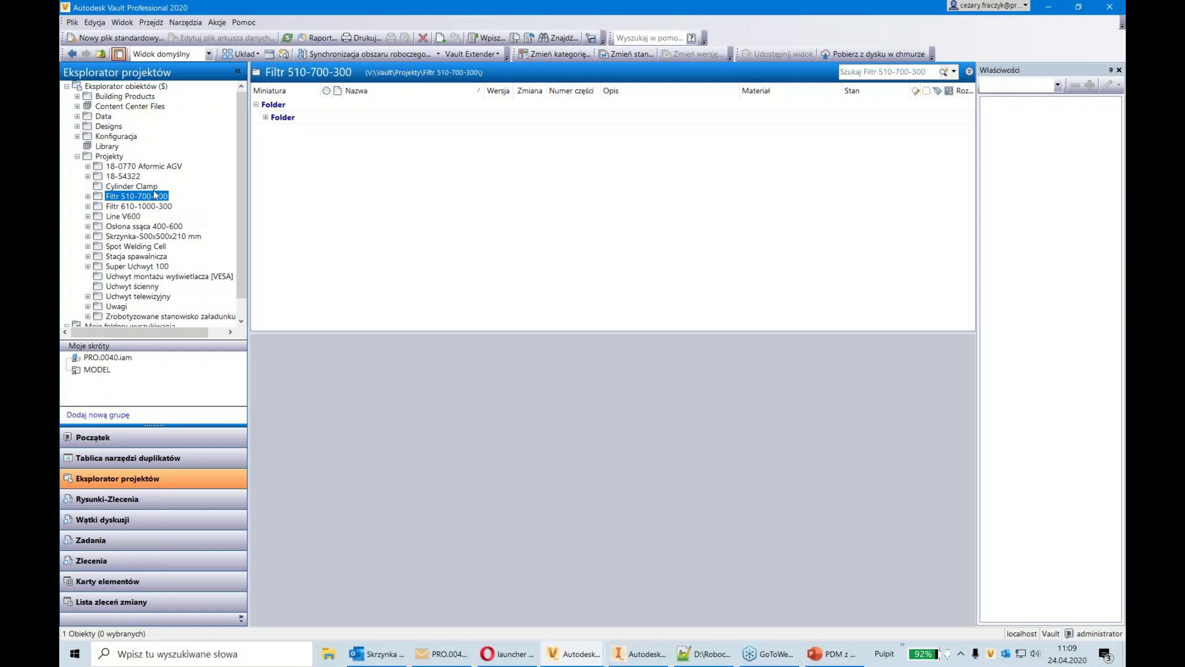
left_click(116, 158)
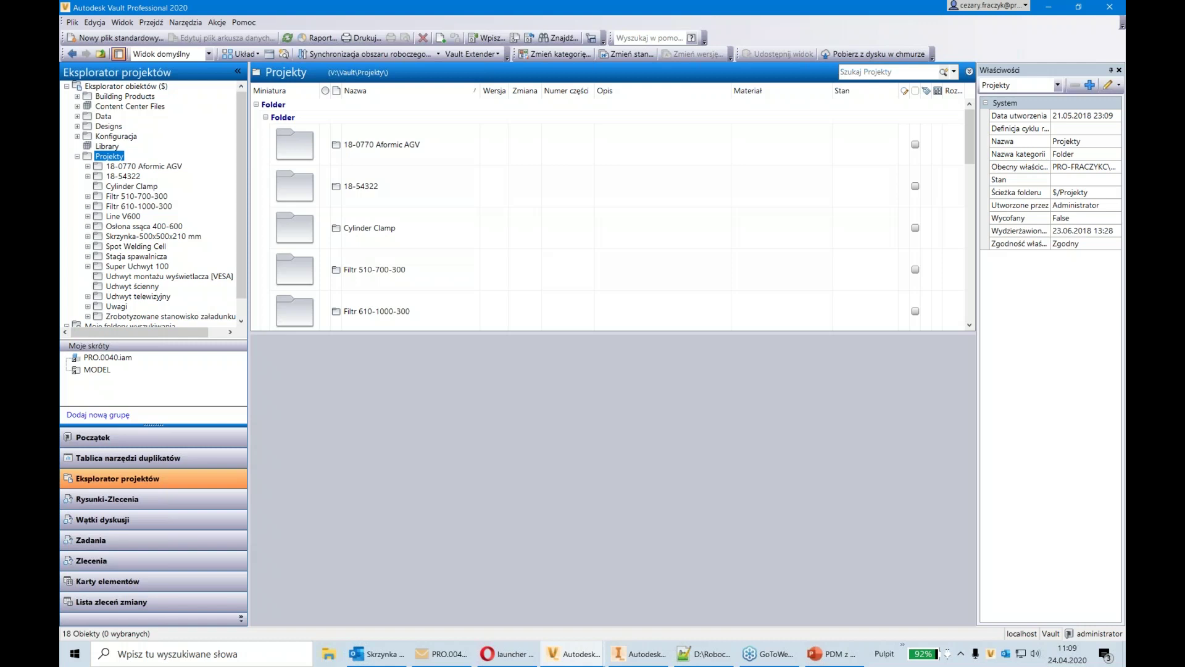
key("shift+F10")
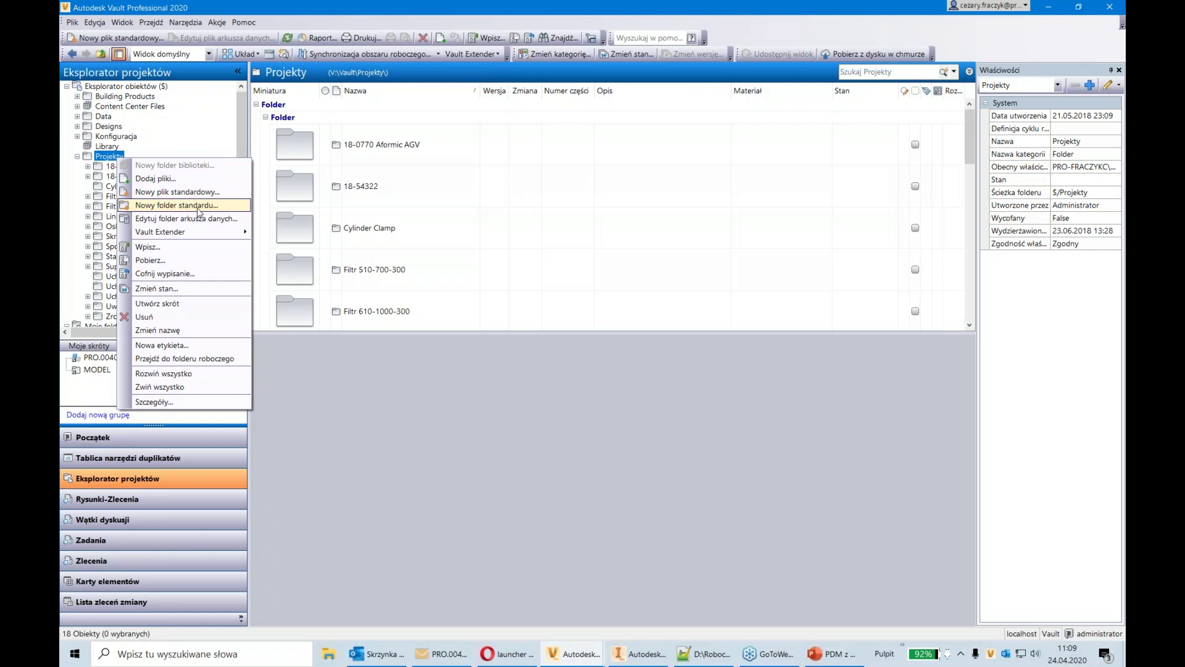
Create the folder 'Filtr 510-800-300' under Projekty using the Szblon podstawowy template
key("Escape")
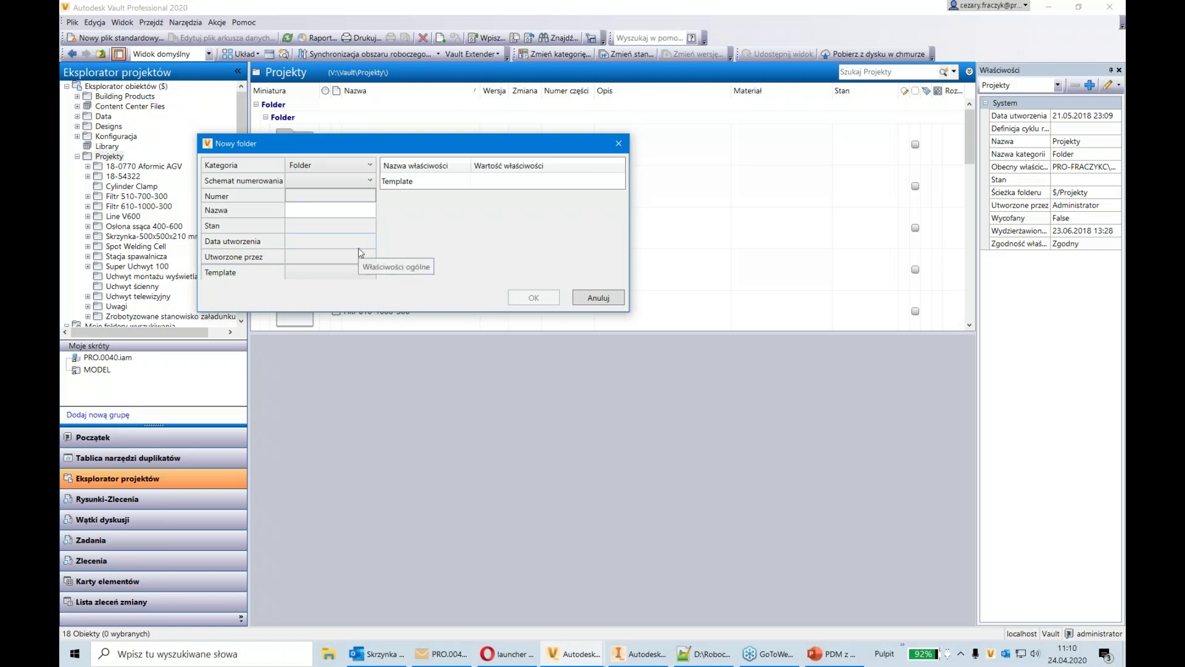
left_click(335, 208)
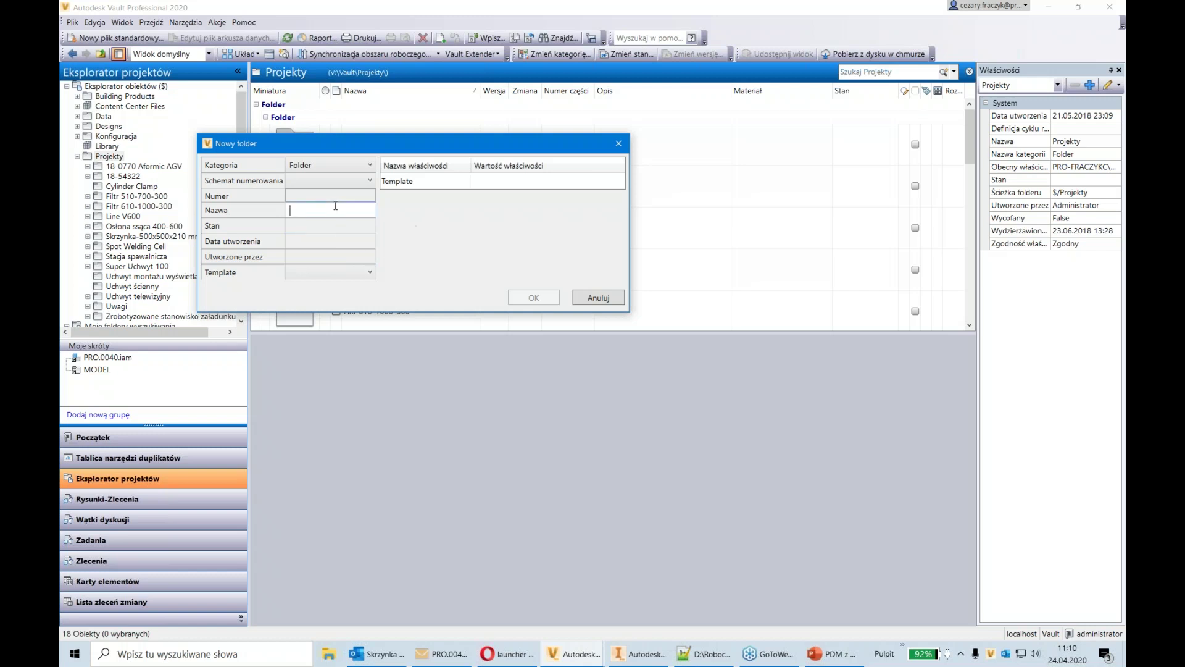
key("ctrl+v")
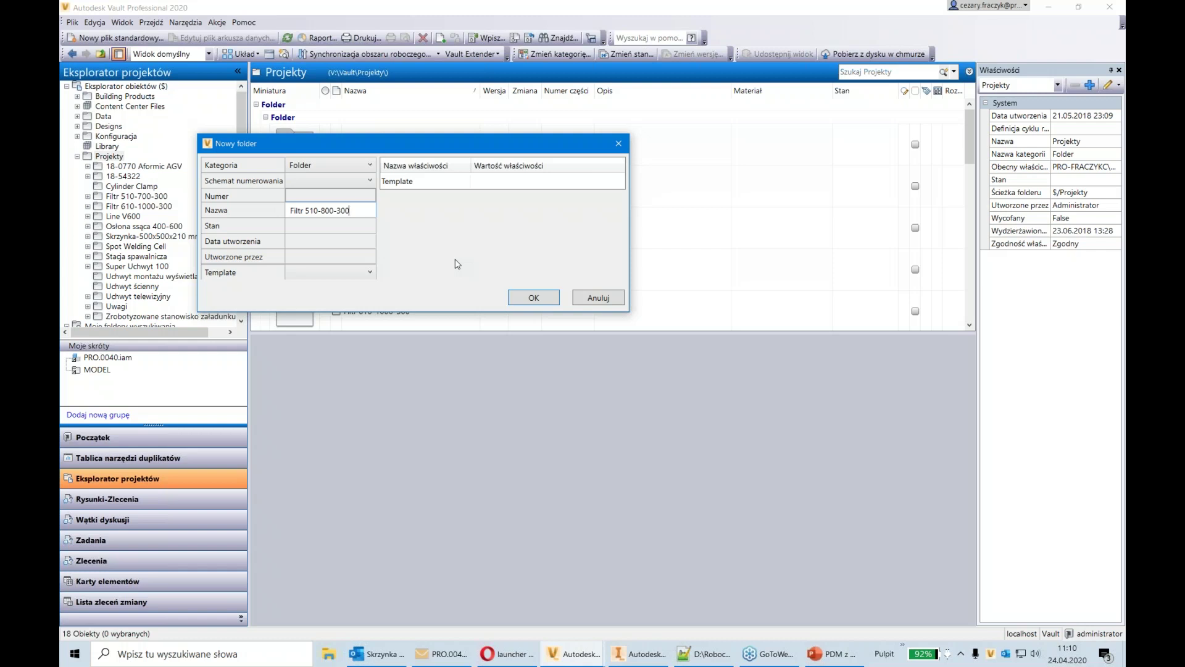
left_click(337, 276)
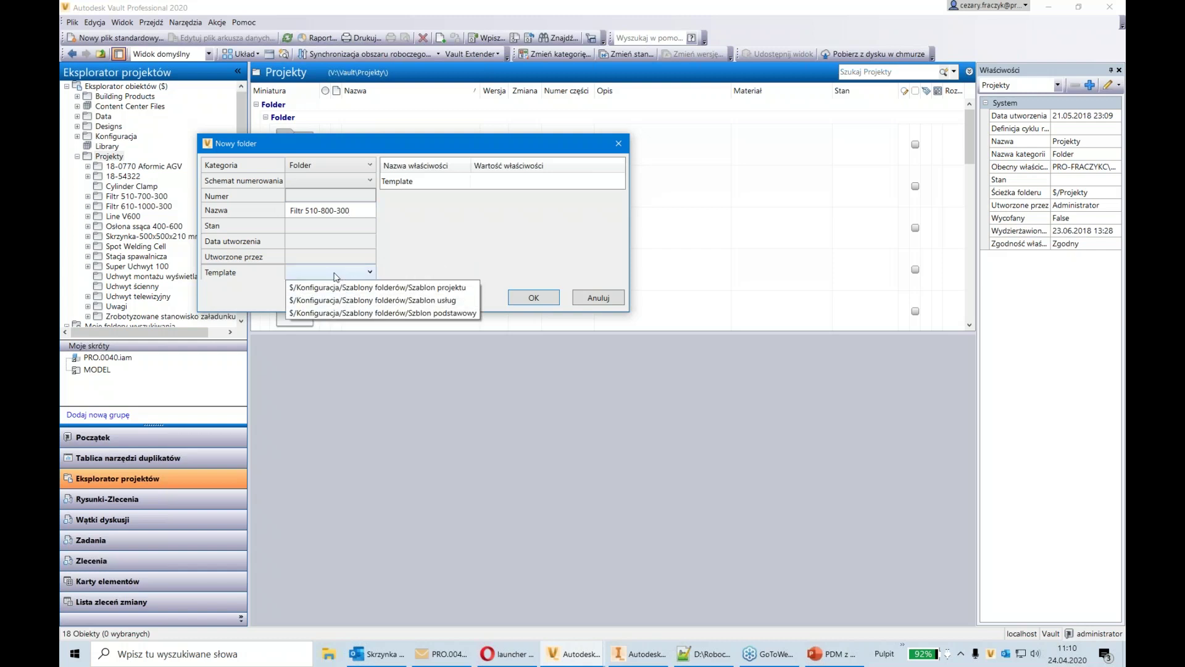
left_click(353, 314)
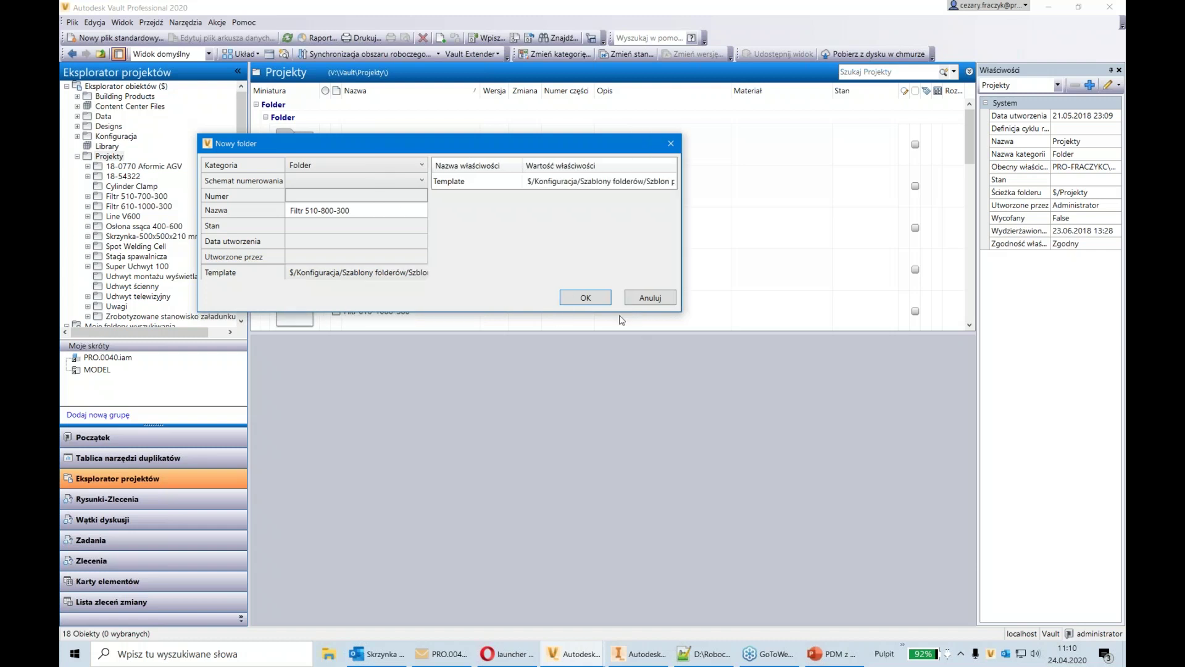
left_click(586, 298)
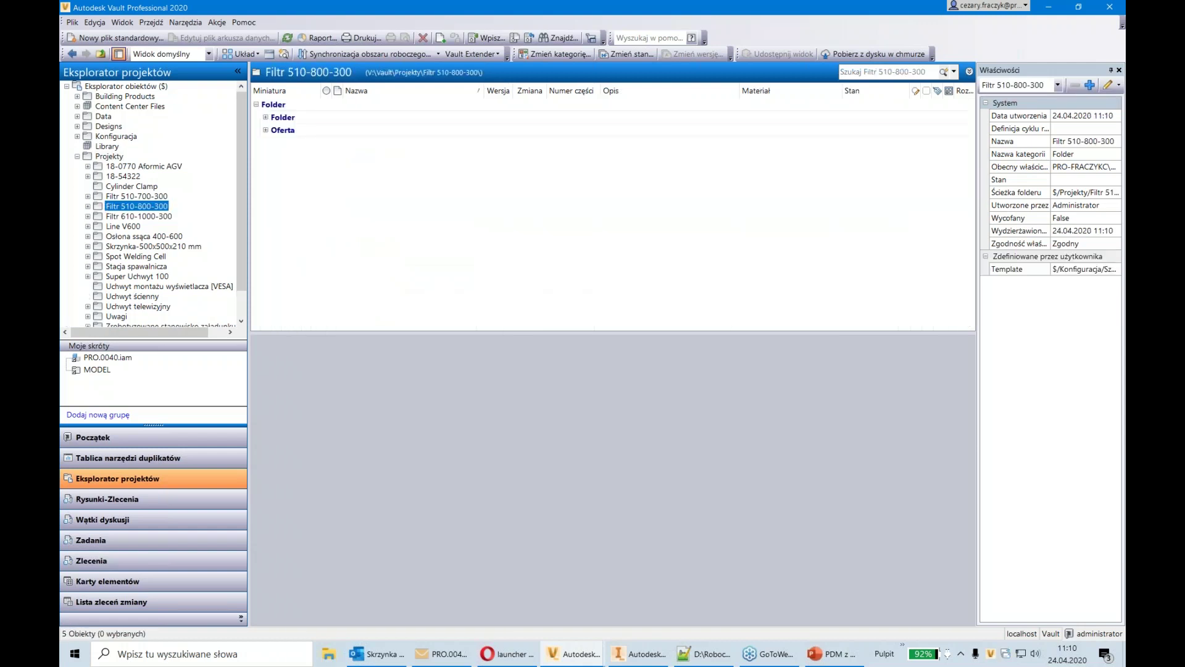
Expand Filtr 510-800-300, browse its Model, Rysunki and Dane wejściowe subfolders, then head back toward Outlook
left_click(88, 206)
scroll(204, 243, "down", 1)
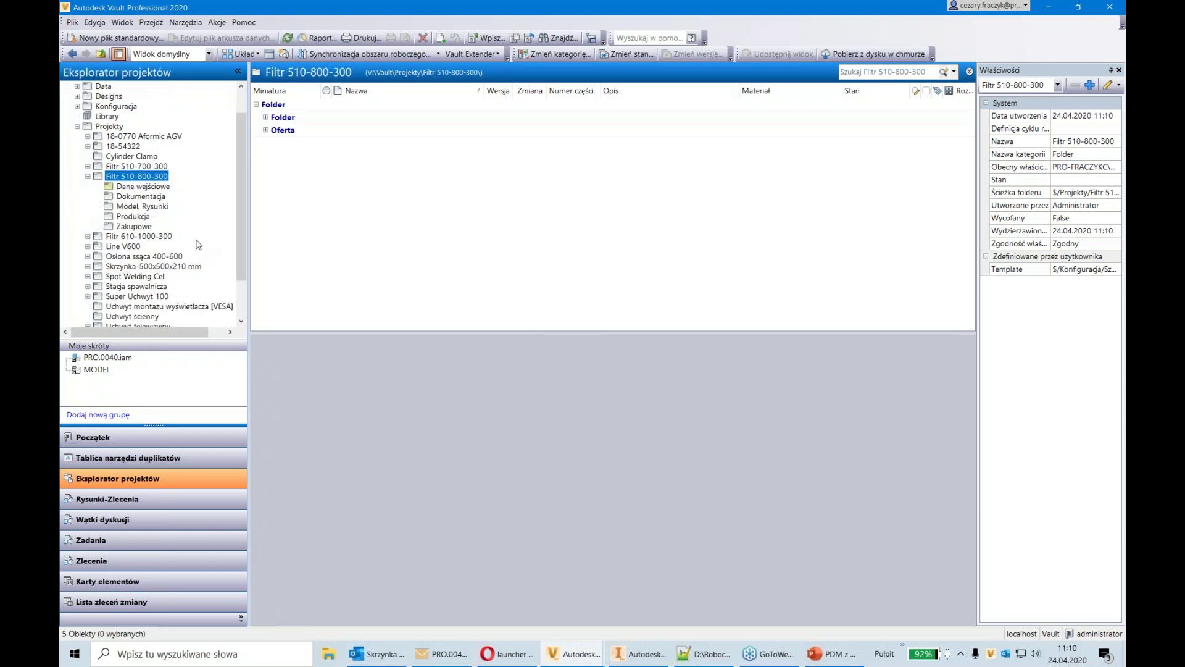
left_click(158, 208)
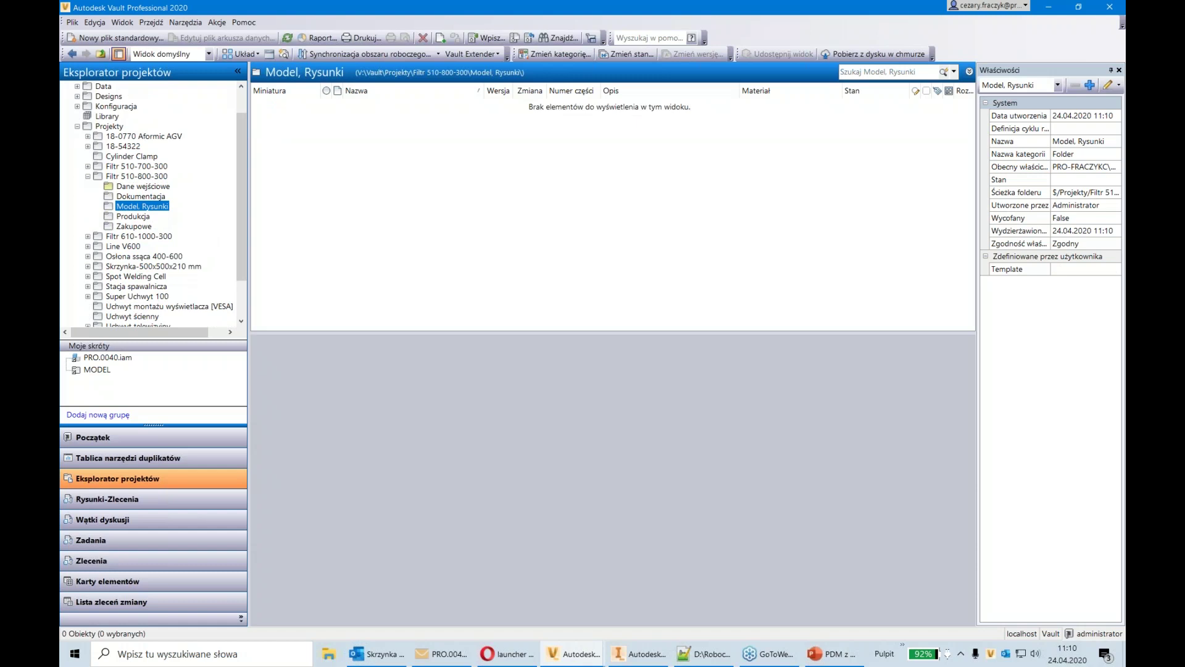
left_click(163, 187)
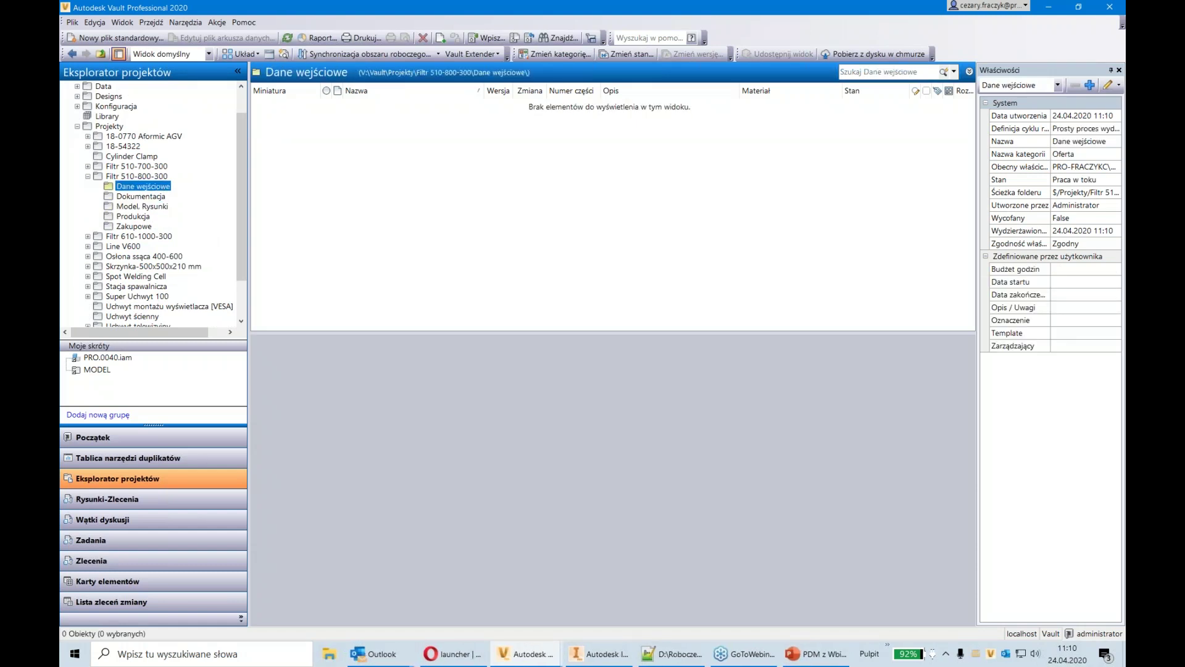
left_click(163, 176)
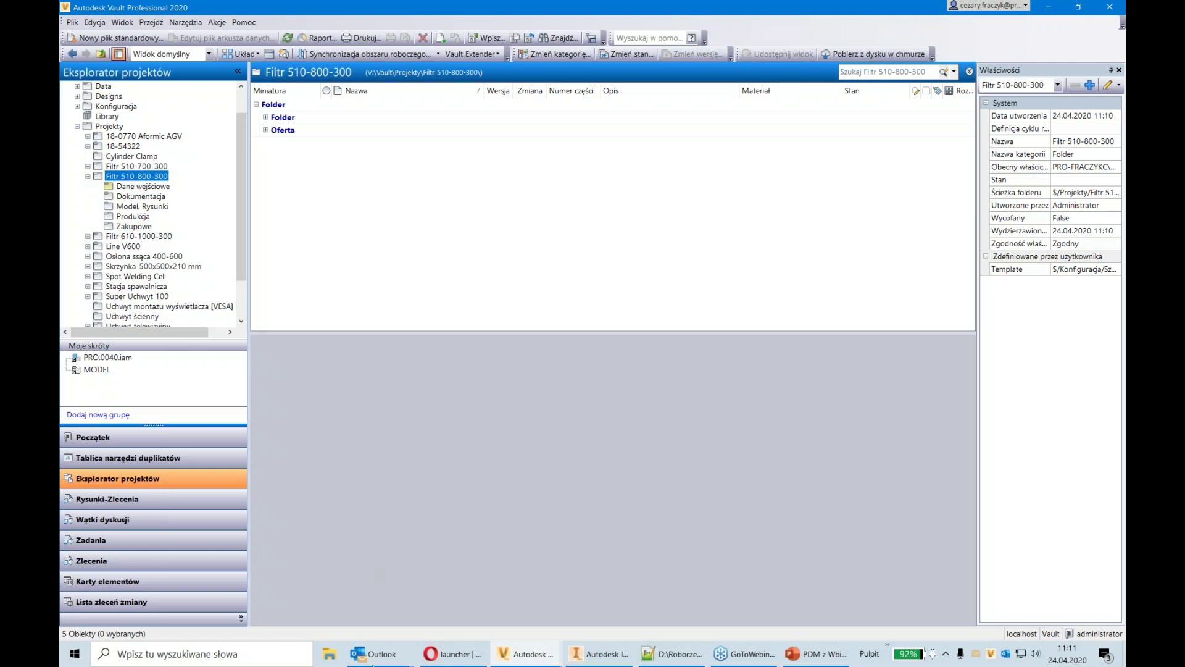
mouse_move(474, 658)
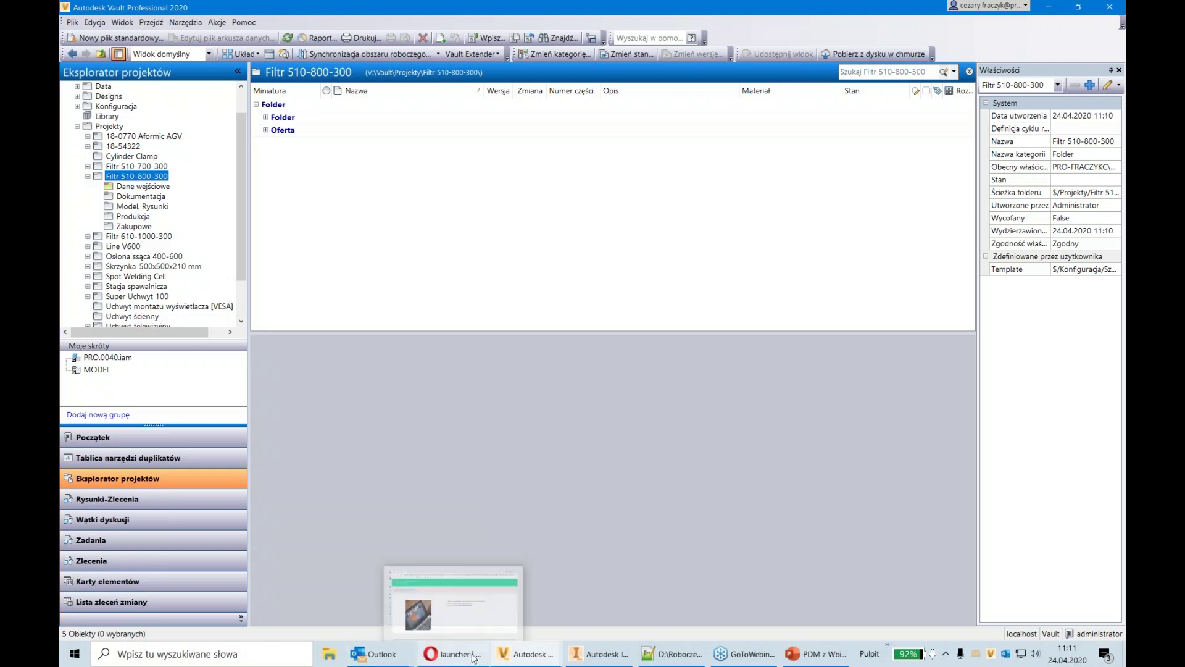
left_click(509, 659)
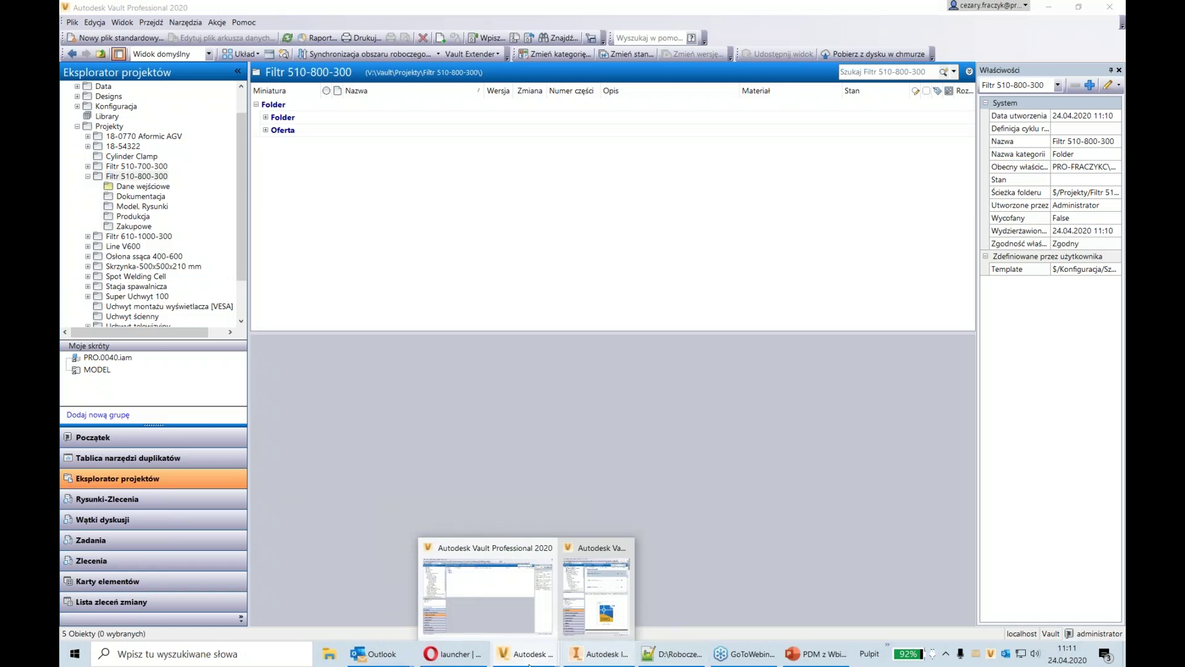
Return to the PRO.0040 message in Outlook and show the Autodesk Vault add-in ribbon
mouse_move(388, 663)
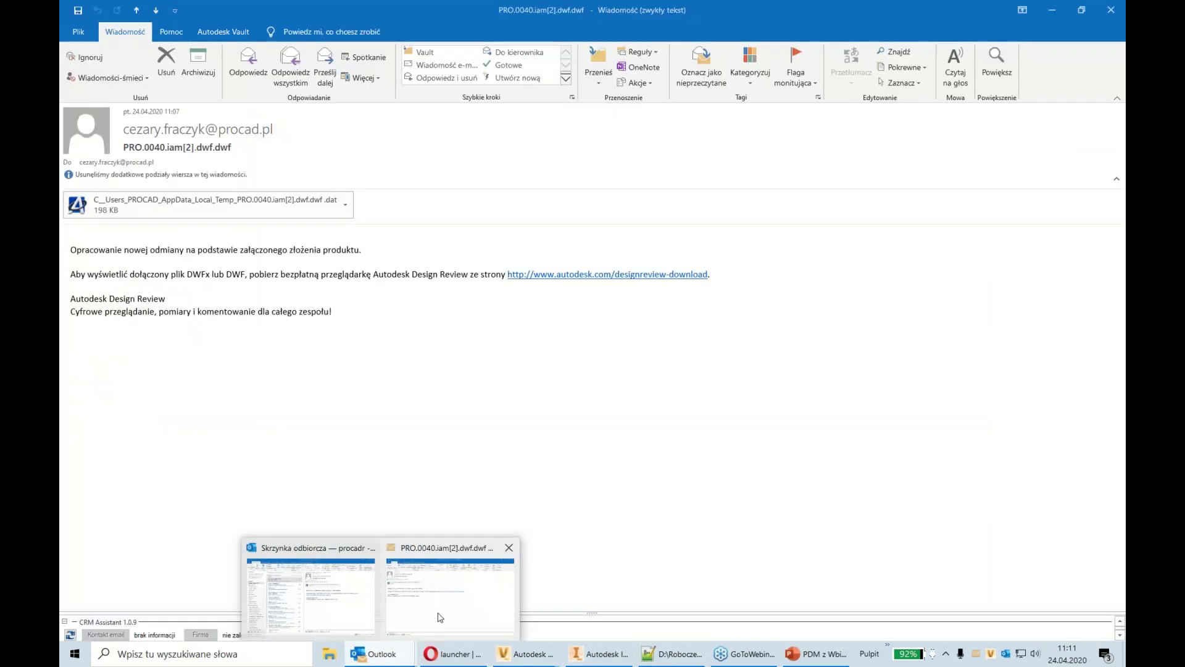
left_click(437, 614)
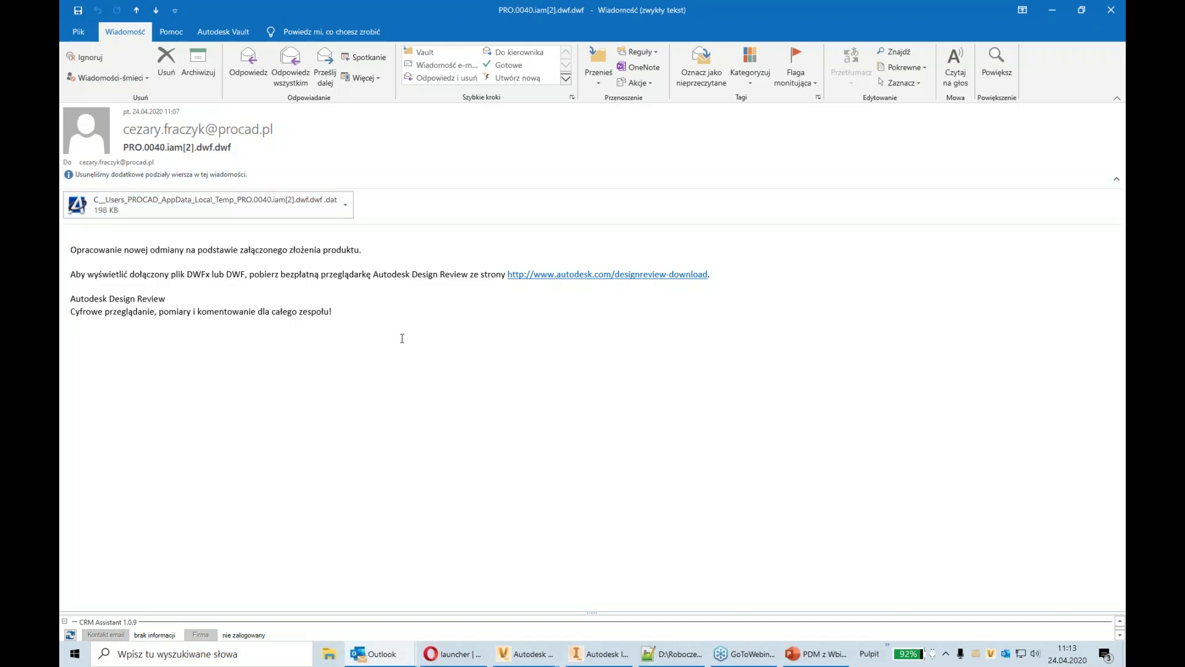
left_click(239, 32)
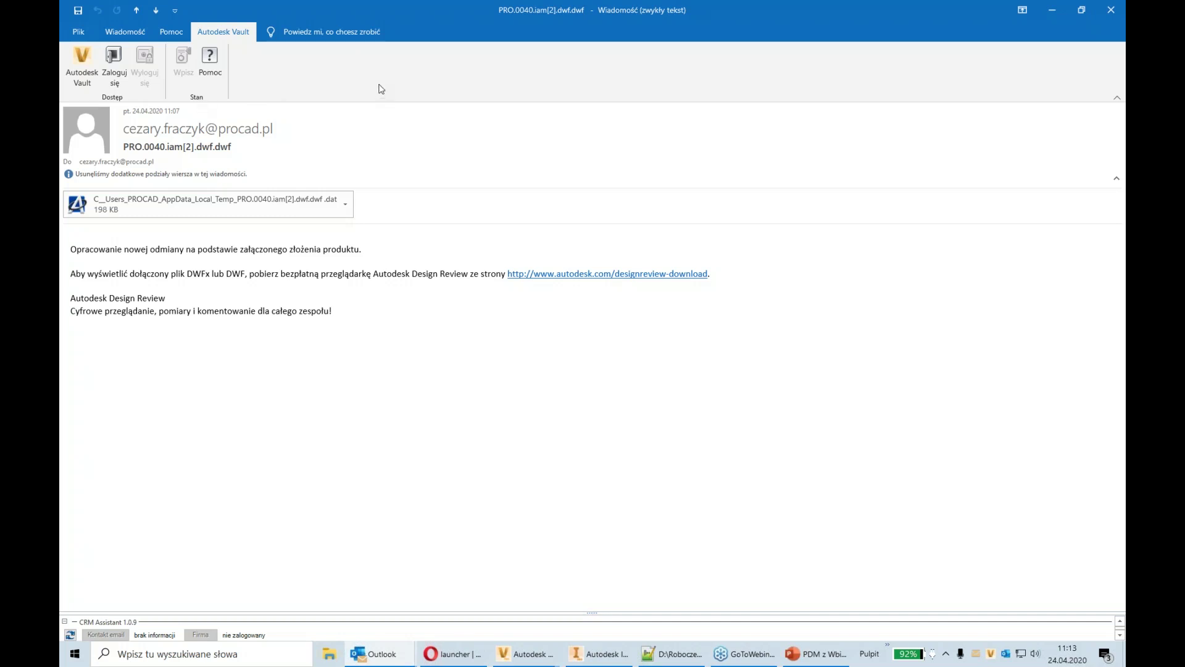
Sign in to Vault from the Outlook add-in with the user's login
left_click(115, 68)
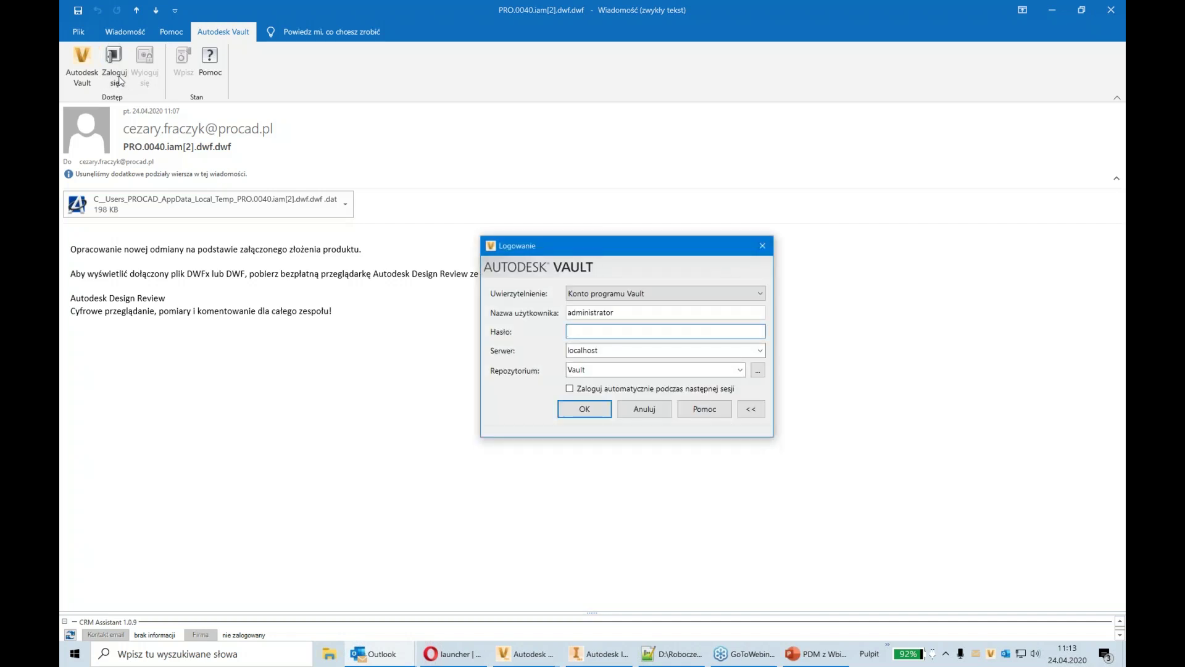
type("adm")
left_click(603, 415)
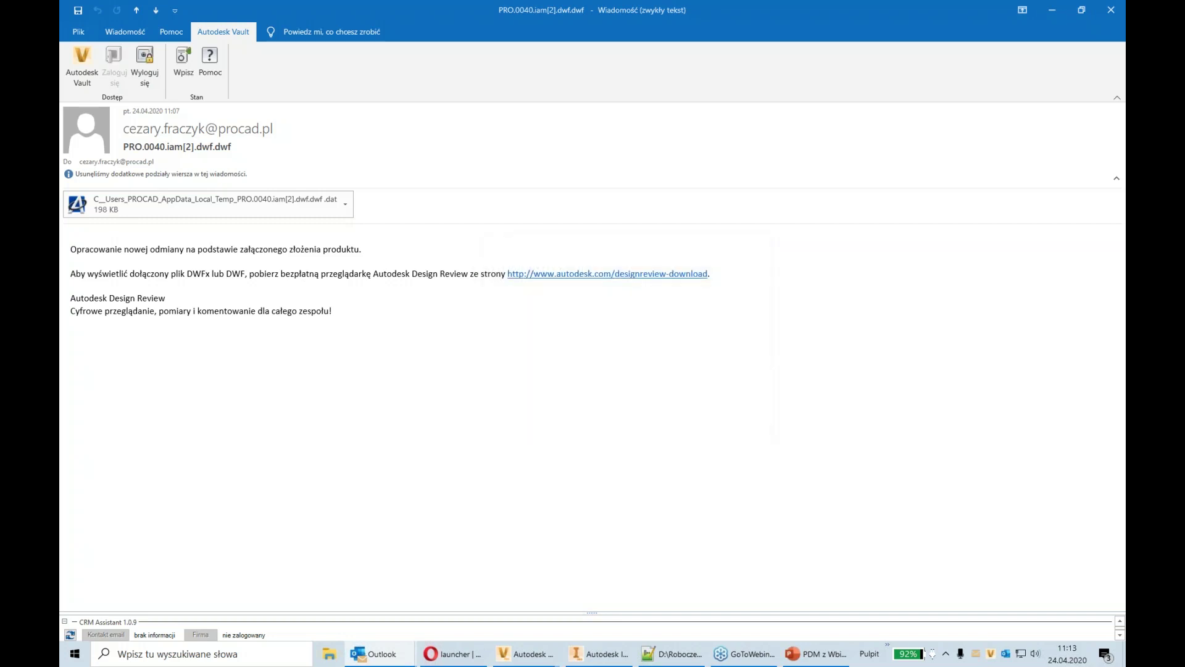
Check the email and its DWF attachment into Projekty/Filtr 510-800-300/Dane wejściowe
left_click(179, 76)
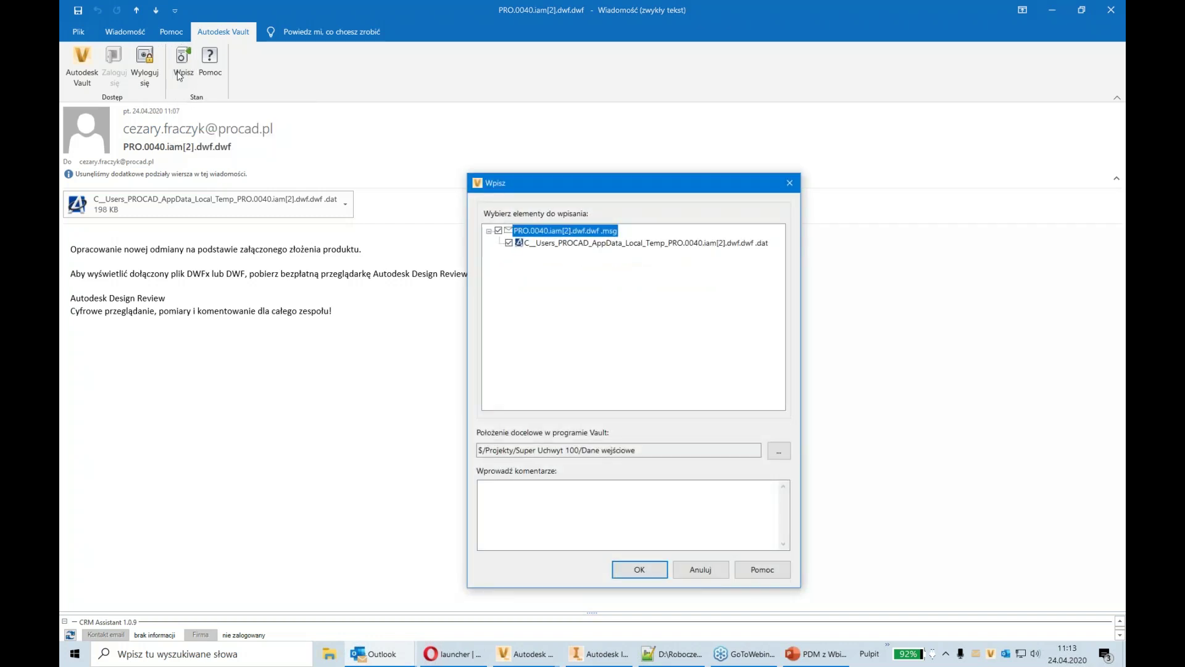
left_click(777, 453)
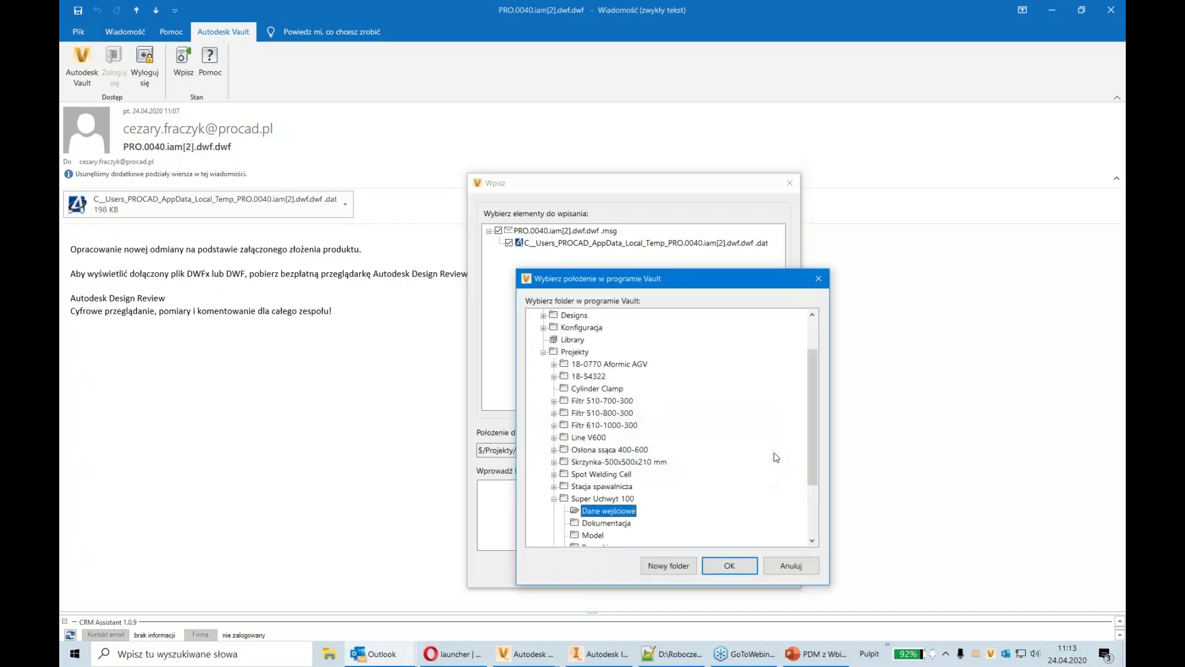
scroll(754, 452, "down", 2)
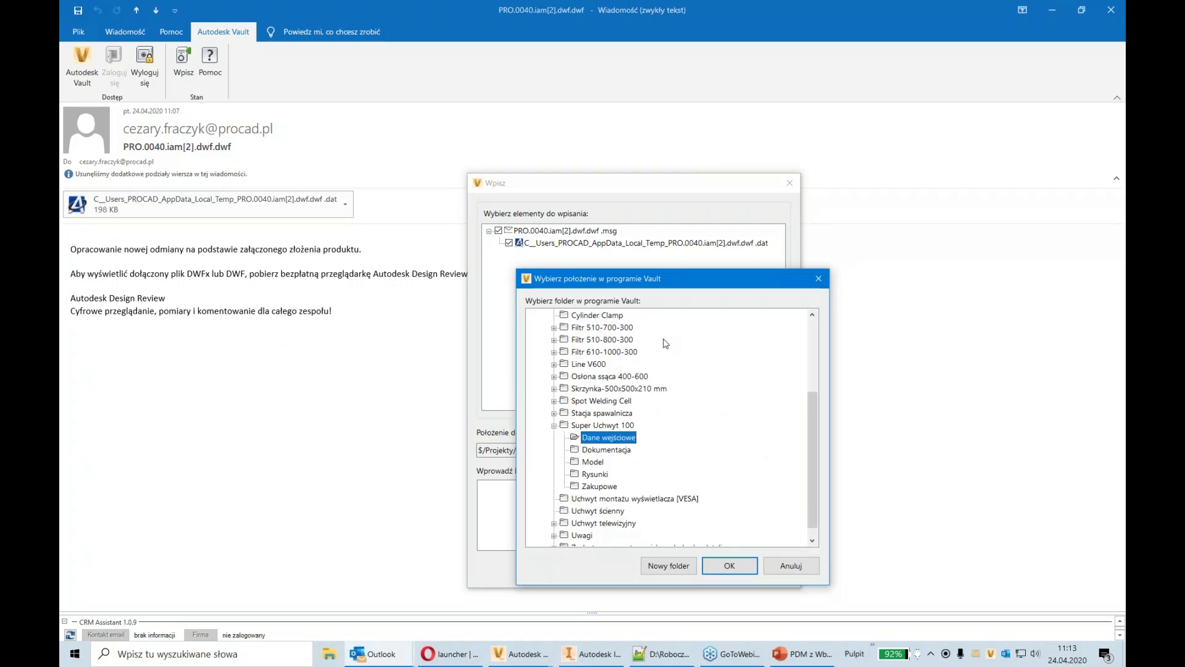
left_click(554, 425)
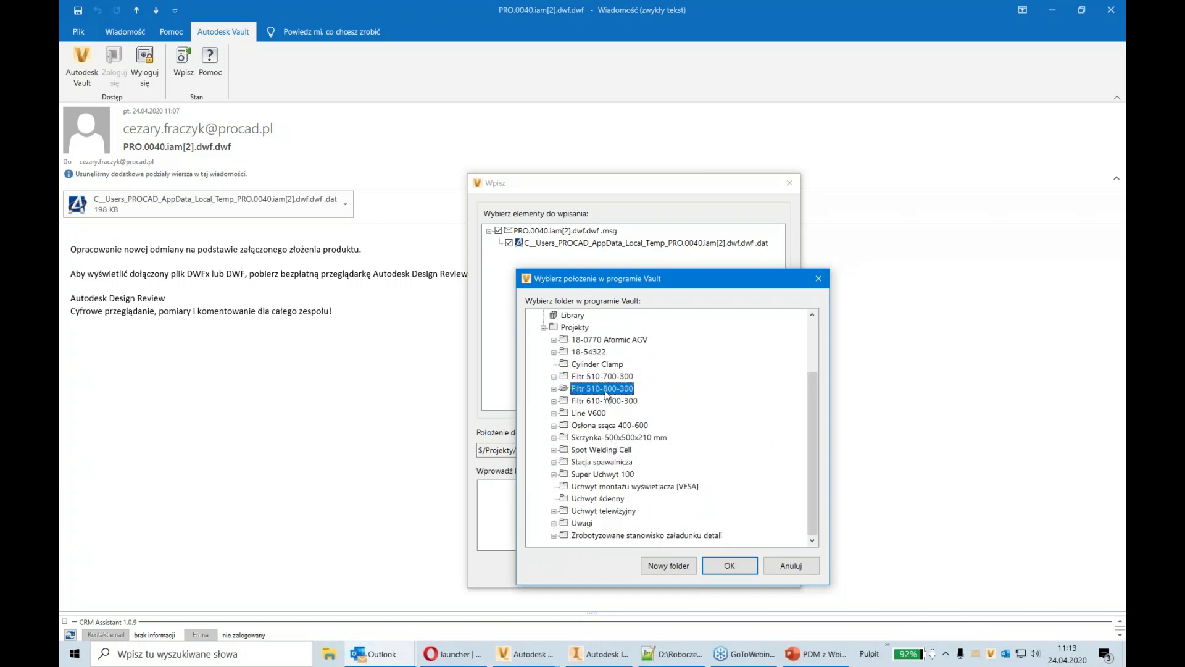
left_click(554, 388)
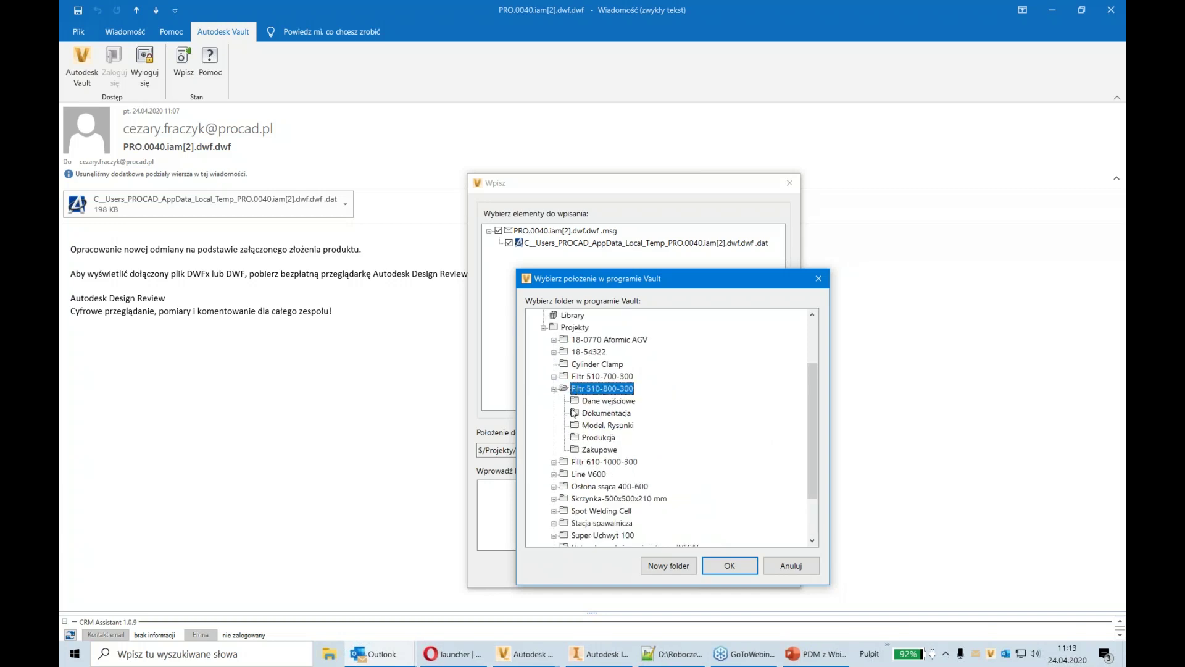
left_click(598, 403)
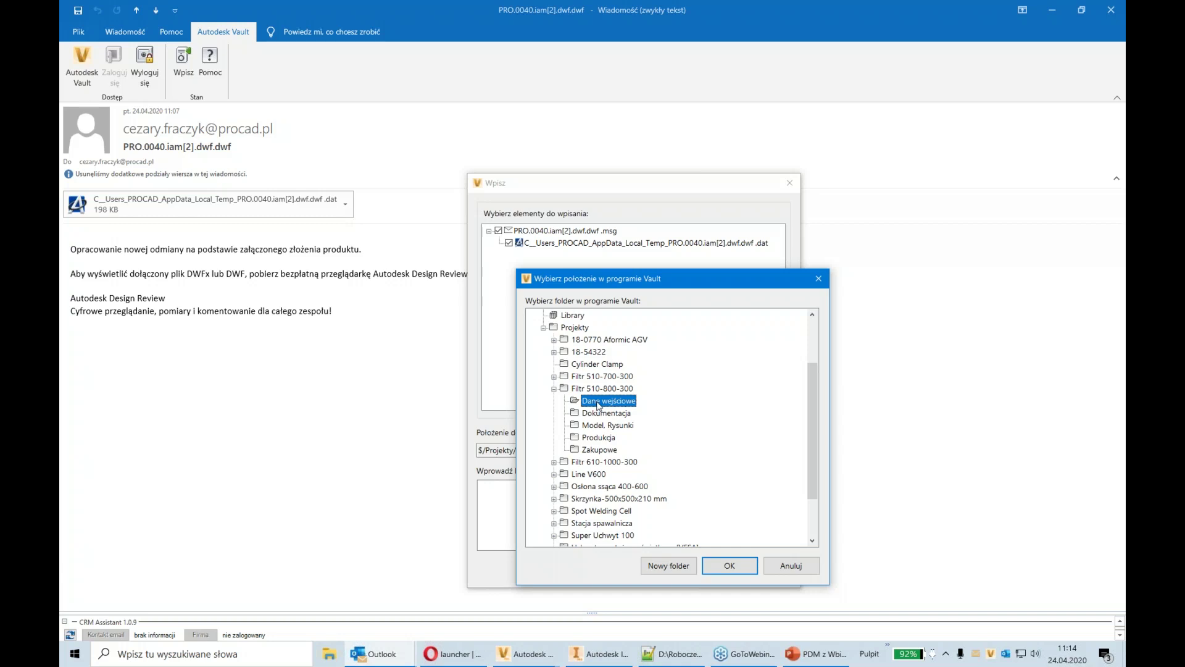
left_click(737, 571)
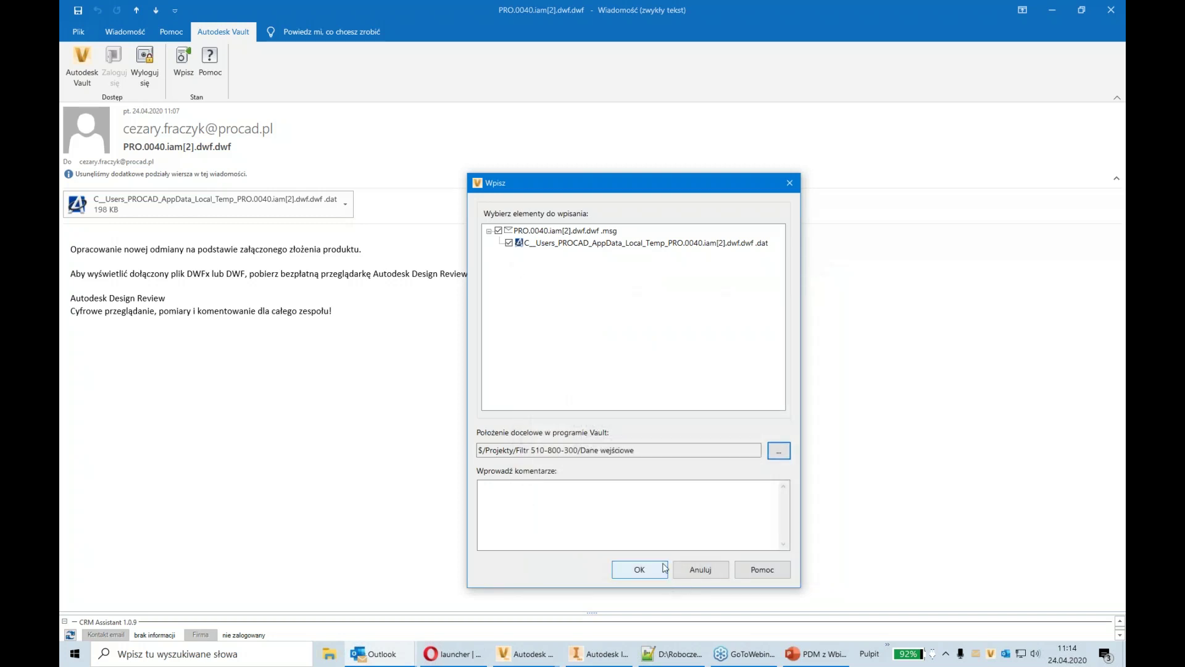
left_click(640, 569)
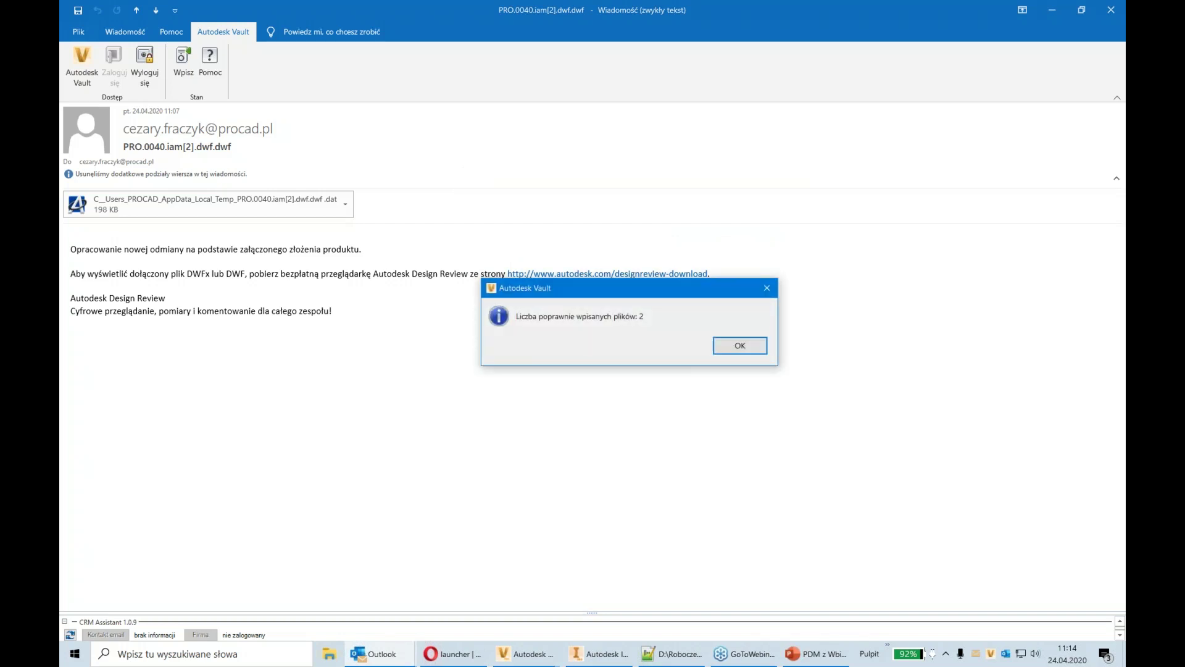
left_click(762, 347)
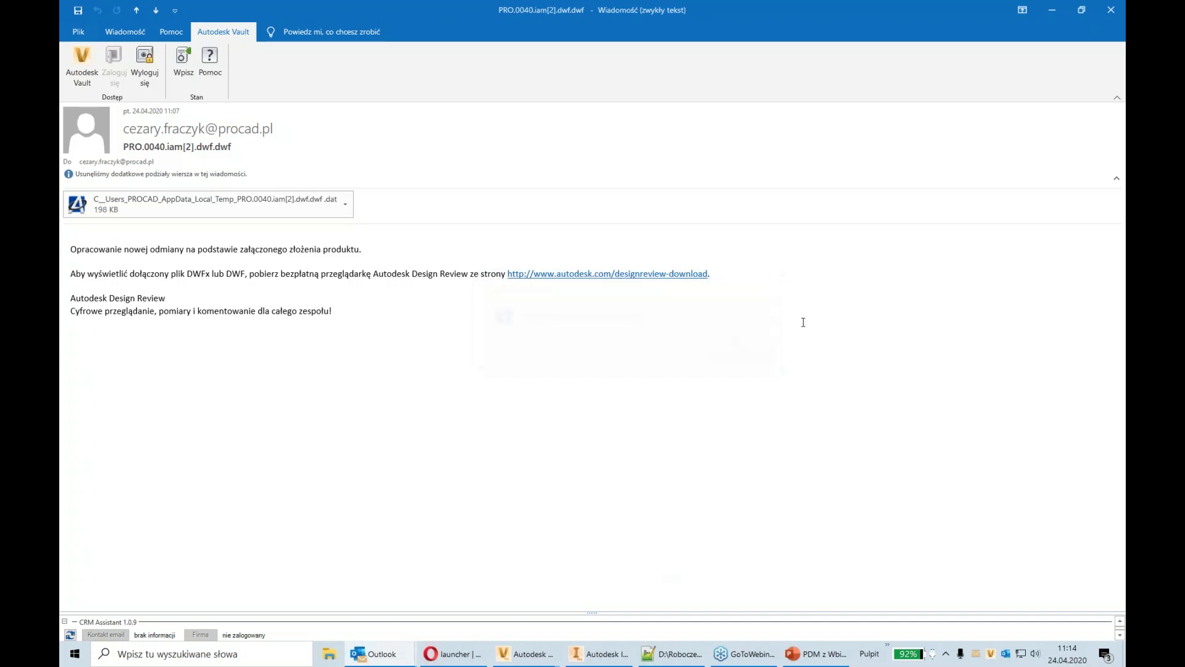
Close Outlook, open Dane wejściowe and show the email's Użycia entry with its linked DWF attachment
left_click(1122, 10)
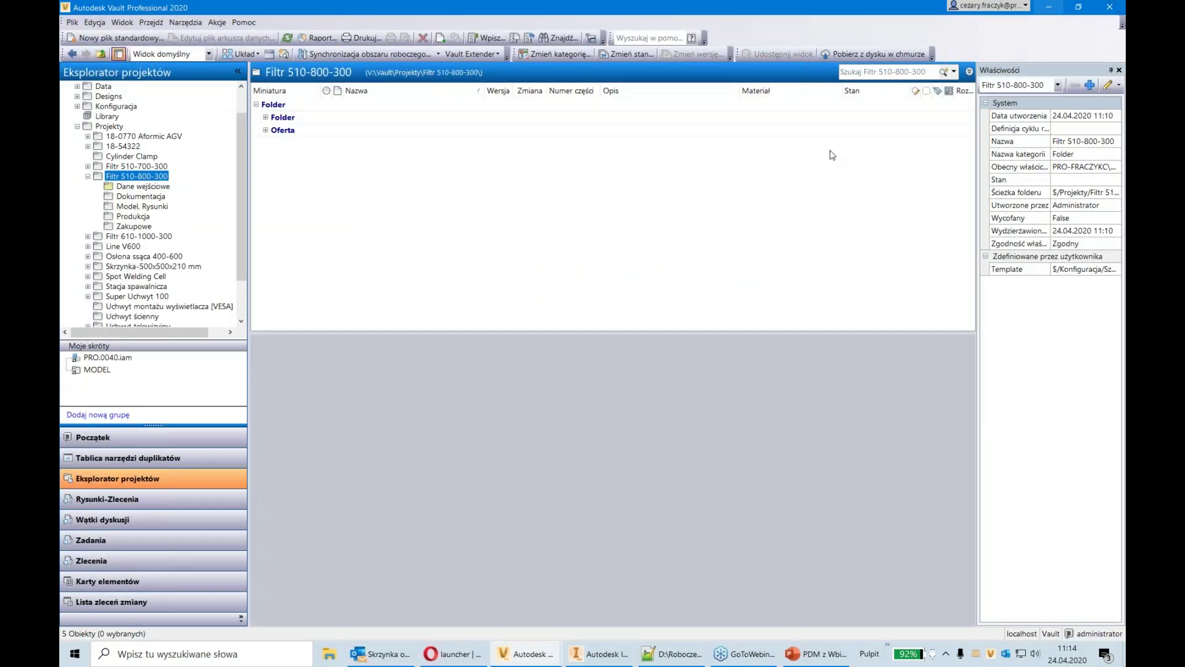
left_click(155, 186)
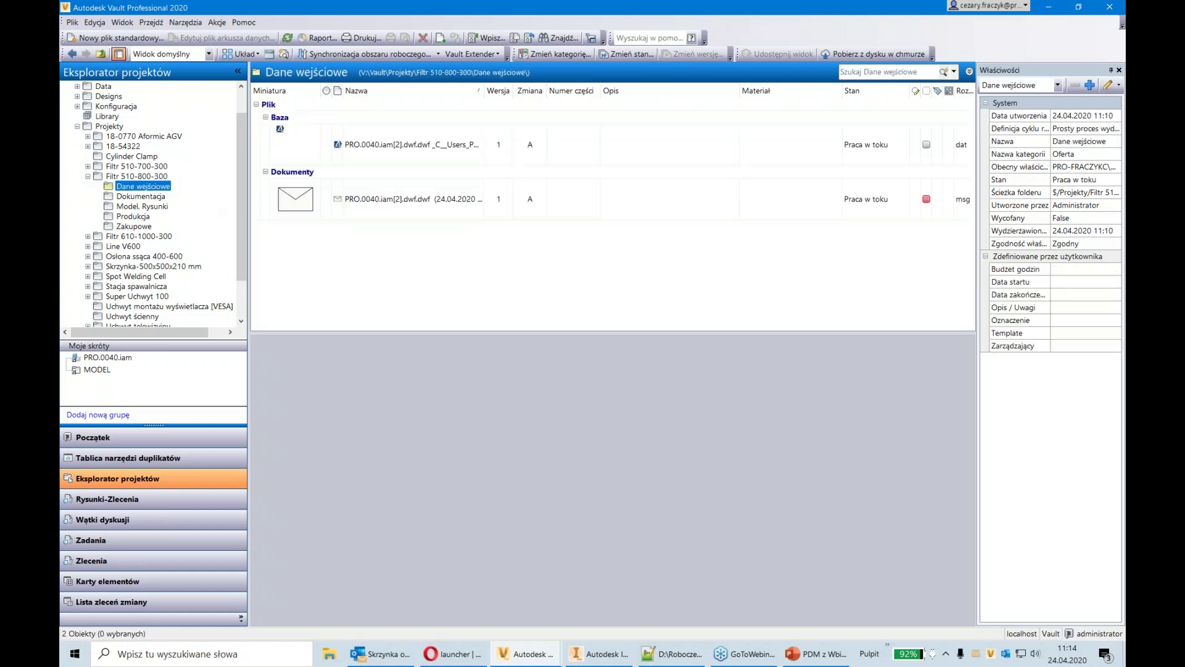
left_click(396, 197)
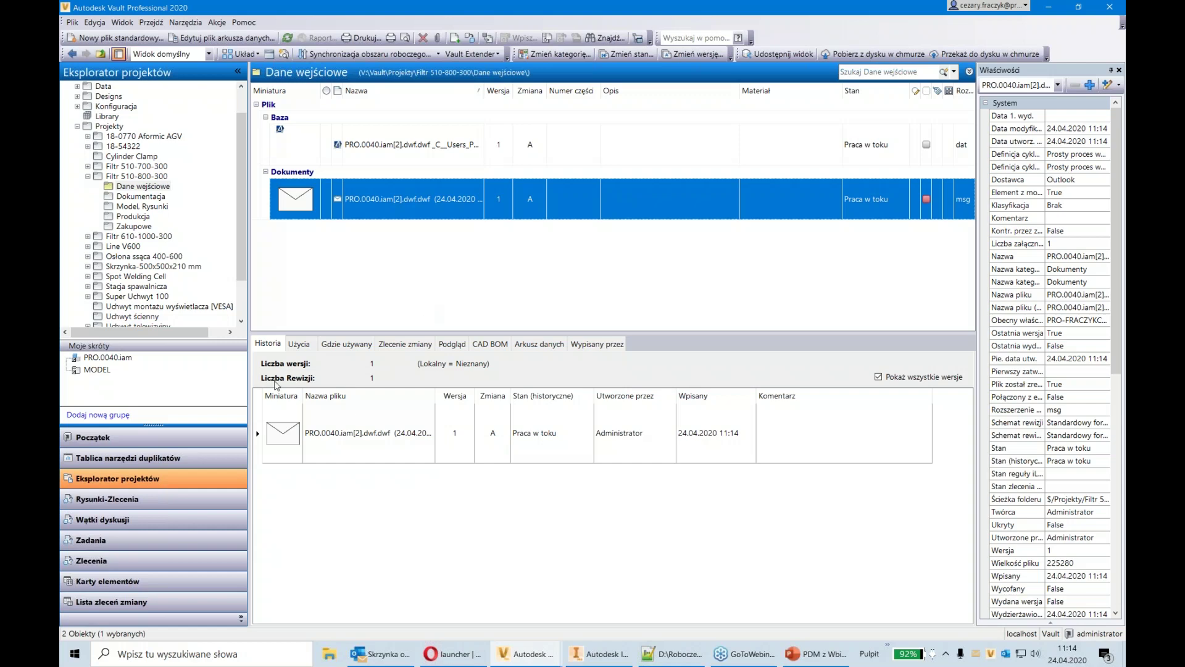
left_click(299, 344)
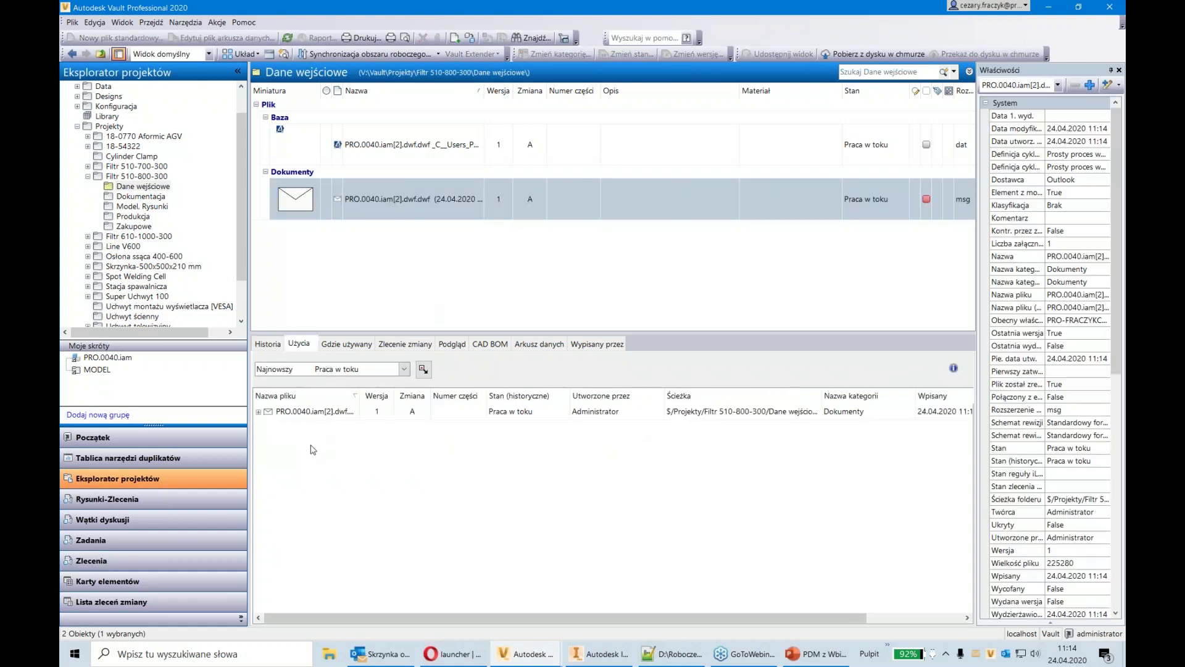
left_click(259, 411)
left_click(269, 429)
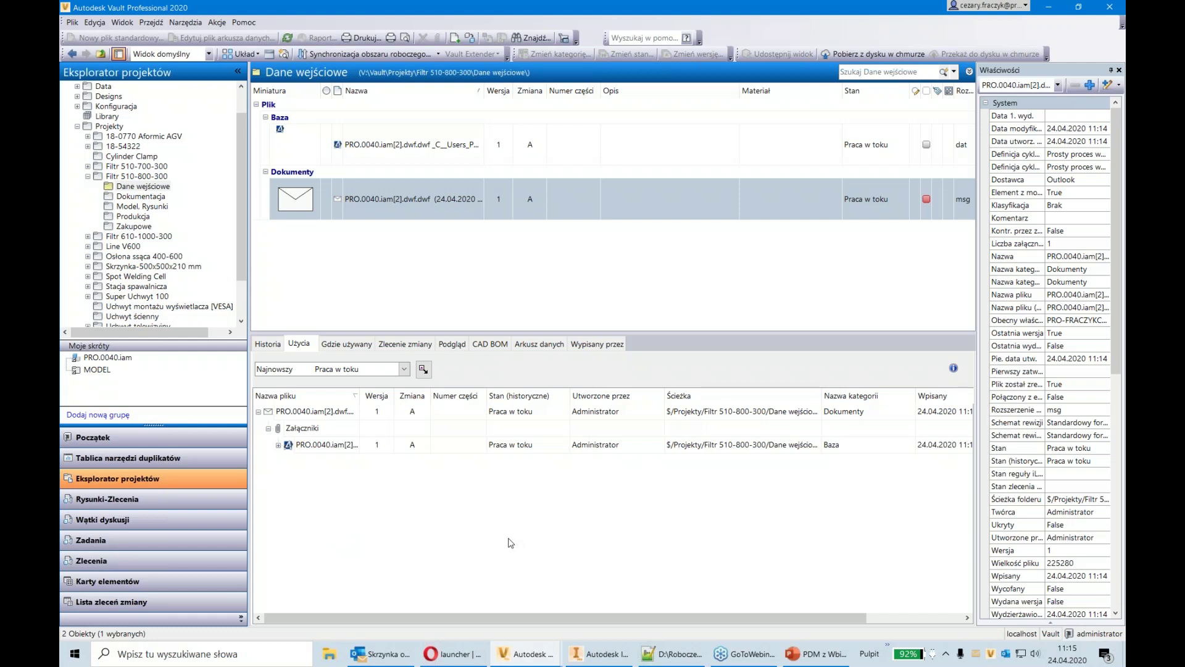
Show the Podgląd panel previewing the PRO.0040 email's sent date, attachment and body text
left_click(452, 346)
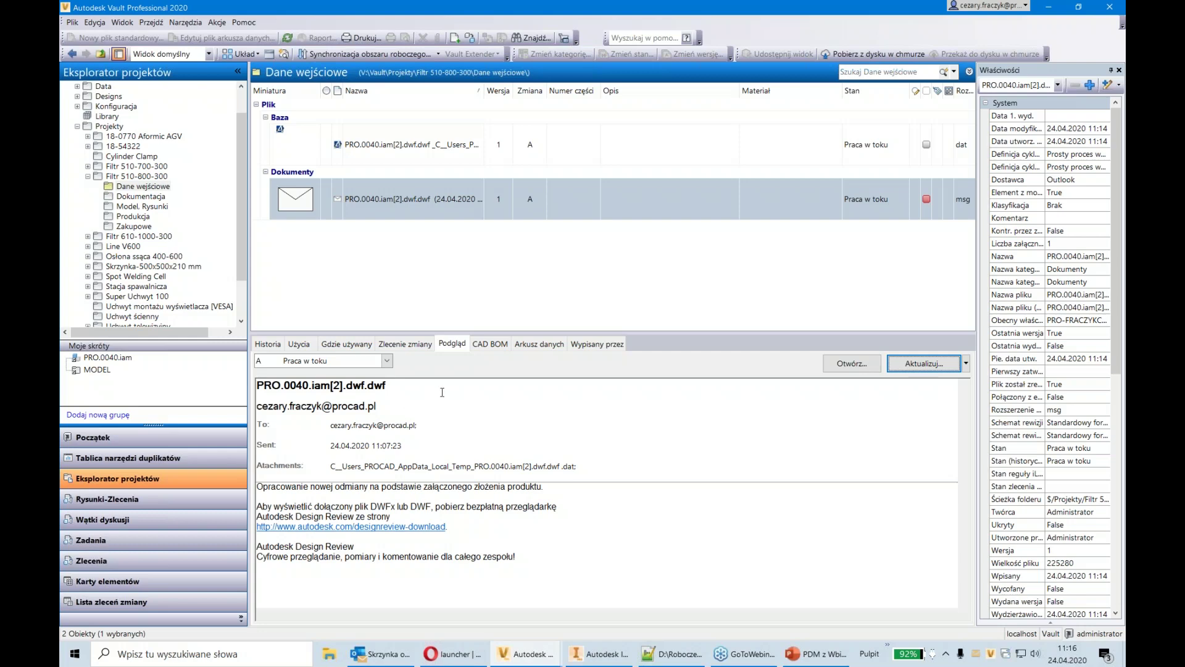
left_click(436, 216)
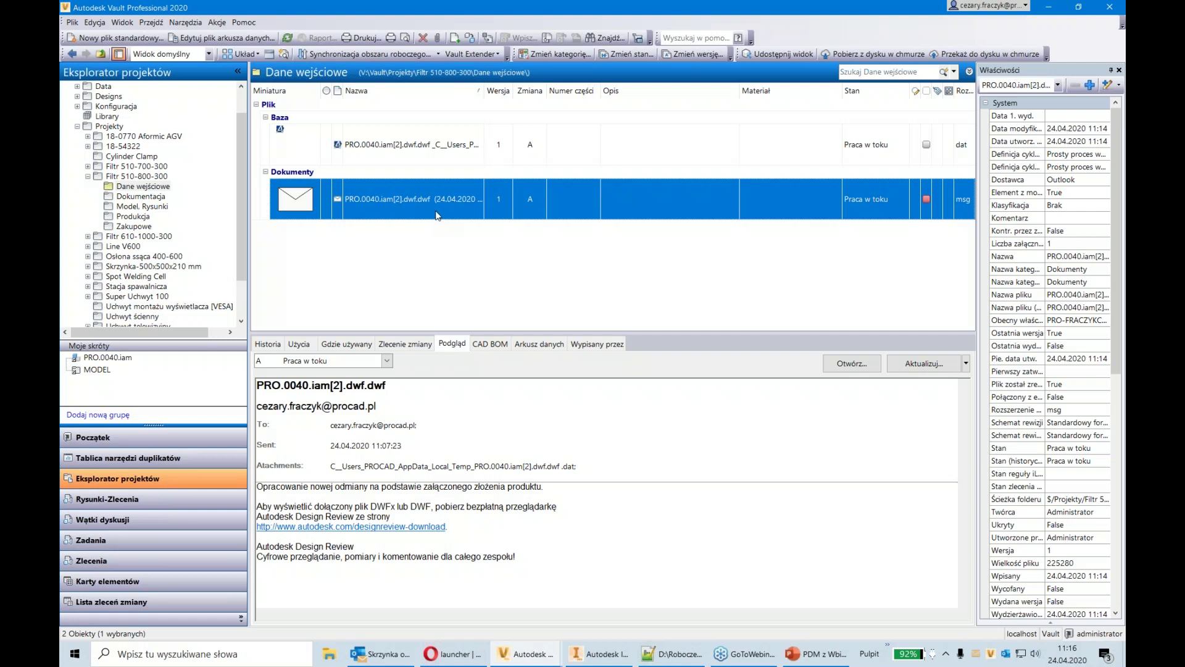
Add the checked-in email to a new change order via Dodaj do zlecenia zmiany > Do nowego
right_click(436, 215)
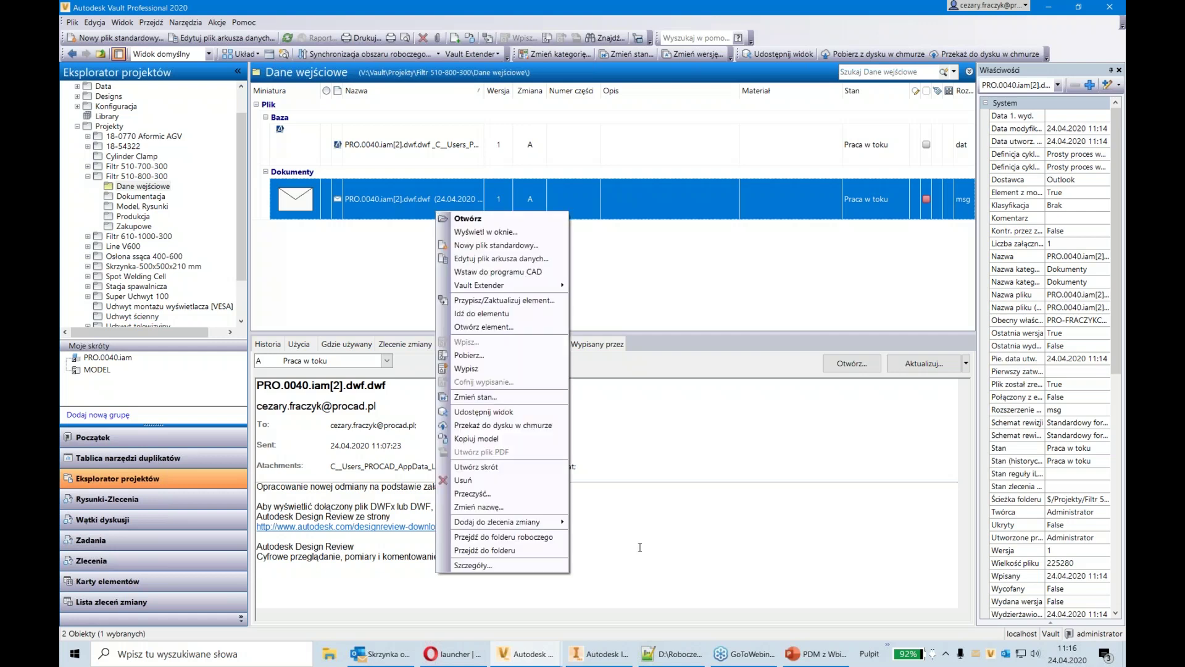
mouse_move(532, 528)
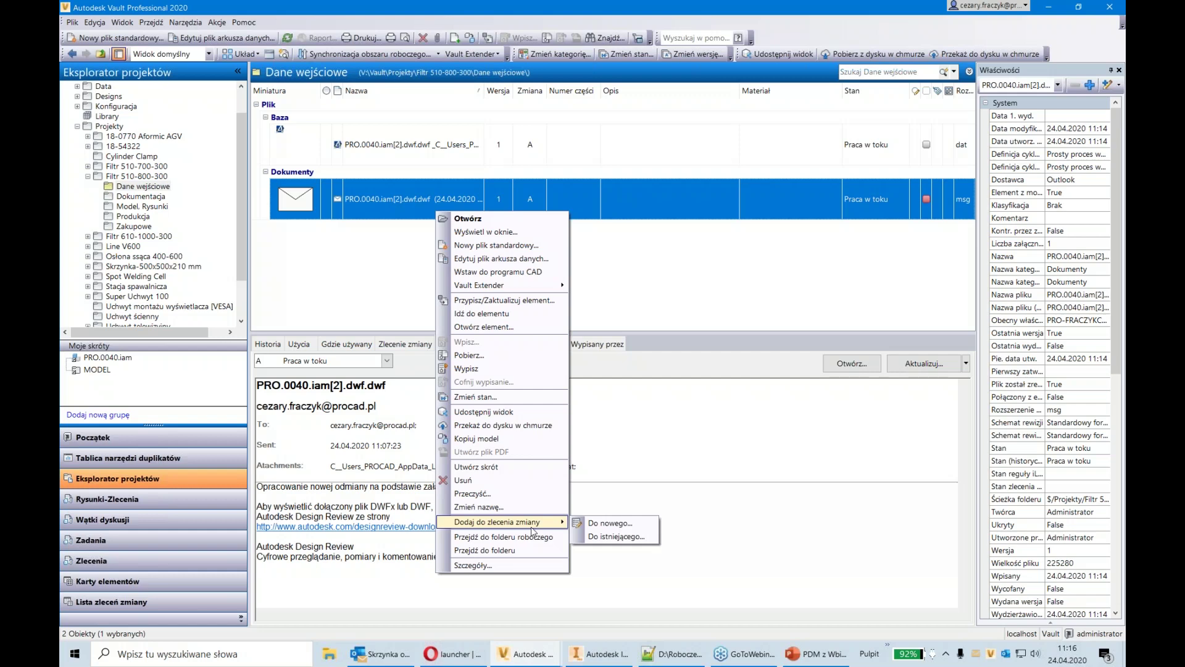
left_click(610, 523)
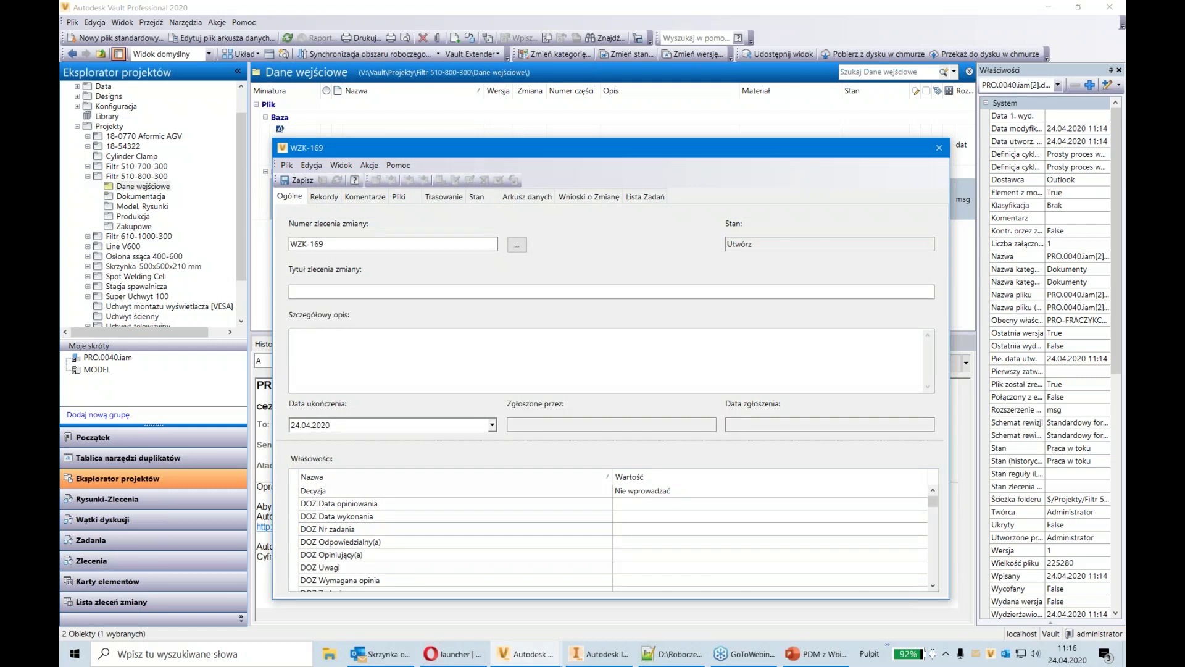
Review WZK-169's state diagram, then widen the Rola trasowania column on its Trasowanie tab
left_click(476, 196)
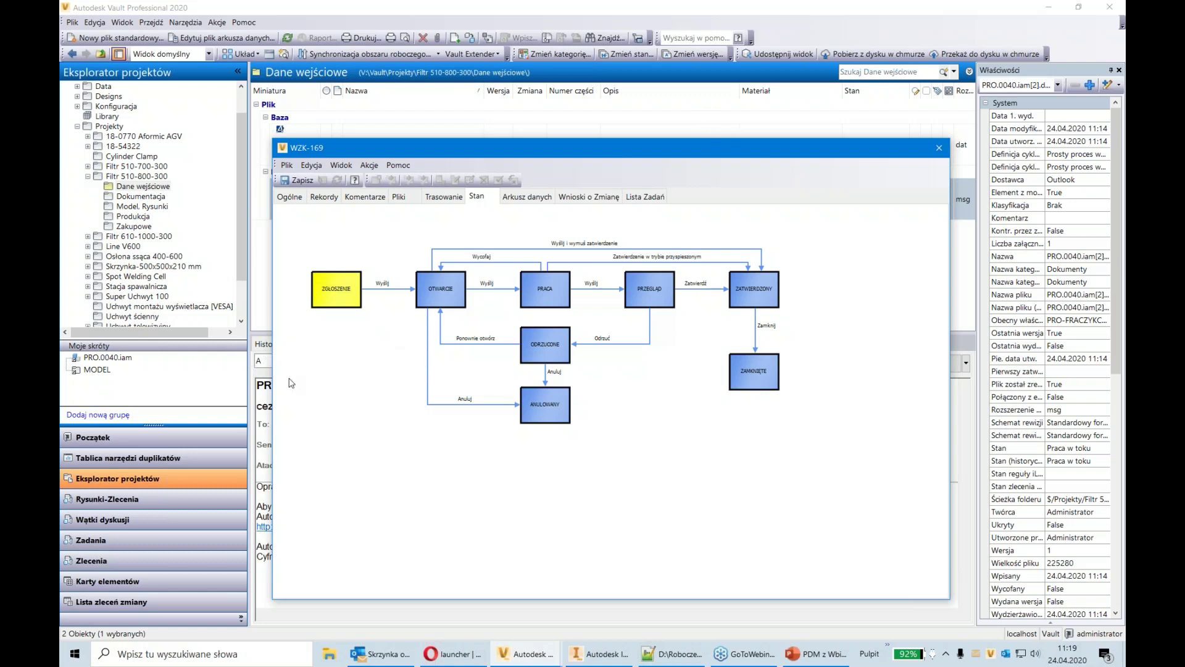
left_click(302, 198)
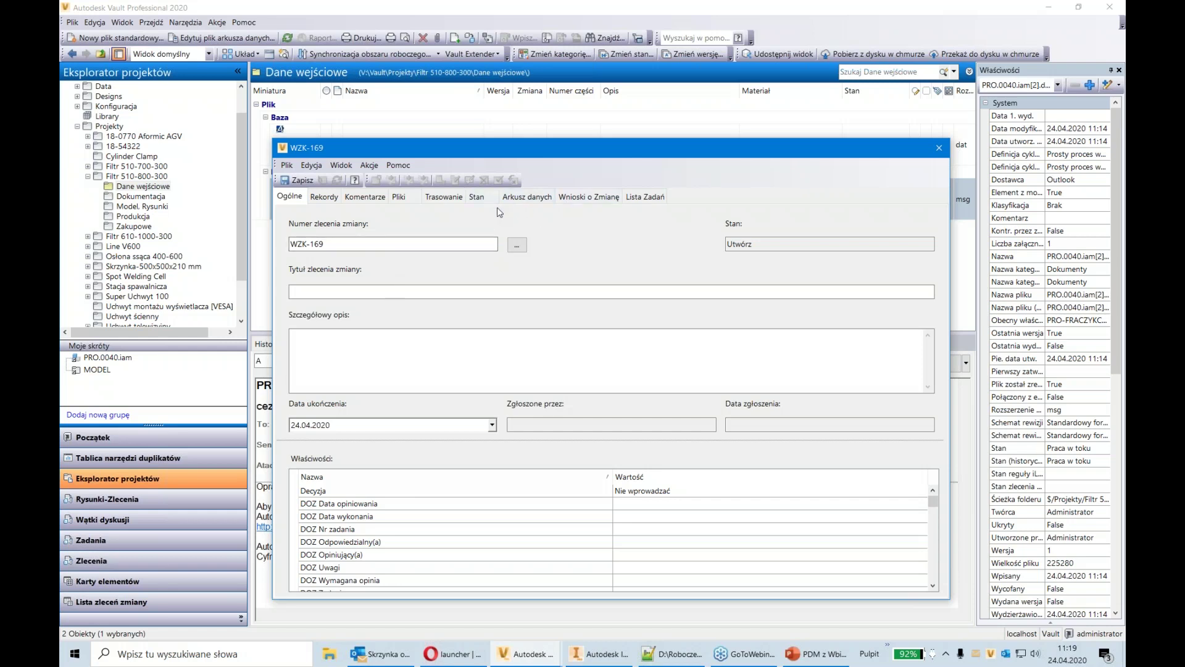
left_click(444, 196)
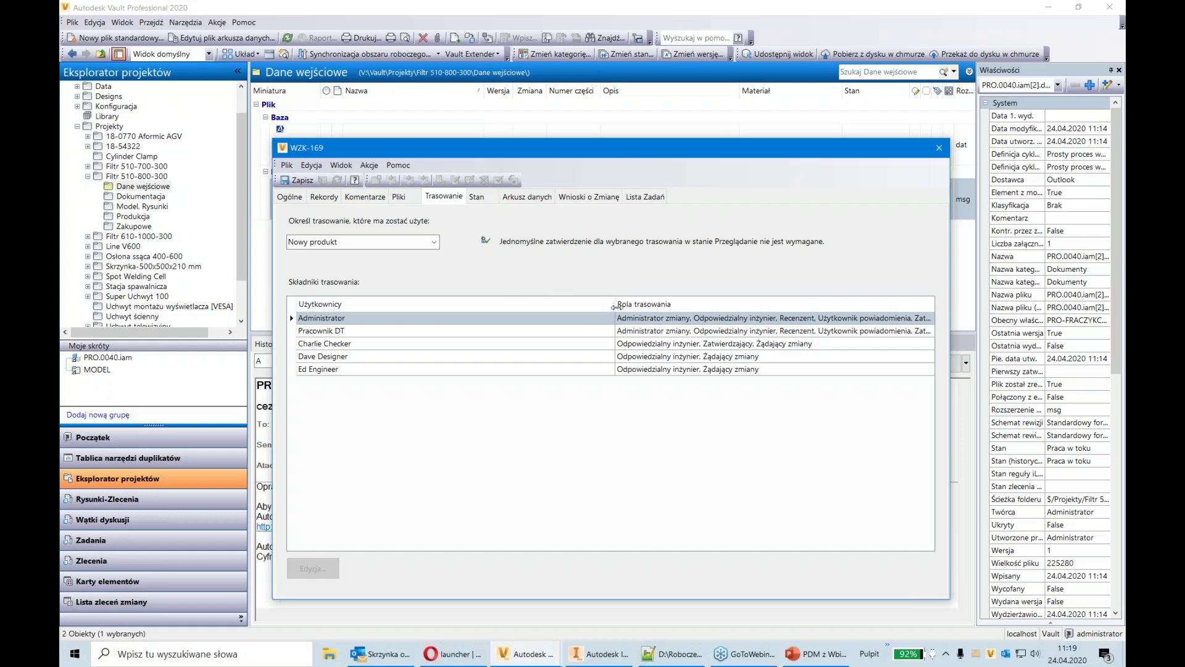
left_click_drag(615, 308, 424, 308)
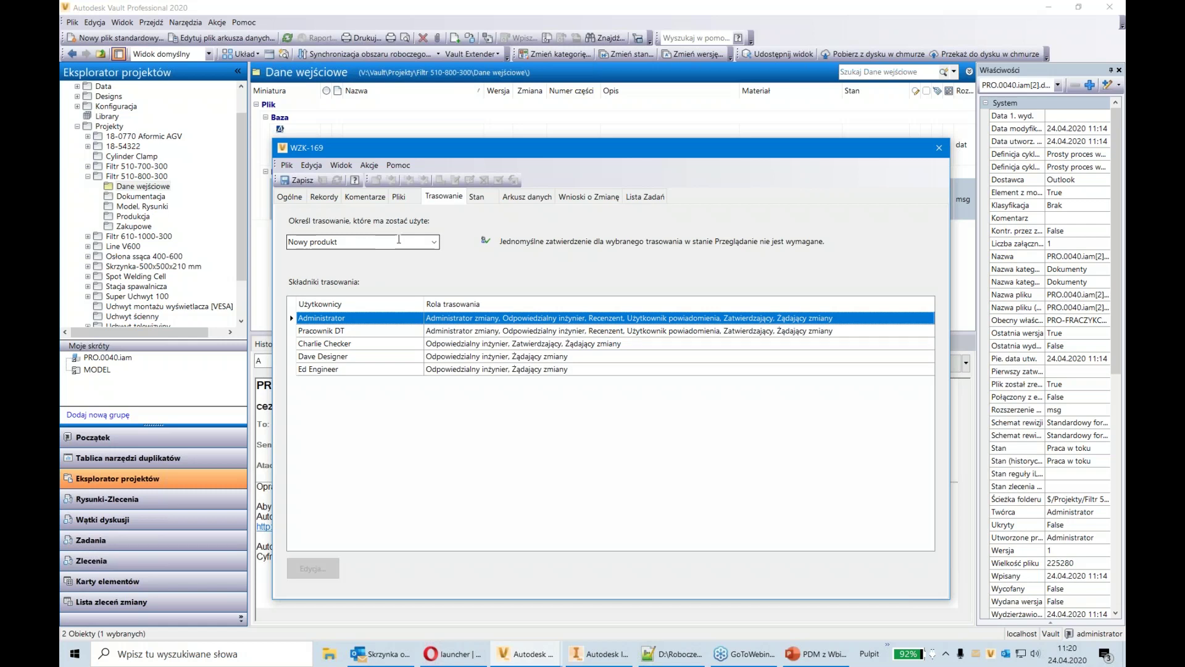
Try the Oferta and Procedura wydania dokumentacji routings in WZK-169's routing list
left_click(434, 242)
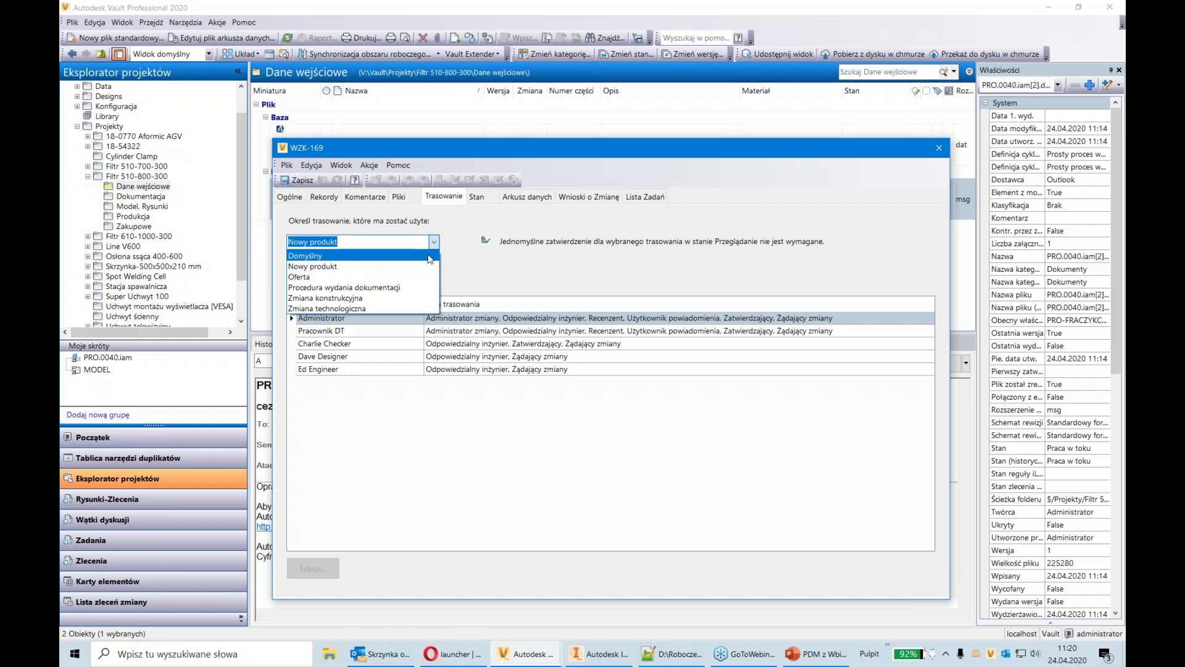
left_click(425, 266)
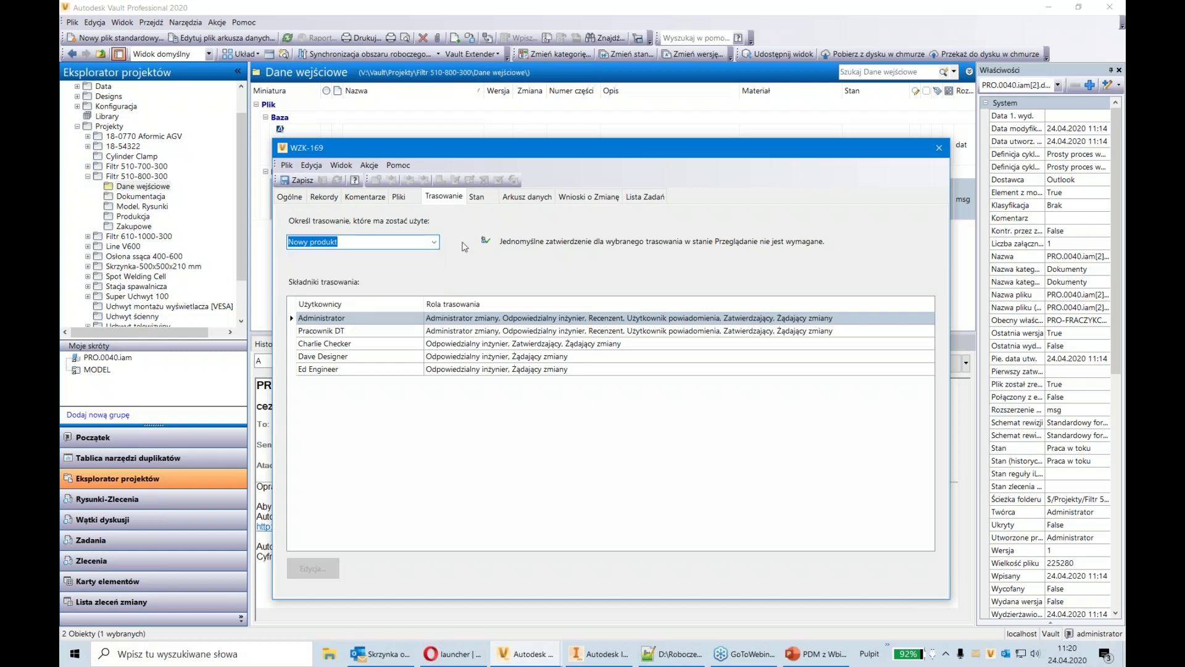
left_click(434, 242)
left_click(420, 281)
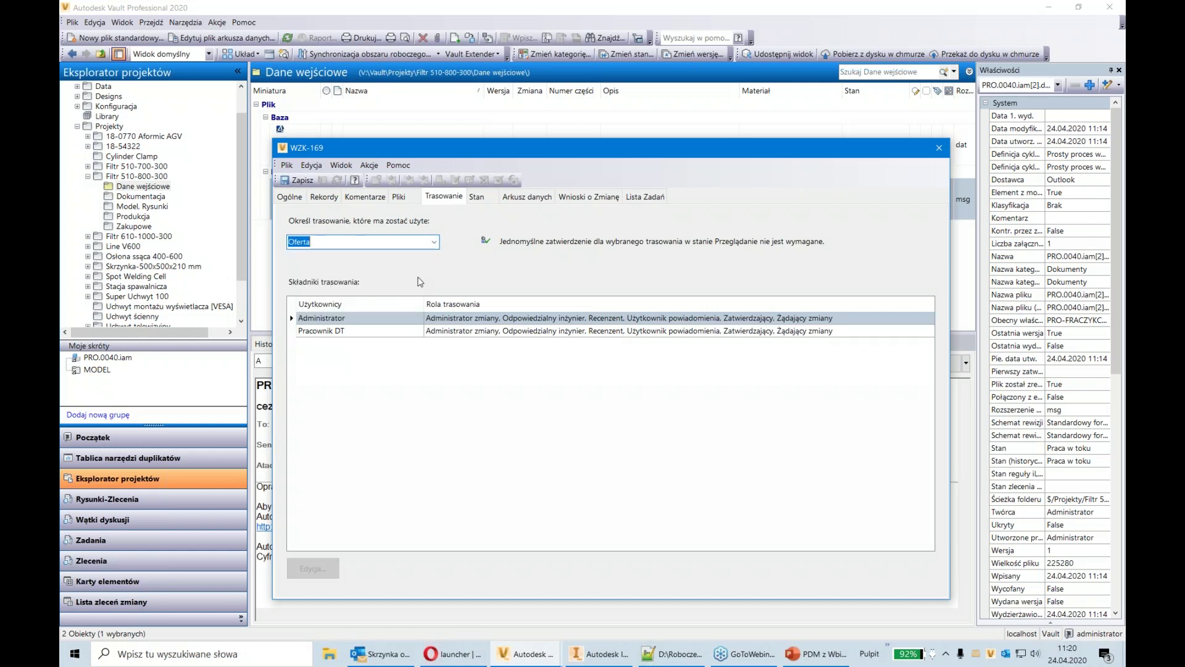
left_click(434, 242)
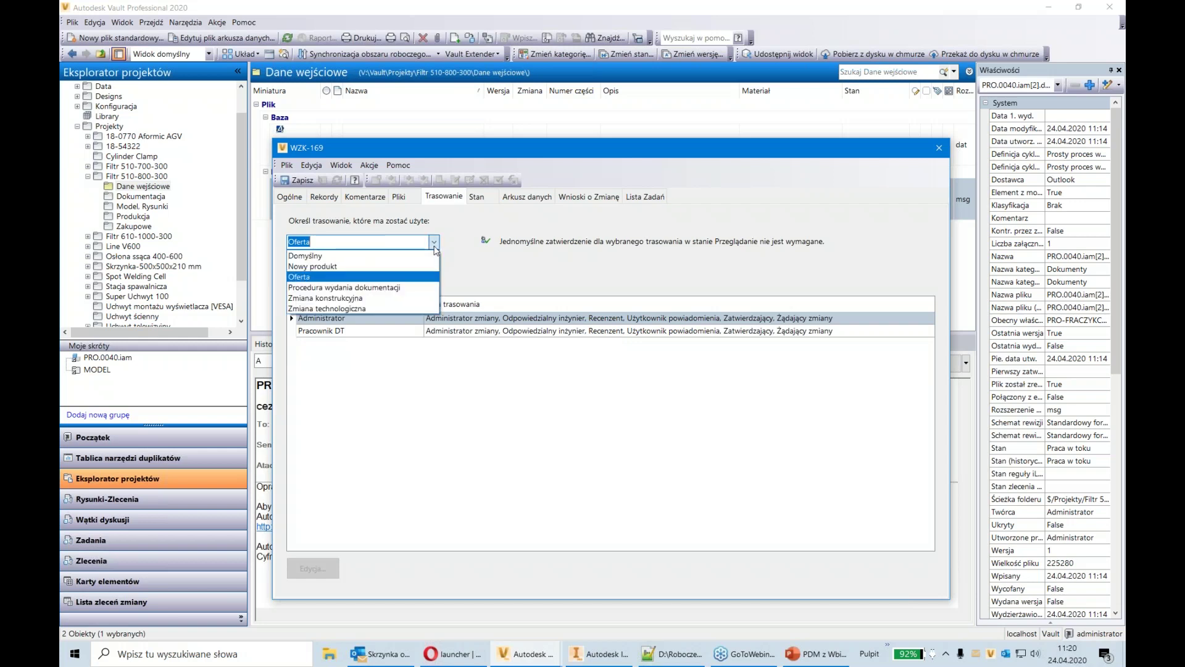
left_click(423, 287)
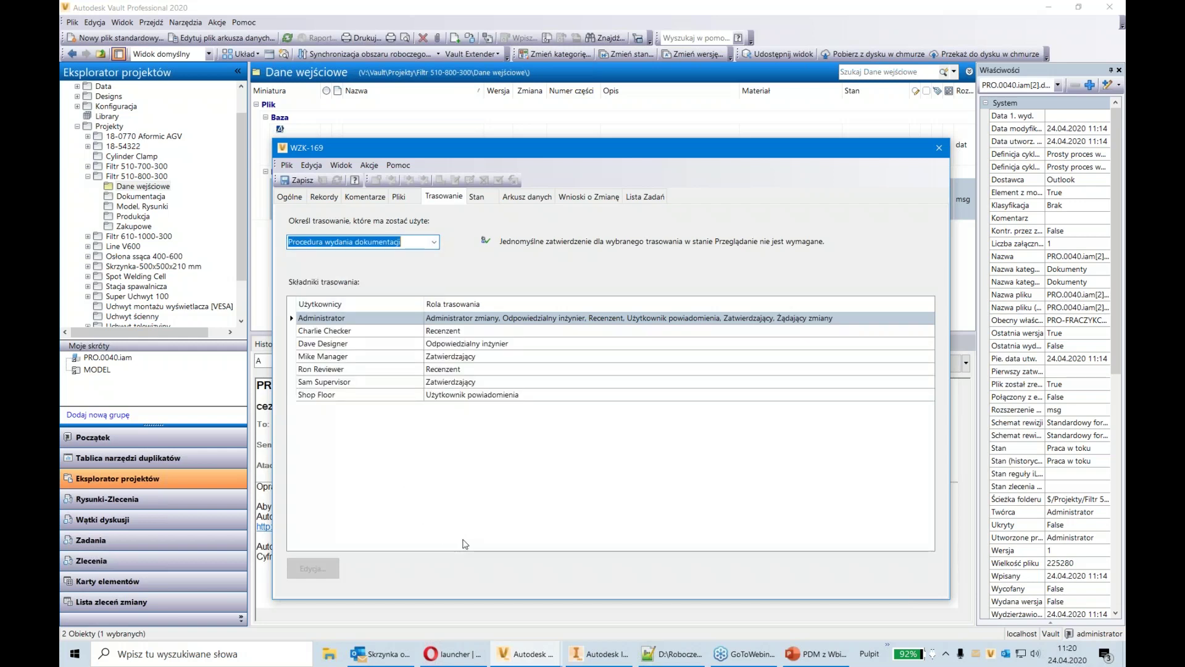
Try Zmiana konstrukcyjna and Zmiana technologiczna, then settle on Nowy produkt and return to Ogólne
left_click(434, 242)
left_click(401, 300)
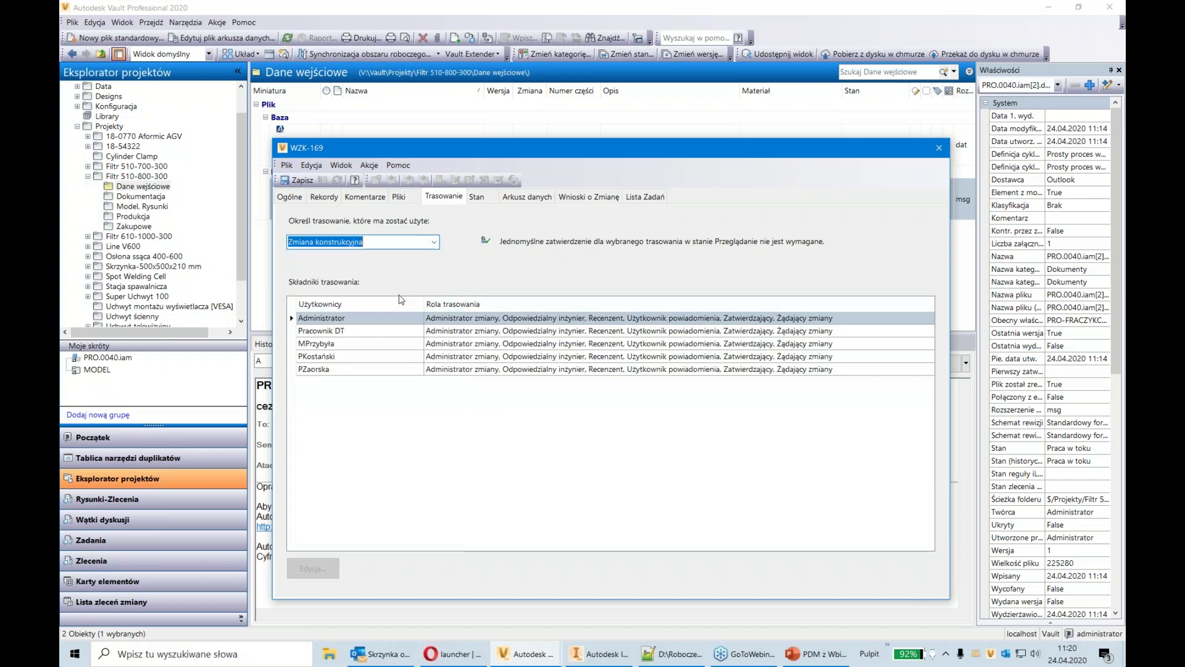
left_click(435, 242)
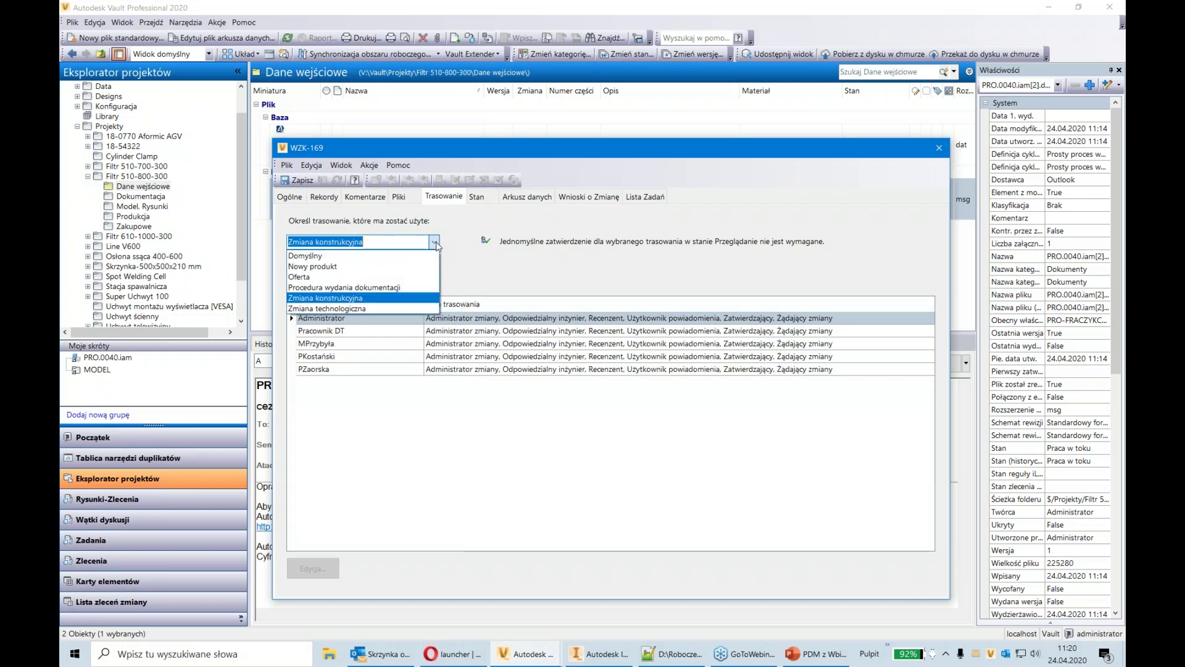
left_click(410, 306)
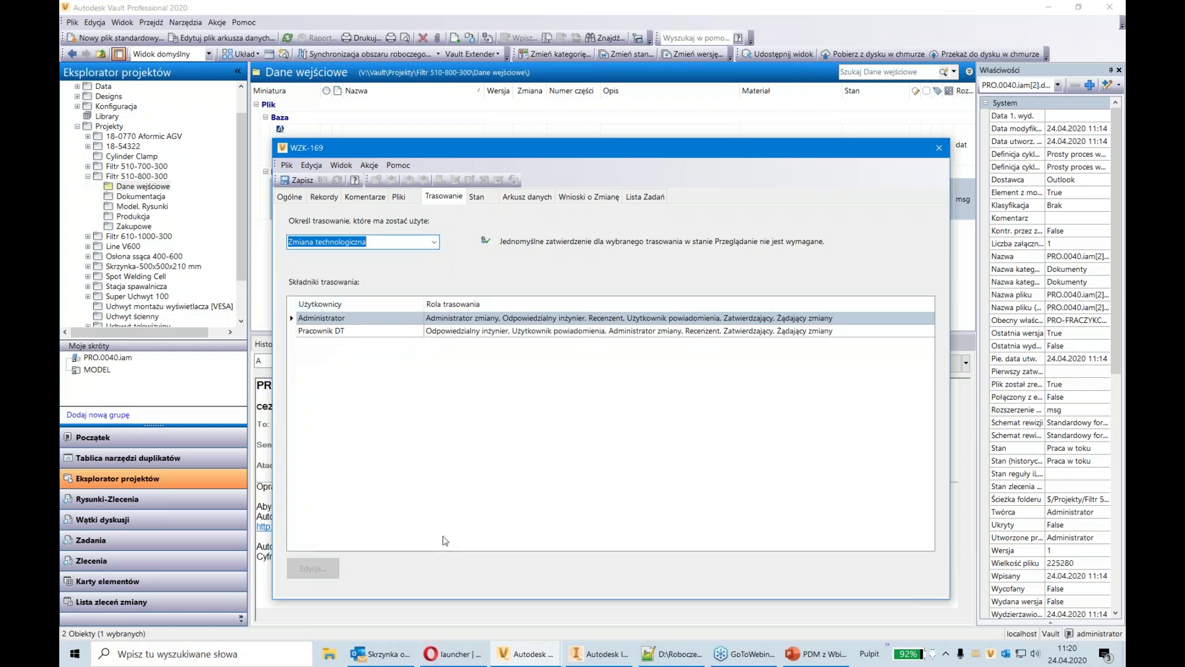
left_click(435, 243)
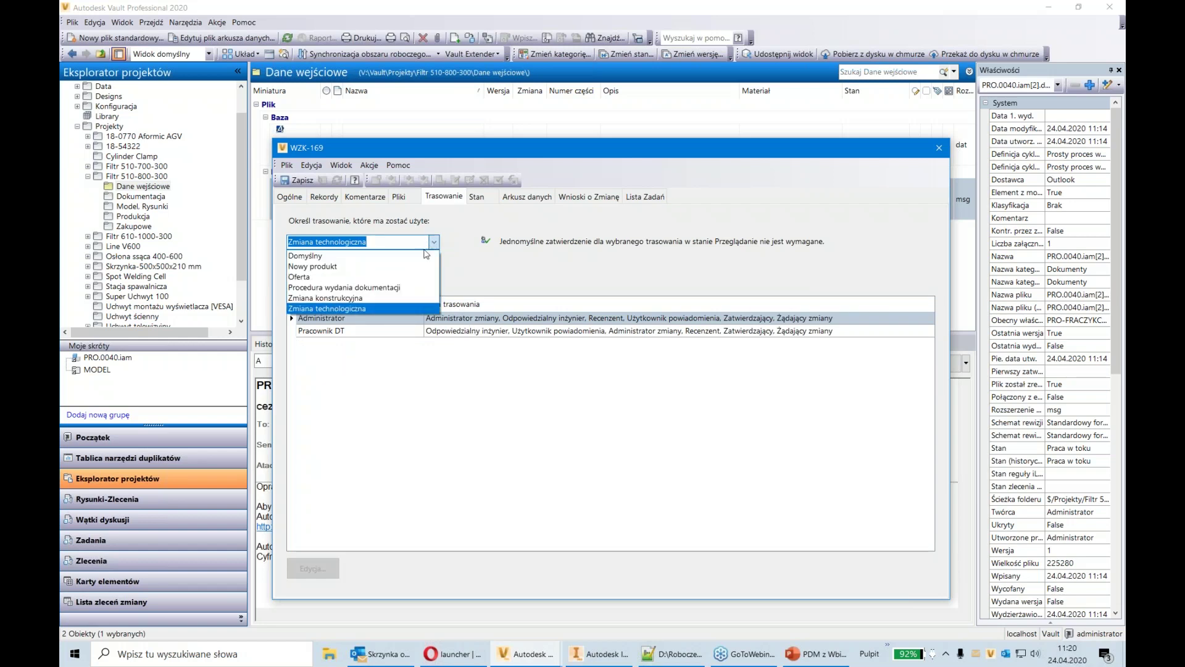
left_click(418, 266)
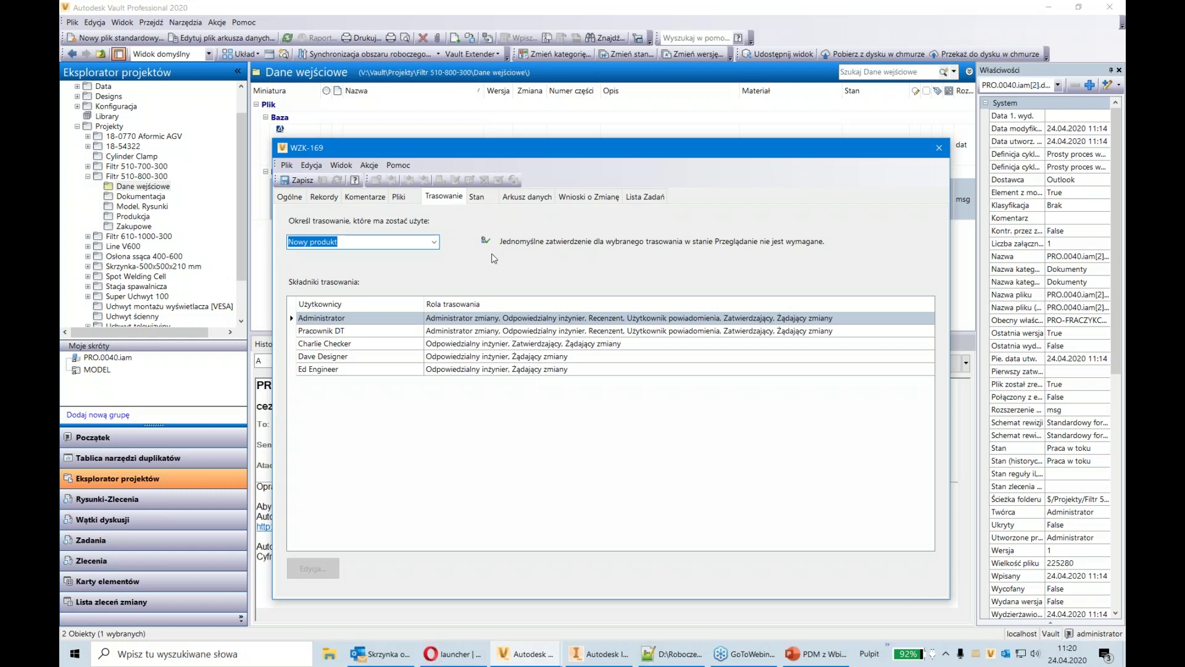
left_click(288, 197)
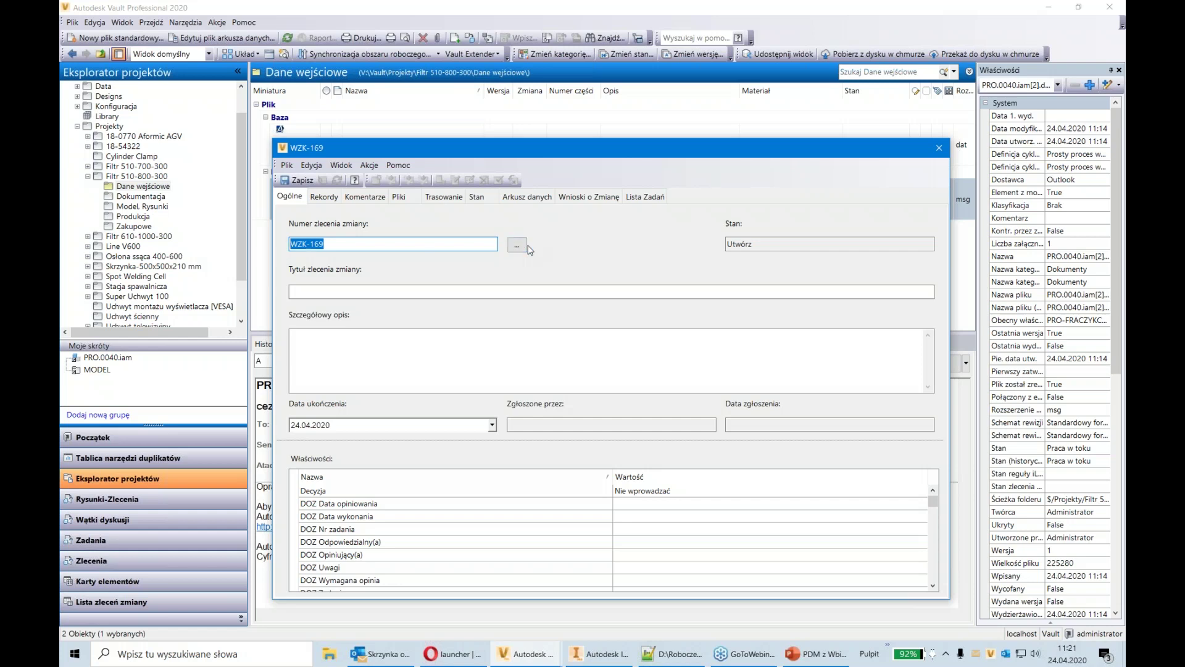
Paste 'Nowy produkt - Filtr 510-800-300' as the change order title and detailed description
left_click(475, 292)
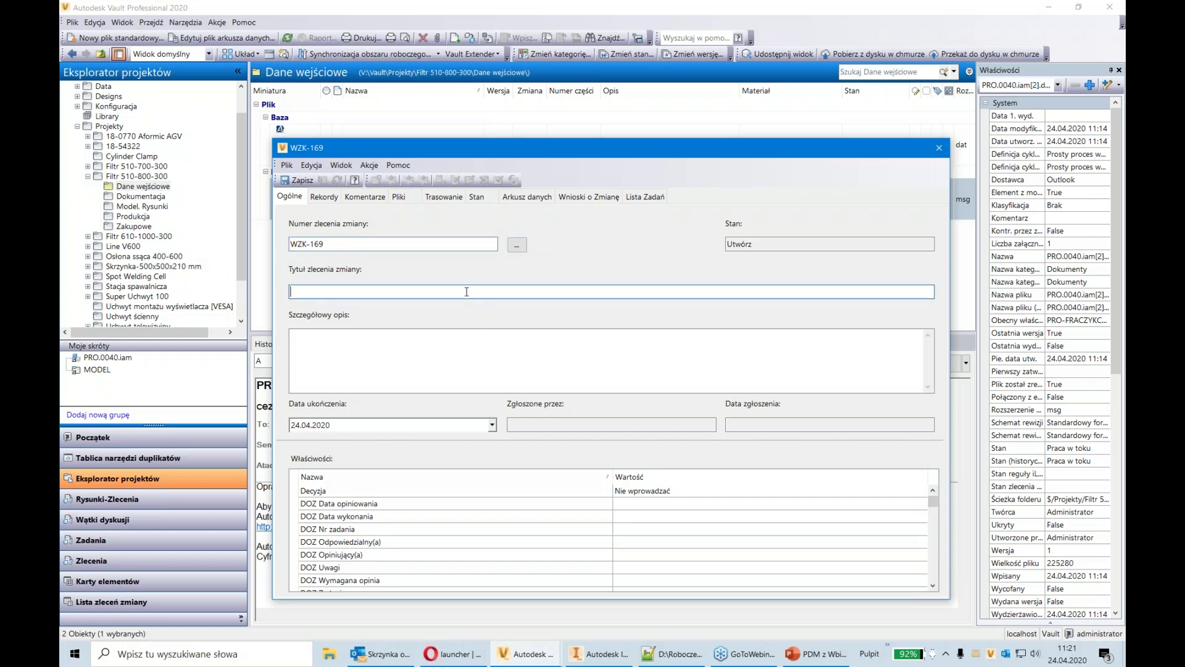
type("Nowy produkt - Filtr 510-800-300")
left_click(407, 361)
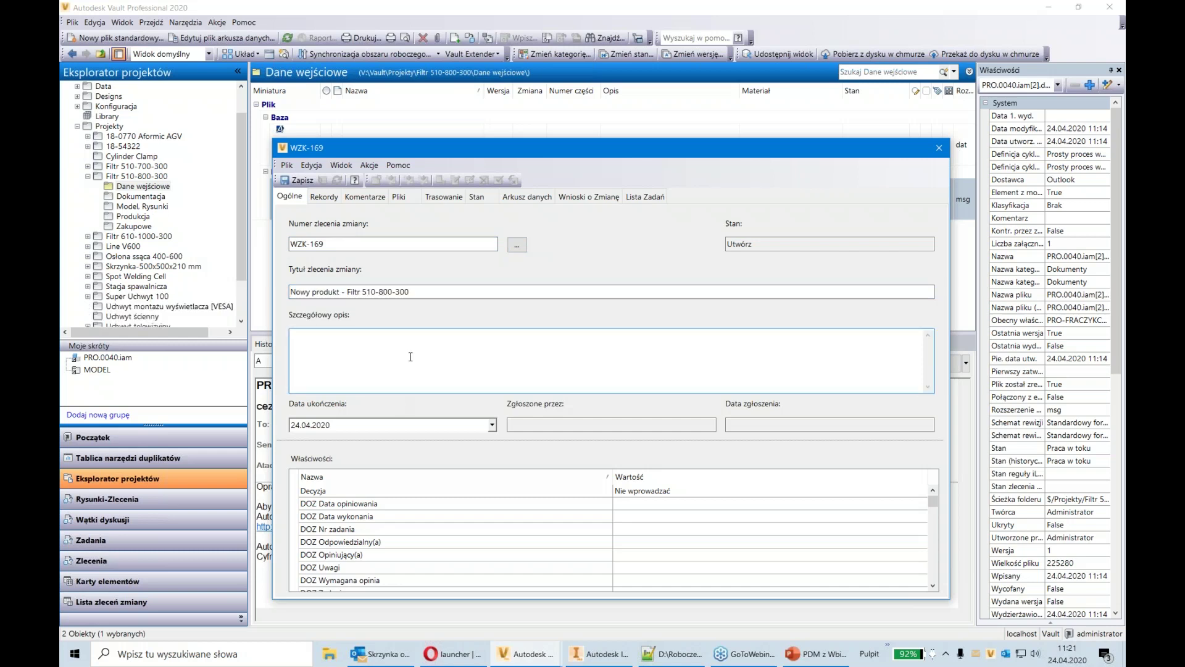
type("Nowy produkt - Filtr 510-800-300")
type("...")
Check the 24.04.2020 completion date in the calendar, then view the linked records
left_click(493, 425)
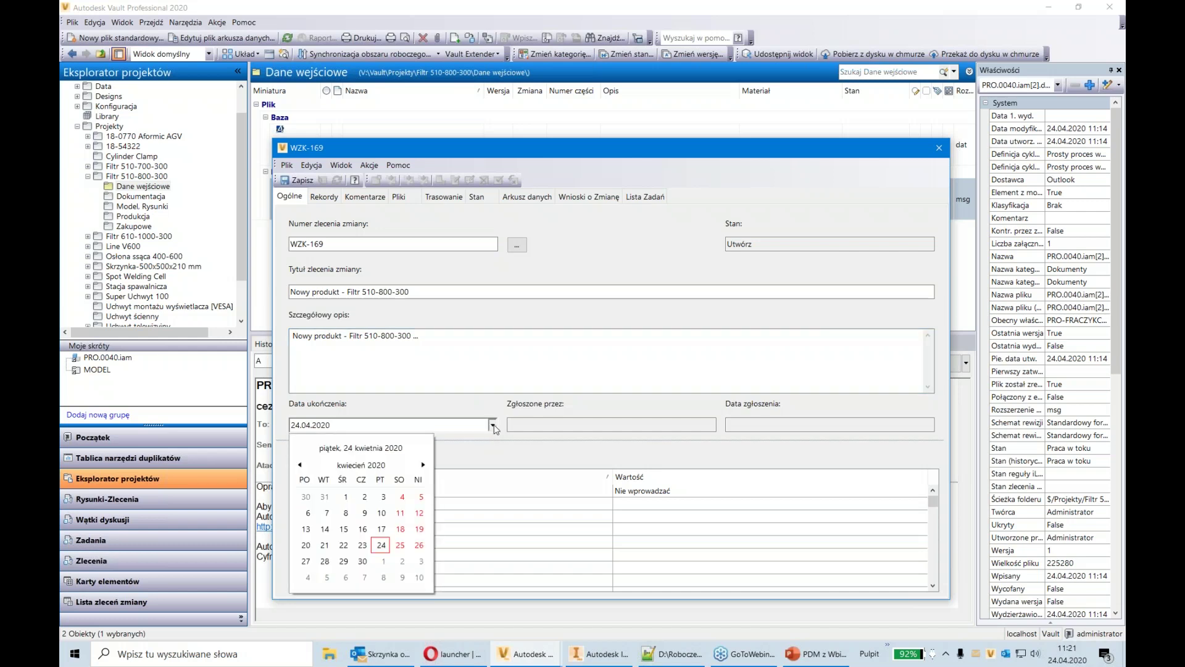
left_click(445, 337)
left_click(324, 196)
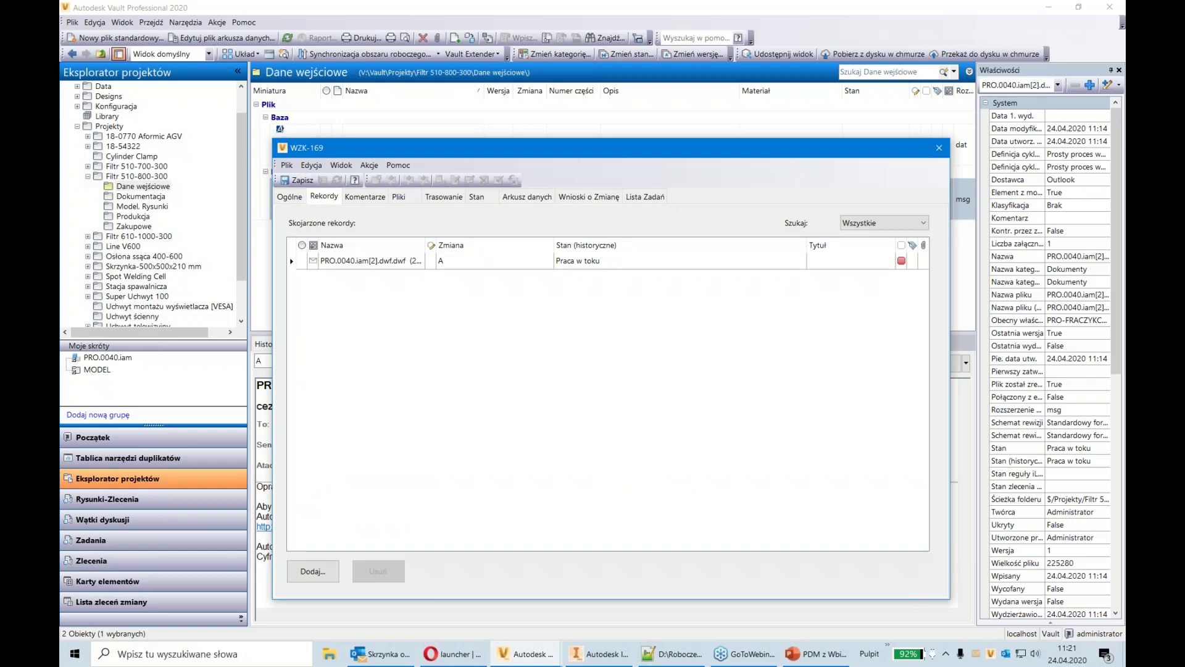
Auto-fit the Nazwa column, move the icon column right, preview the attached message file, and return to Ogólne
double_click(424, 242)
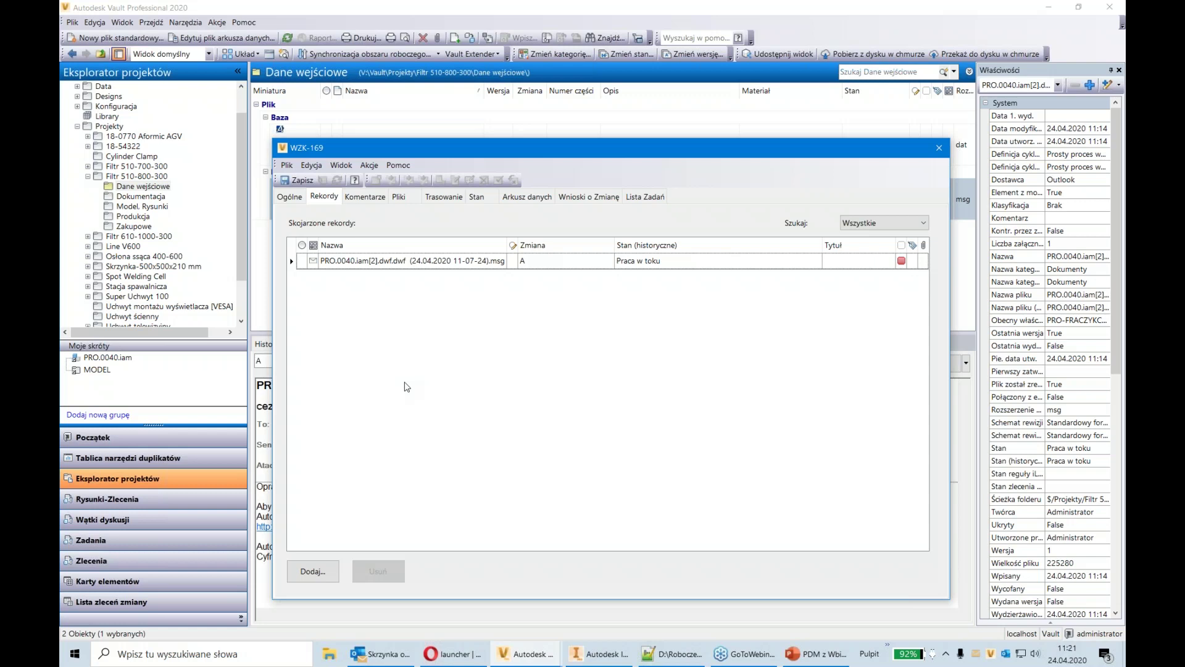
left_click_drag(513, 246, 891, 245)
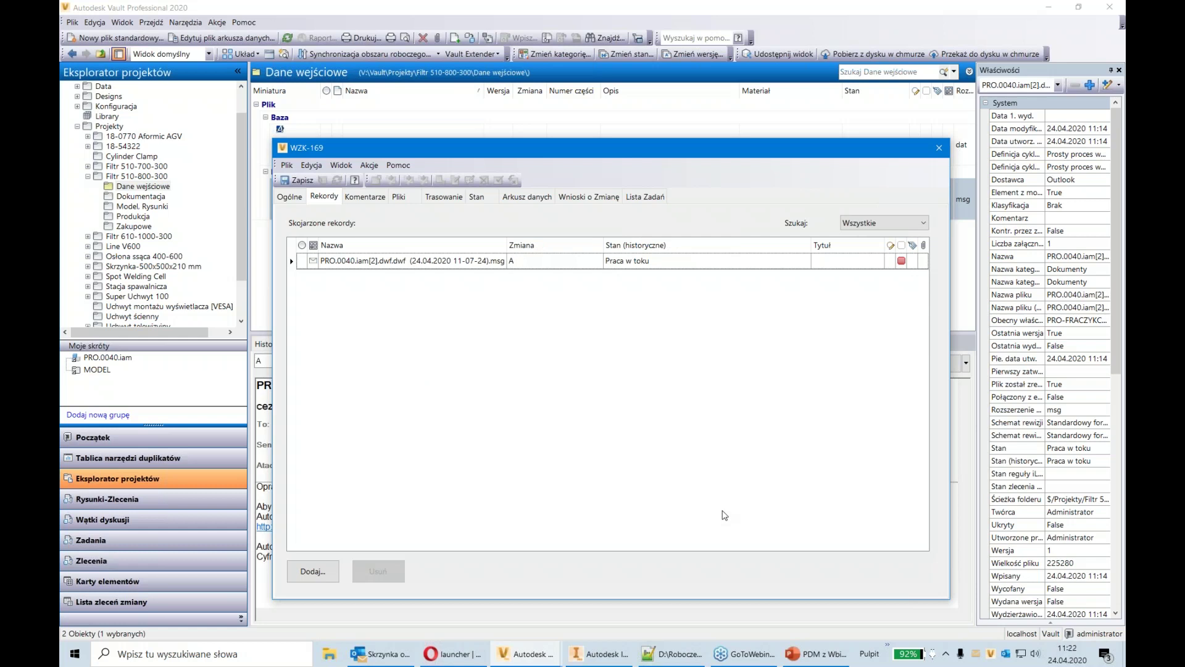
left_click(398, 196)
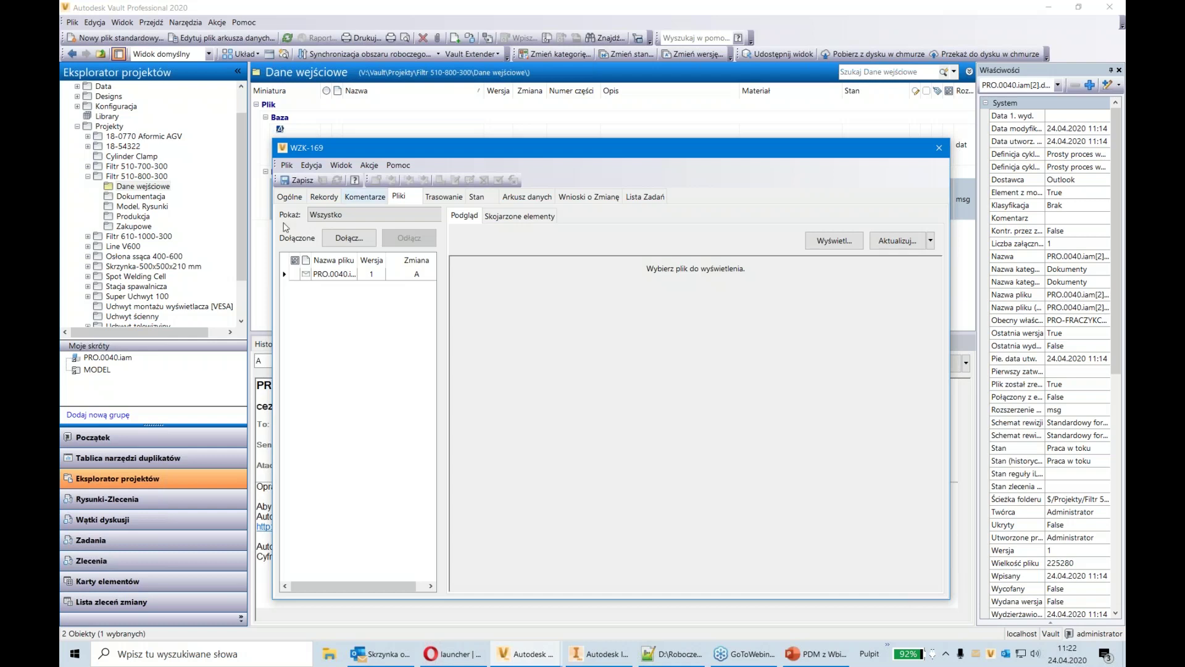
left_click(343, 279)
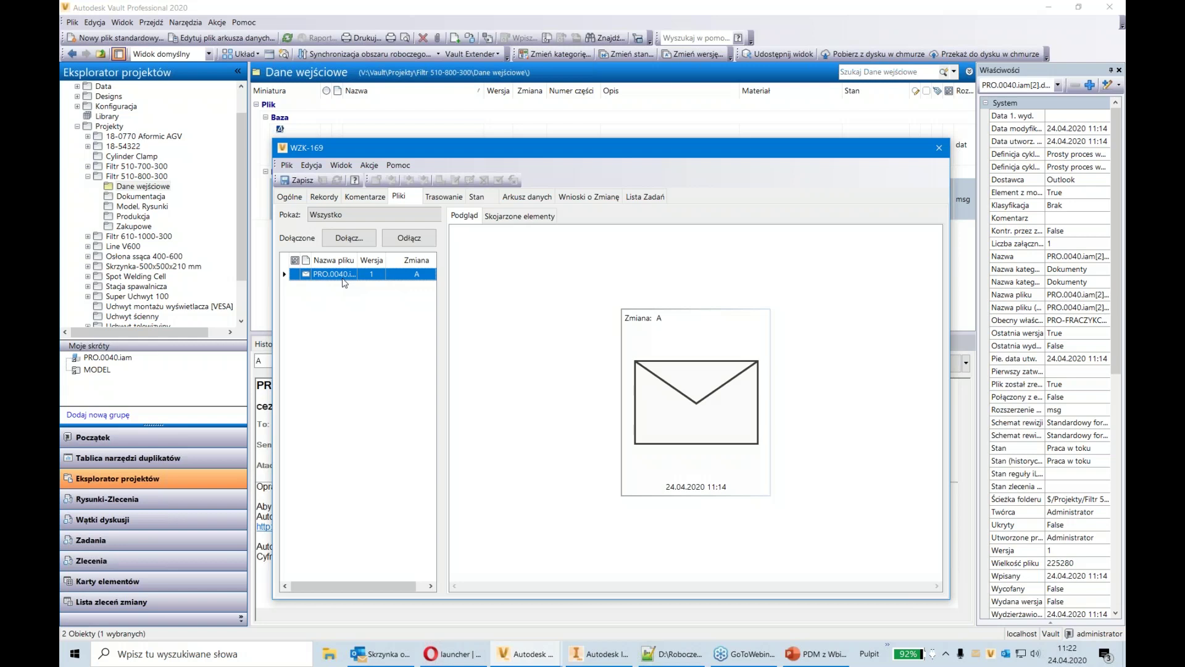
left_click(290, 196)
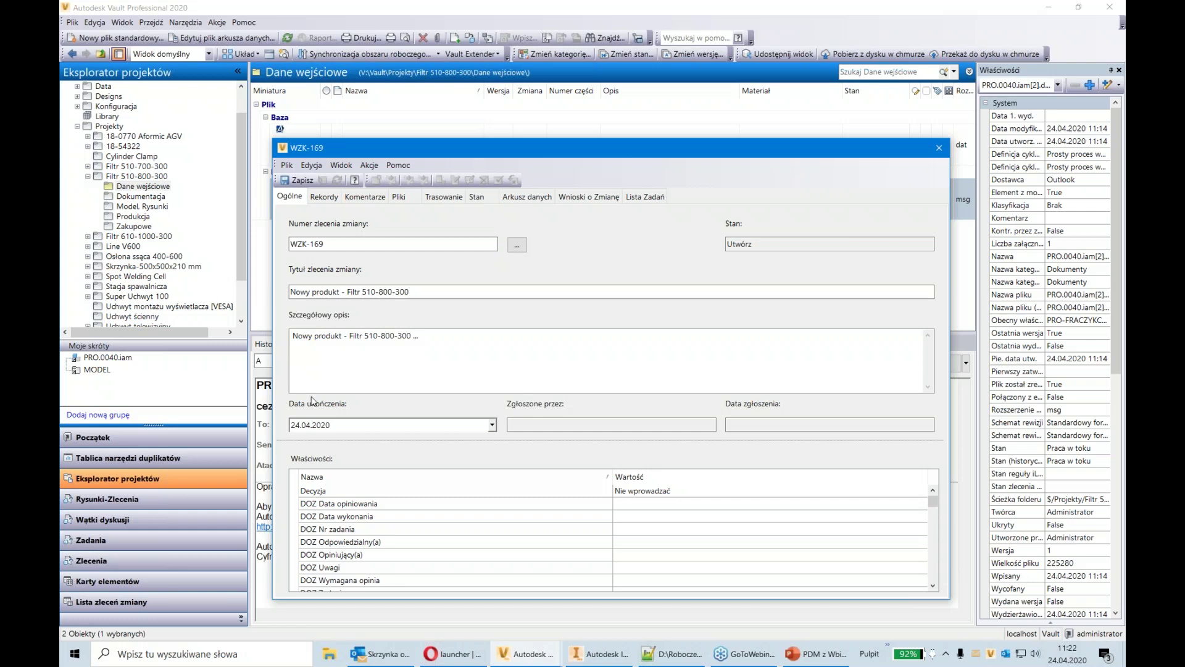
Save WZK-169 from the Stan tab so it enters Zgłoszenie, then view its routing users
left_click(476, 196)
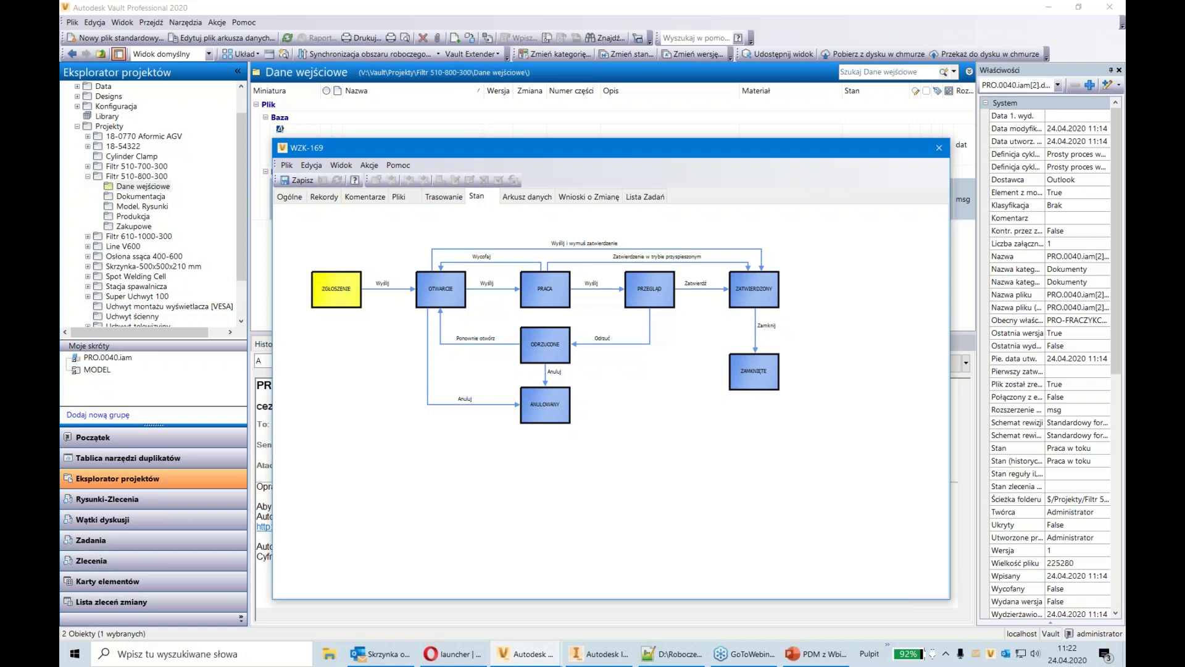
left_click(299, 180)
left_click(435, 199)
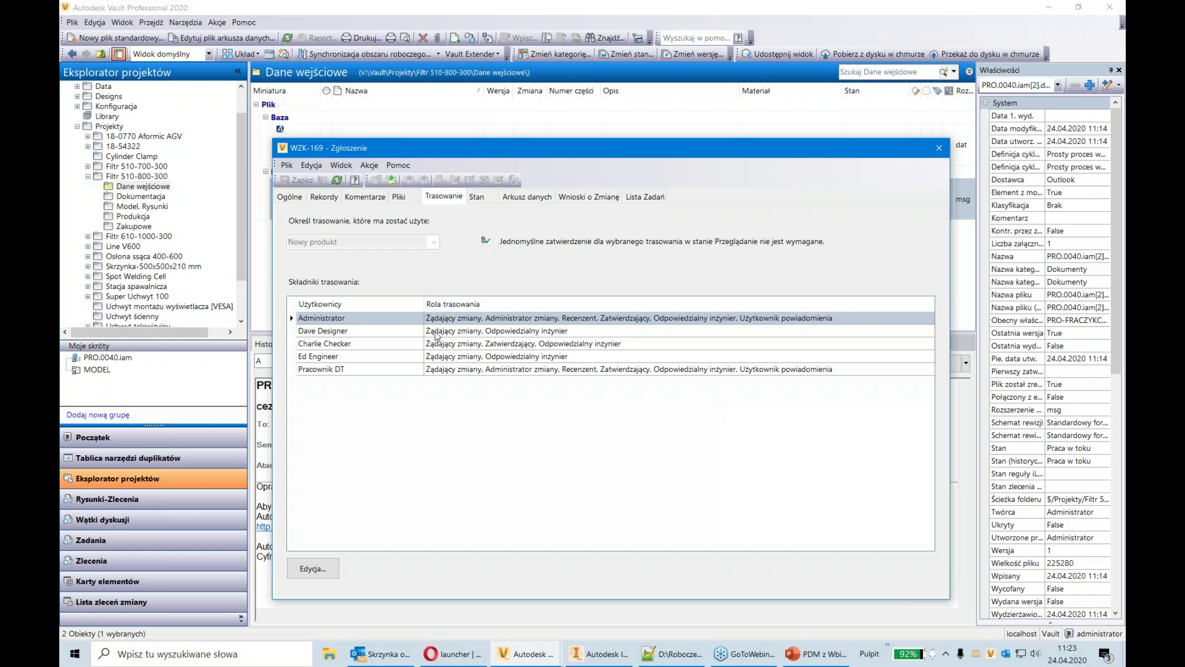
Select the designer user, verify Zgłoszenie on Stan and Ogólne, and bring the second Vault window over
left_click(415, 331)
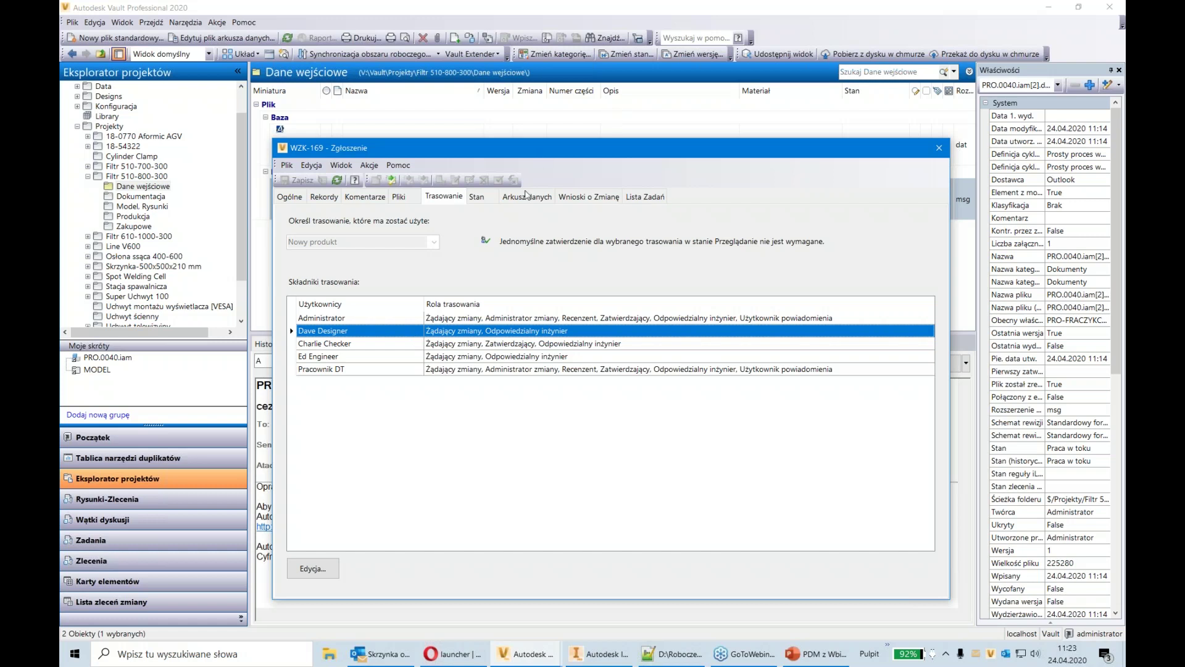
left_click(476, 198)
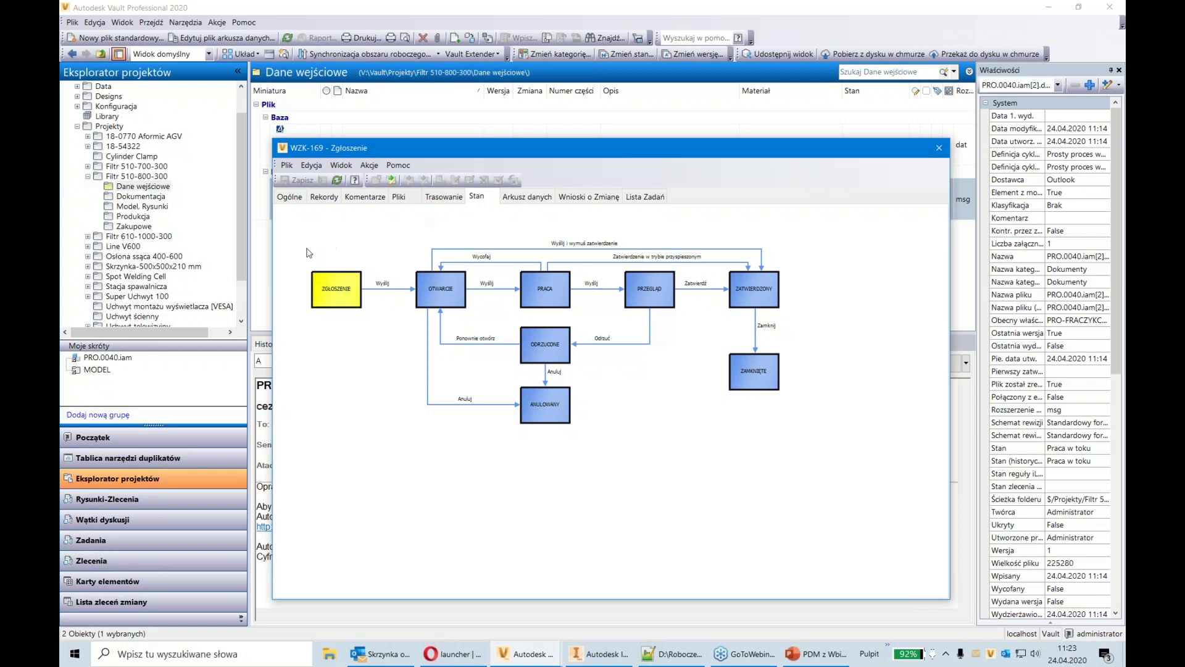
left_click(282, 197)
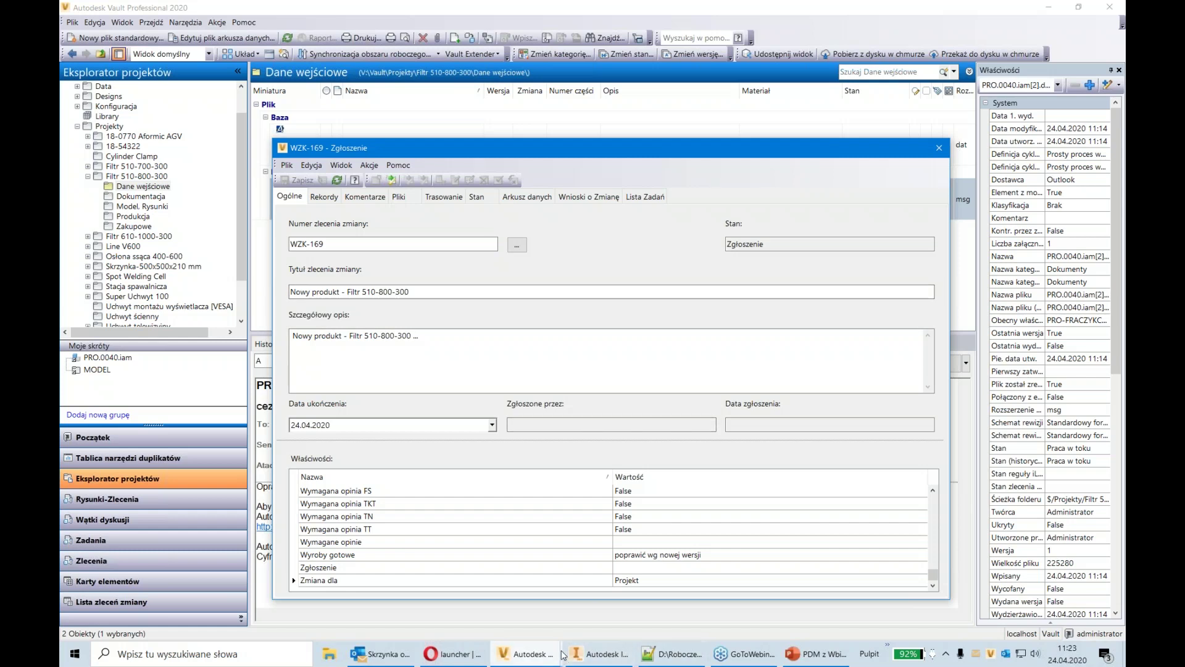
left_click(543, 656)
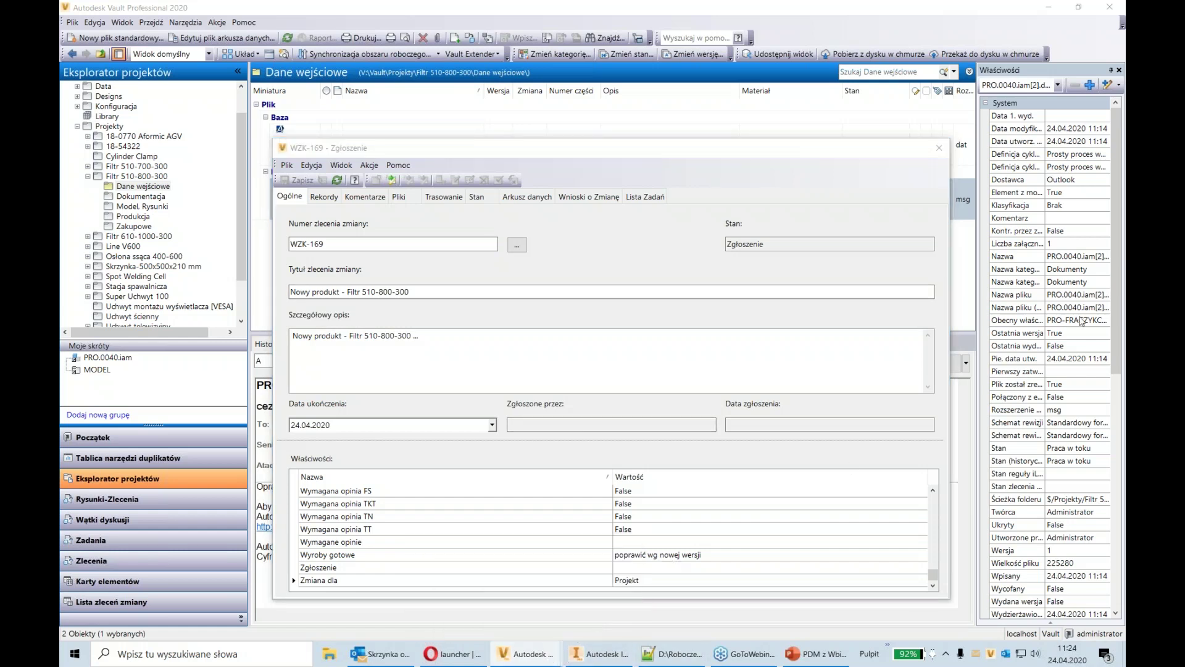
left_click_drag(1120, 36, 252, 36)
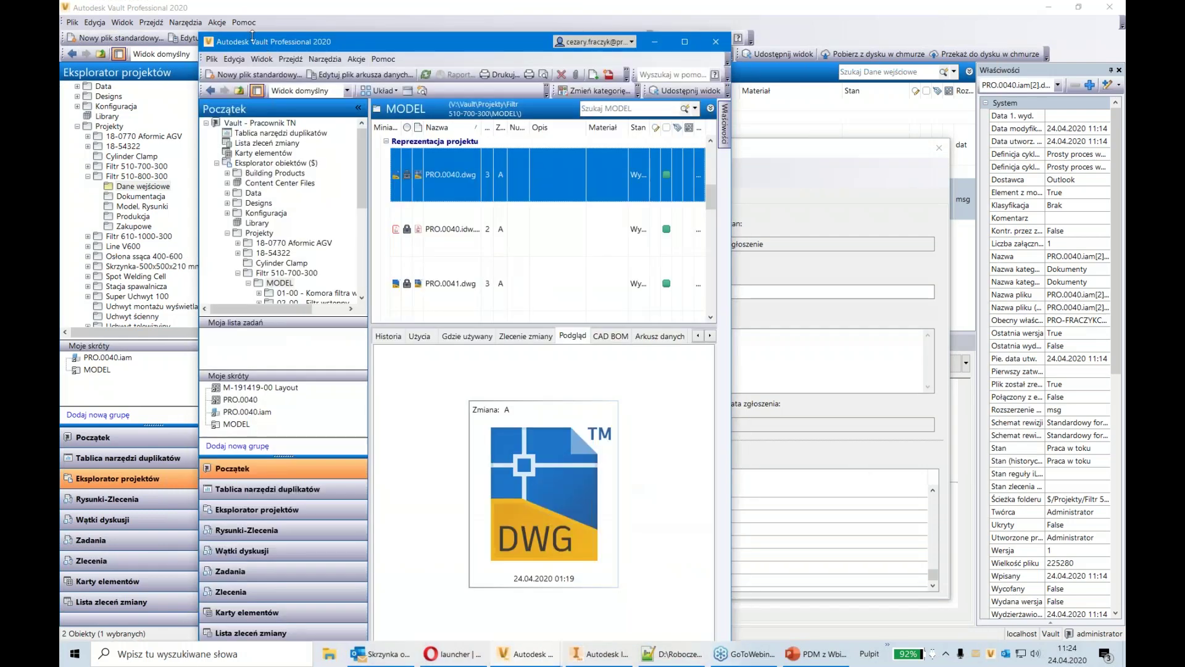
Maximize the second Vault window, log back in as the designer user, and open WZK-169's details
double_click(447, 39)
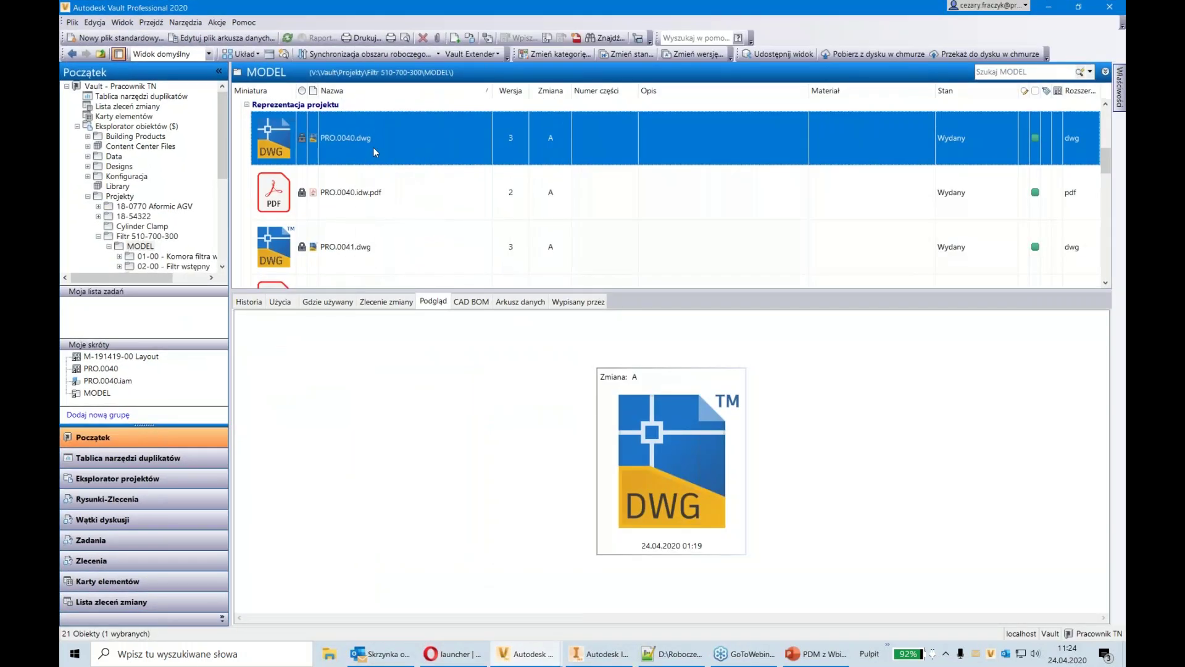
left_click(72, 23)
left_click(102, 95)
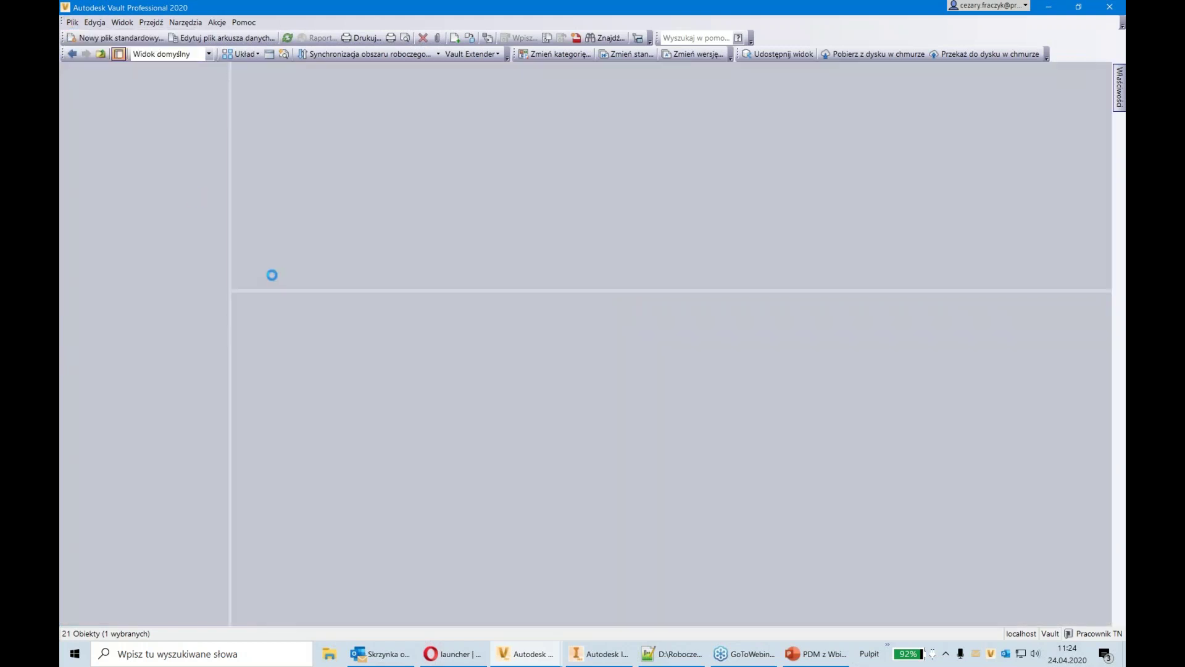
left_click(568, 362)
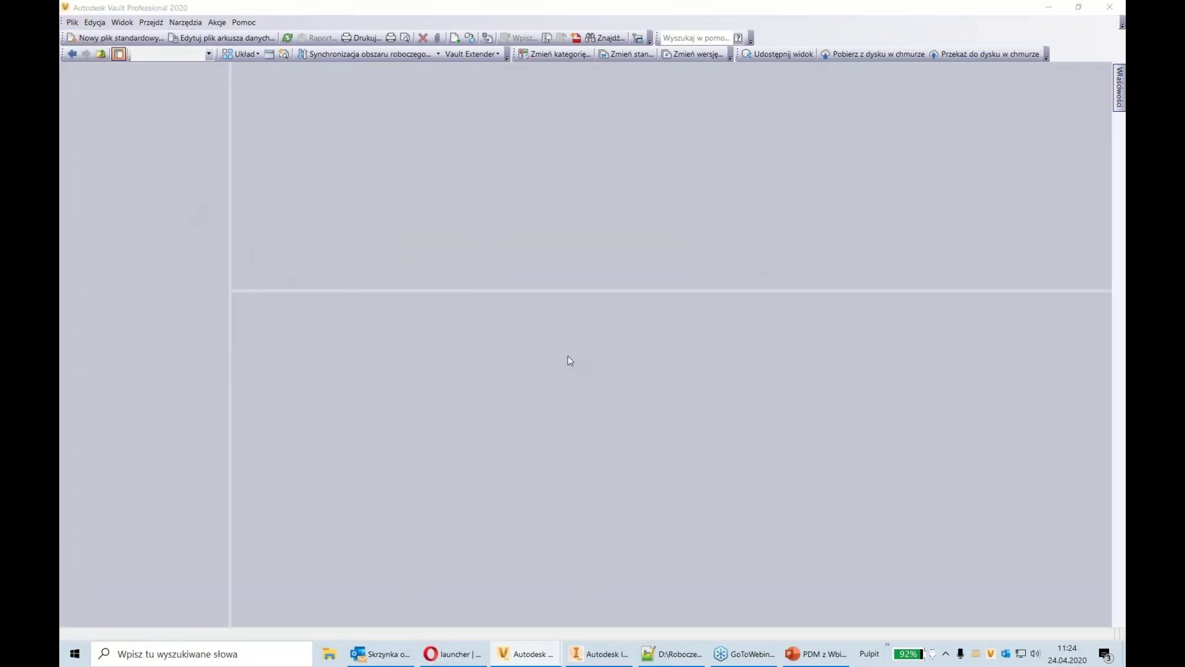
left_click(611, 309)
key("ctrl+a")
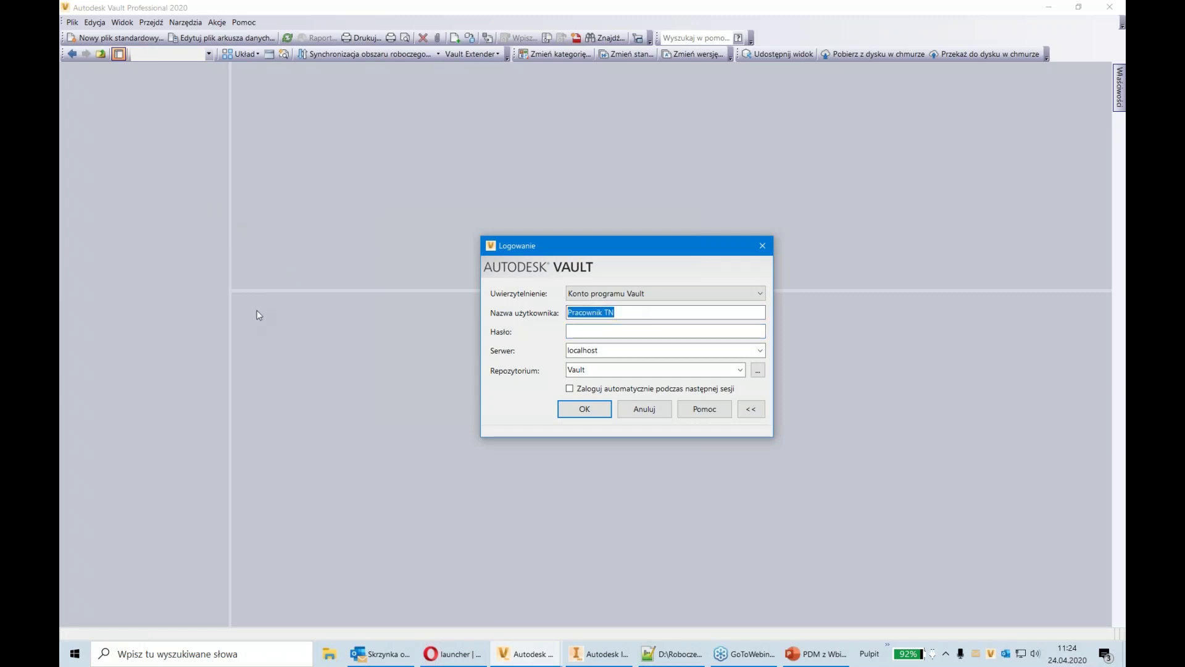
type("Dave Designer")
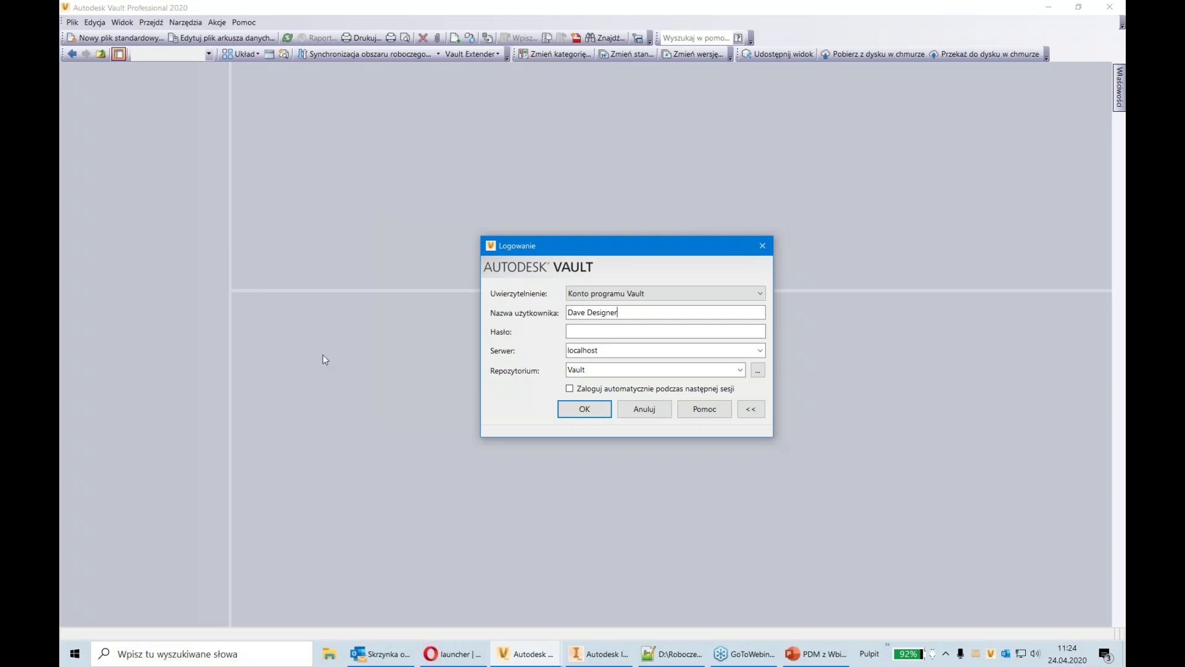
left_click(605, 410)
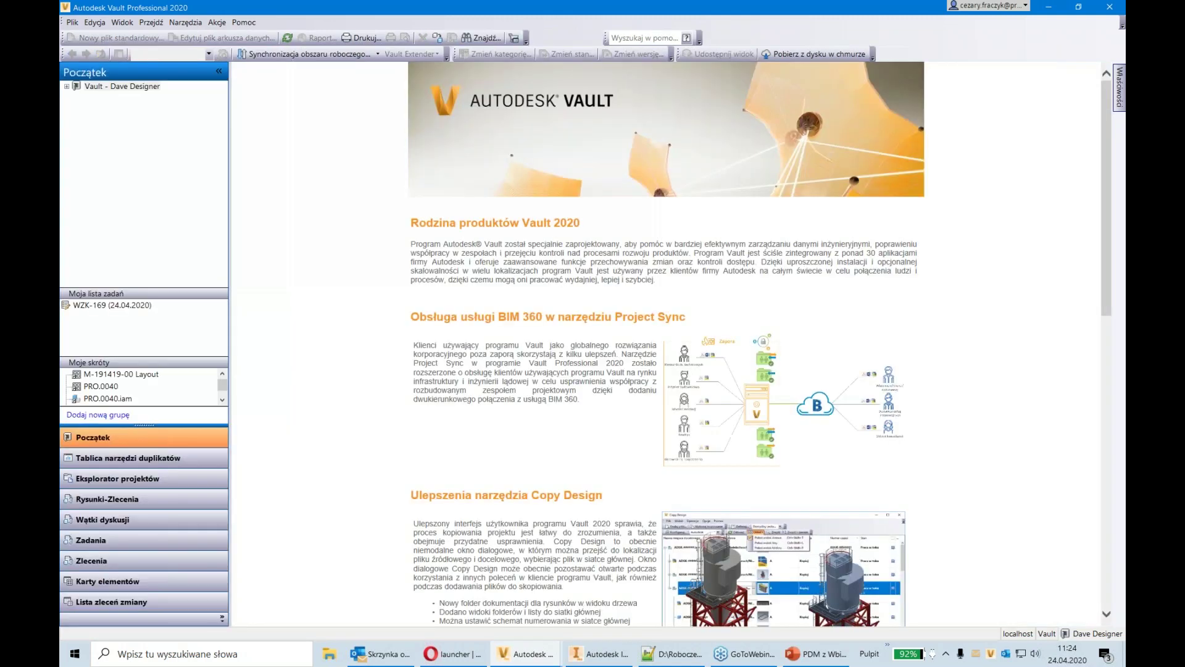
double_click(111, 305)
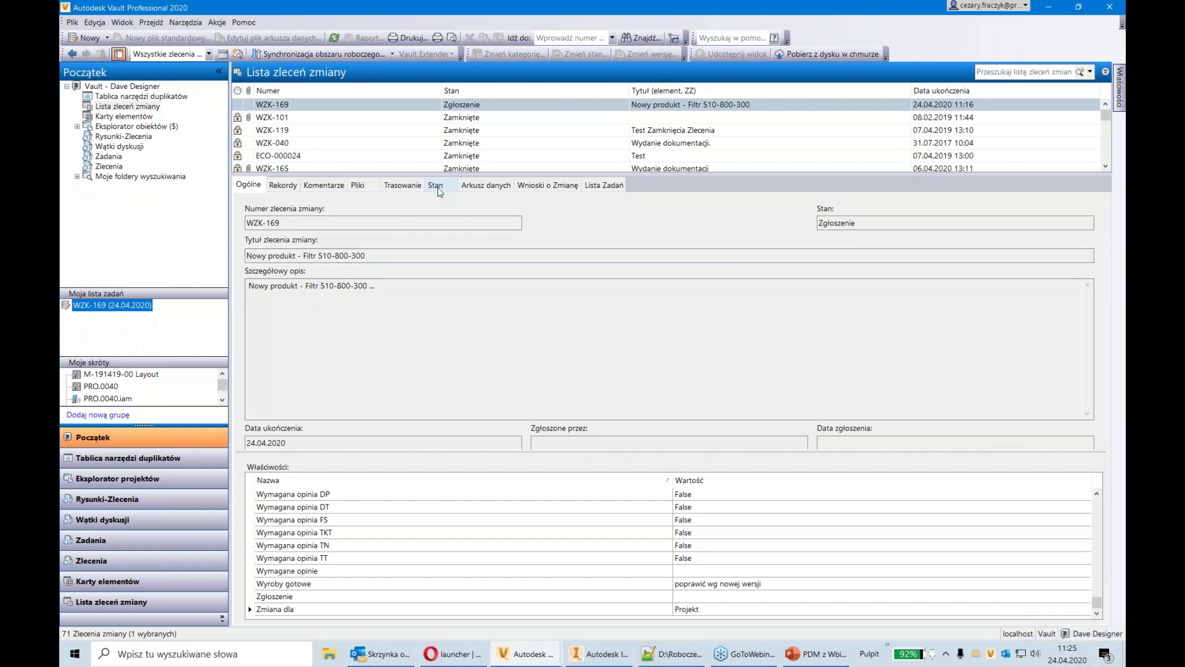
Review WZK-169's routing members and their roles, then switch to the Outlook inbox
left_click(417, 187)
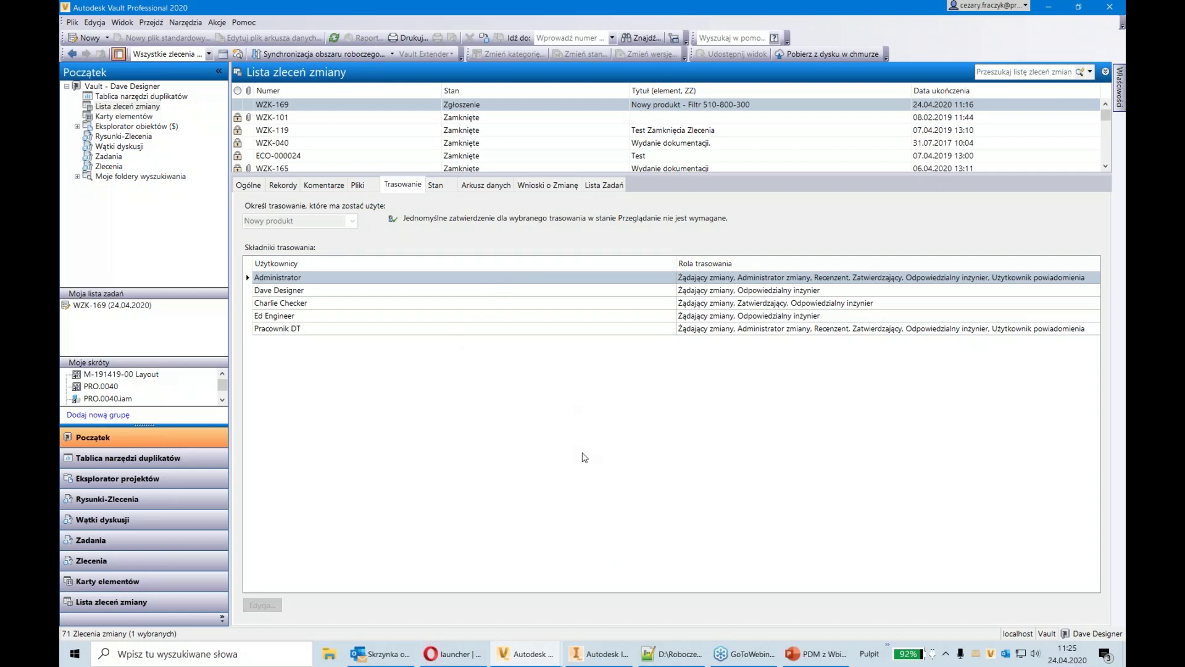
left_click(974, 654)
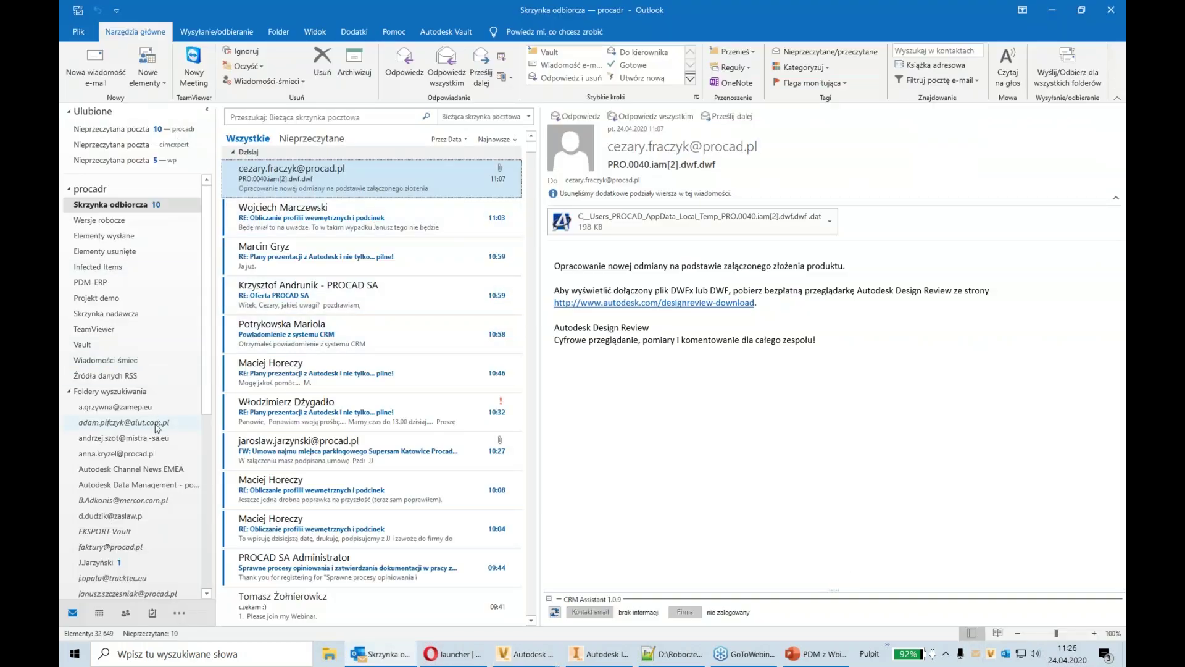
Read the Autodesk Data Management notifications through Change Order Approved, then minimize Outlook
scroll(158, 426, "down", 2)
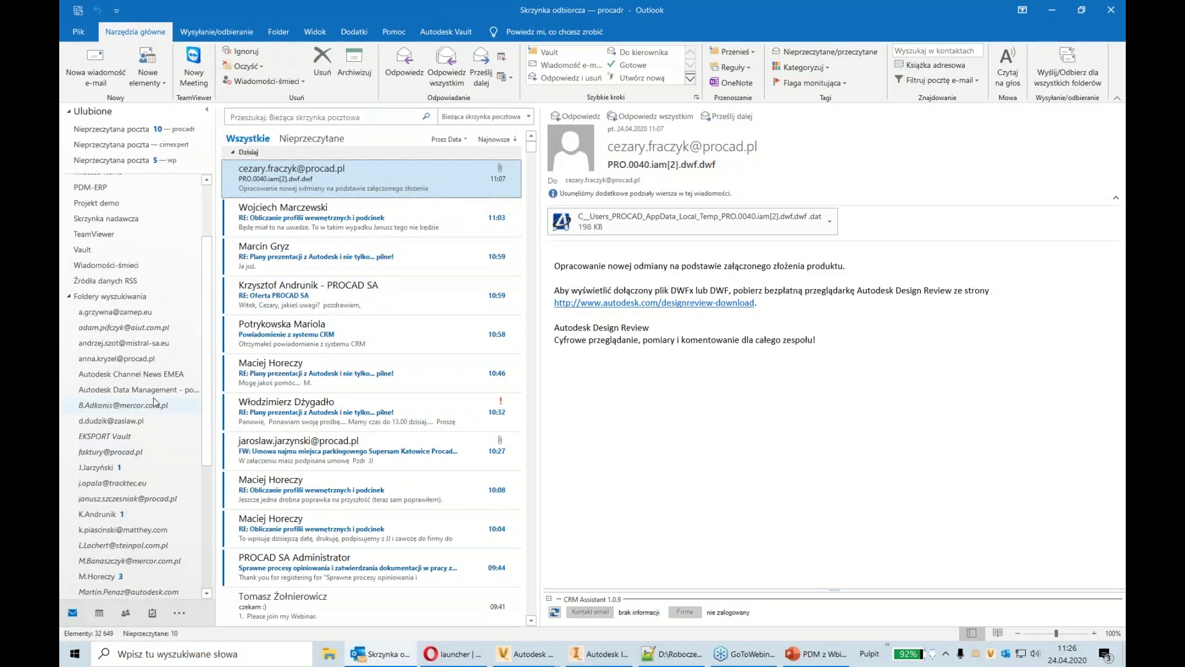
left_click(148, 389)
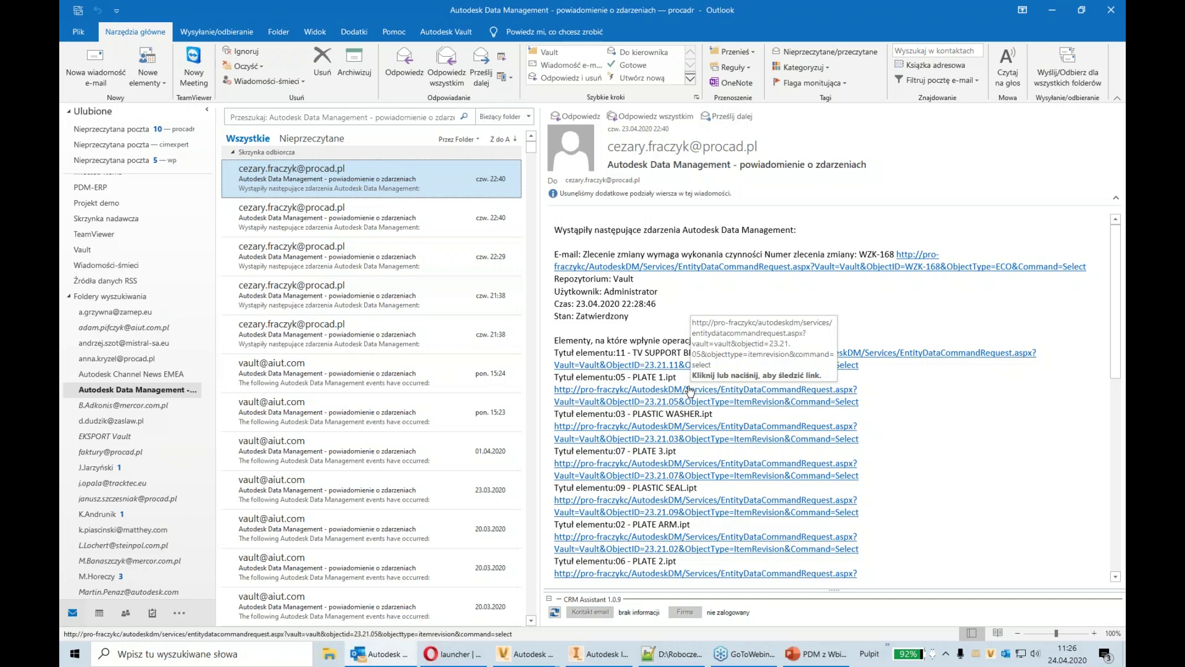
left_click(407, 227)
left_click(410, 263)
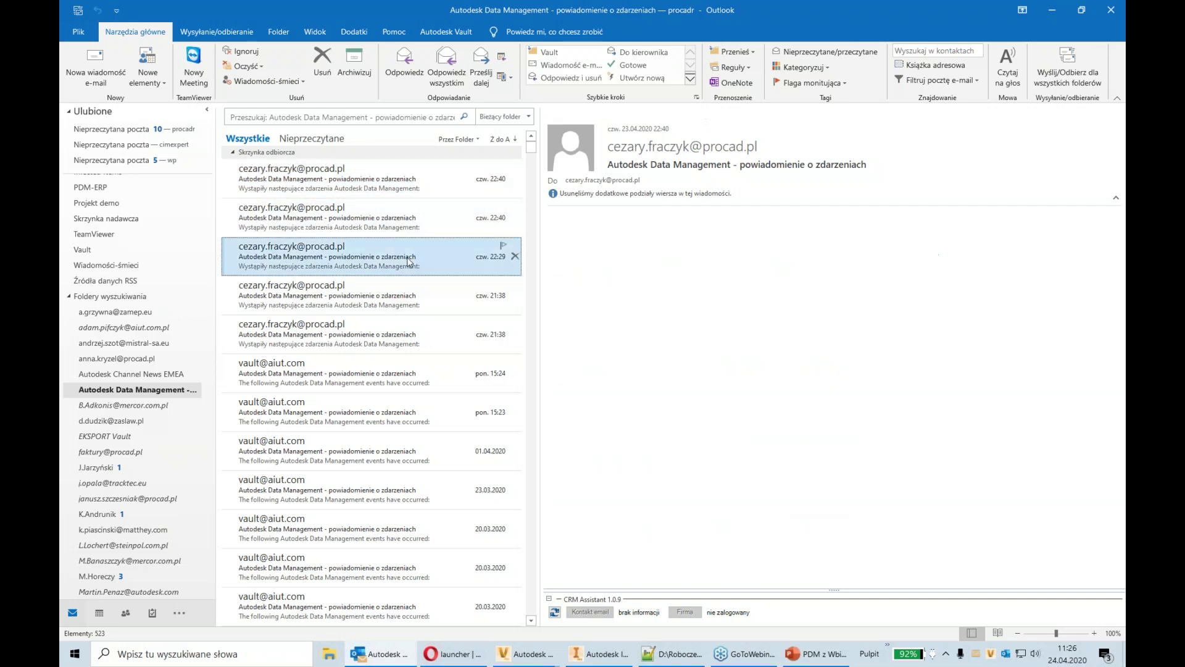
left_click(411, 279)
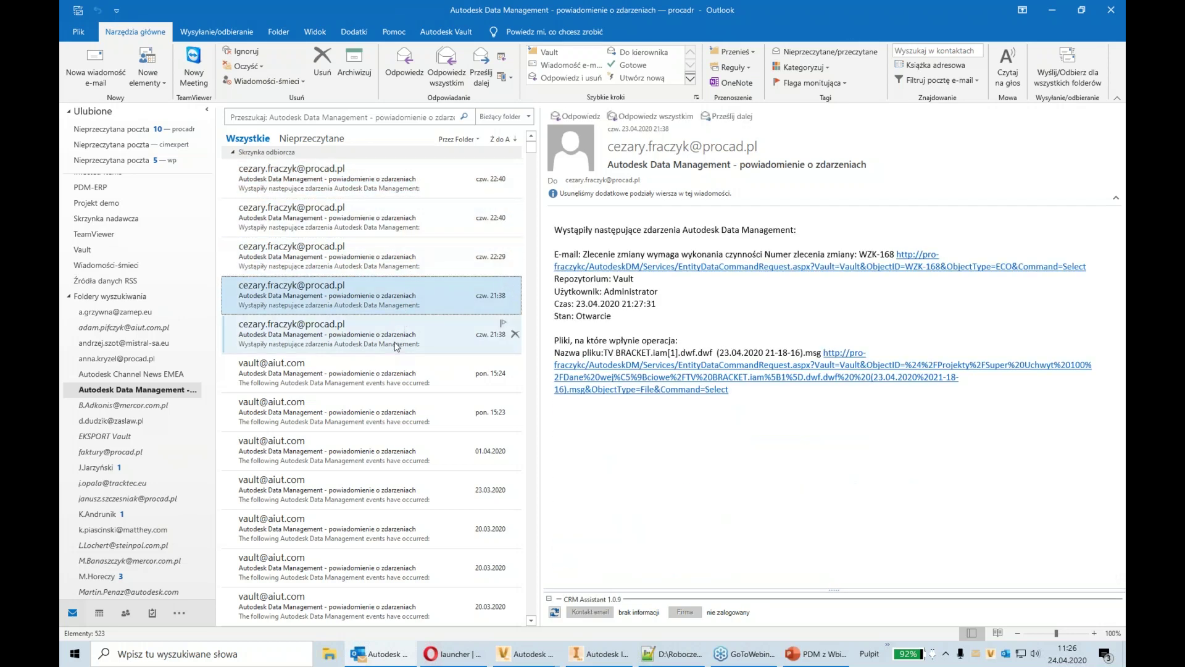
left_click(410, 319)
left_click(395, 383)
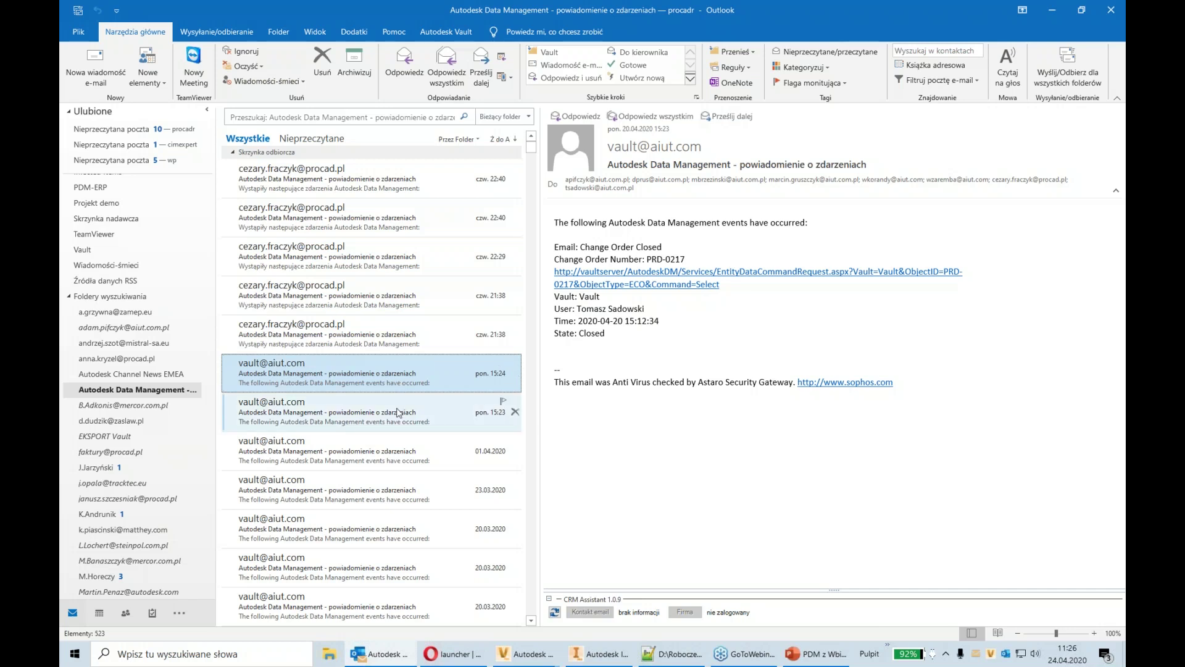
left_click(371, 412)
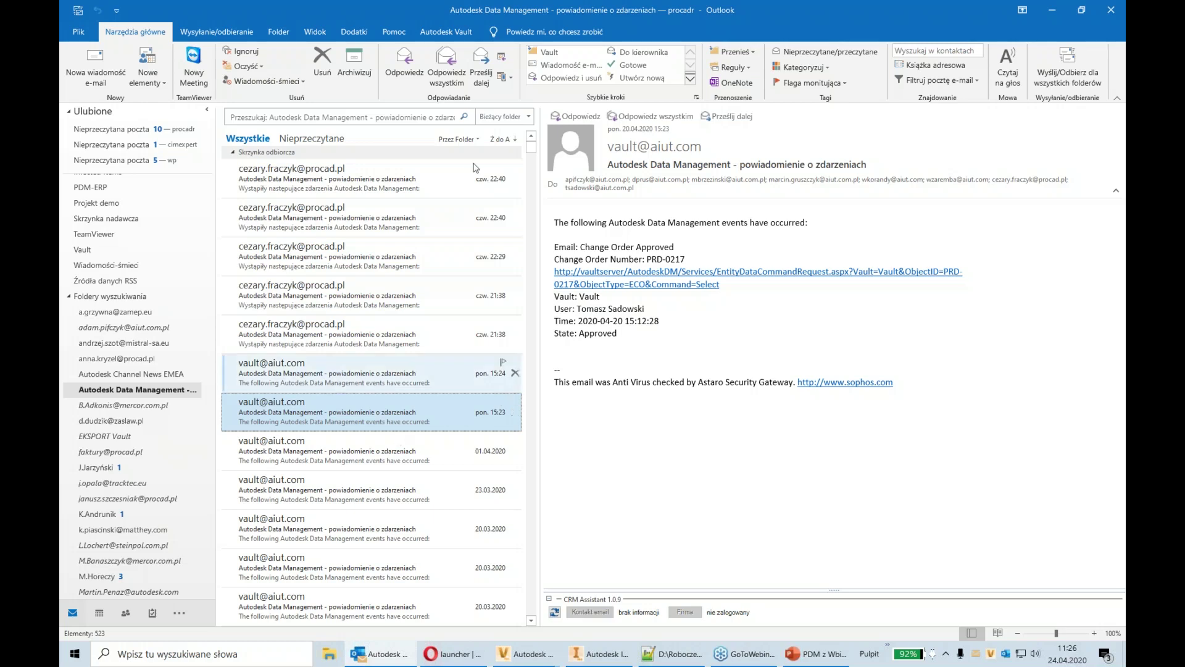
left_click(1053, 9)
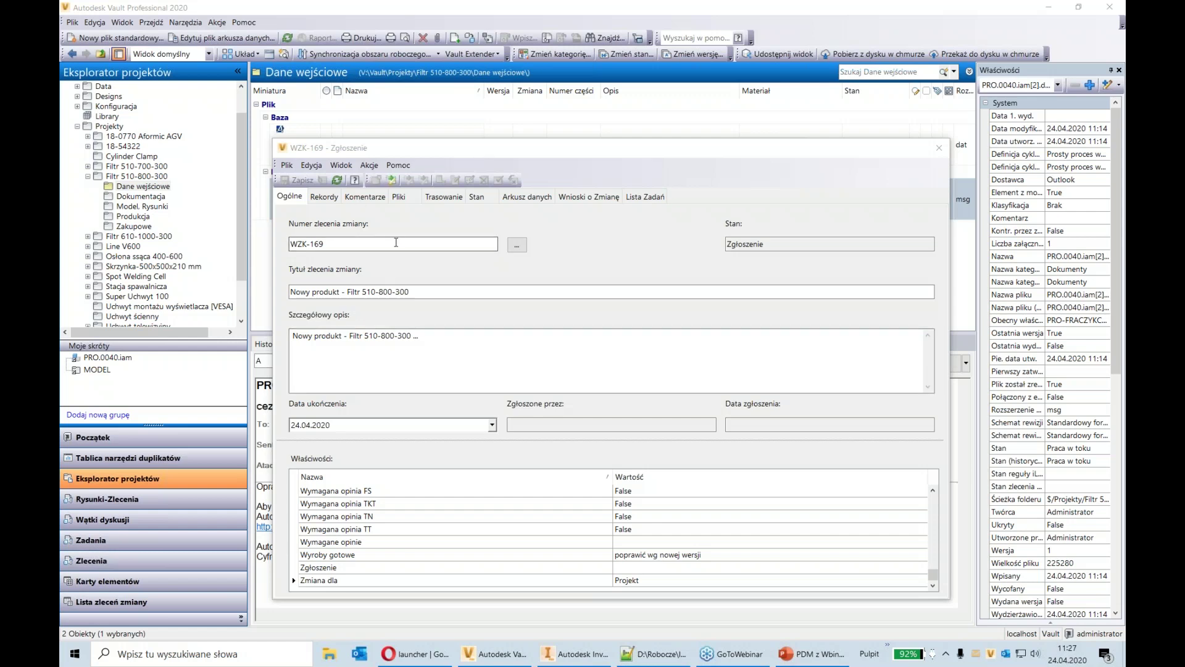
Send WZK-169 to Otwarcie with the pasted new-variant comment, then list the file's change orders
left_click(406, 141)
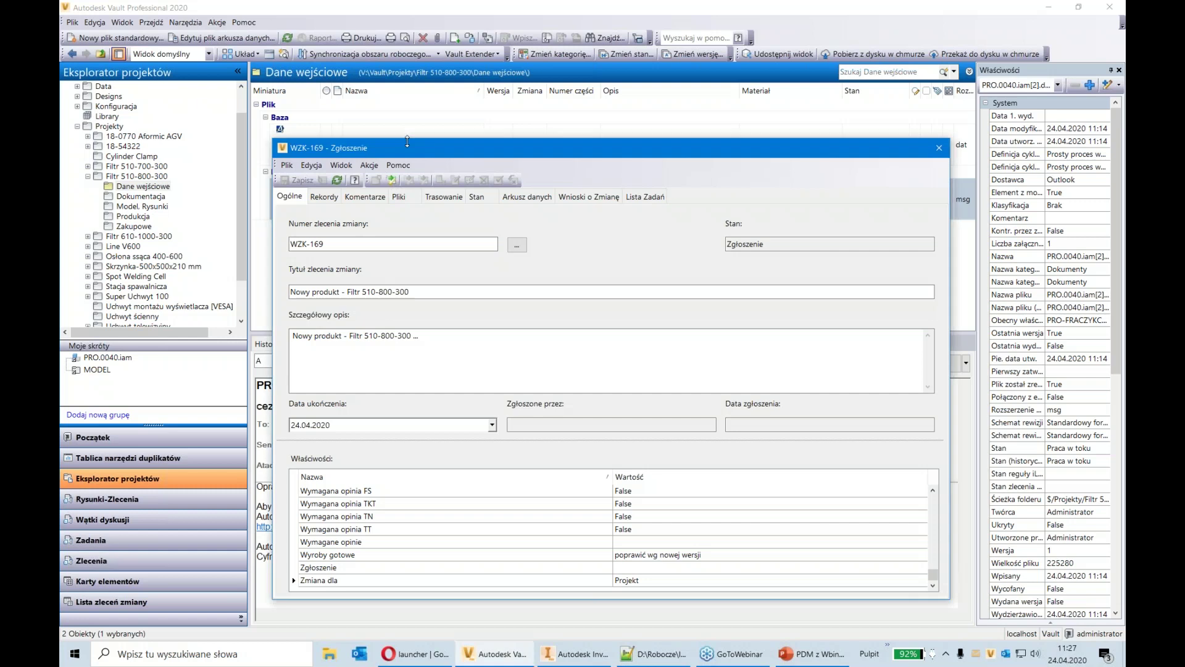
left_click(393, 181)
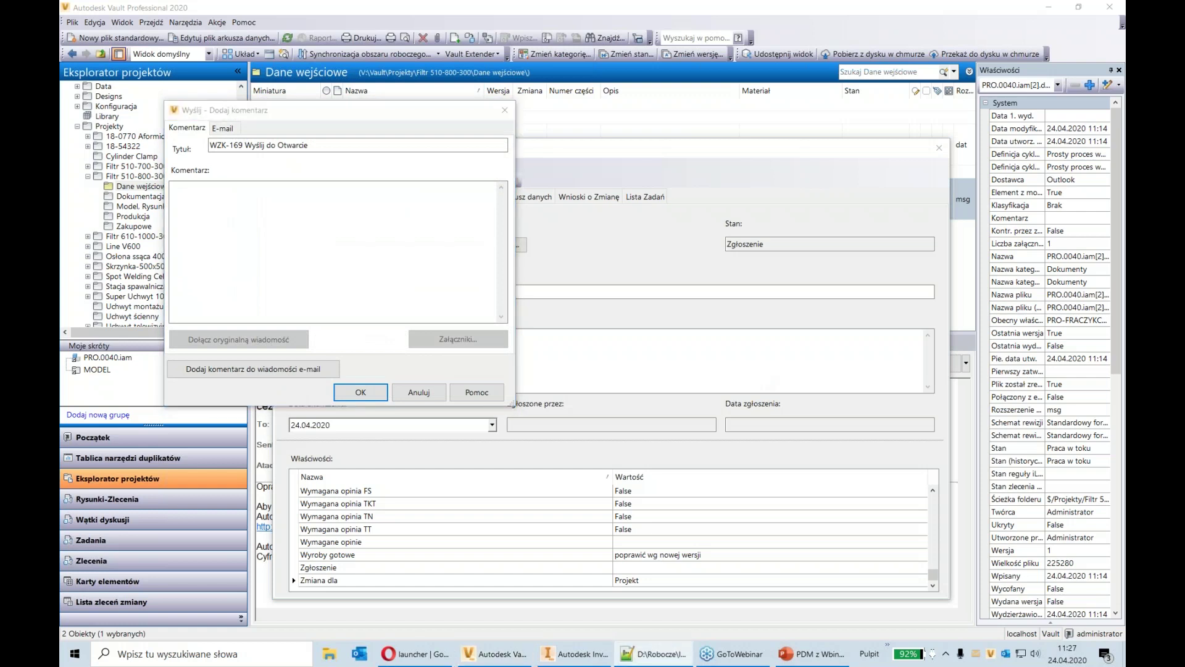
left_click(344, 254)
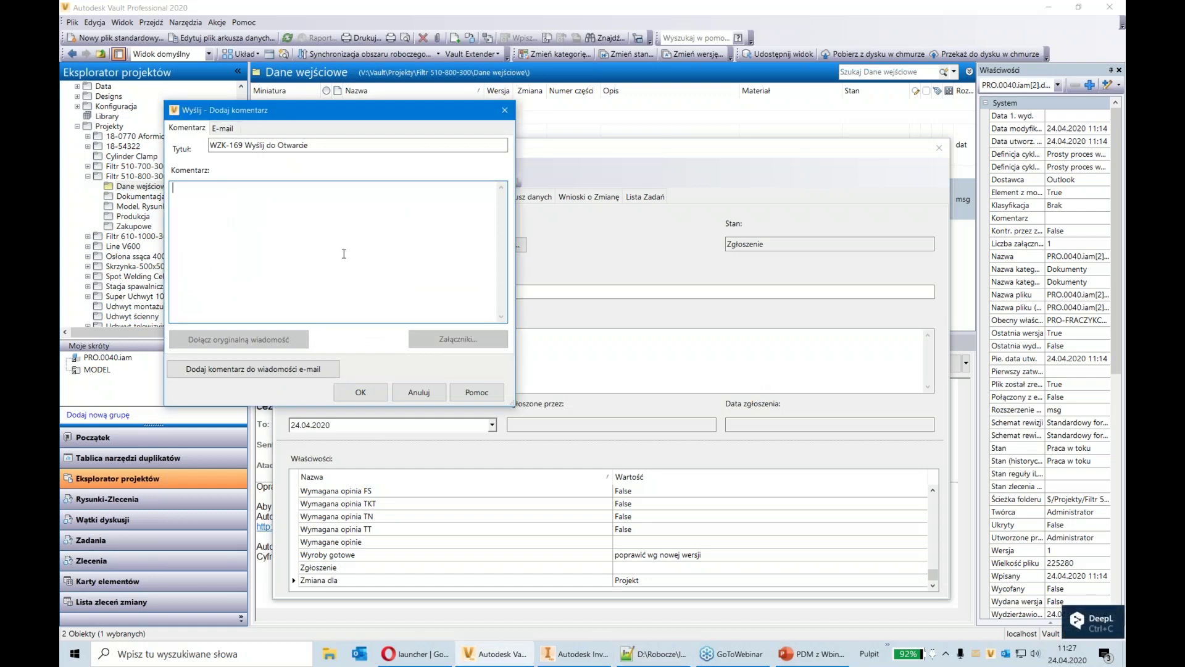
type("Opracowanie nowej odmiany na podstawie załączonego złożenia produktu.")
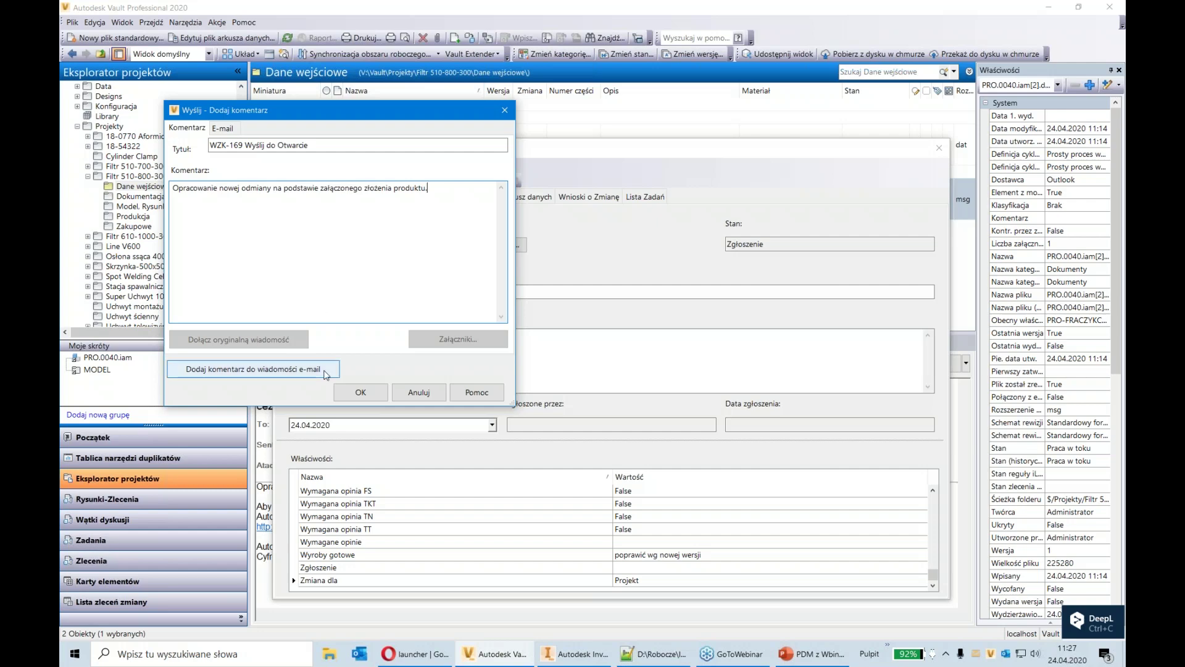
left_click(349, 396)
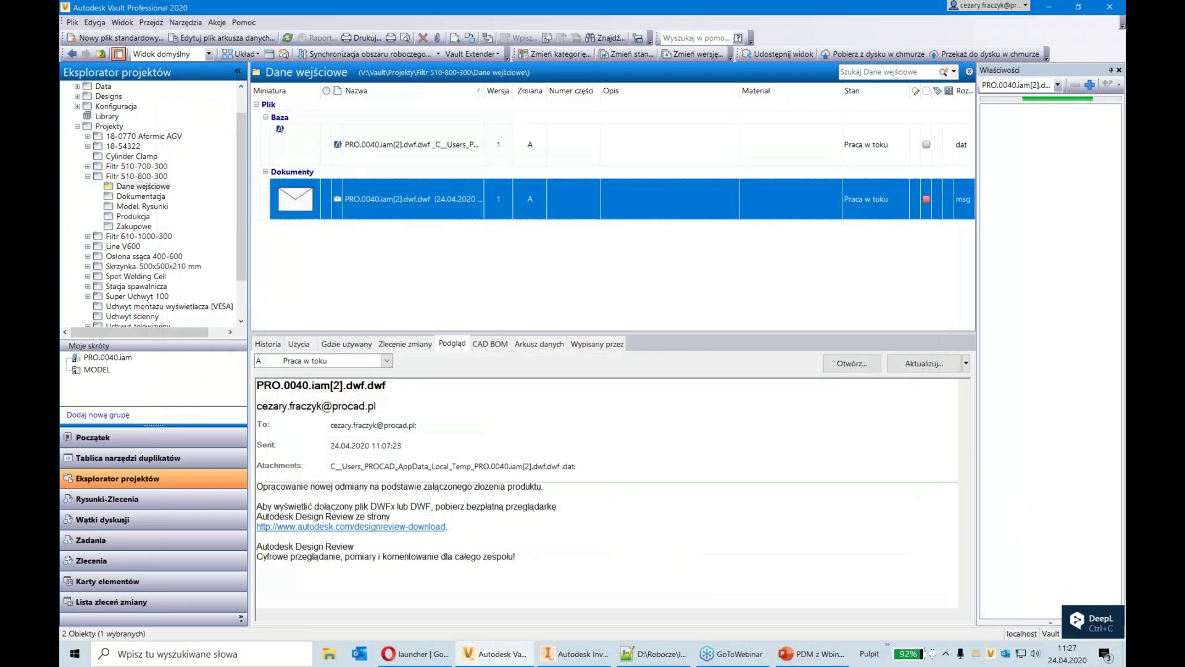
left_click(413, 347)
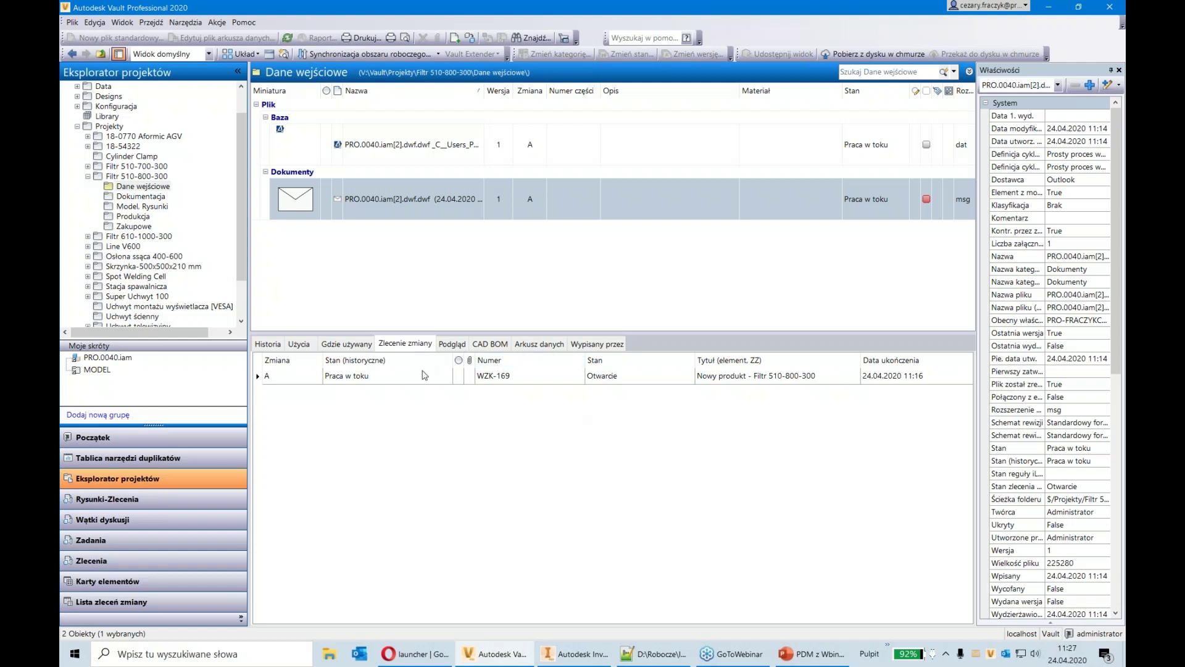
Confirm WZK-169's state diagram shows Otwarcie, close it, and start the PowerPoint slideshow at slide 11
left_click(423, 375)
right_click(432, 382)
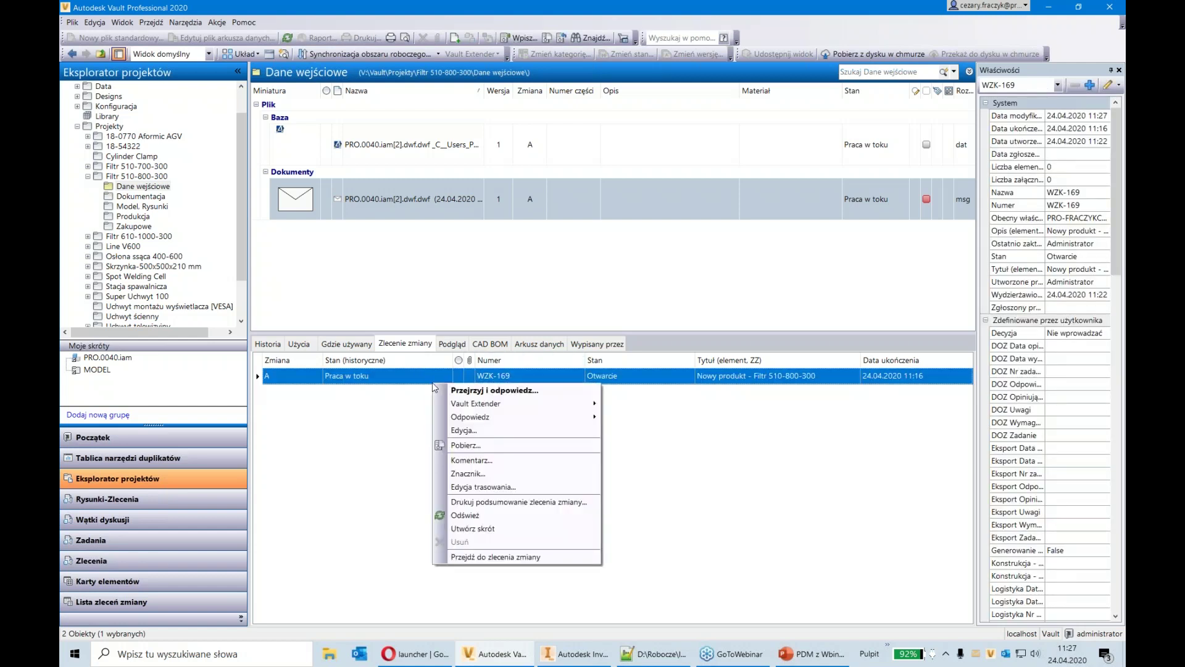
mouse_move(520, 424)
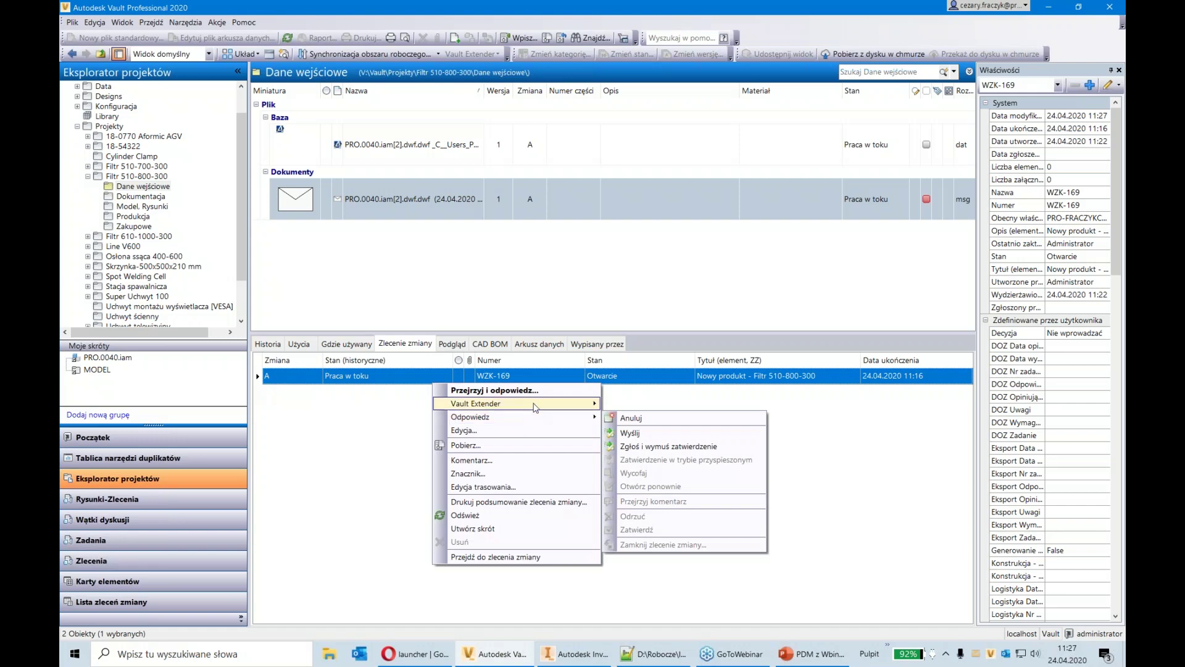
left_click(536, 391)
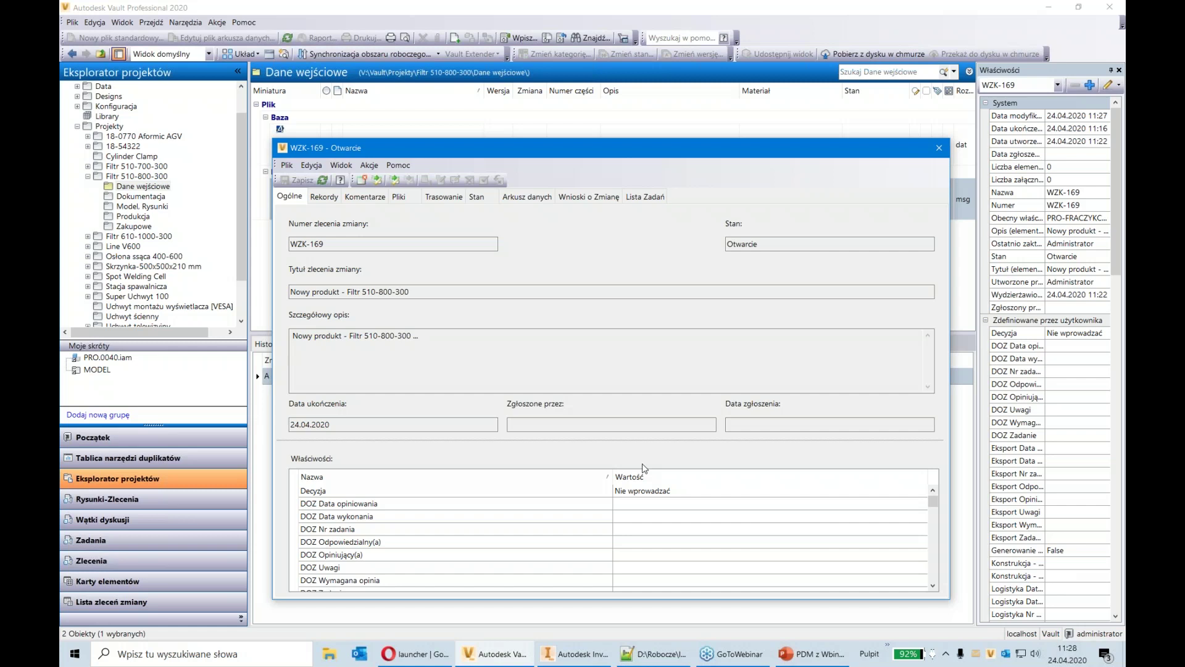
left_click(475, 196)
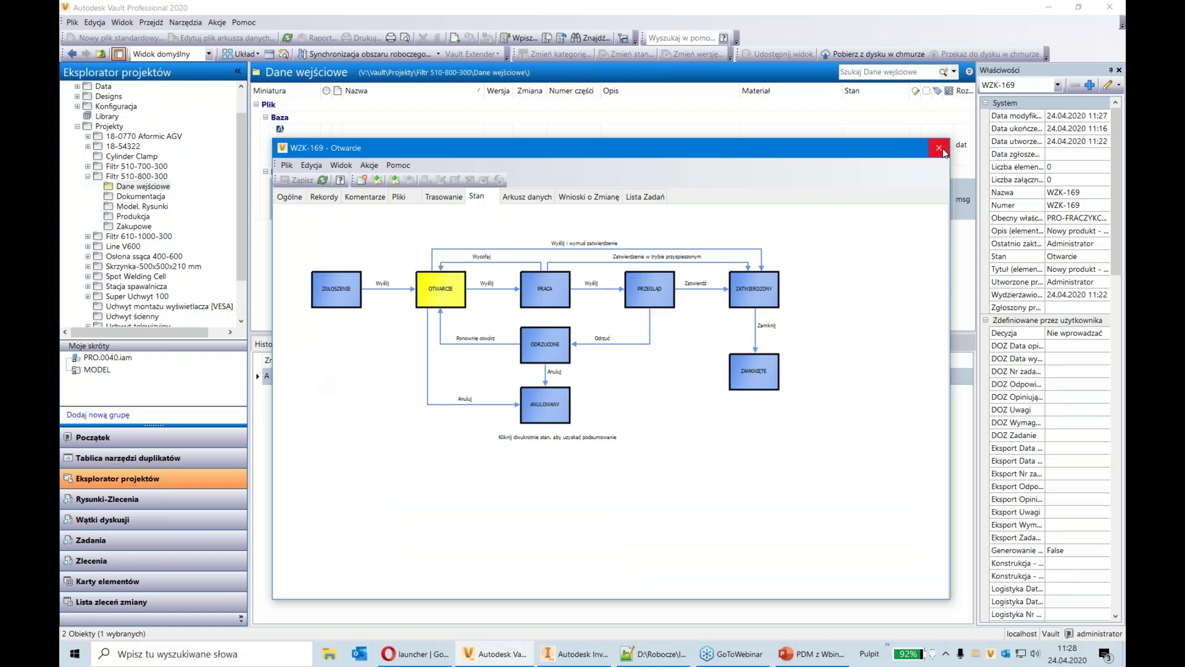
left_click(939, 148)
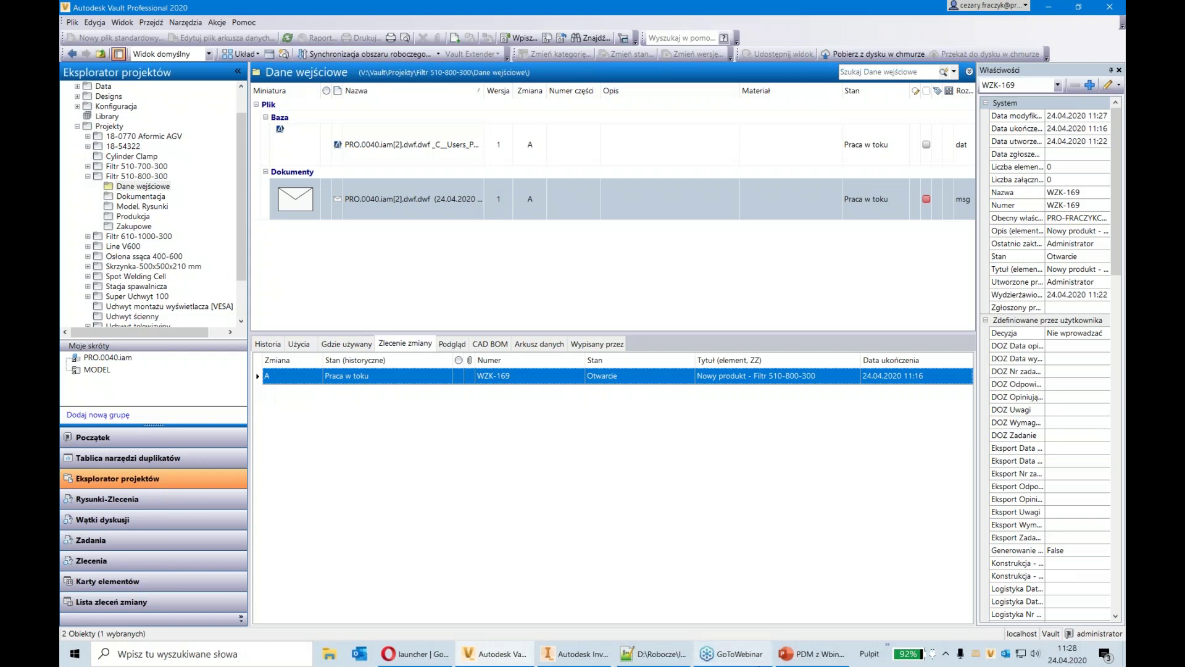
left_click(810, 654)
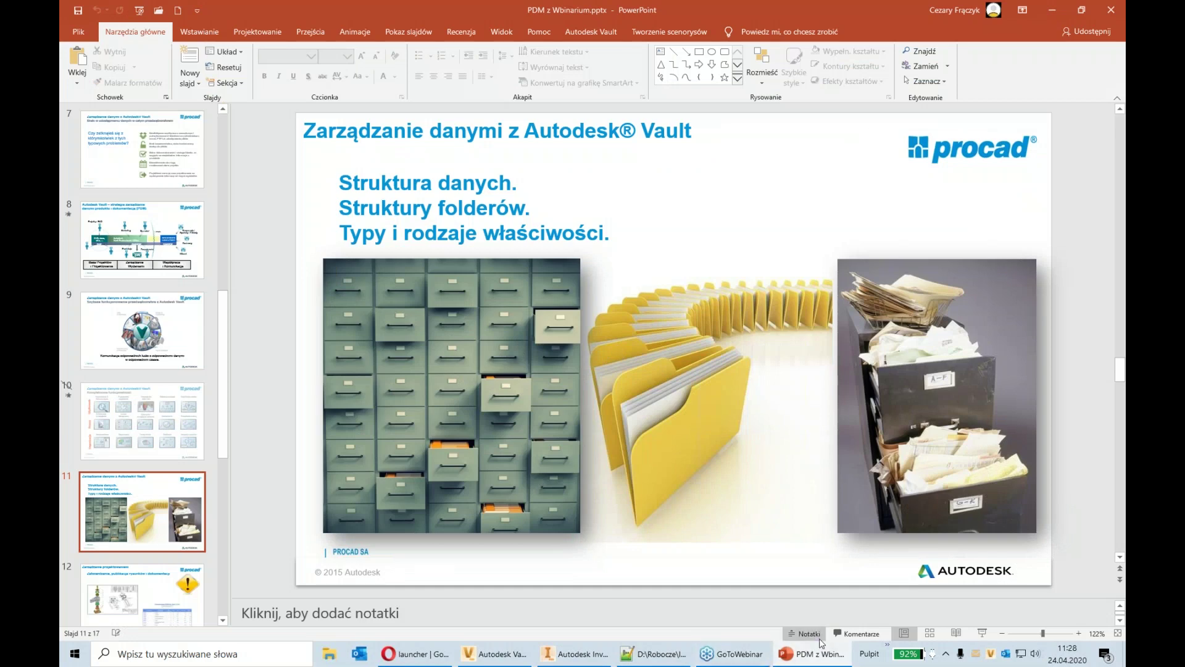
left_click(981, 634)
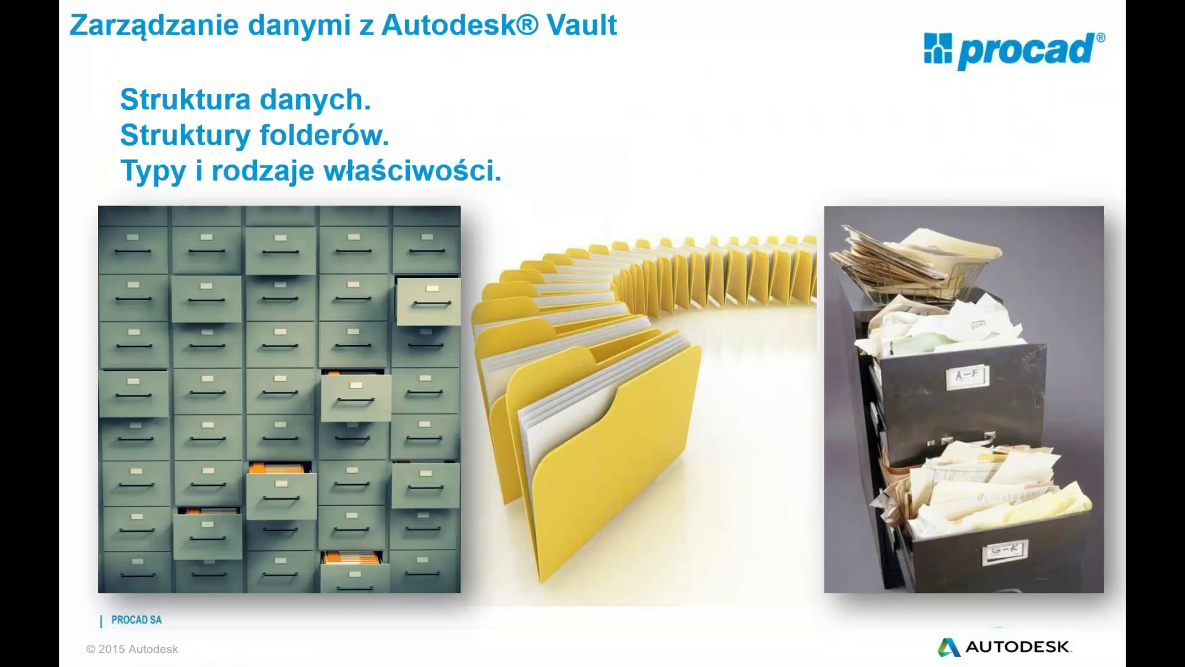
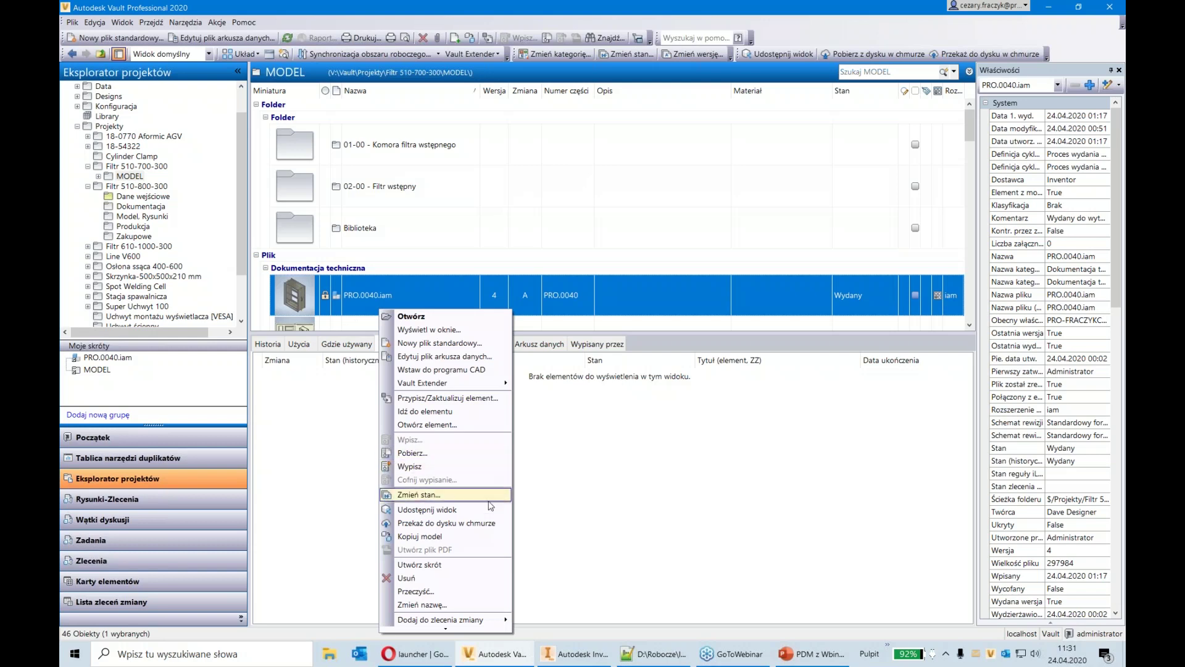
Launch Kopiuj model on PRO.0040.iam to load it into Copy Design
left_click(492, 537)
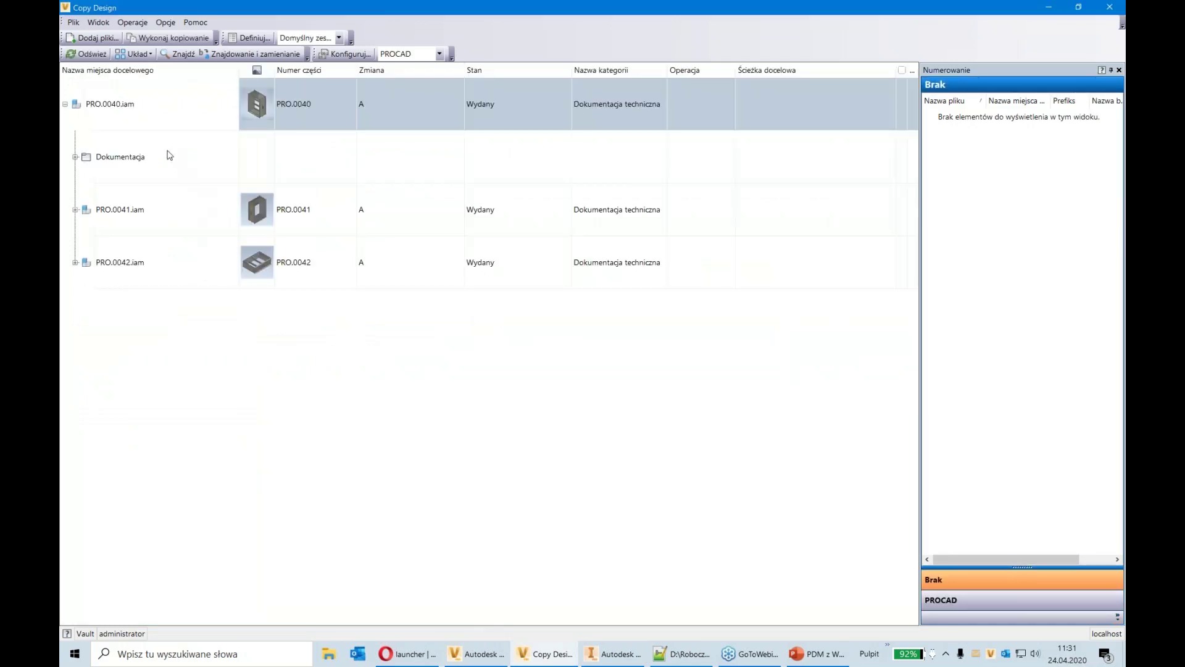
Expand PRO.0041.iam and select PRO.0040.iam, PRO.0041.iam and PRO.0044.ipt for copying
left_click(169, 110)
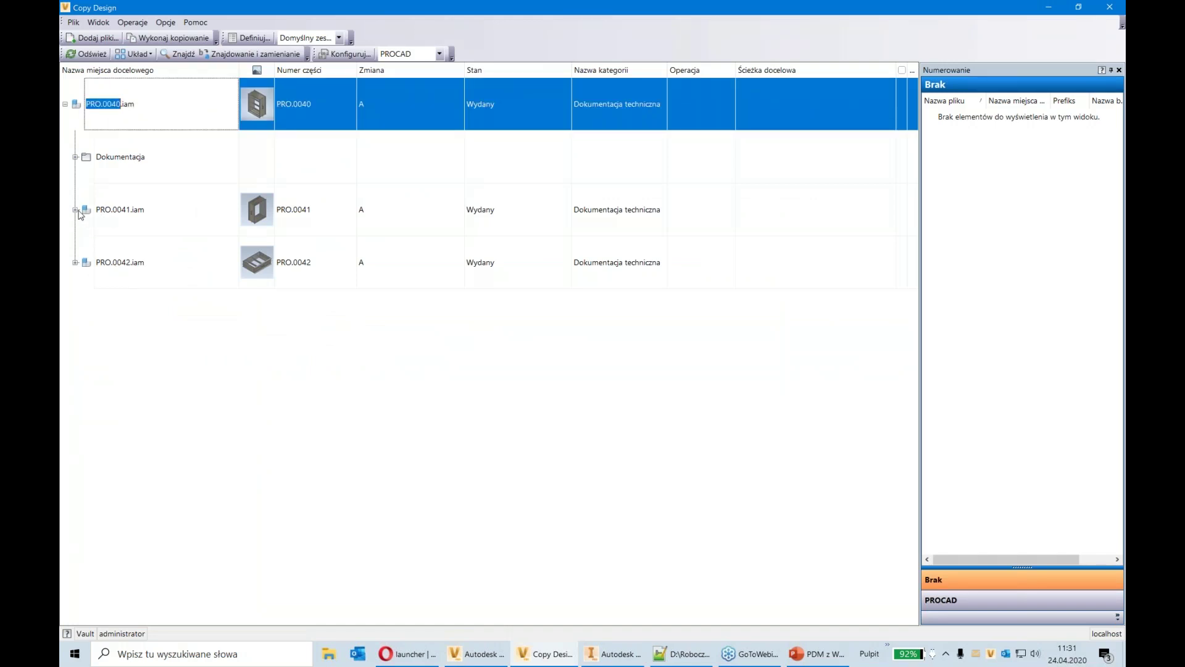
left_click(74, 210)
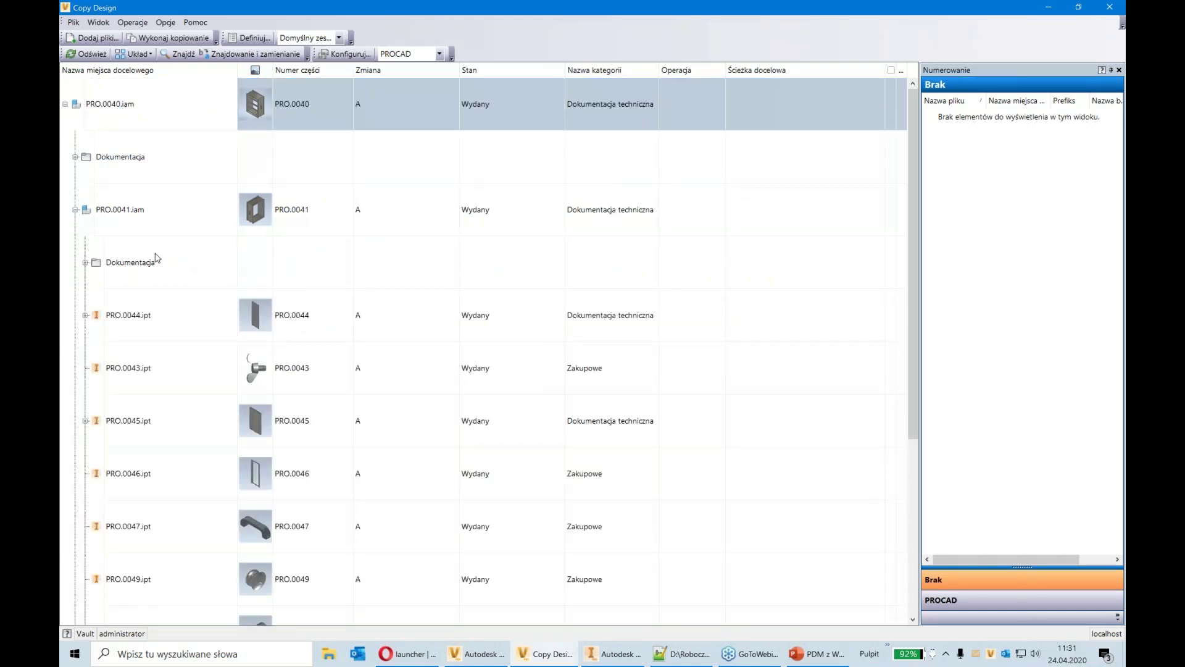
left_click(193, 116)
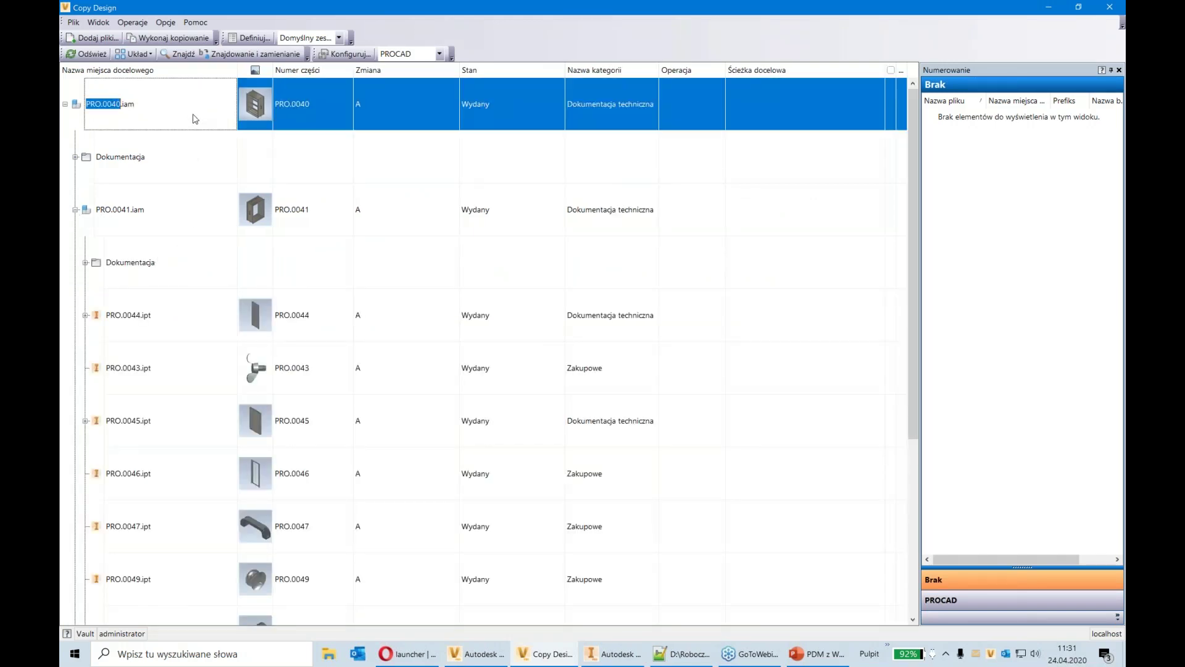
left_click(223, 223, "ctrl")
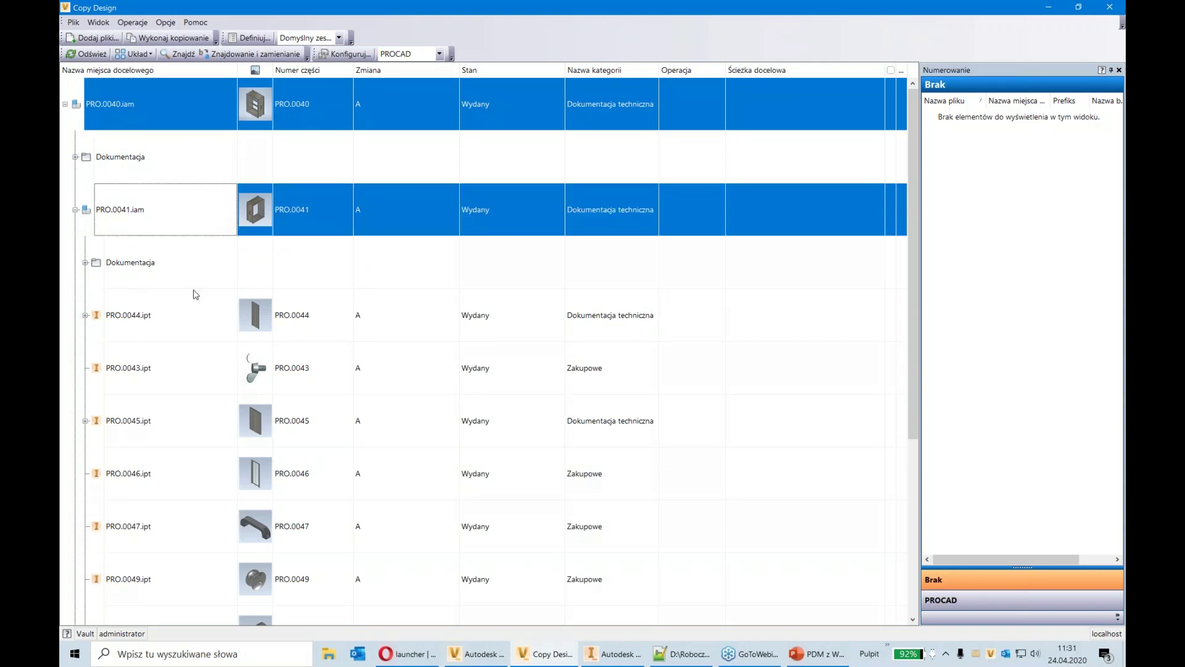
left_click(190, 326, "ctrl")
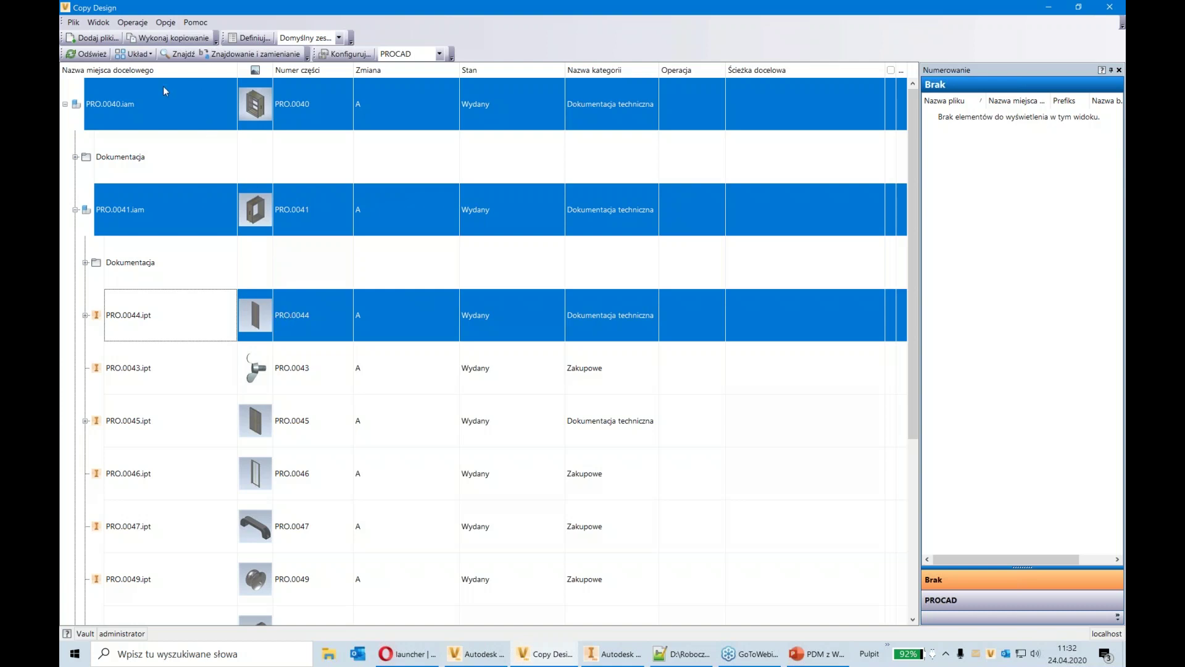
Set the Kopiuj do destination to Filtr 510-800-300 > Model, Rysunki
left_click(137, 24)
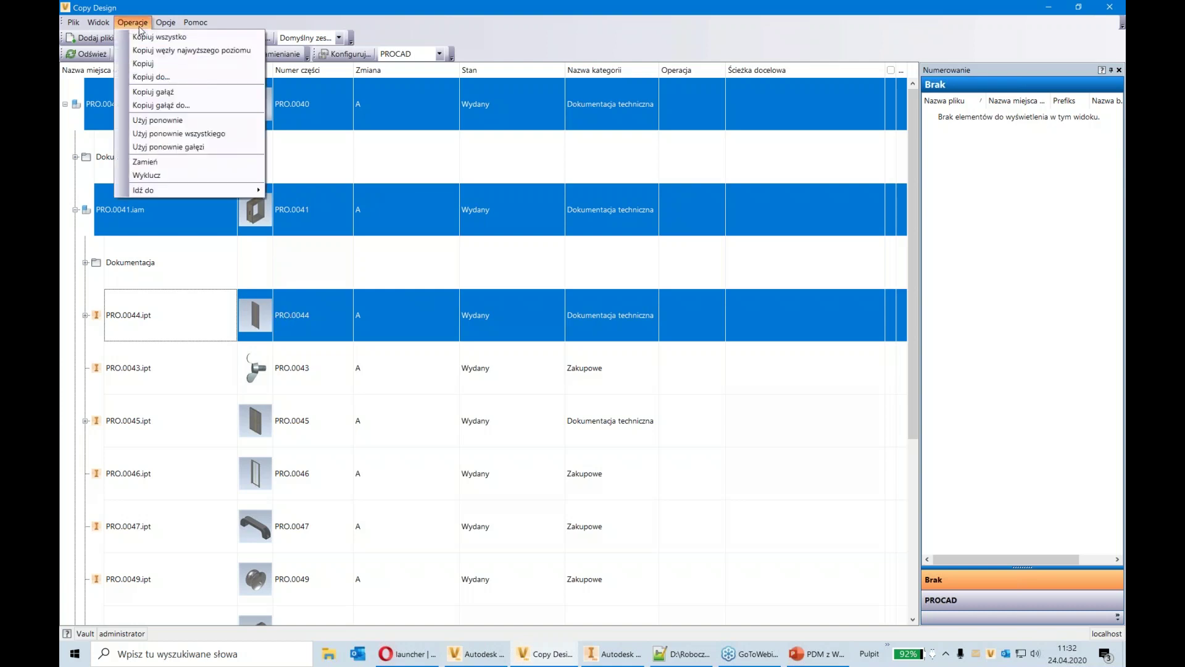
left_click(175, 79)
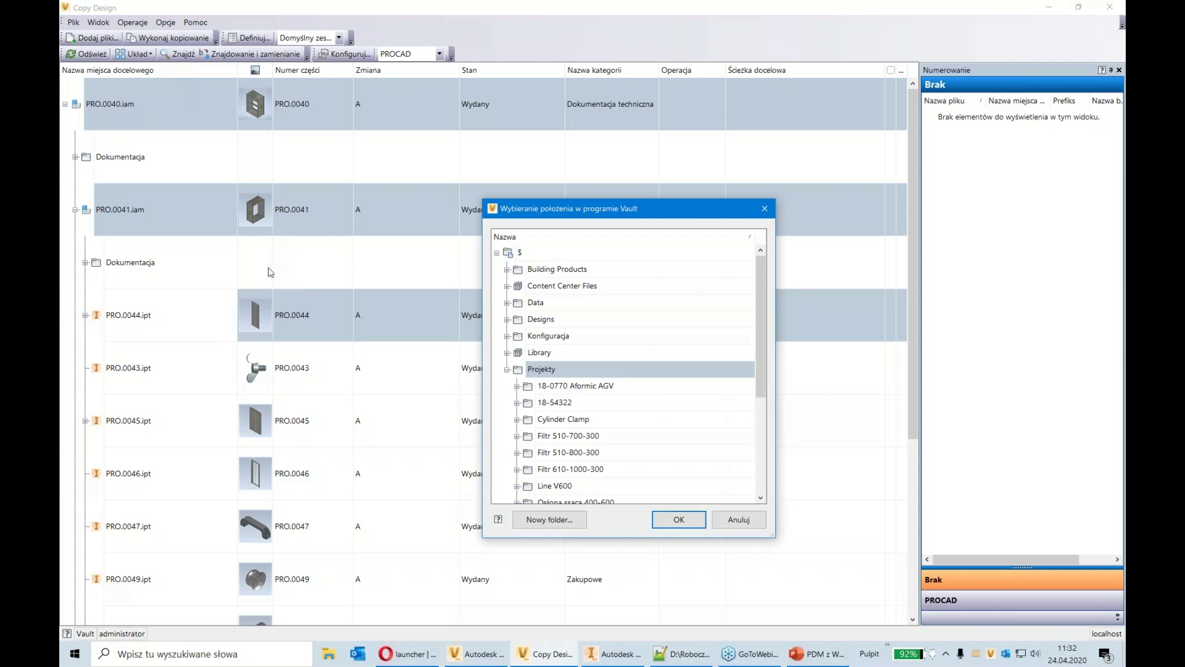
left_click(517, 453)
scroll(643, 463, "down", 3)
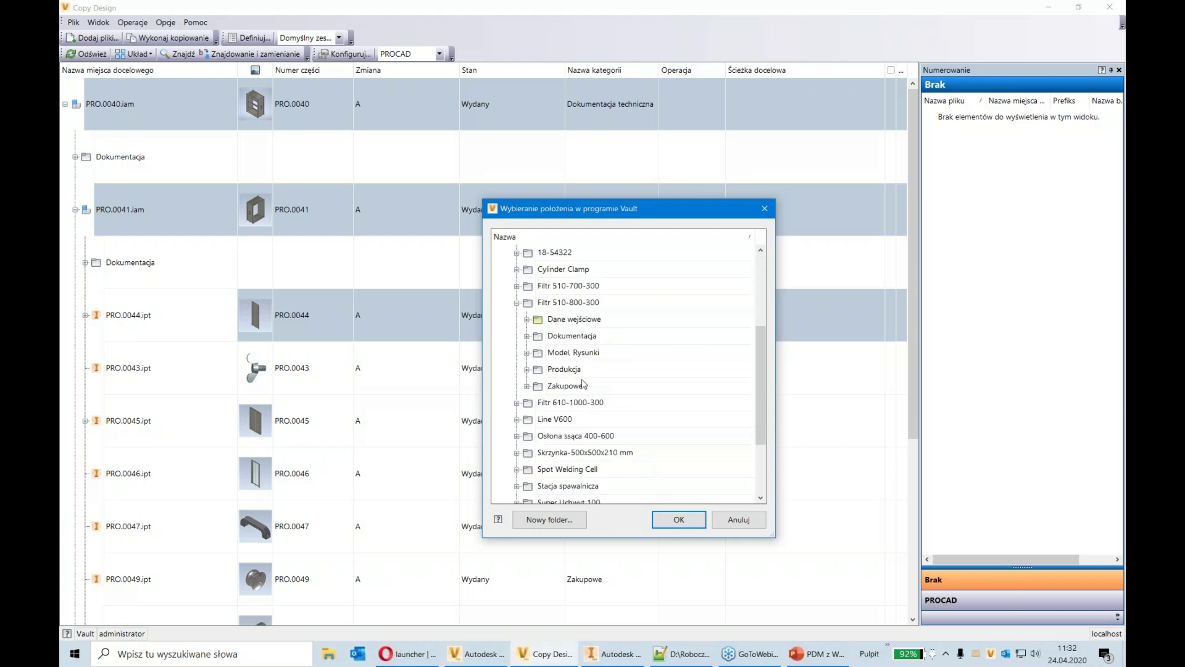
left_click(584, 355)
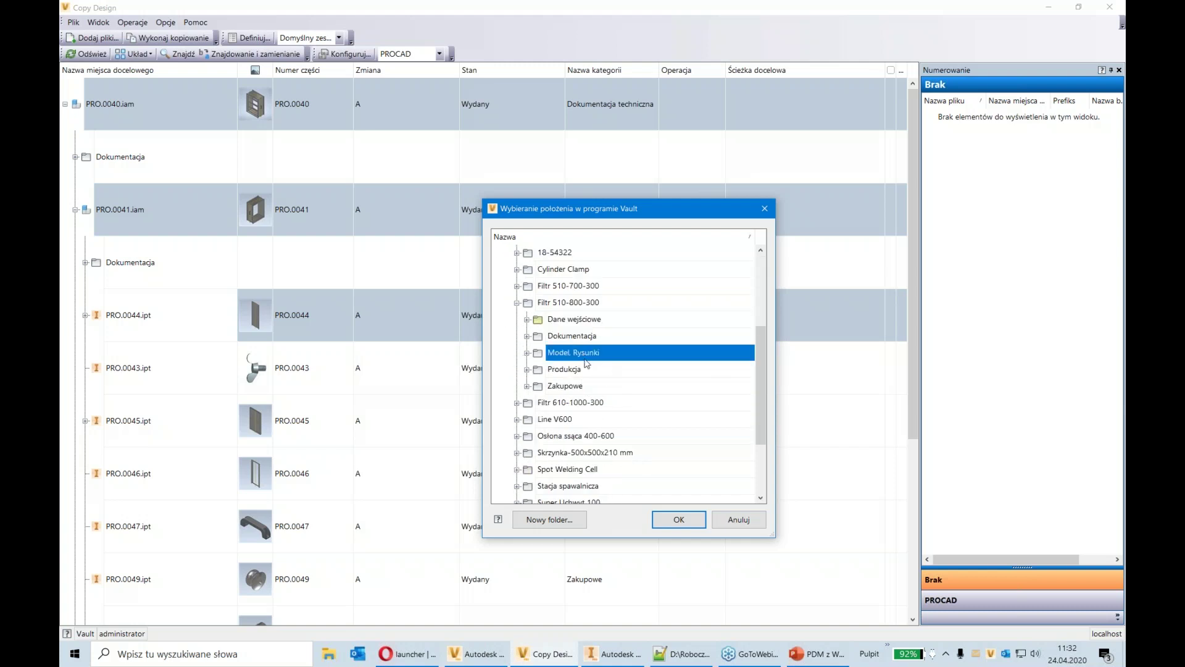
left_click(673, 520)
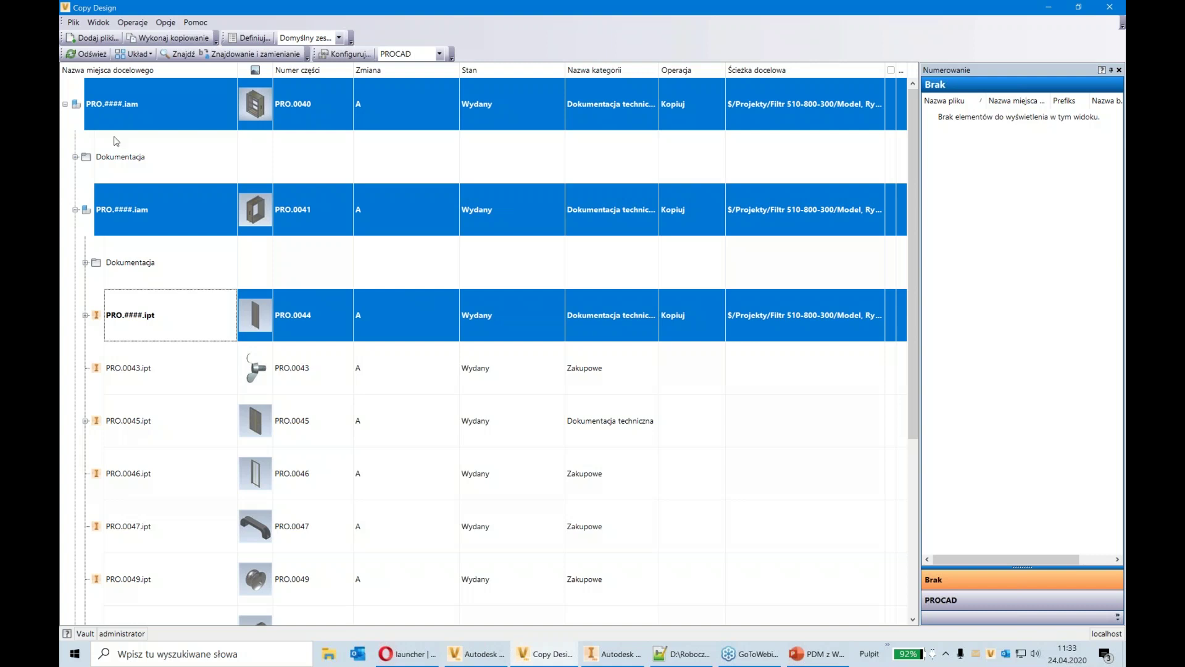
Expand the Dokumentacja folders of PRO.0040, PRO.0041 and PRO.0044 to show their drawings
left_click(75, 157)
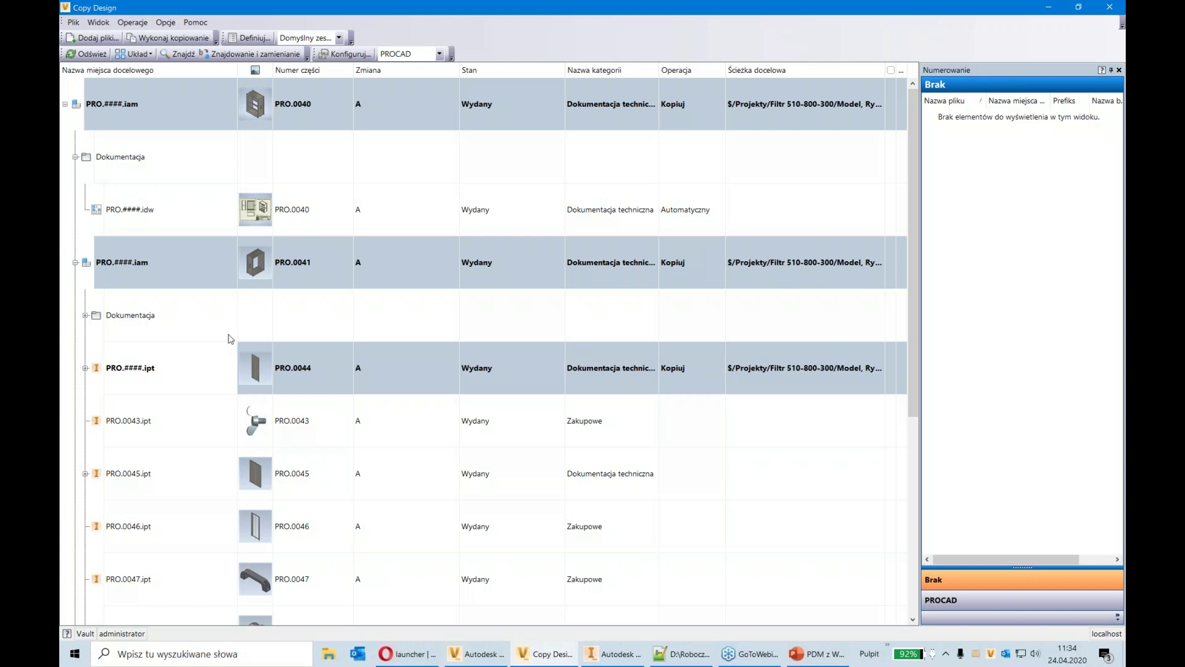
left_click(86, 315)
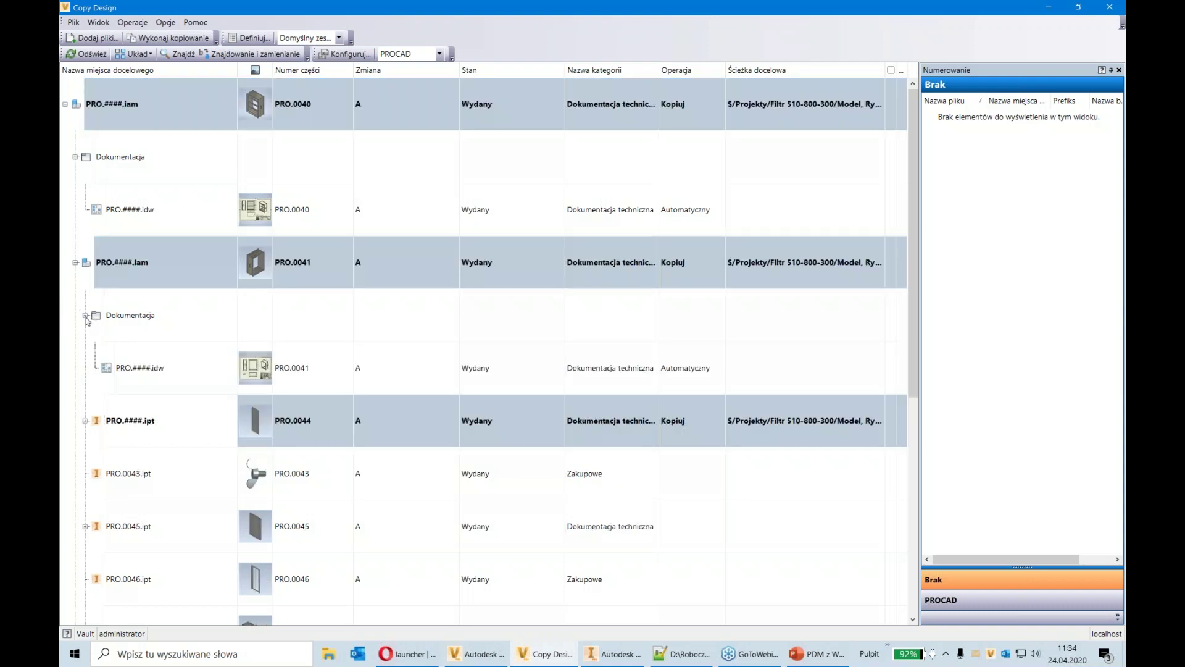
scroll(297, 361, "down", 3)
scroll(336, 364, "up", 3)
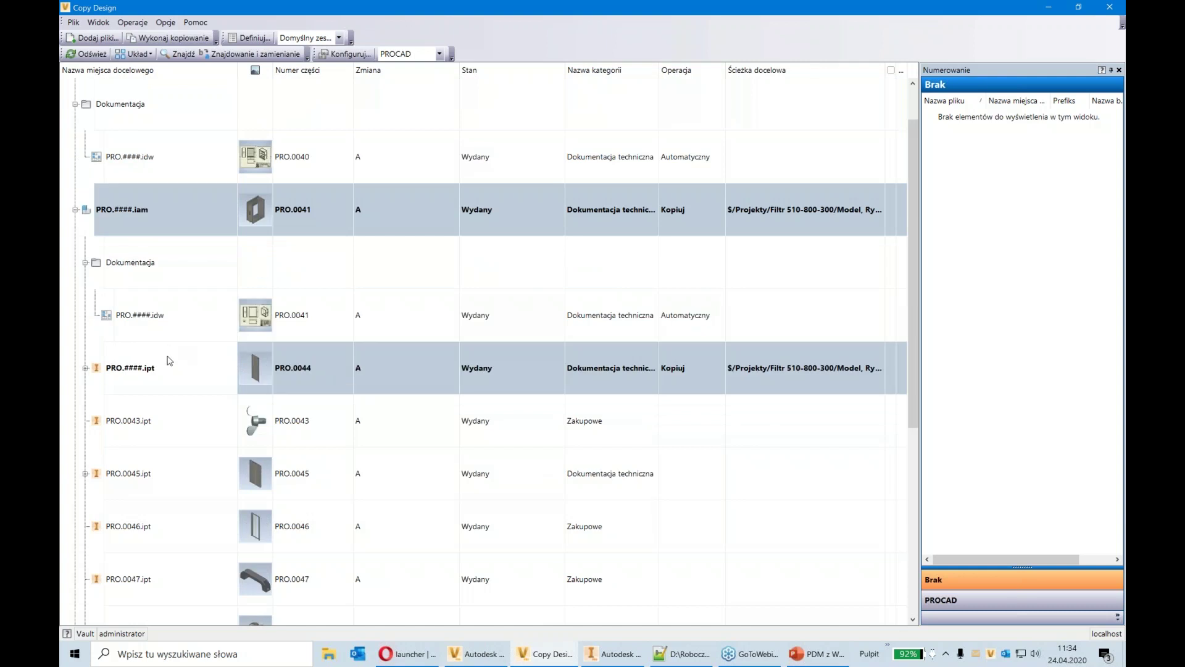
left_click(85, 368)
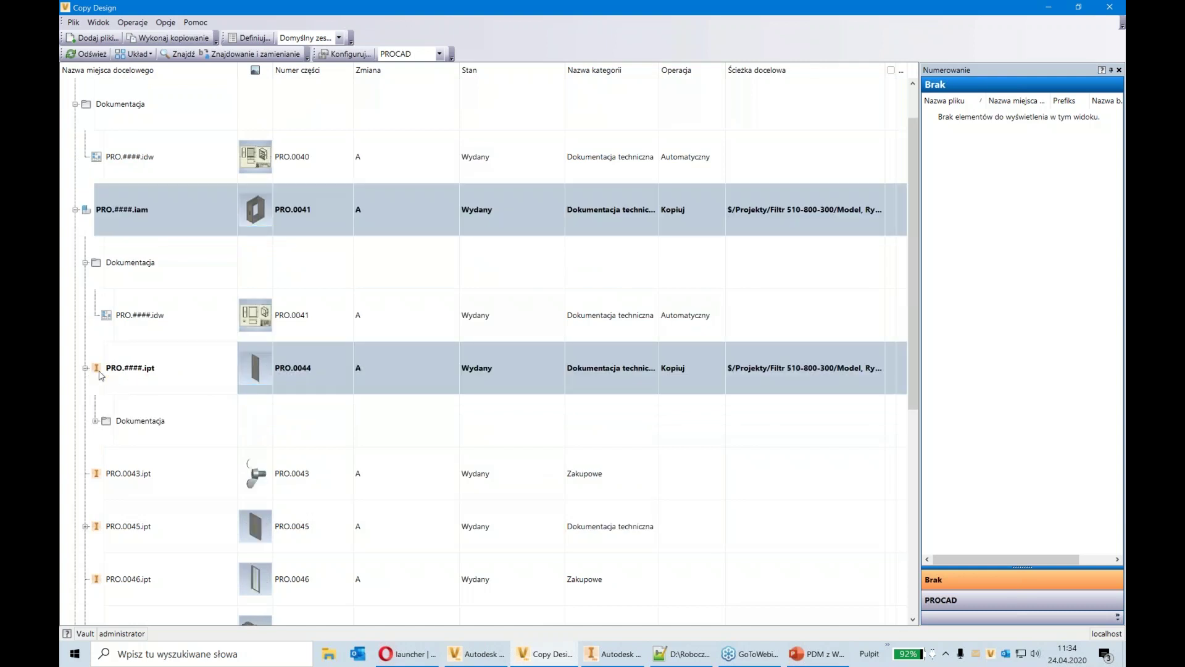
left_click(95, 420)
scroll(175, 437, "down", 1)
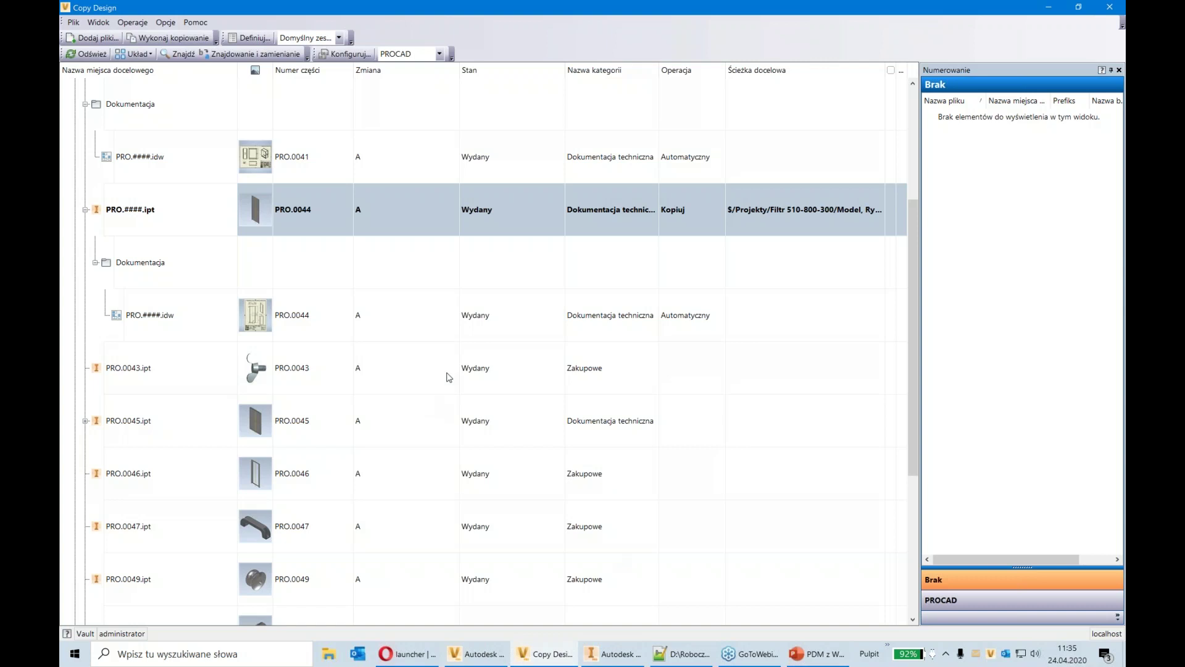
Look over the Opcje copy options and close without copying anything
left_click(166, 22)
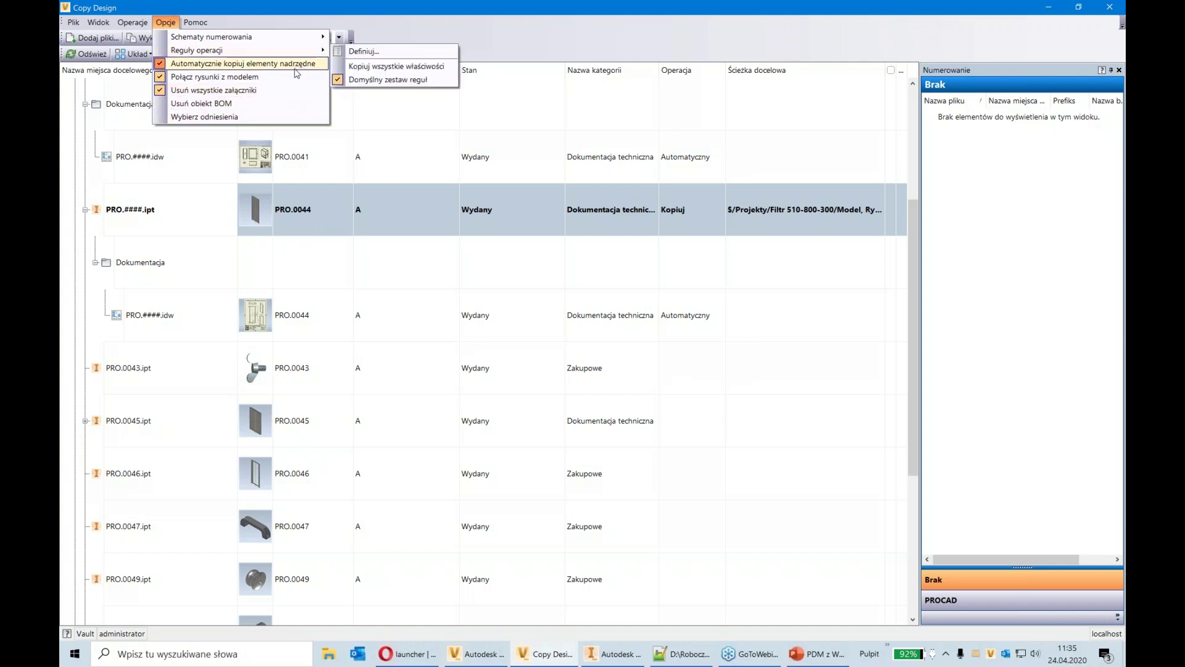
left_click(287, 8)
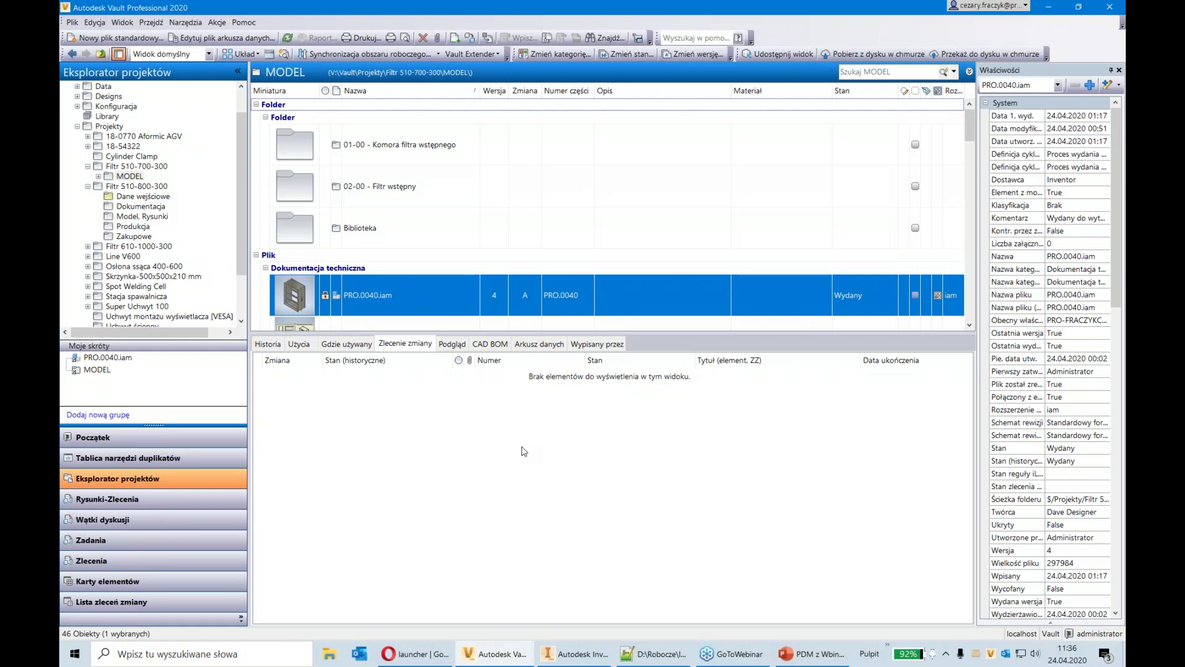
Bring Inventor forward and switch to the PRO.0063.iam assembly document
left_click(560, 657)
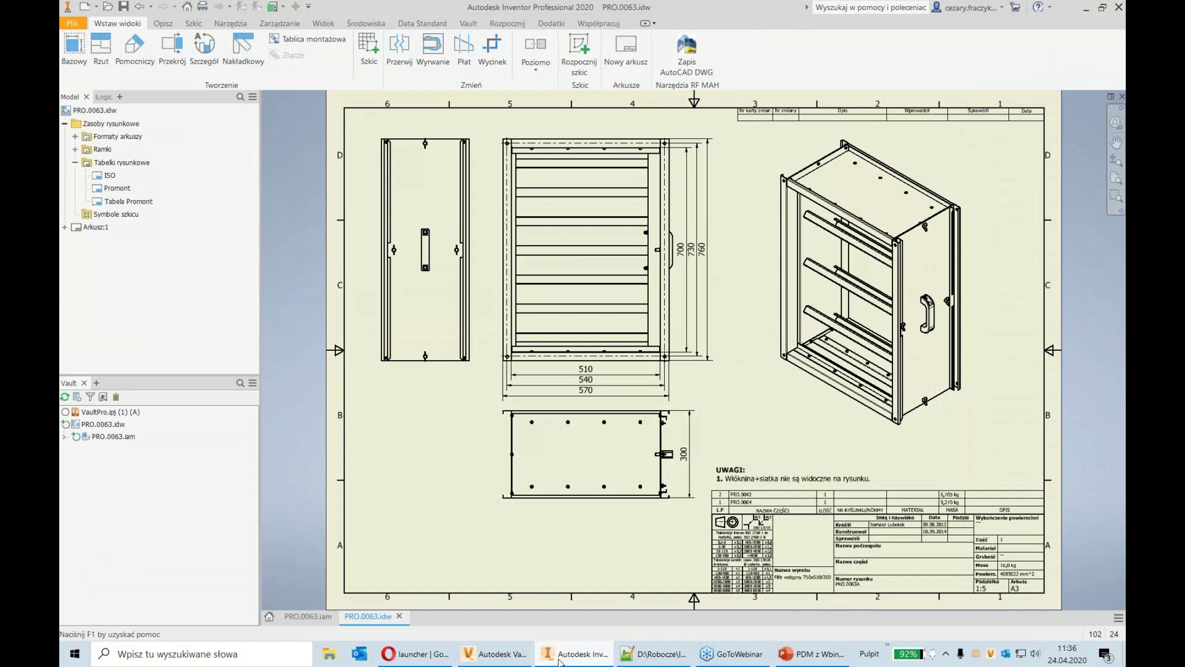
left_click(294, 616)
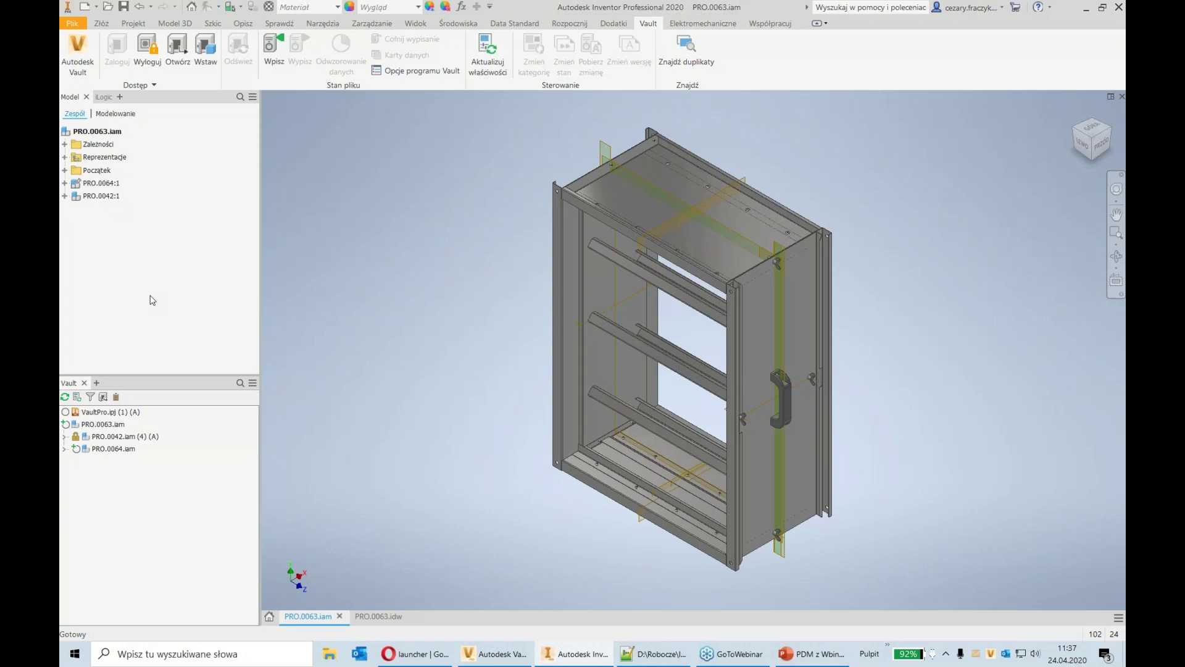
Expand PRO.0064.iam and PRO.0042.iam and enlarge the Vault browser panel
left_click(65, 449)
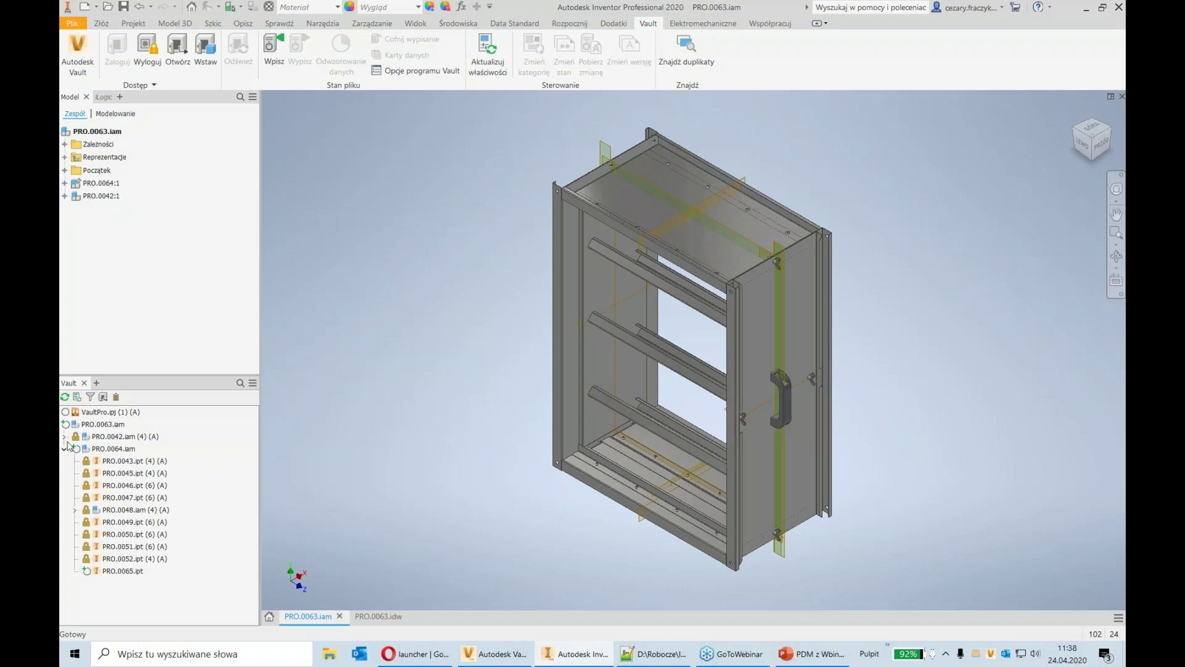
left_click(66, 437)
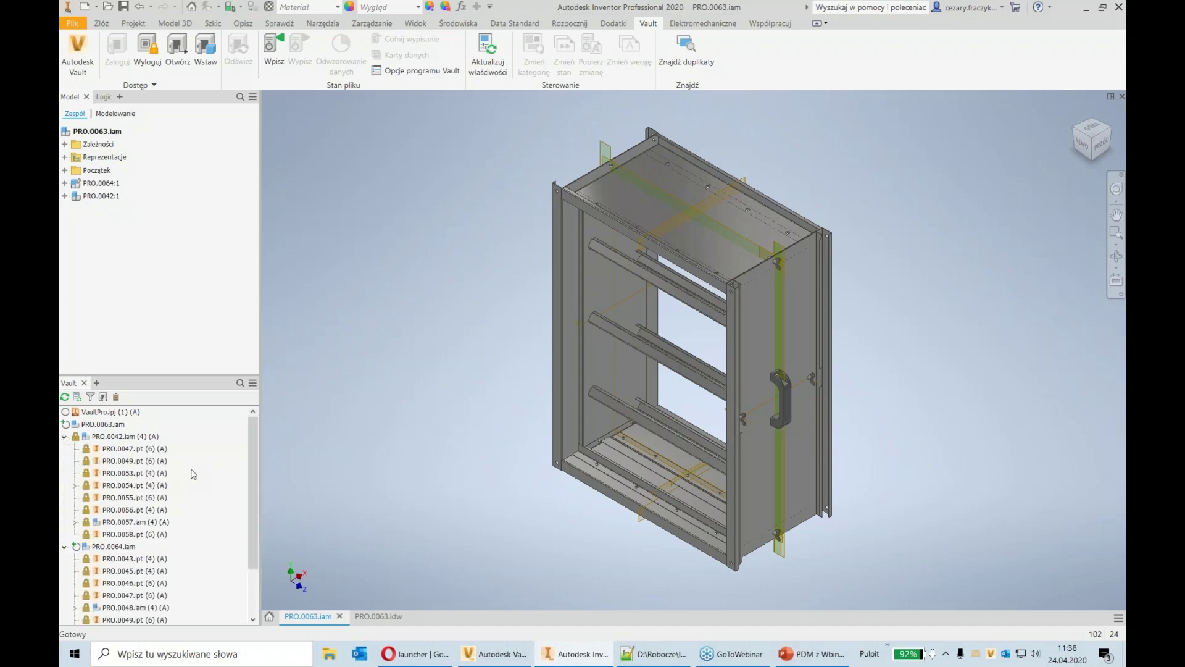
left_click_drag(186, 374, 180, 226)
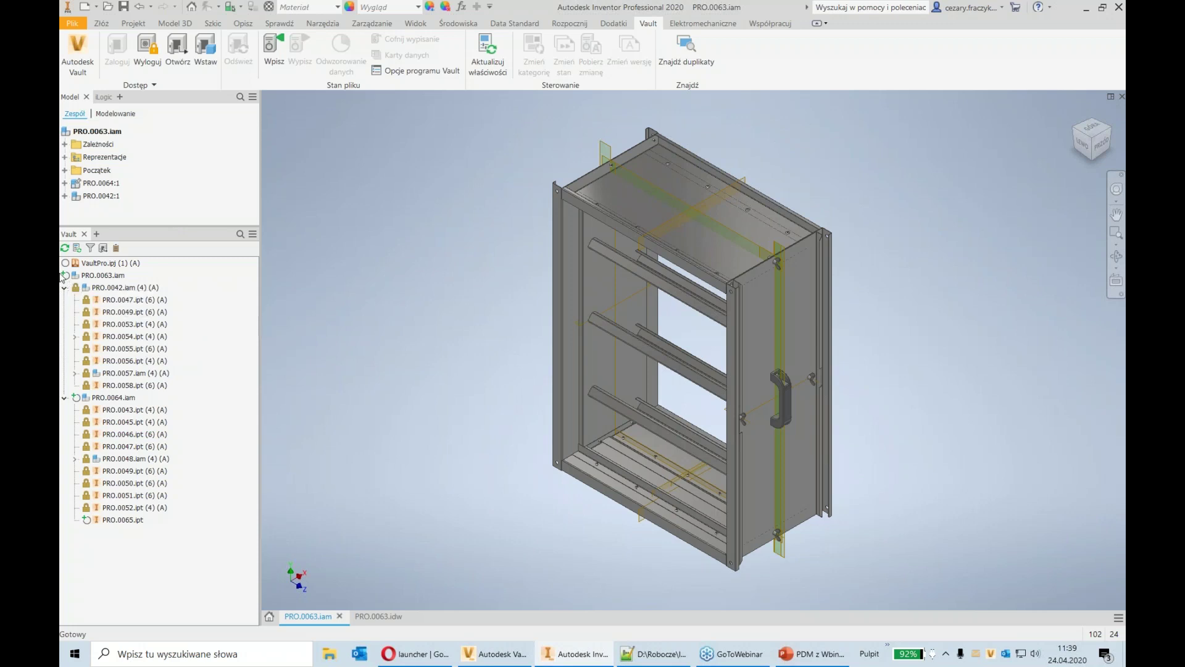
mouse_move(69, 282)
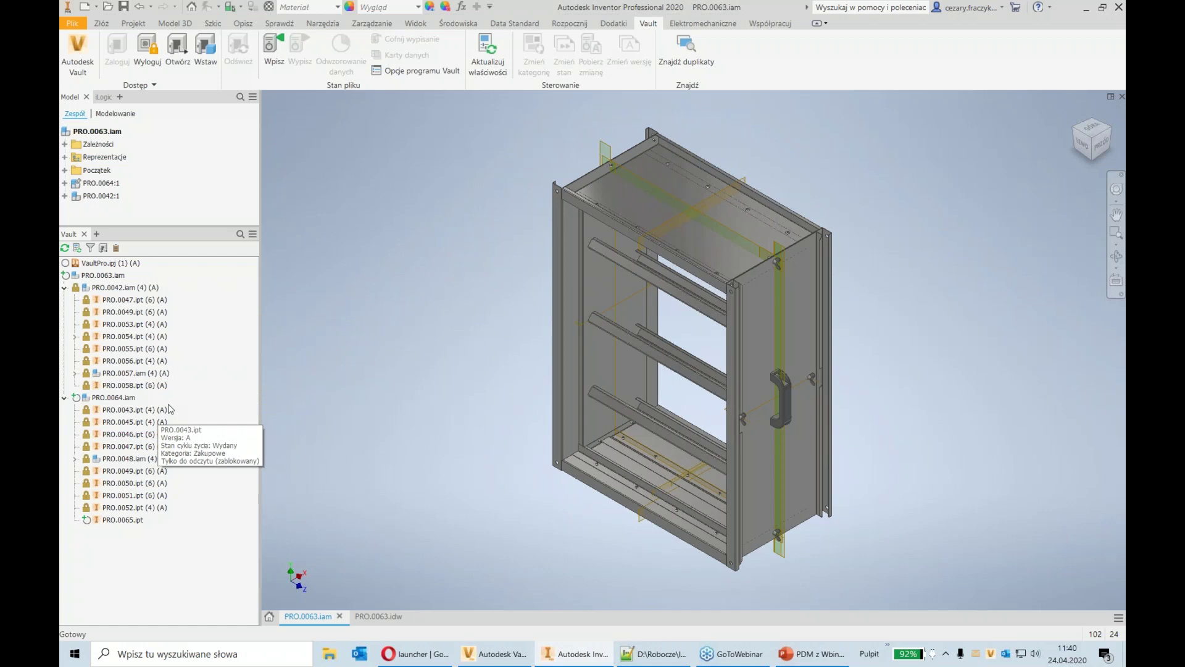
Refresh the Vault status, then bring up and dismiss PRO.0063.iam's Vault context menu
left_click(65, 248)
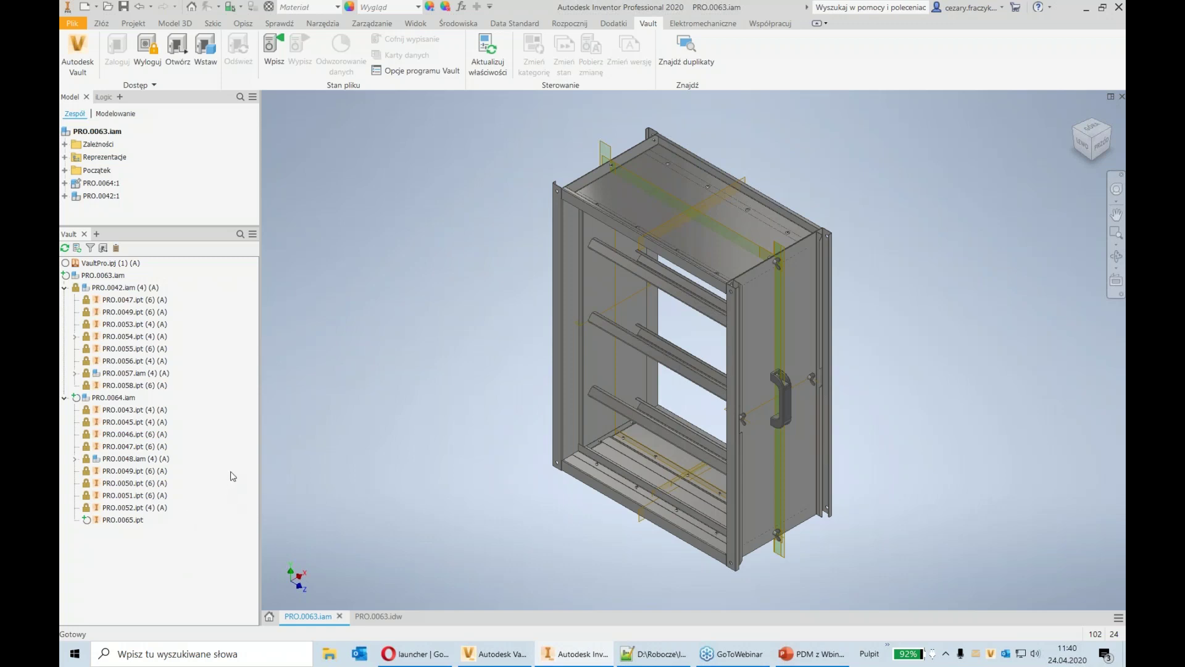
mouse_move(130, 291)
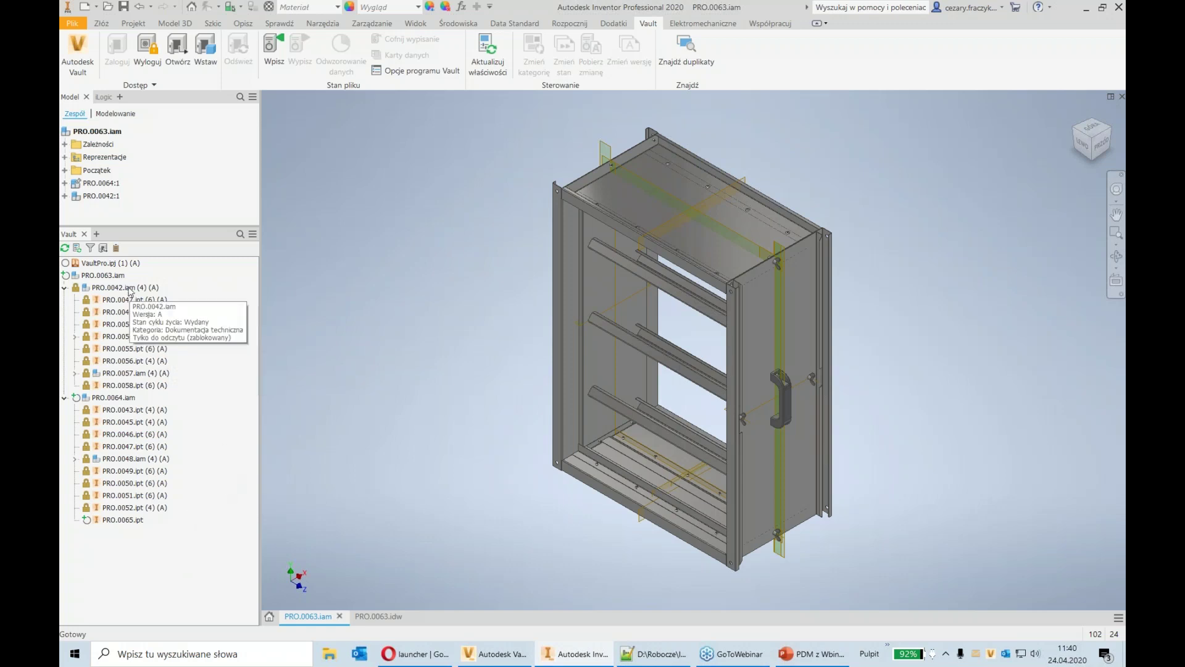
left_click(92, 275)
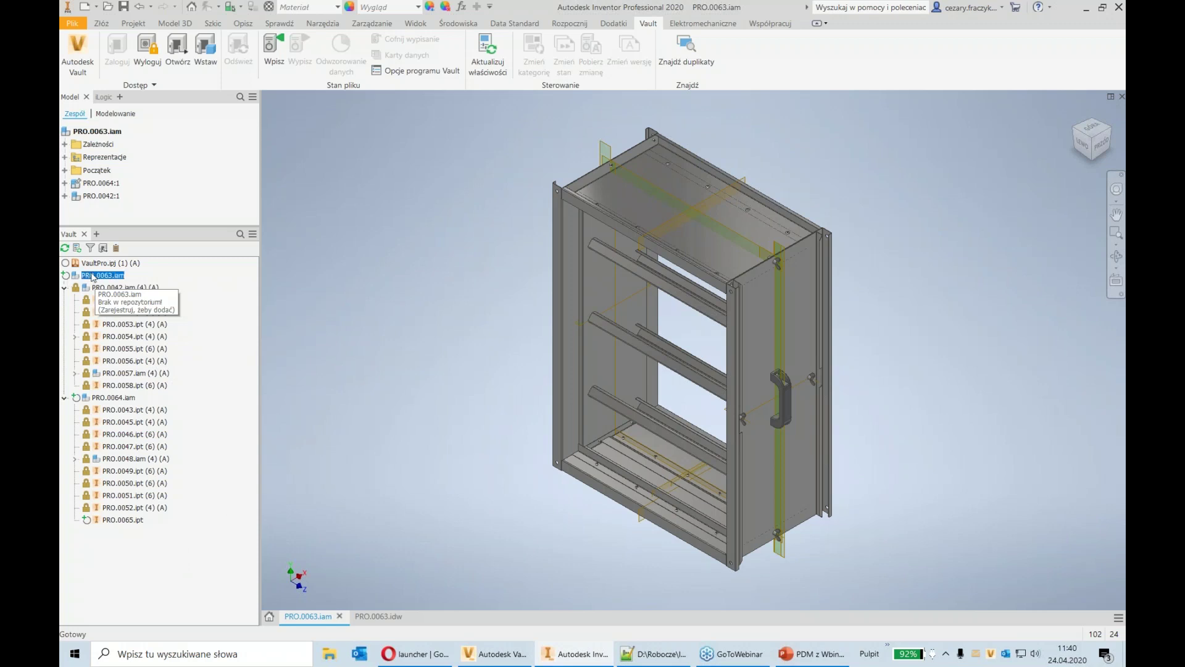
right_click(93, 275)
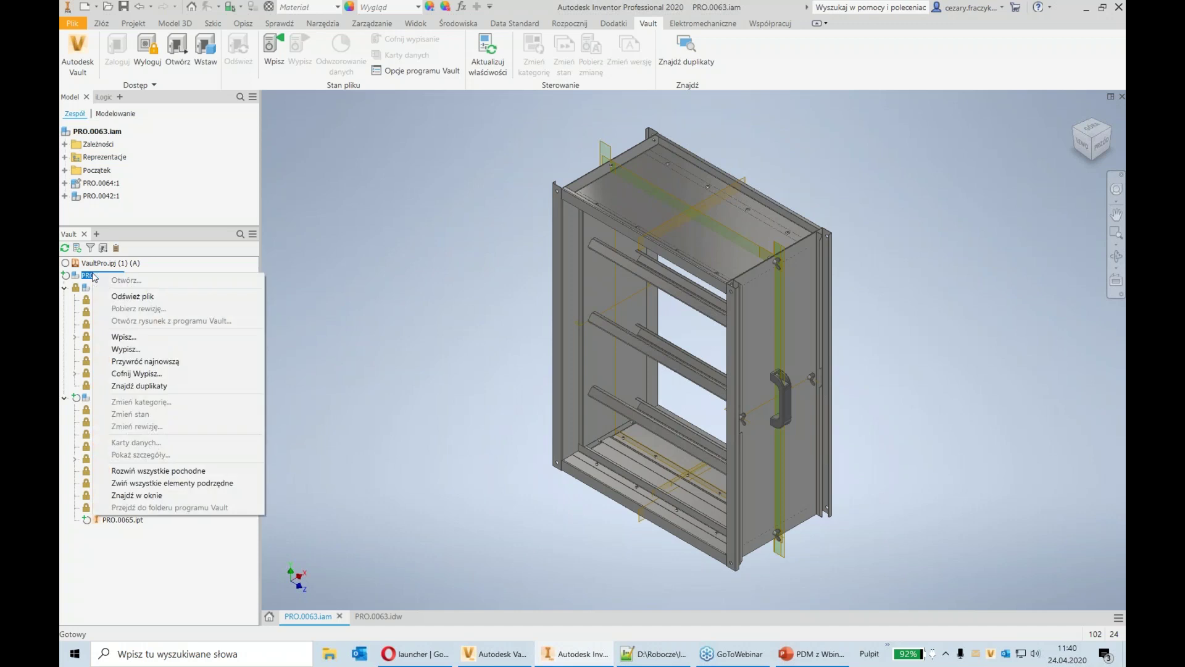
left_click(328, 389)
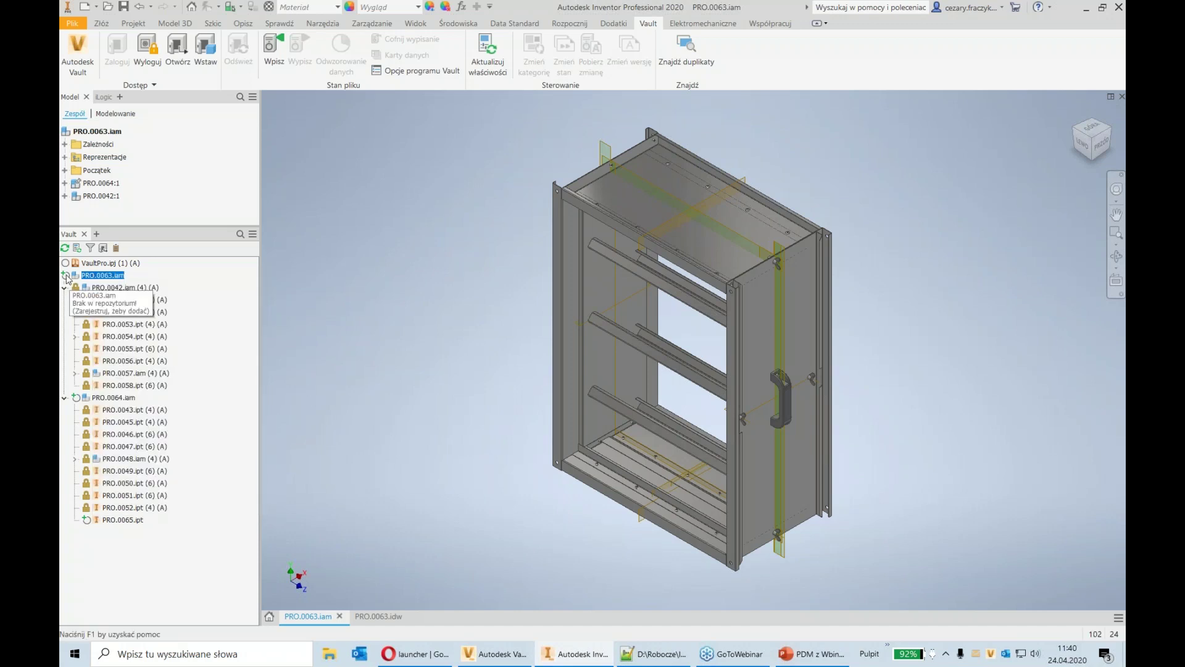
Start checking in PRO.0063.iam with its related drawings and the comment 'Archiwizacja'
right_click(113, 276)
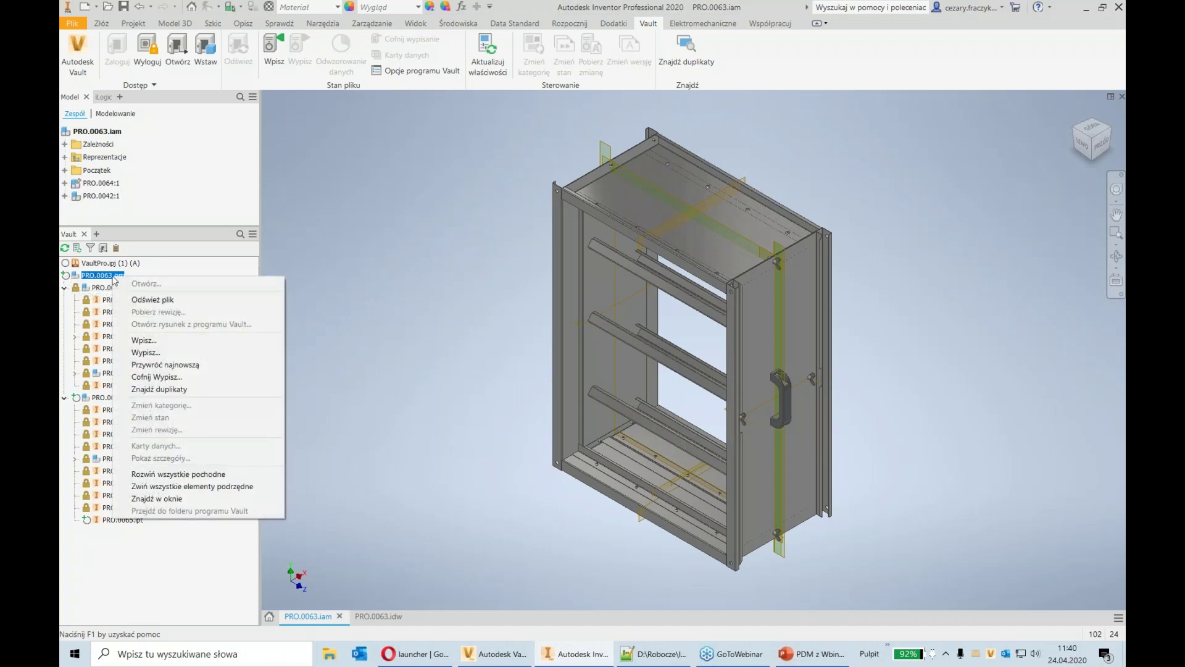
left_click(217, 341)
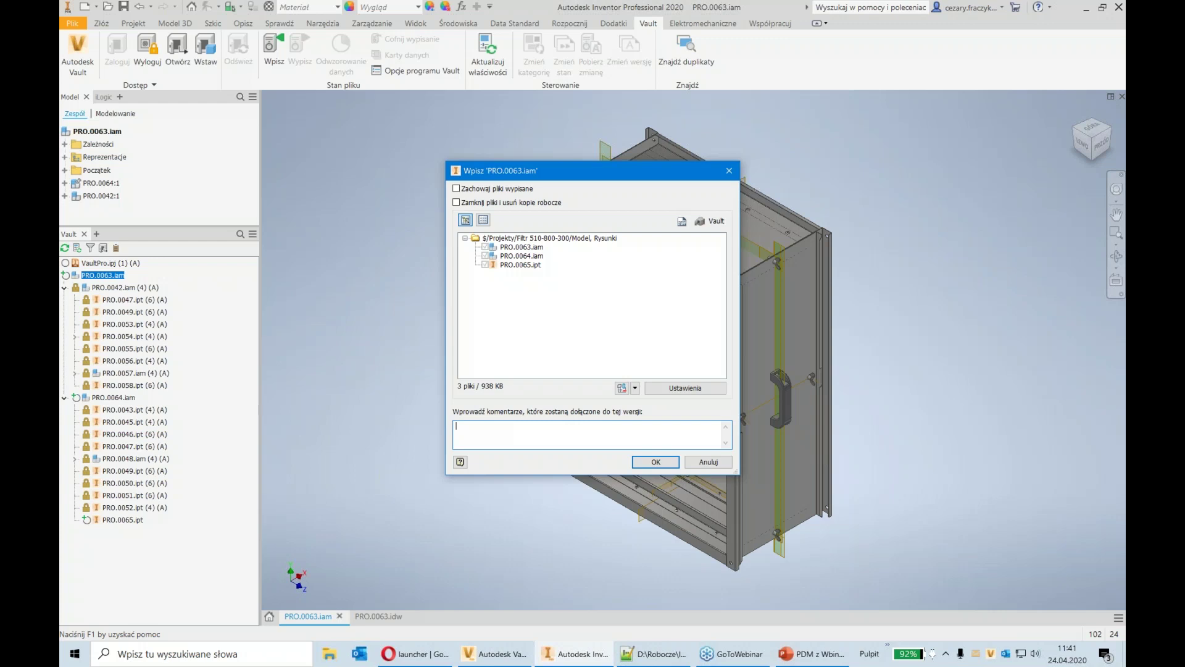
left_click(623, 388)
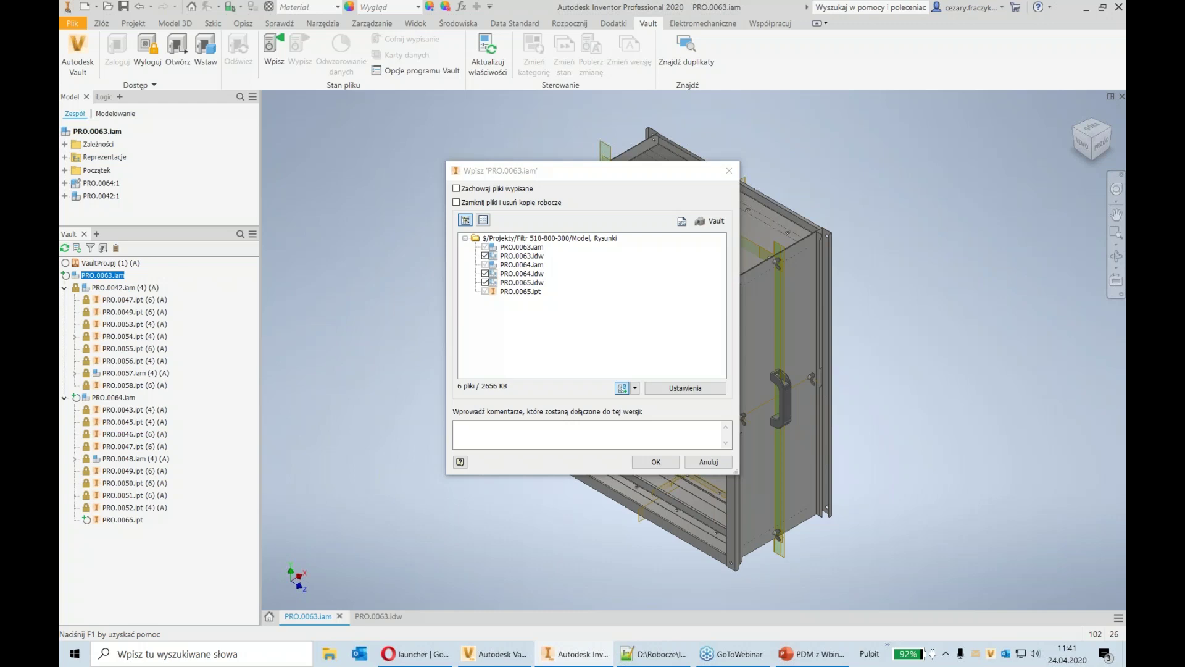
left_click(579, 437)
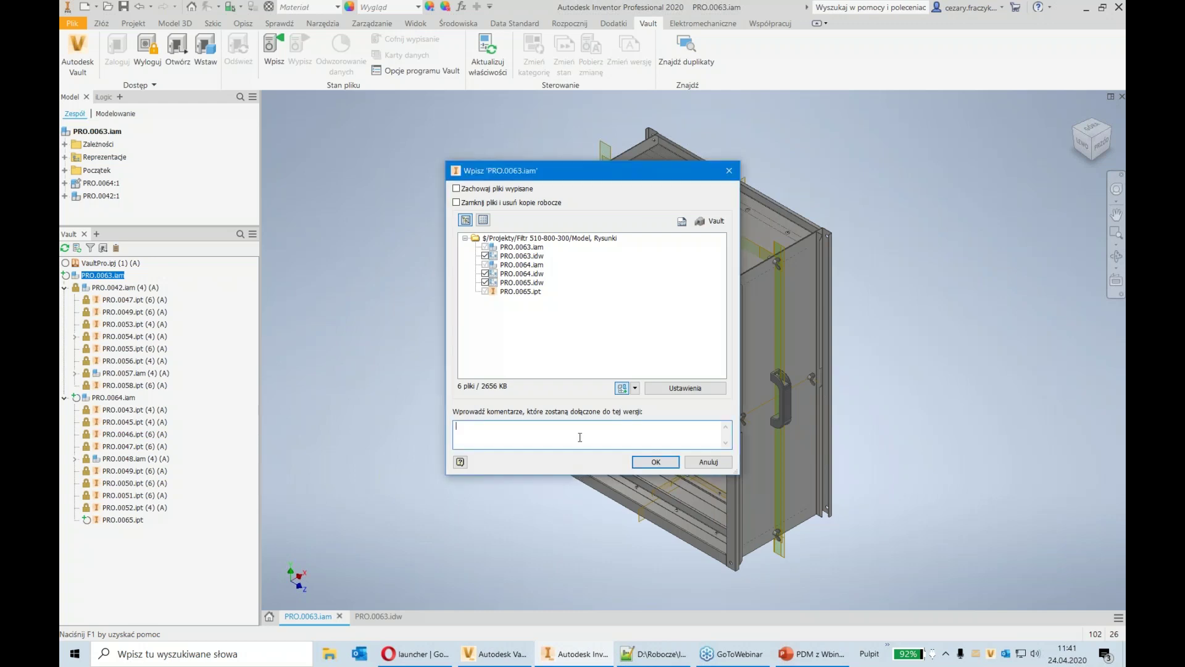
type("Archiwizacja.")
Confirm the six-file check-in and switch back to Vault Professional
left_click(667, 462)
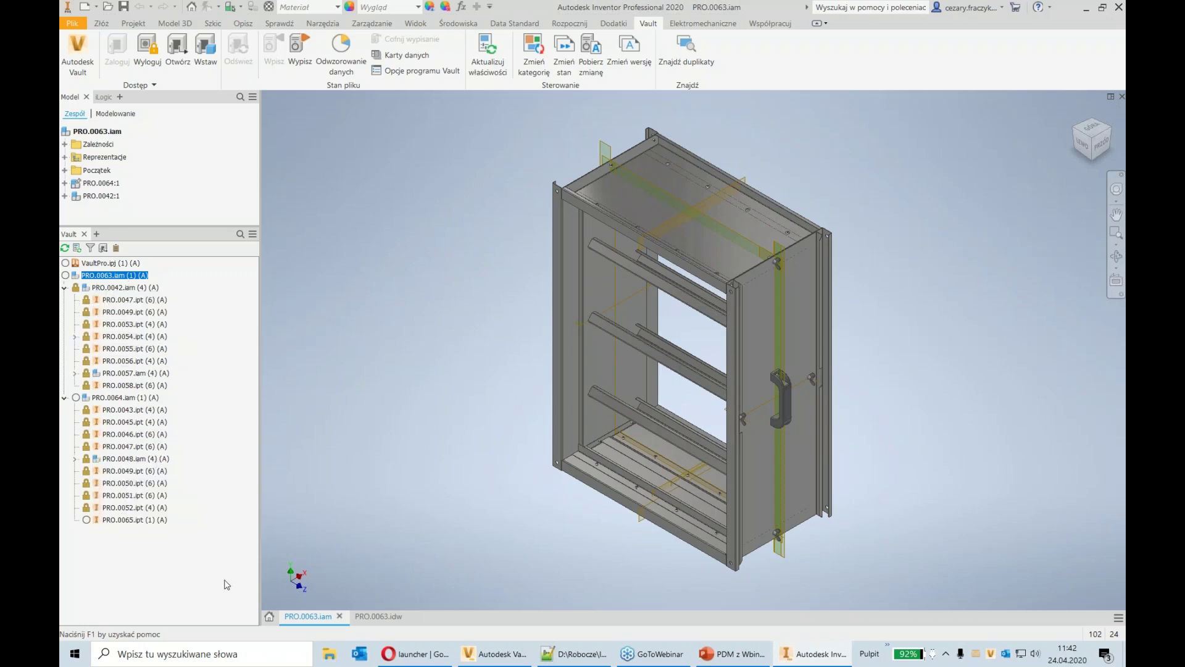
left_click(497, 652)
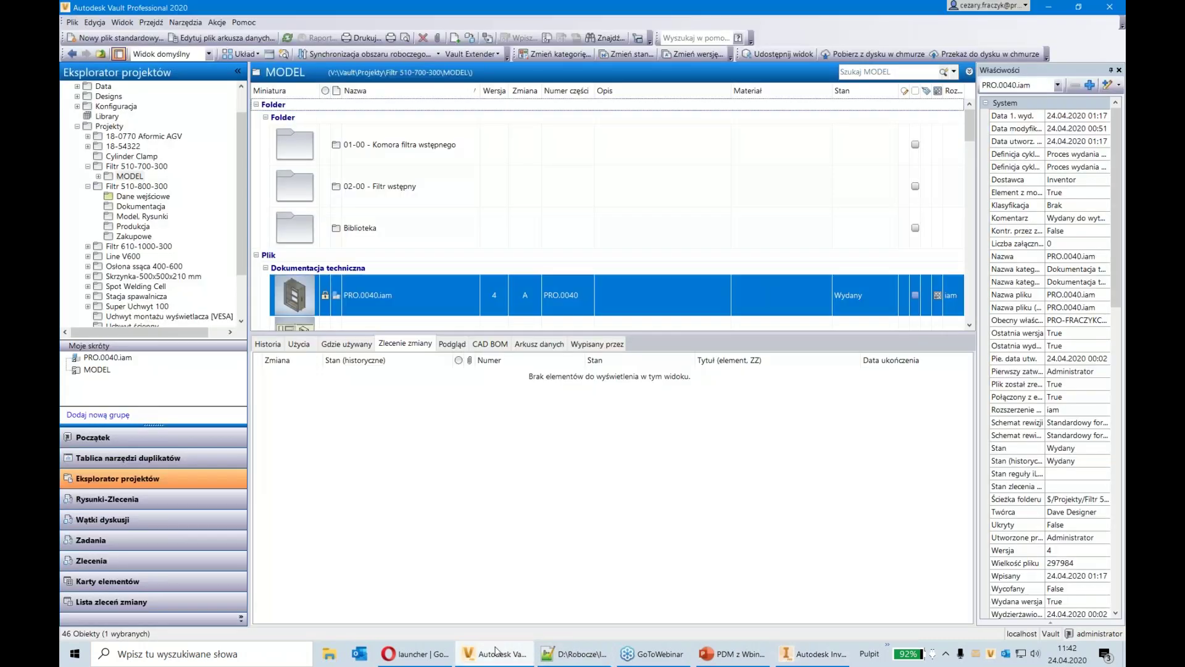
In Model, Rysunki, show PRO.0063.iam's Użycia tree with PRO.0063, PRO.0042 and PRO.0064 expanded
left_click(129, 217)
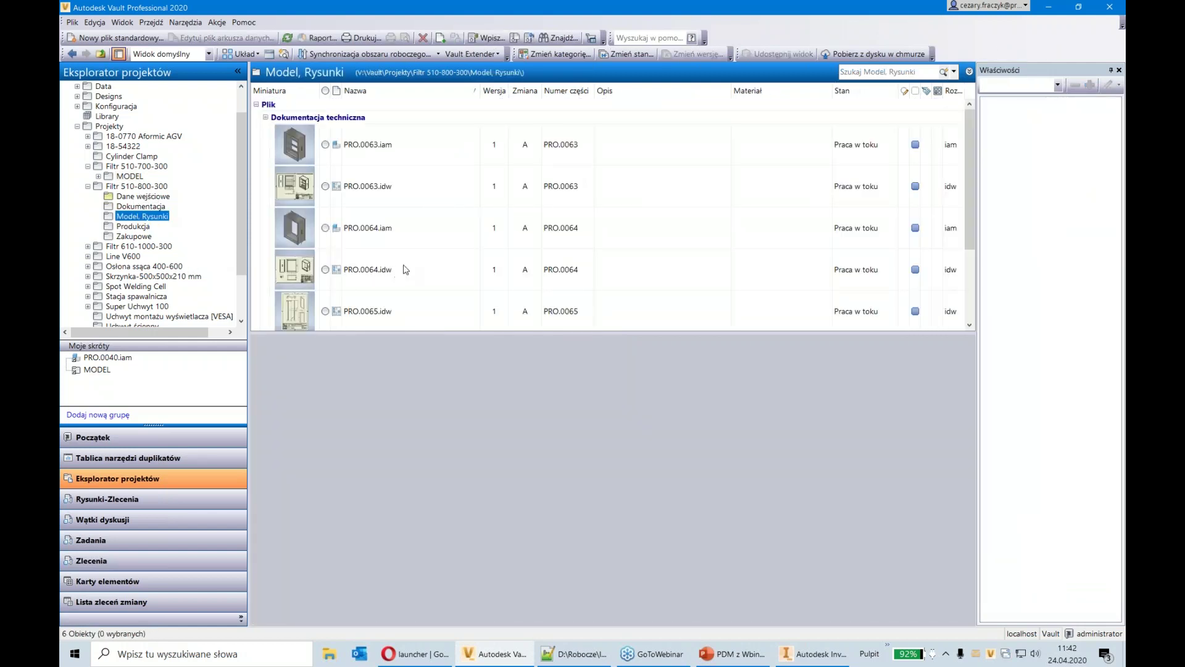
scroll(406, 269, "down", 2)
scroll(406, 269, "up", 3)
left_click(394, 142)
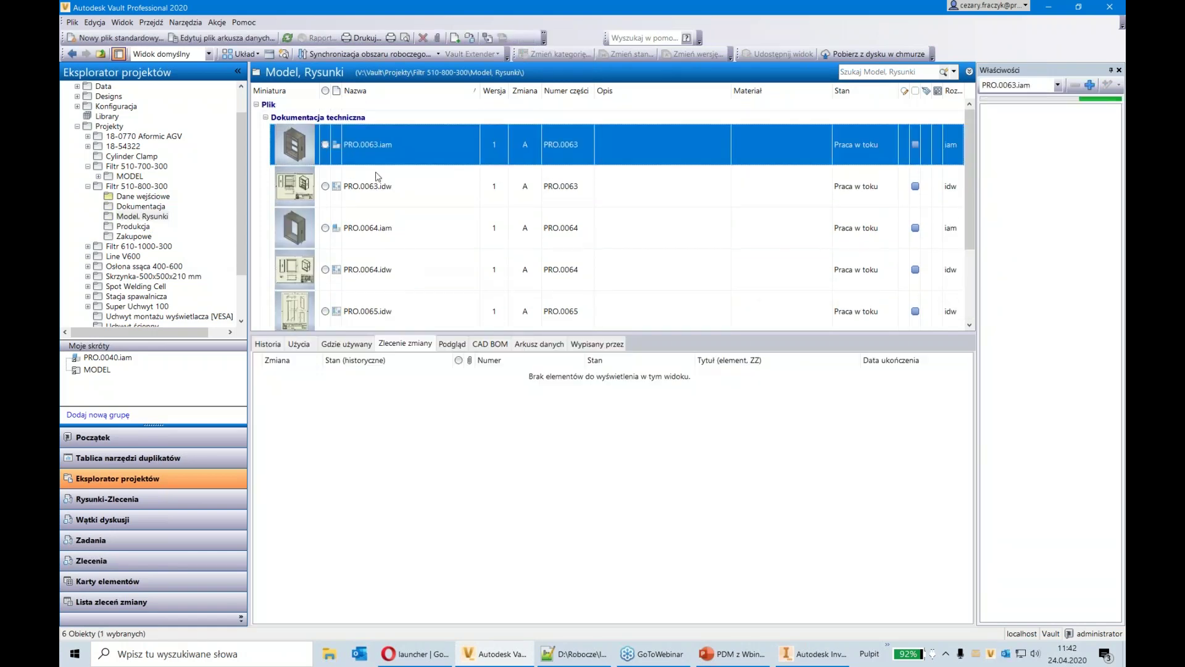
left_click(300, 344)
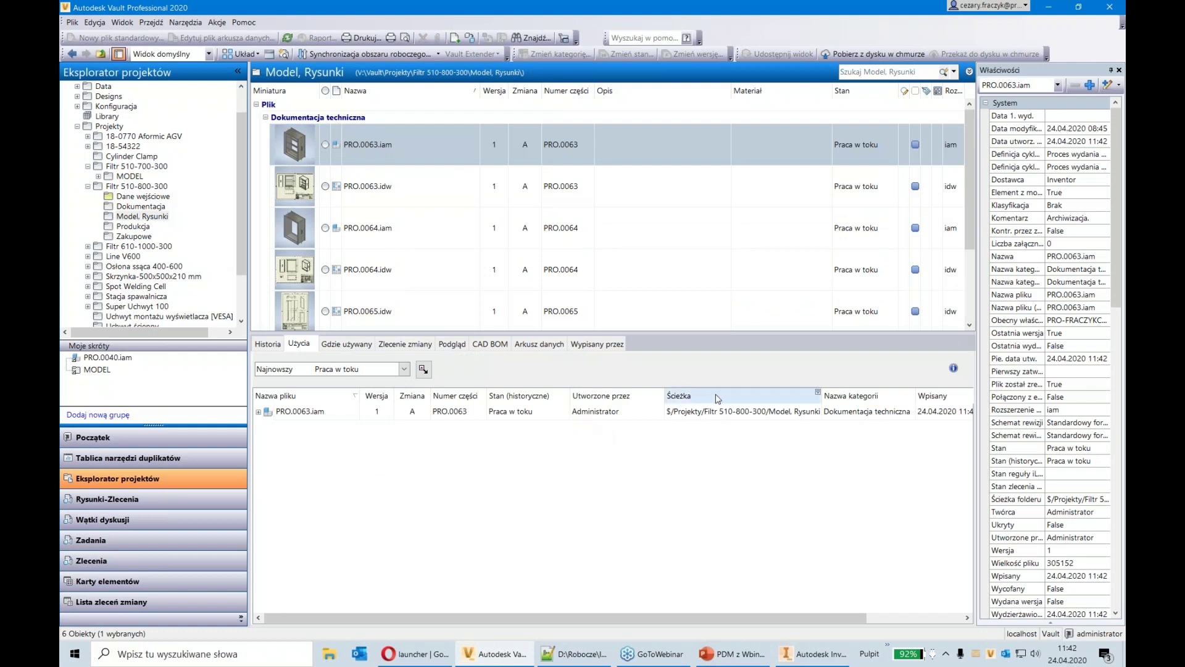
left_click(258, 412)
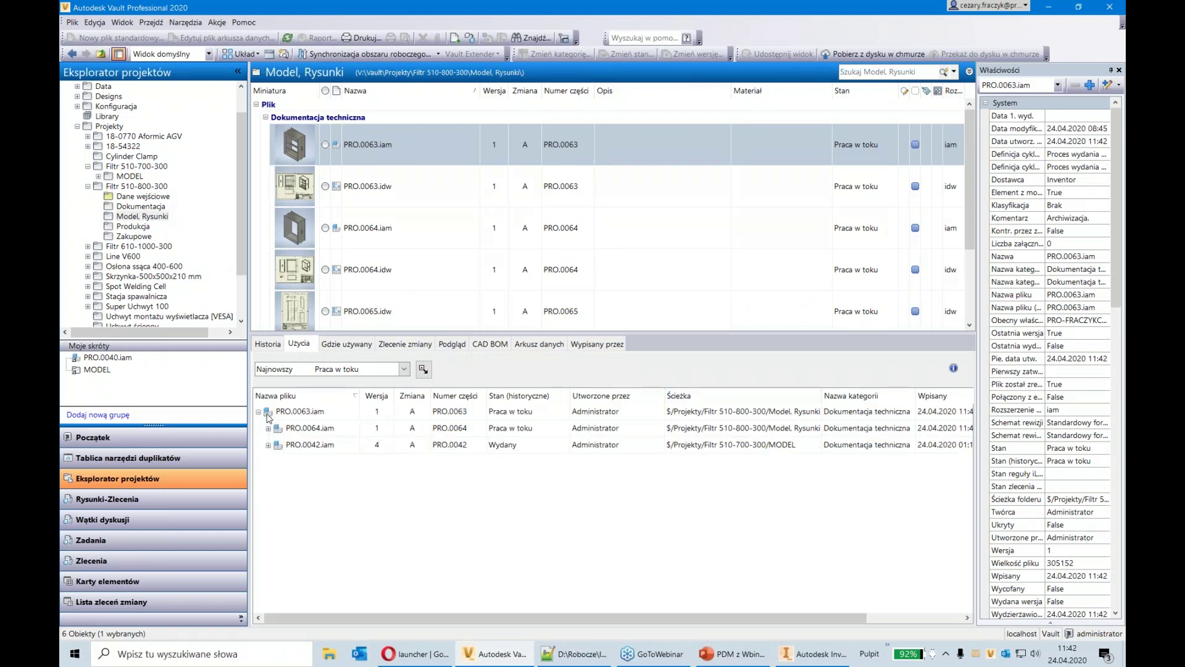
left_click(268, 445)
left_click(268, 427)
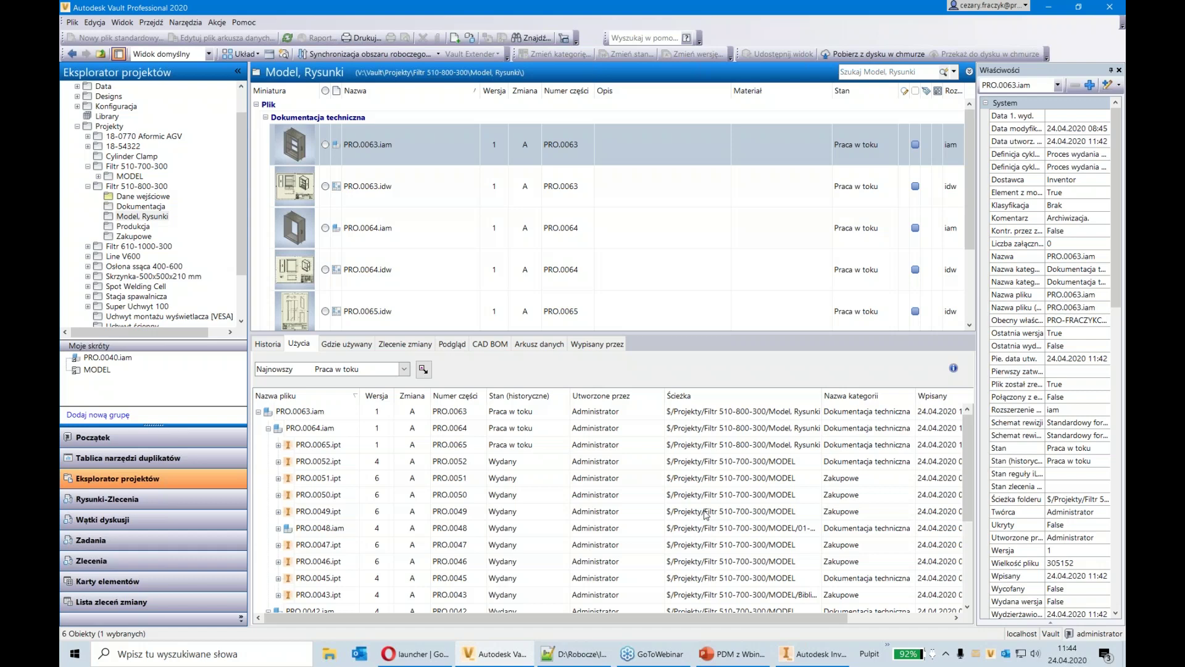
Widen the Ścieżka column in PRO.0063.iam's Użycia grid and scroll down the component list
left_click_drag(787, 618, 848, 613)
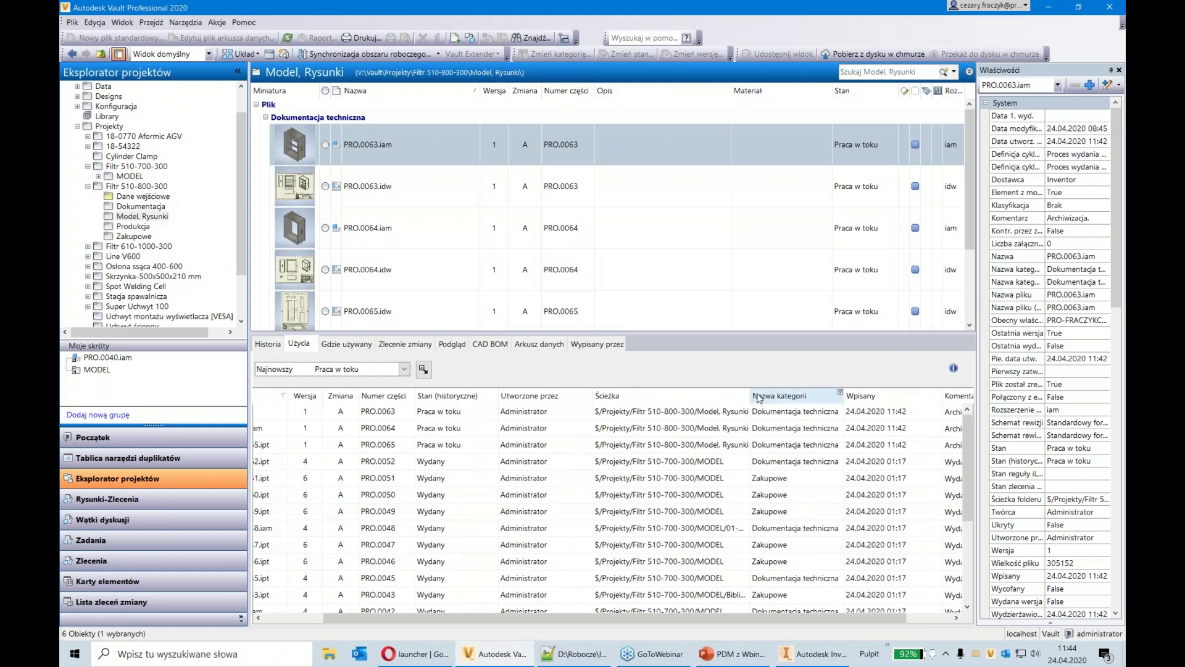
left_click_drag(751, 396, 791, 396)
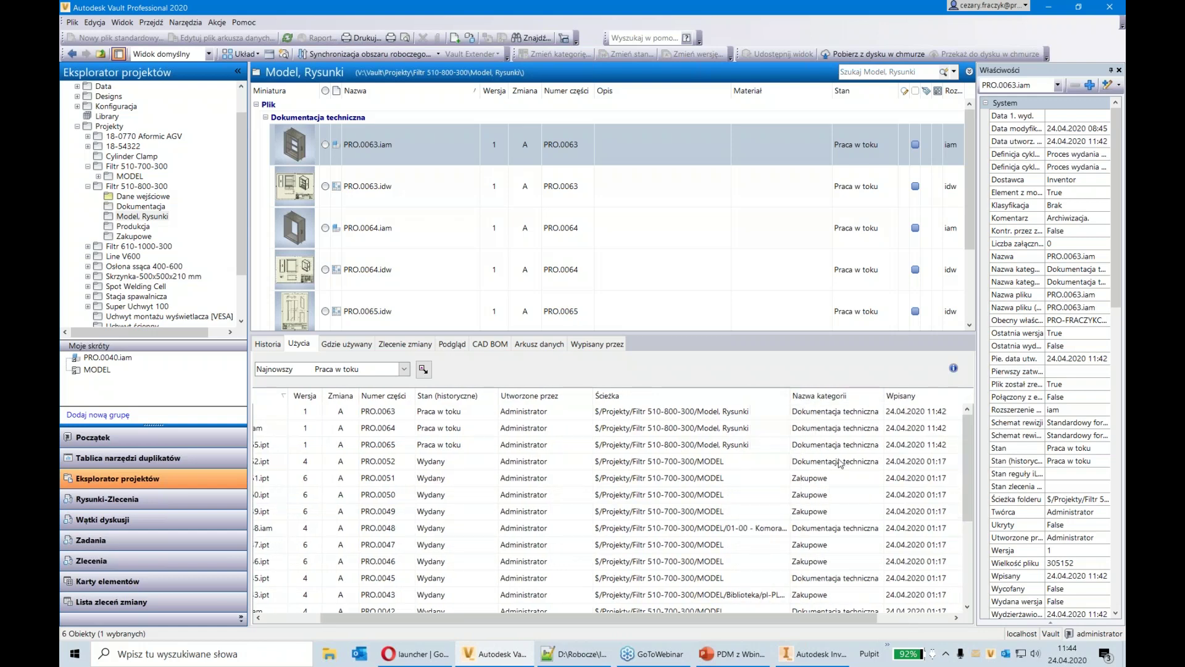
scroll(840, 463, "down", 2)
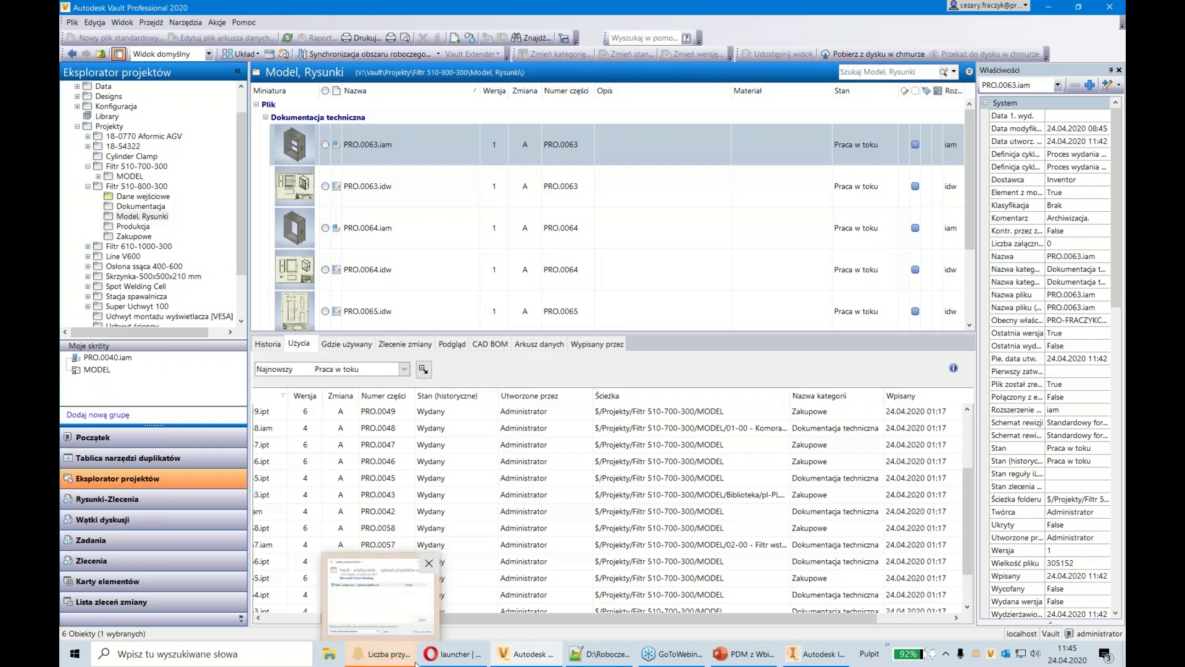
Dismiss all meeting reminders and sort PRO.0063.iam's used files by category name
left_click(380, 590)
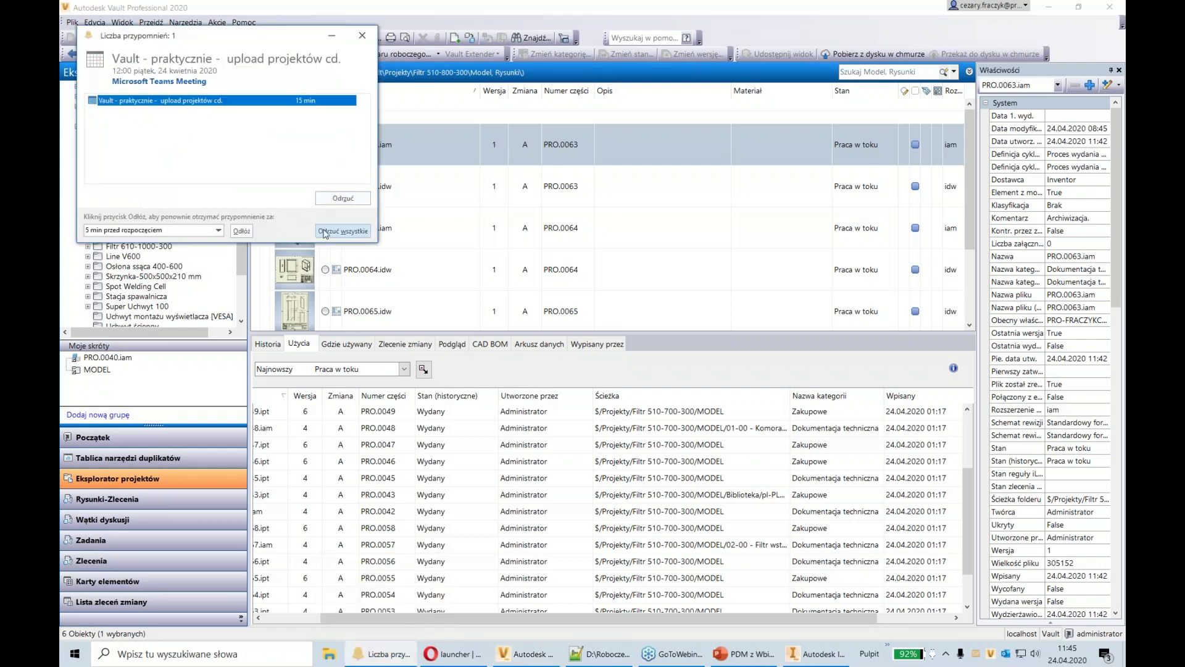
left_click(343, 230)
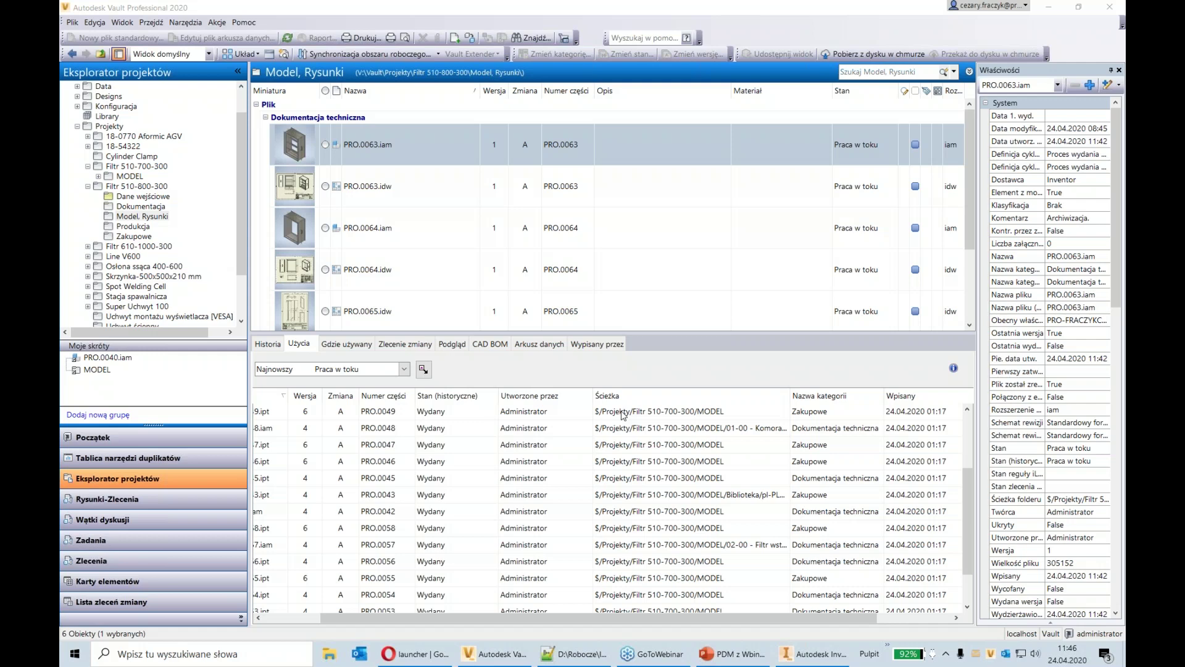
left_click_drag(802, 617, 876, 617)
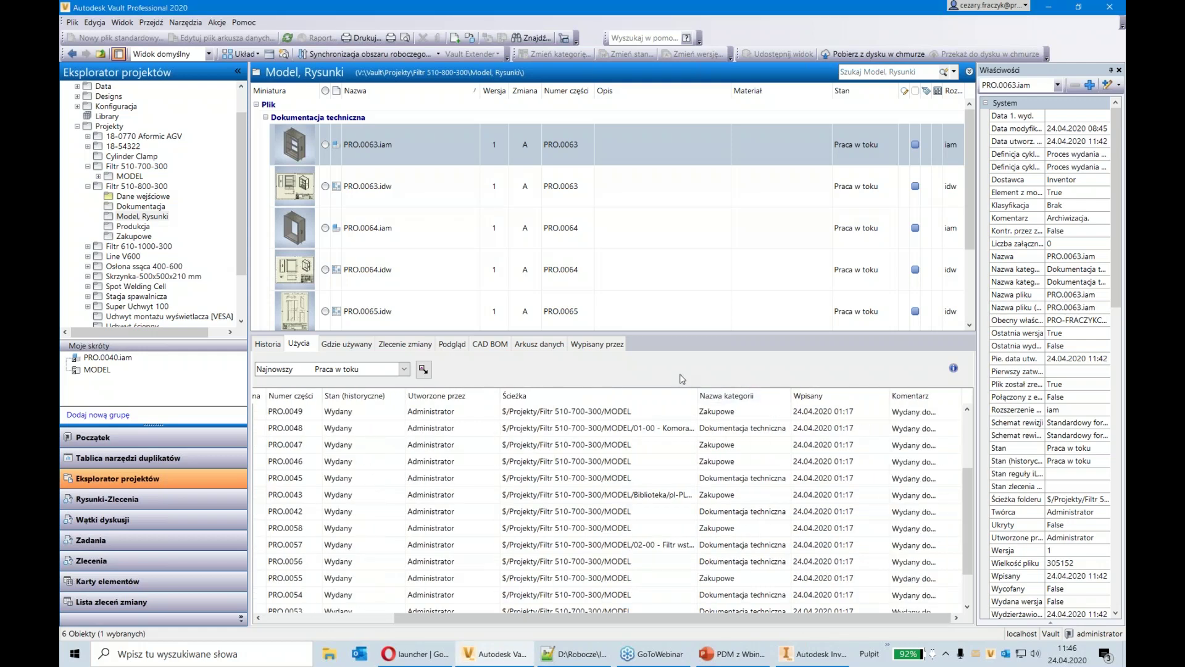
left_click(703, 396)
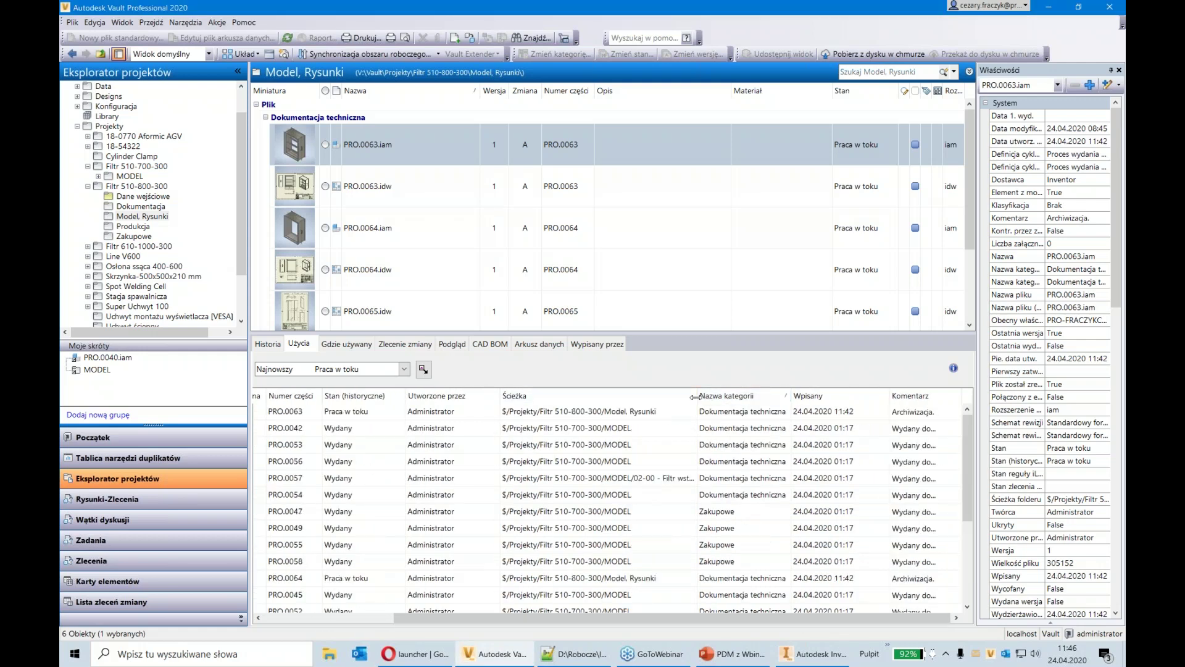
Show PRO.0063.iam's Historia: version 1, revision A, Praca w toku, commented Archiwizacja
left_click_drag(694, 396, 779, 397)
scroll(744, 497, "down", 3)
scroll(744, 497, "up", 3)
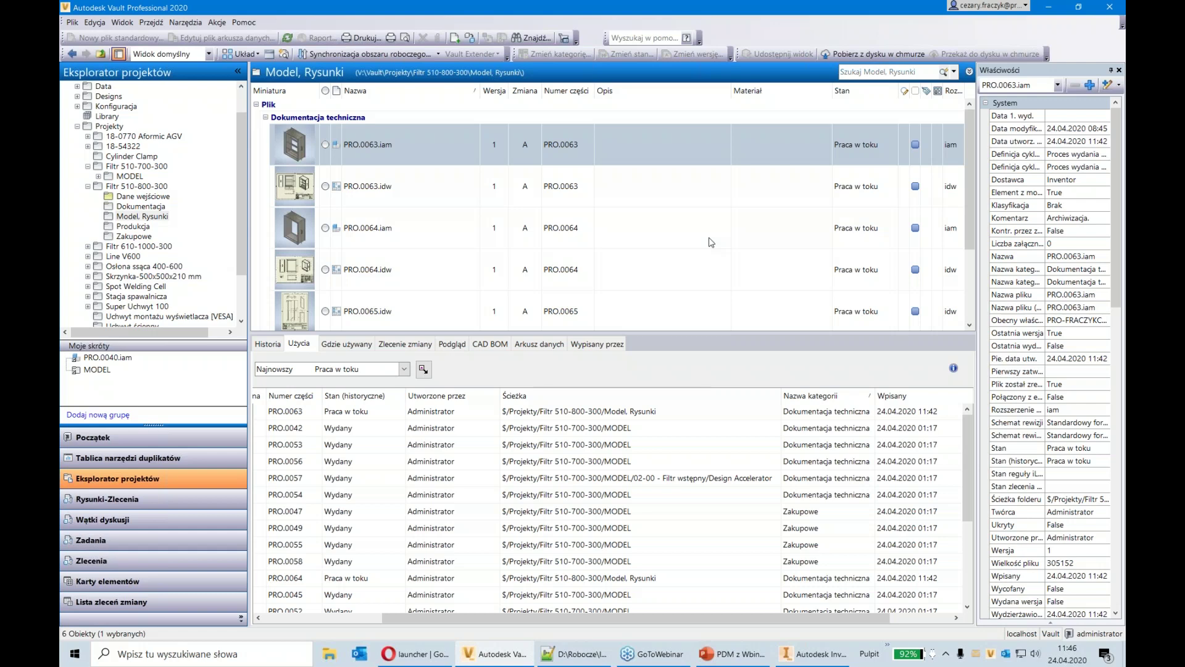
left_click(441, 135)
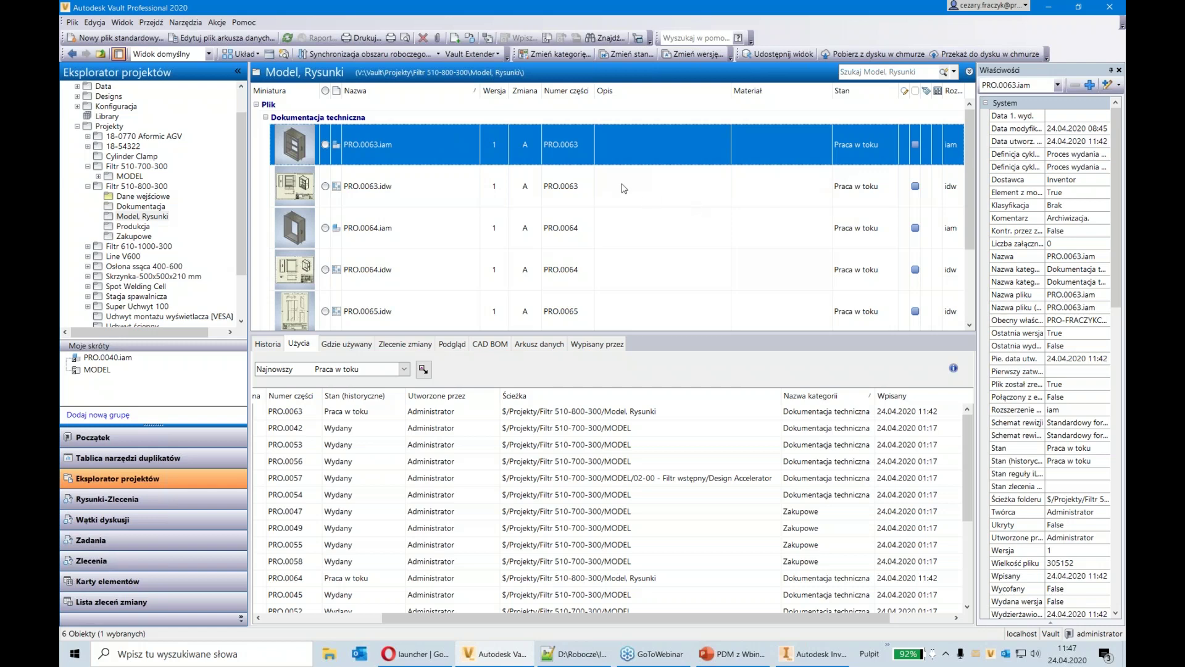
left_click(265, 343)
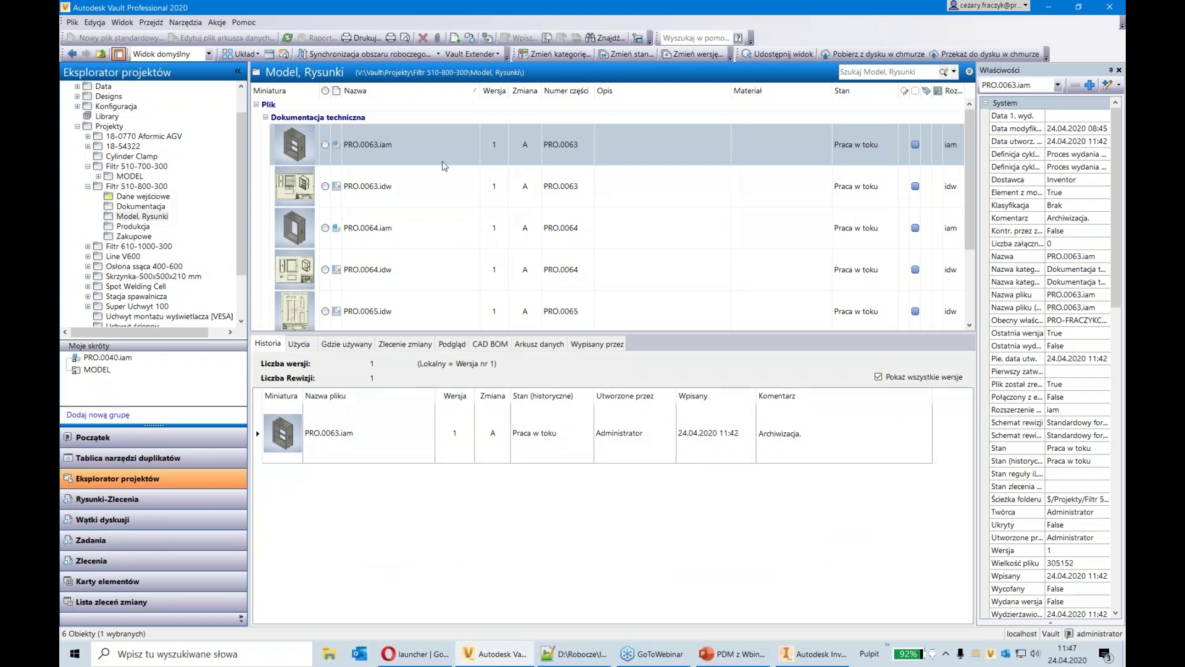
Select drawing PRO.0063.idw to show its history, then bring up the Narzędzia menu
left_click(432, 191)
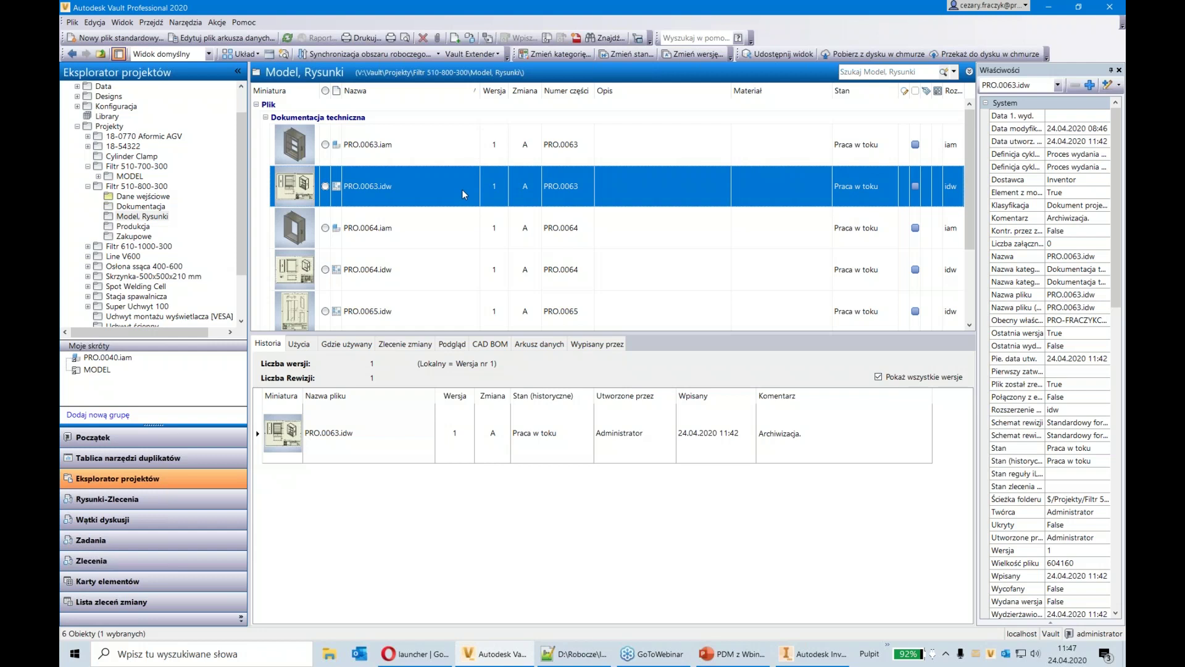
left_click(185, 22)
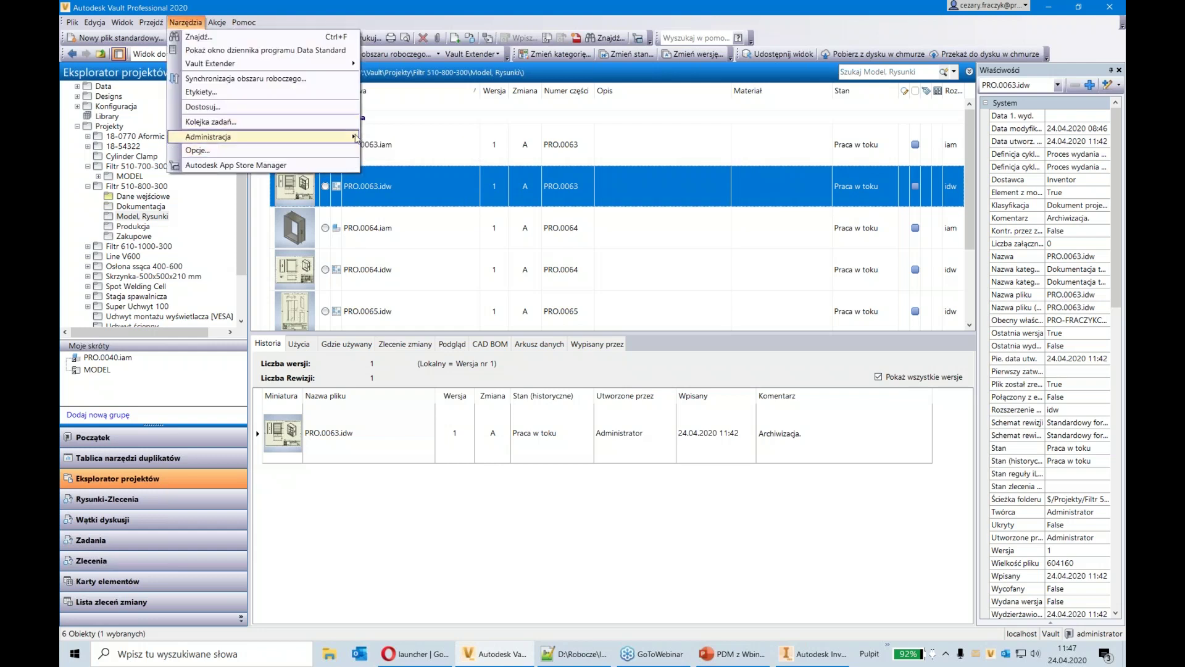
Via Ustawienia programu Vault > Zachowania > Cykle rozwojowe, show Proces wydania zakupowych's Zabezpieczenie permissions
mouse_move(360, 139)
left_click(429, 139)
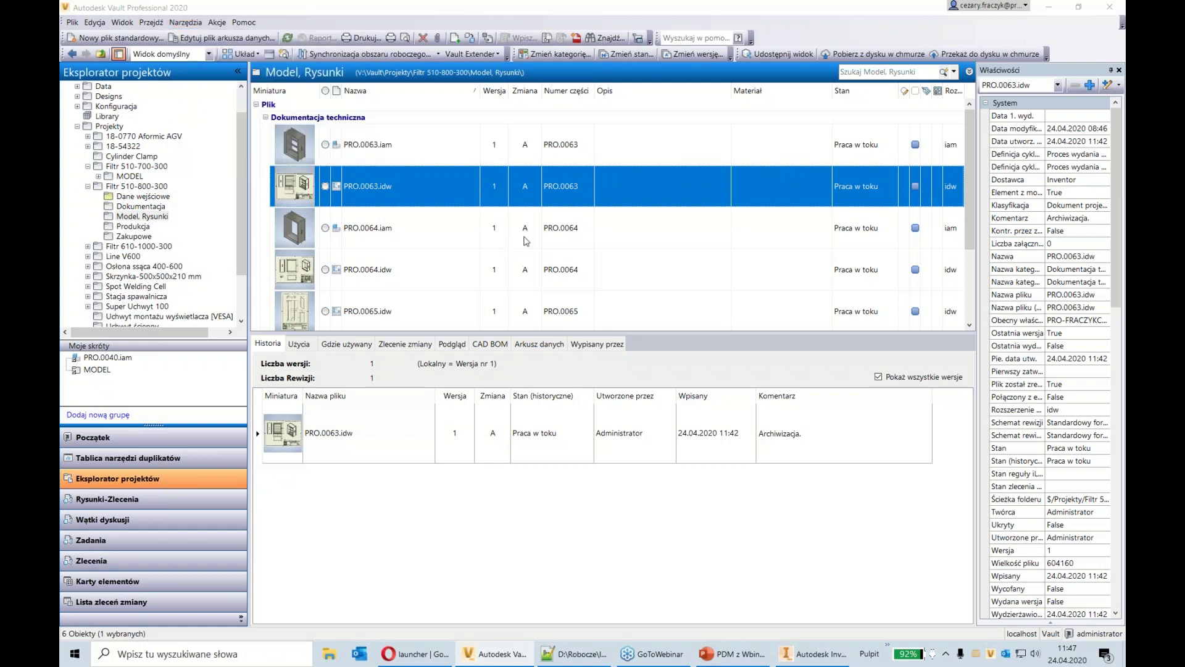
left_click(505, 76)
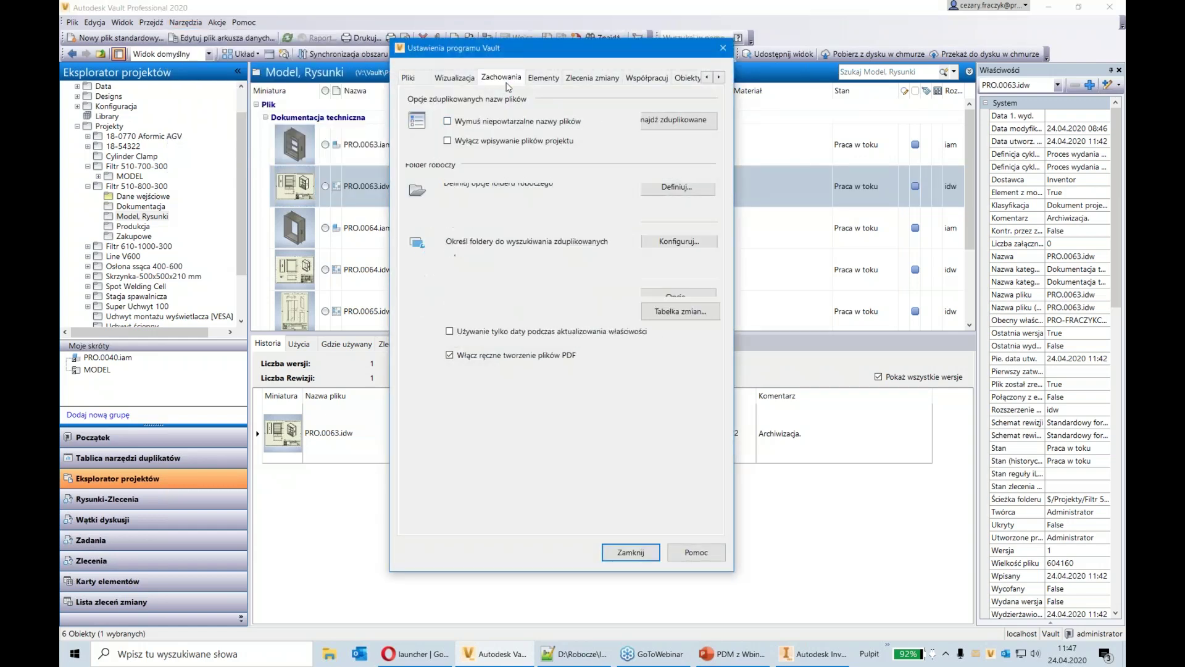
left_click(679, 121)
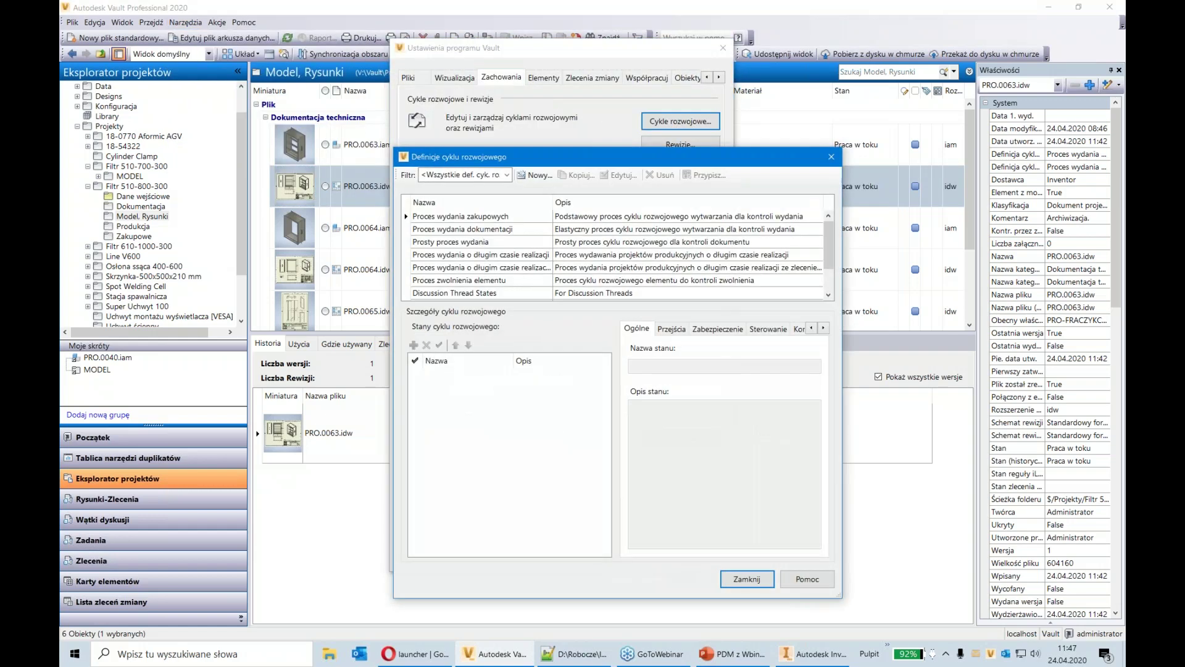
left_click(485, 217)
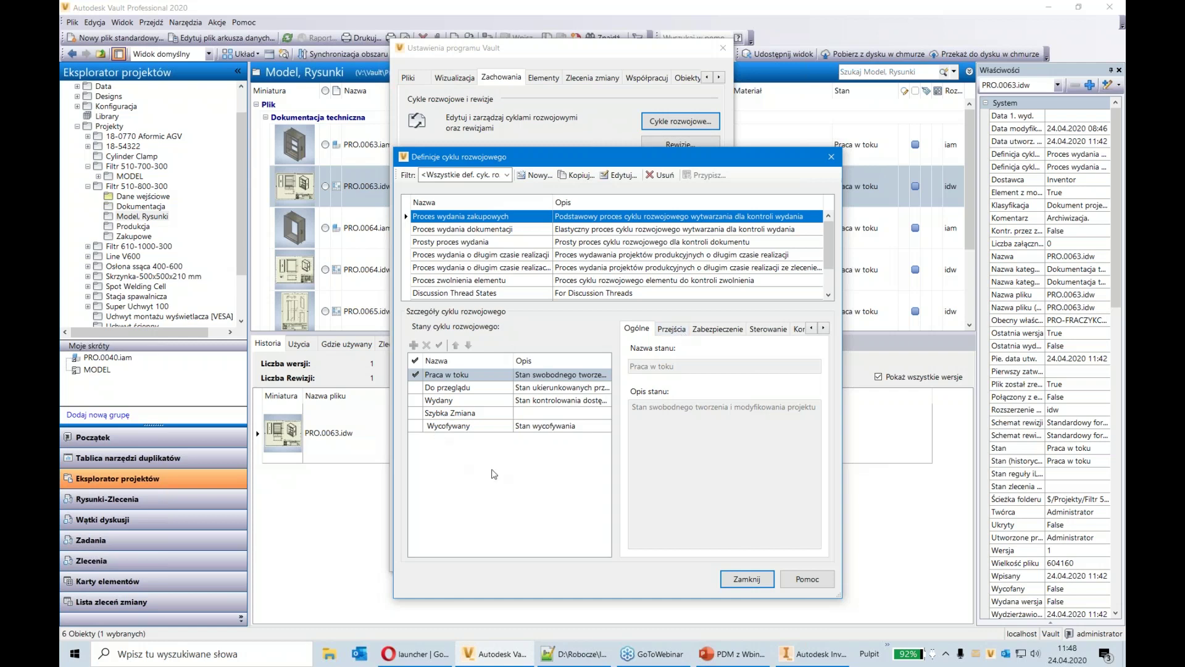
left_click(732, 331)
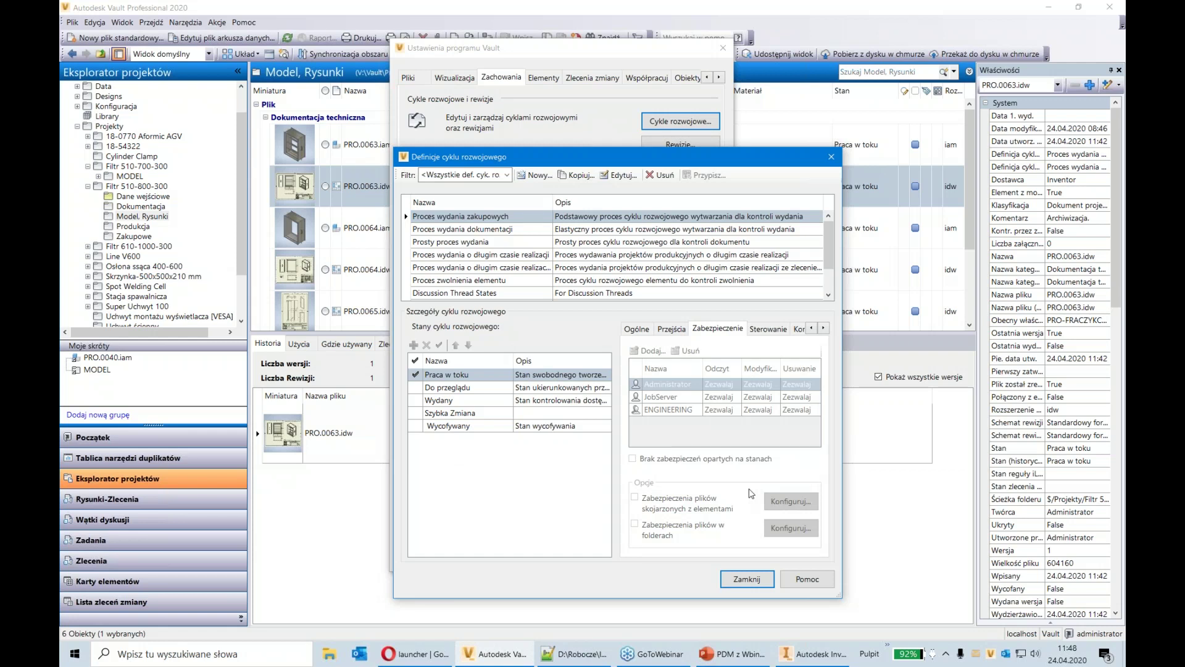
Check the Wydany state's permissions, close both settings dialogs, and start Zmień stan for PRO.0063.idw
left_click(497, 403)
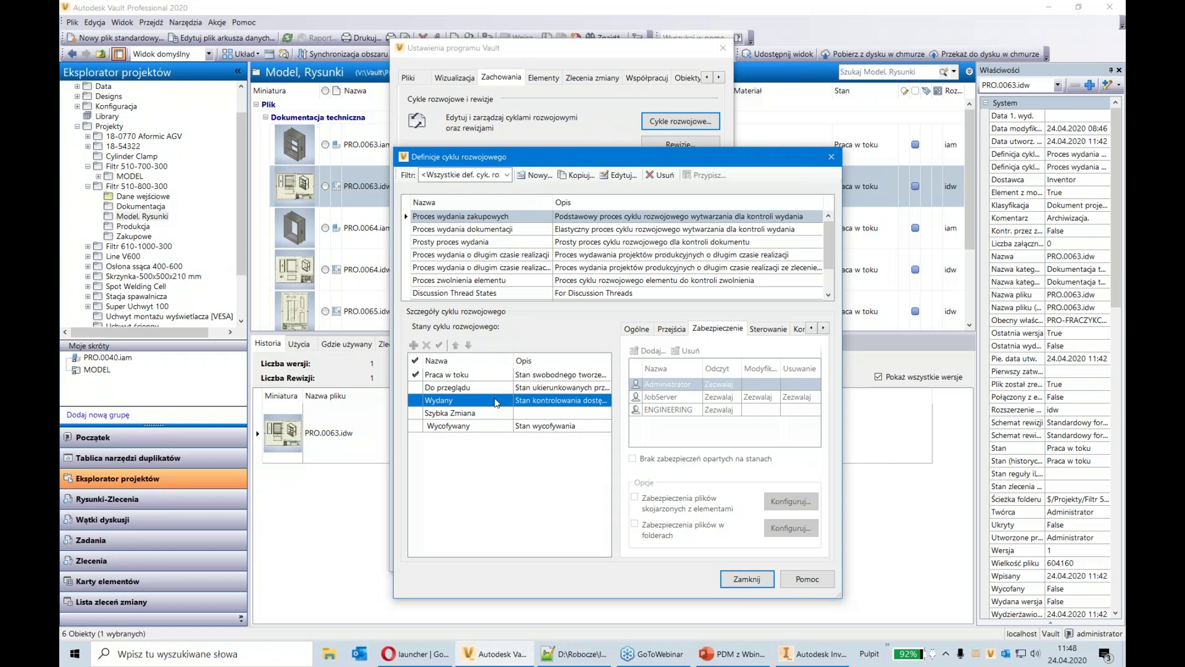
left_click(733, 580)
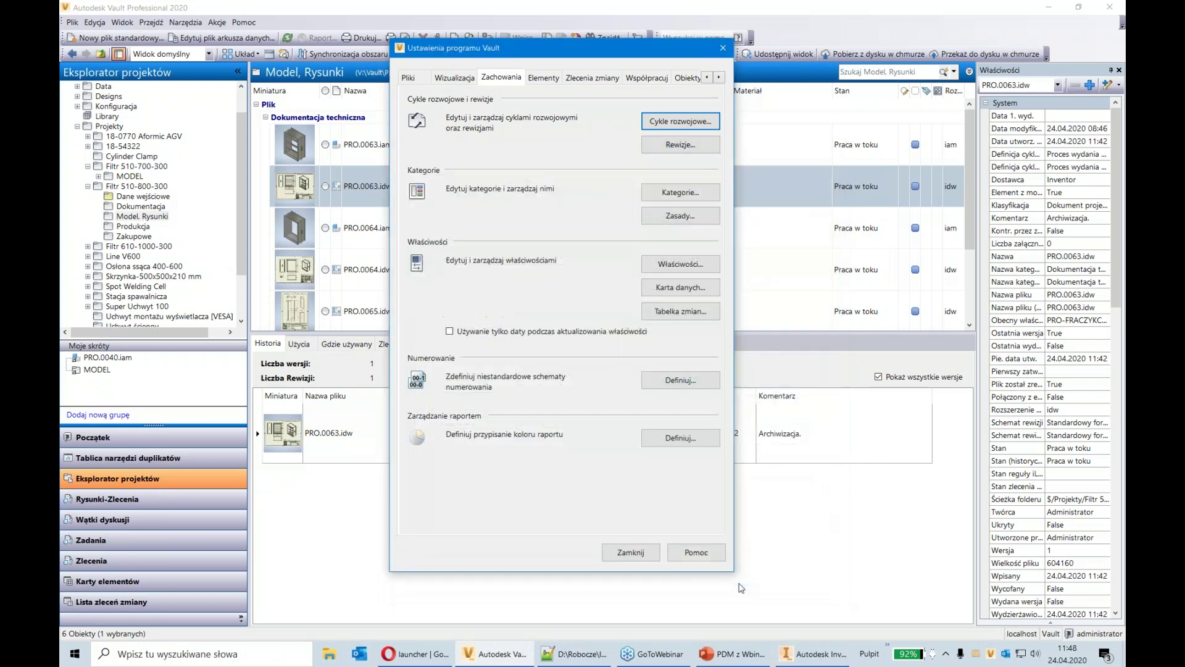
left_click(627, 553)
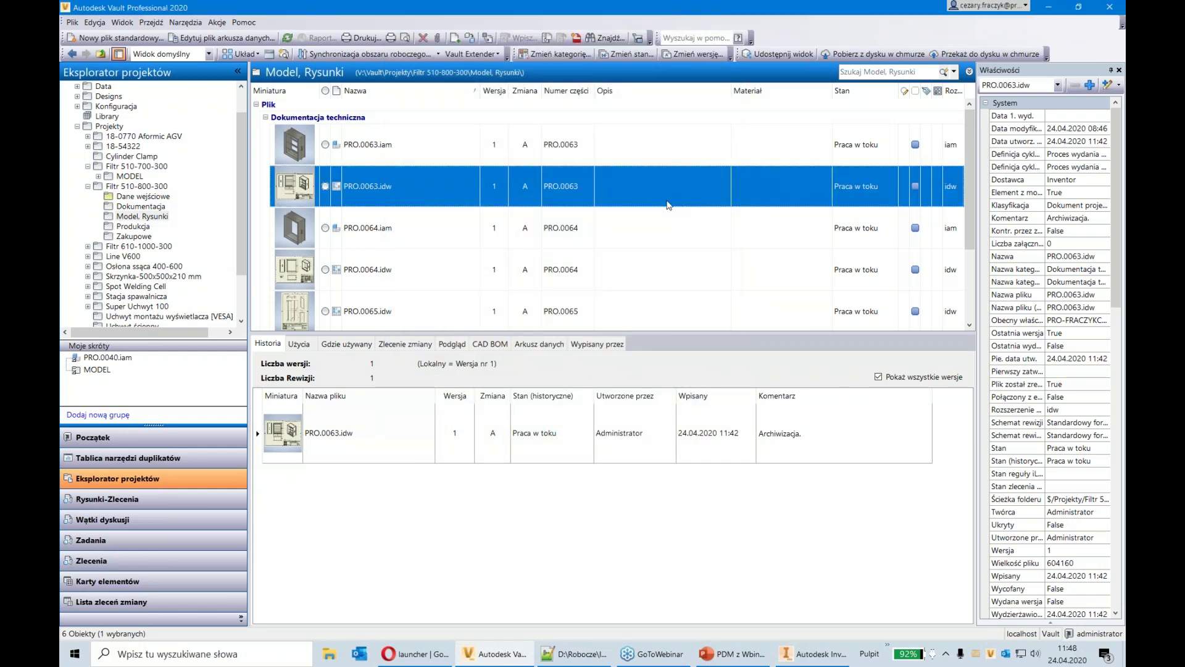
left_click(637, 54)
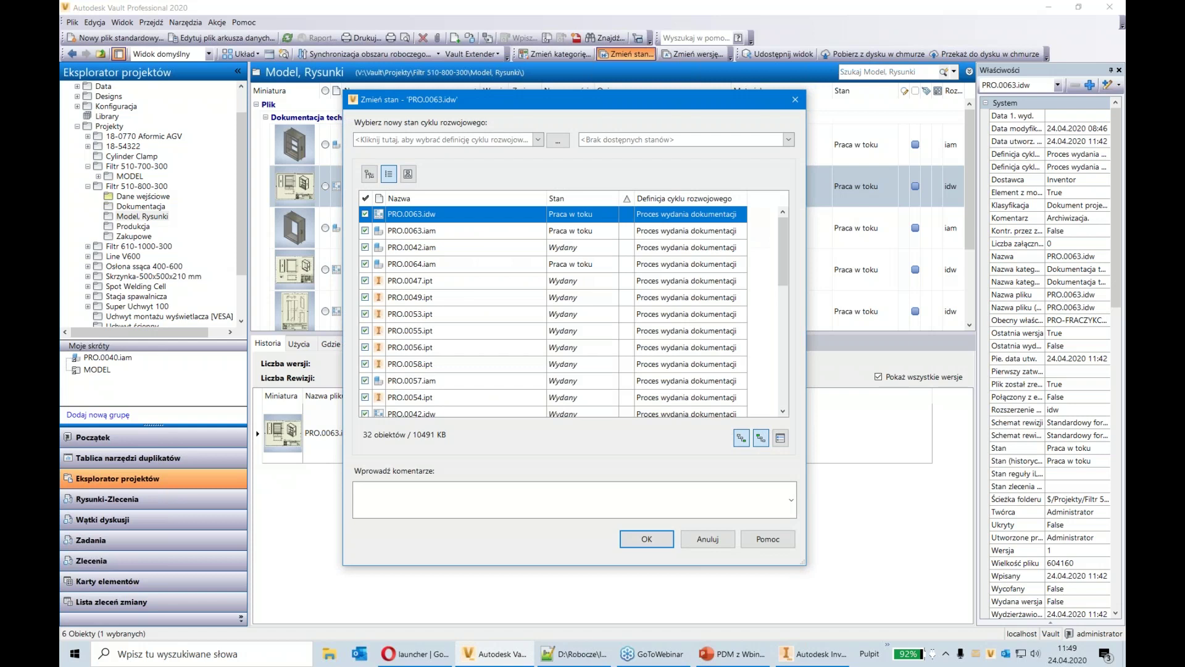
Set the lifecycle definition to Proces wydania dokumentacji and the new state to Wydany
left_click(521, 142)
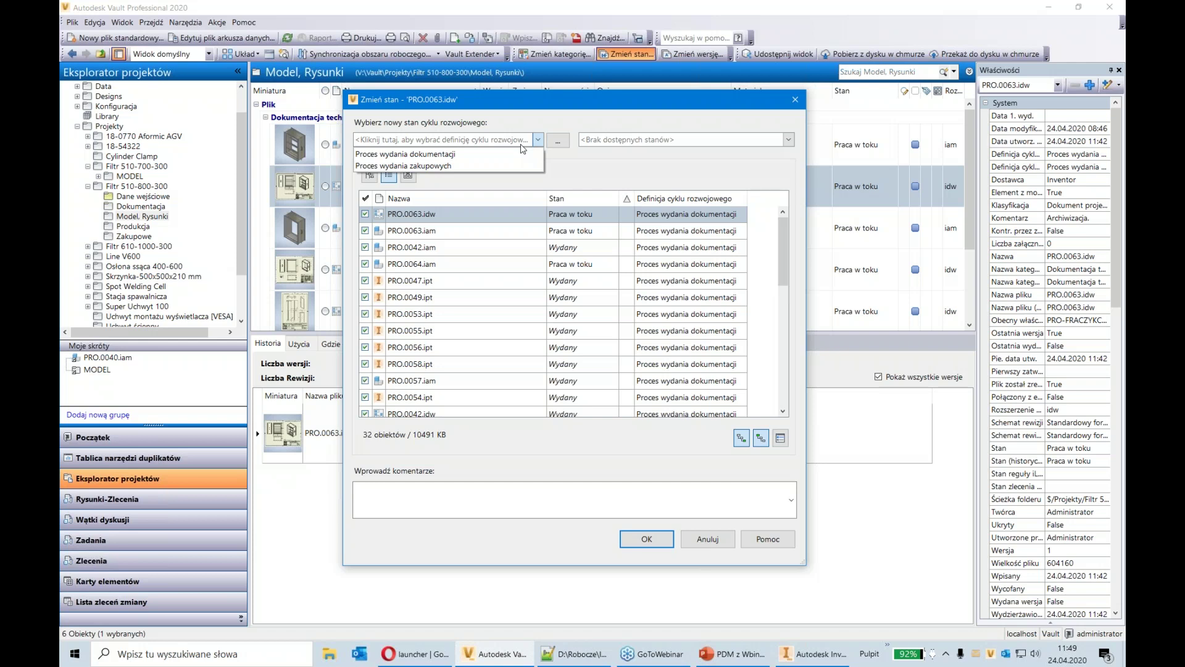
left_click(510, 167)
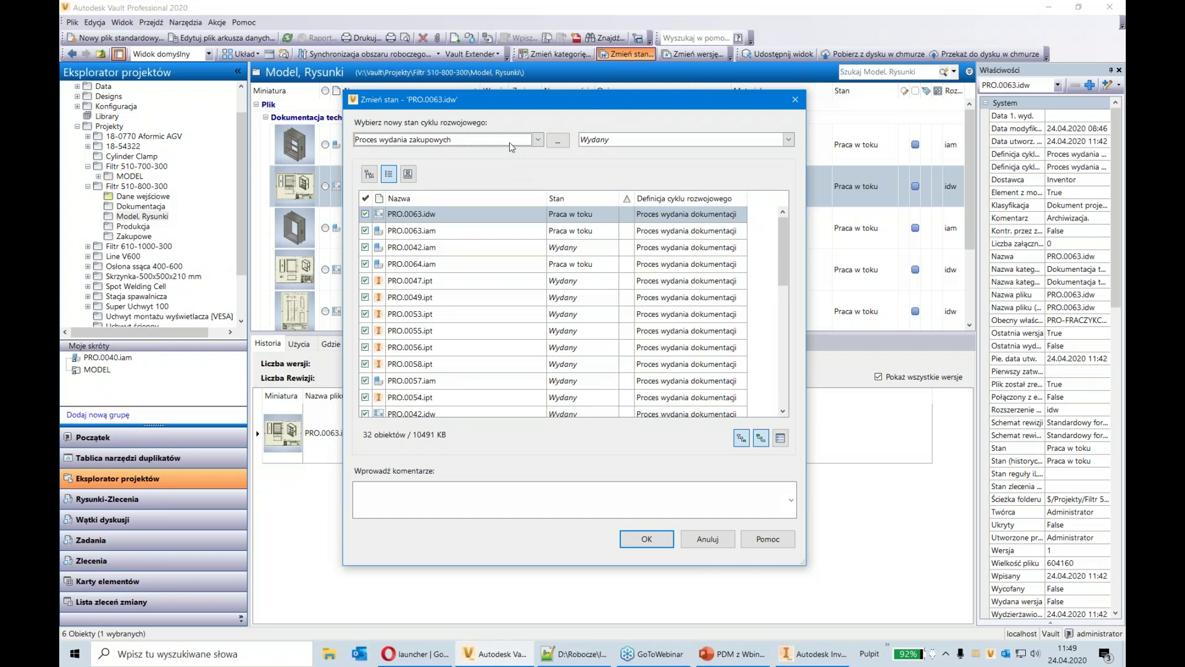
left_click(510, 144)
left_click(517, 158)
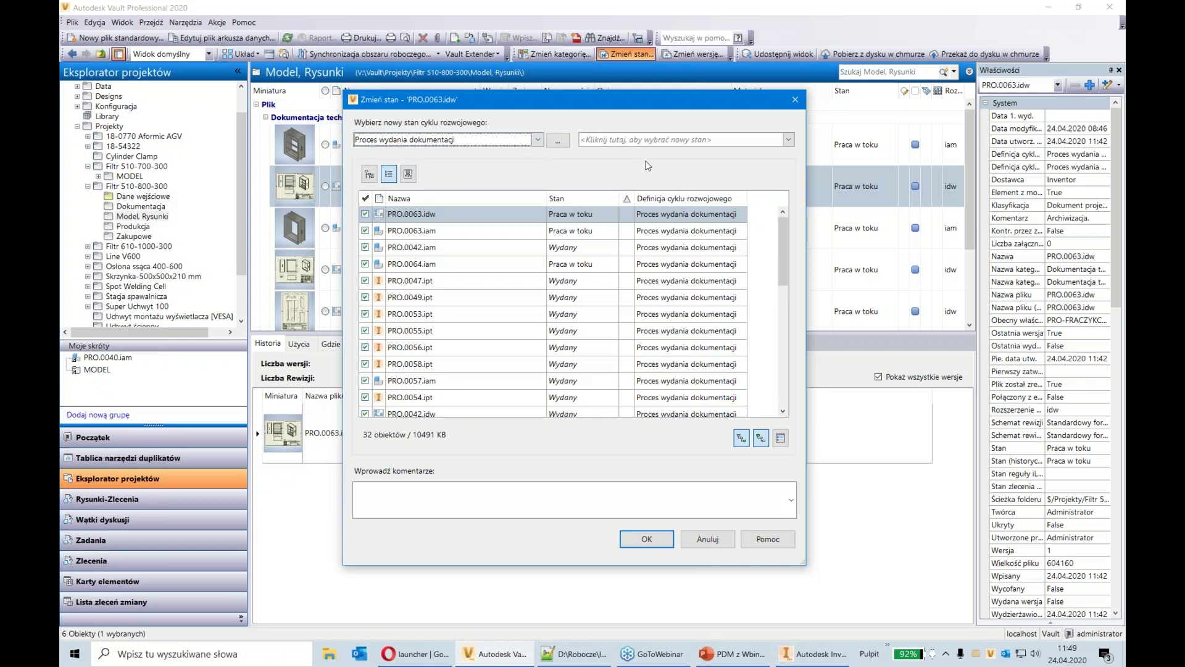
left_click(772, 141)
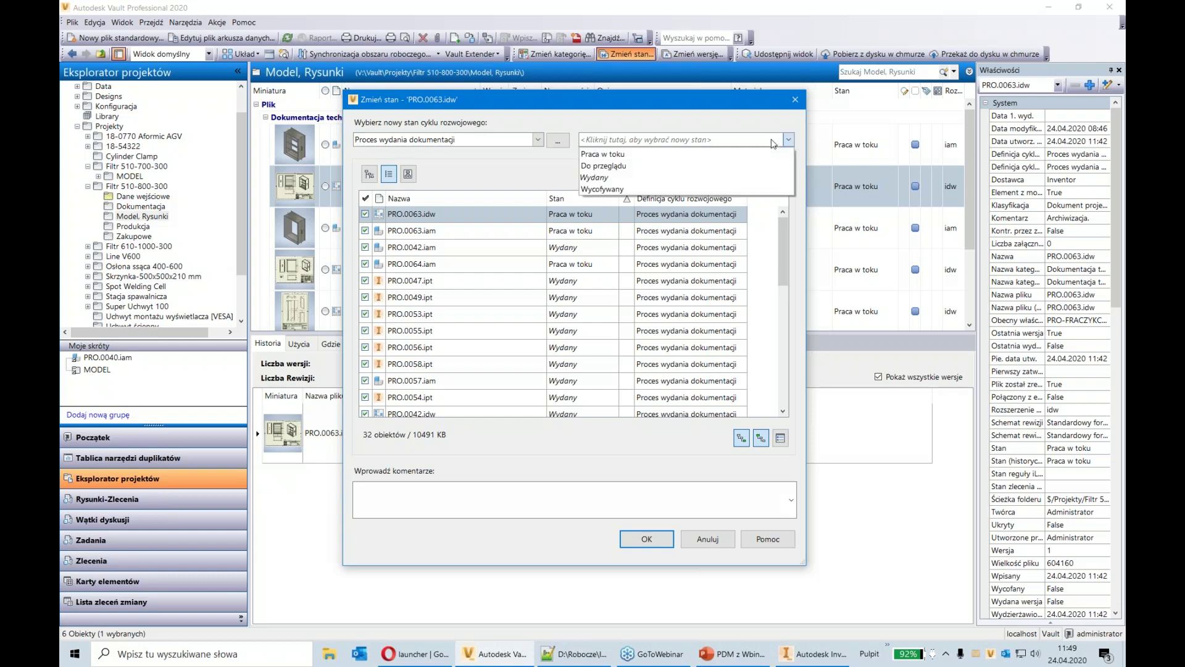
left_click(761, 179)
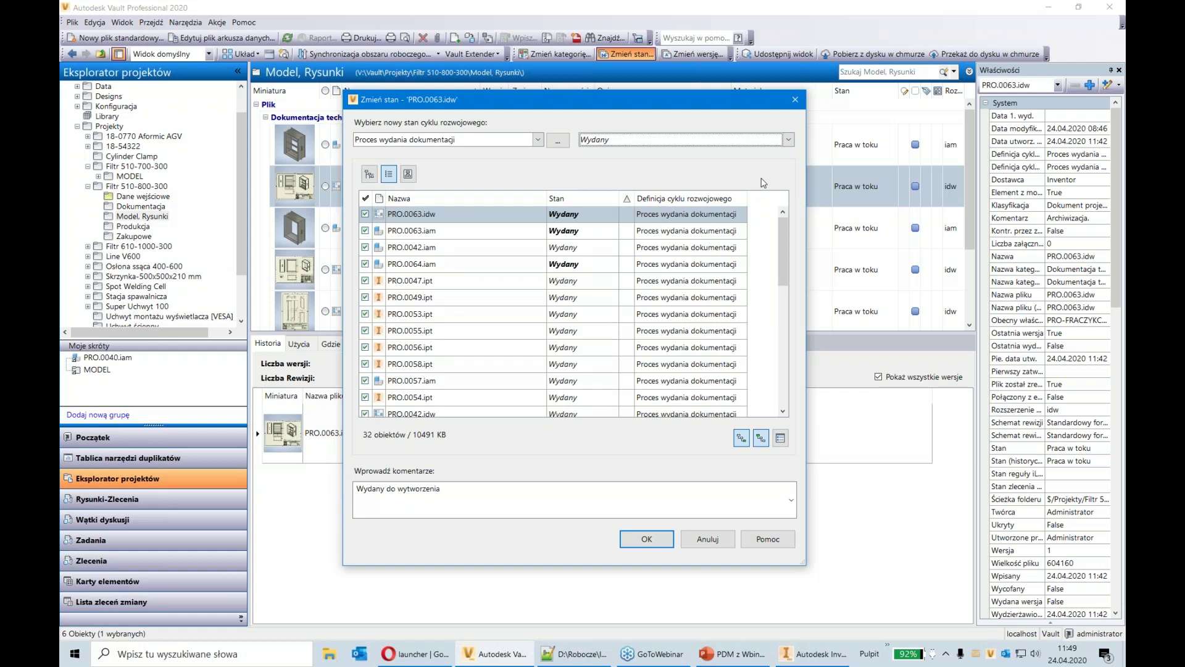
Review the affected files and confirm moving PRO.0063.idw and related files to Wydany
left_click_drag(781, 253, 803, 400)
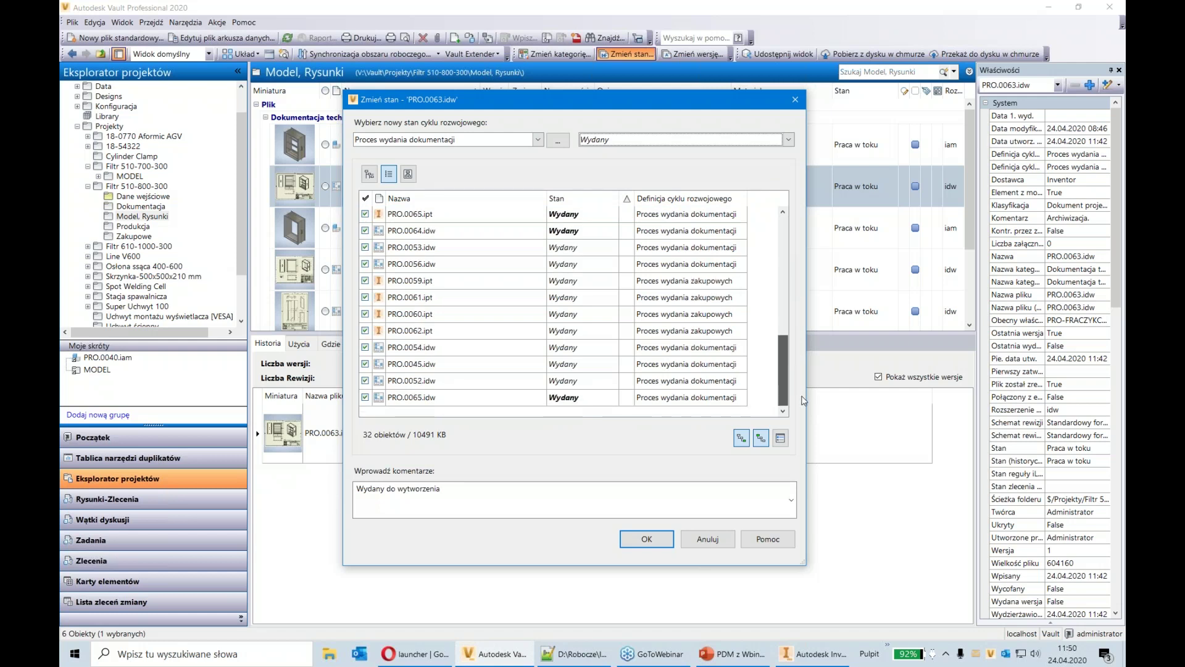
left_click_drag(804, 400, 804, 401)
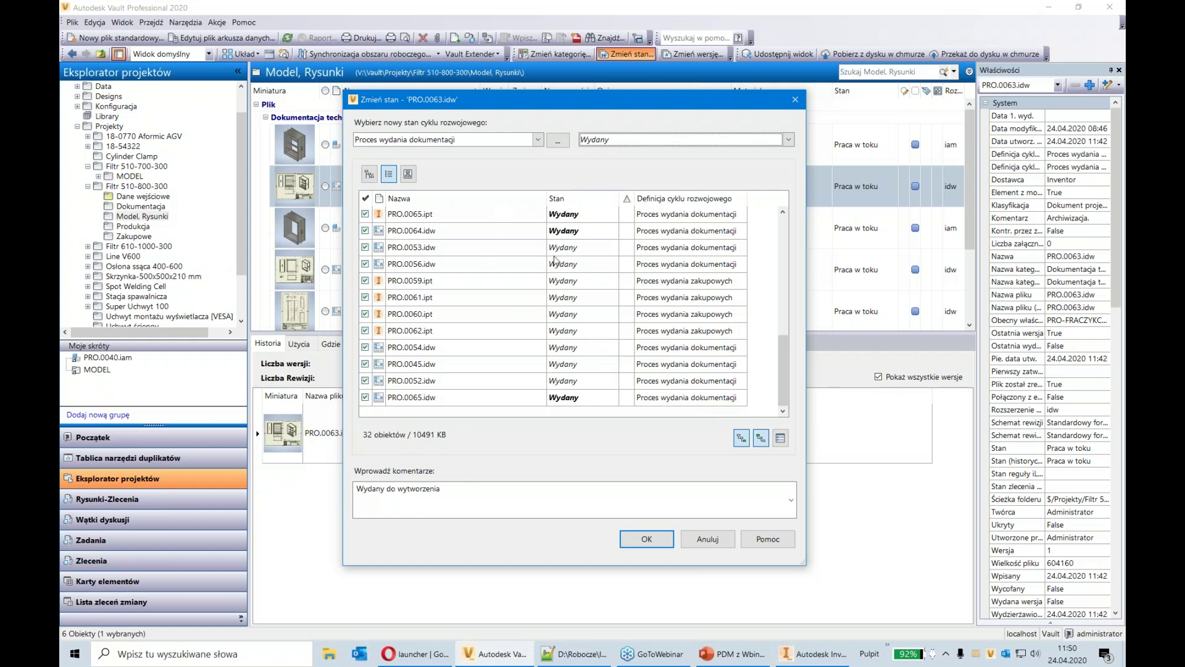
scroll(556, 262, "up", 2)
scroll(556, 262, "up", 5)
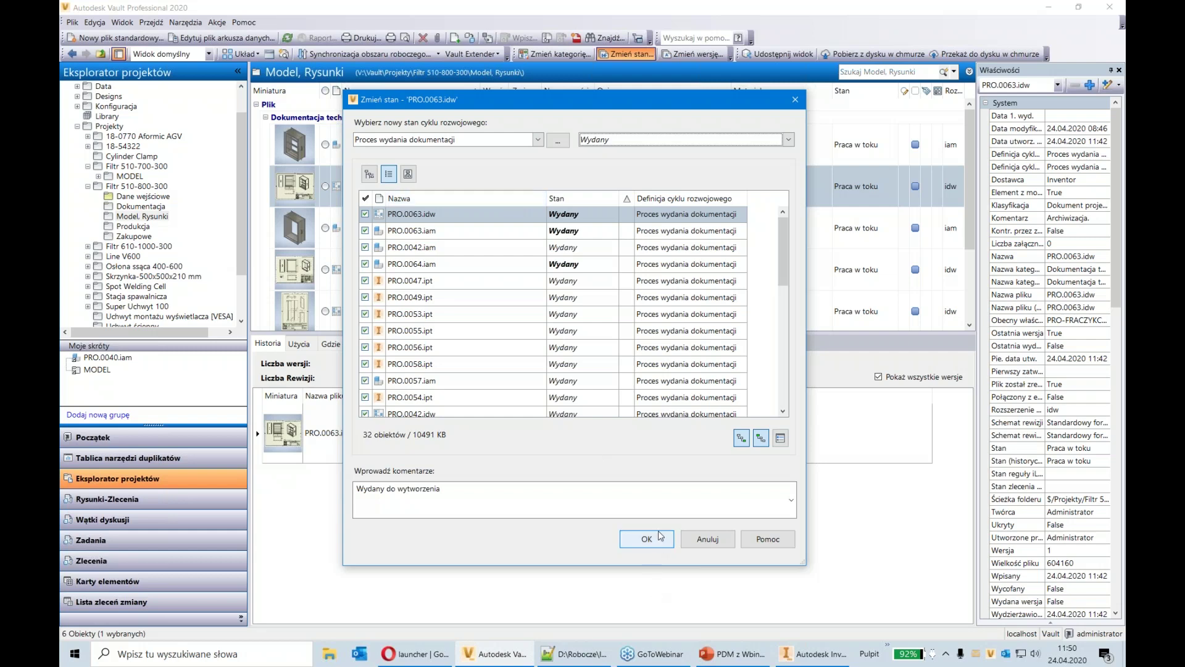
left_click(642, 544)
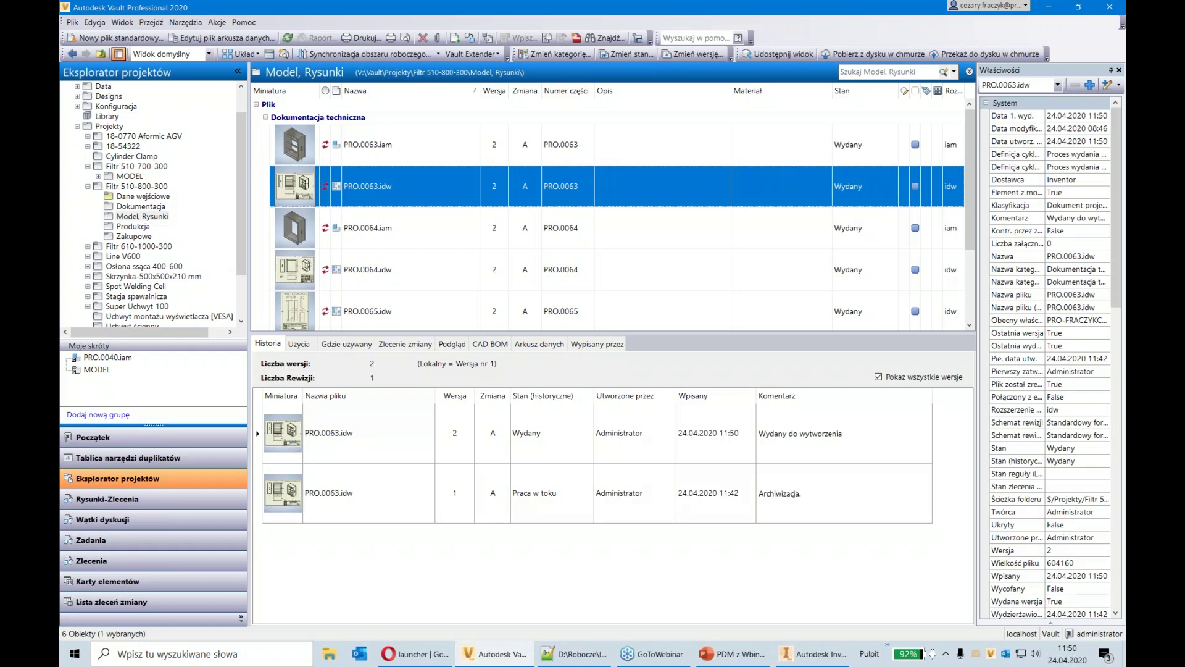
In Inventor, close PRO.0063.iam and PRO.0063.idw, then return to the Vault window
left_click(815, 653)
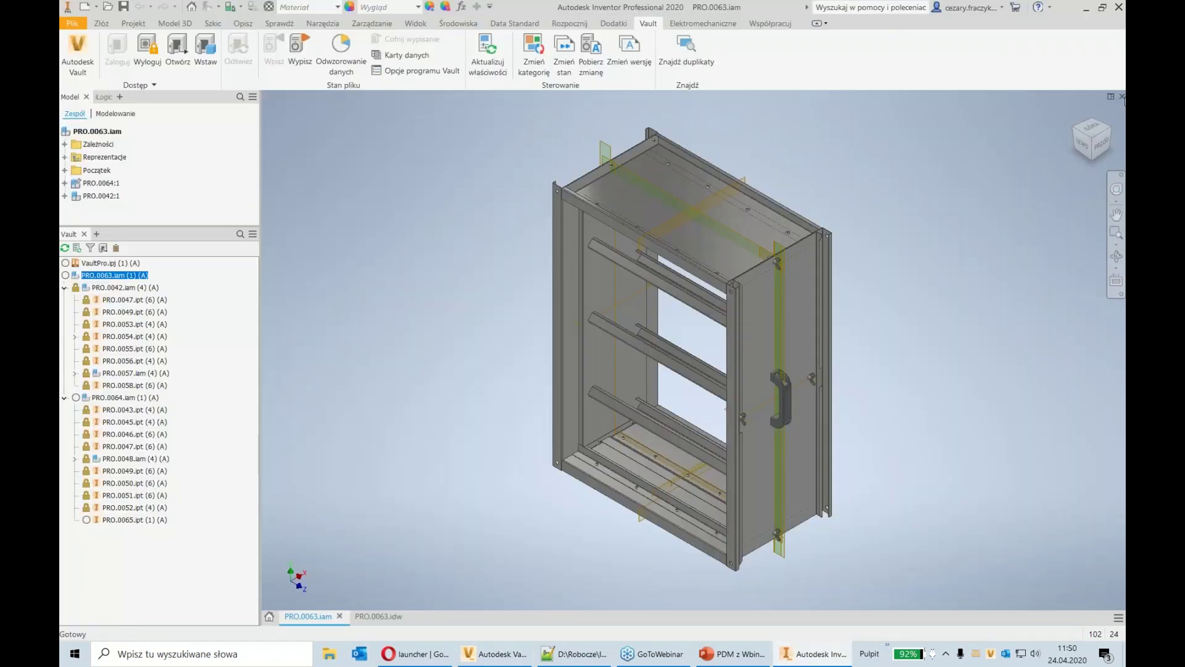
left_click(1121, 96)
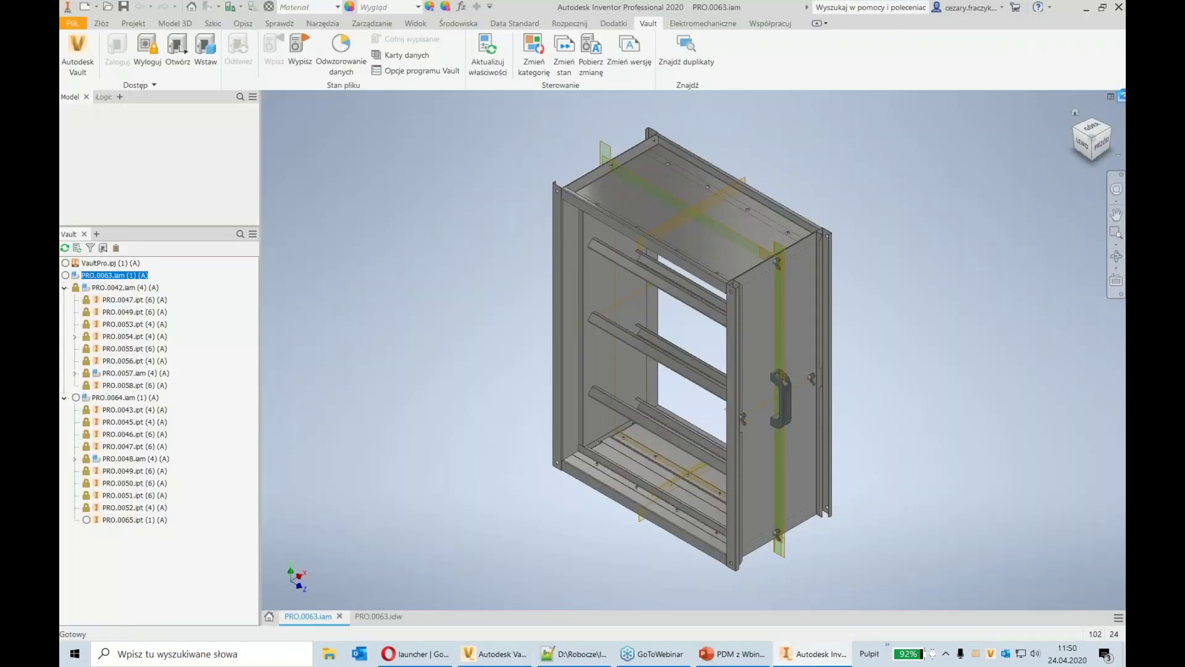
left_click(1122, 96)
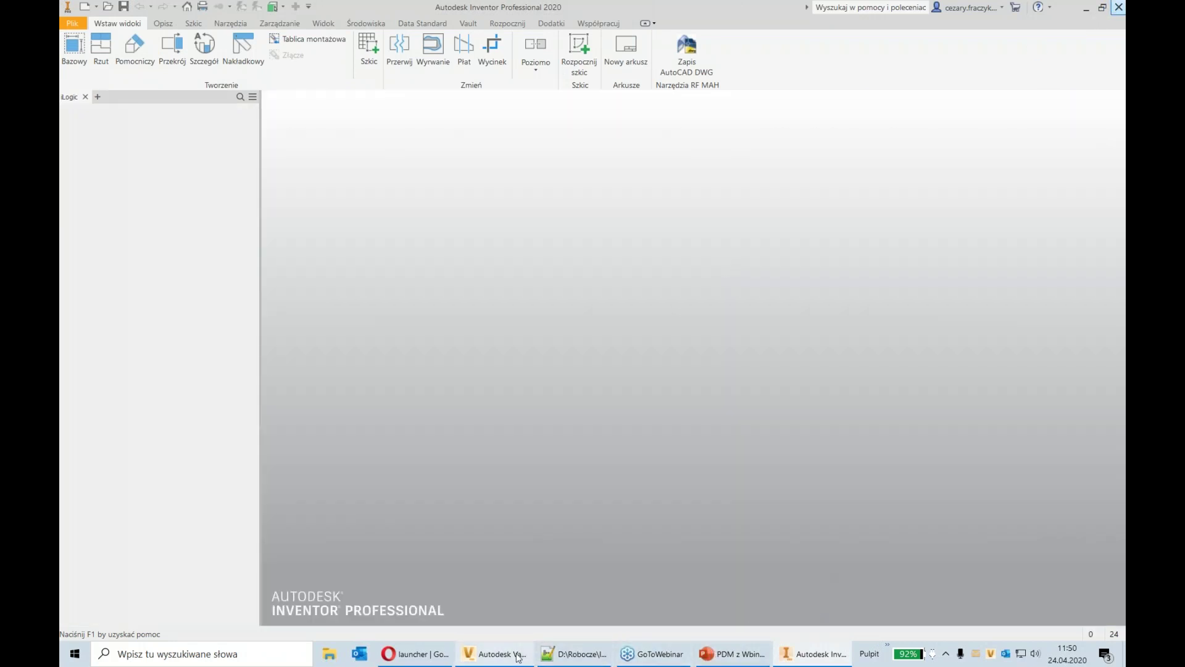
left_click(518, 658)
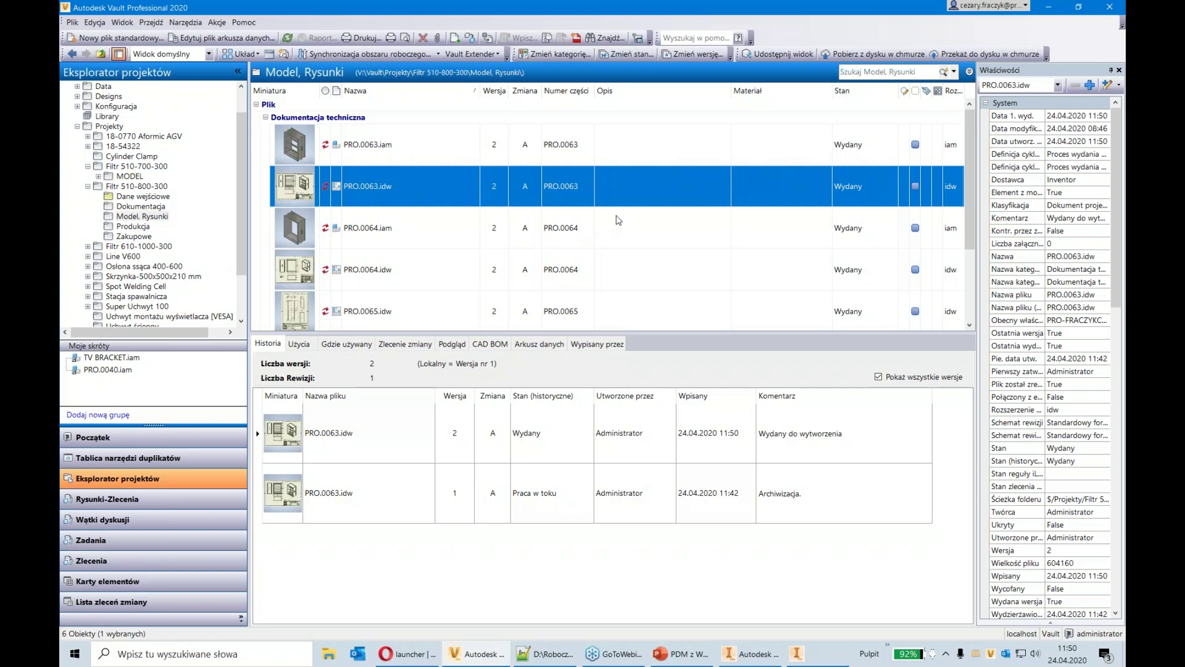
Open Kolejka serwera zadań from Narzędzia, then open the Job Processor window from the tray
left_click(186, 22)
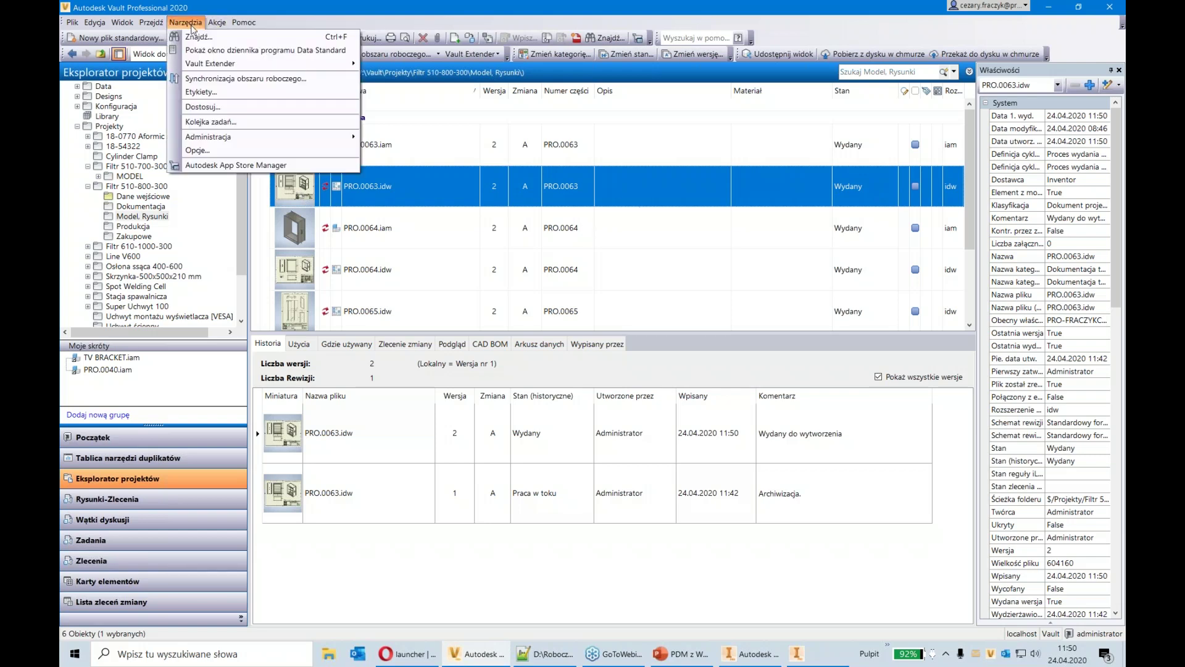
left_click(327, 123)
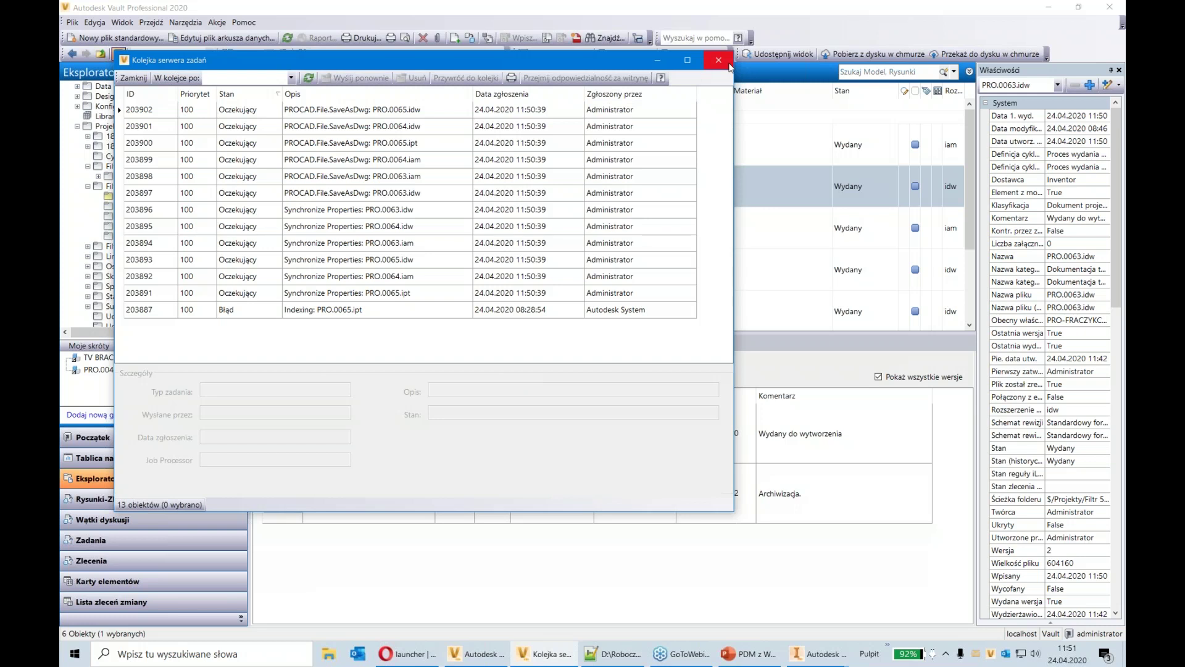
double_click(996, 658)
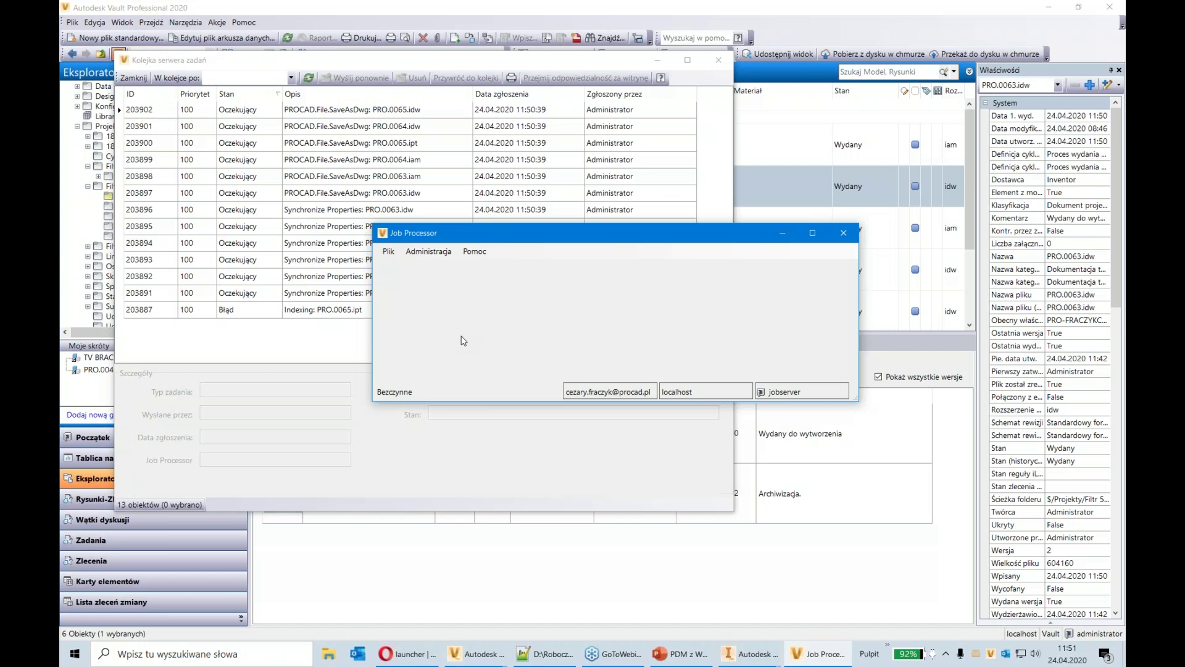
Pause the Job Processor with Plik > Wstrzymaj, then resume it with Plik > Wznów
left_click(389, 252)
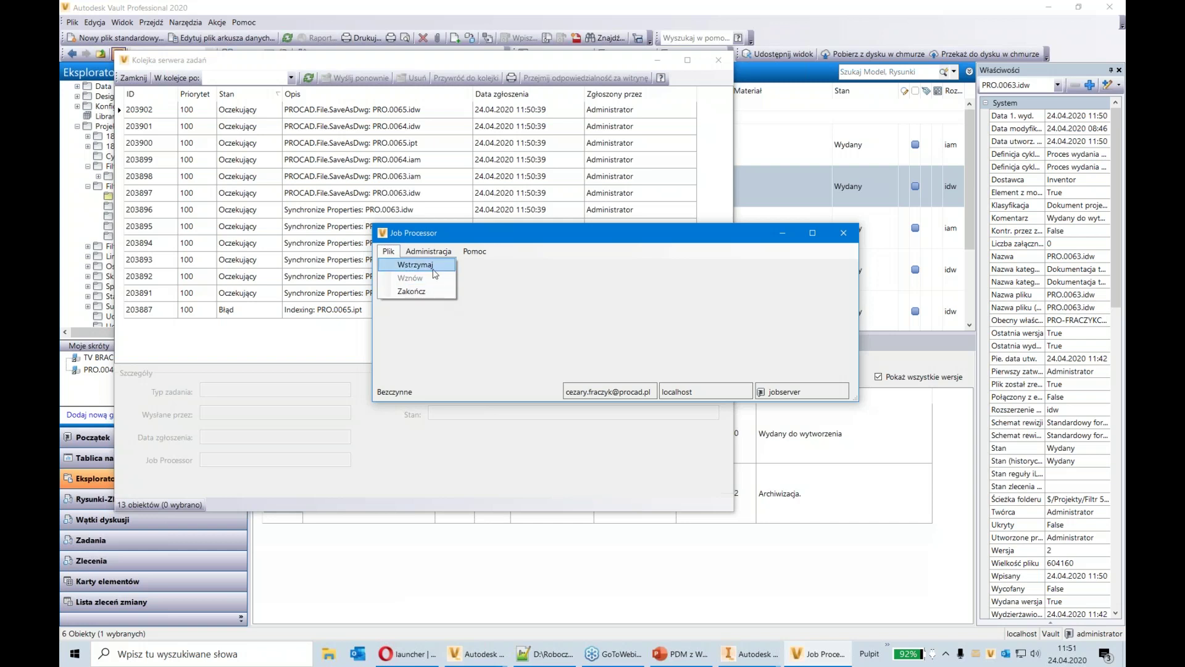
left_click(434, 269)
left_click(389, 251)
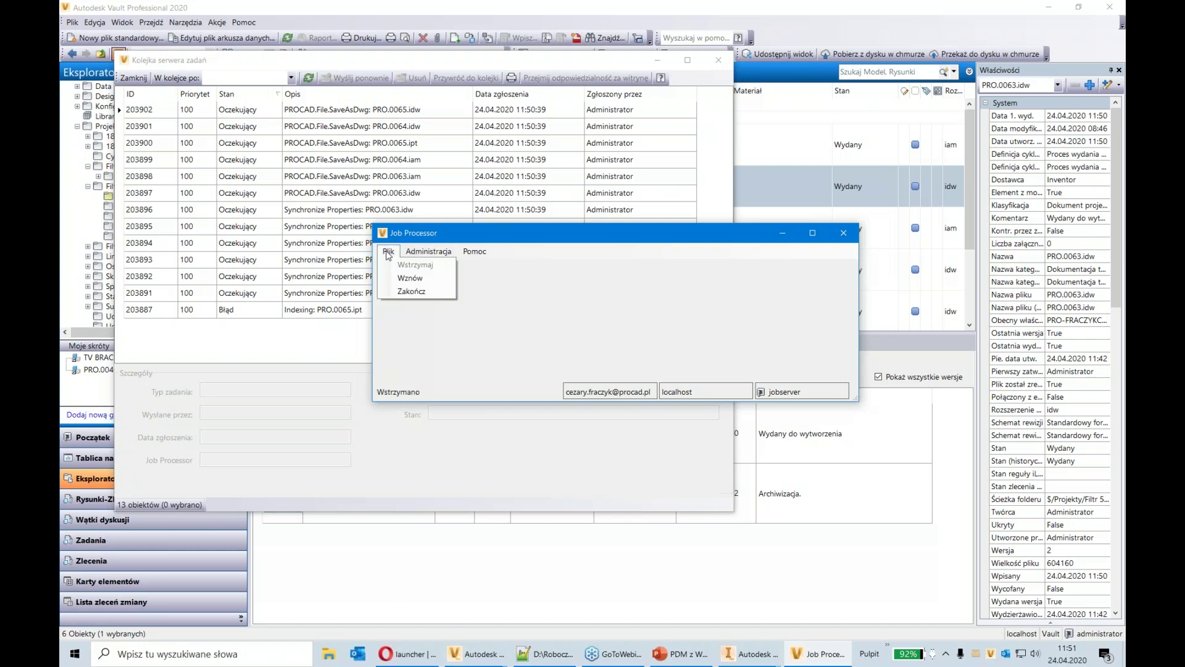
left_click(408, 277)
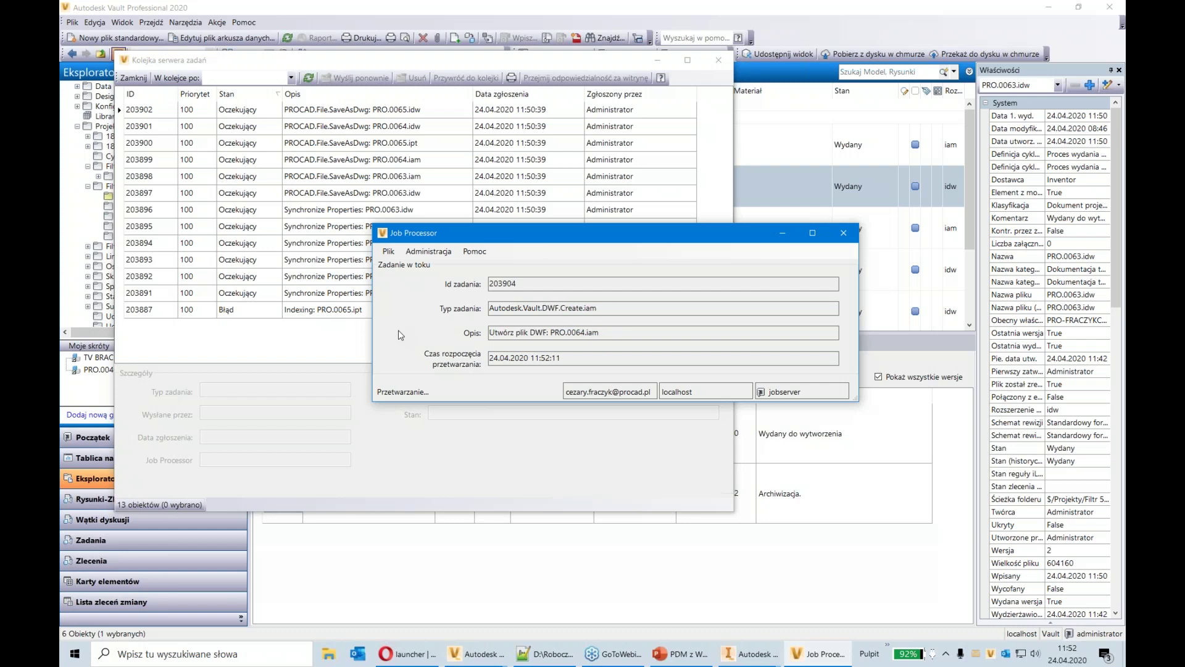
Refresh the Kolejka serwera zadań job queue listing, then close it
left_click(196, 340)
left_click(308, 77)
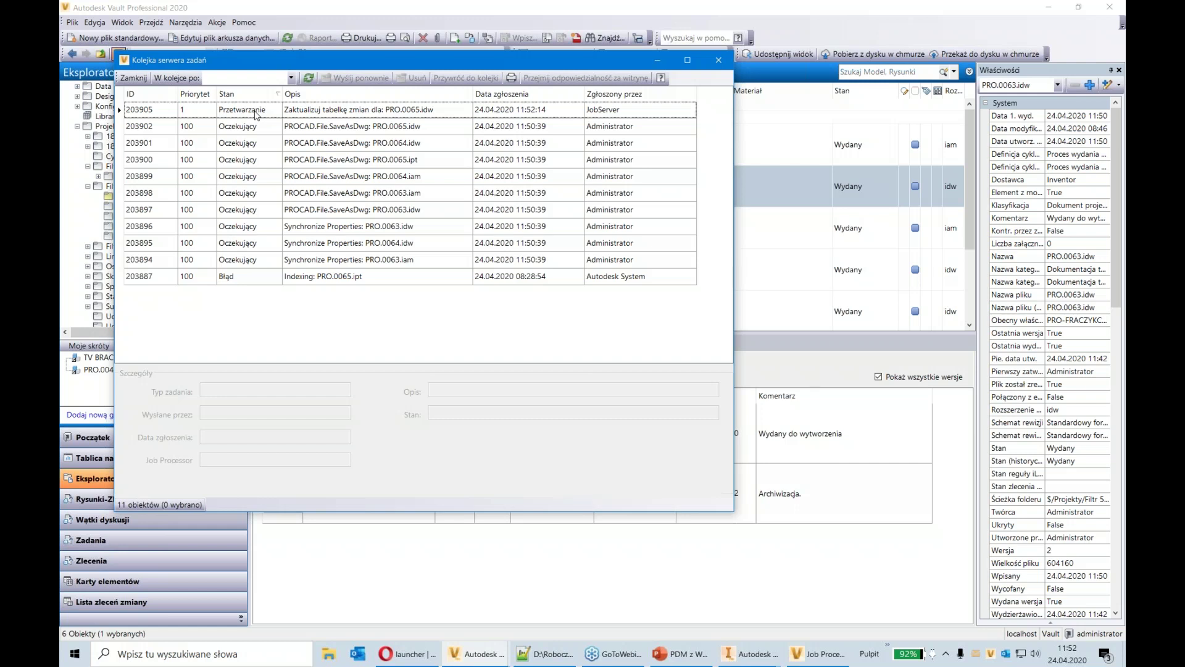
left_click(725, 65)
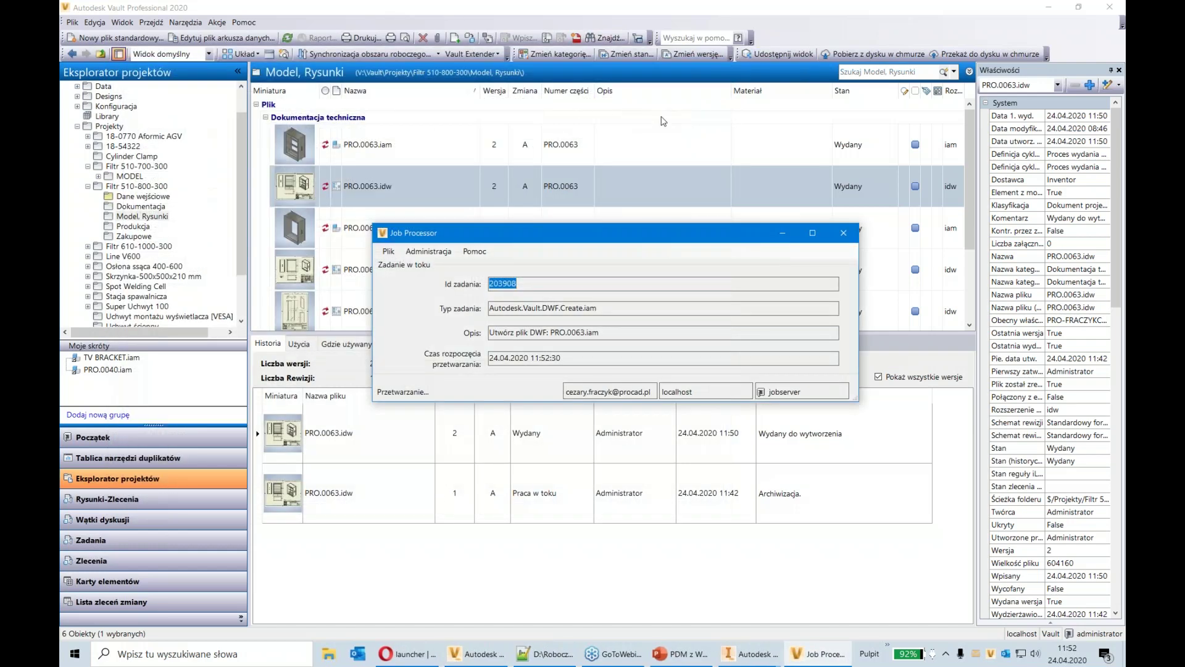
Open the Administracja Typy zadań list and scroll through the processor's task types
left_click(428, 251)
left_click(448, 312)
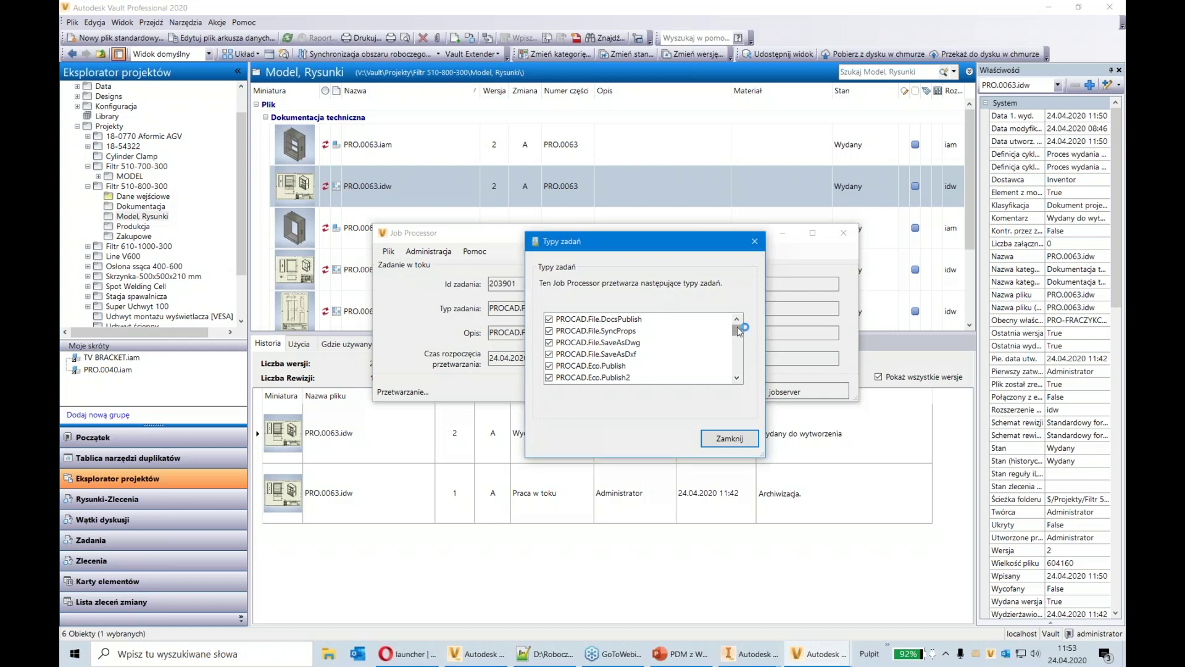
left_click(739, 379)
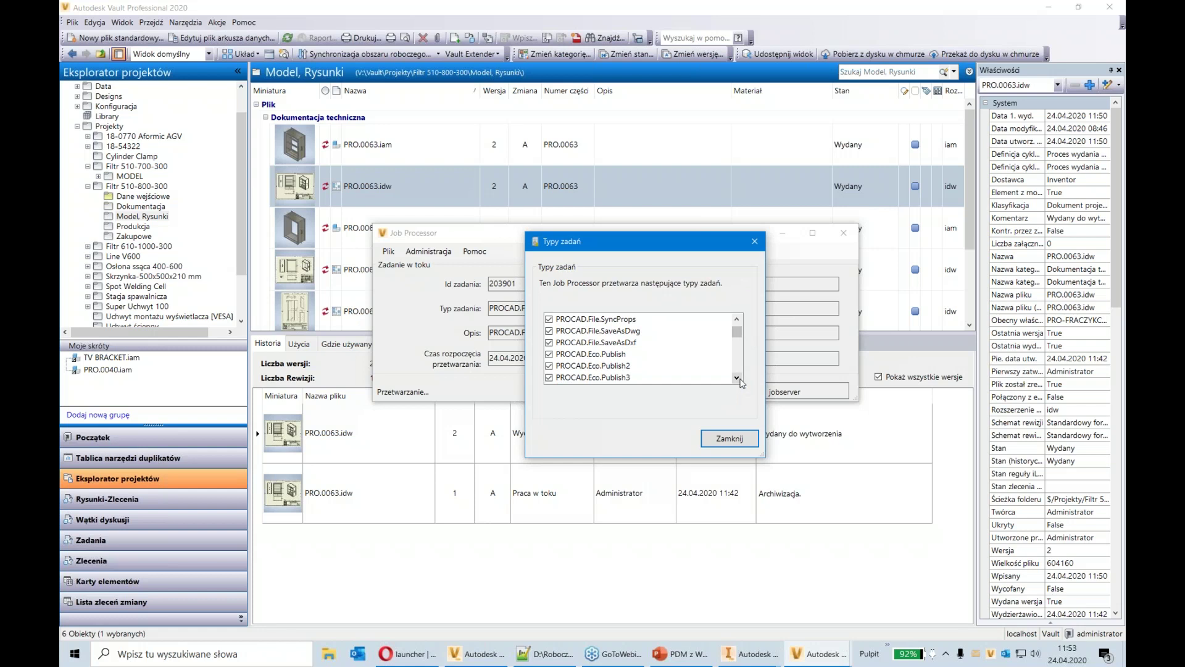
left_click(738, 379)
left_click(738, 378)
left_click(737, 378)
left_click(738, 378)
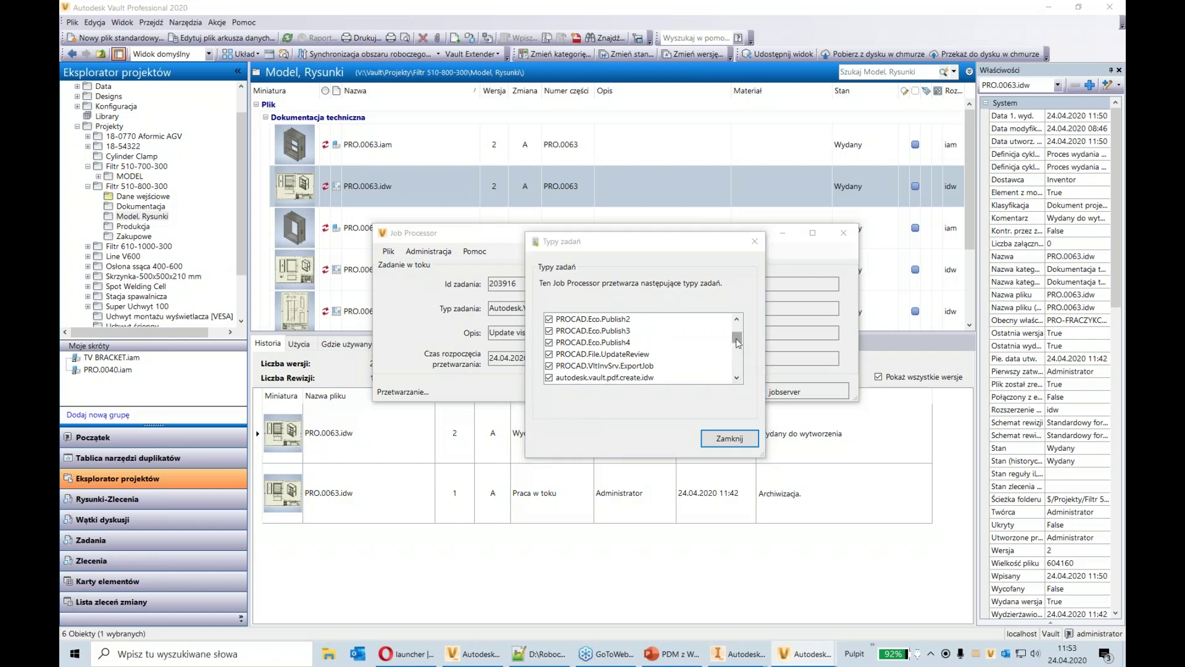
Finish reviewing the task types, close the list and bring Vault back to the front
left_click_drag(738, 343, 738, 342)
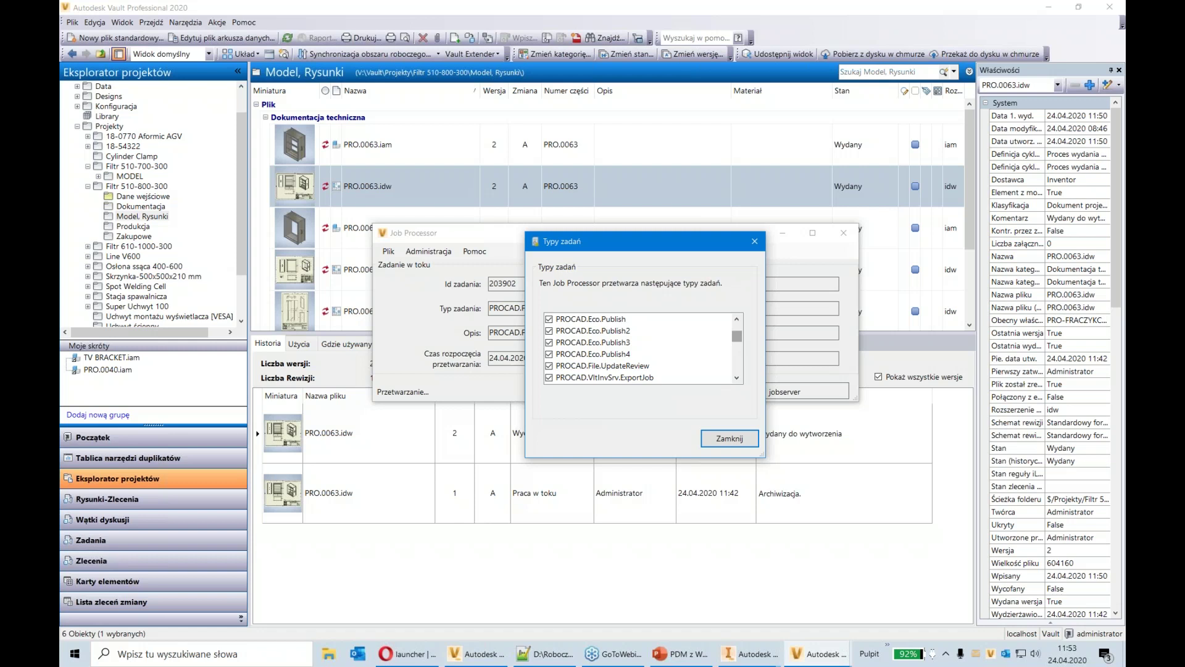
scroll(741, 319, "up", 2)
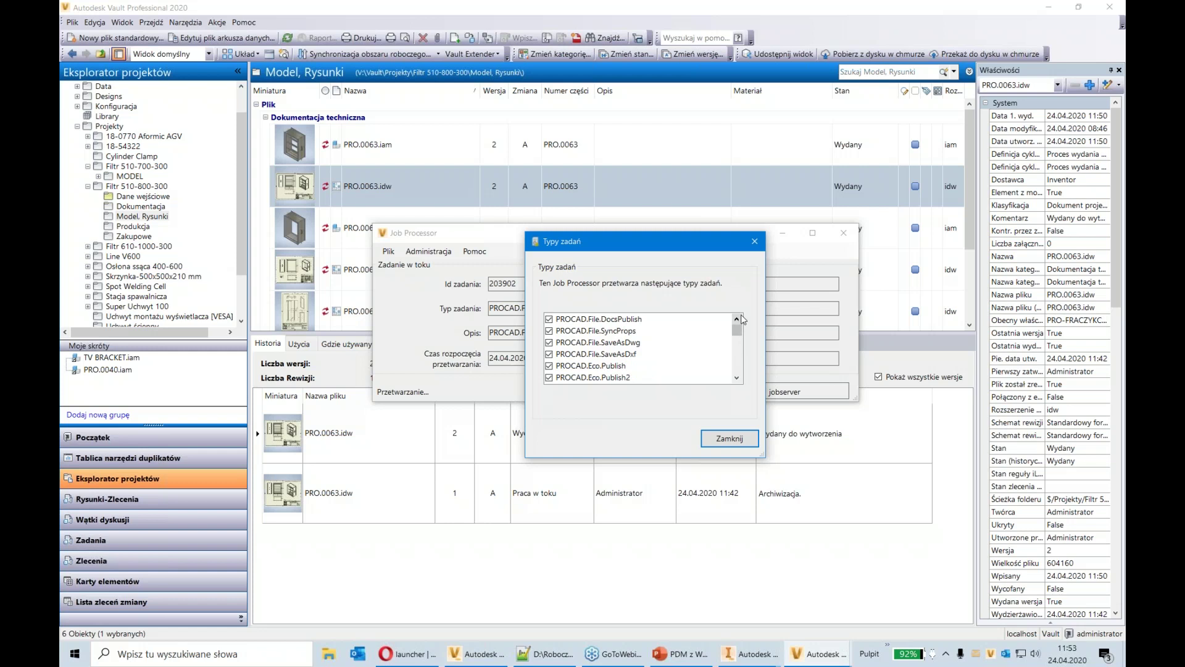
left_click_drag(739, 332, 741, 367)
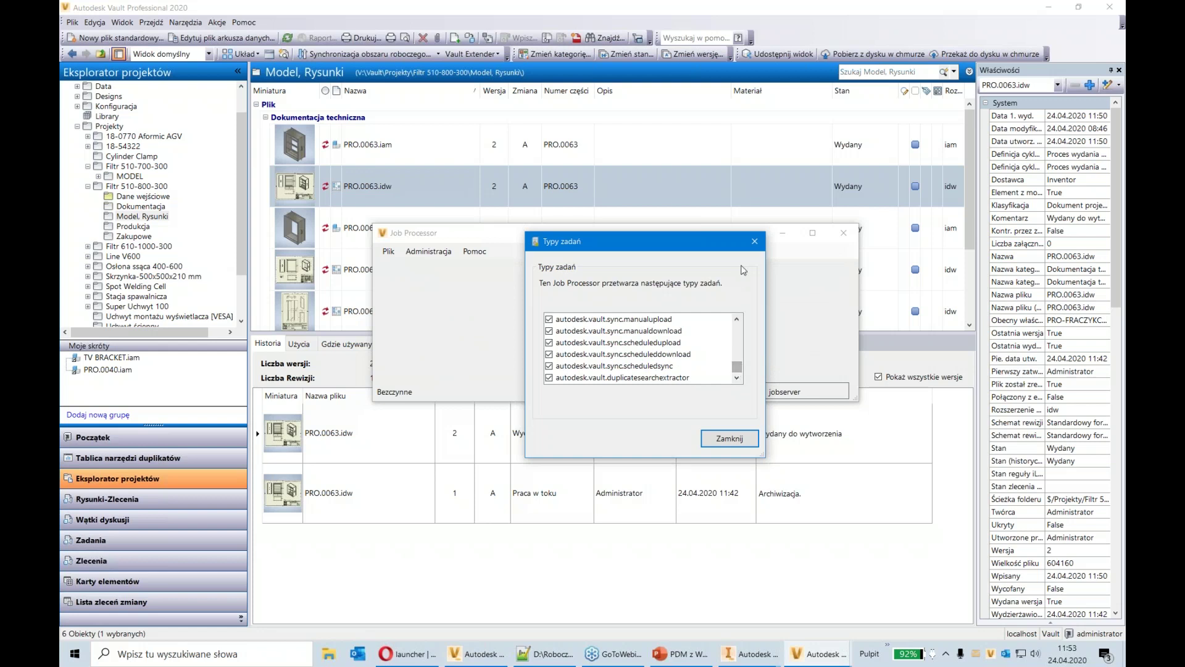
left_click(754, 242)
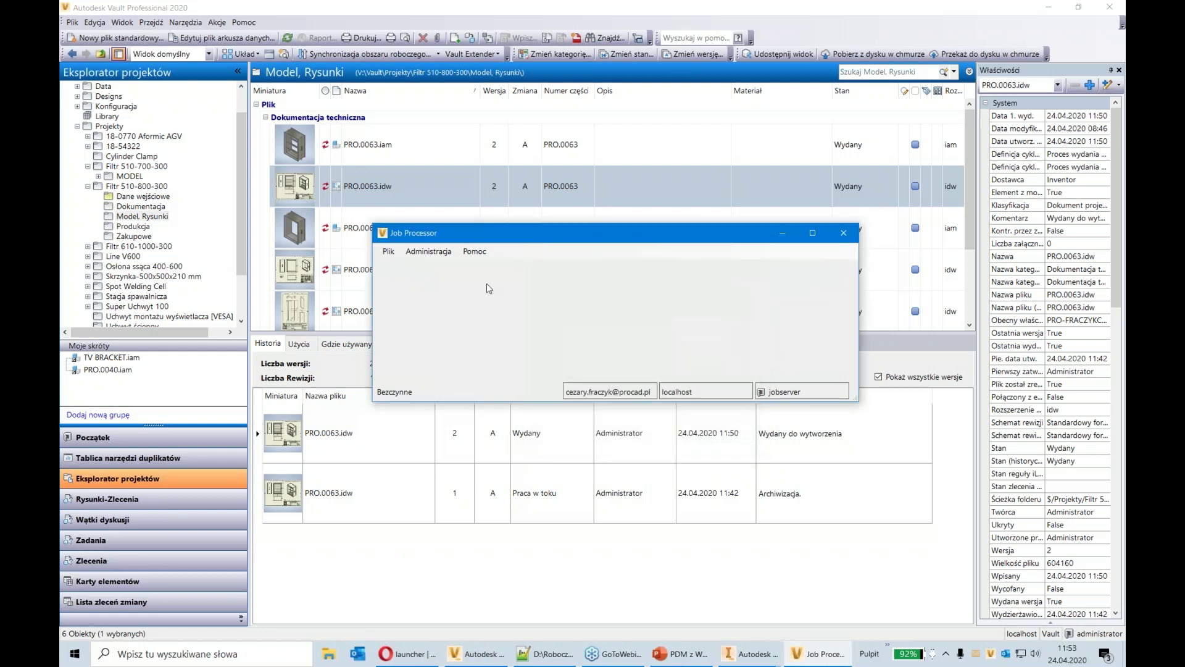
left_click(435, 196)
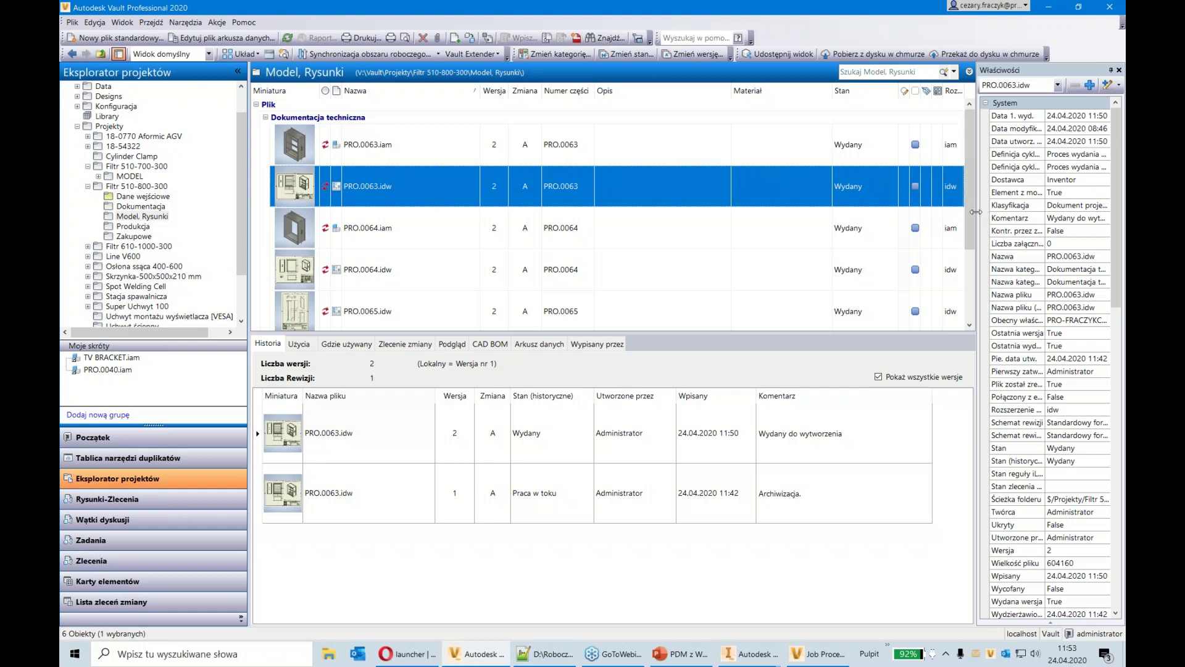
Refresh Model, Rysunki in Duże ikony view and select PRO.0063.idw
scroll(961, 301, "down", 1)
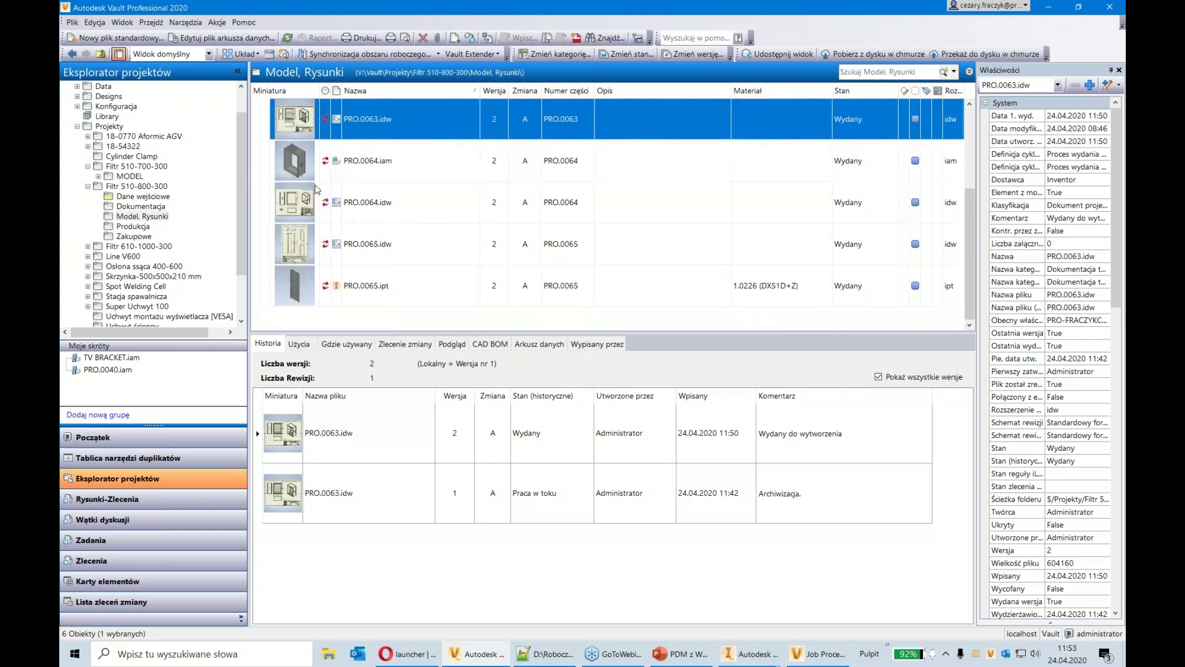
left_click(256, 54)
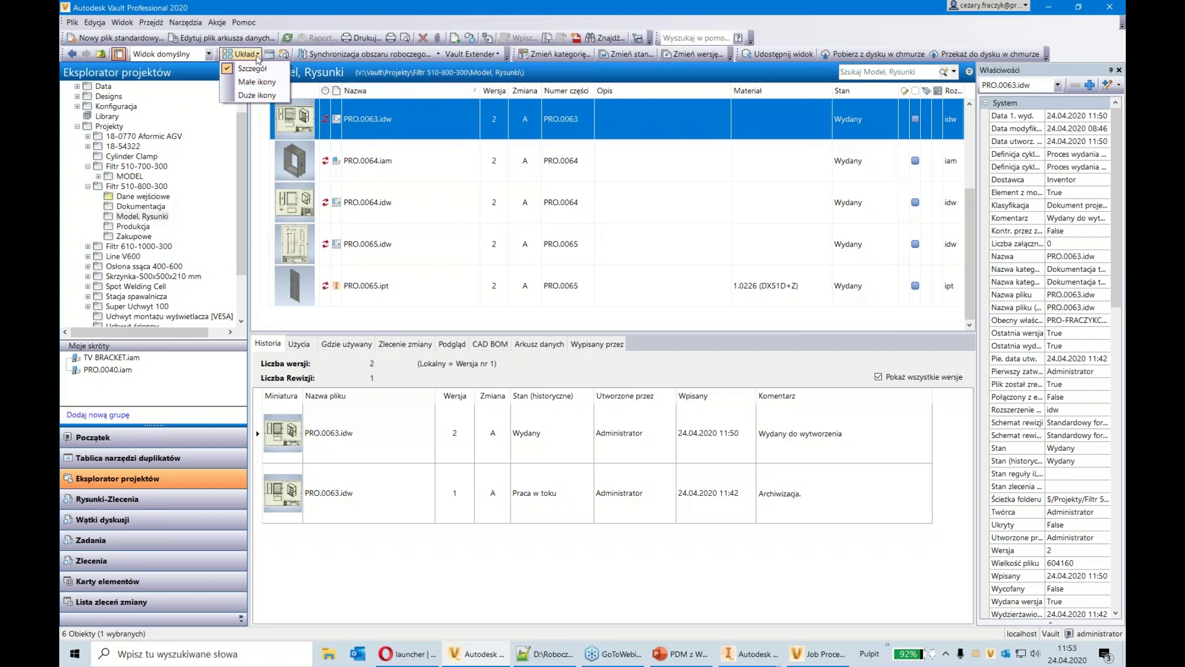
left_click(257, 95)
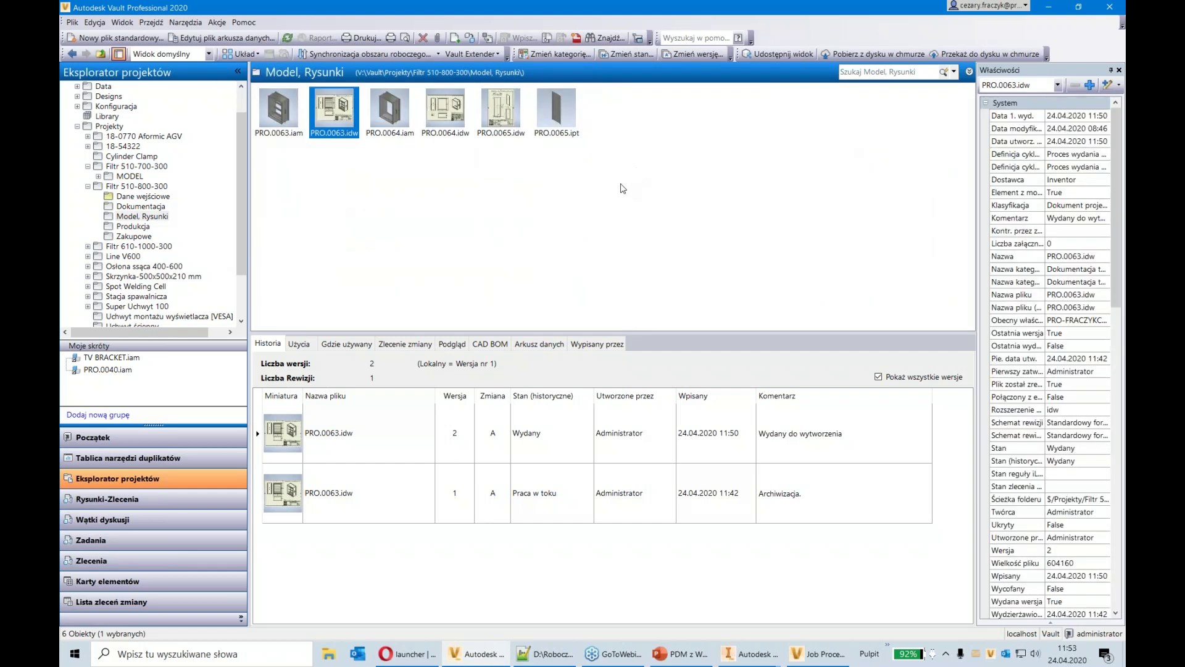
left_click(288, 39)
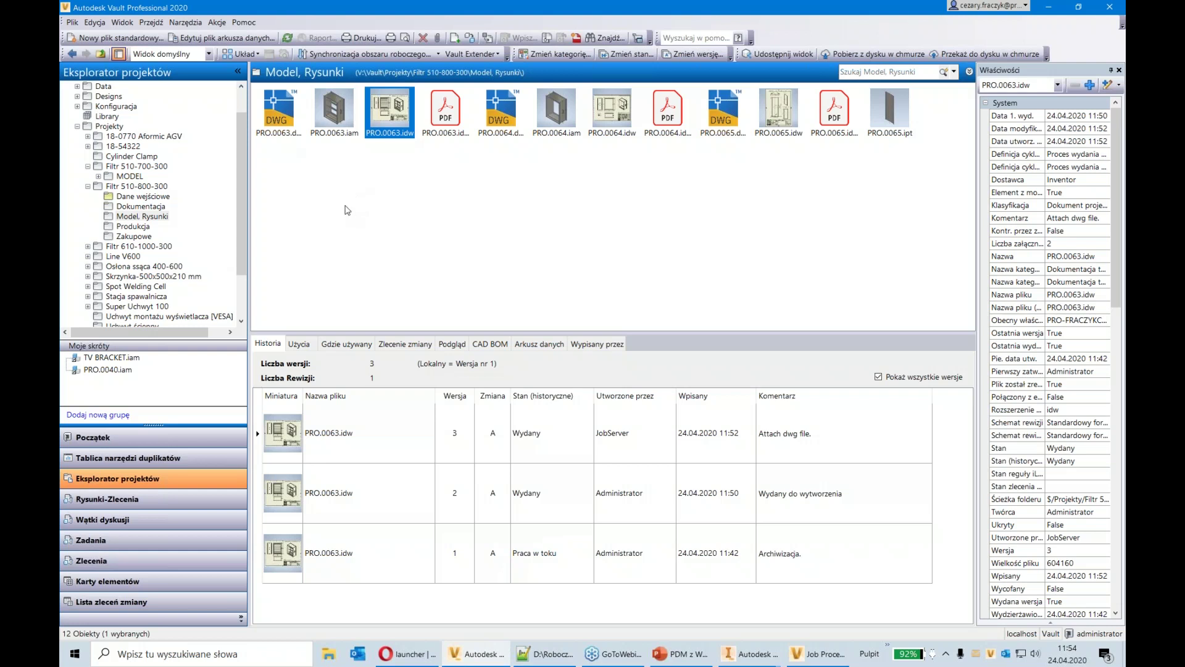
left_click(254, 55)
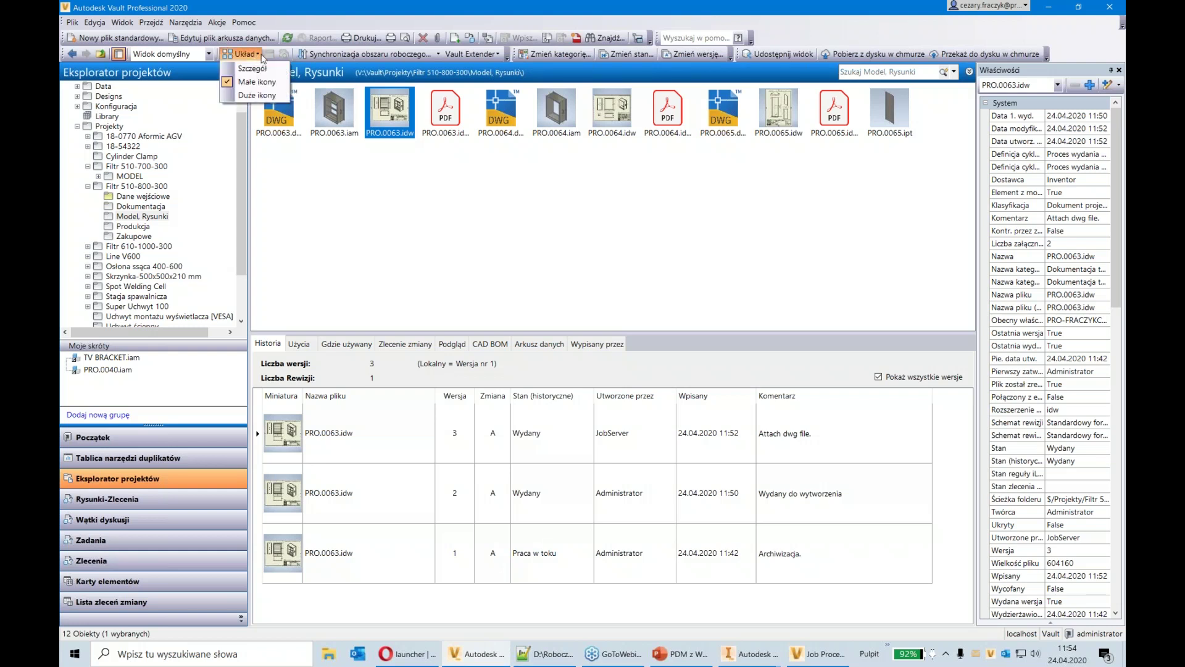
left_click(275, 96)
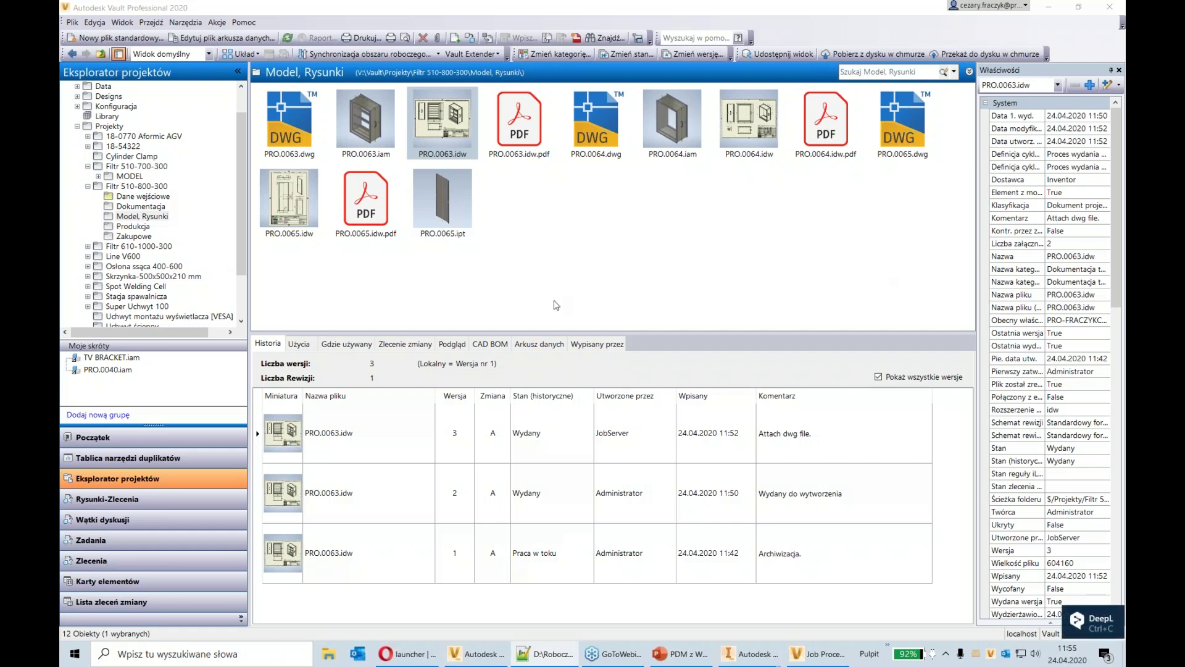
left_click(460, 137)
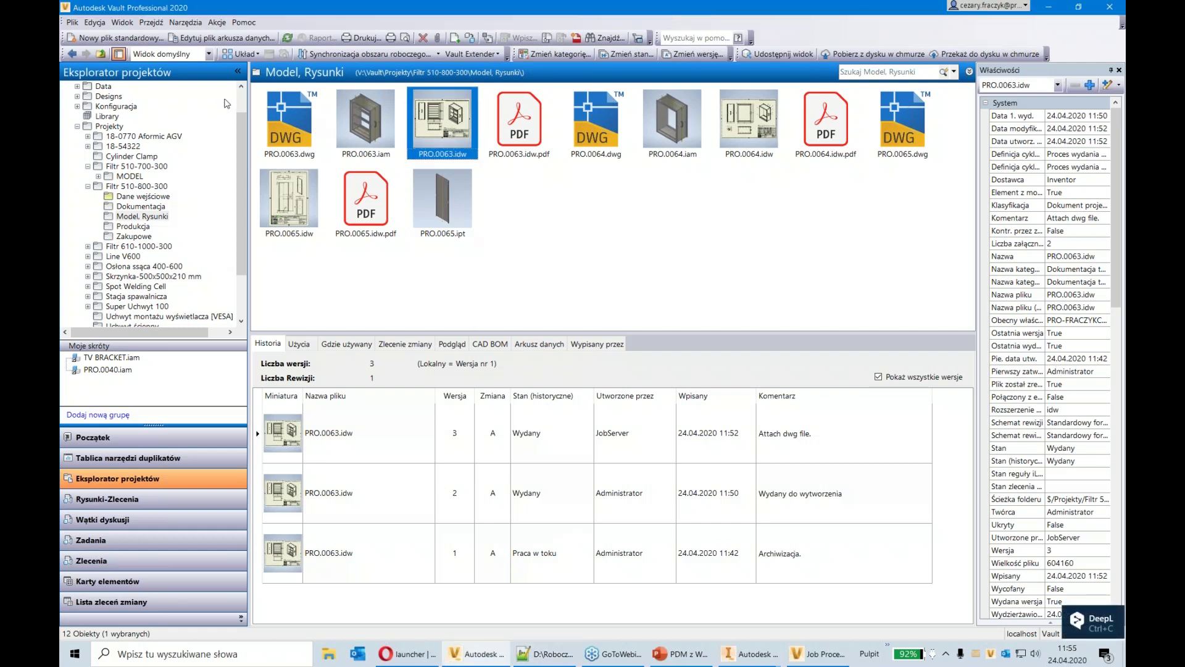
left_click(257, 73)
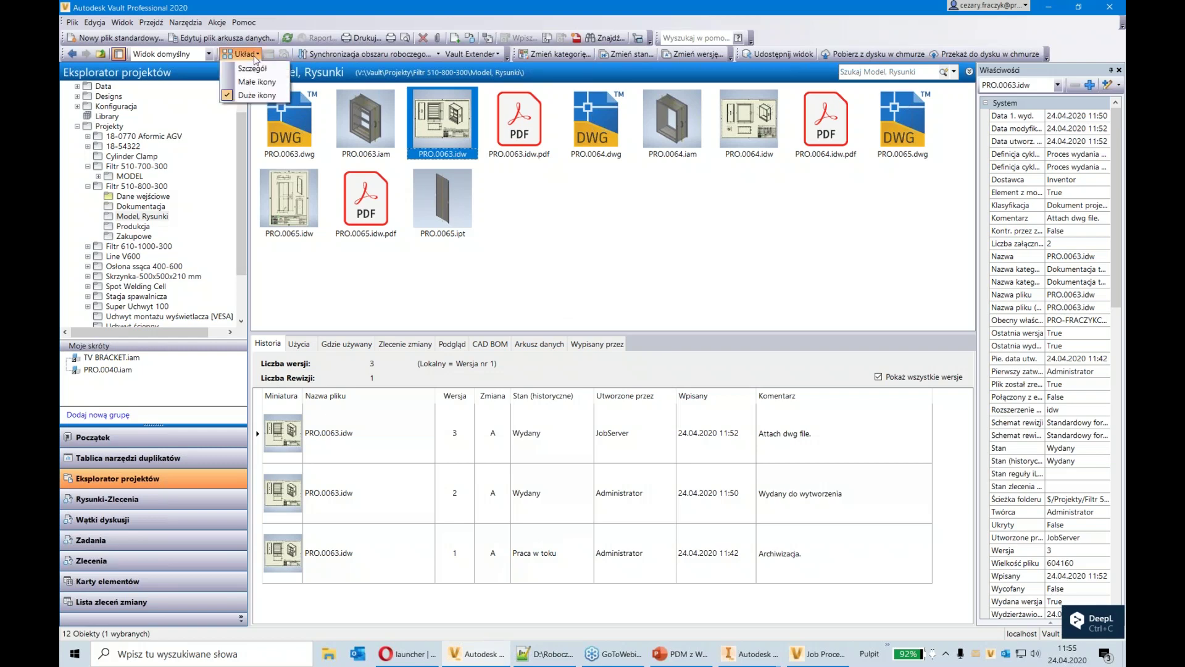
Select PRO.0063, PRO.0064 and PRO.0065.idw in detail view, discarding an unwanted new change order WZK-170
left_click(265, 79)
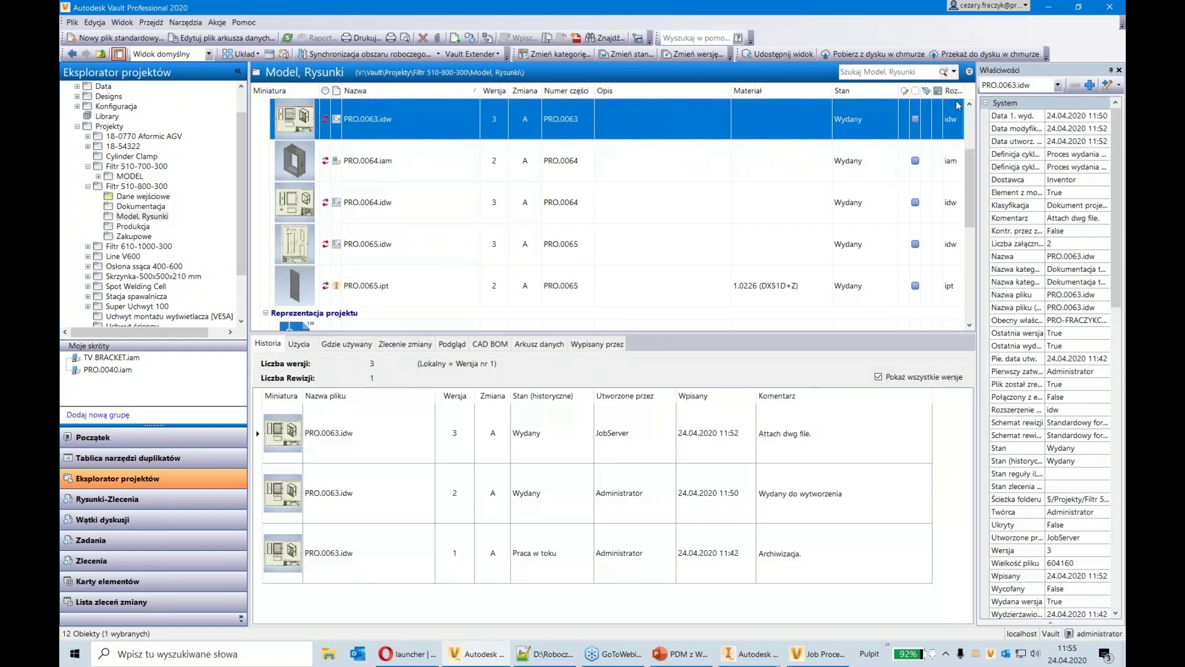
left_click(950, 93)
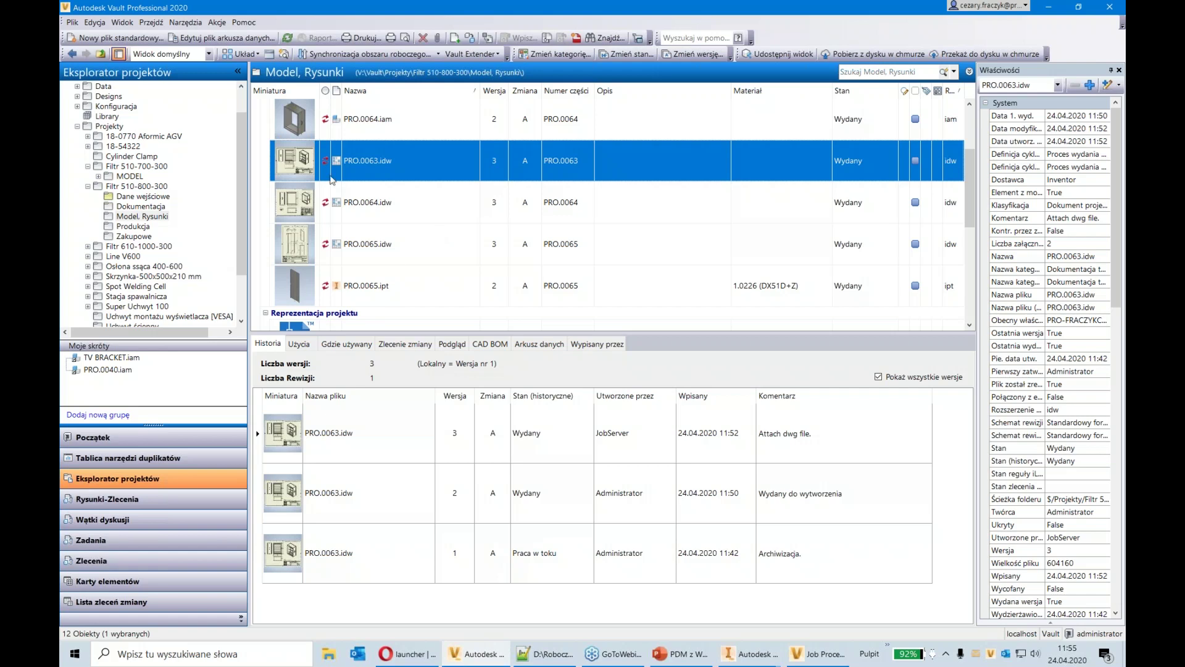
left_click(432, 210, "ctrl")
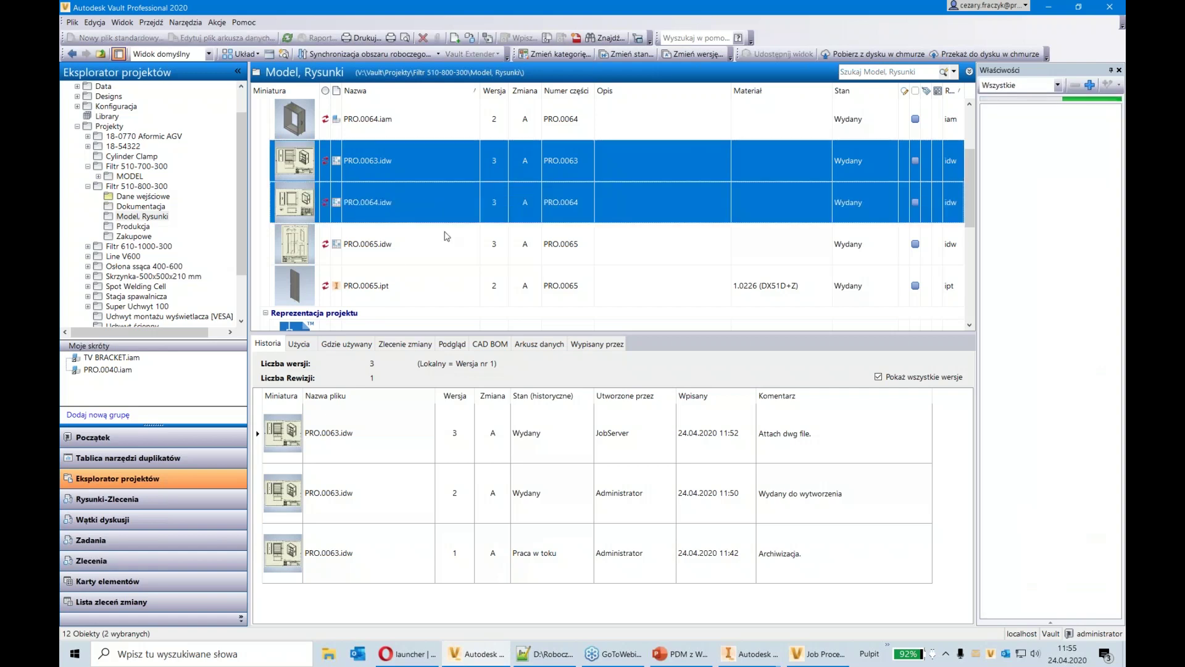
left_click(445, 249, "ctrl")
right_click(445, 249)
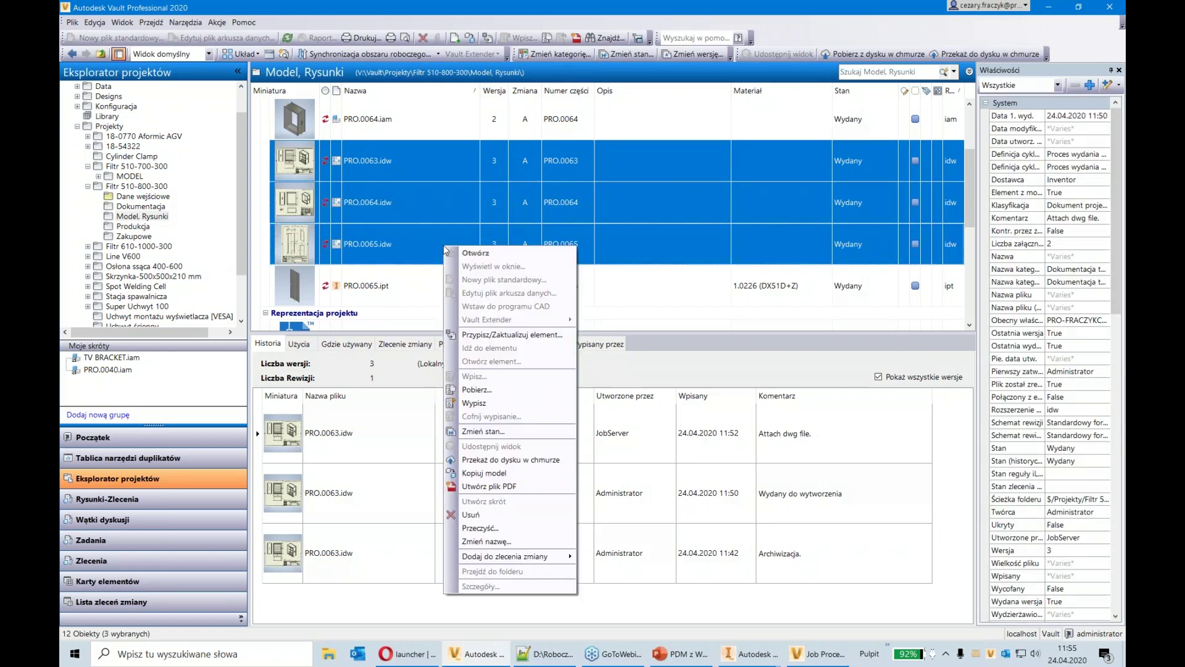
mouse_move(534, 557)
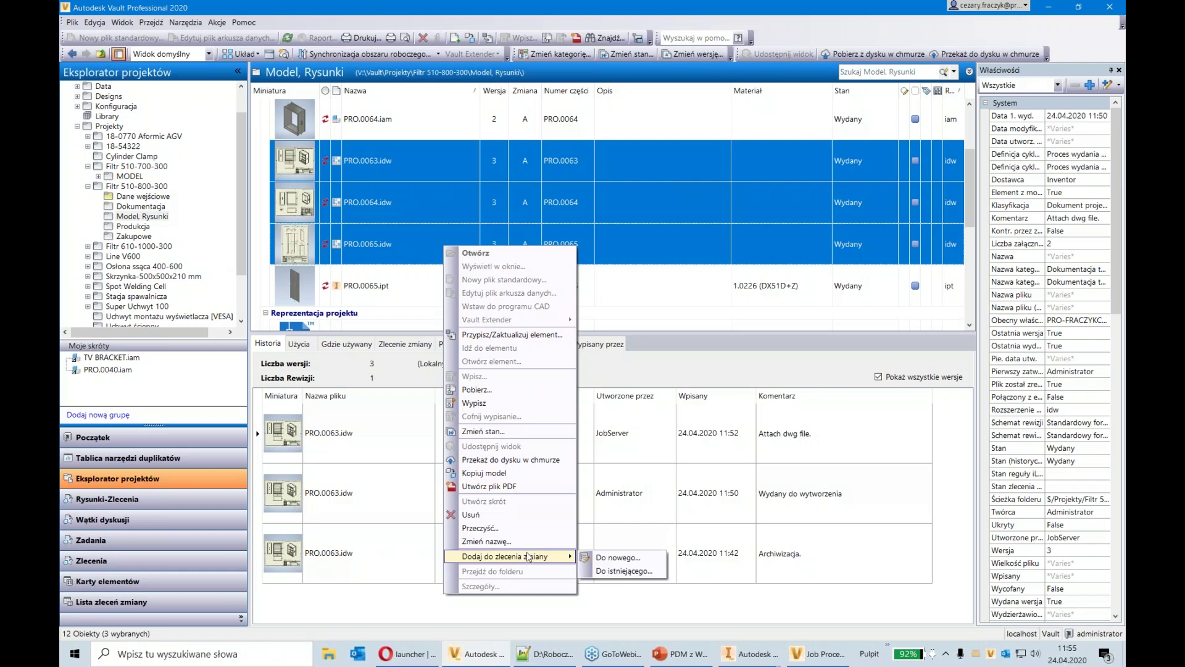
left_click(610, 558)
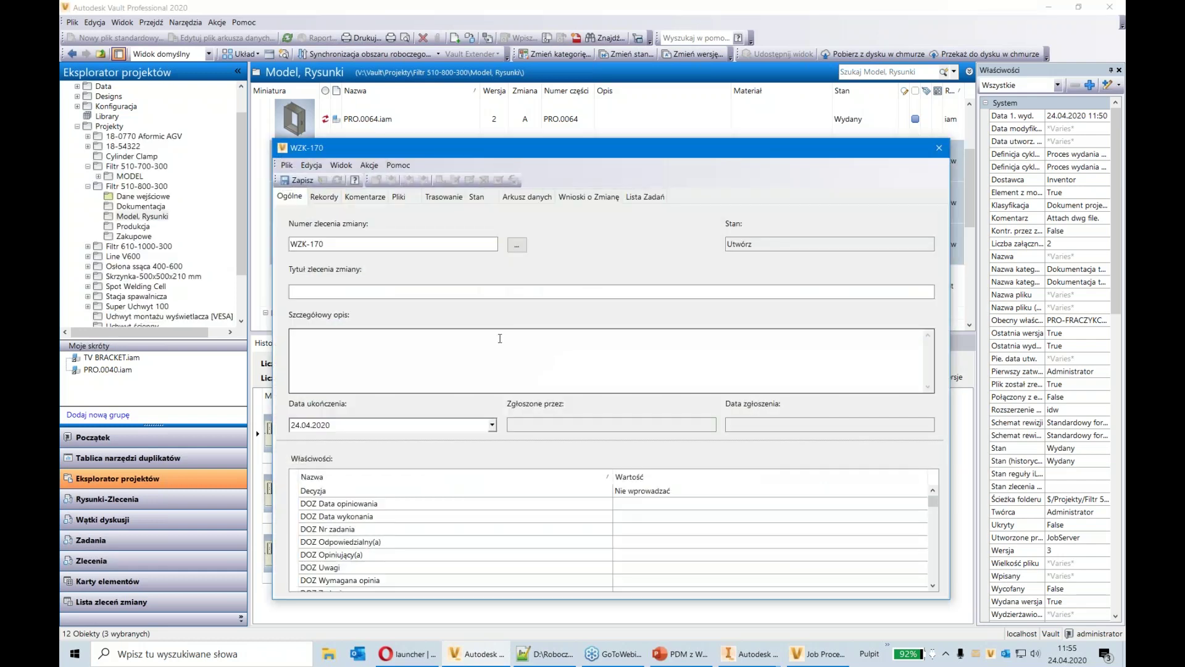
left_click(939, 148)
Add the three drawings to existing change order WZK-169, found by searching 'Filtr 510-800-300'
right_click(420, 167)
mouse_move(534, 475)
left_click(638, 490)
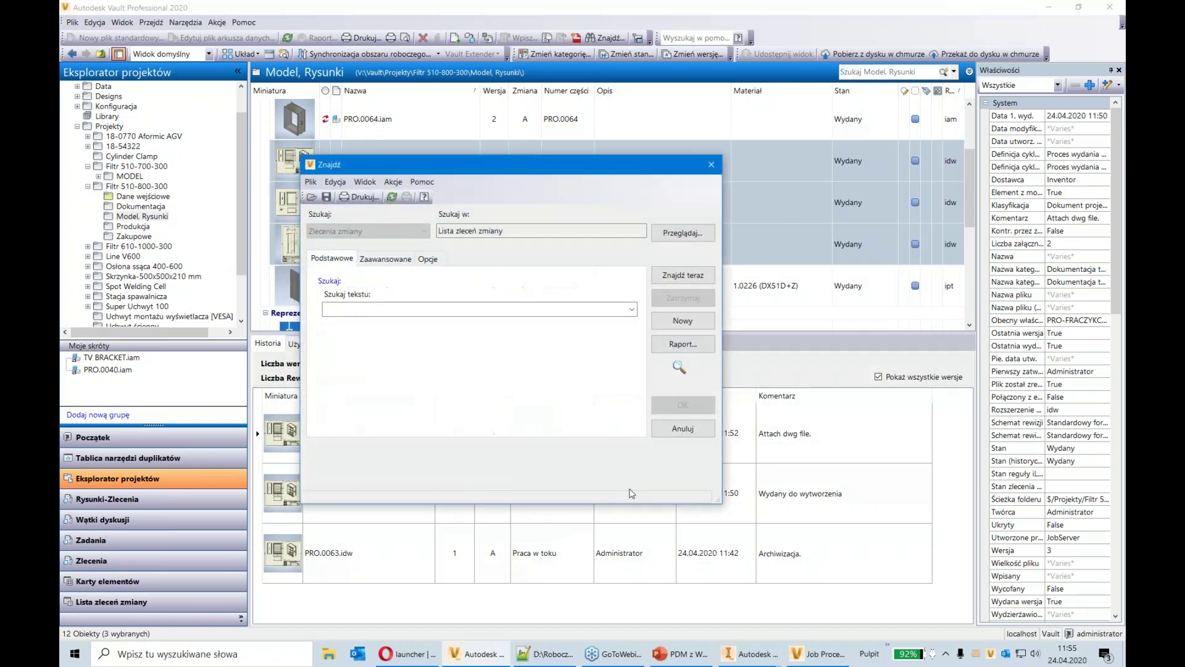
left_click(325, 310)
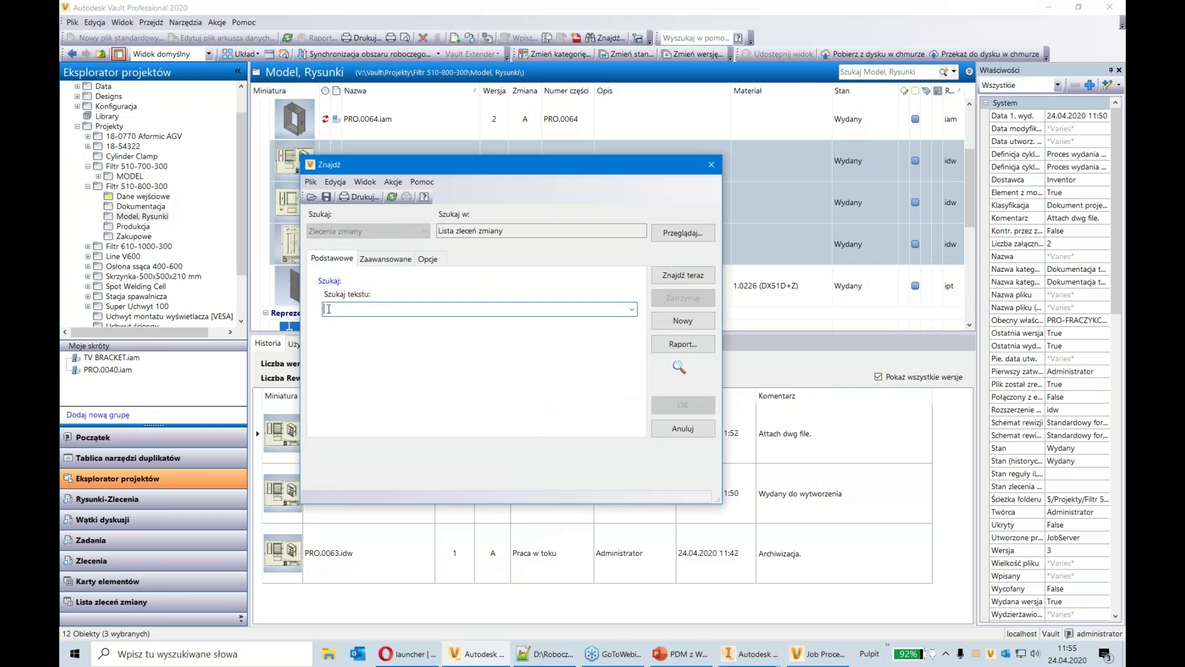
type("Filtr 510-800-300")
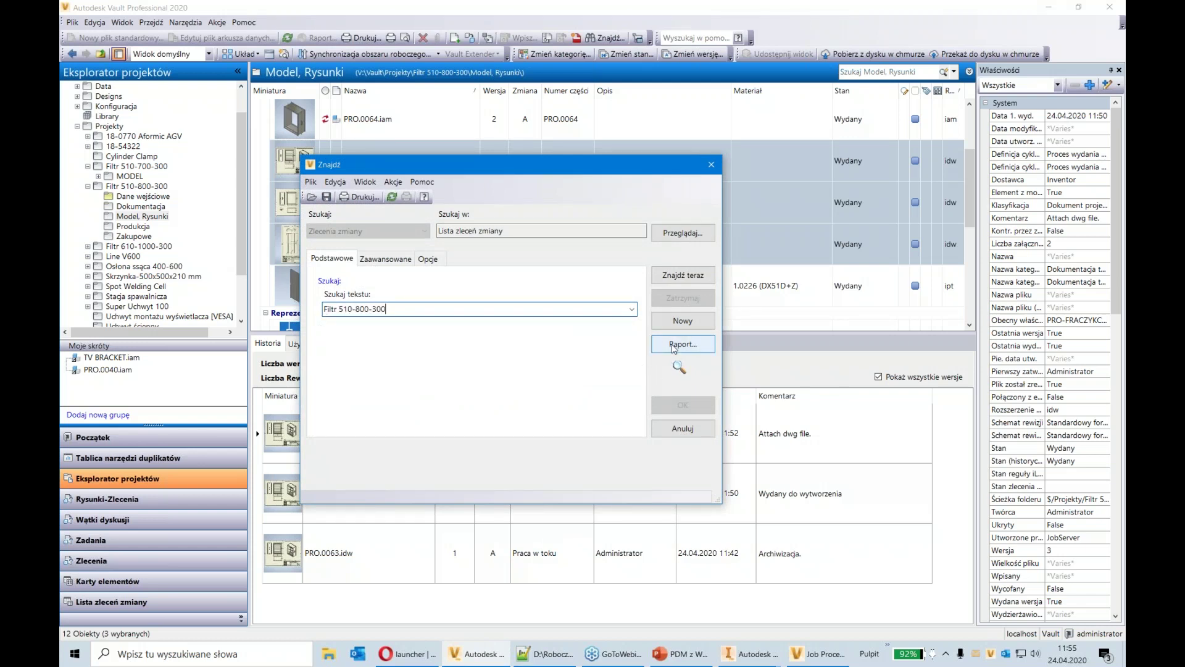
left_click(694, 278)
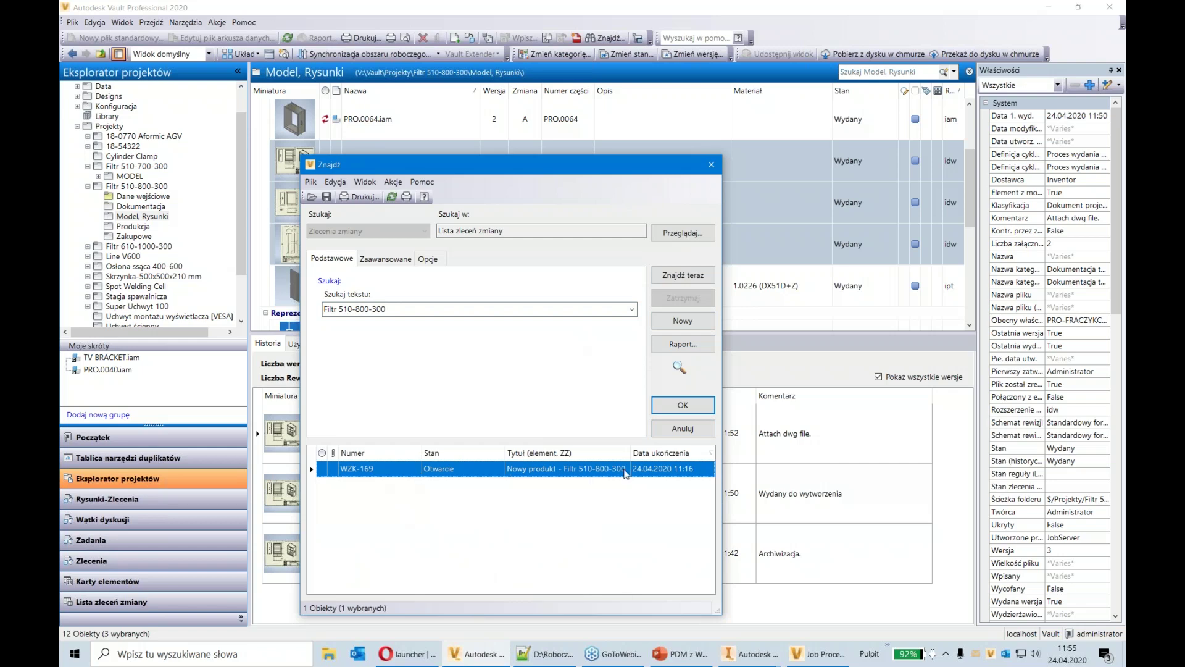
left_click(682, 405)
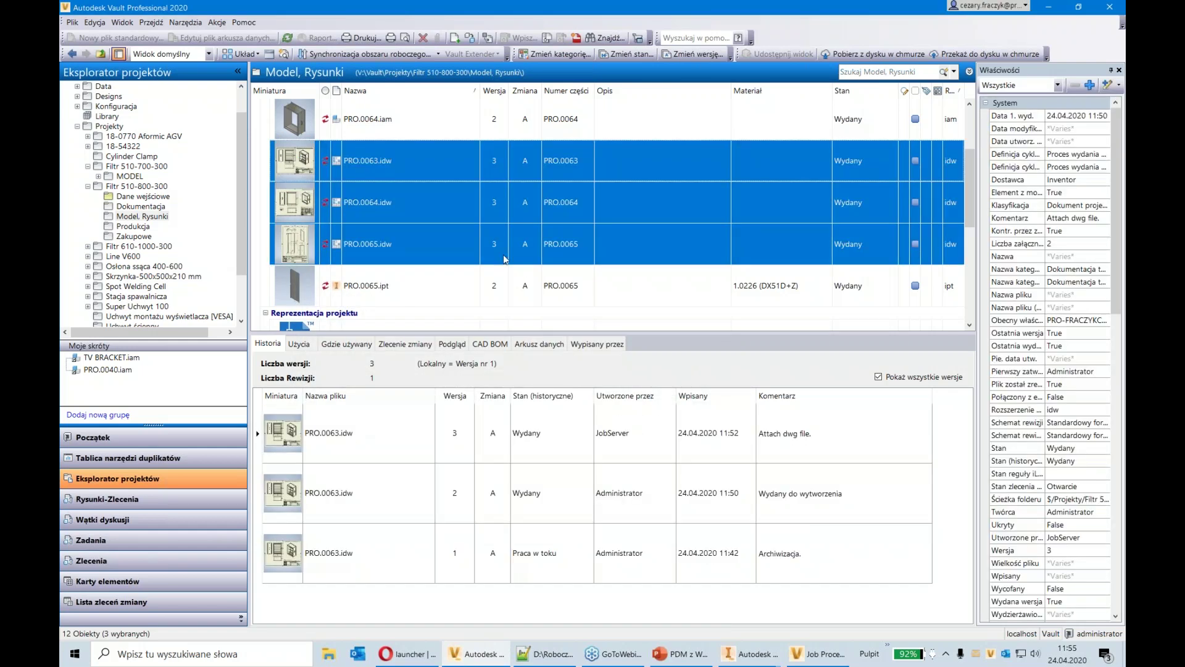
From PRO.0063.idw's Zlecenie zmiany tab, open WZK-169 with Przejrzyj i odpowiedz..
left_click(429, 165)
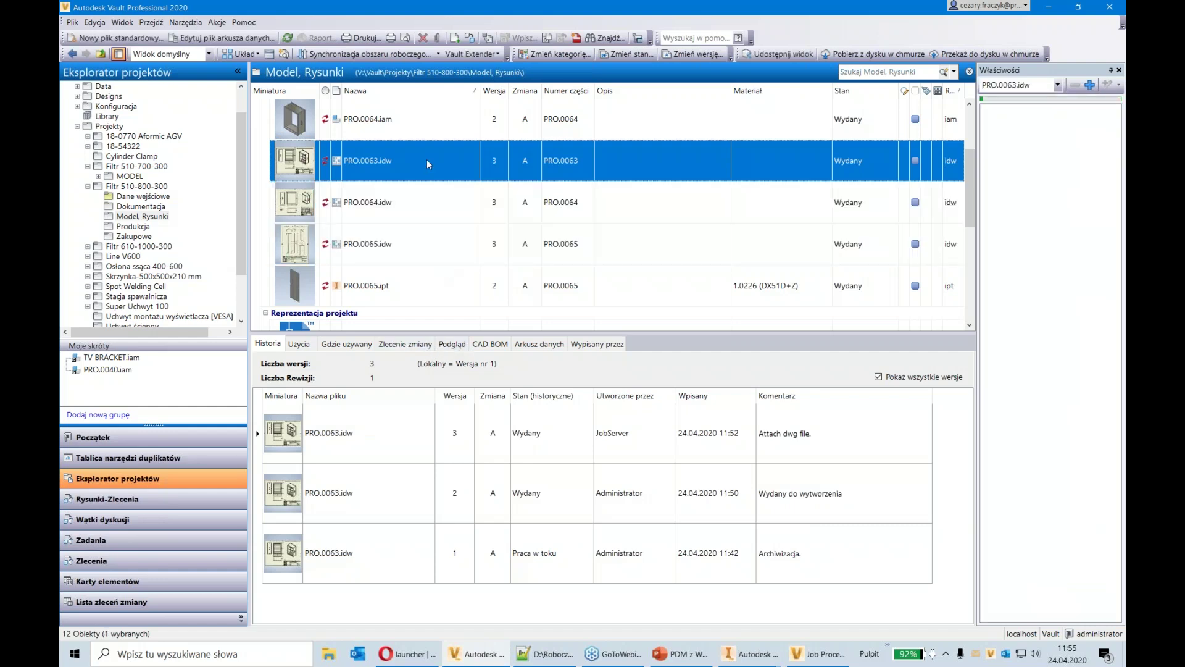
left_click(415, 348)
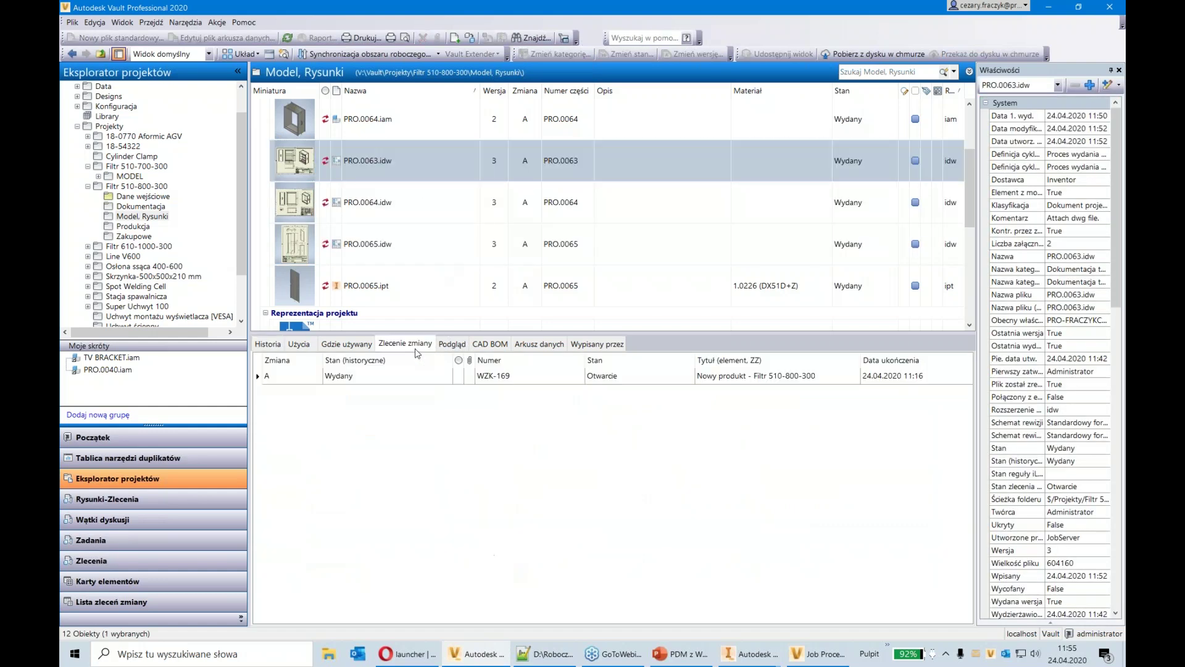
left_click(405, 378)
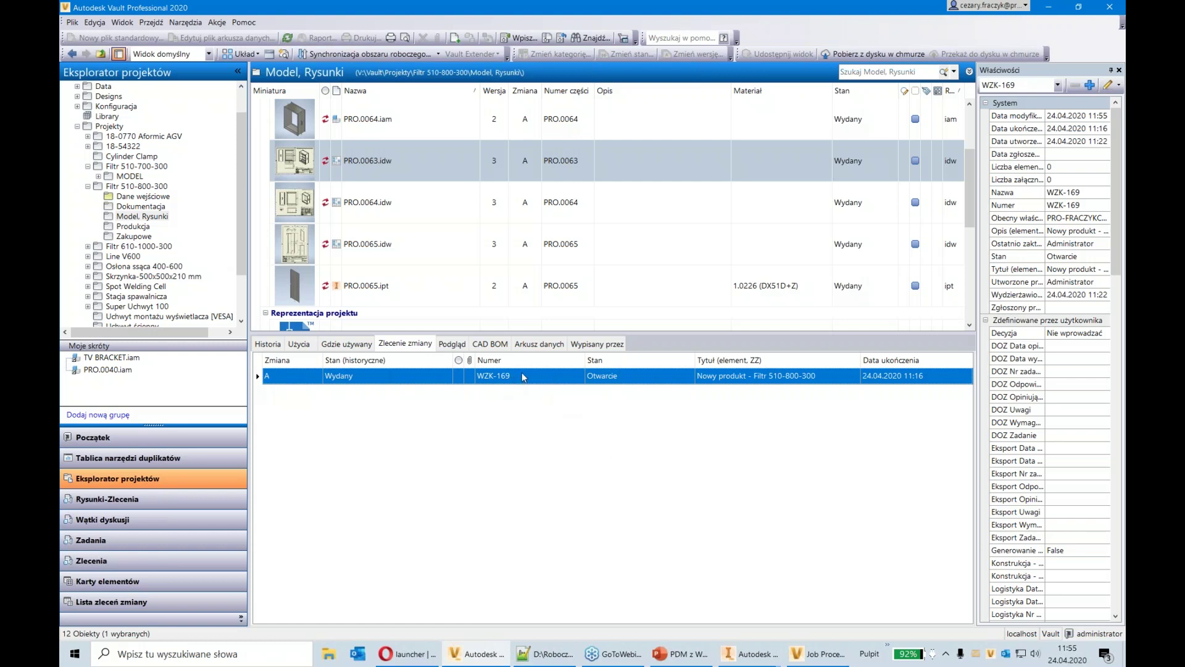
right_click(790, 374)
left_click(861, 379)
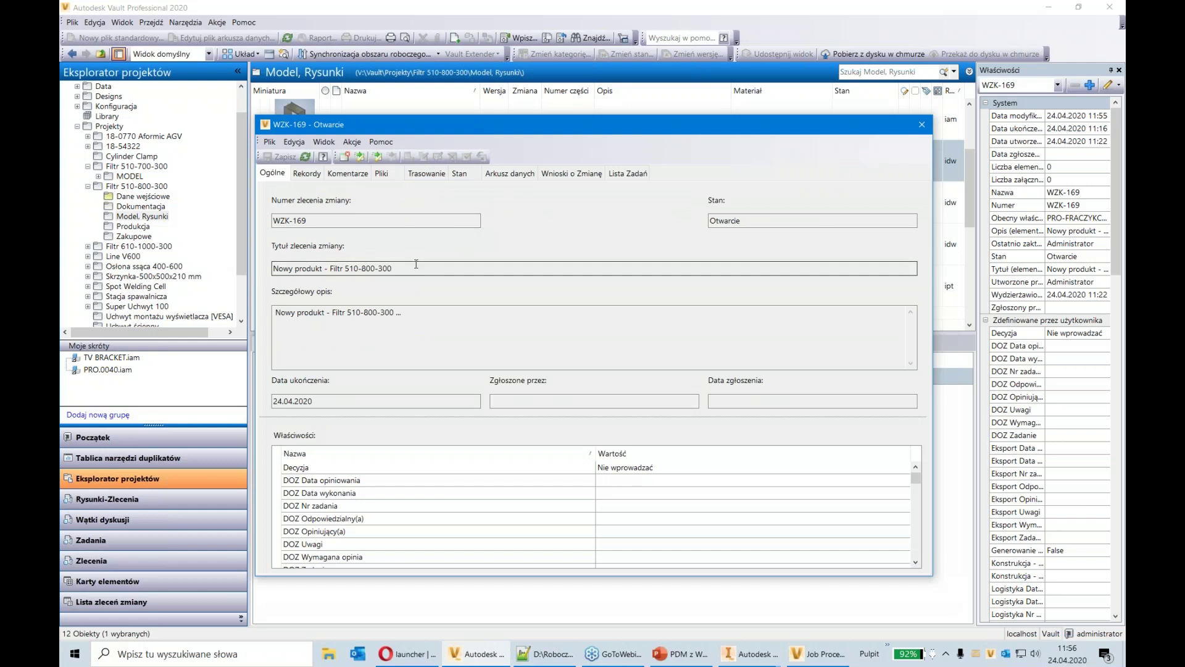
Browse WZK-169's Rekordy, Komentarze and Pliki tabs, preview PRO.0063, then close the dialog
left_click(307, 173)
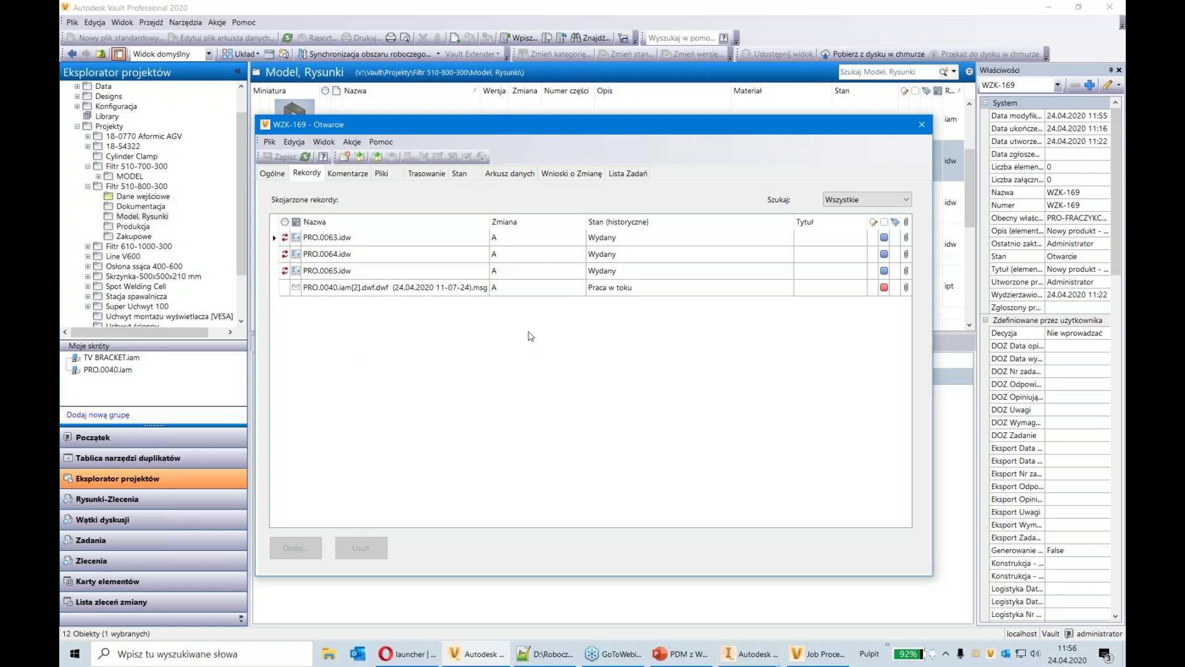
left_click(355, 175)
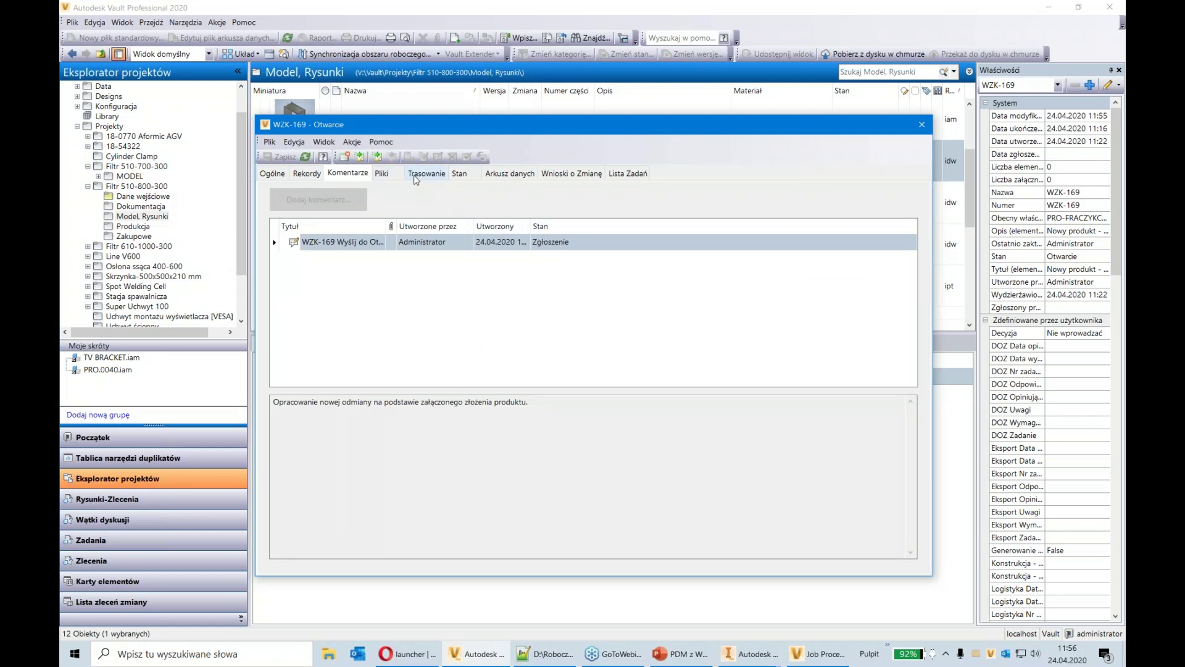
left_click(383, 176)
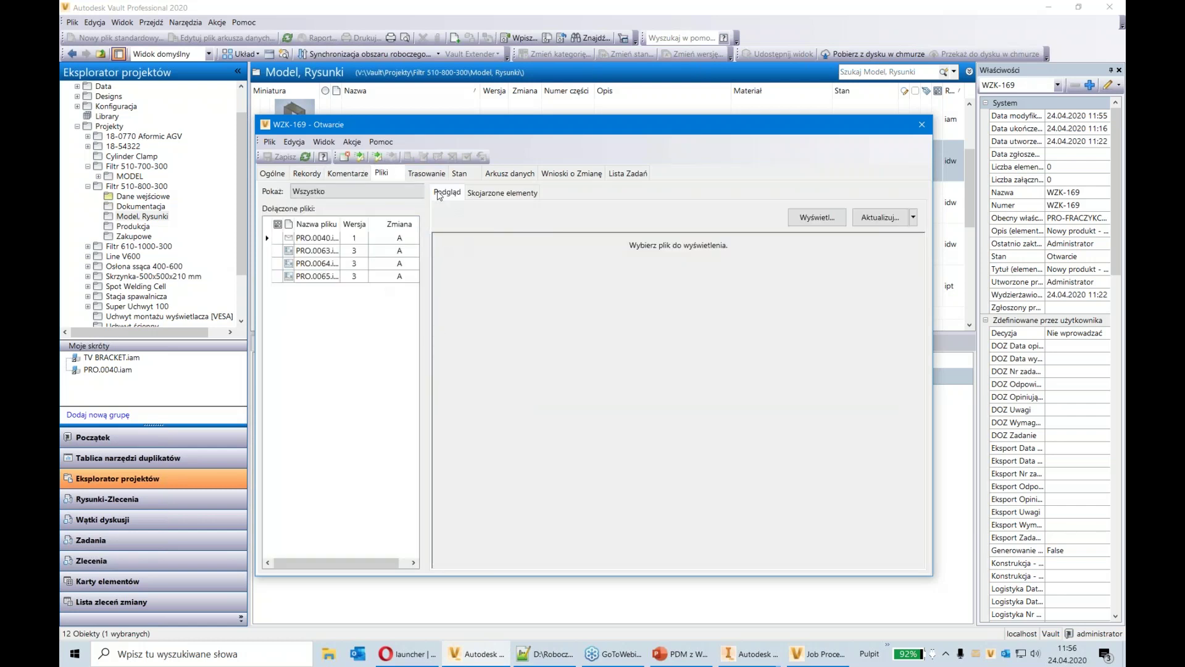
left_click(317, 252)
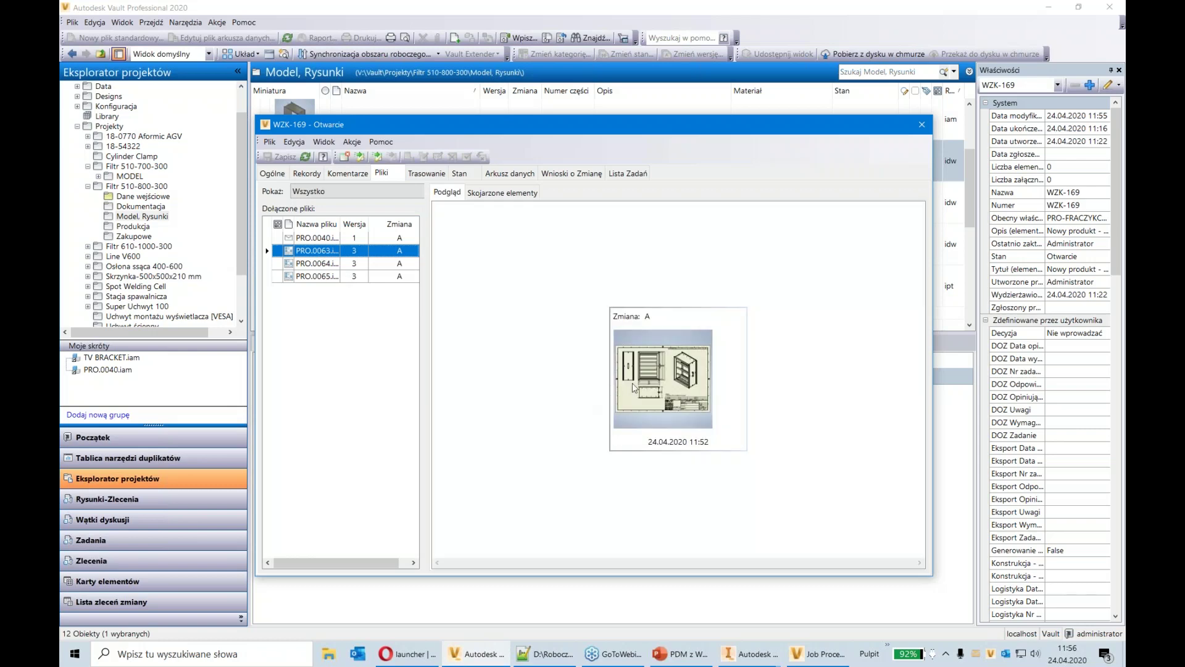
left_click(632, 388)
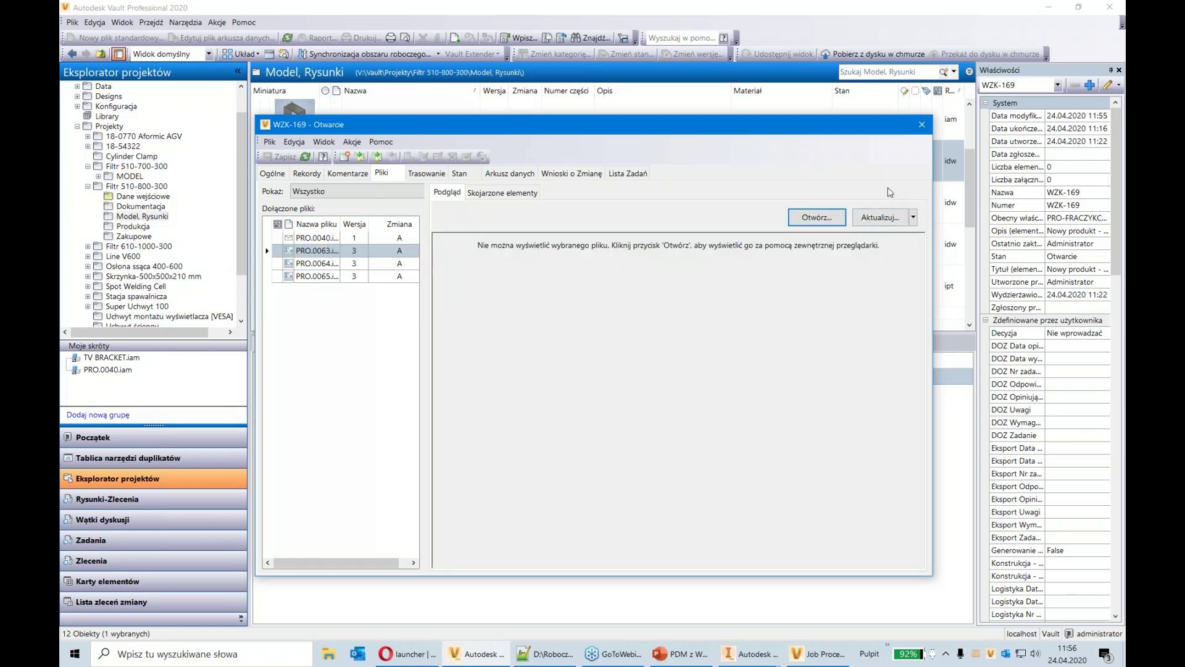
left_click(922, 124)
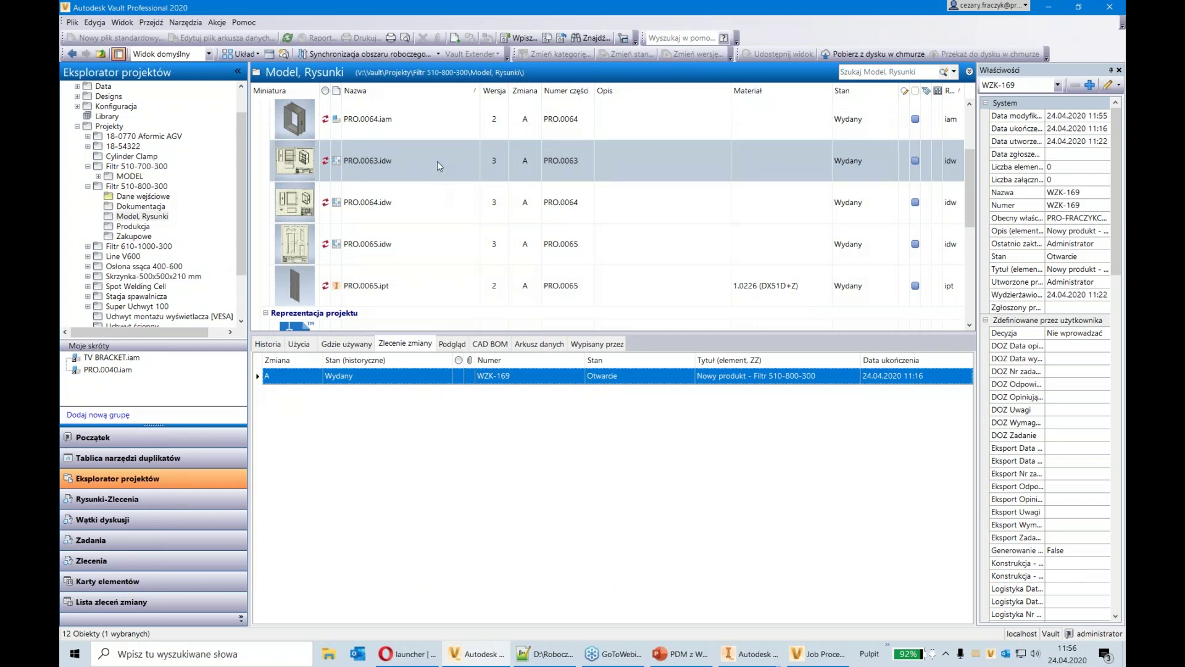
Reopen the WZK-169 row in the Zlecenie zmiany tab with Przejrzyj i odpowiedz..
right_click(423, 379)
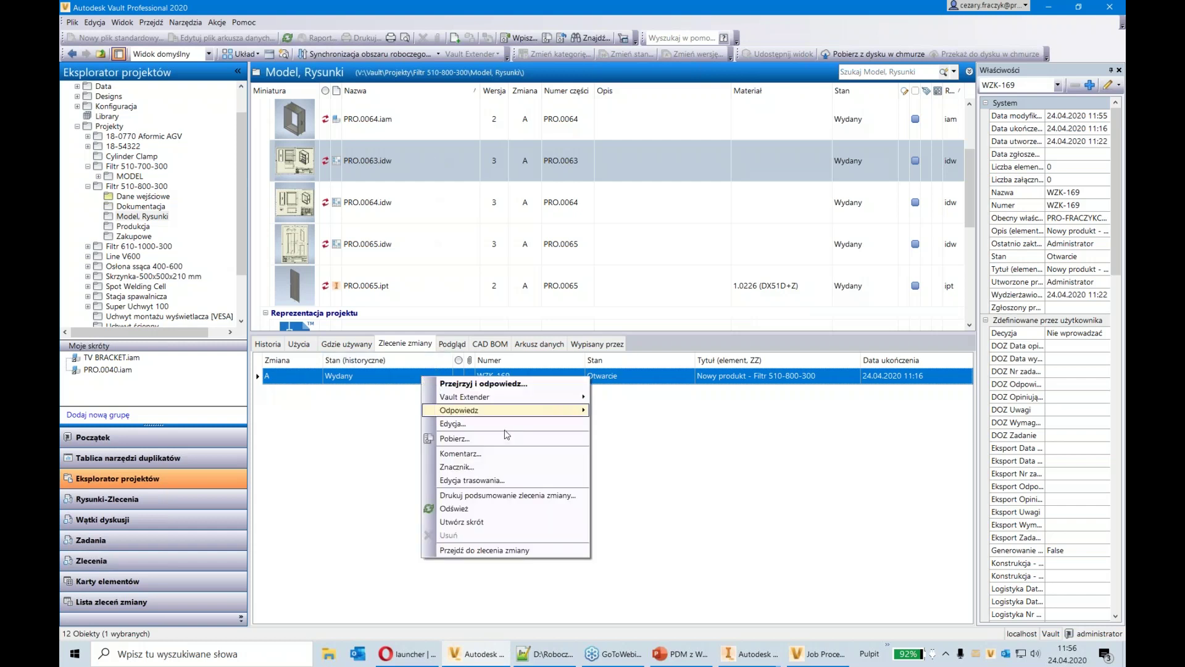
mouse_move(521, 400)
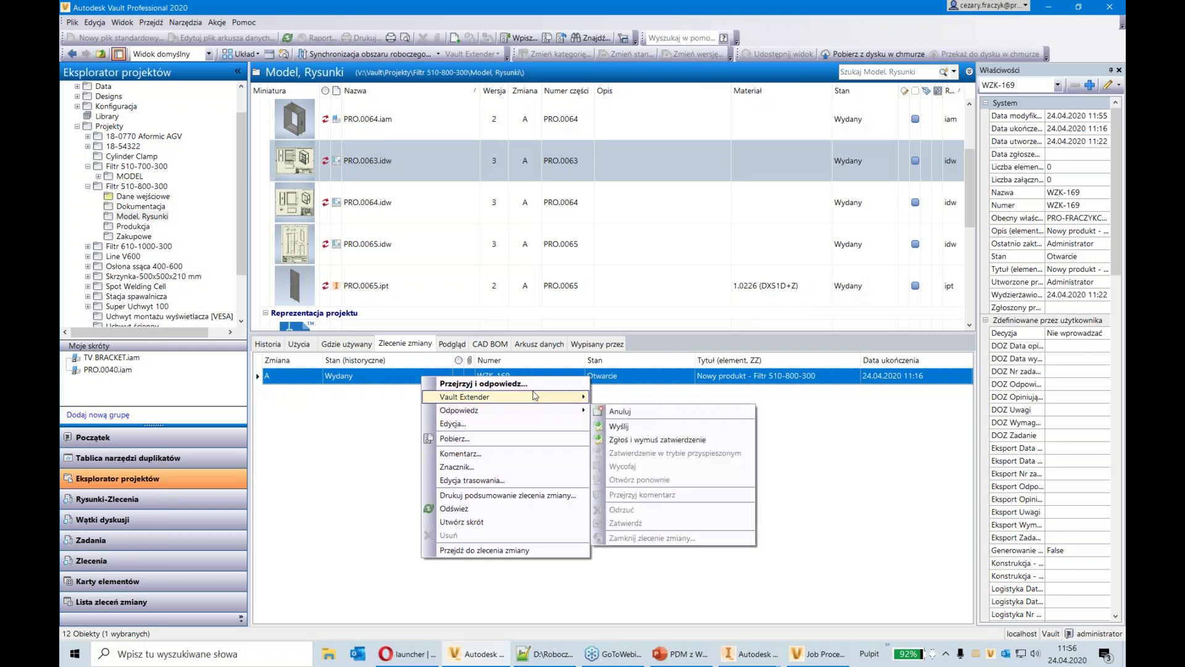
mouse_move(566, 411)
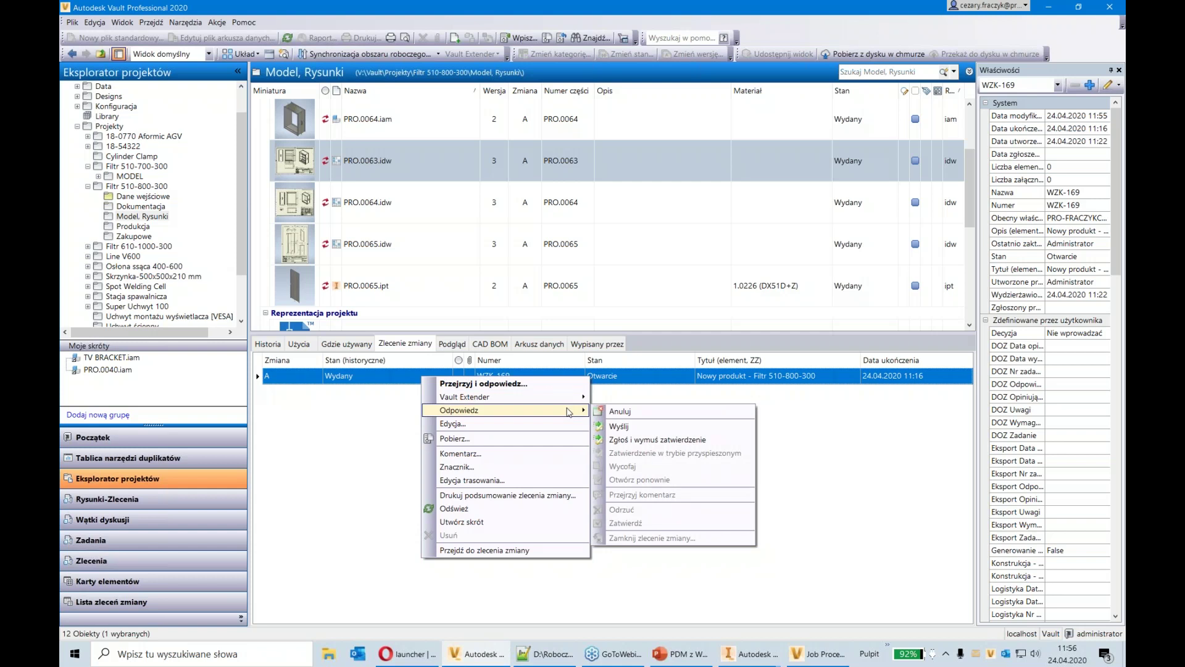
left_click(554, 386)
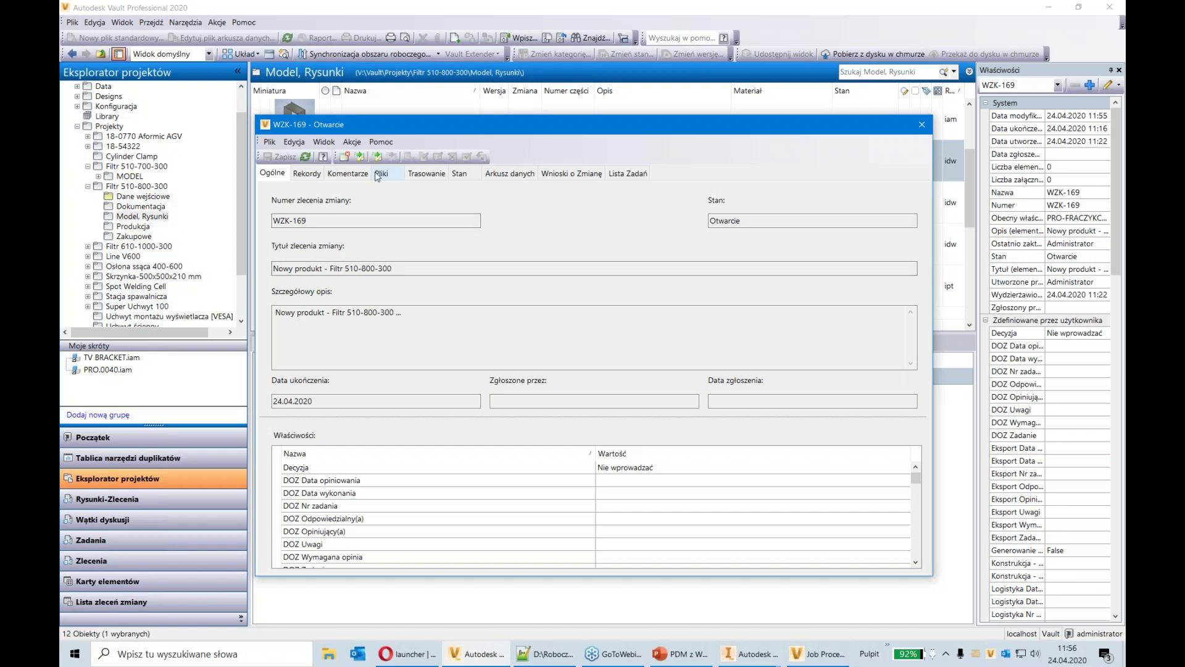
Send WZK-169 to the Praca state from the Stan tab with a pasted Komentarz
left_click(461, 175)
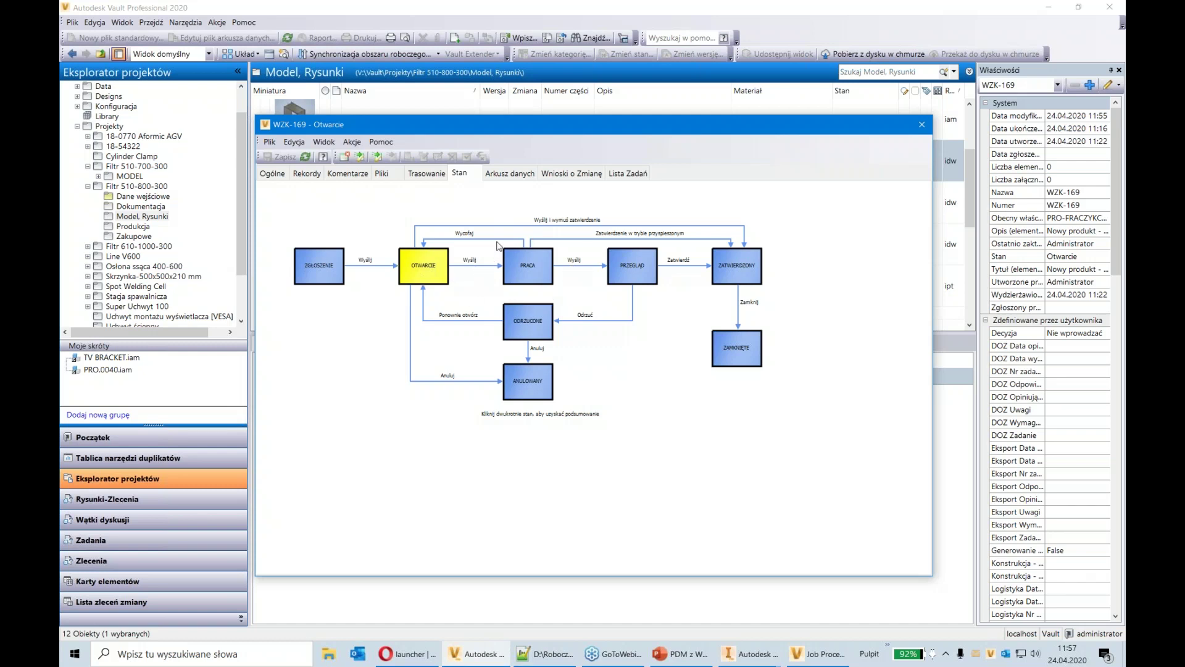
left_click(363, 161)
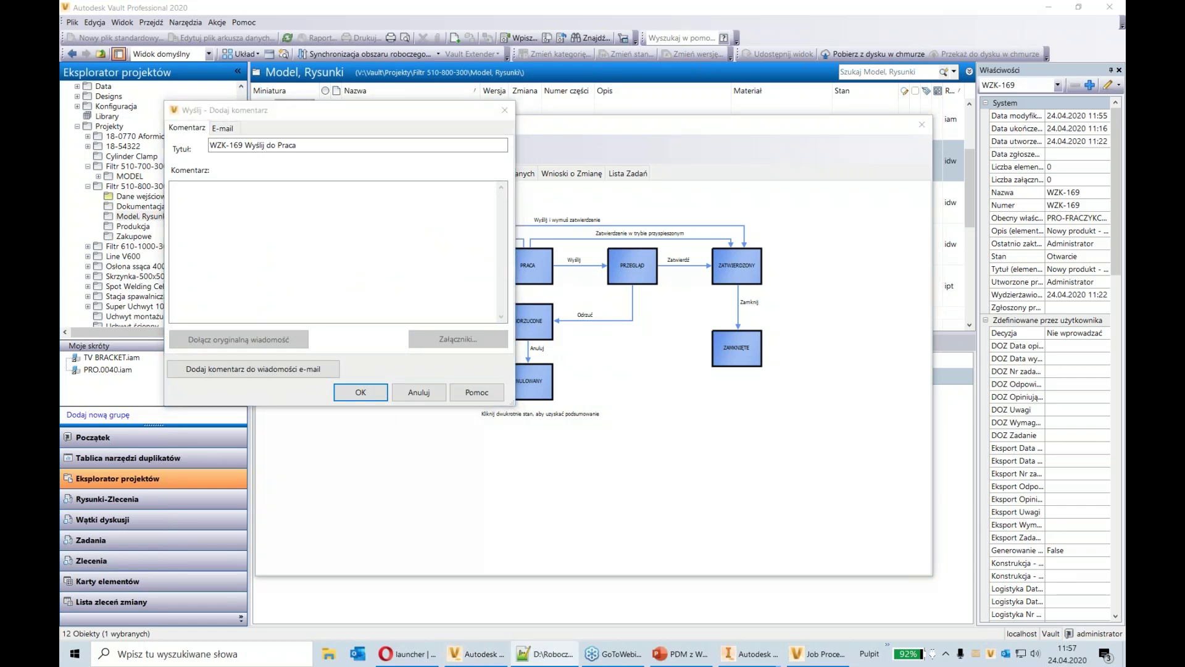
key("ctrl+c")
left_click(356, 212)
key("ctrl+v")
left_click(360, 392)
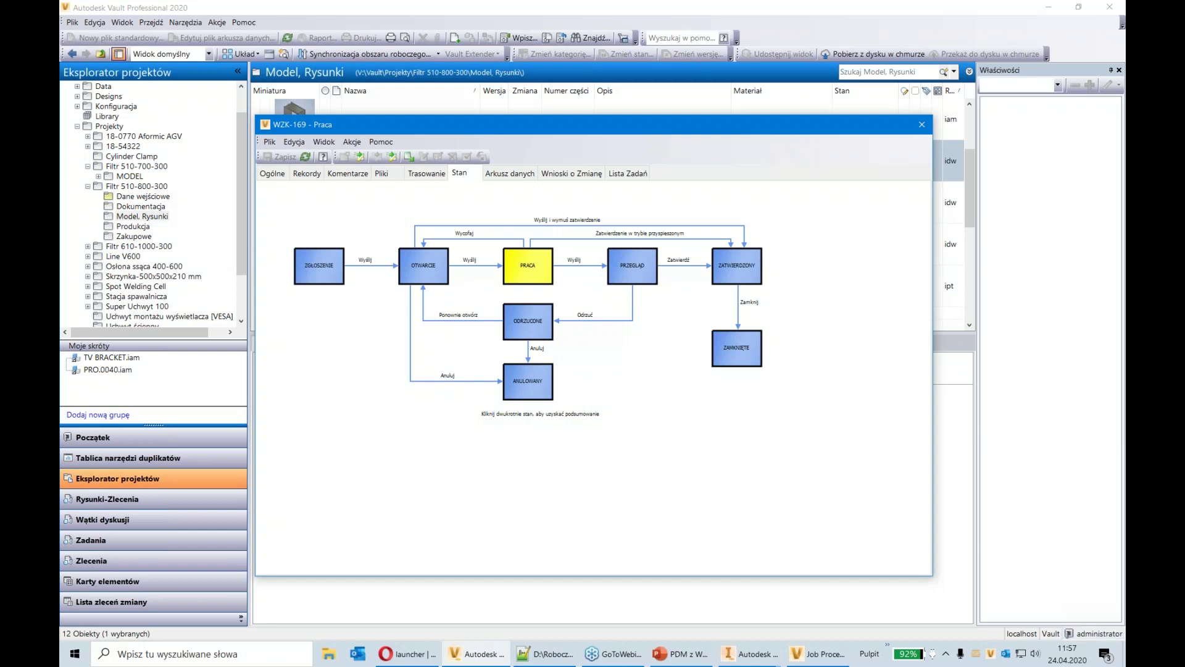
Read the Wyślij do Otwarcie and Wyślij do Praca comments with widened columns, then close WZK-169
left_click(348, 173)
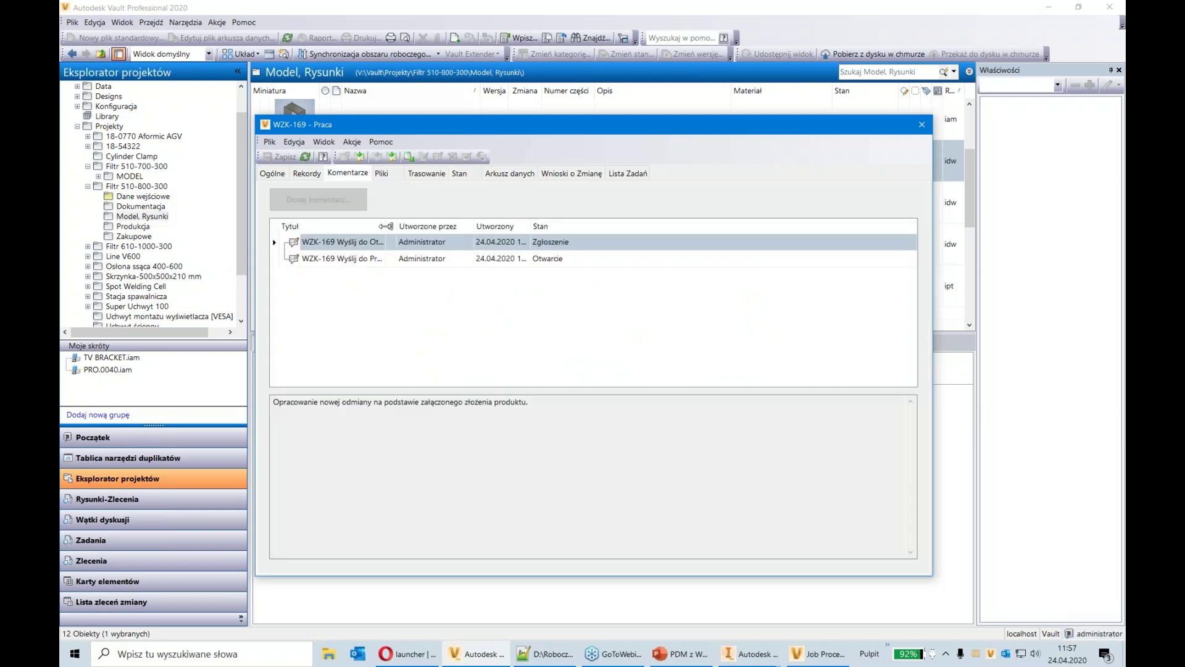
left_click_drag(386, 226, 405, 226)
left_click(361, 262)
left_click(362, 247)
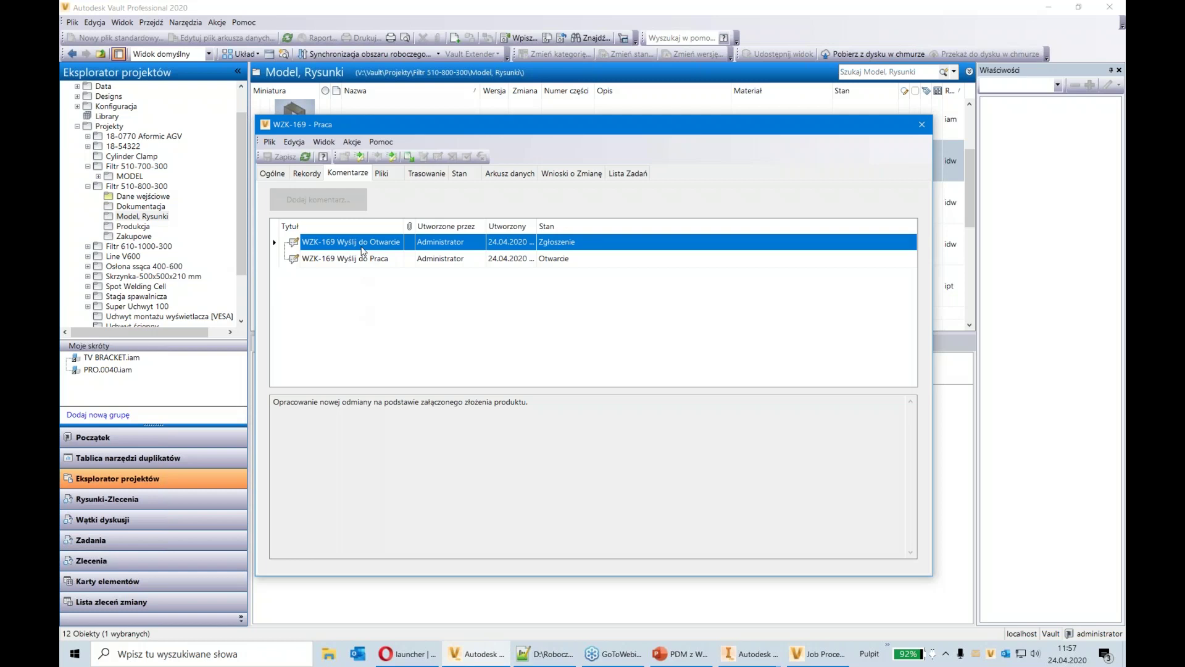
left_click(396, 265)
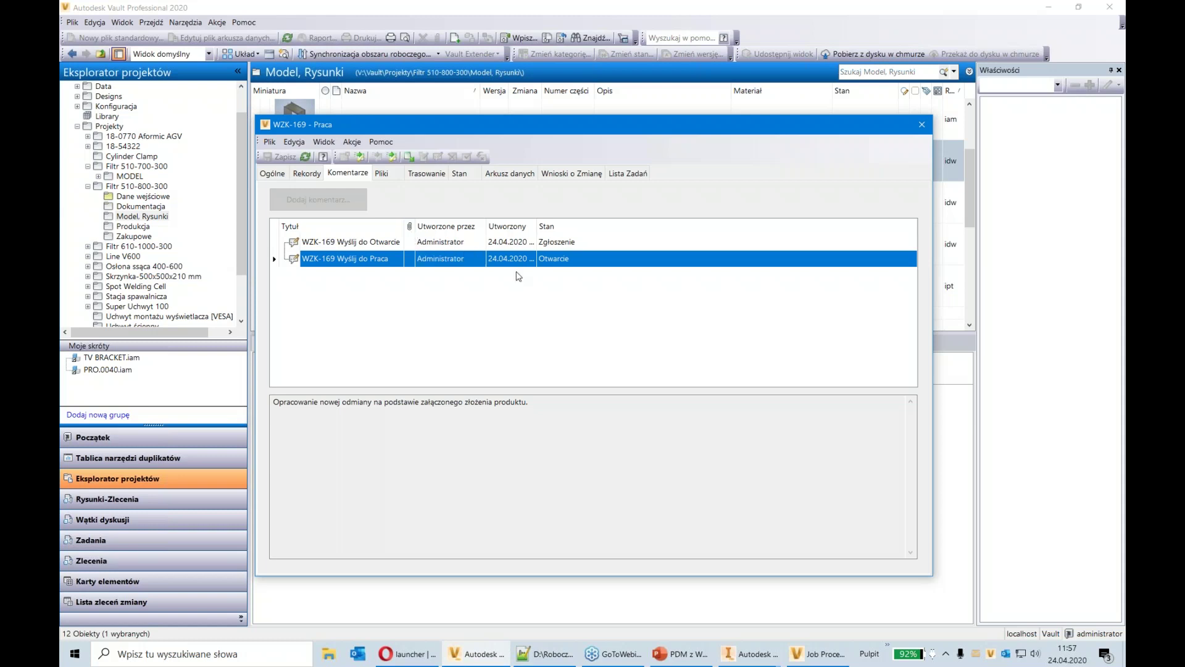
left_click_drag(536, 226, 553, 226)
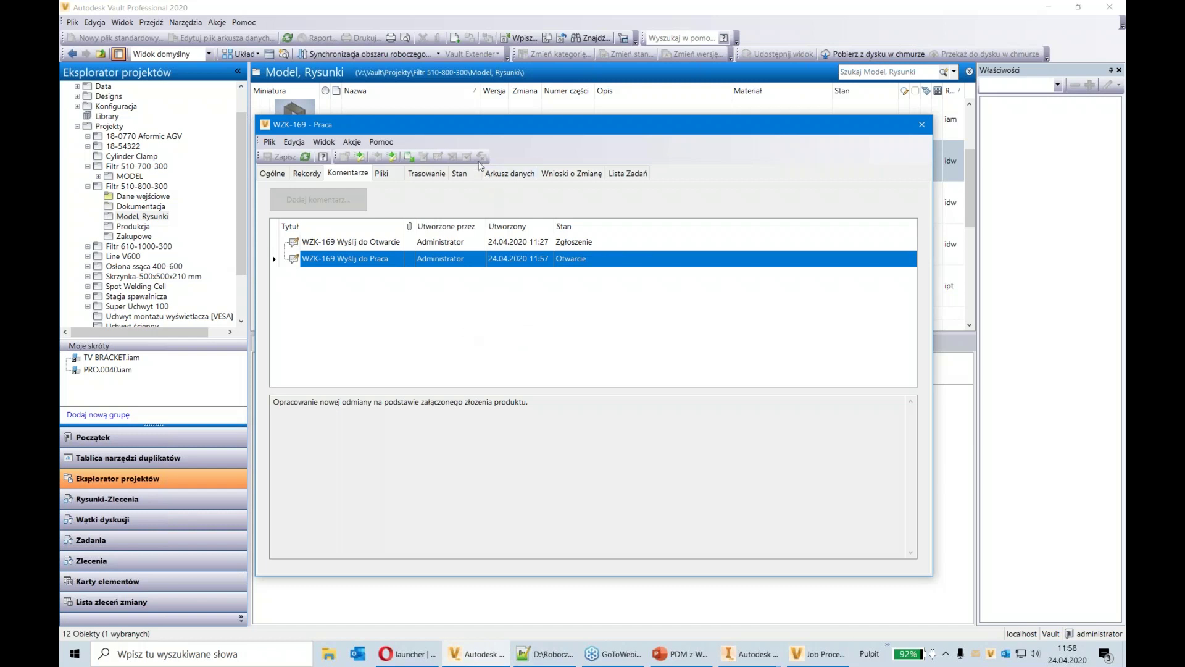
left_click(460, 173)
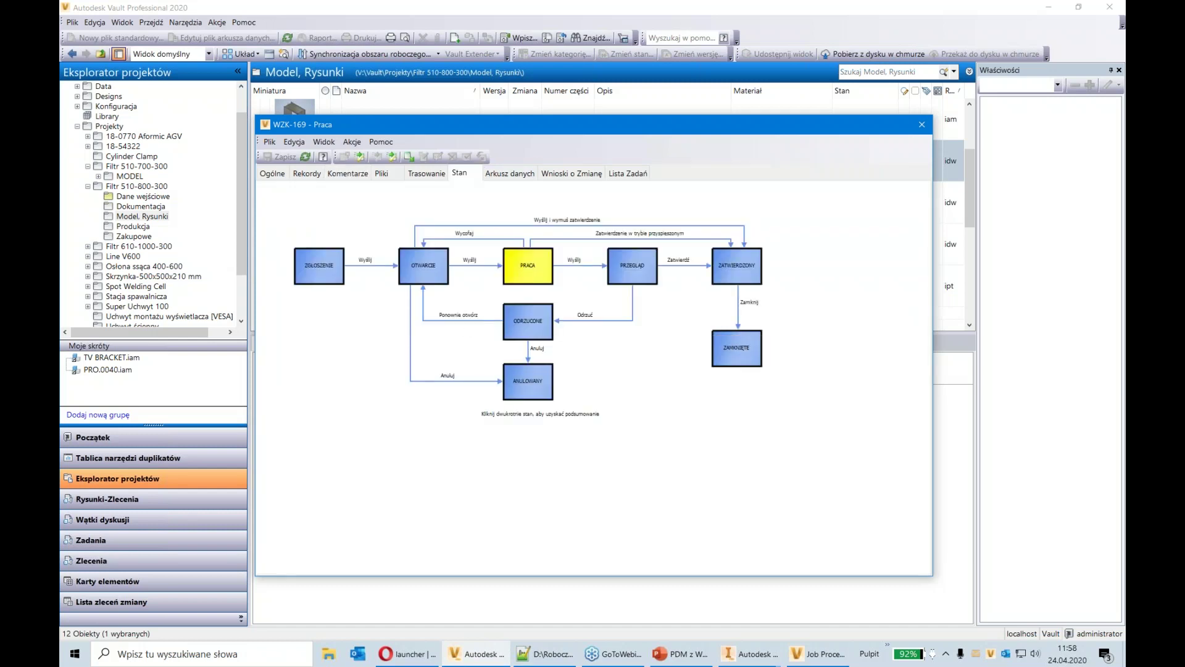
left_click(920, 126)
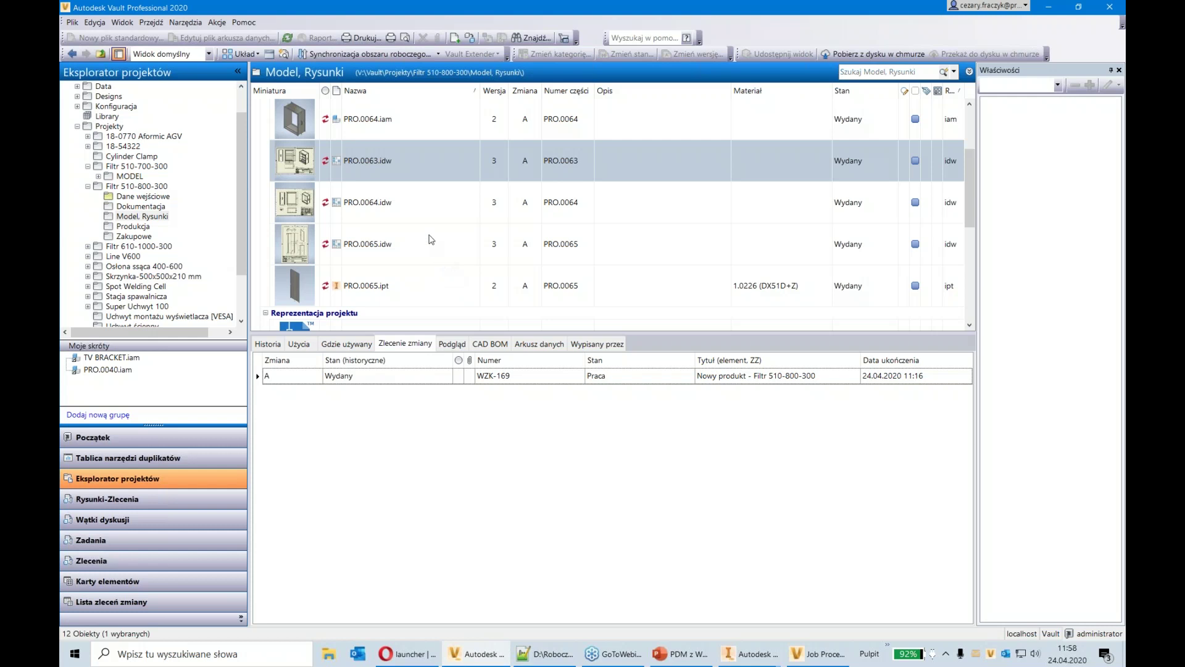
Download PRO.0063.iam and its 32 related files to working folders using Pobierz..
scroll(431, 239, "up", 2)
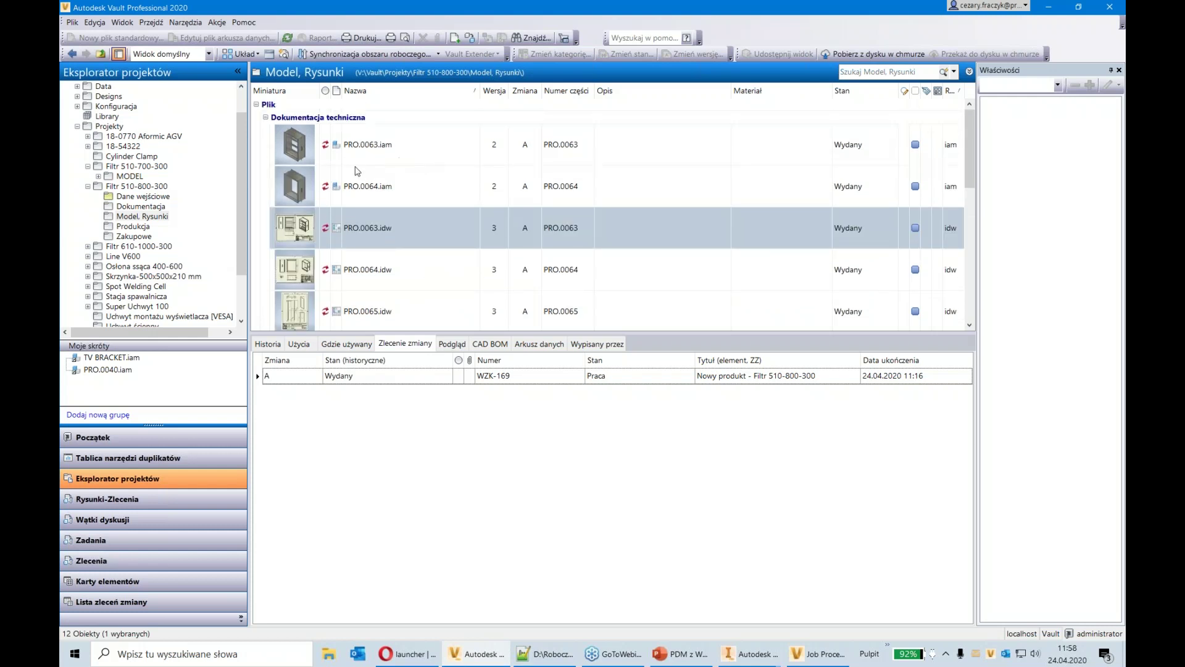
mouse_move(324, 153)
right_click(445, 160)
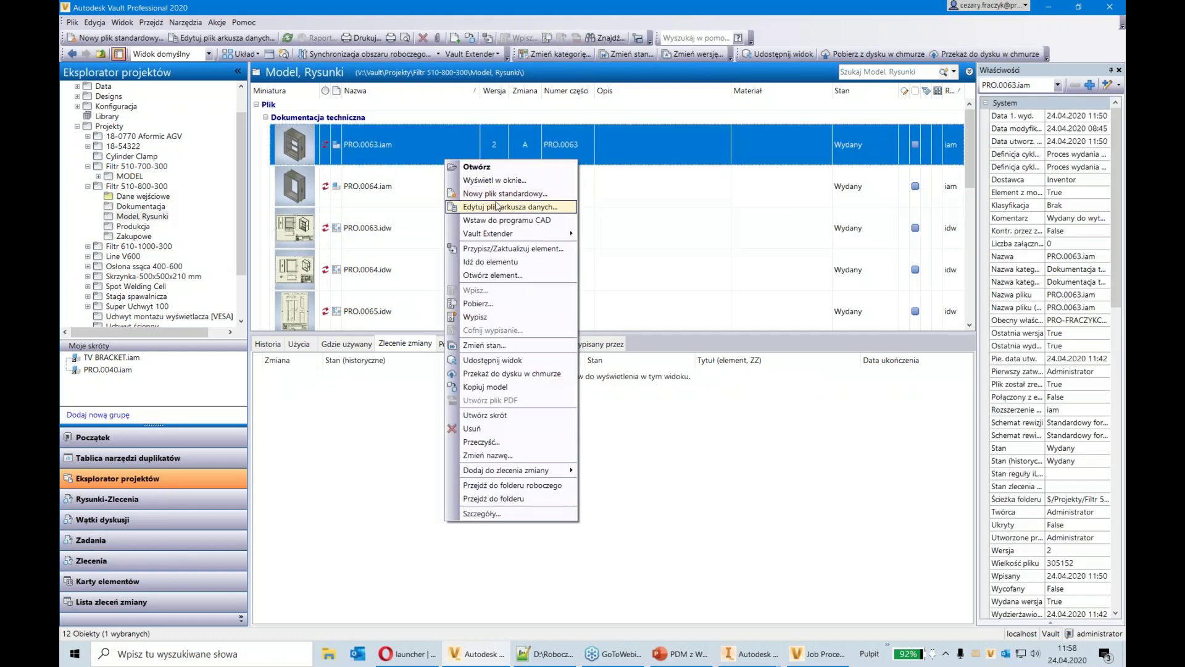
left_click(532, 306)
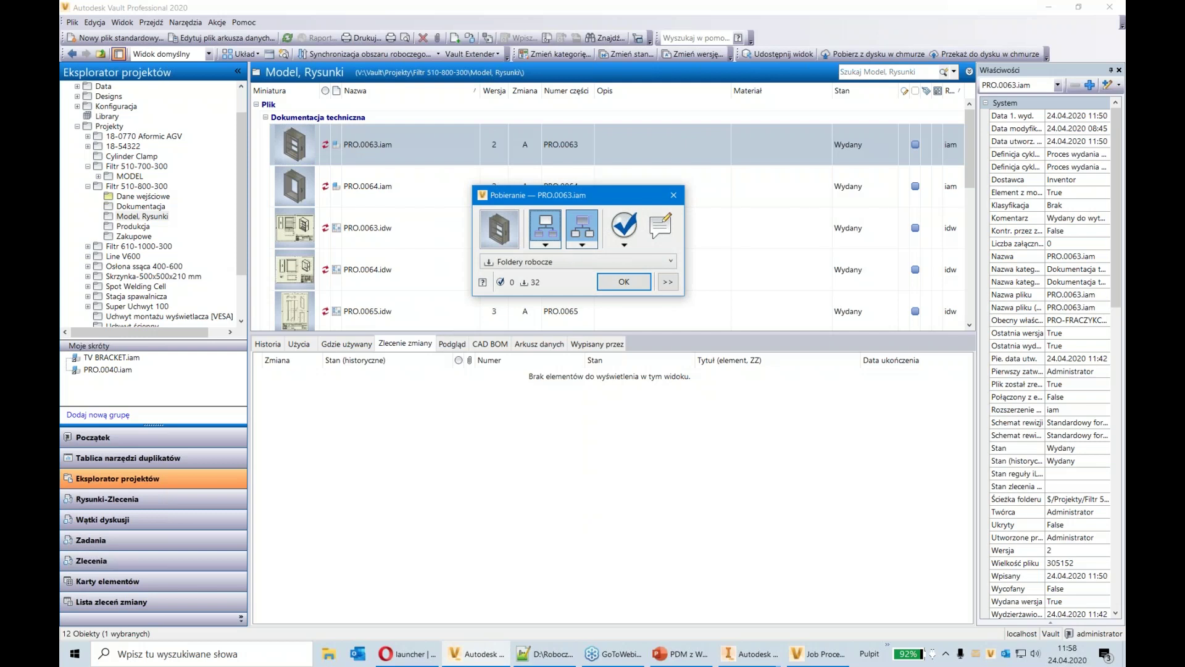
left_click(624, 282)
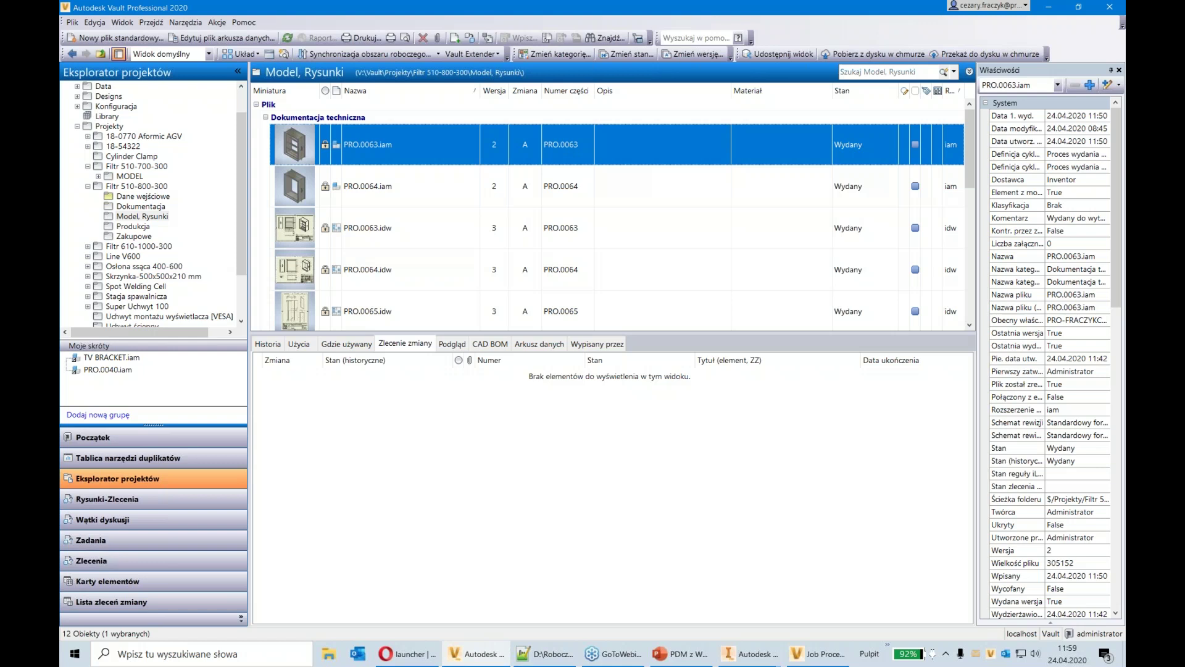
right_click(445, 130)
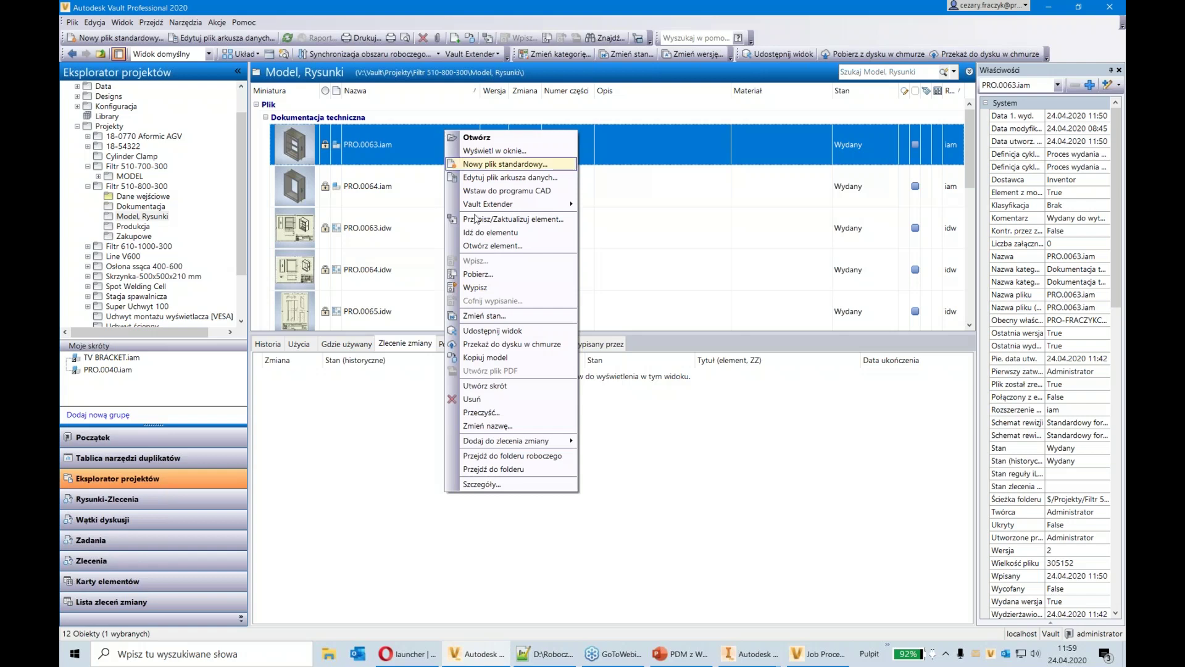
left_click(534, 318)
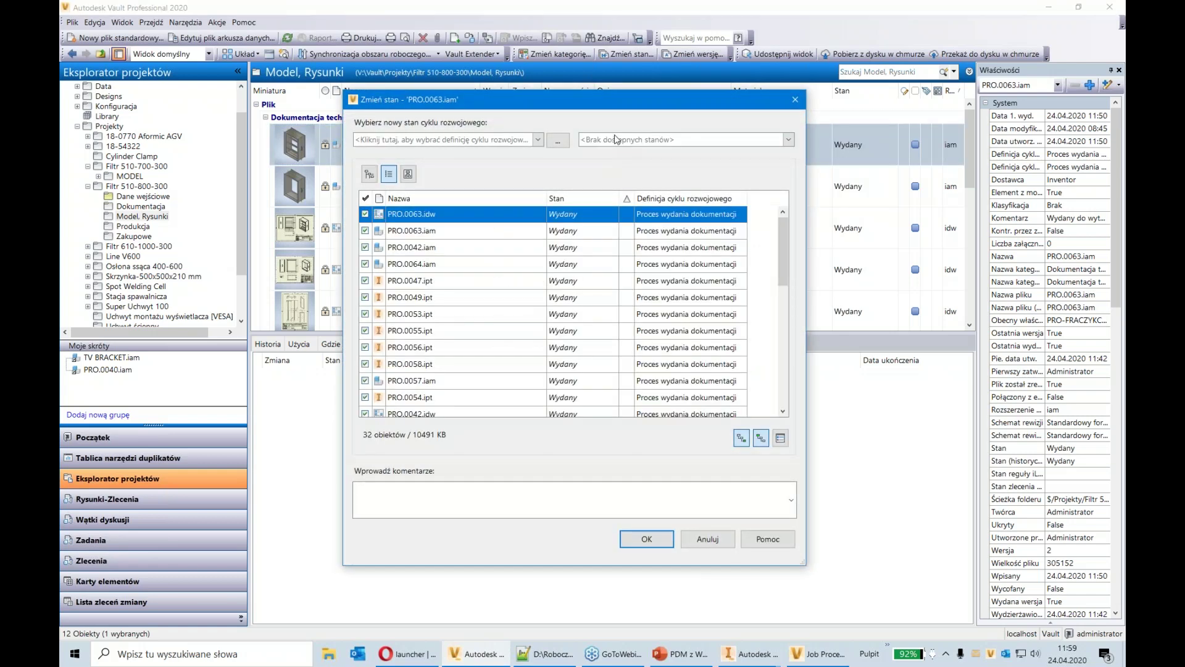
left_click(614, 142)
left_click(531, 141)
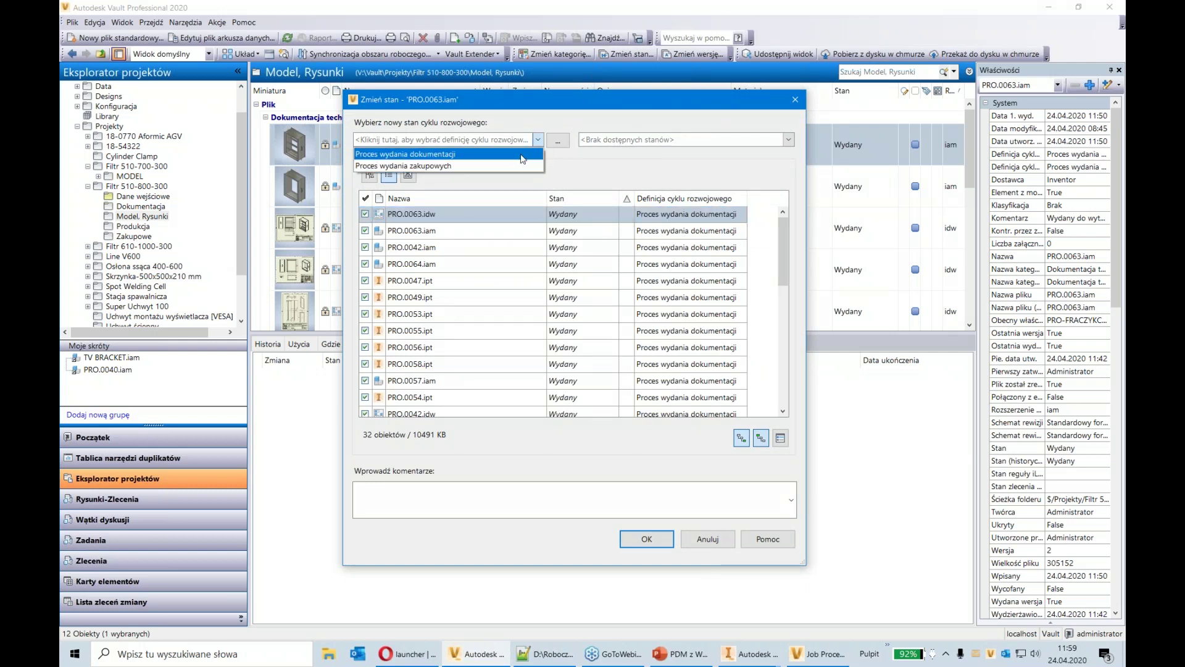
left_click(522, 155)
left_click(612, 141)
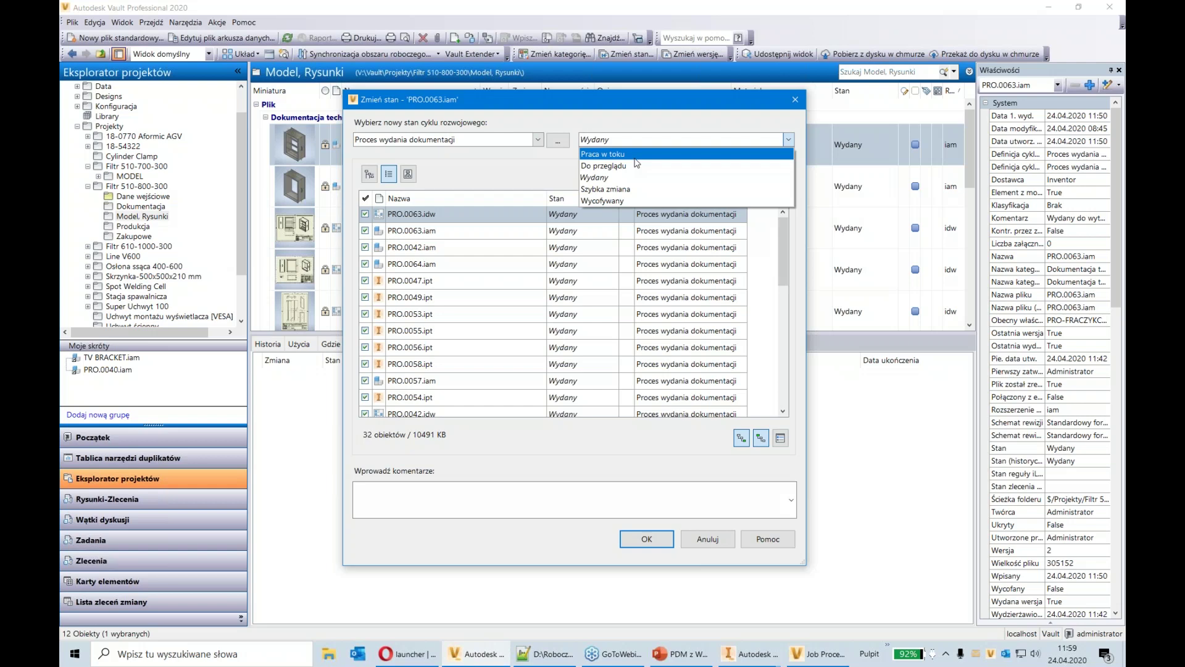
left_click(635, 158)
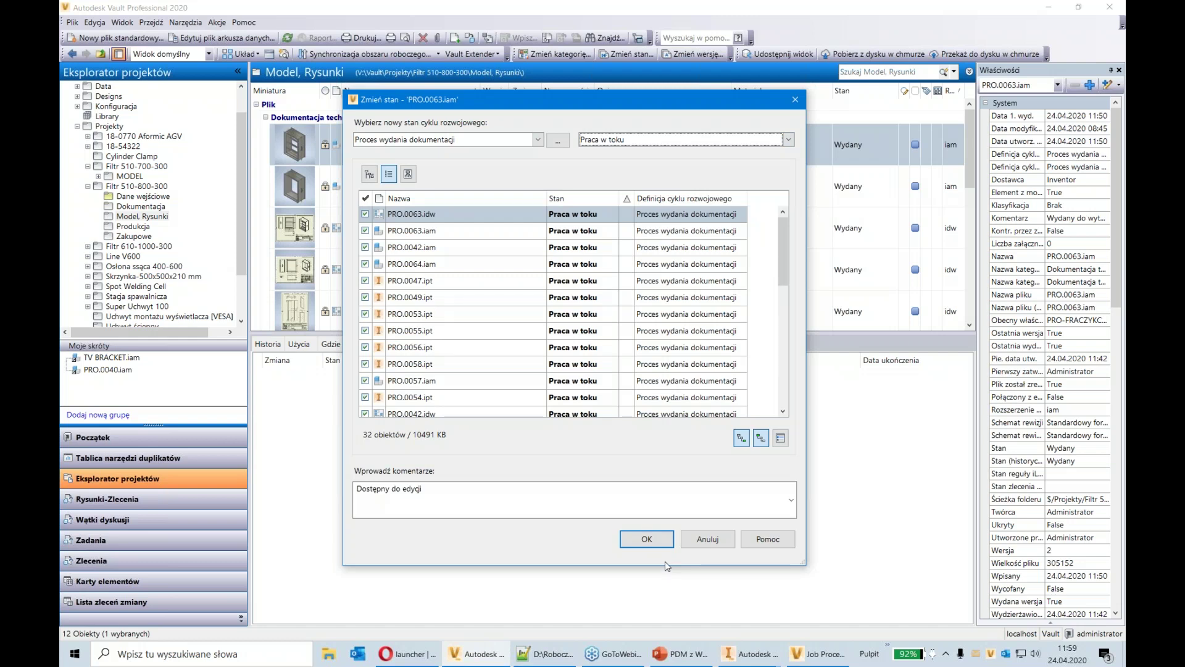
left_click(707, 540)
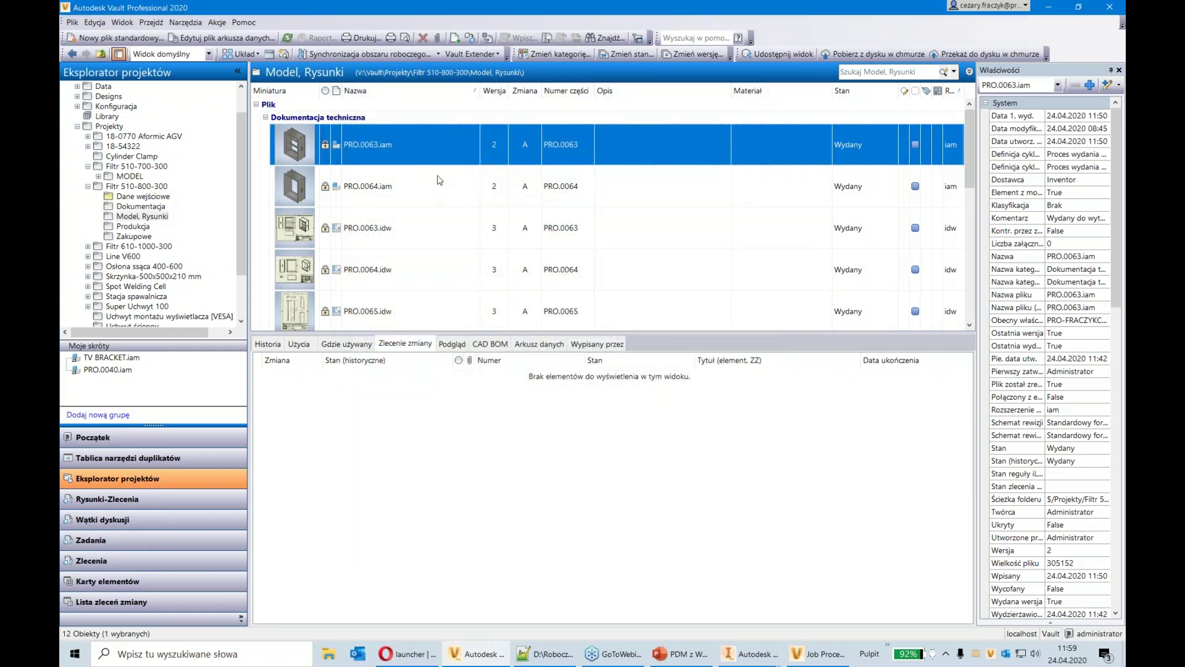
Hide the bottom details pane so the Rysunki file list fills the full window height
scroll(502, 292, "down", 2)
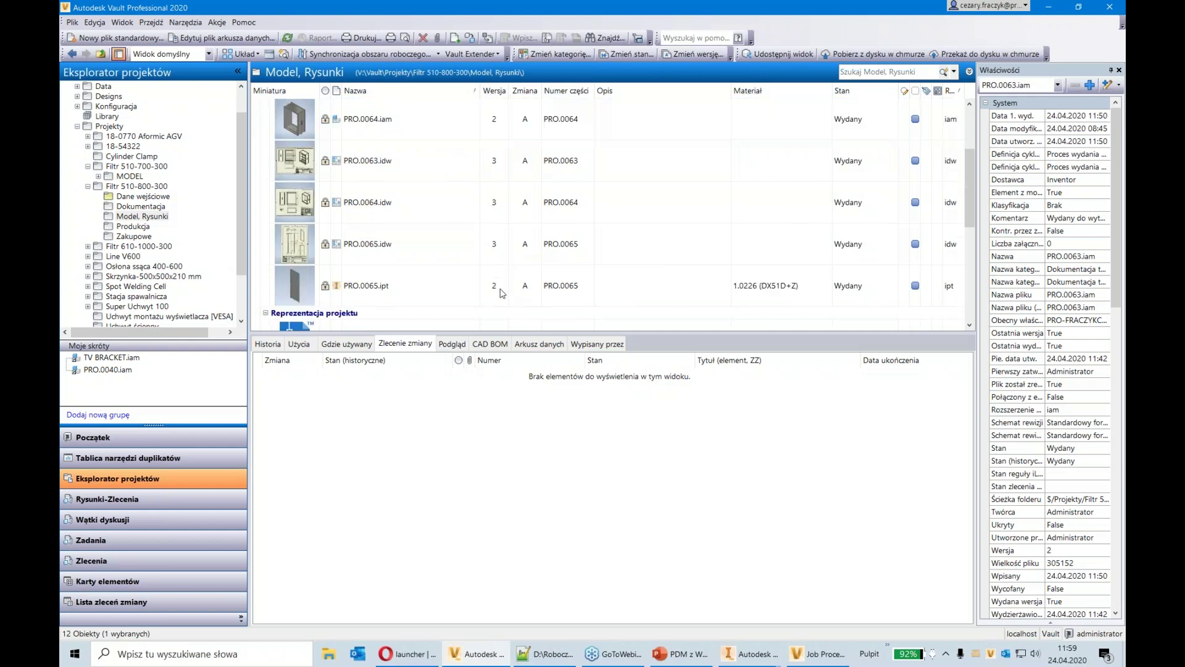
scroll(502, 292, "down", 5)
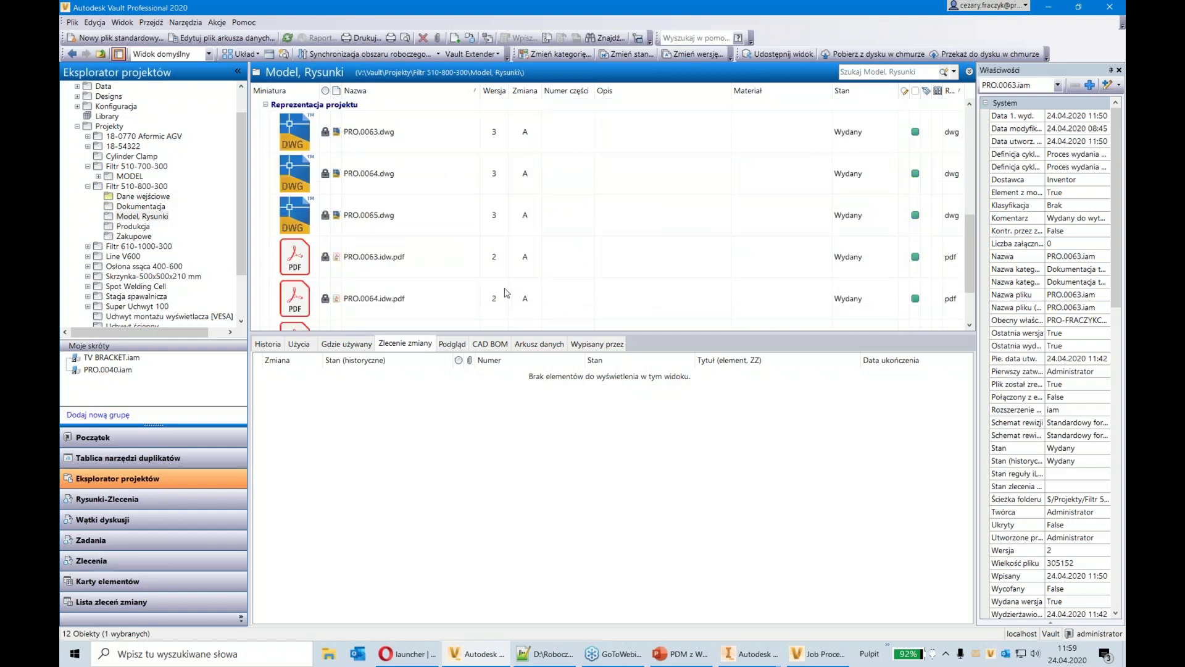
left_click(119, 53)
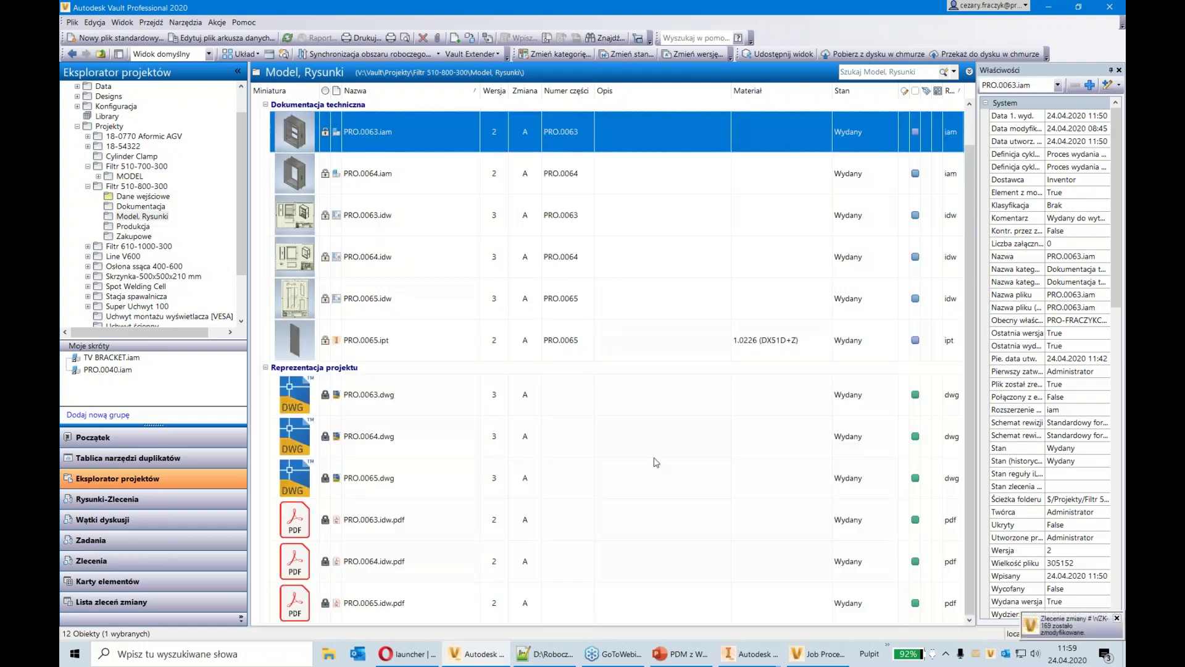
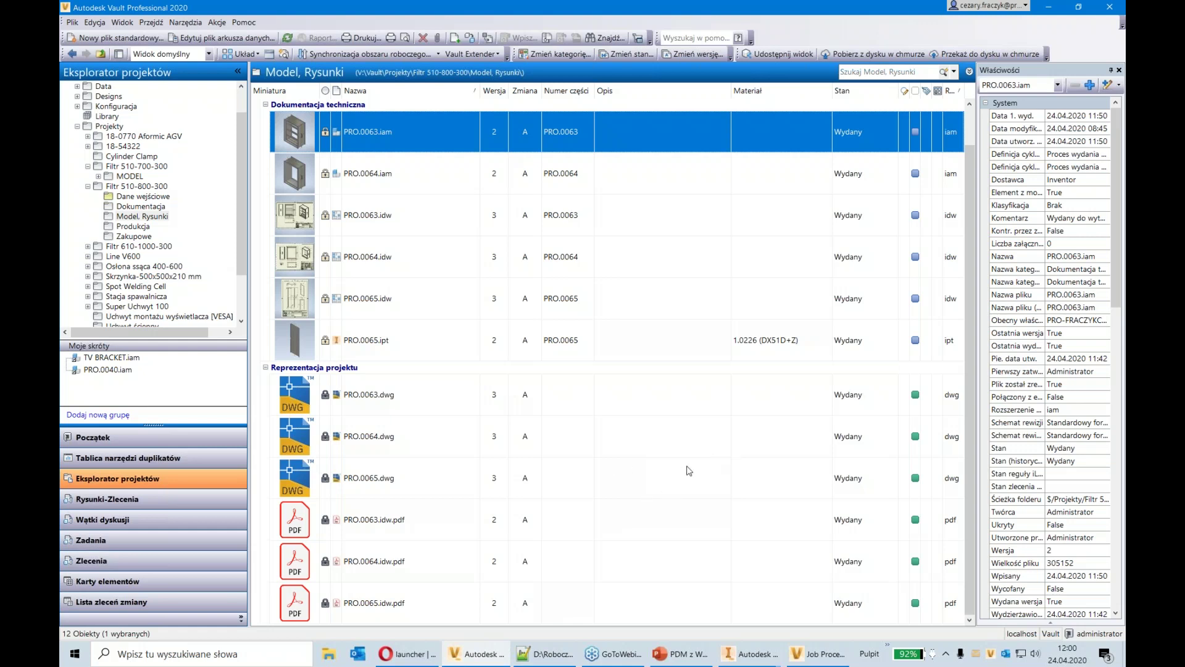
Collapse Dokumentacja techniczna, select PRO.0063.dwg, then present PowerPoint slide 12 full-screen
left_click(266, 105)
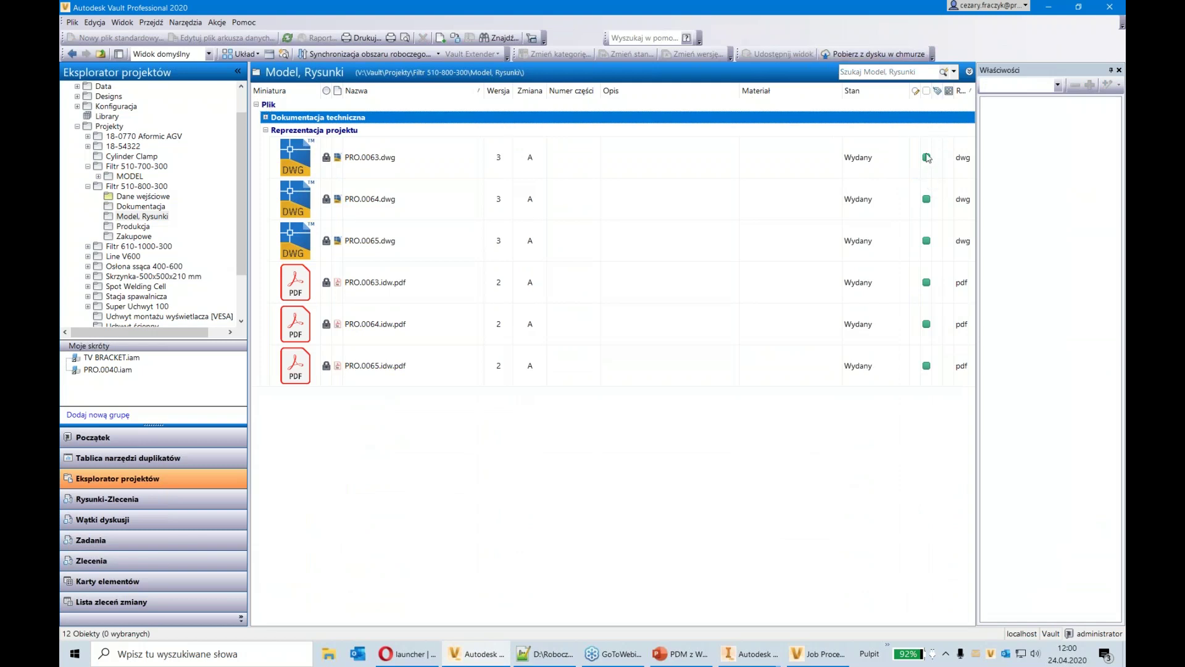
left_click(873, 165)
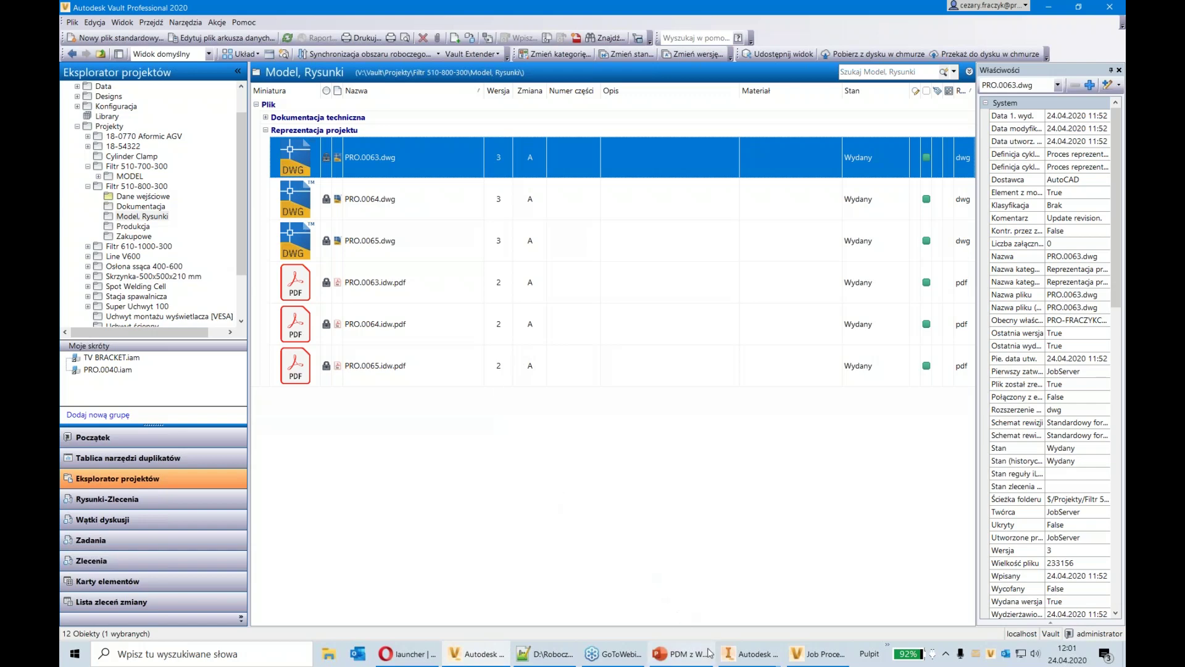
left_click(681, 656)
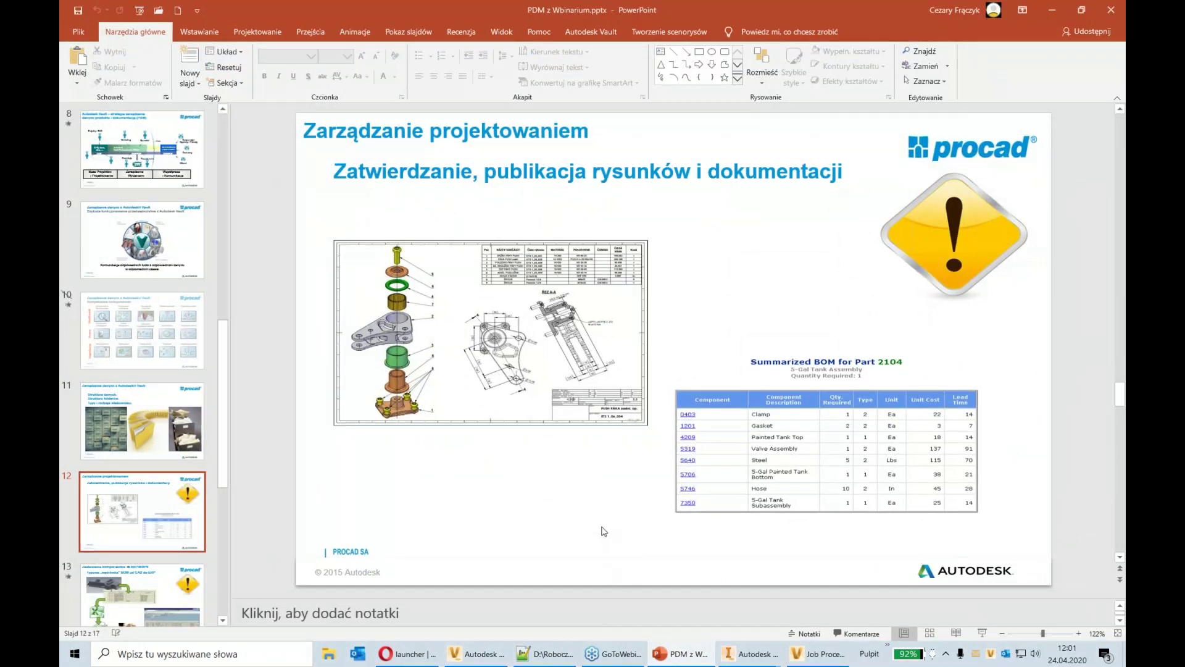
left_click(984, 636)
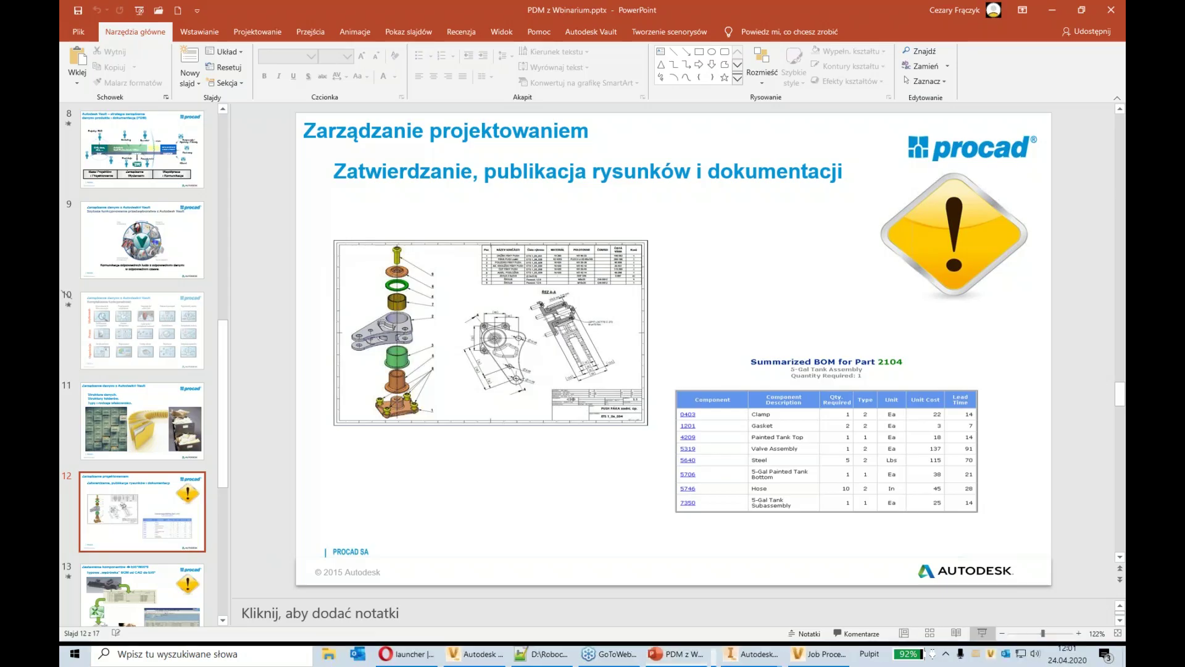
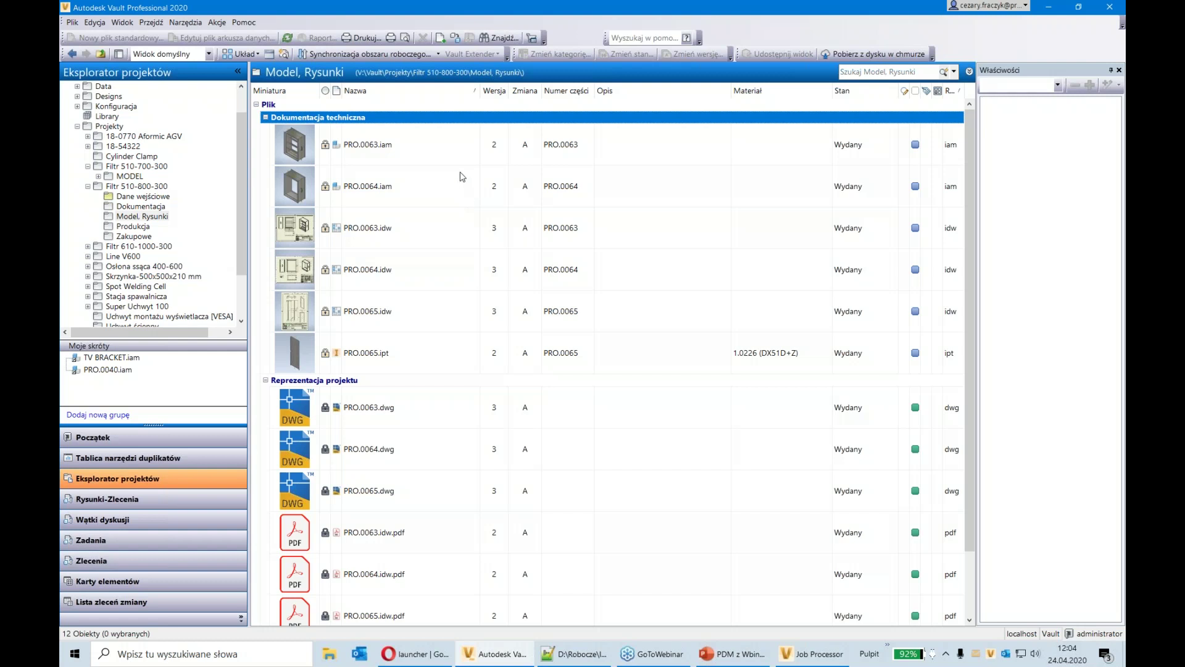
Assign the released PRO.0063.iam assembly to a new Vault item with Przypisz/Zaktualizuj element
left_click(432, 146)
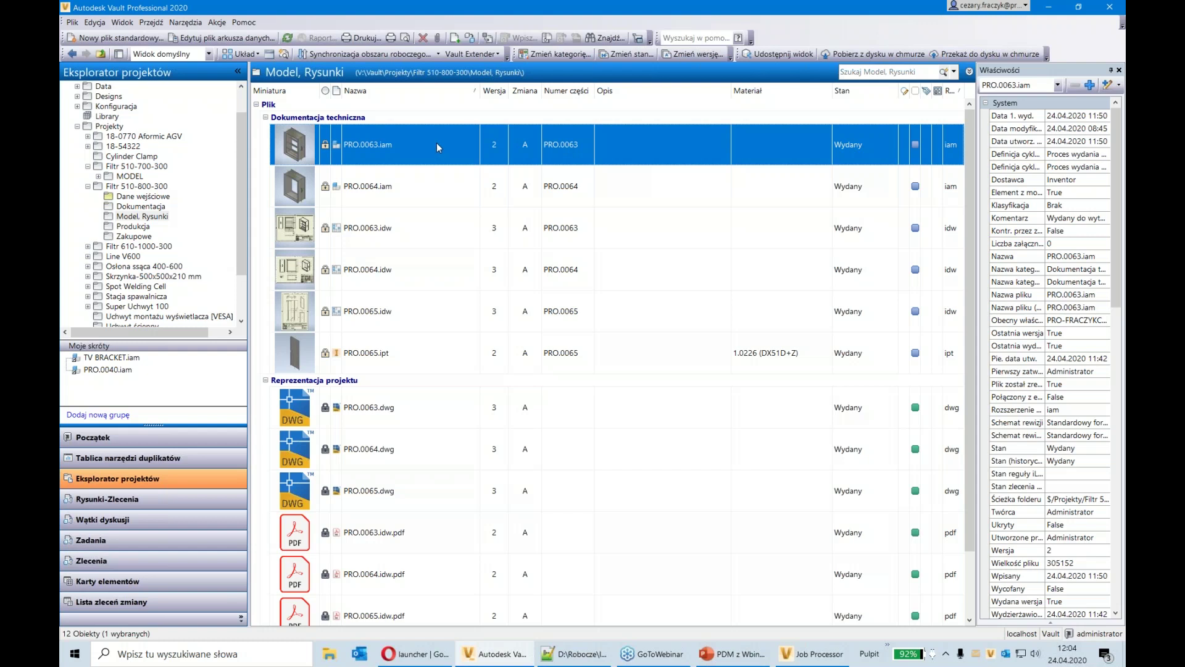
right_click(437, 147)
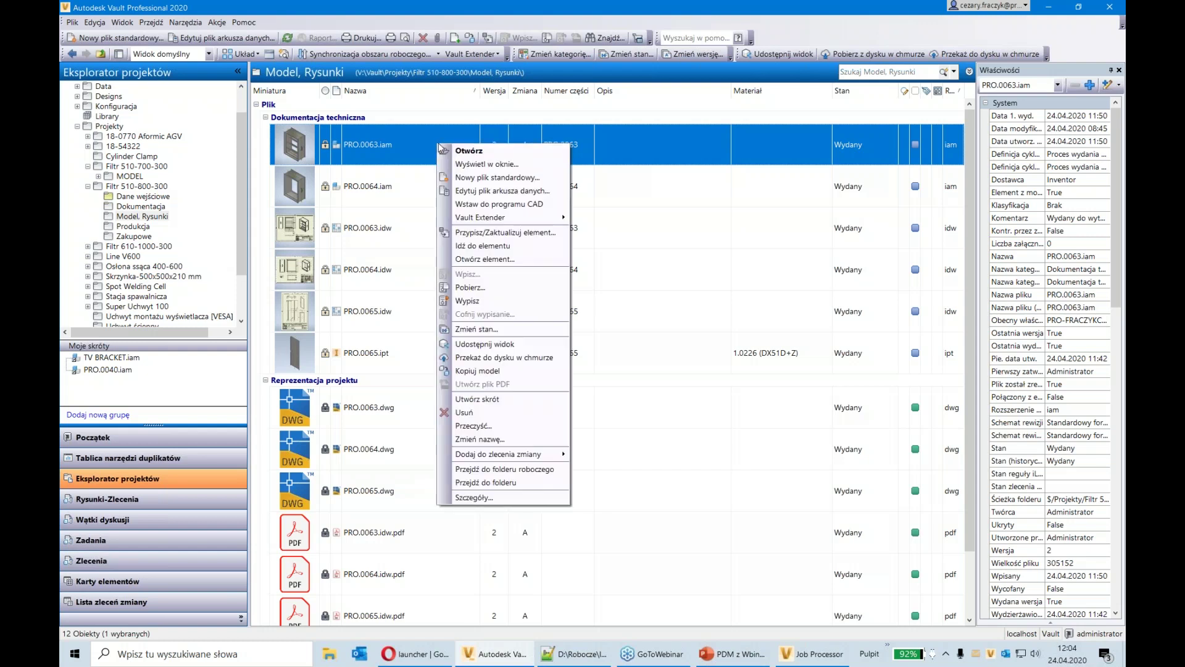
left_click(558, 235)
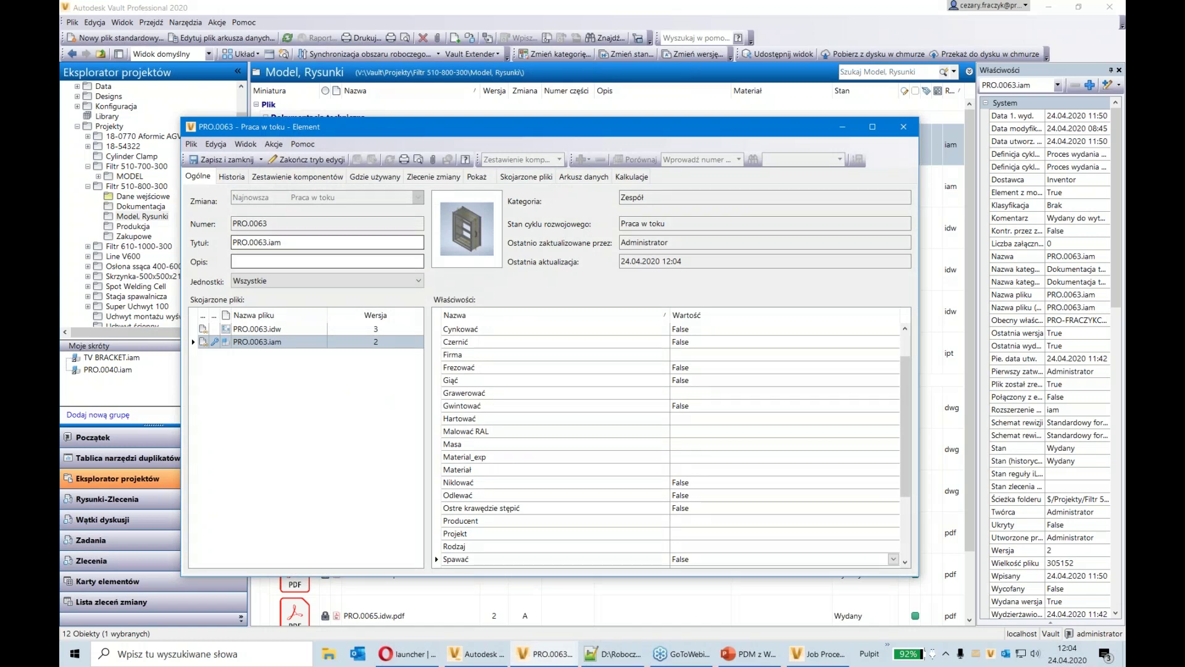
Review item PRO.0063's bill of materials with PRO.0064 and PRO.0042 expanded, then save and close it
left_click_drag(287, 225, 206, 236)
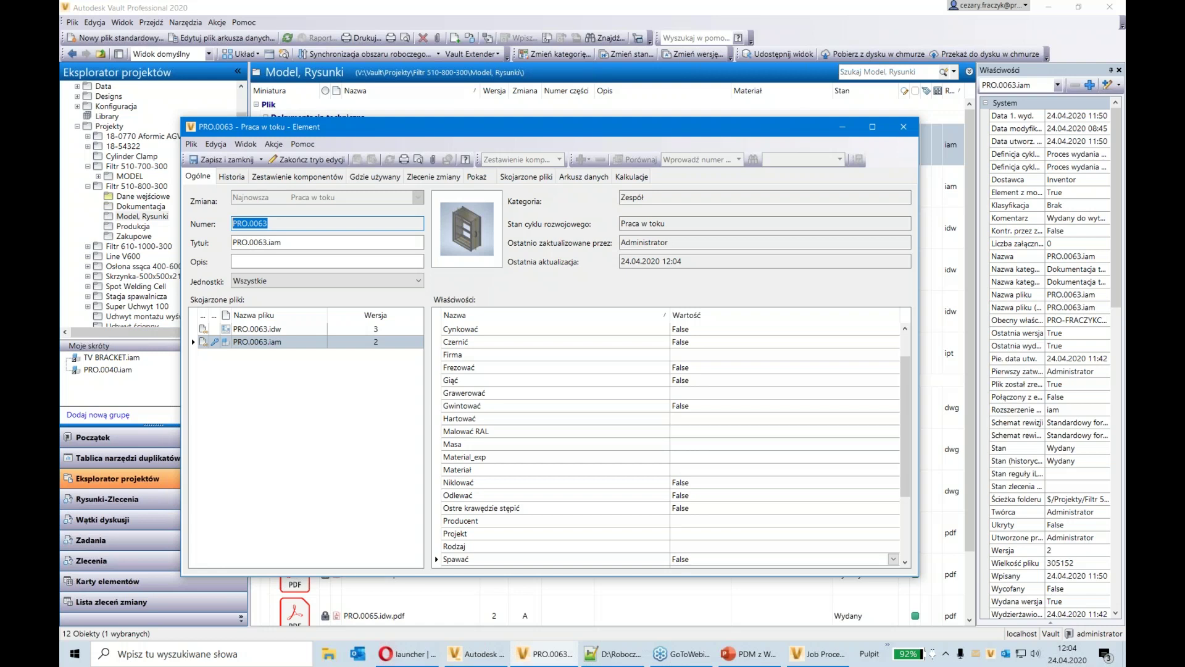
left_click(299, 176)
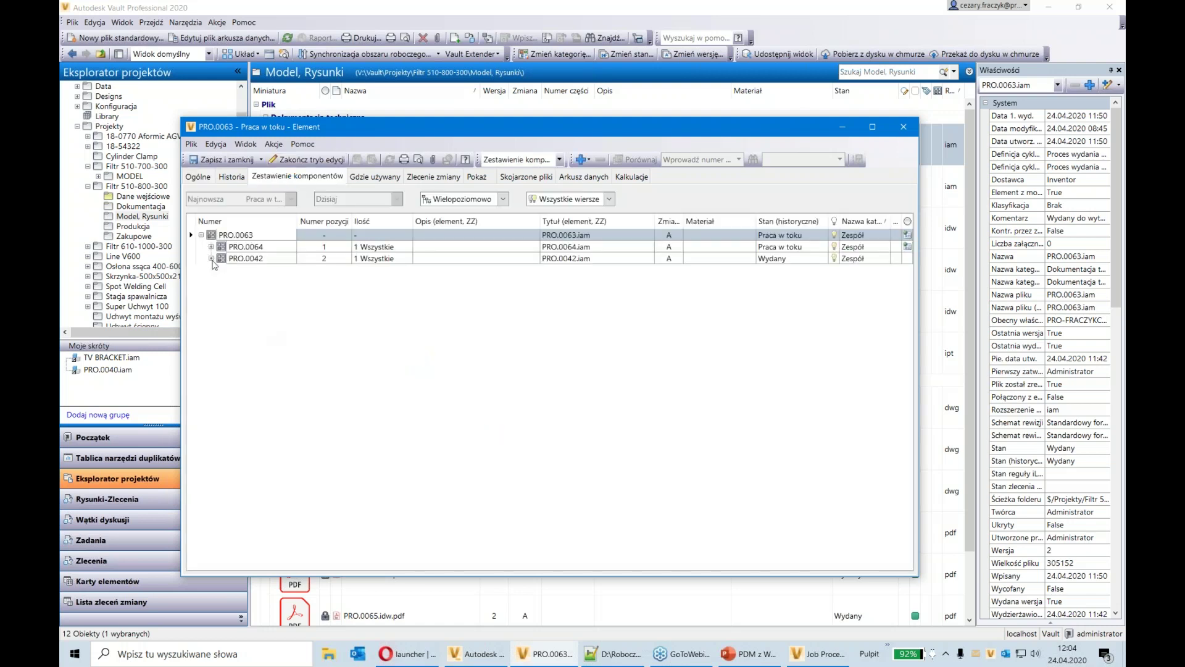
left_click(210, 247)
left_click(210, 410)
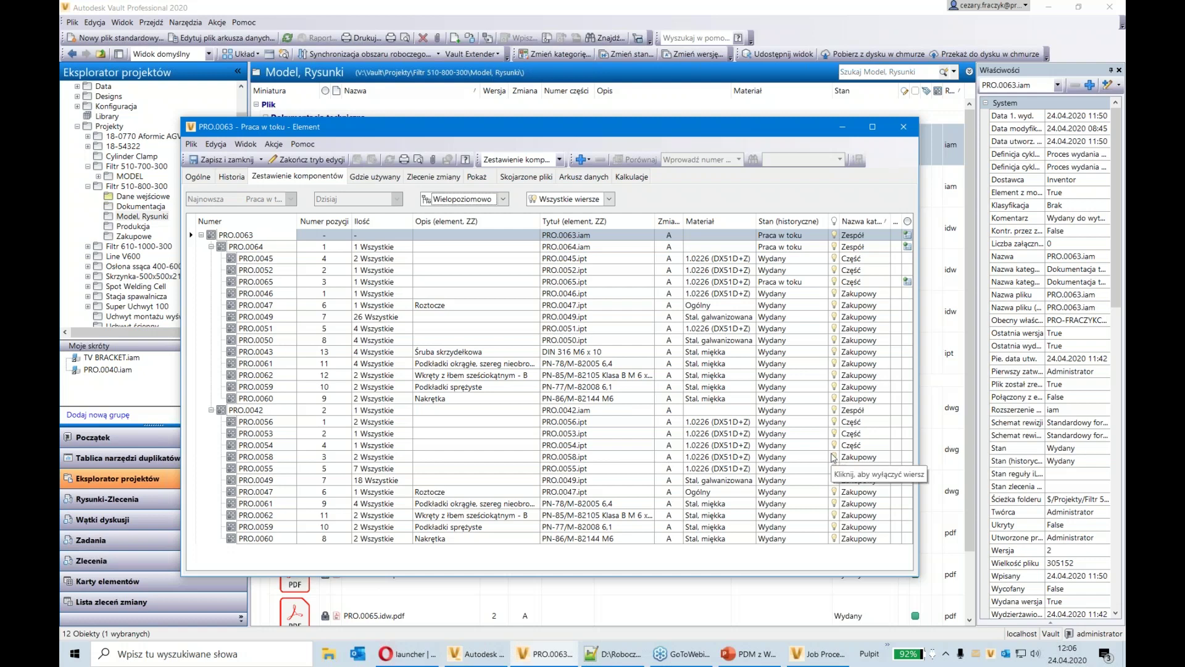
left_click(198, 177)
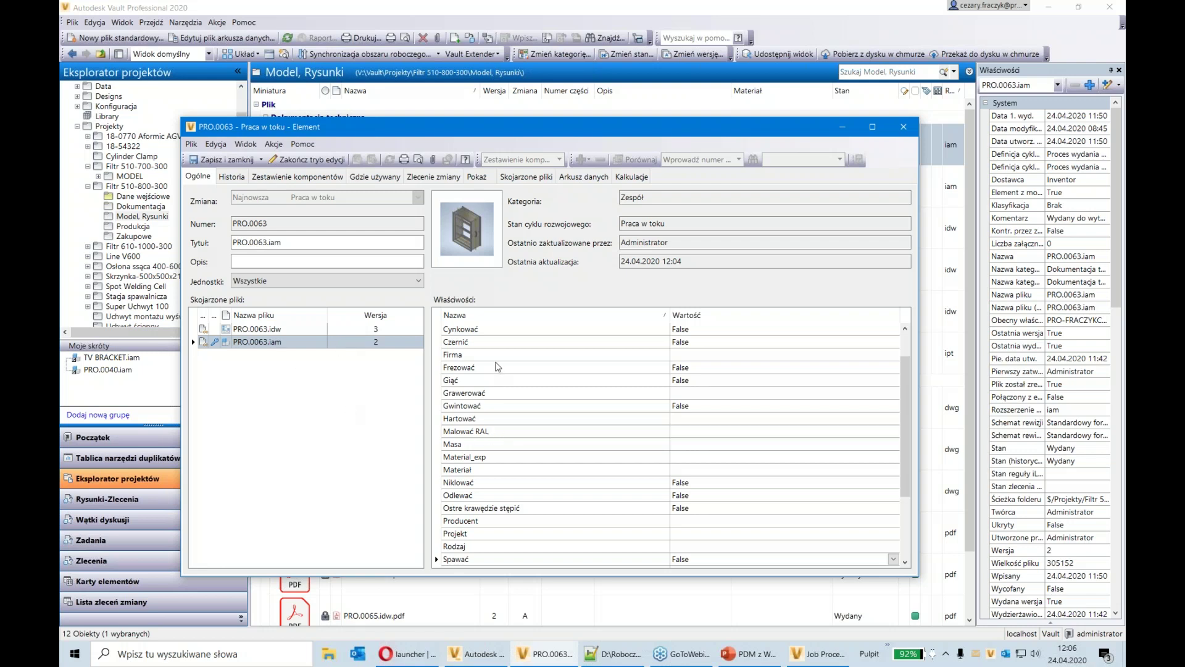
left_click(248, 163)
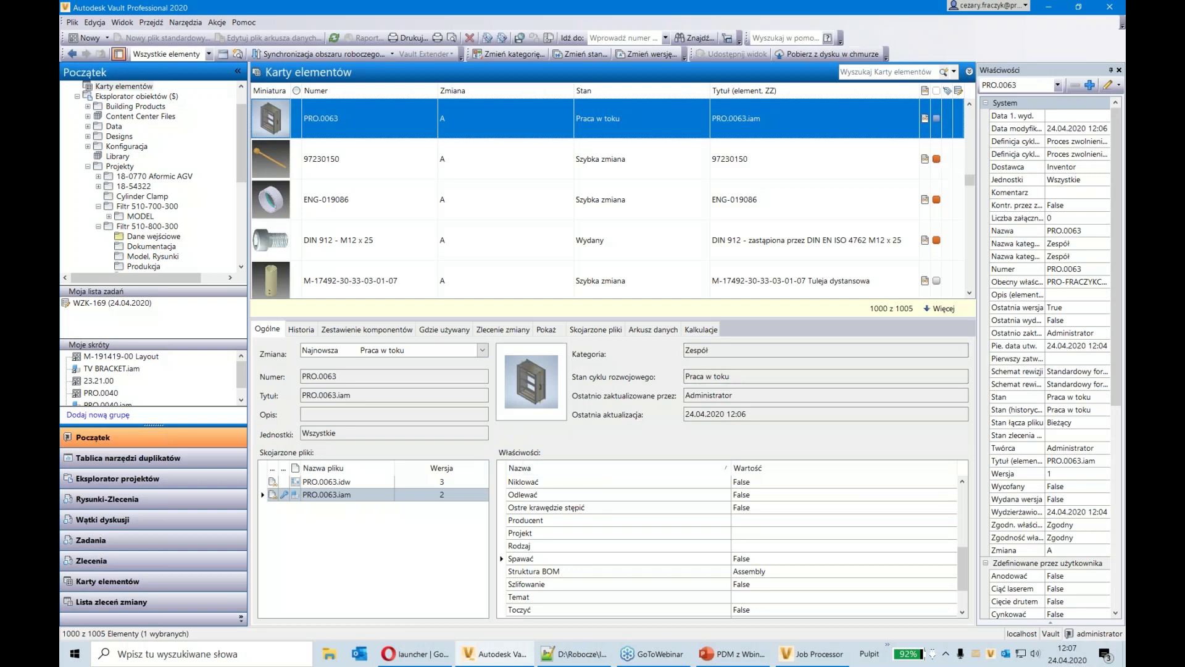
Check PRO.0063's component tree in Karty elementów, then open the item with Otwórz...
left_click(366, 329)
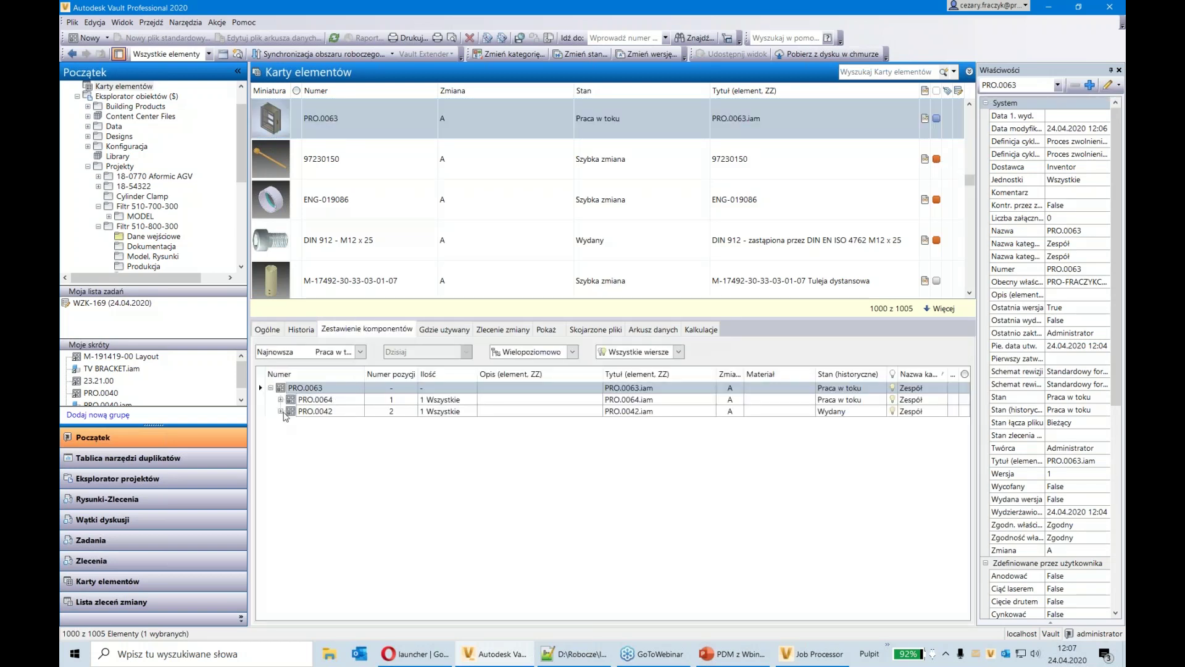
left_click(271, 387)
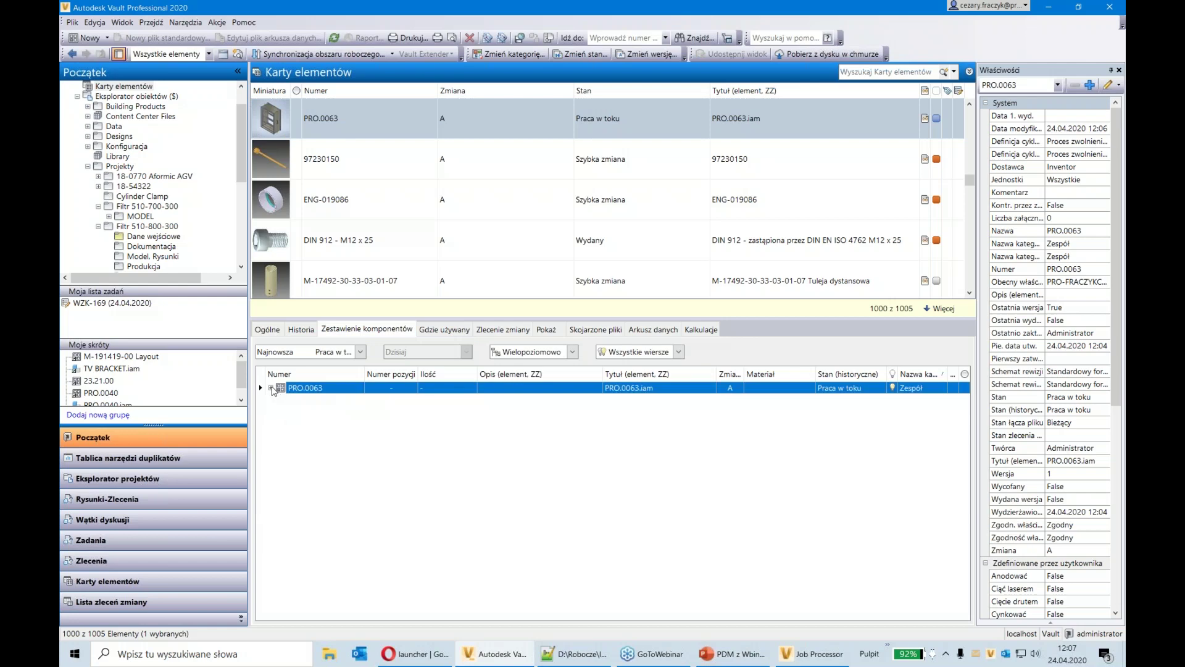
left_click(271, 388)
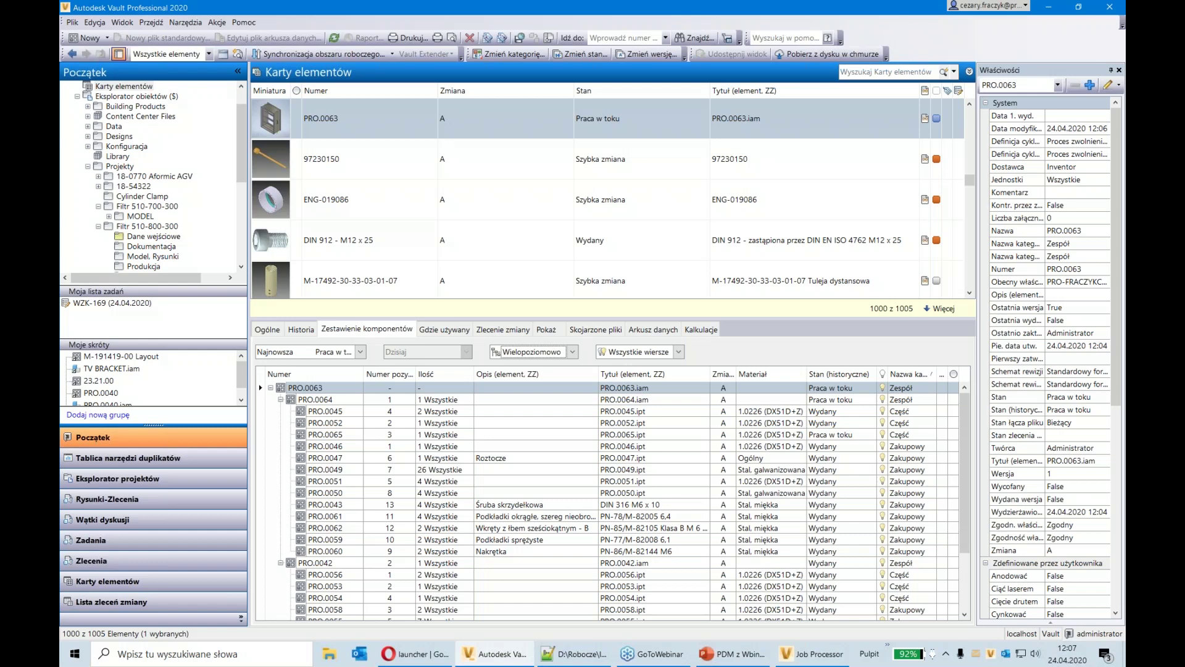
right_click(399, 136)
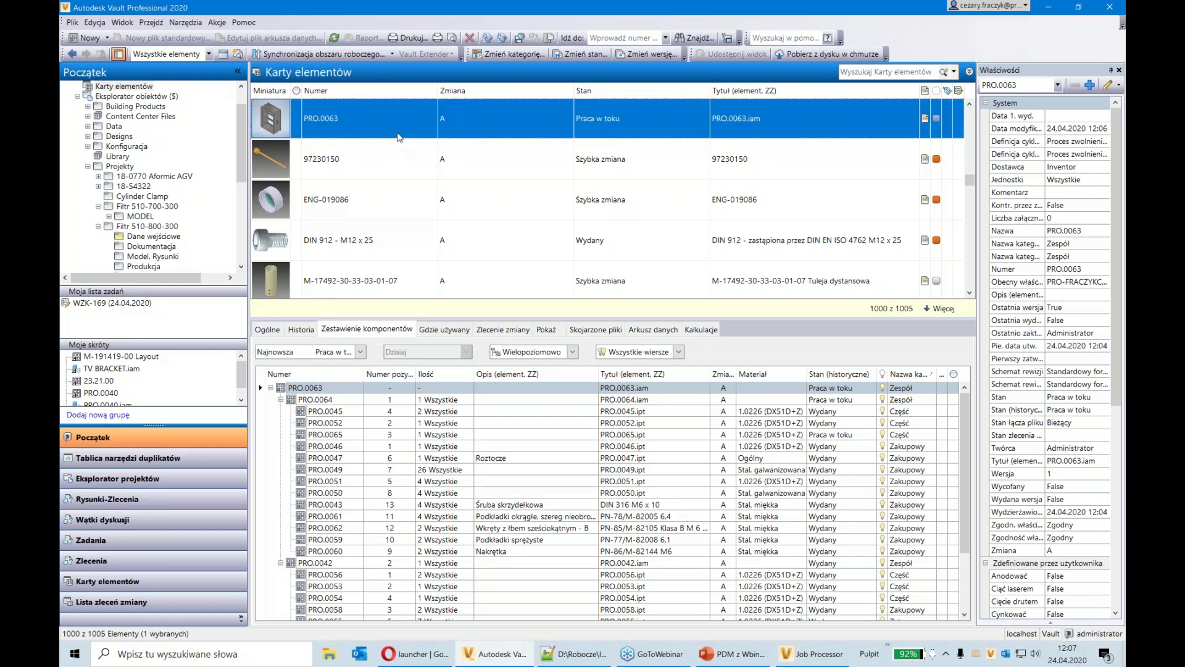
left_click(405, 140)
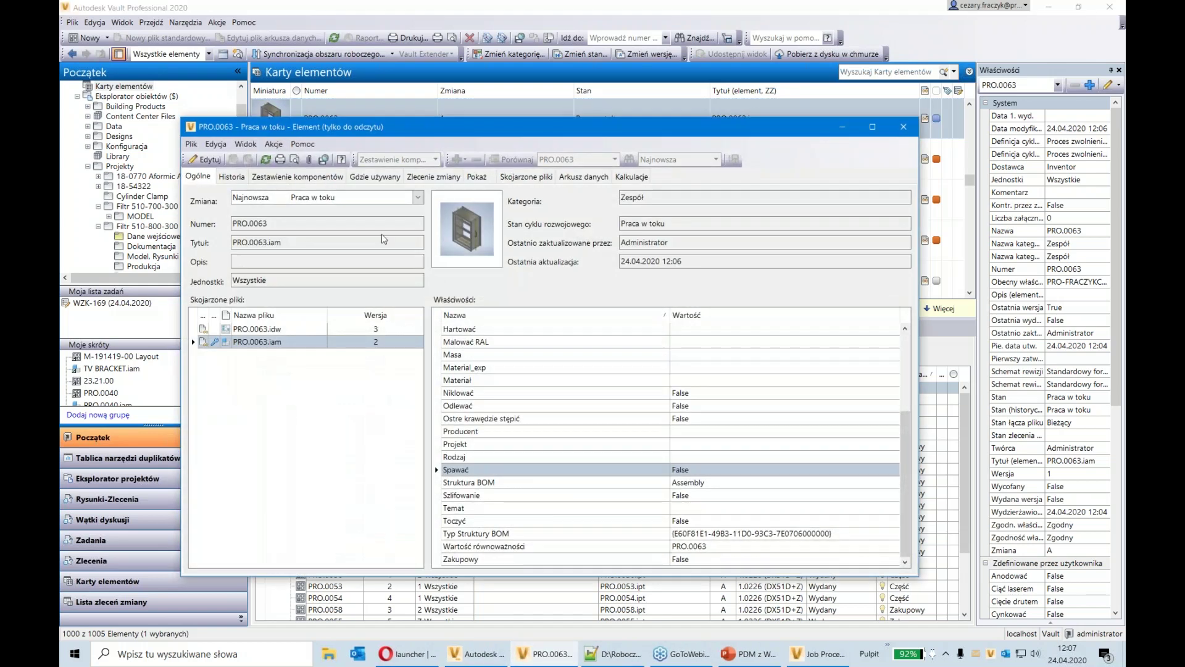
Add a trial BOM row from the existing item DIN 471 - 28 x 1.5 to PRO.0063
left_click(290, 176)
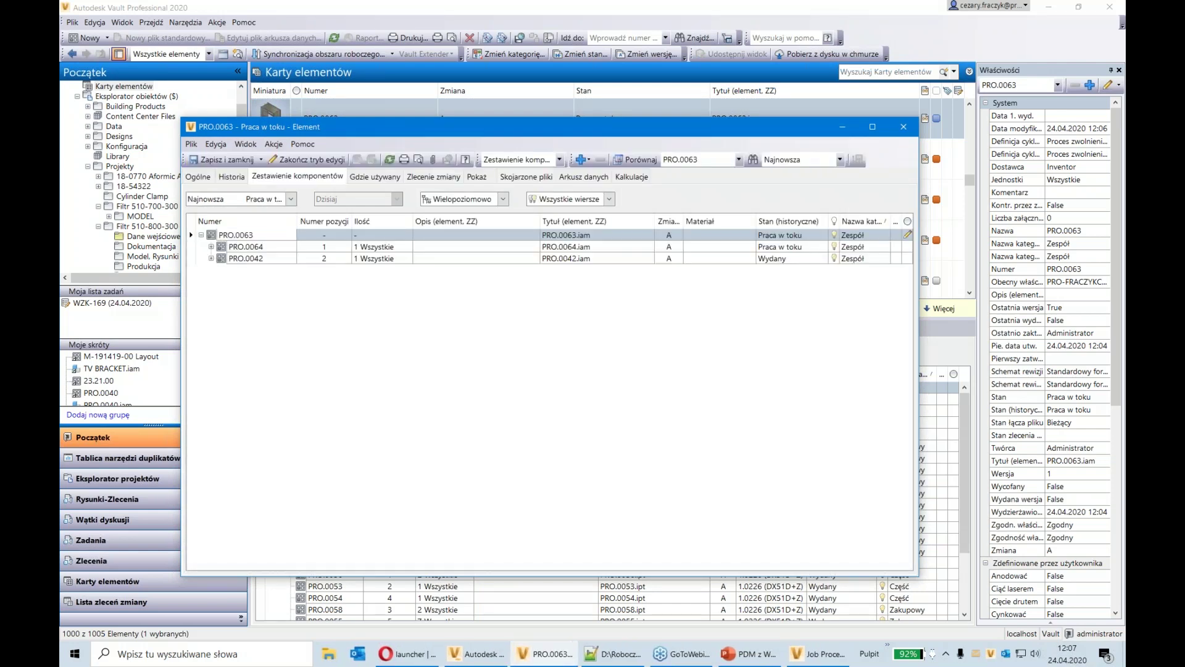
right_click(277, 236)
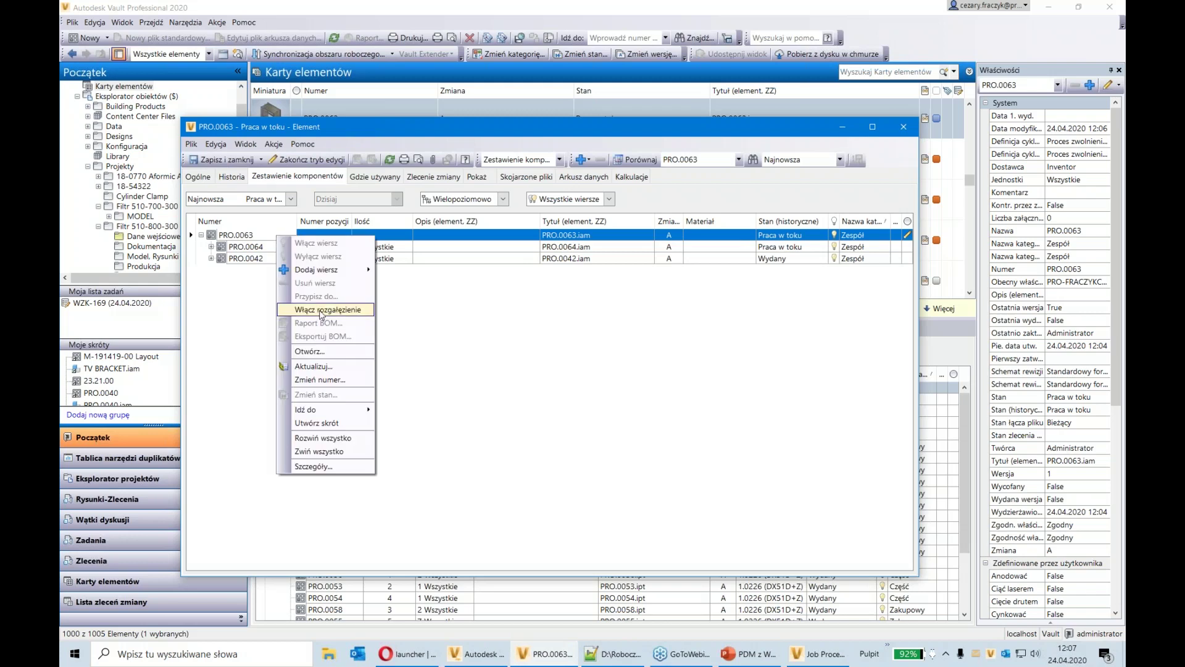
mouse_move(361, 271)
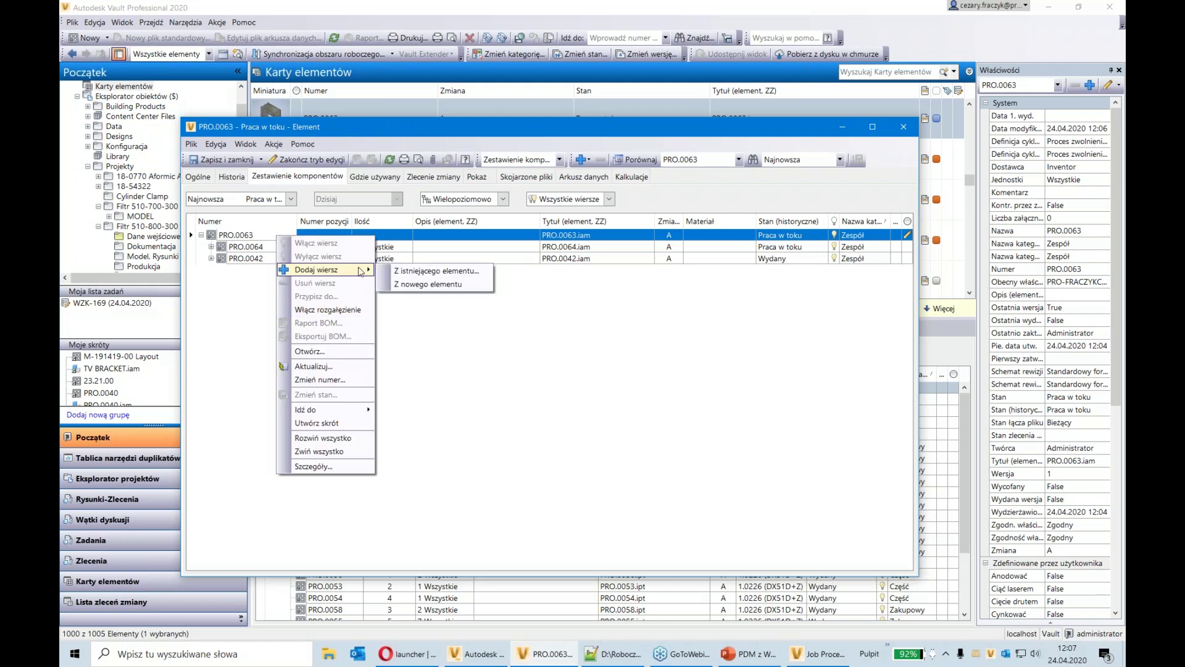
left_click(450, 272)
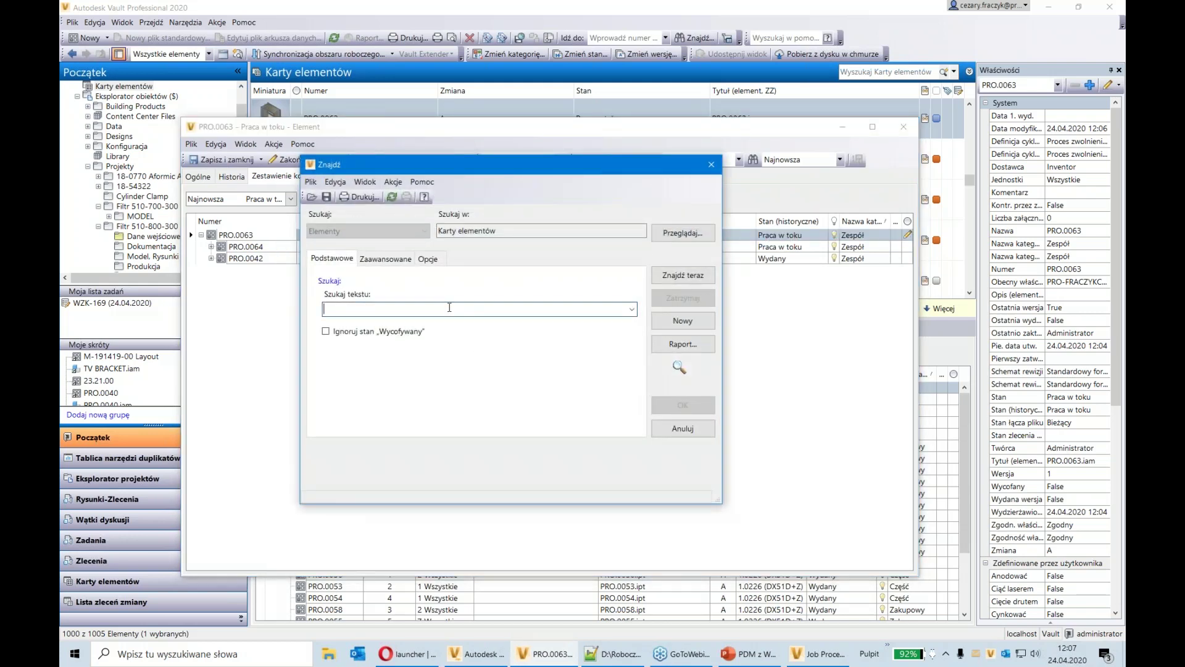
left_click(666, 274)
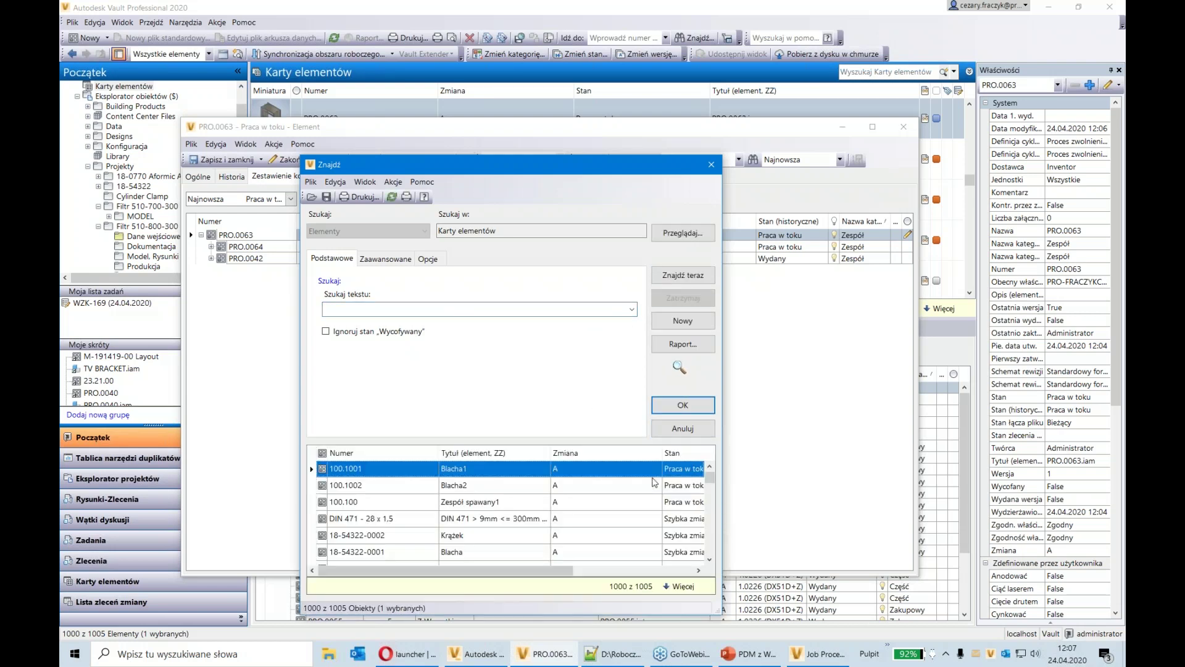
left_click_drag(722, 502, 910, 519)
left_click(412, 519)
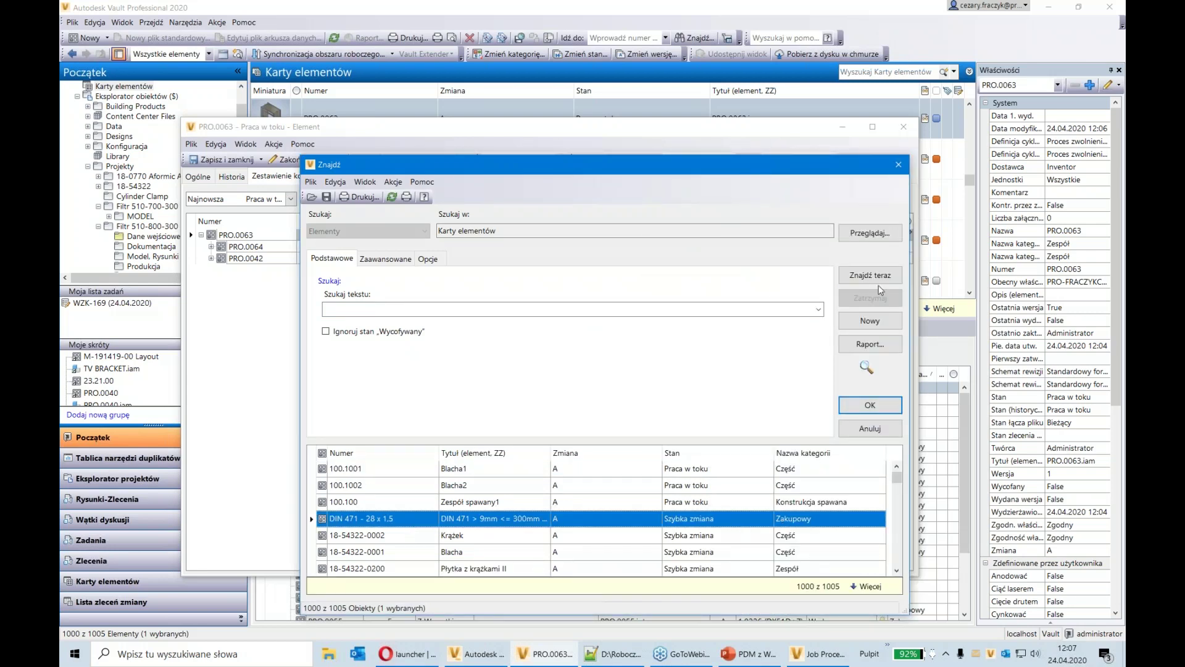
left_click(868, 404)
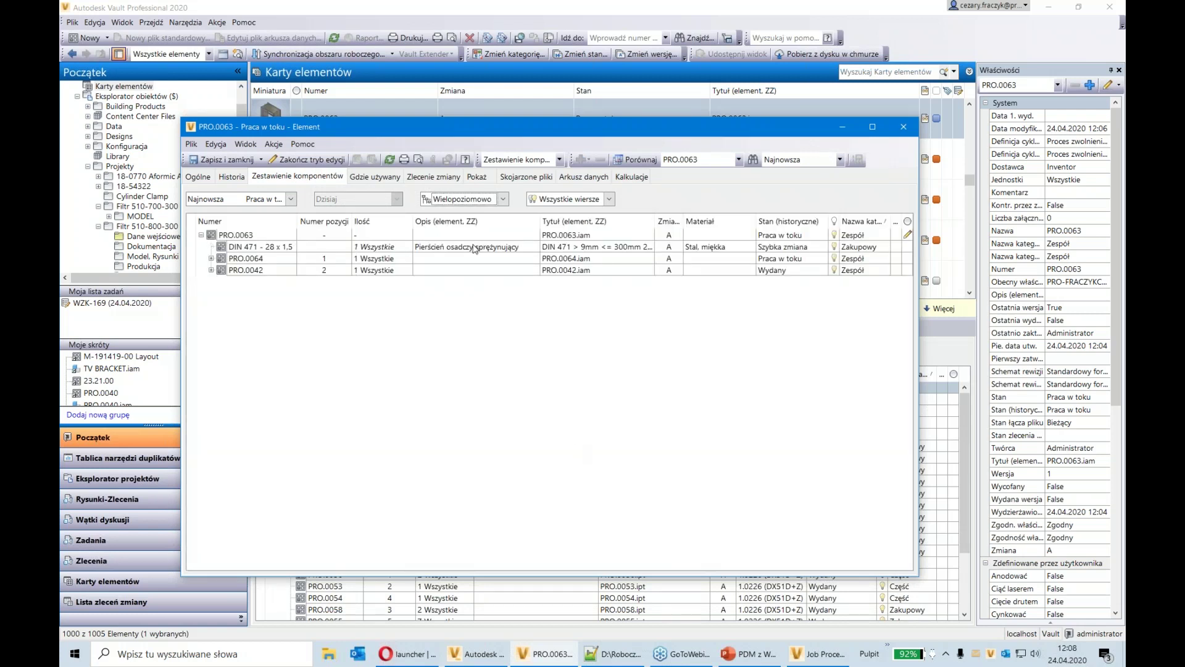
left_click(474, 248)
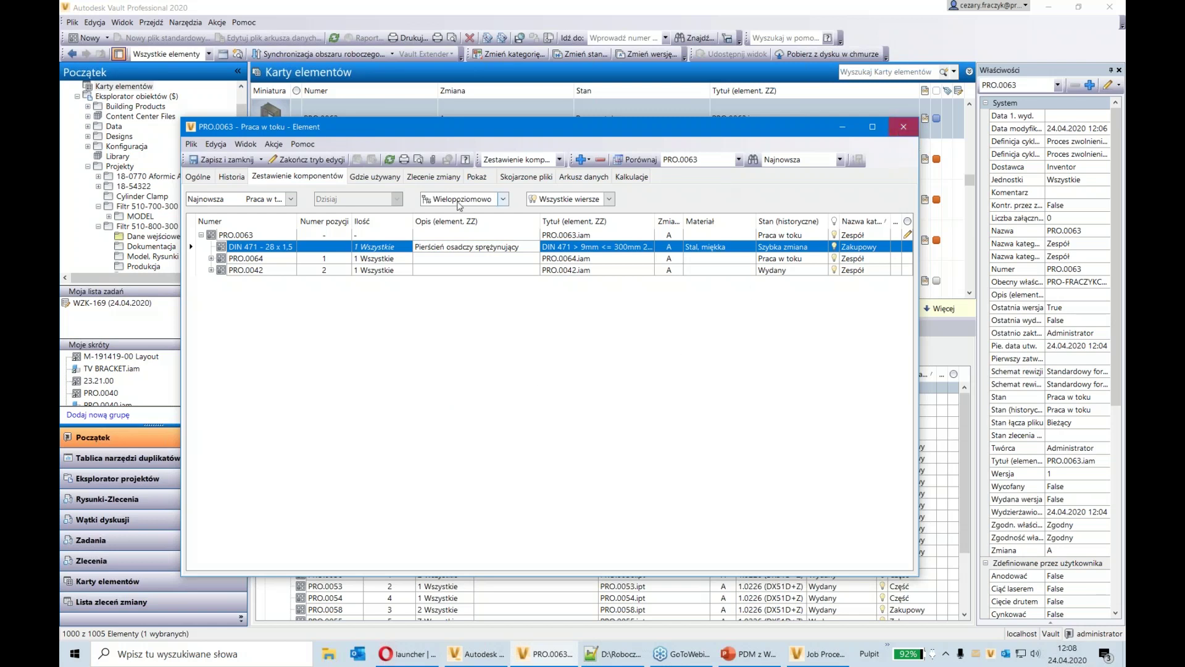
Close the PRO.0063 item window, answering Nie to discard the added row
left_click(904, 127)
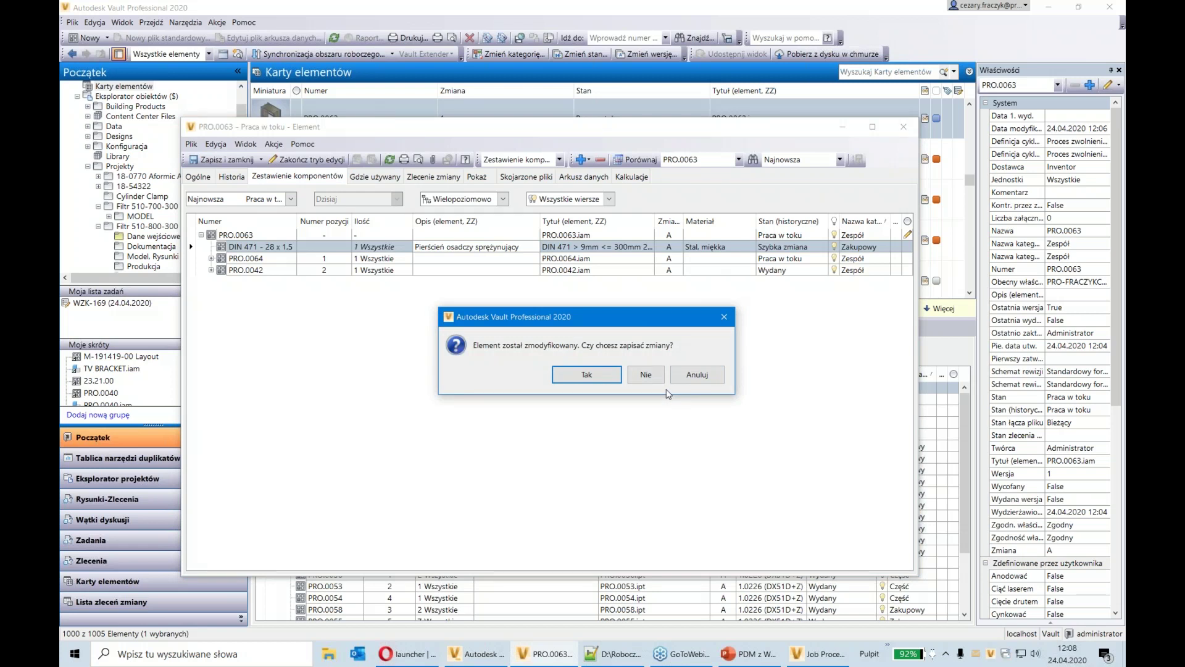
left_click(648, 376)
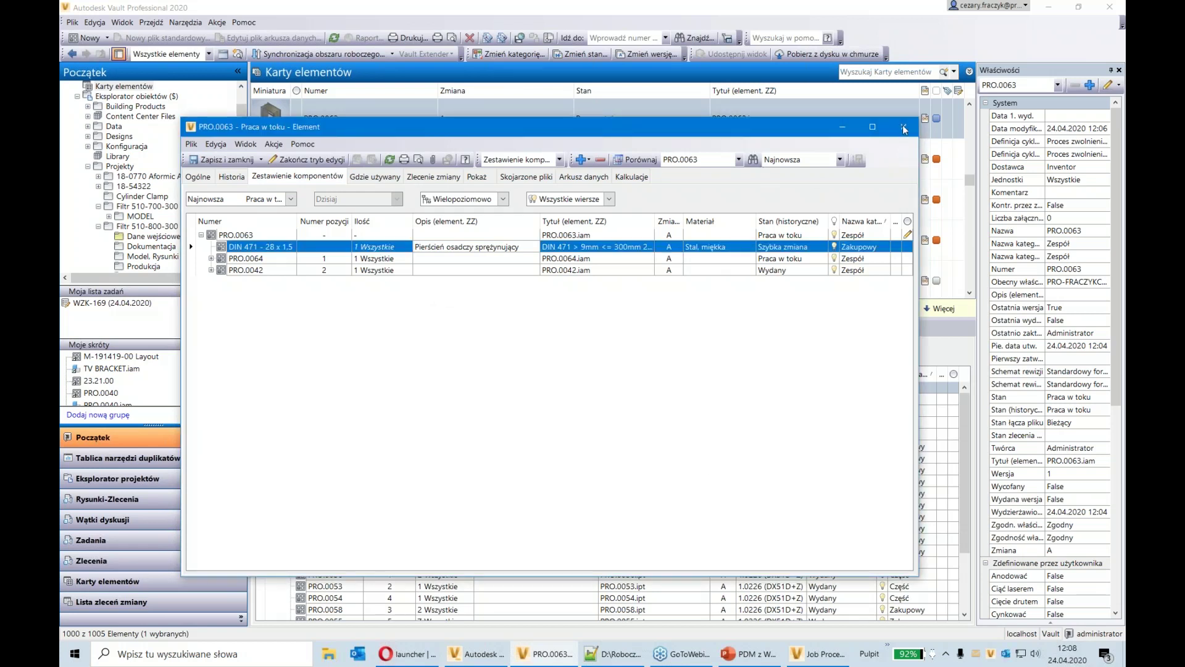
left_click(903, 127)
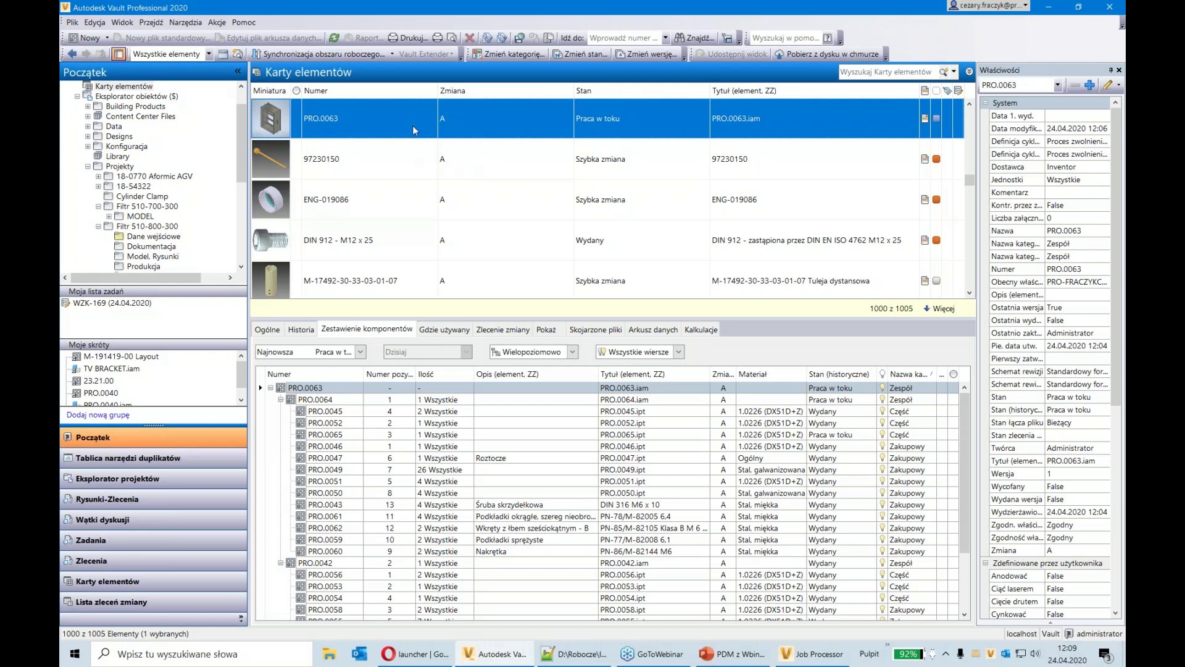
Bring up the Dodaj do zlecenia zmiany submenu from item PRO.0063's context menu
right_click(400, 113)
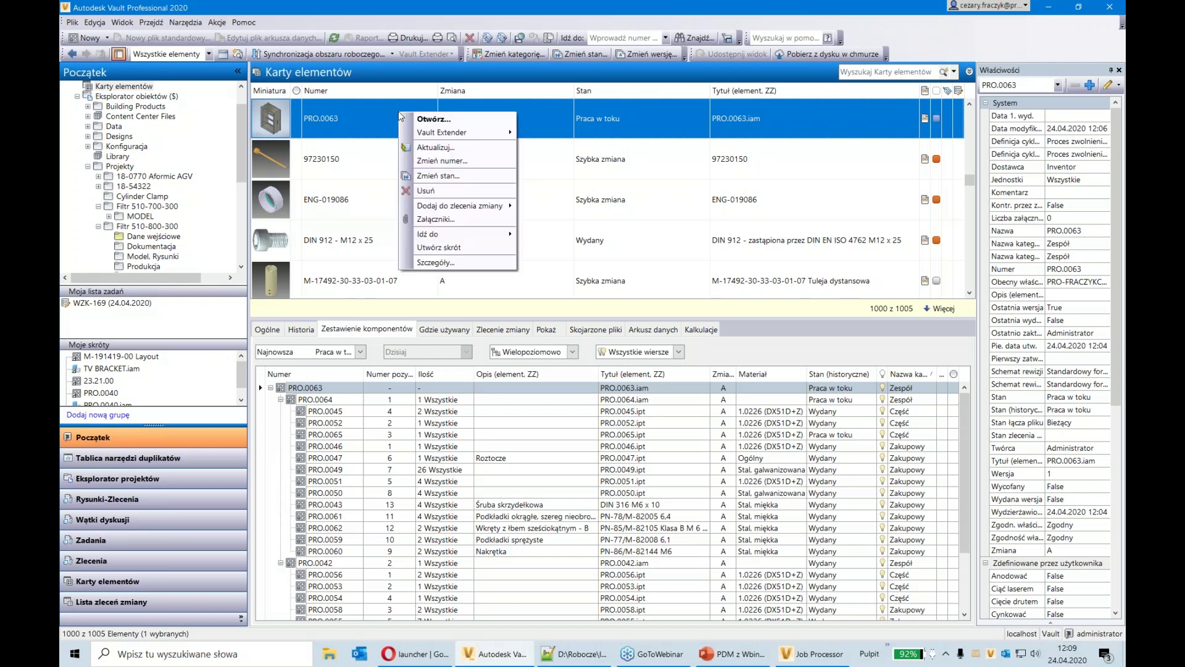
left_click(432, 118)
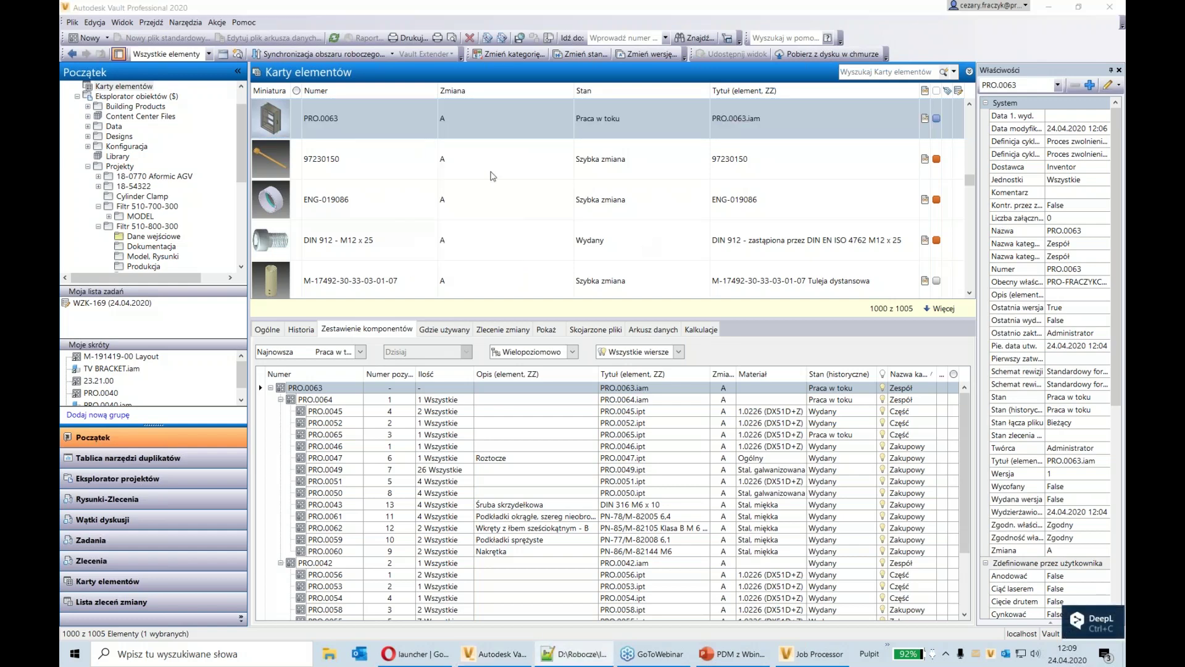
left_click(419, 132)
right_click(420, 130)
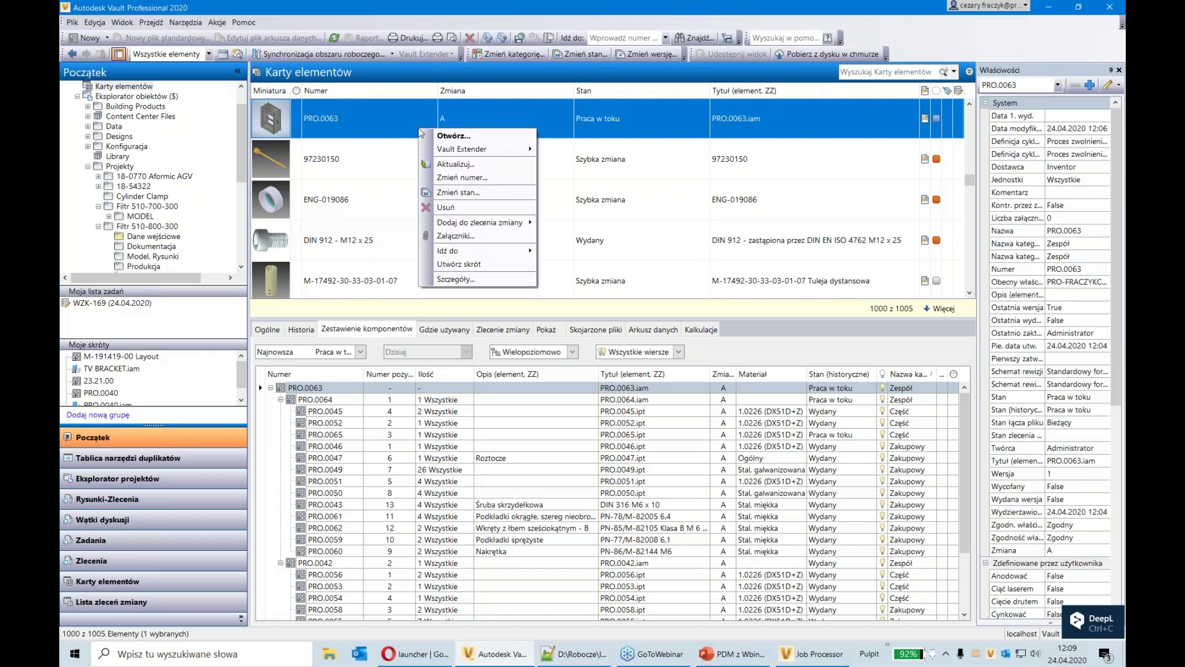
mouse_move(512, 253)
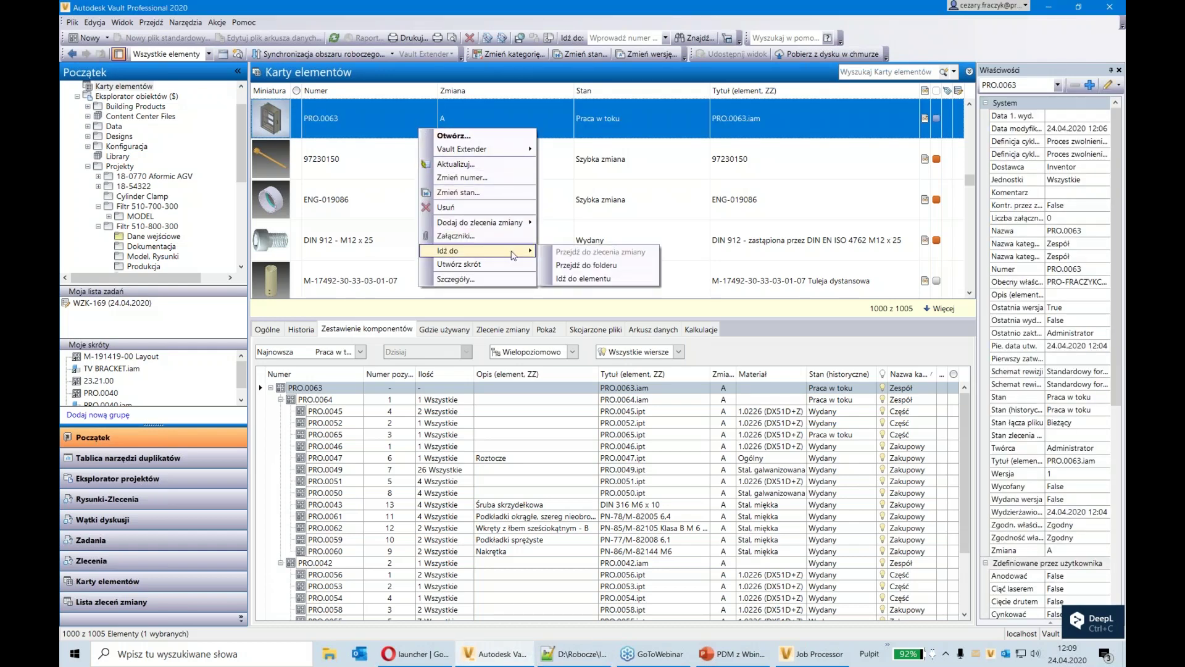
left_click(619, 281)
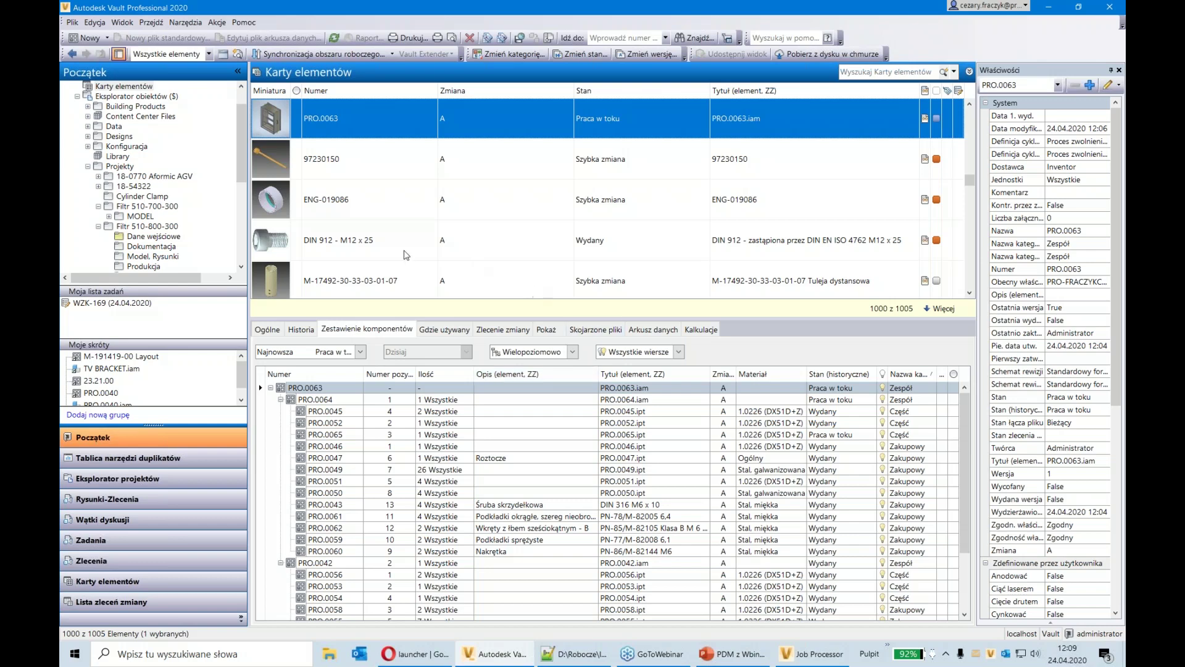
right_click(394, 114)
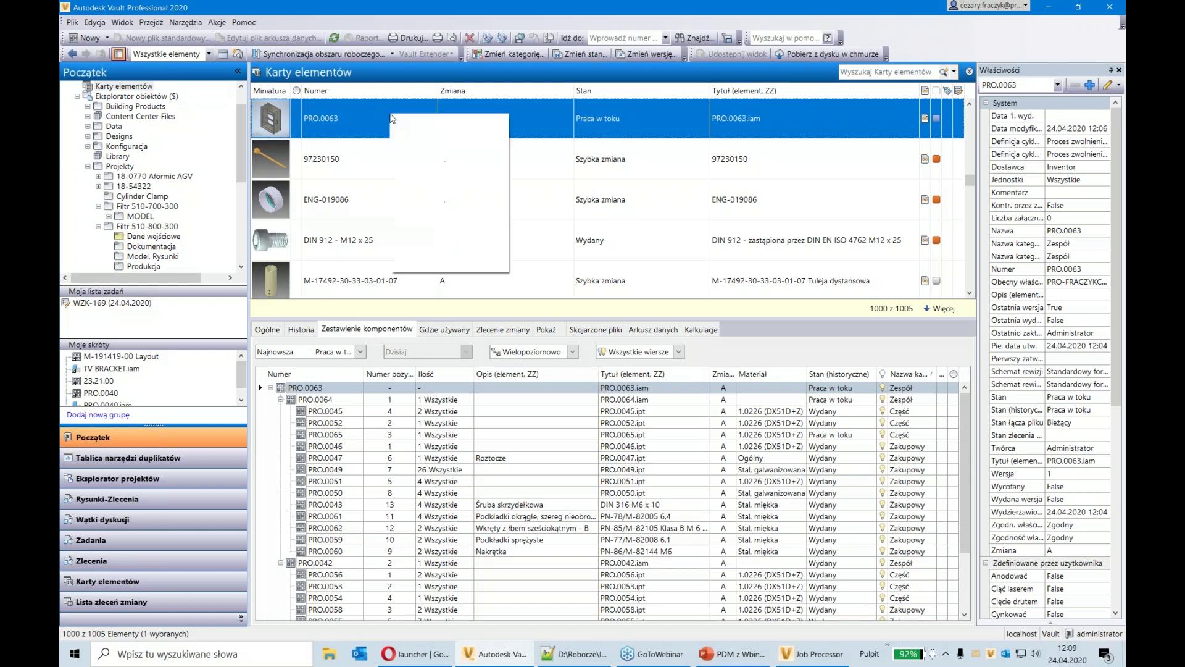
mouse_move(496, 244)
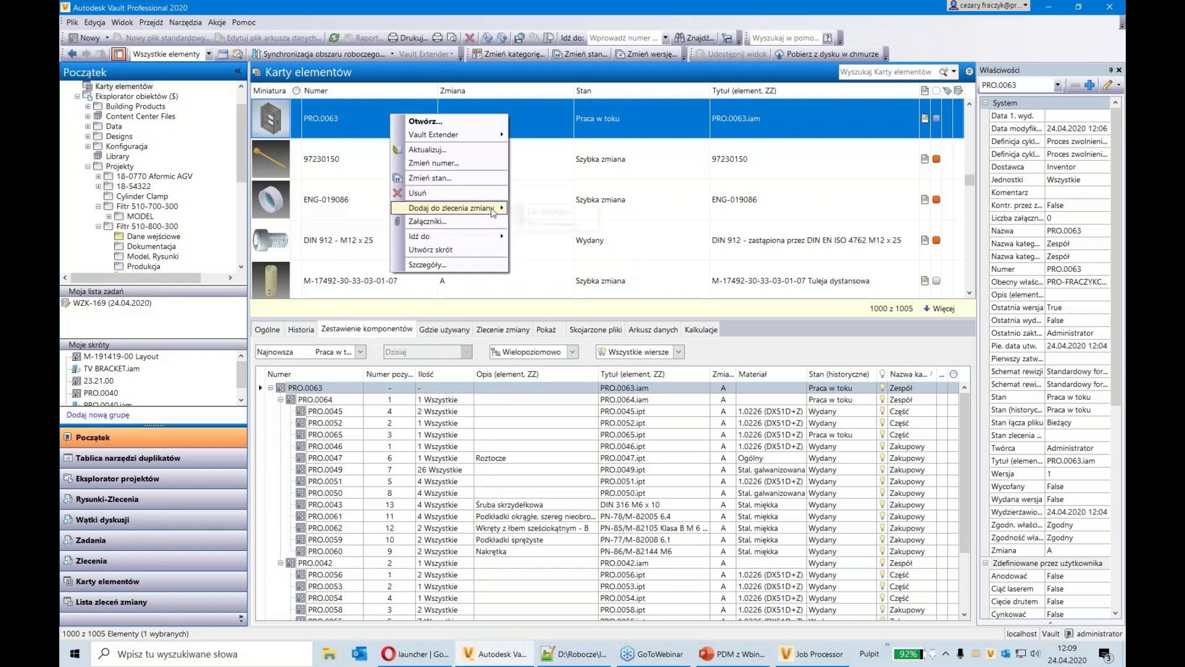
Add PRO.0063 to existing change order WZK-169, found by searching Filtr 510-800-300
mouse_move(494, 210)
left_click(565, 223)
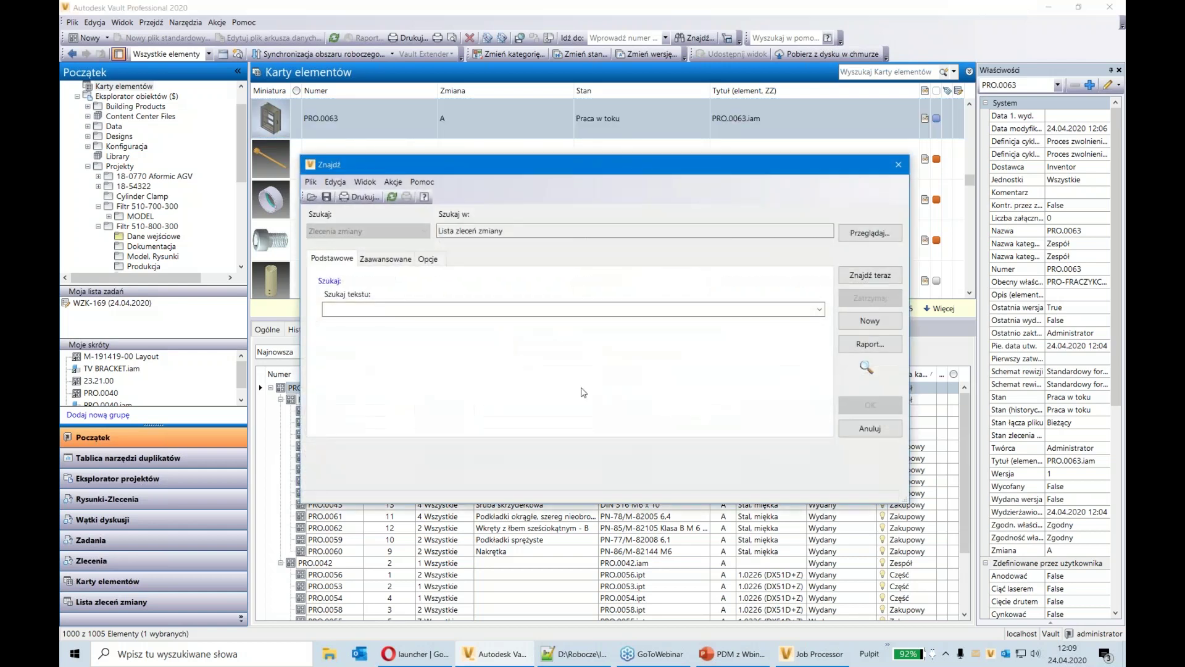
left_click(457, 311)
type("Filtr 510-800-300")
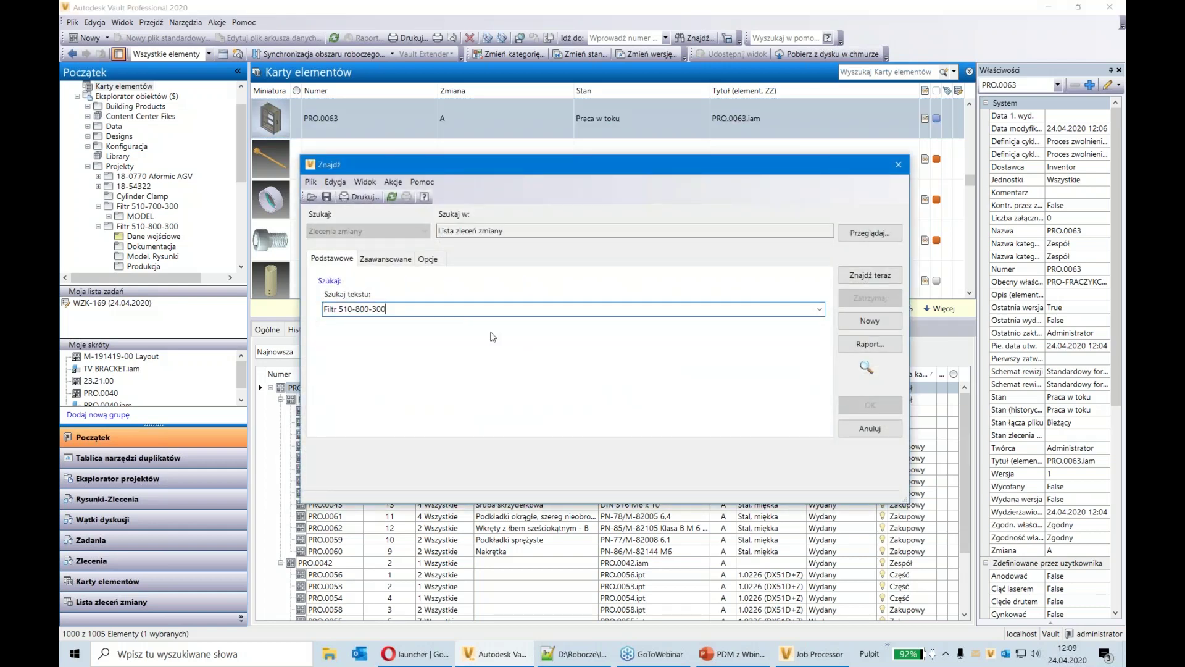
left_click(863, 282)
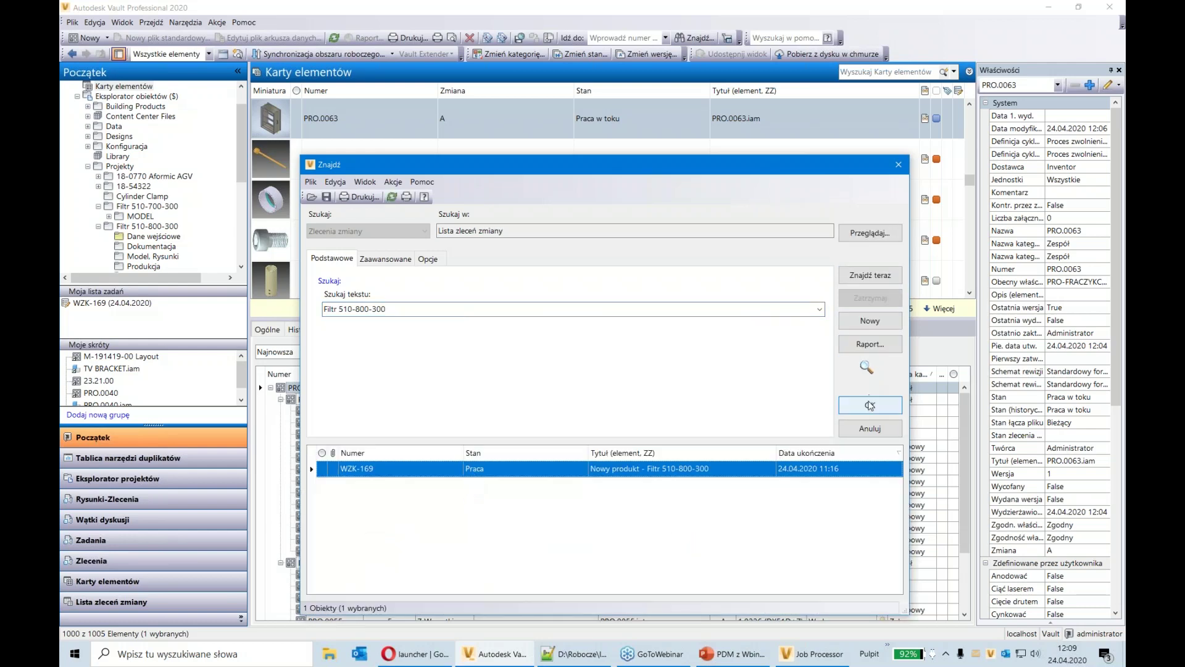
left_click(868, 406)
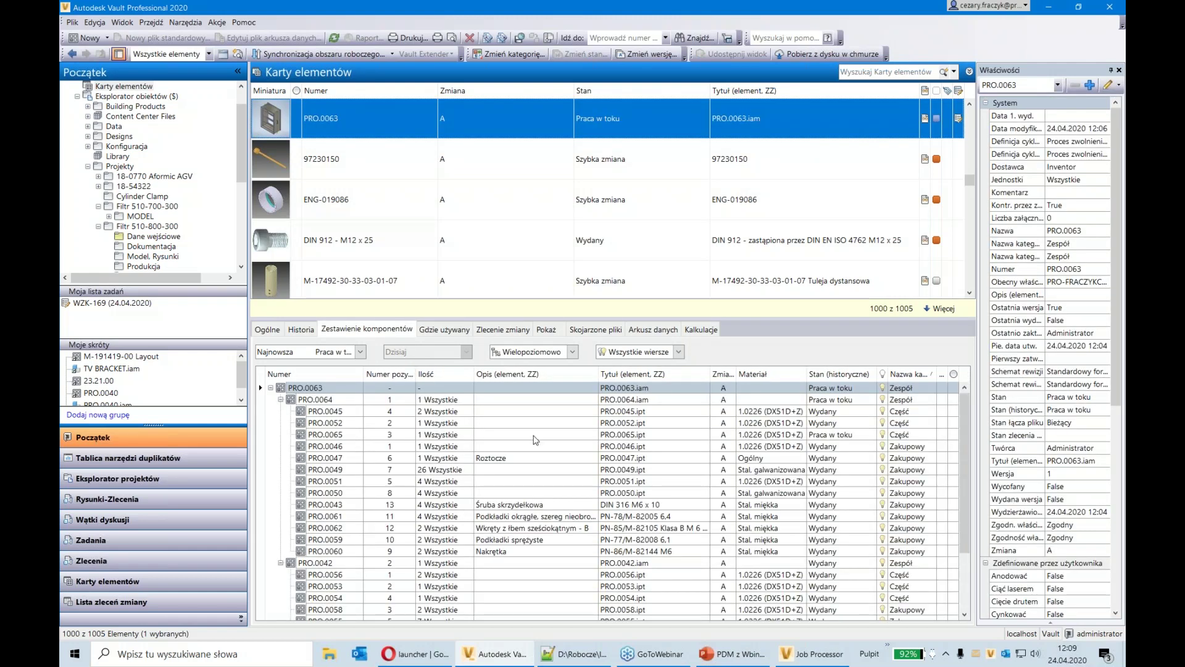
Go to change order WZK-169 from the item's linked change orders, then bring up Outlook
left_click(489, 332)
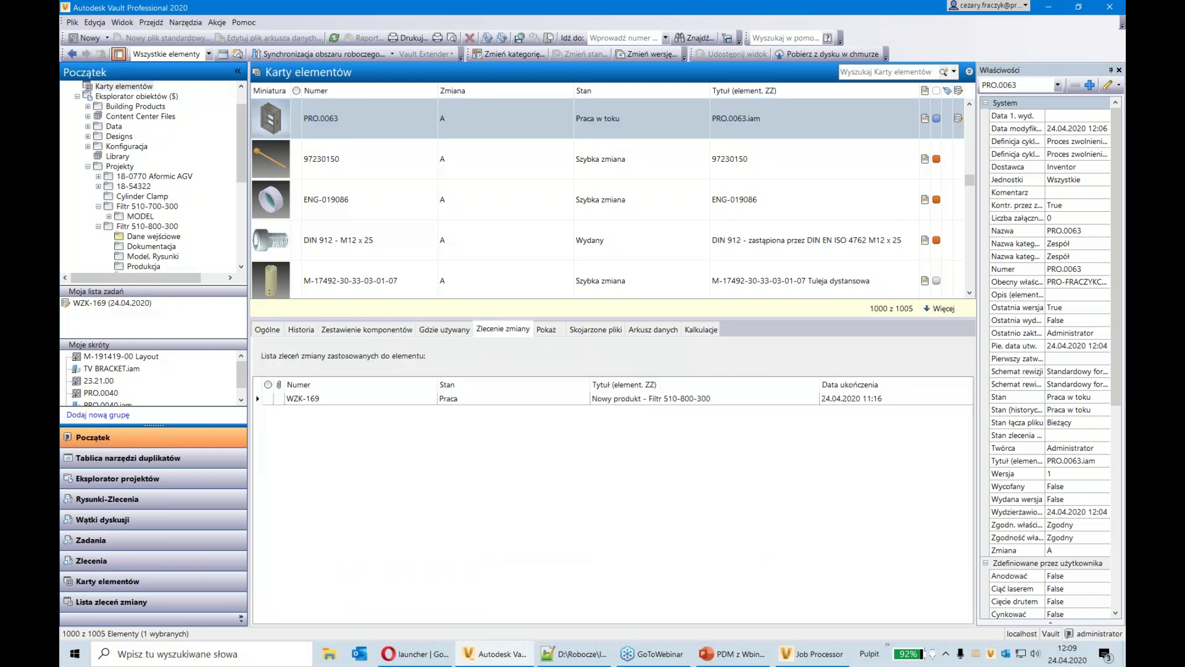
left_click(554, 400)
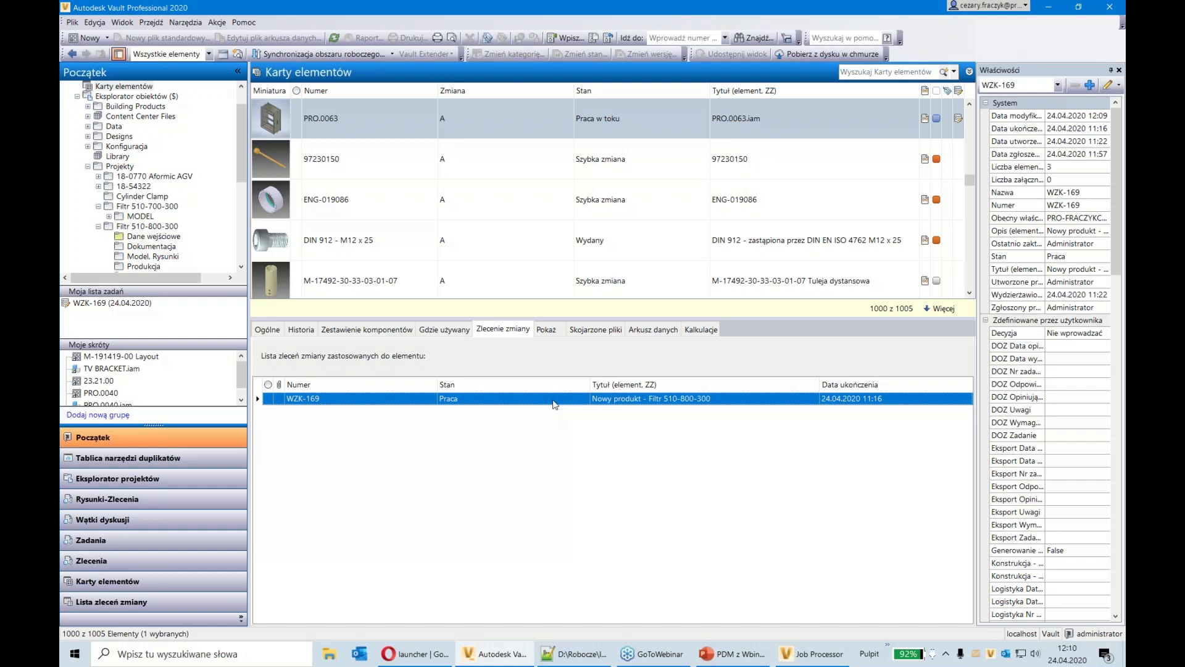
right_click(555, 404)
left_click(611, 408)
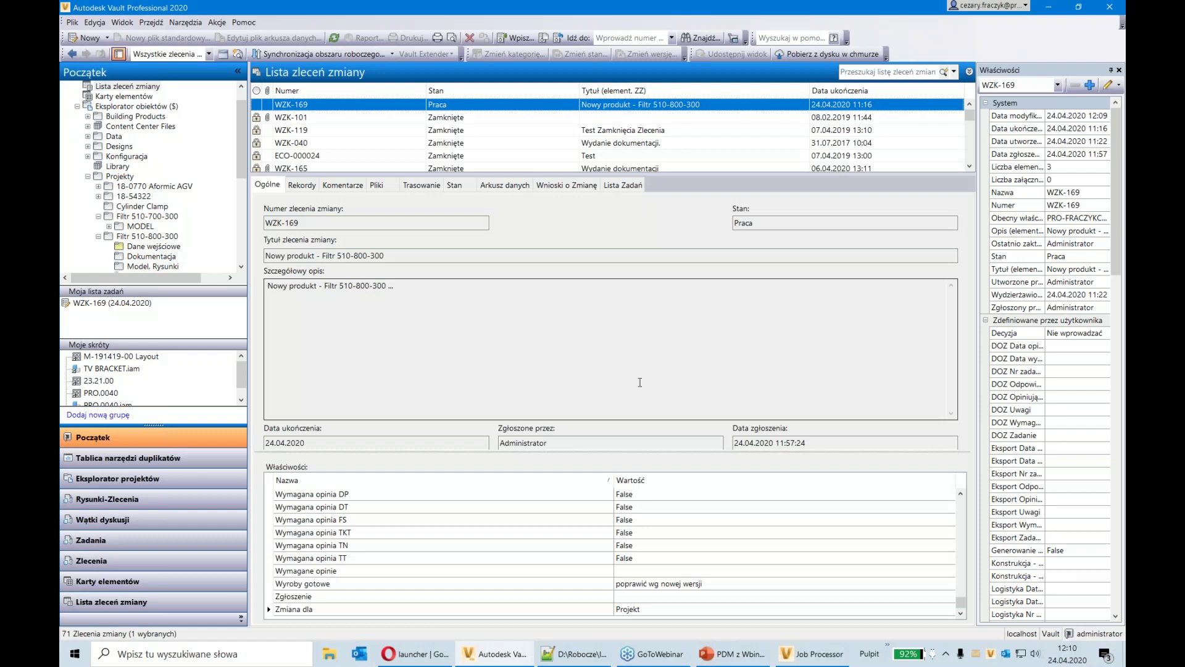
left_click(992, 655)
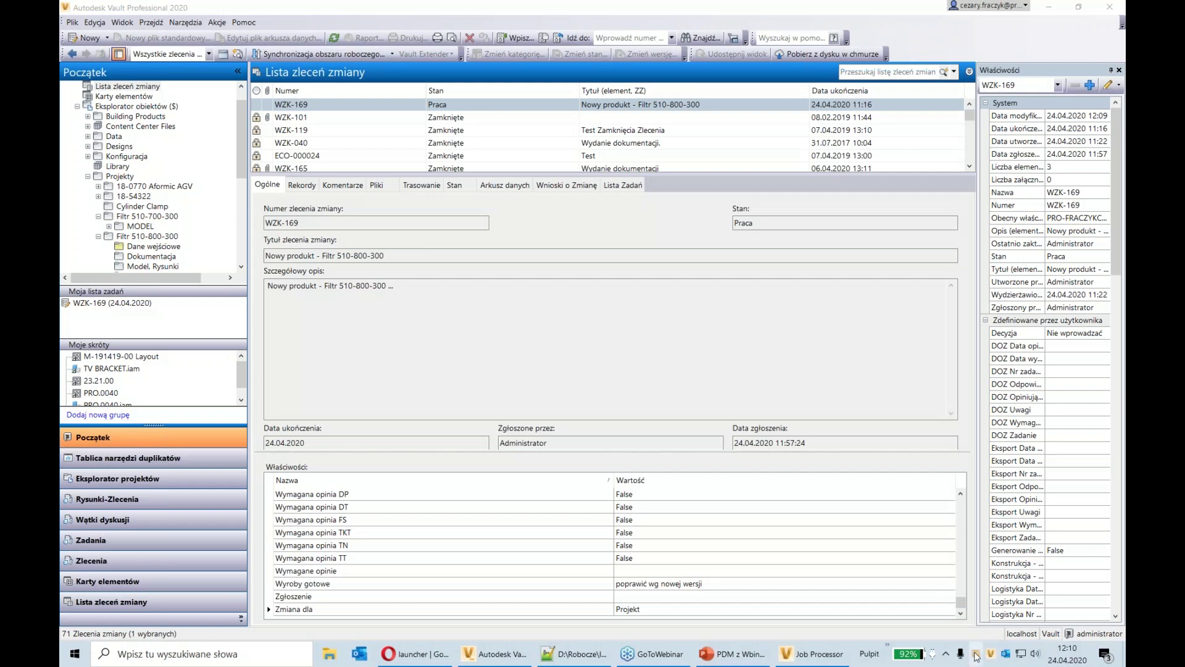
left_click(976, 656)
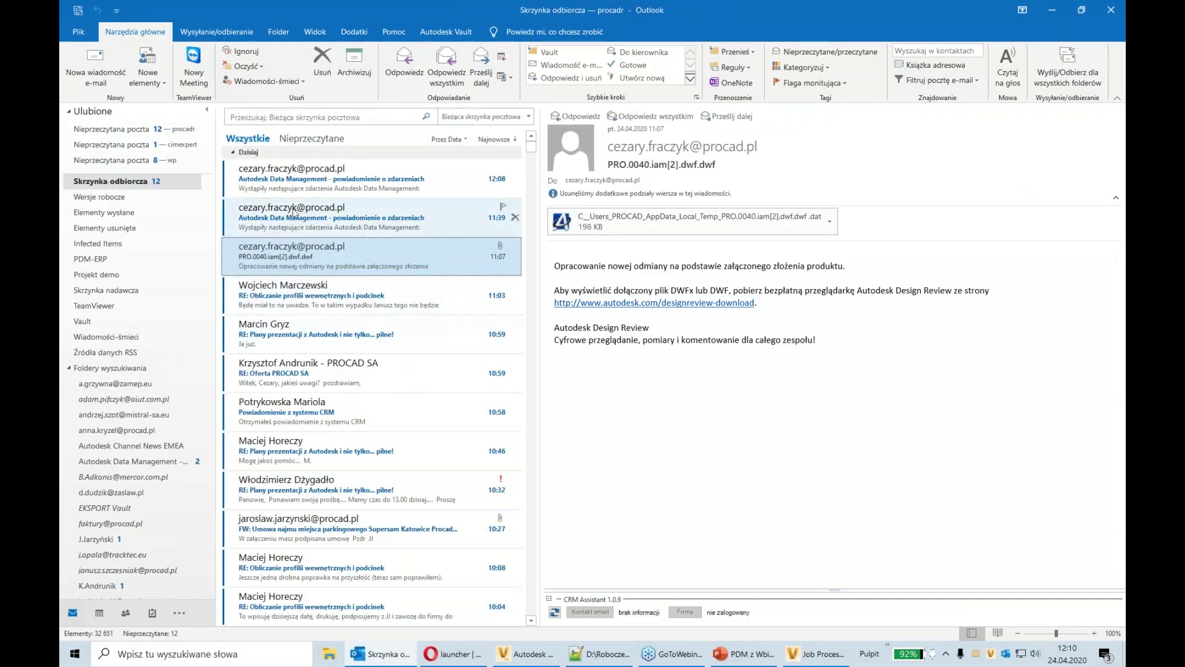
Read the 12:08 and 11:39 Autodesk Data Management notifications about WZK-169, then minimize Outlook
left_click(290, 179)
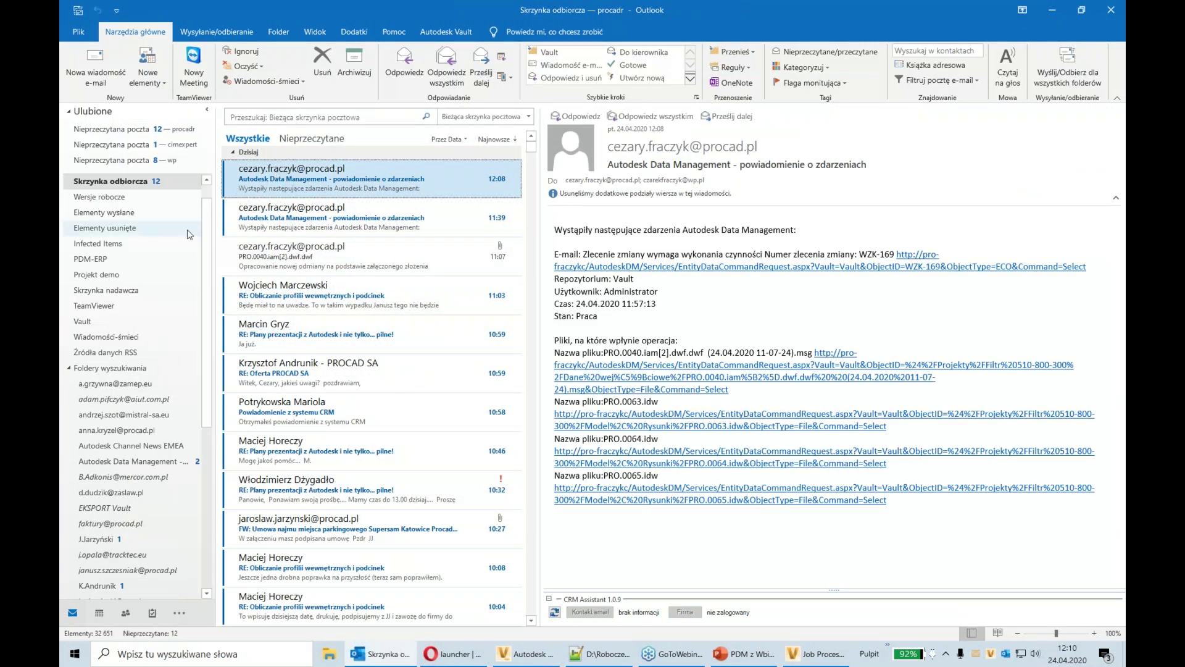
left_click(172, 467)
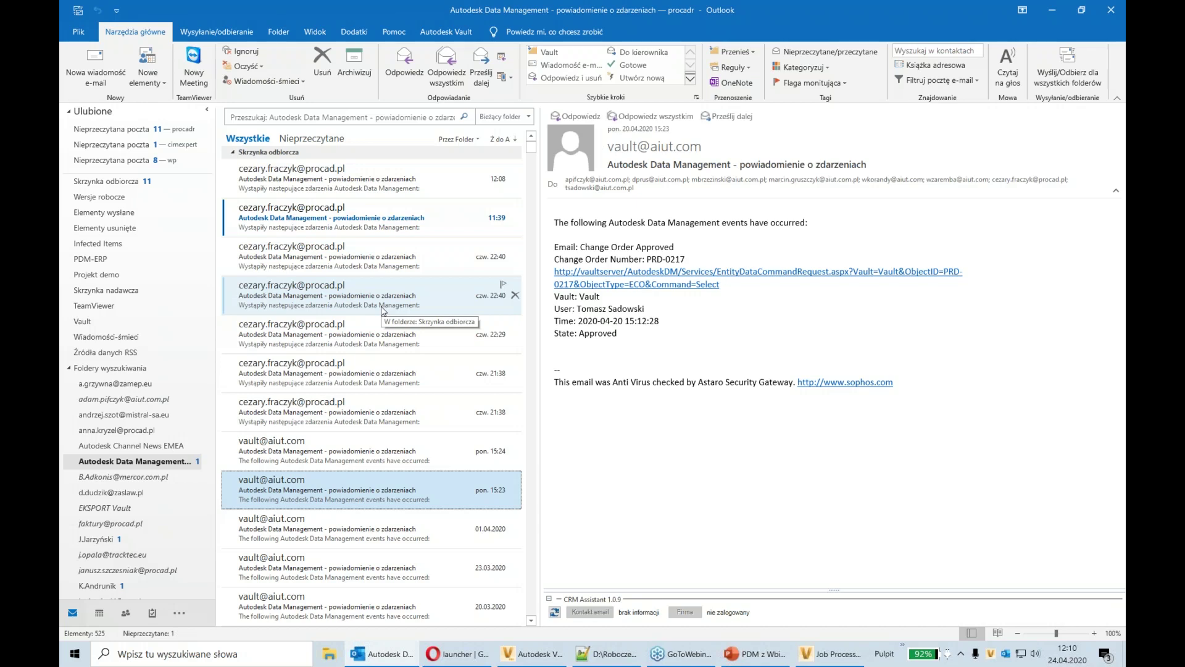
left_click(374, 230)
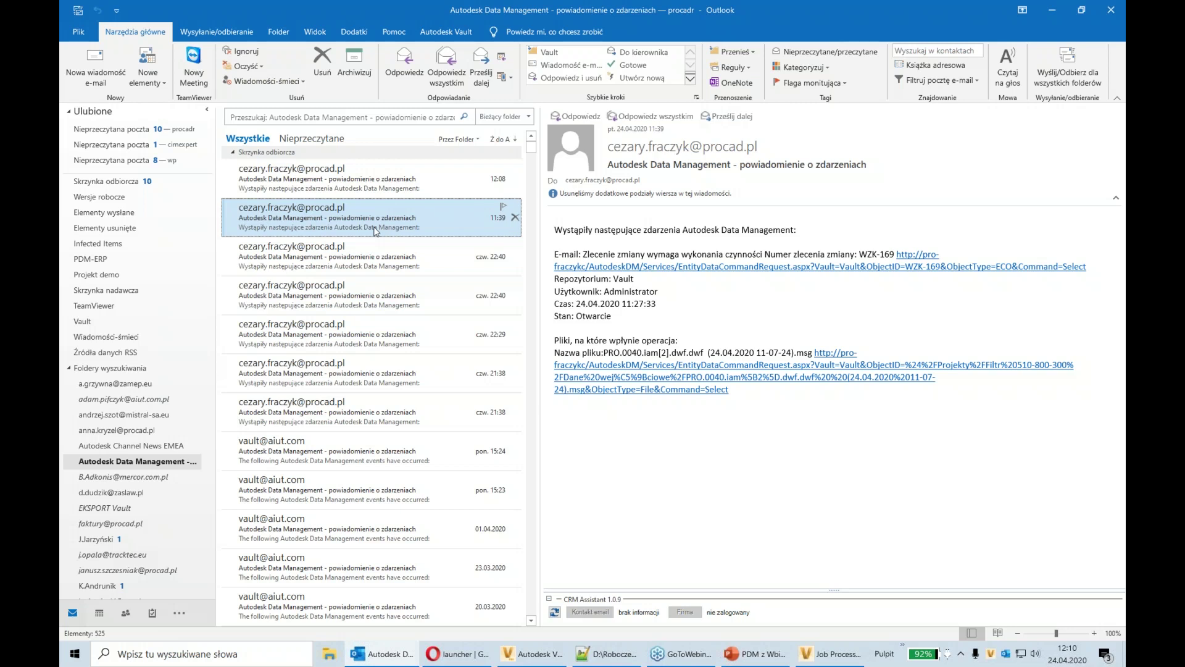
left_click_drag(611, 317, 555, 291)
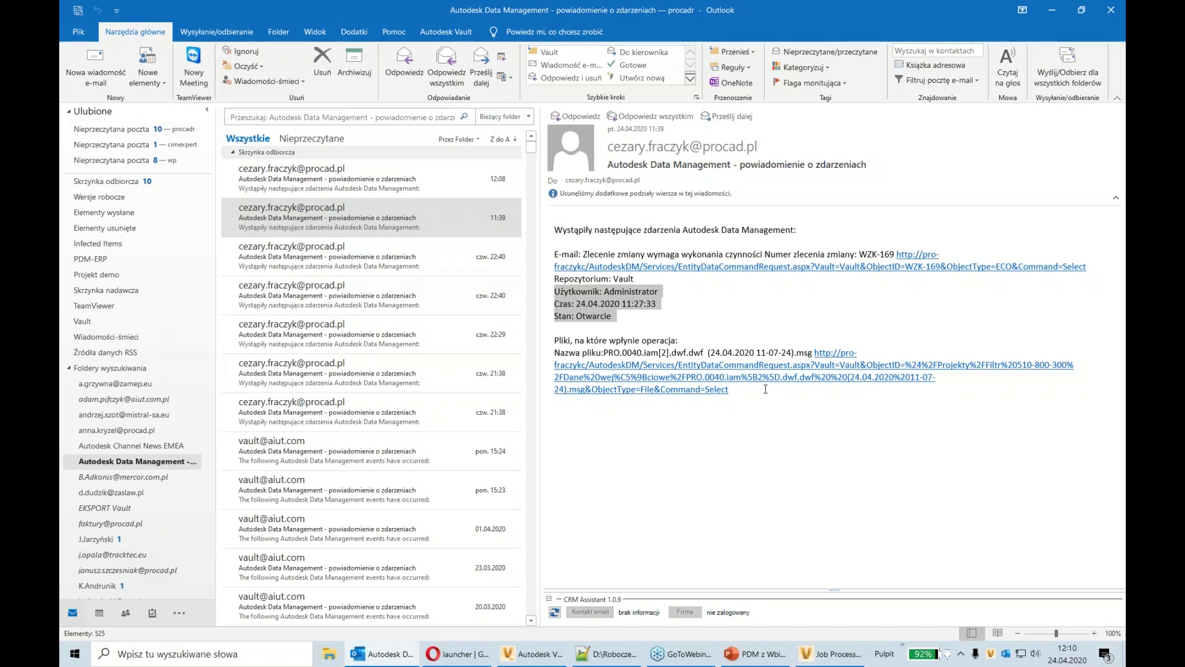
left_click(1051, 13)
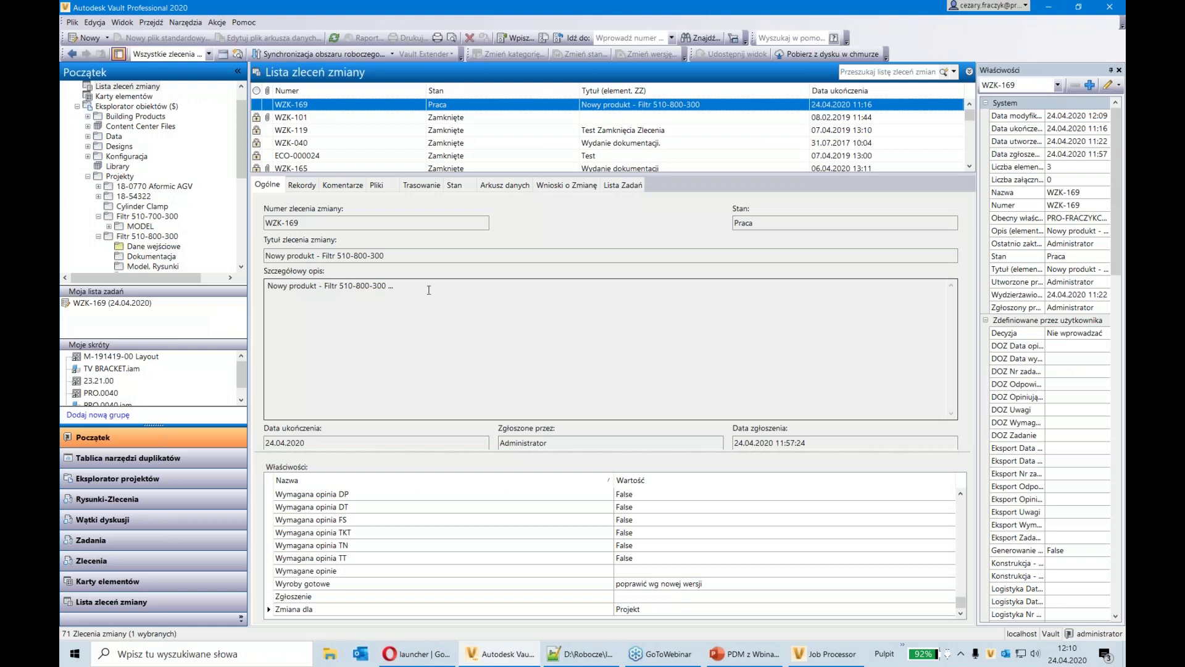
View WZK-169's workflow diagram on Stan, then its linked records on Rekordy
left_click(454, 185)
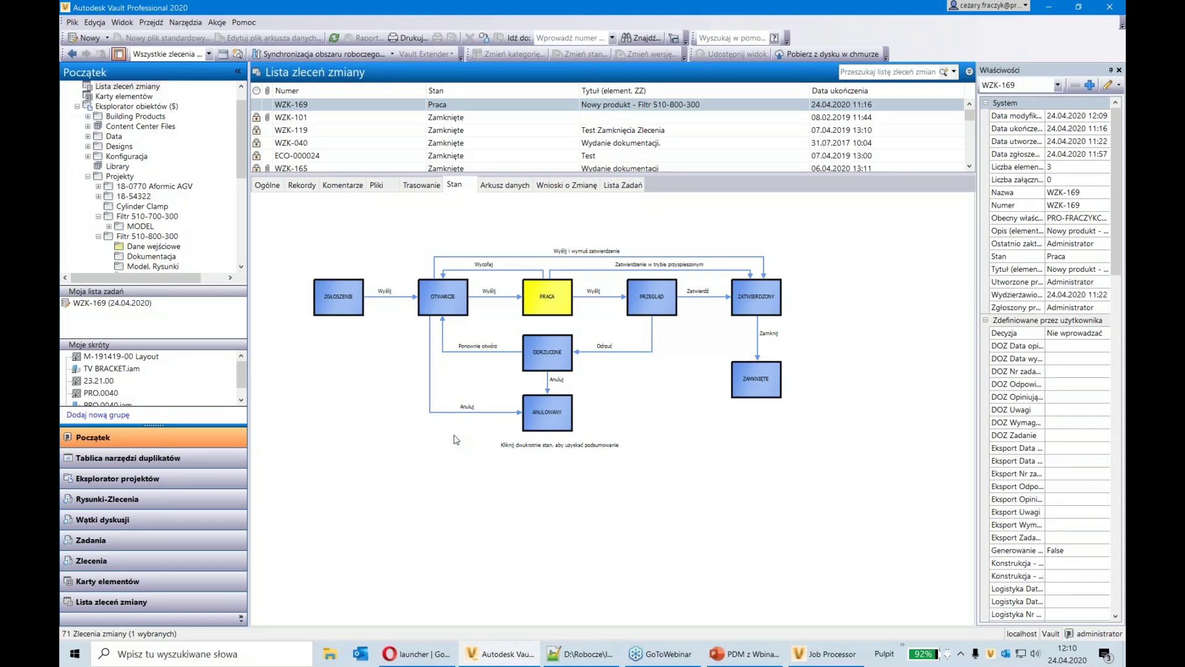
left_click(301, 186)
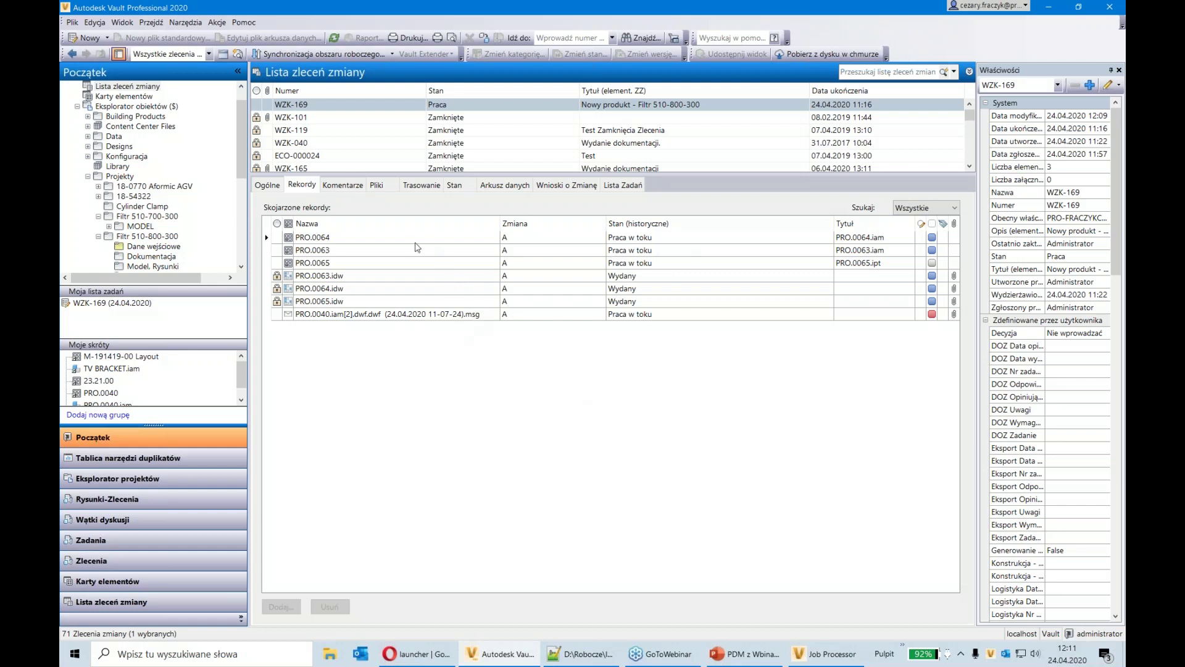
Preview the PRO.0065, PRO.0064 and PRO.0063 version 3 drawings on Pliki, then reselect WZK-169
left_click(377, 185)
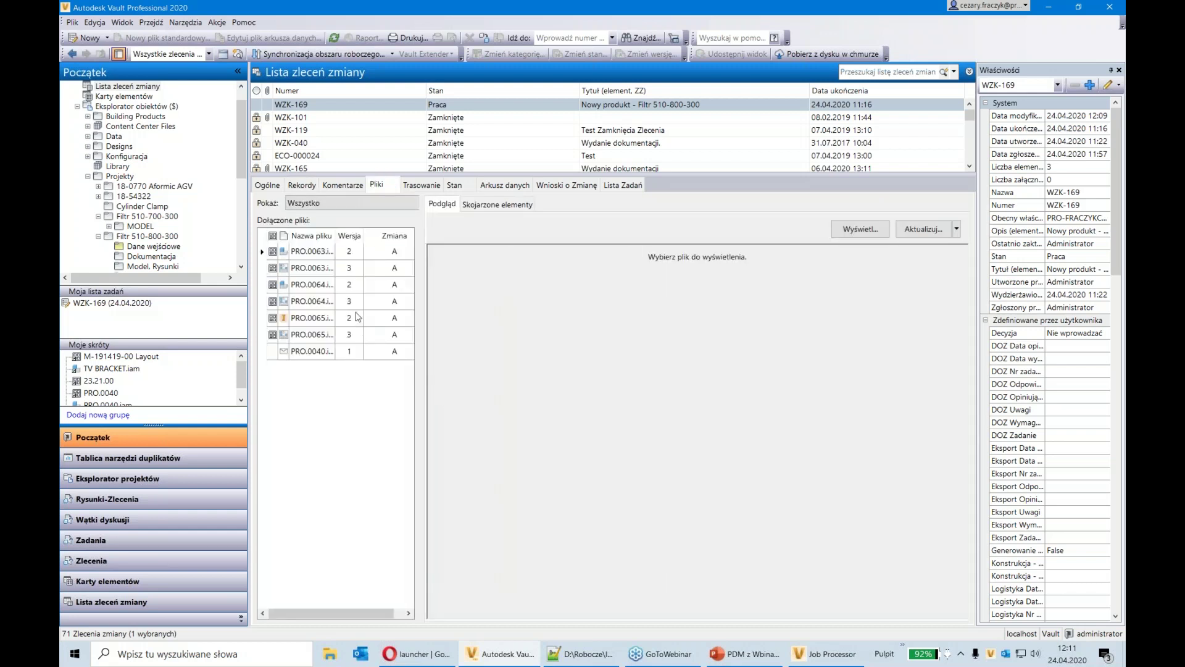
left_click(322, 335)
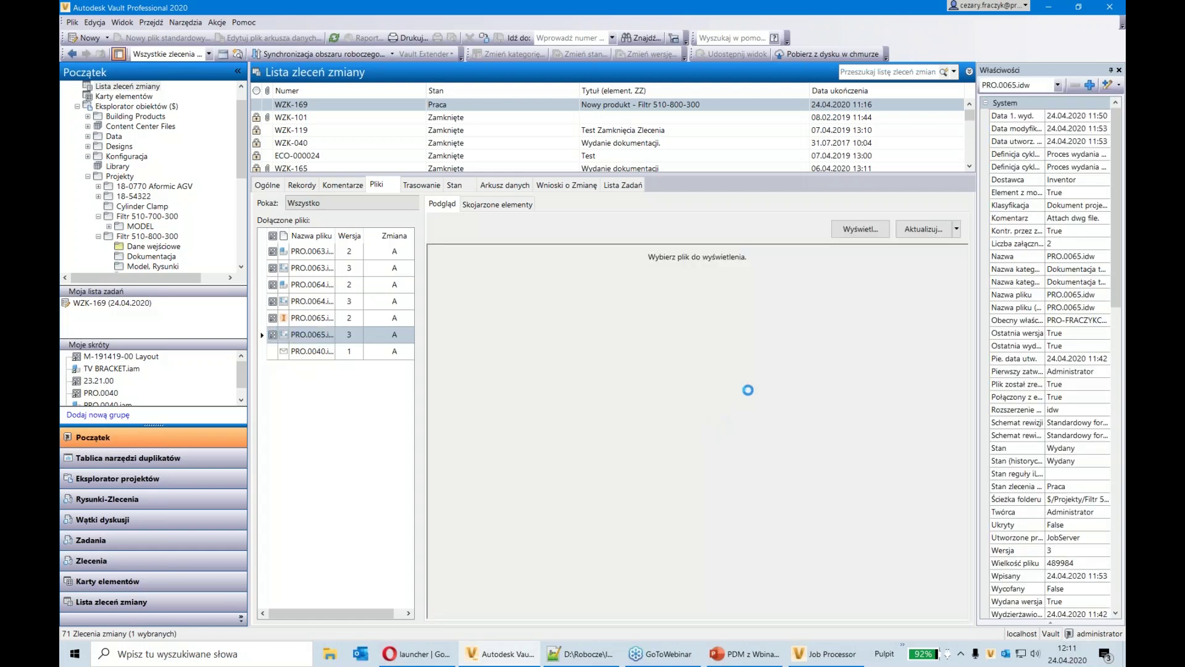
left_click(889, 229)
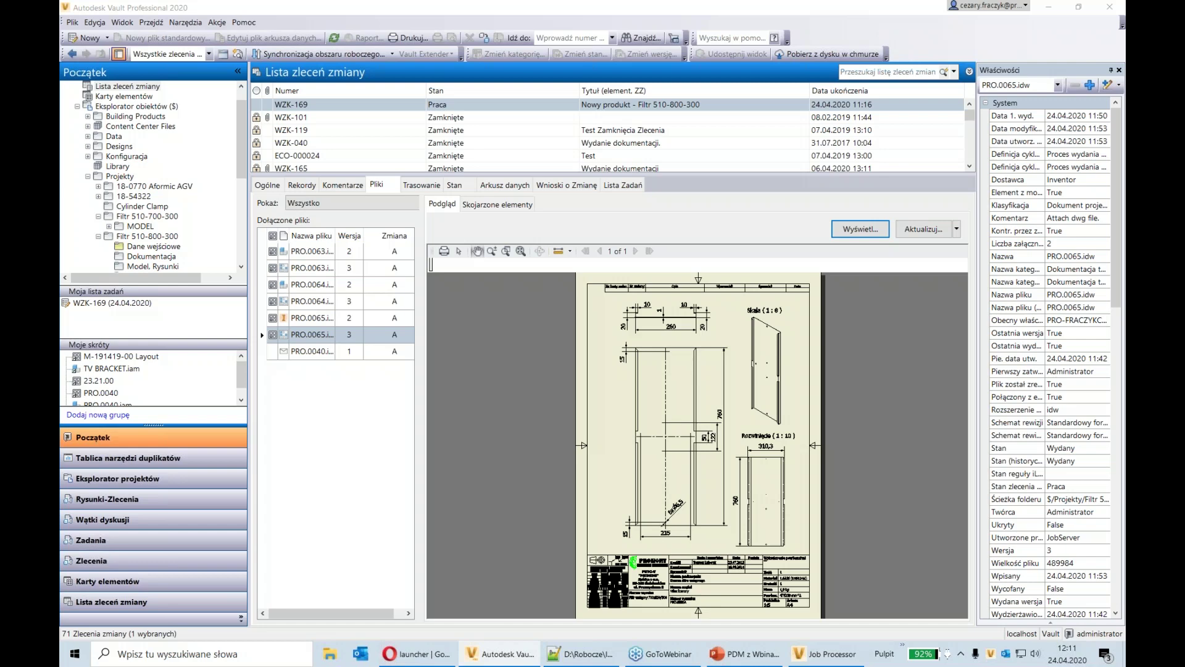
scroll(694, 439, "down", 1)
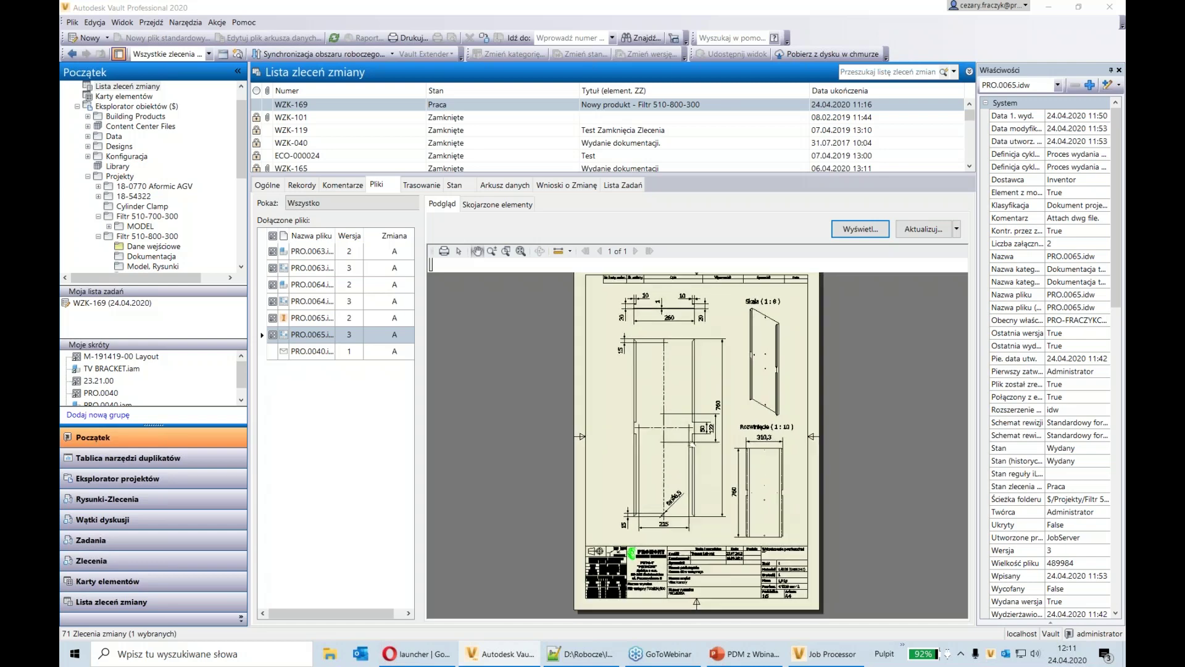
scroll(692, 443, "up", 1)
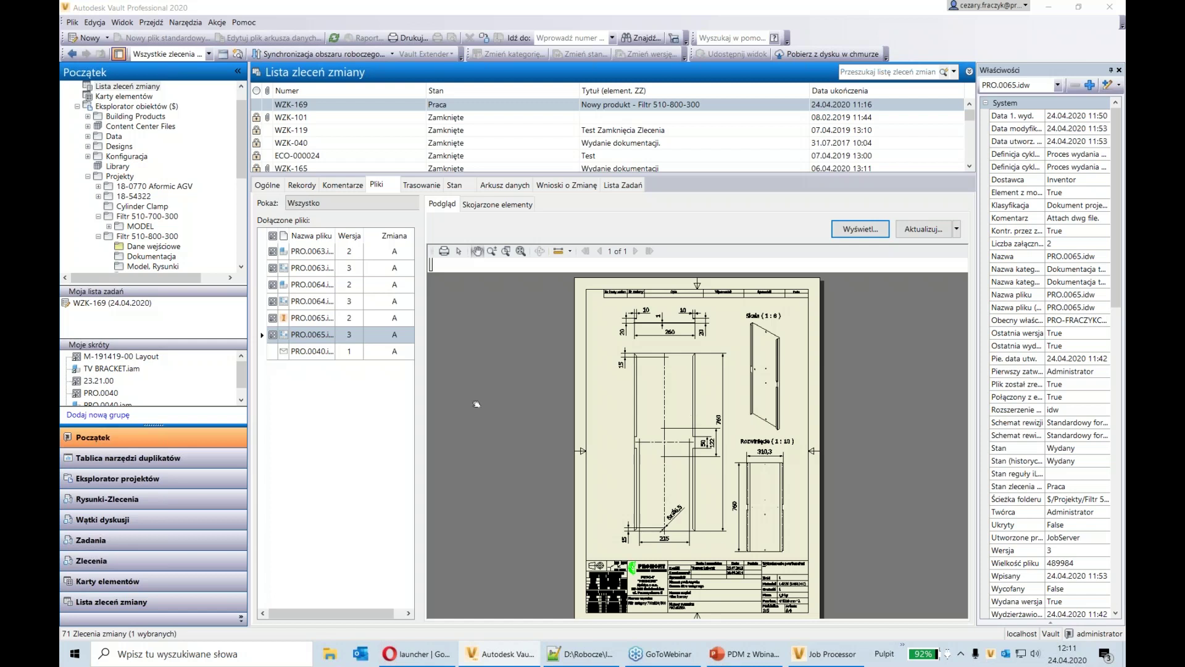
left_click(303, 305)
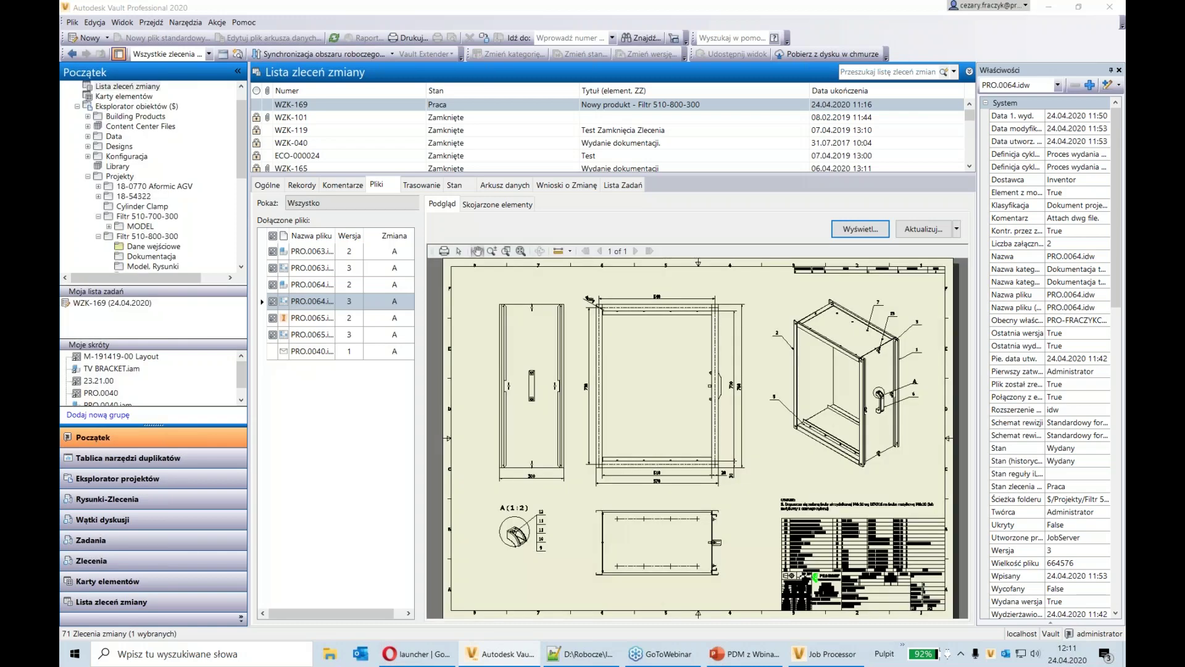
left_click(321, 269)
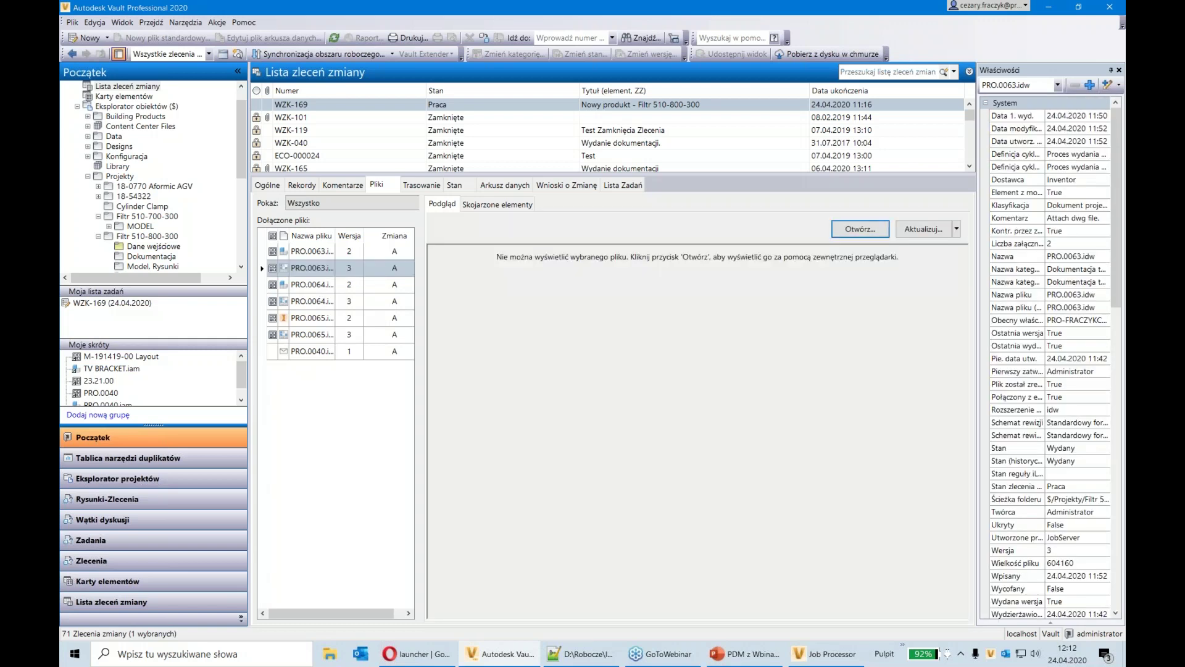
left_click(920, 229)
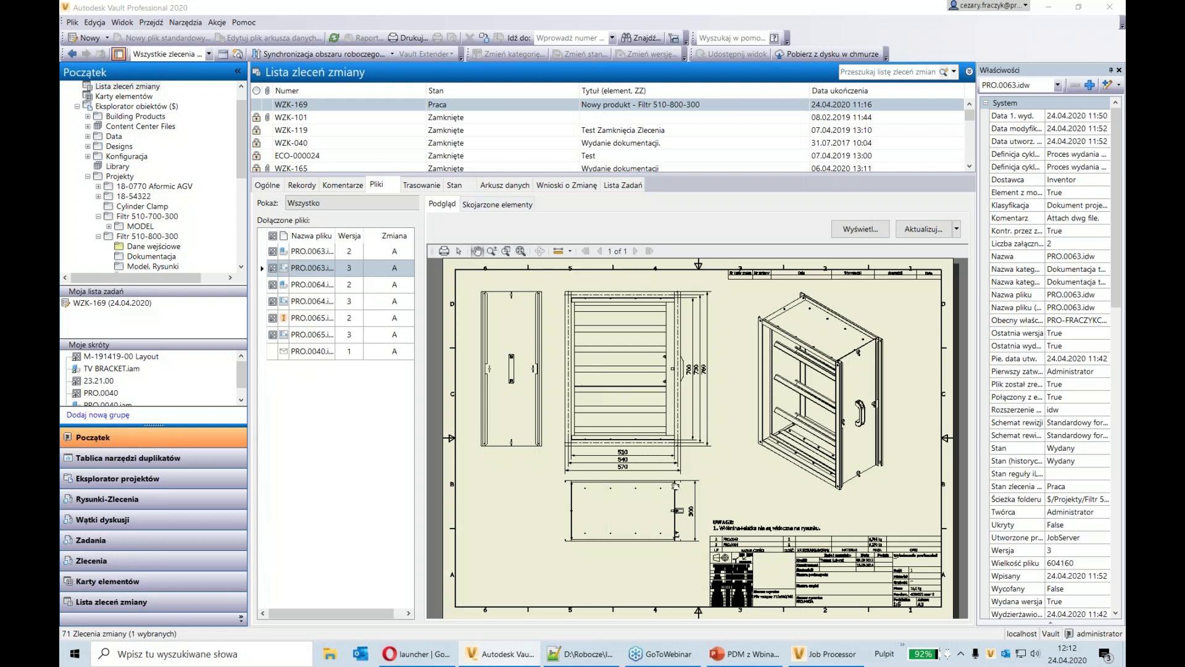
left_click(381, 111)
Open WZK-169's Pliki tab and load the PRO.0063 version 3 drawing in the full viewer
right_click(381, 110)
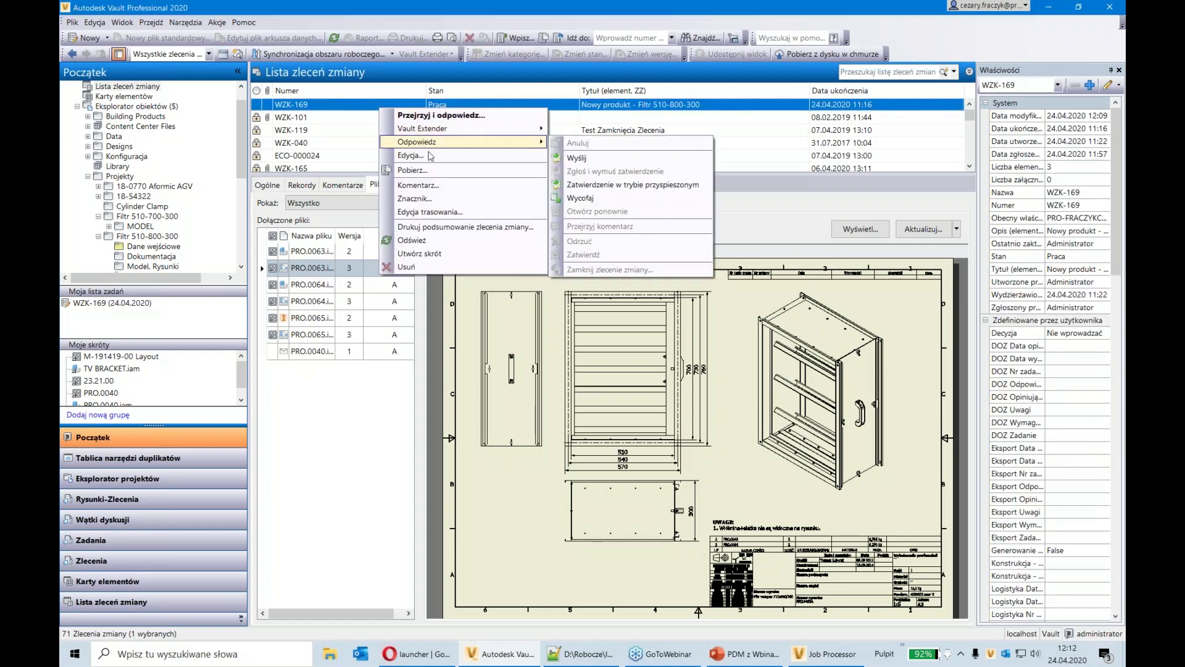
key("Escape")
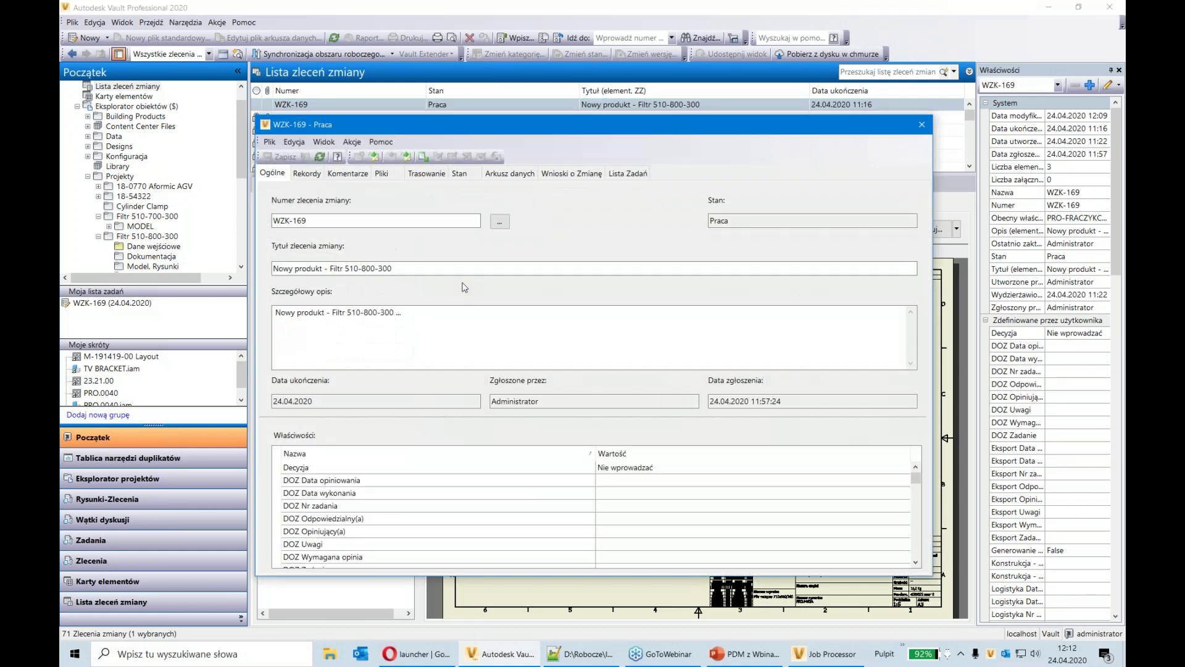
left_click(390, 176)
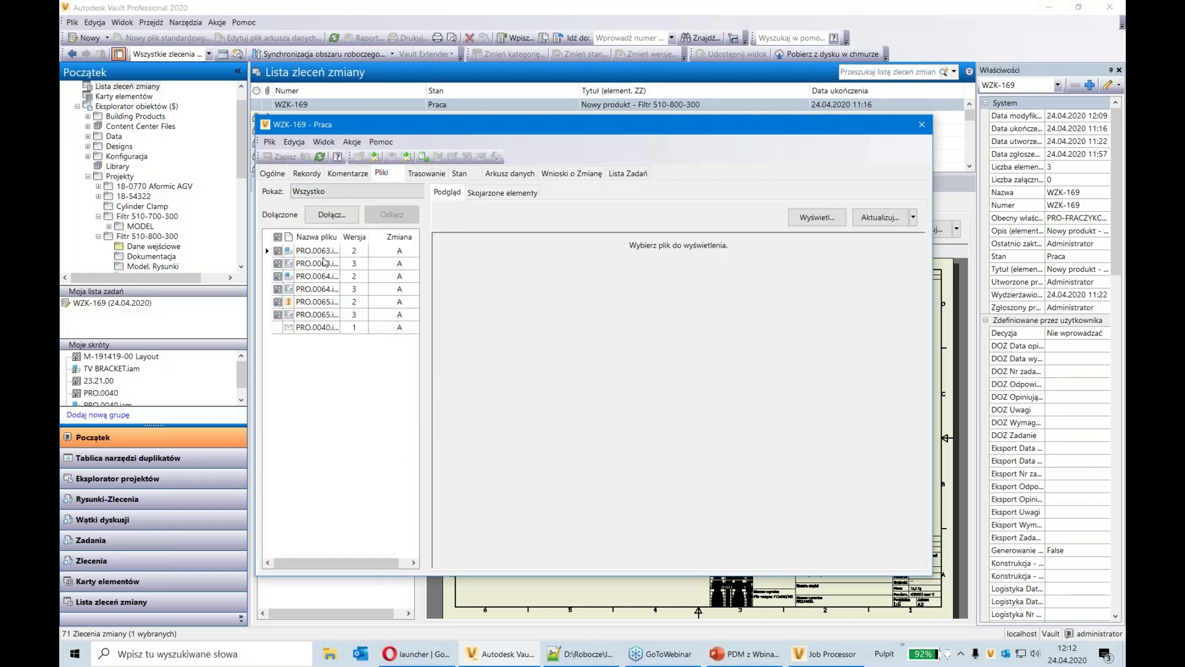
left_click(323, 262)
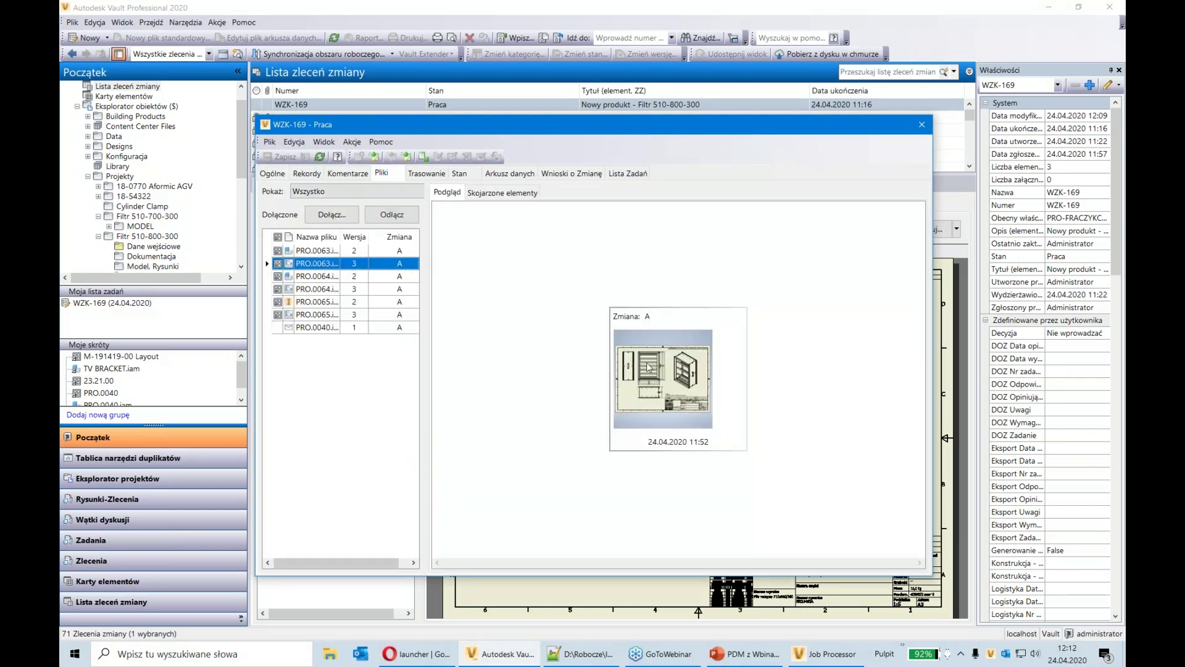
double_click(648, 368)
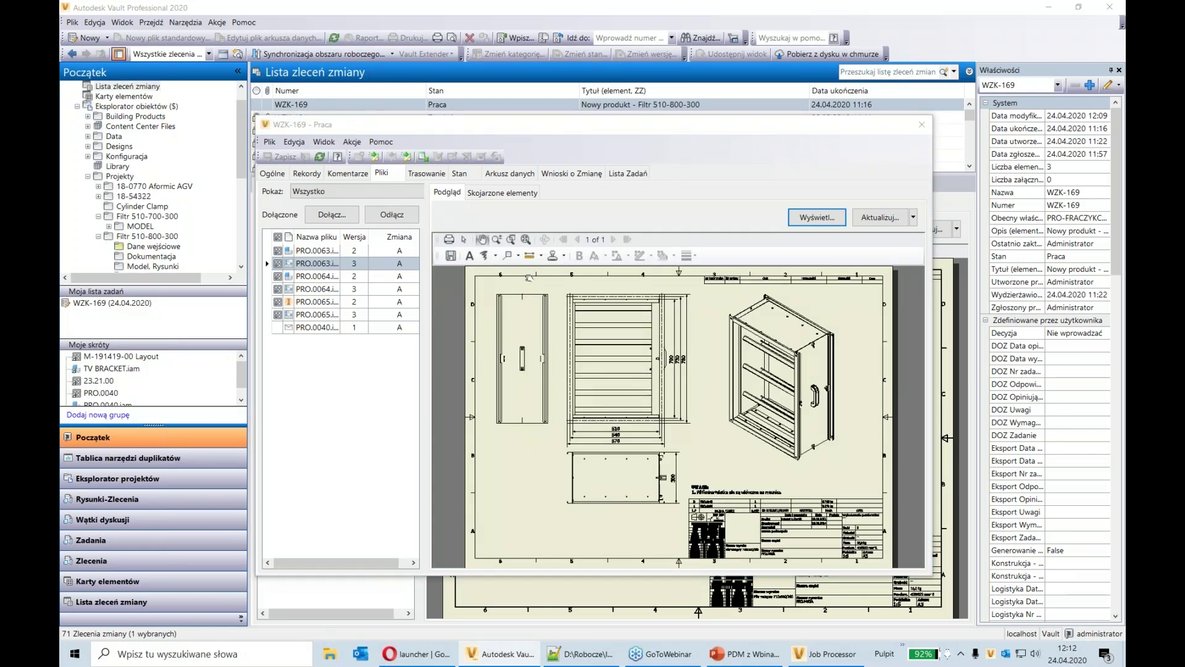
Circle the 510/540/570 dimensions on the PRO.0063 drawing with a red freehand loop
left_click(485, 256)
mouse_move(615, 389)
left_mouse_down()
mouse_move(607, 434)
mouse_move(719, 442)
mouse_move(631, 384)
left_mouse_up()
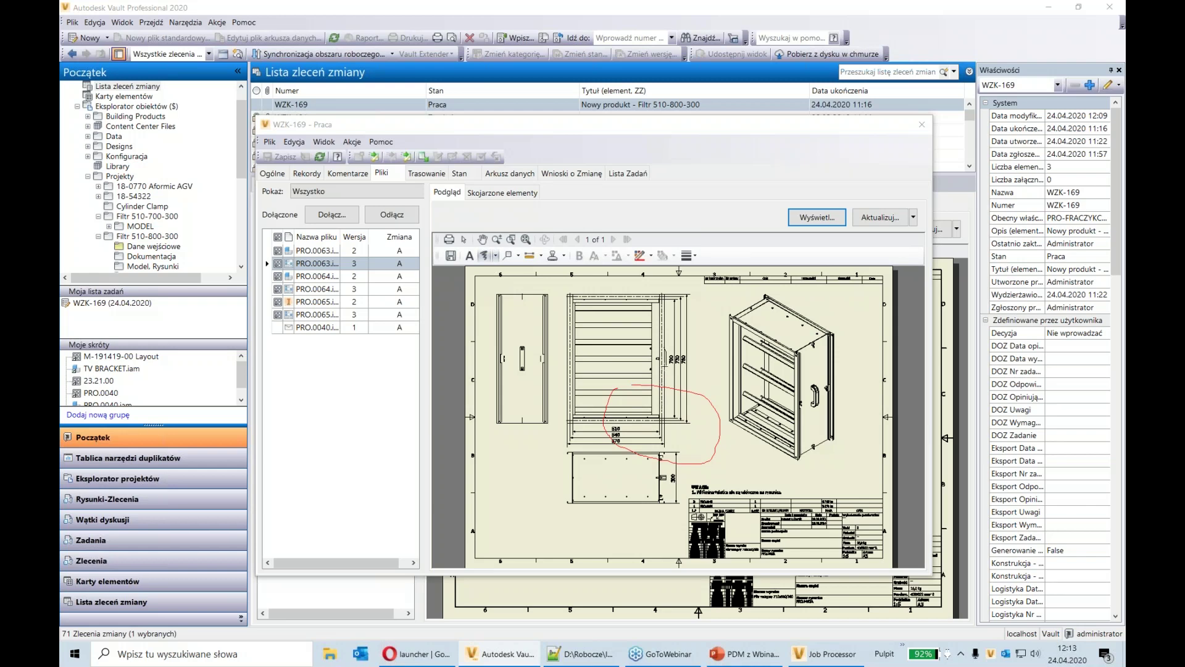
scroll(648, 436, "up", 3)
scroll(648, 435, "down", 2)
scroll(617, 494, "up", 2)
scroll(608, 545, "up", 2)
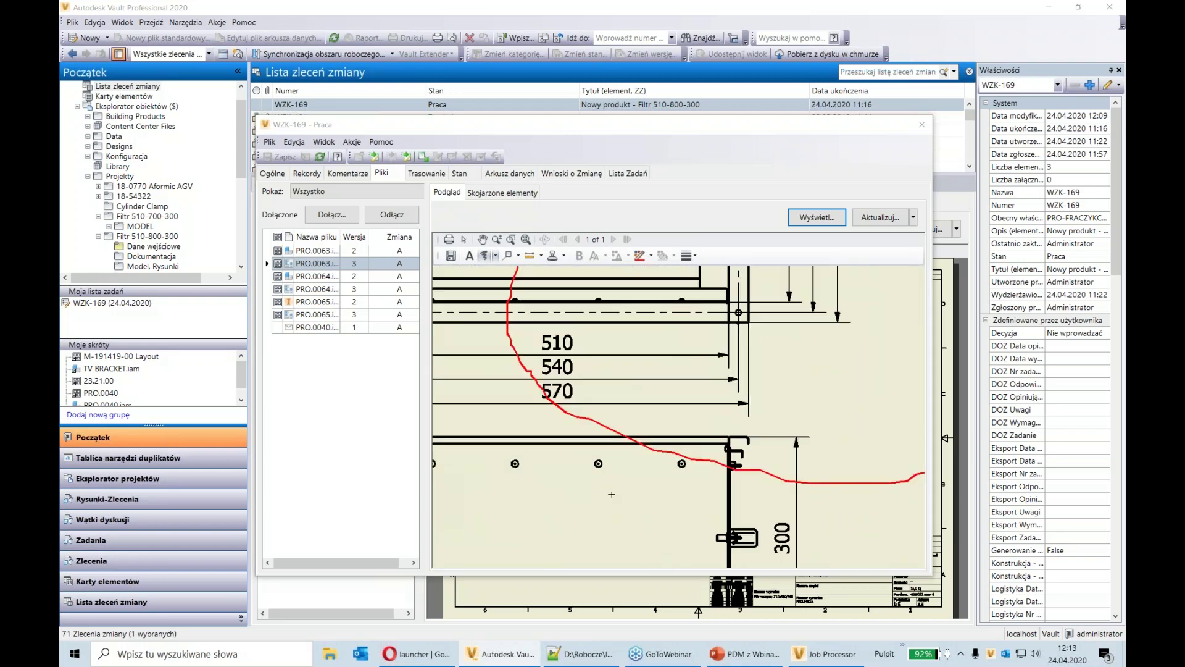
scroll(613, 487, "down", 2)
scroll(691, 537, "down", 2)
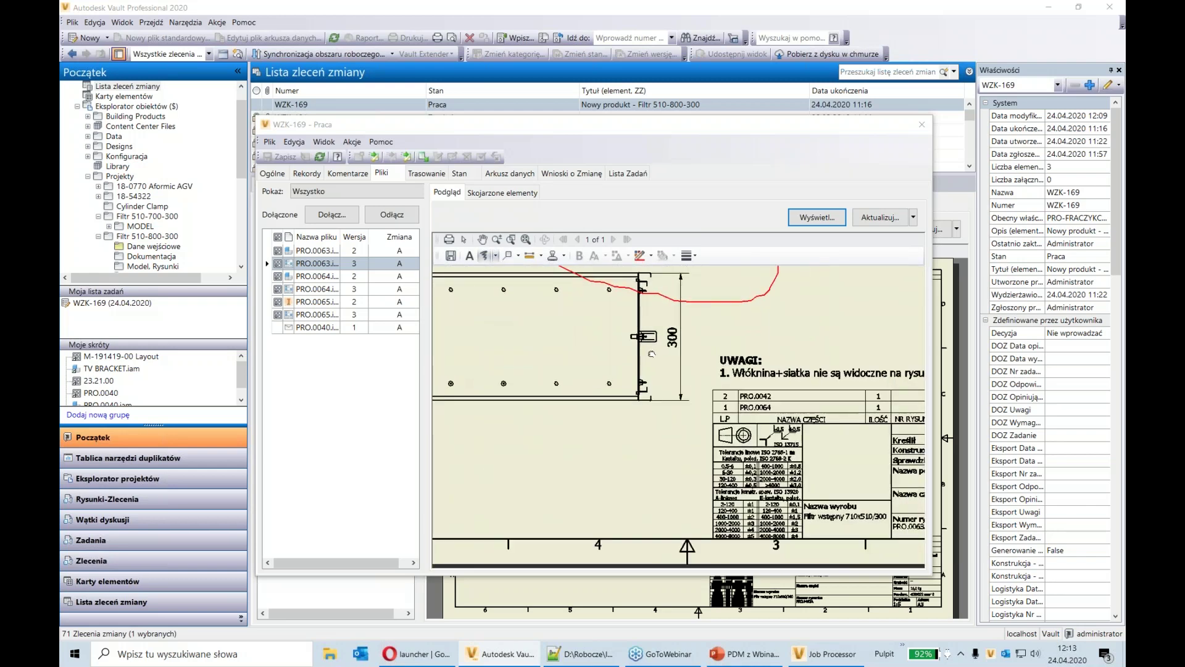
scroll(693, 488, "up", 2)
scroll(694, 487, "up", 3)
scroll(694, 487, "down", 1)
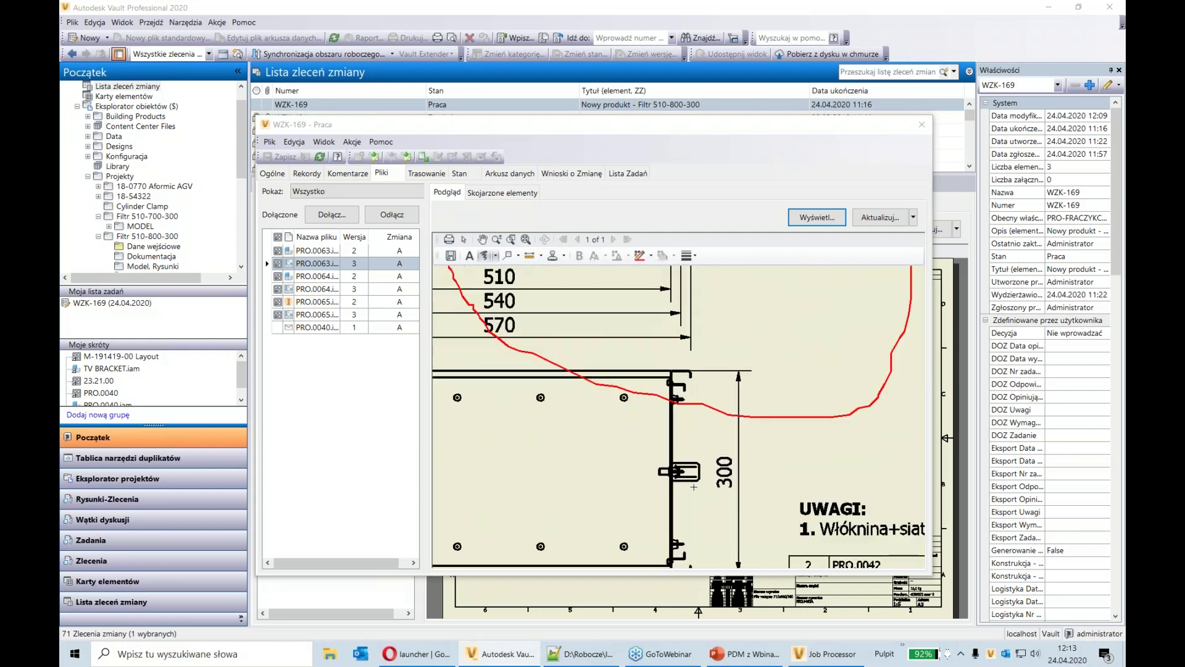
Draw a rectangle-callout revision cloud beside the dimensions and give its callout the text ???
left_click(518, 256)
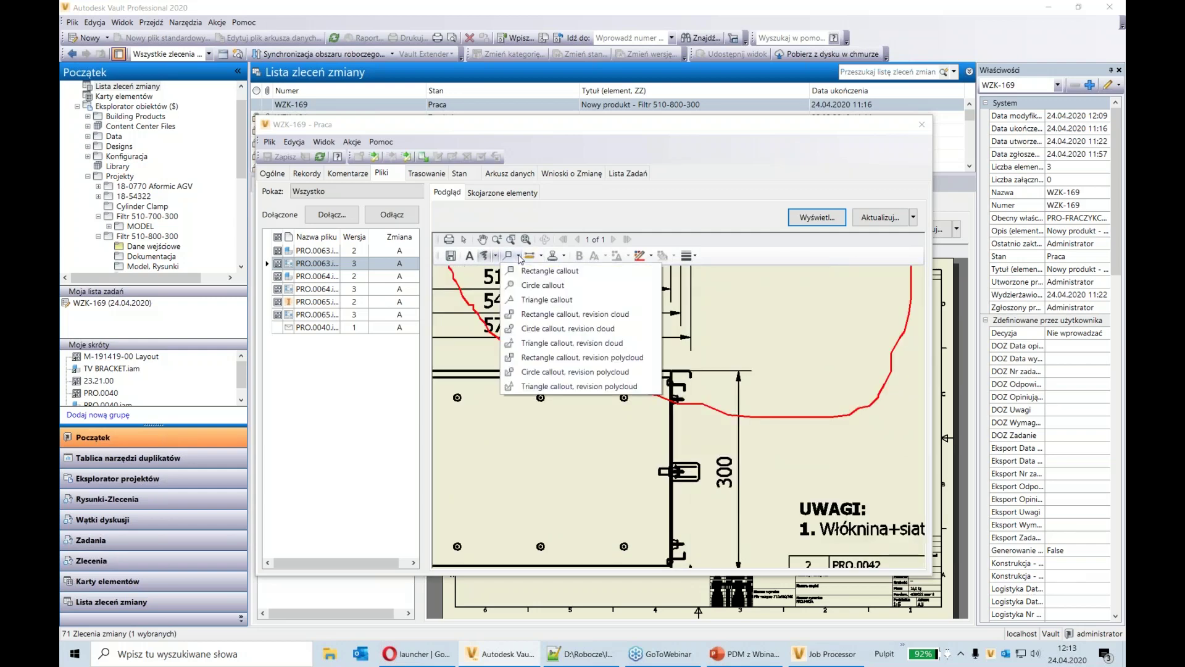
left_click(547, 316)
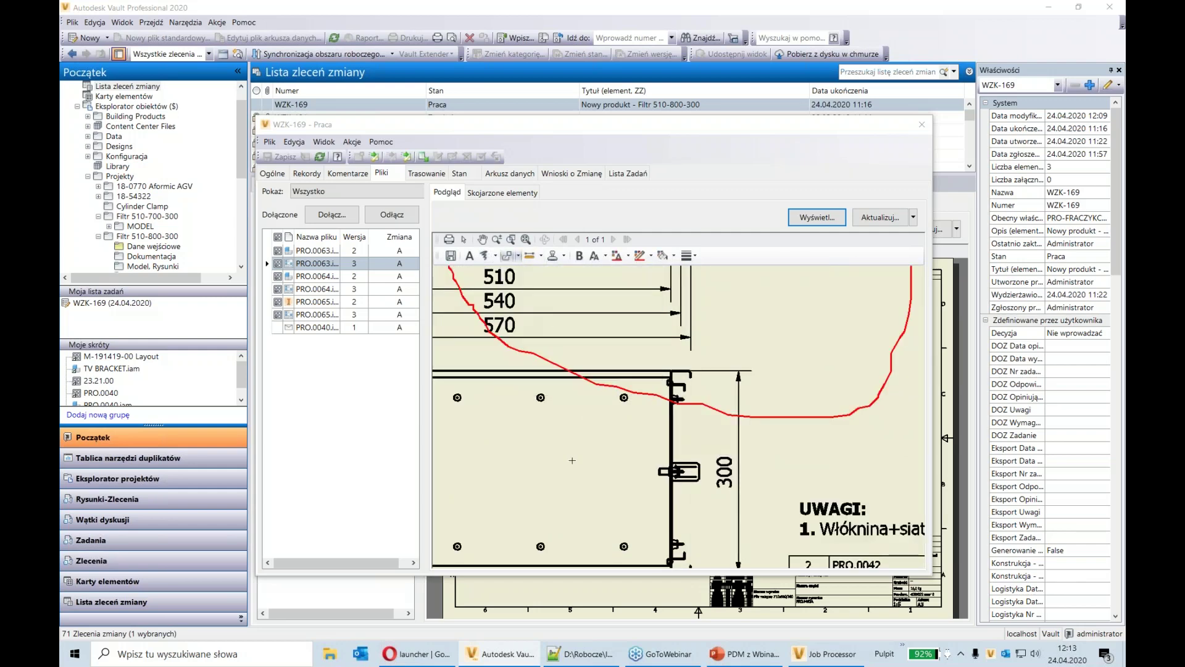
left_click_drag(573, 460, 772, 287)
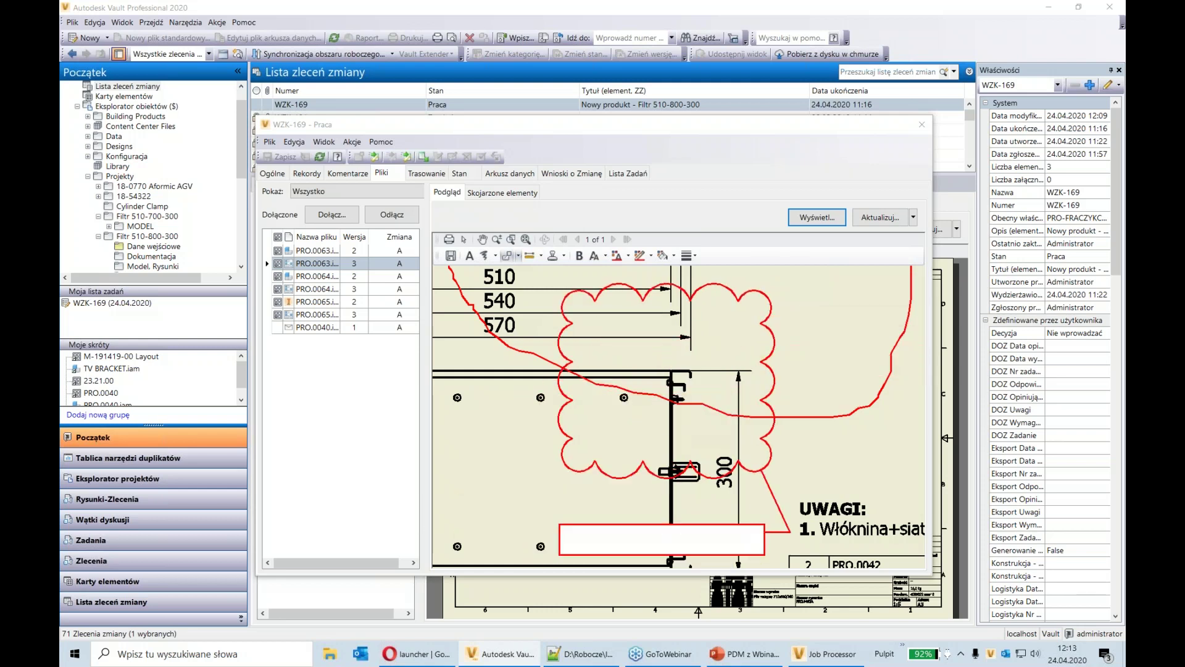
left_click(664, 529)
type("???")
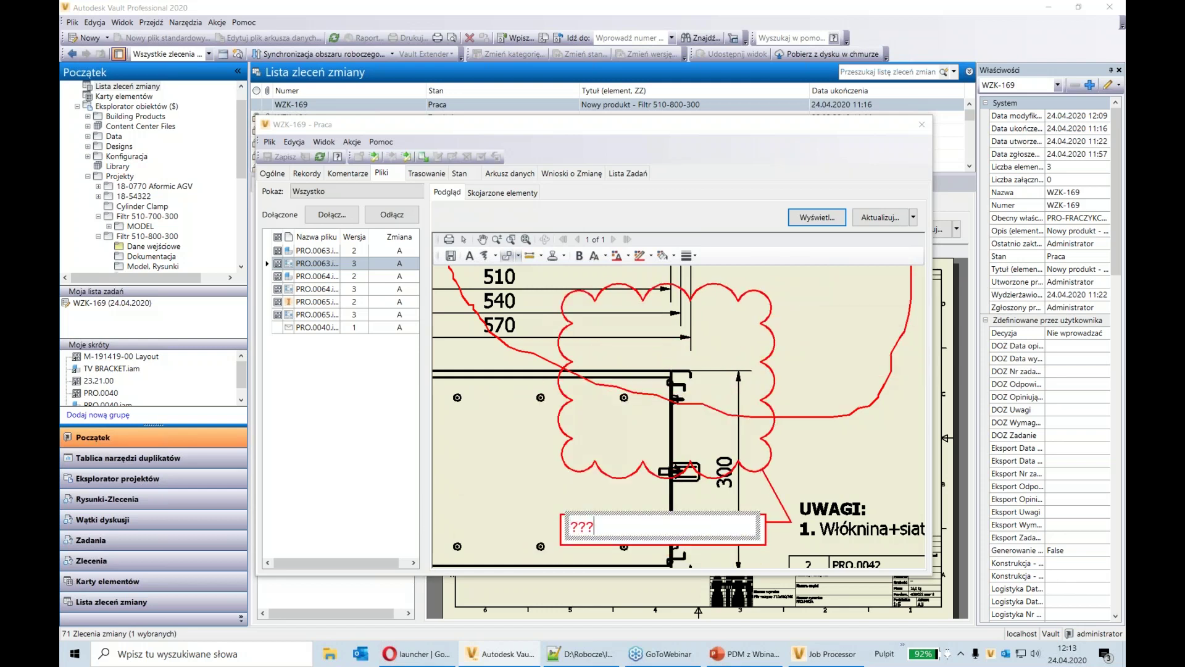
left_click(514, 445)
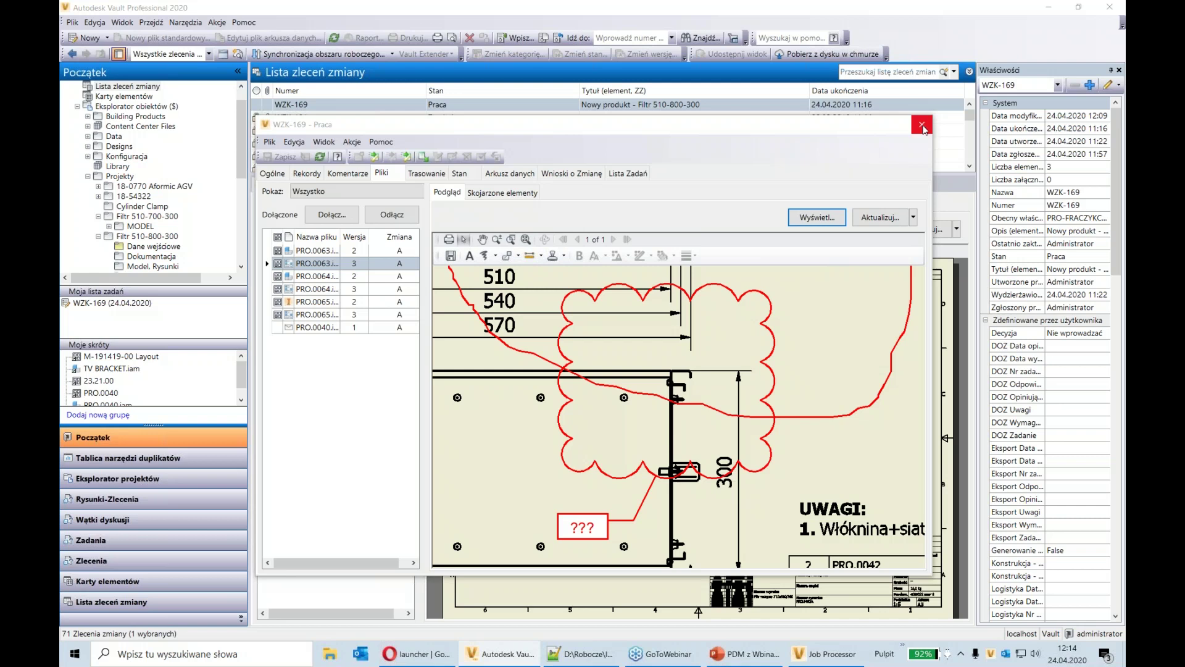
left_click(311, 290)
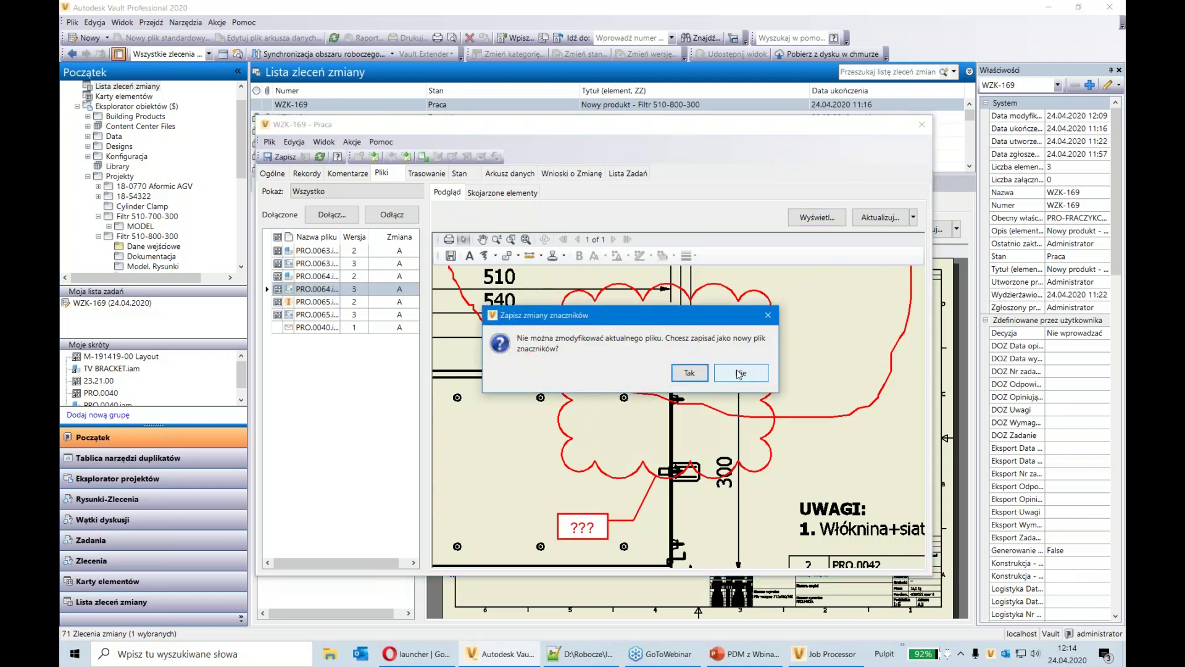
Decline saving the markups, then inspect the records linked to WZK-169 in Rekordy
left_click(740, 374)
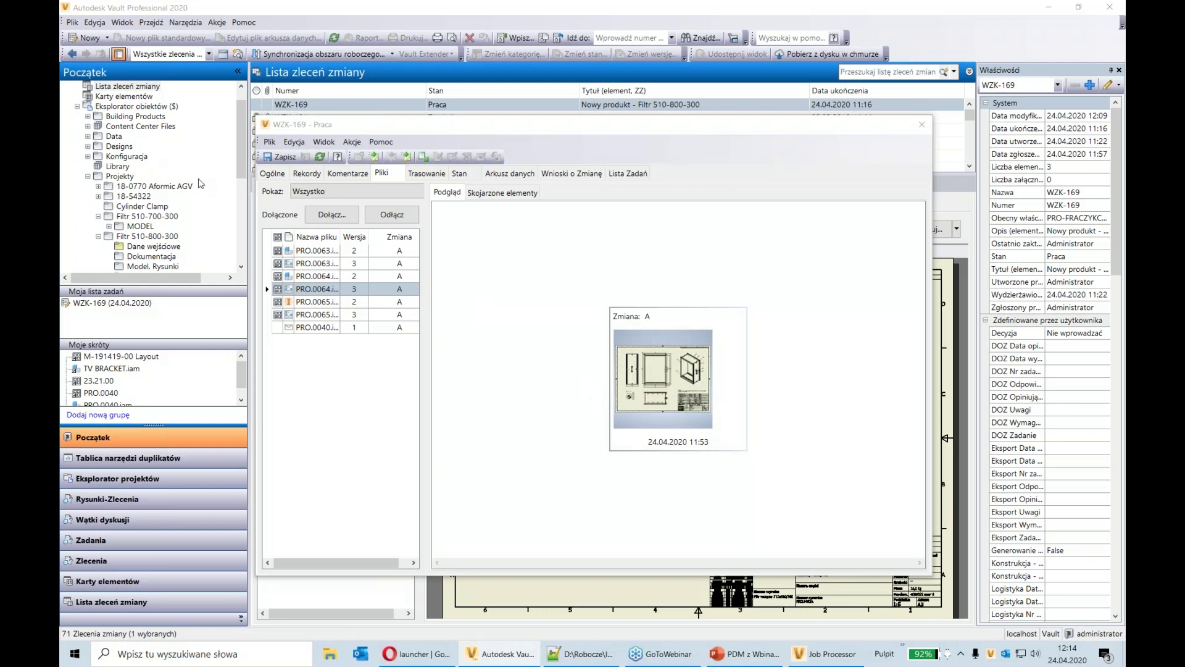
left_click(305, 175)
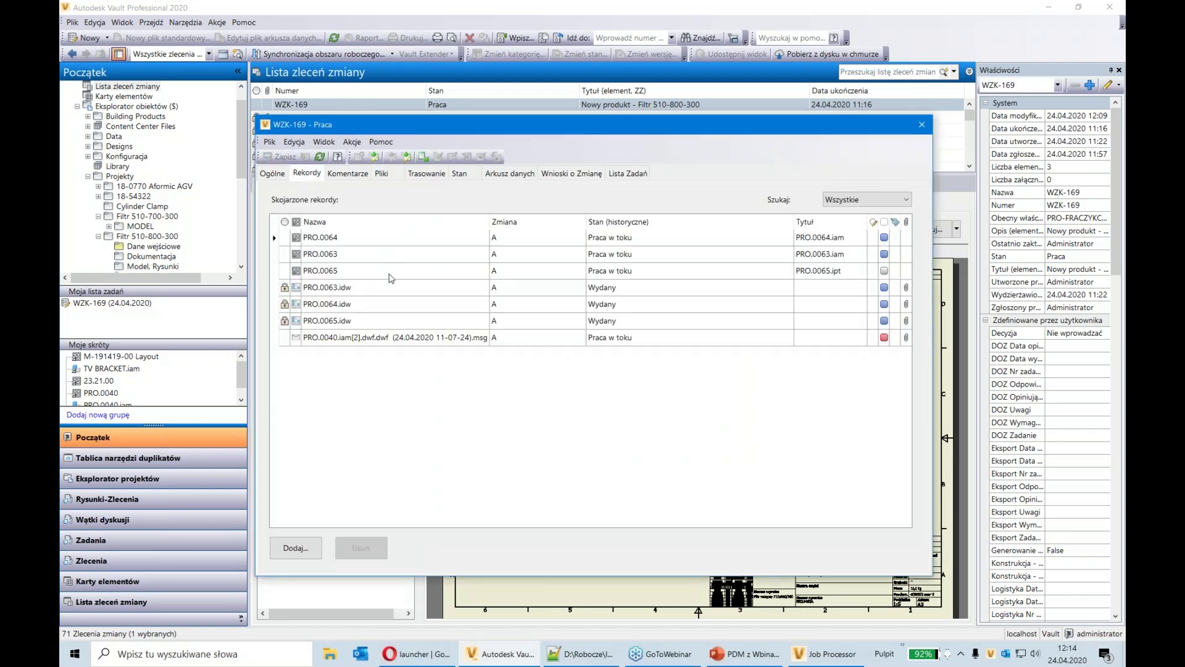
right_click(367, 304)
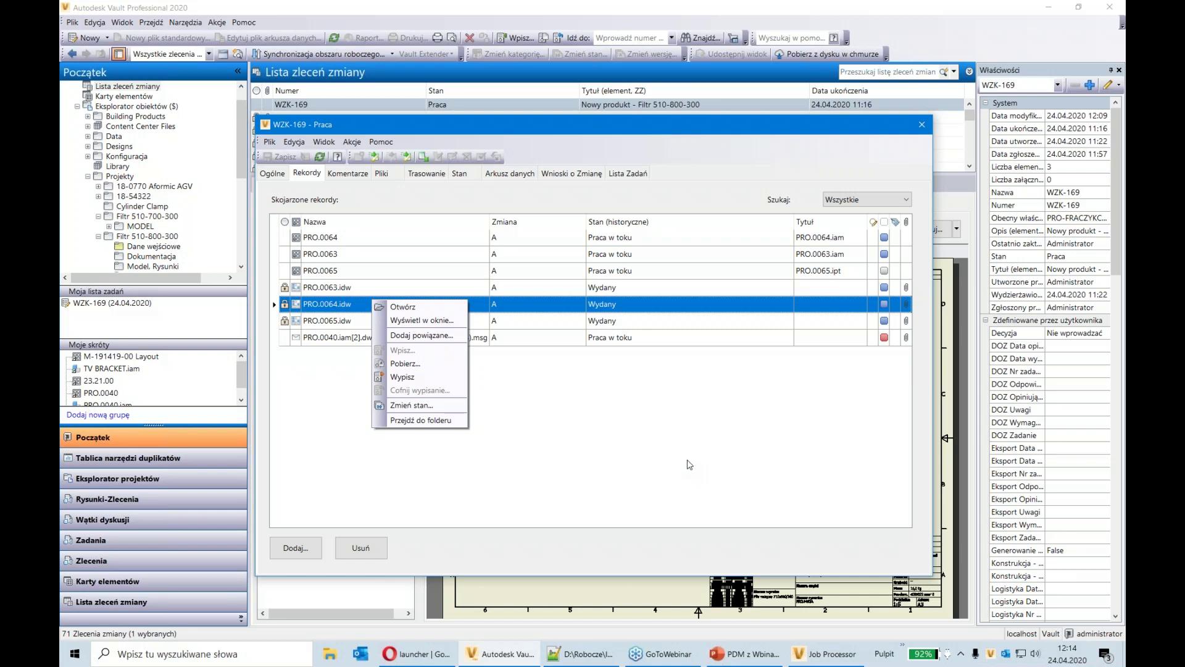
left_click(690, 464)
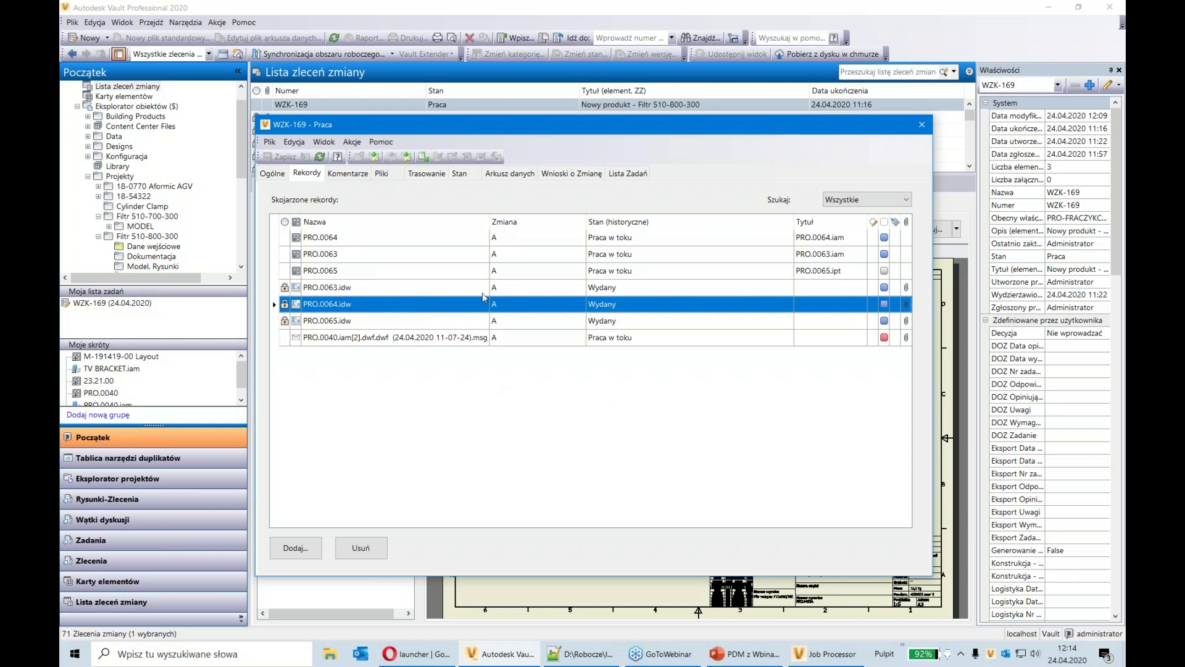
Reopen the version 3 PRO.0063 drawing from Pliki, then close the WZK-169 window
left_click(394, 173)
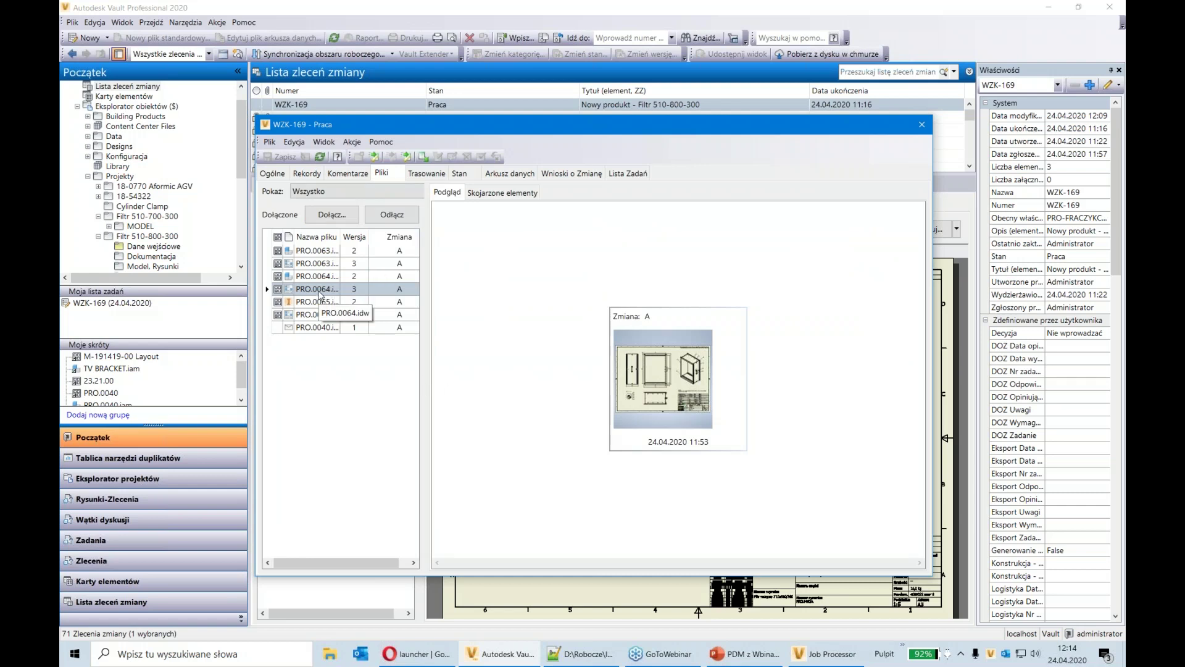
left_click(318, 263)
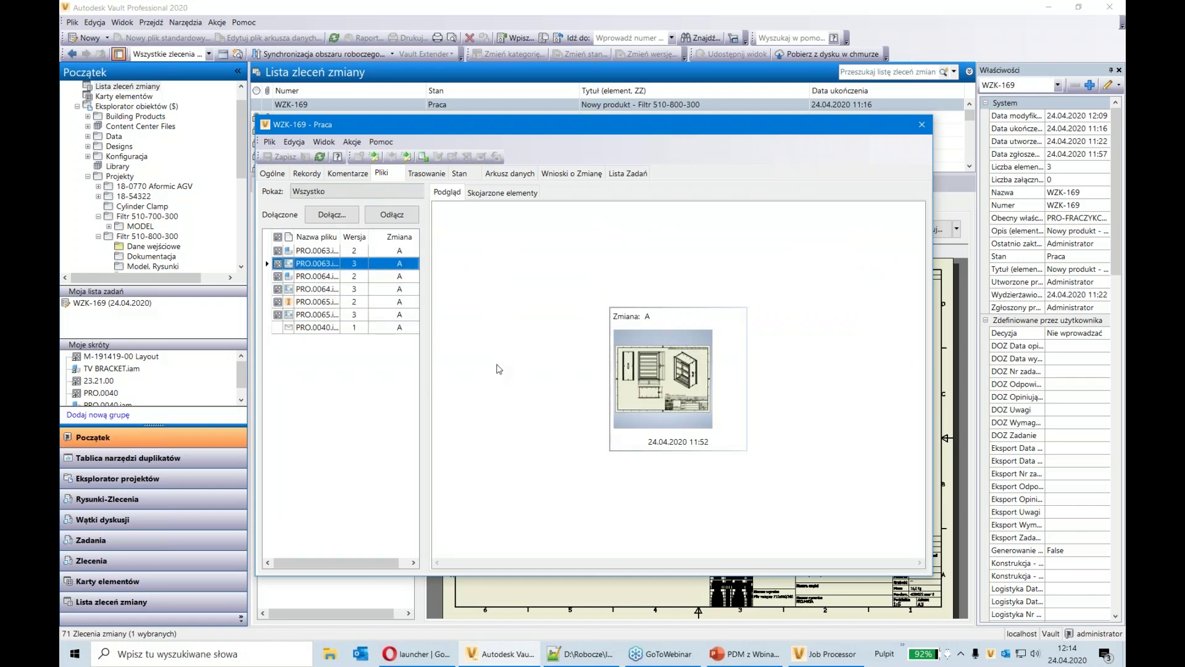
double_click(622, 378)
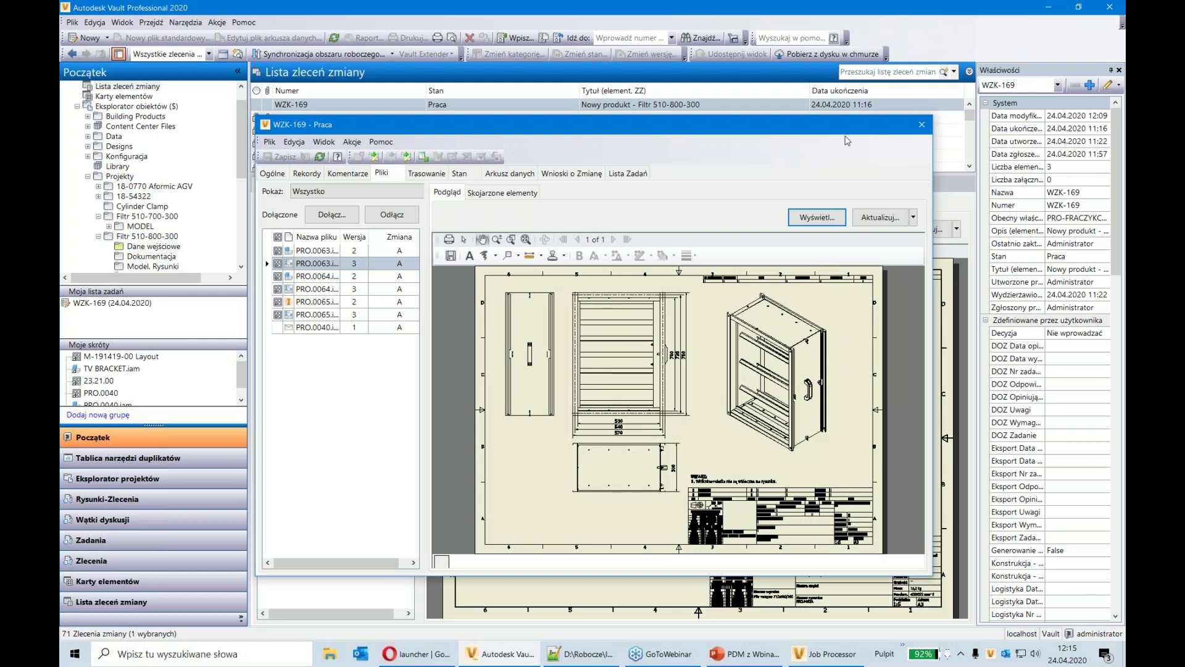
left_click(924, 128)
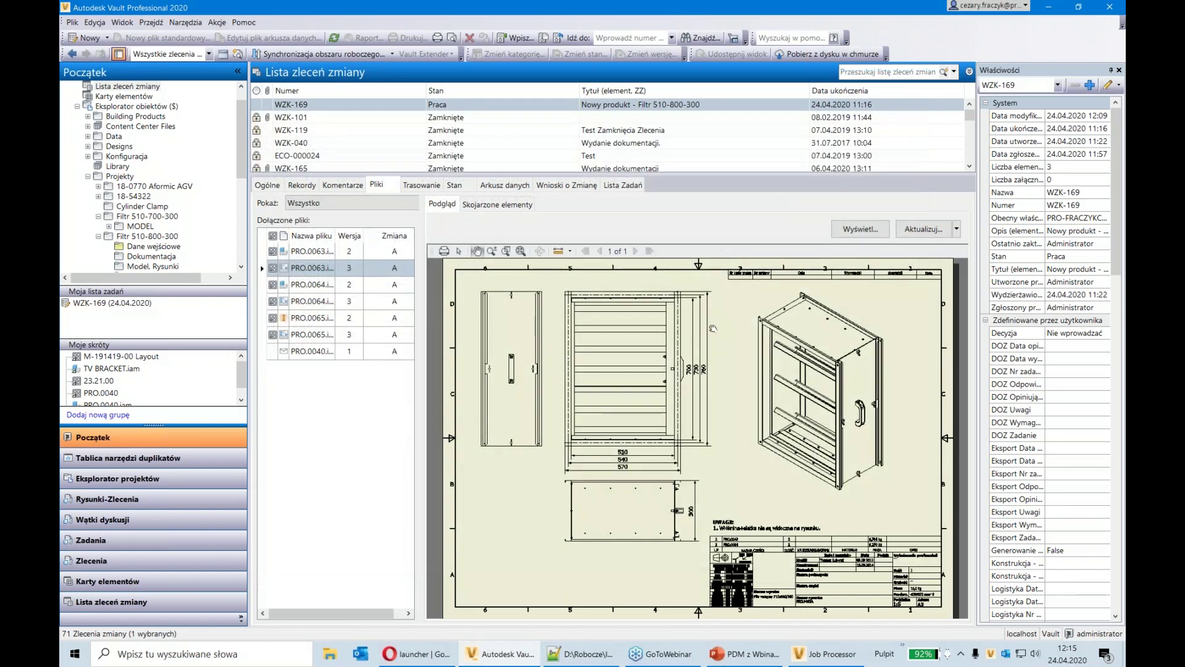
Display WZK-169's Stan diagram with Praca as current state and list its Vault Extender actions
right_click(530, 109)
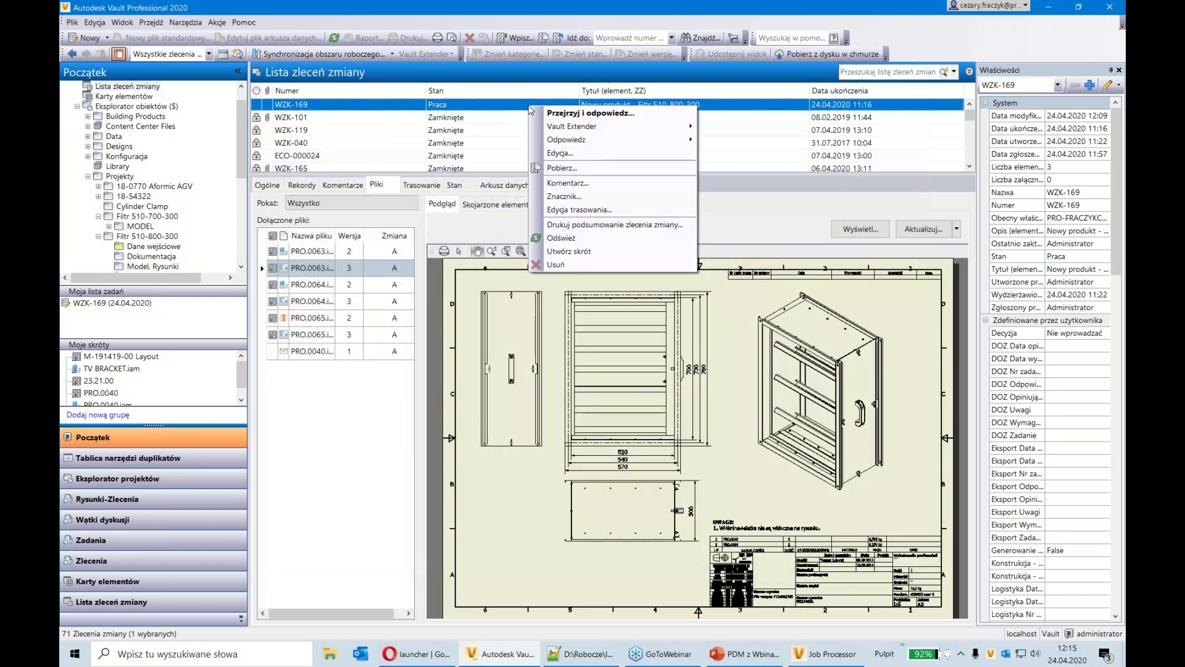
mouse_move(544, 139)
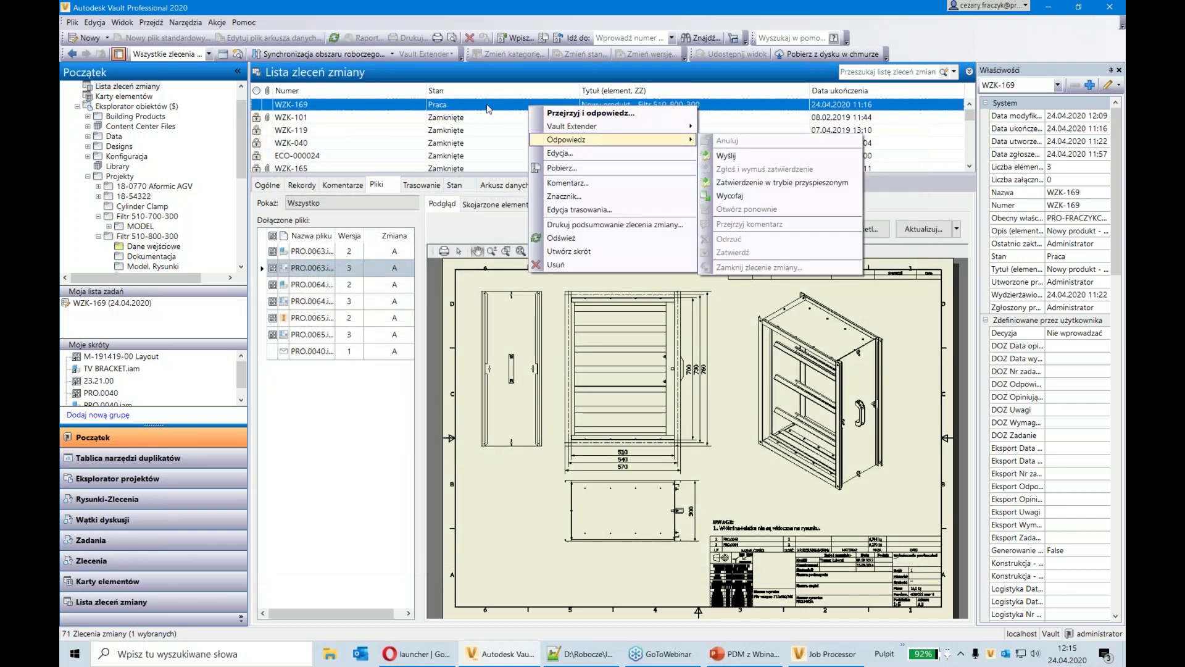
left_click(488, 109)
left_click(454, 185)
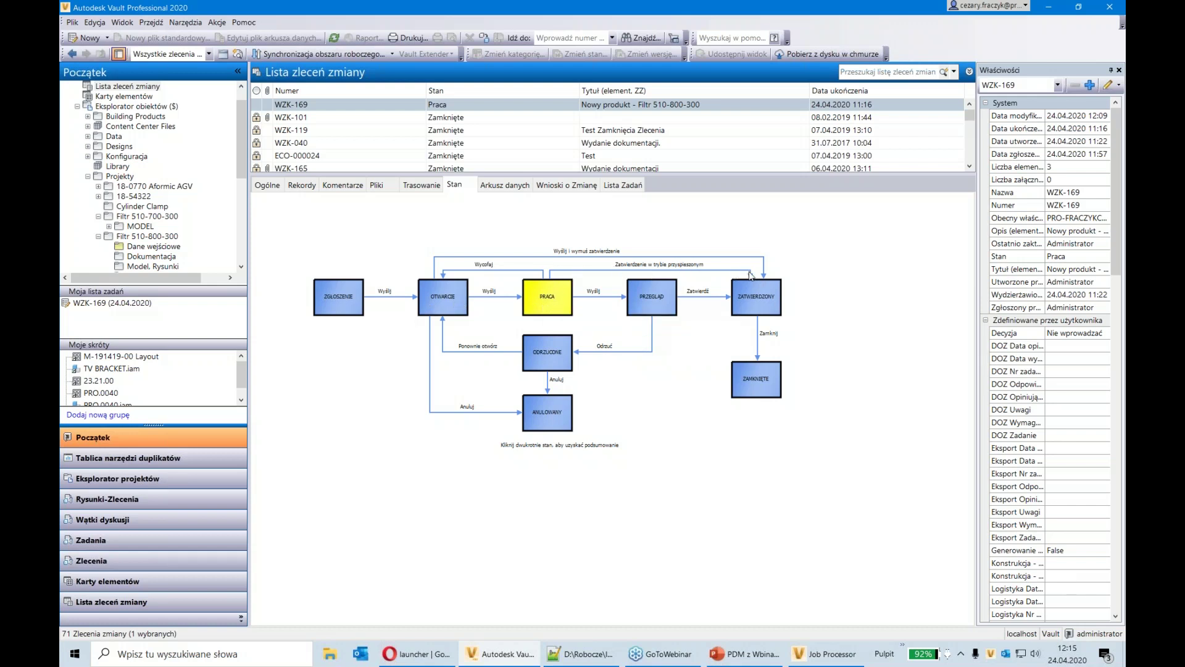
left_click(566, 109)
right_click(566, 111)
mouse_move(700, 148)
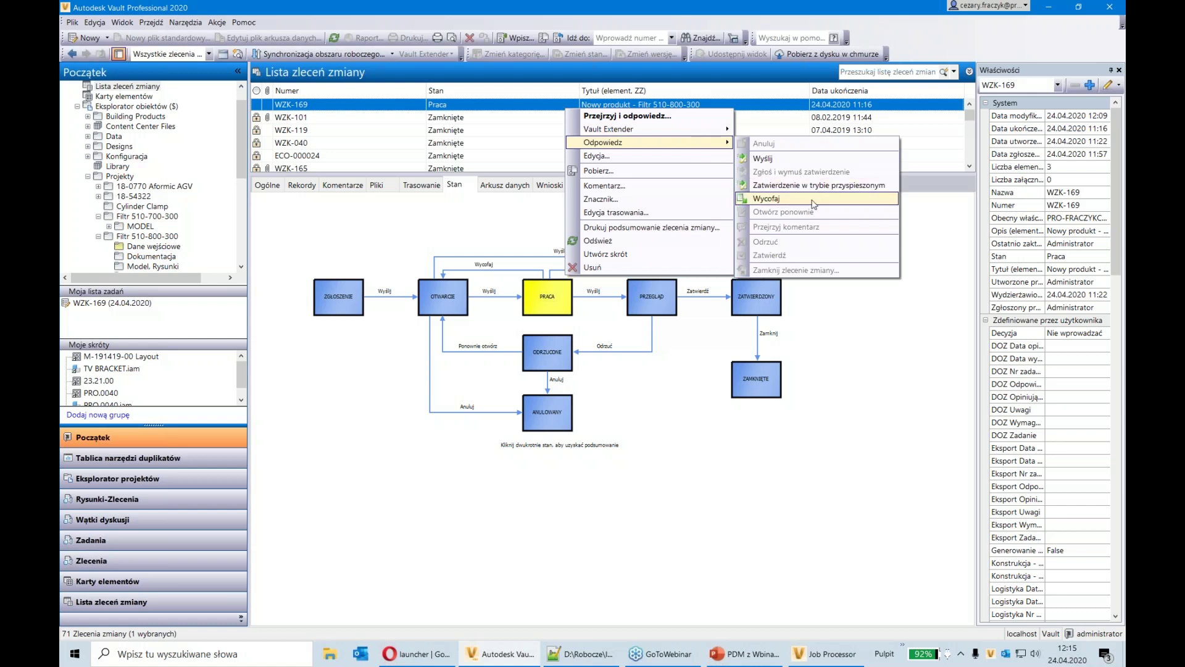
Try fast-track approving WZK-169 and dismiss the error about items still in Praca w toku
left_click(736, 588)
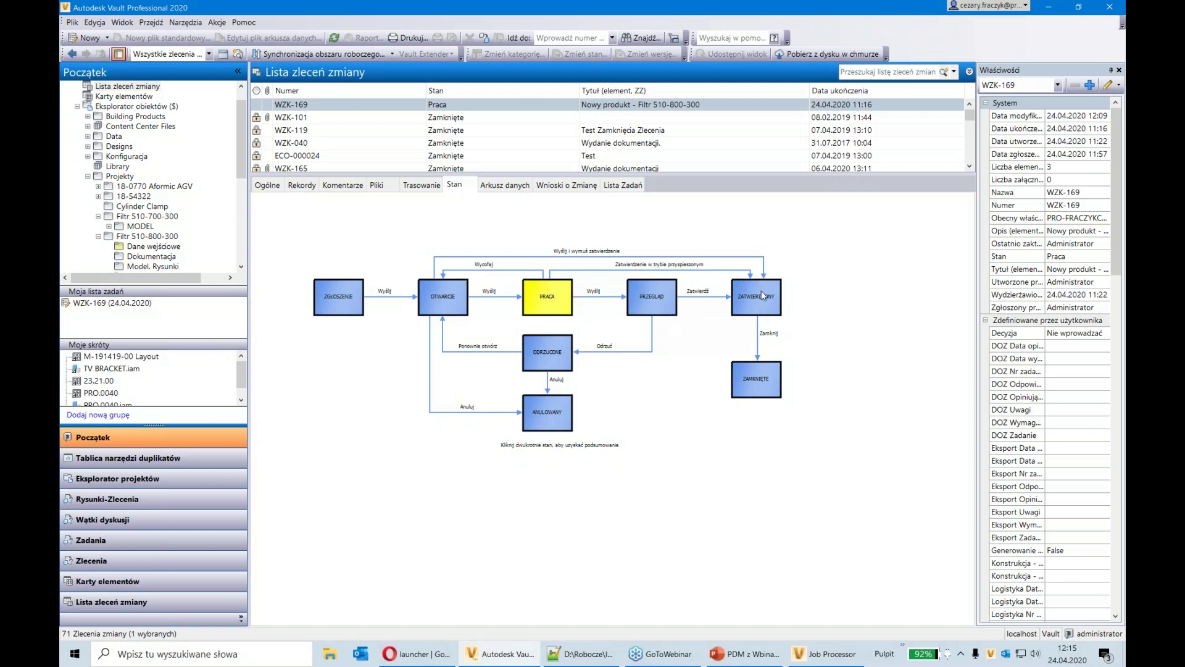
left_click(541, 109)
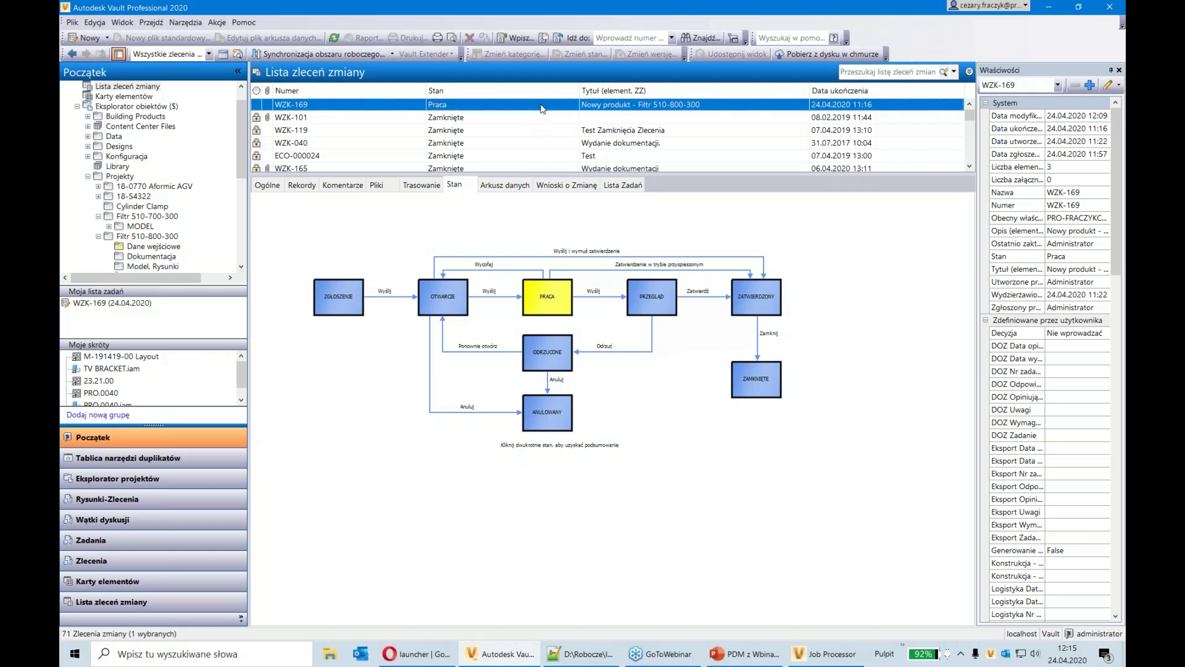
right_click(541, 109)
mouse_move(673, 141)
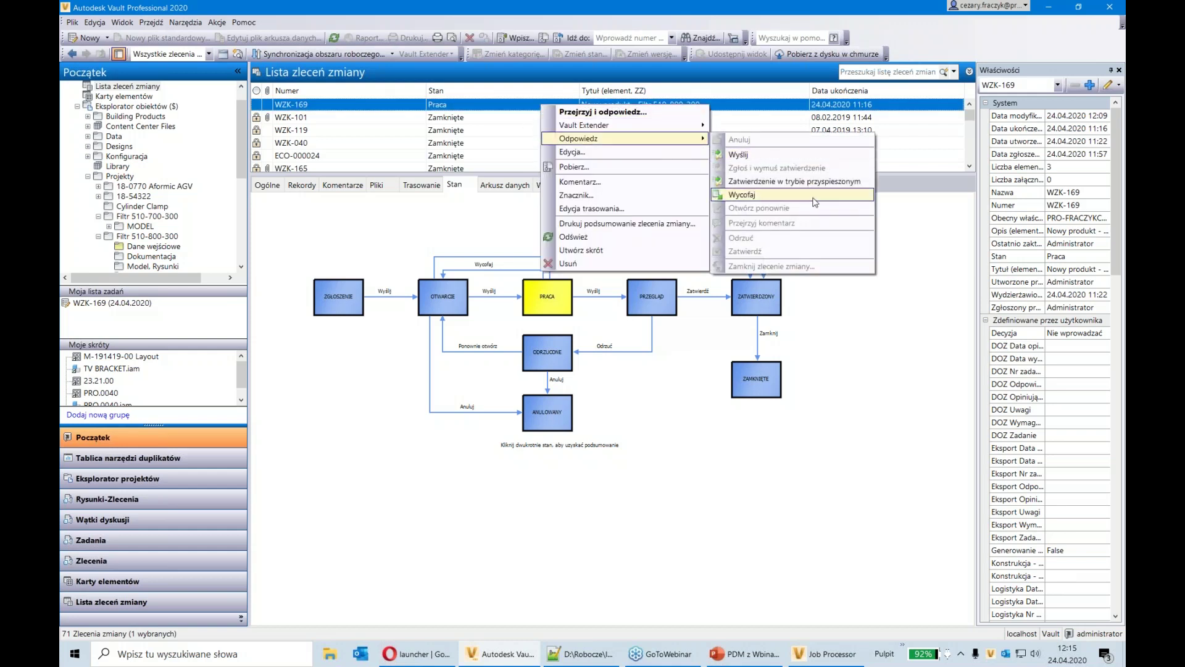
left_click(831, 186)
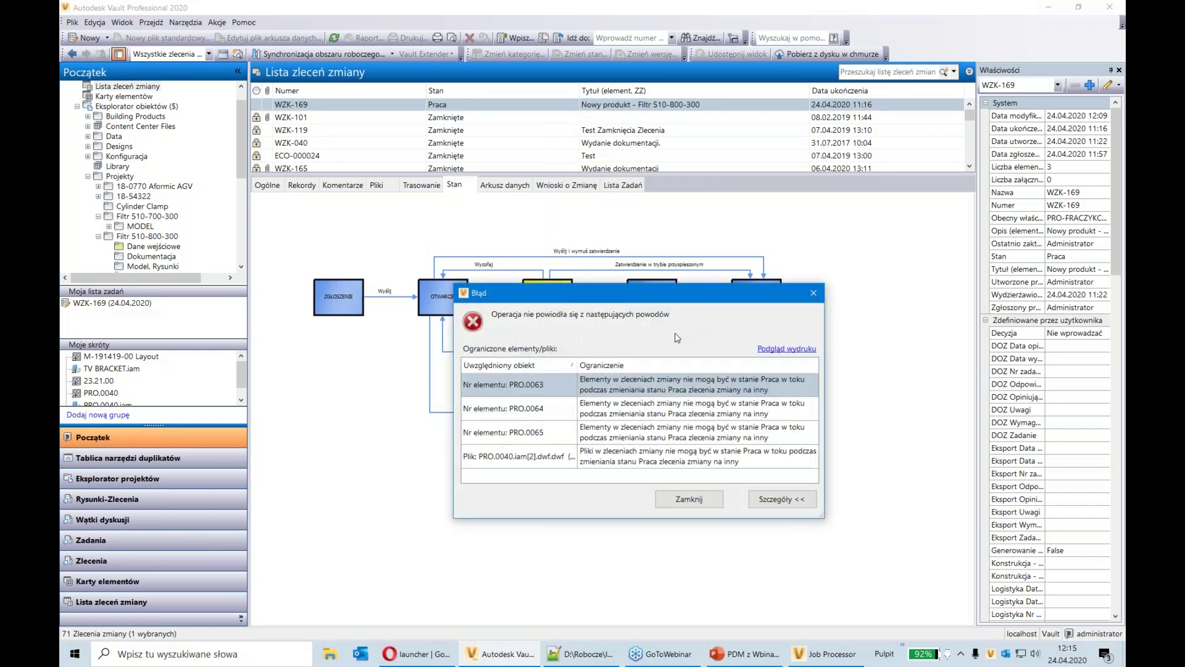
left_click(814, 292)
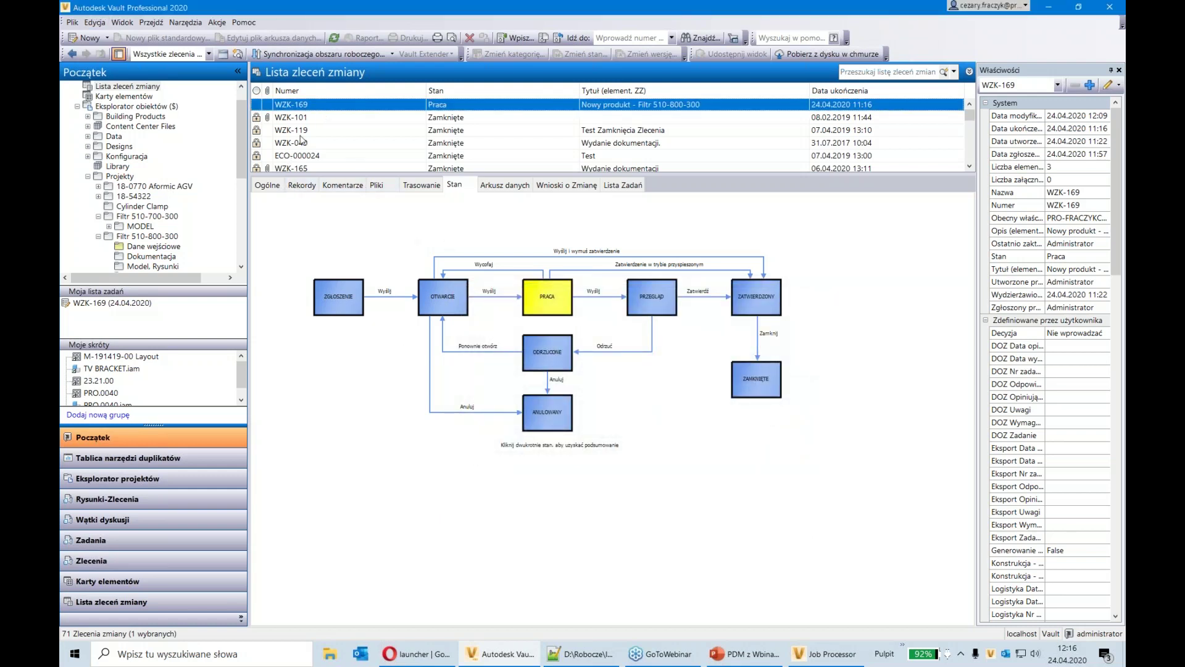
left_click_drag(291, 109, 190, 416)
Jump from WZK-169's records to item PRO.0064 and check its BOM and Gdzie używany list
left_click(301, 186)
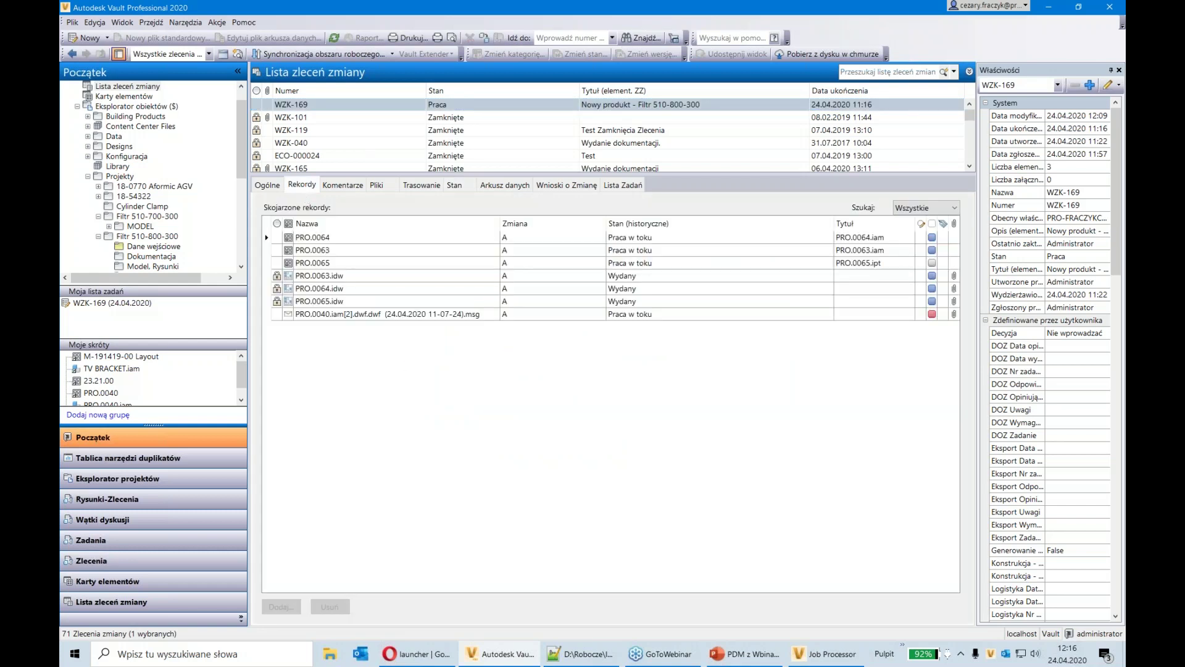
left_click(374, 237)
right_click(403, 224)
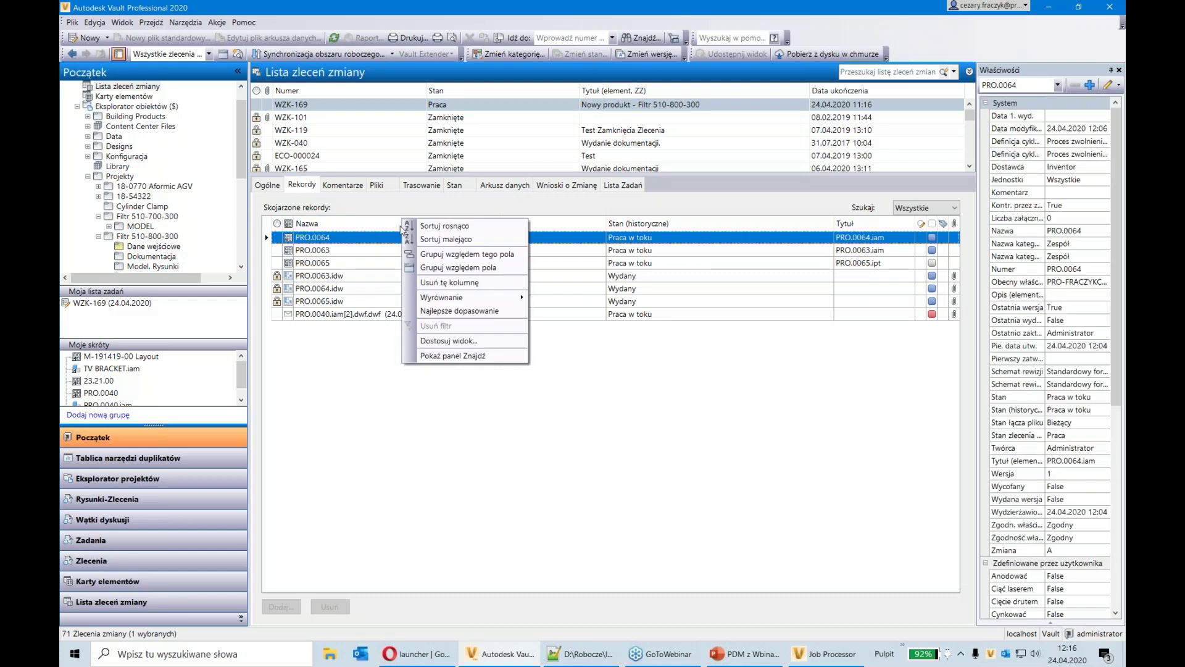
left_click(386, 479)
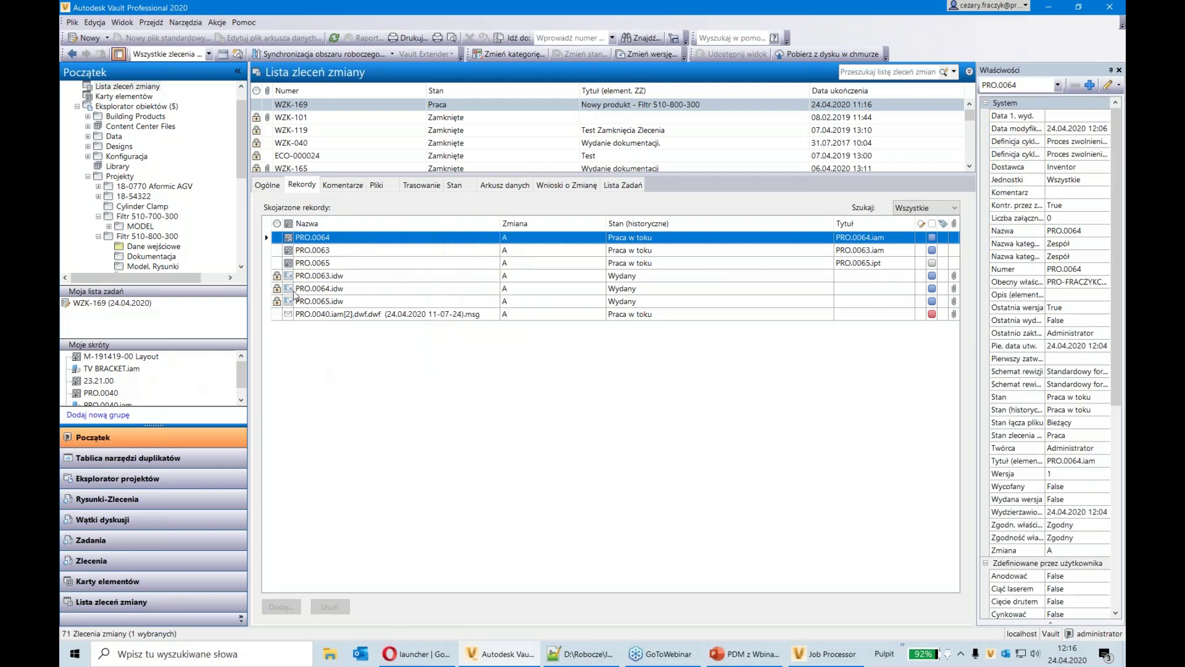
right_click(342, 236)
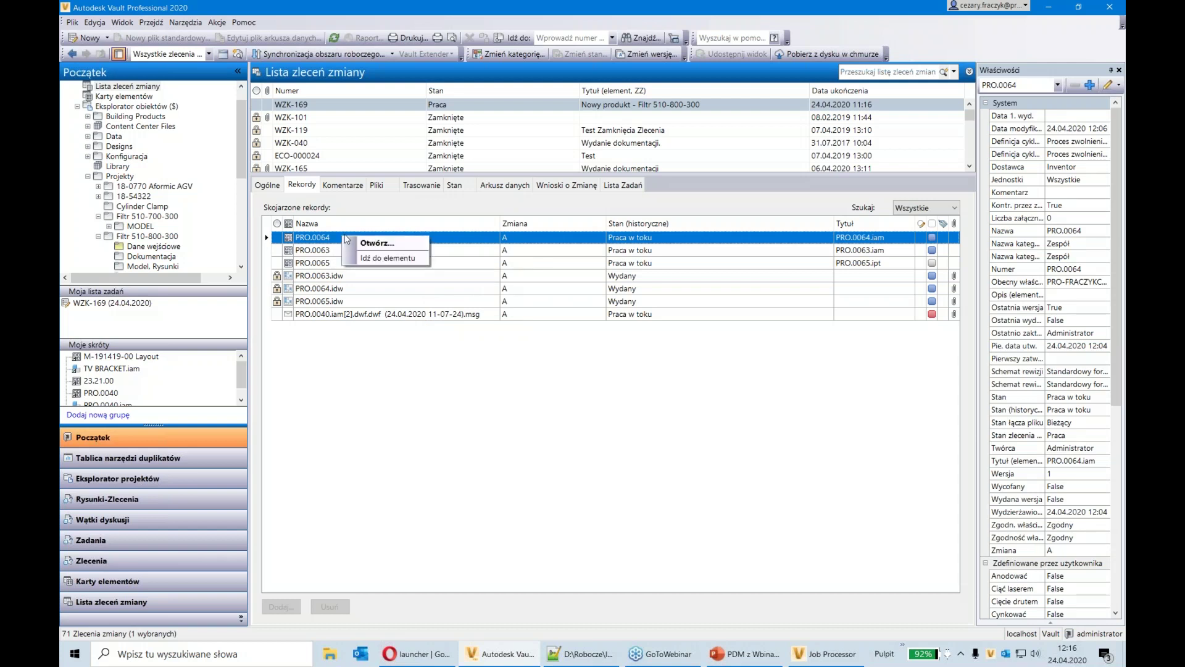
left_click(412, 258)
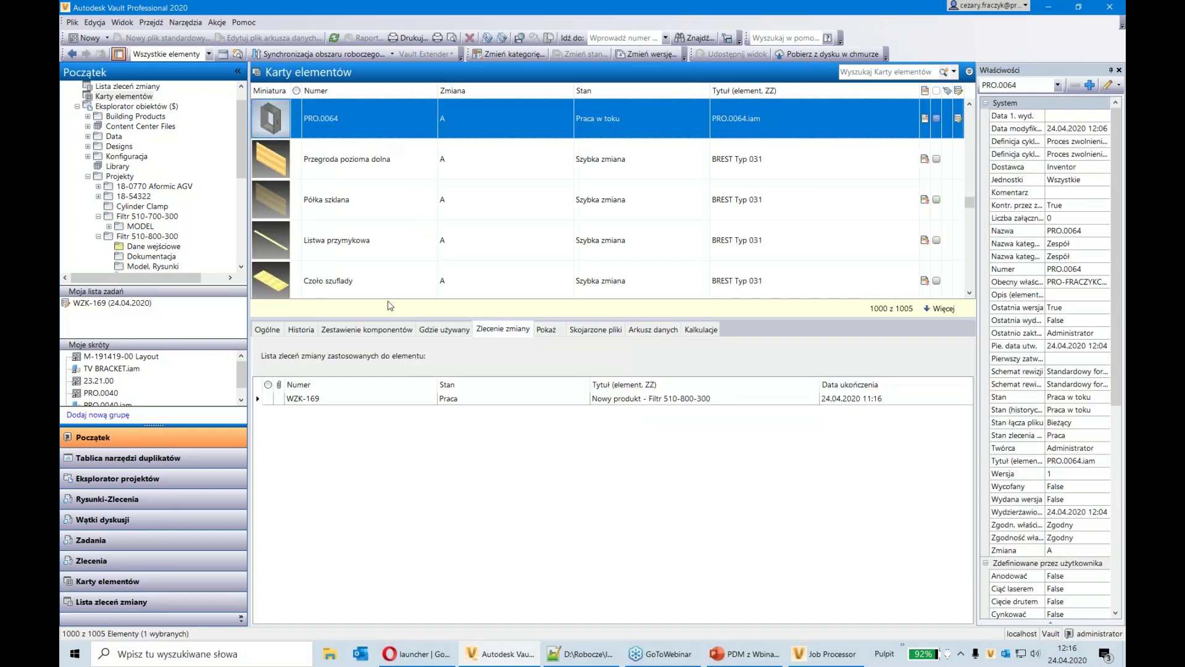
left_click(366, 330)
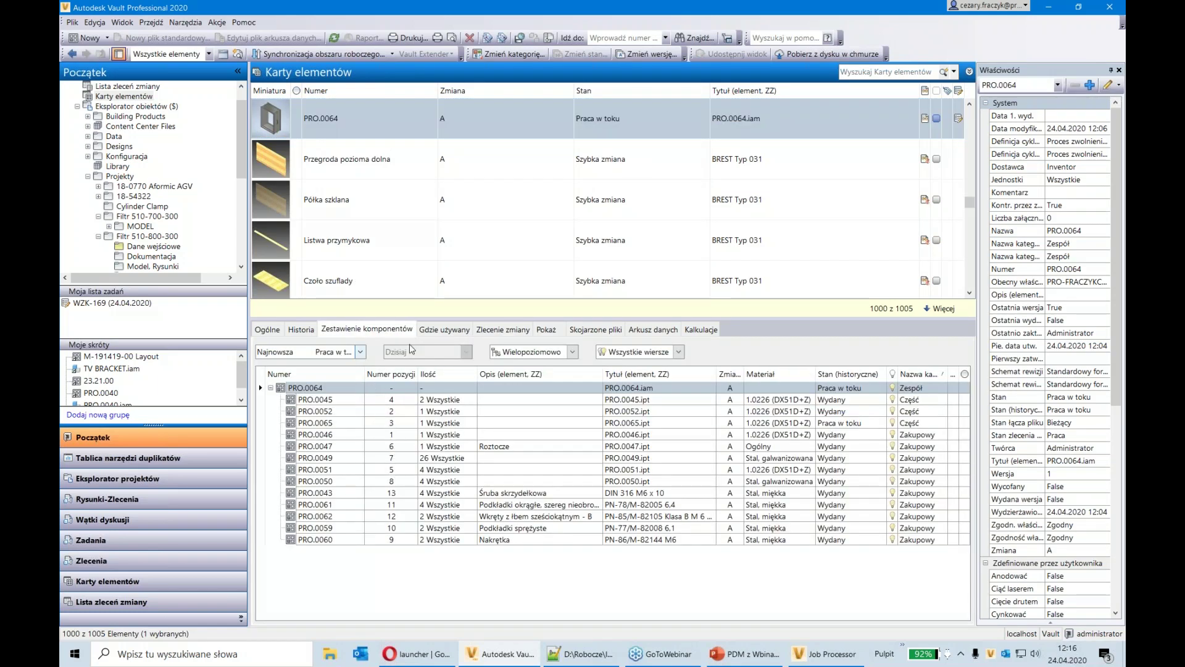
left_click(444, 329)
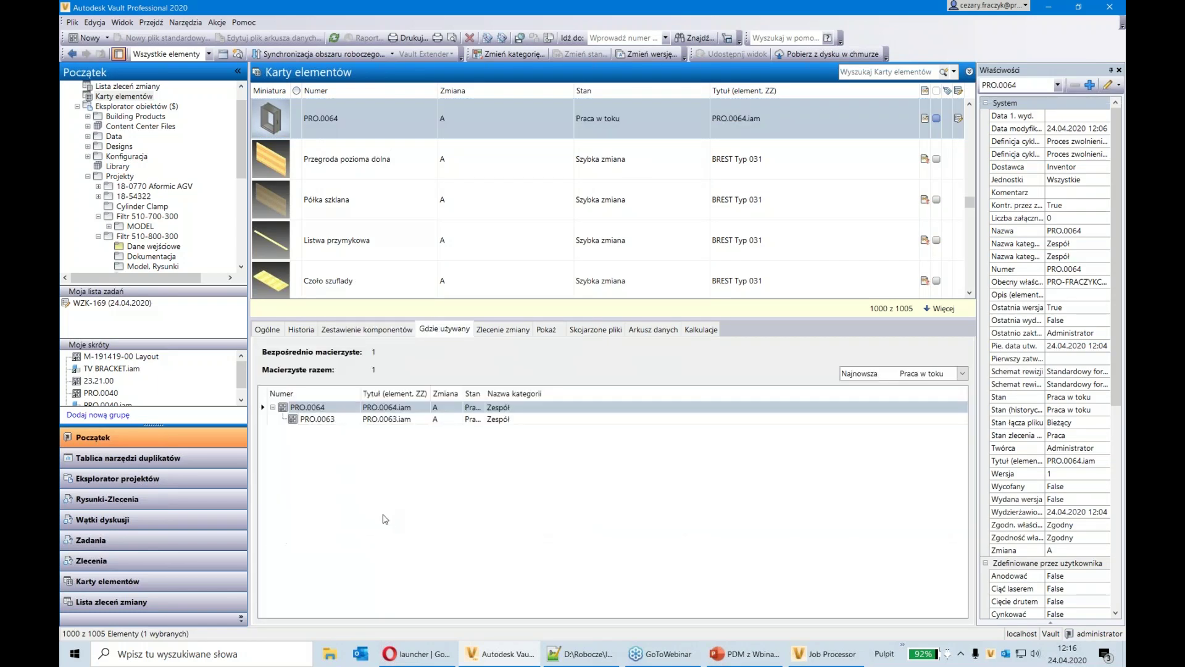
Go to parent assembly PRO.0063 and follow its WZK-169 change order link back to the list
right_click(317, 421)
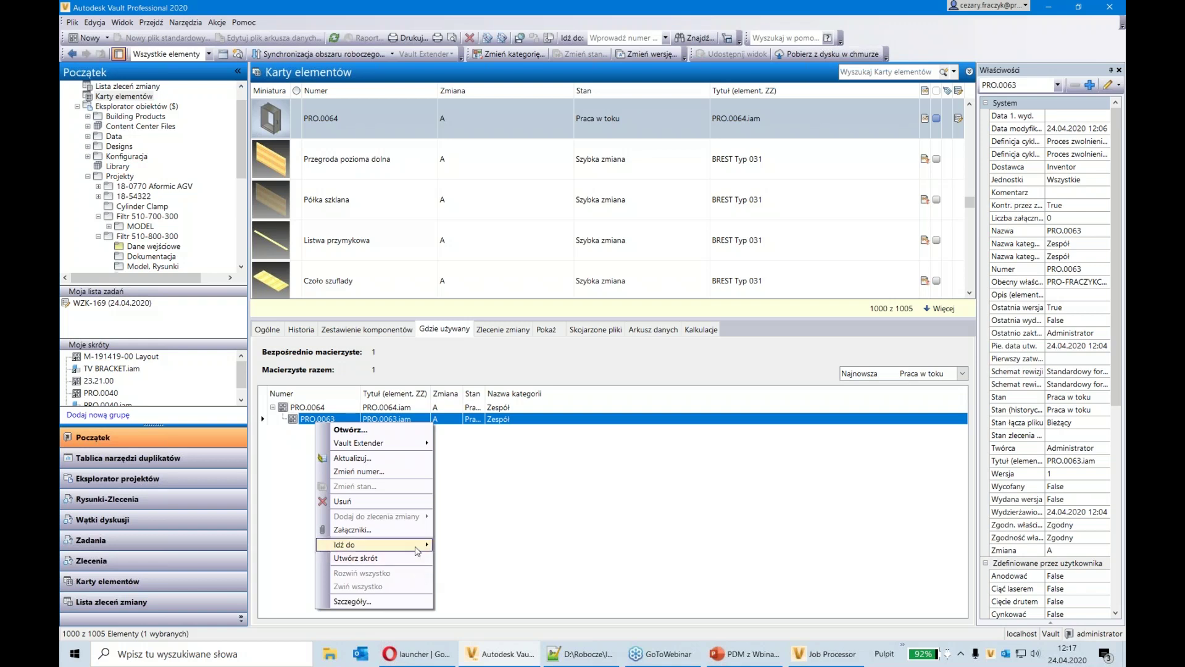
mouse_move(418, 546)
left_click(488, 572)
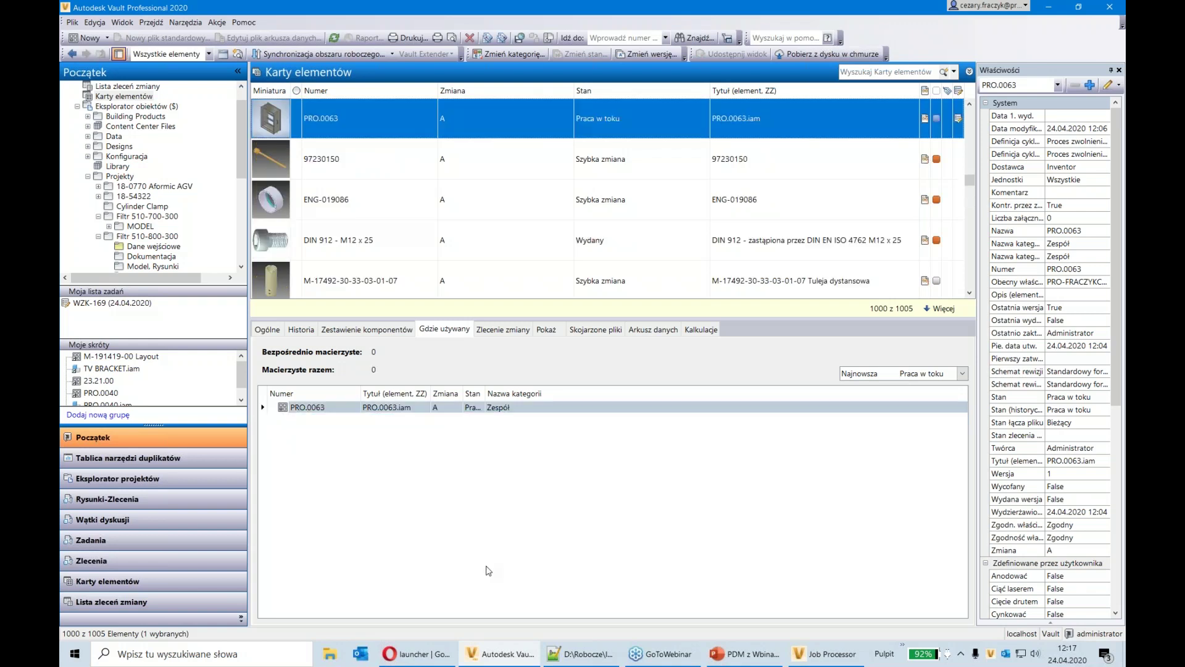
right_click(380, 113)
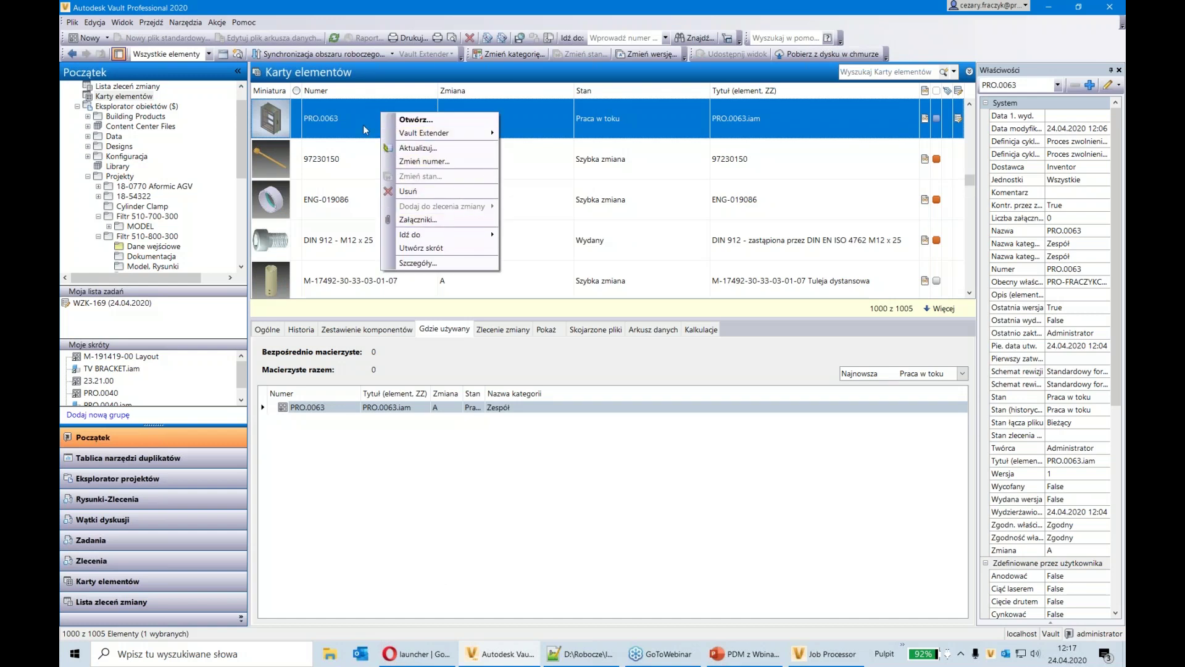
left_click(362, 126)
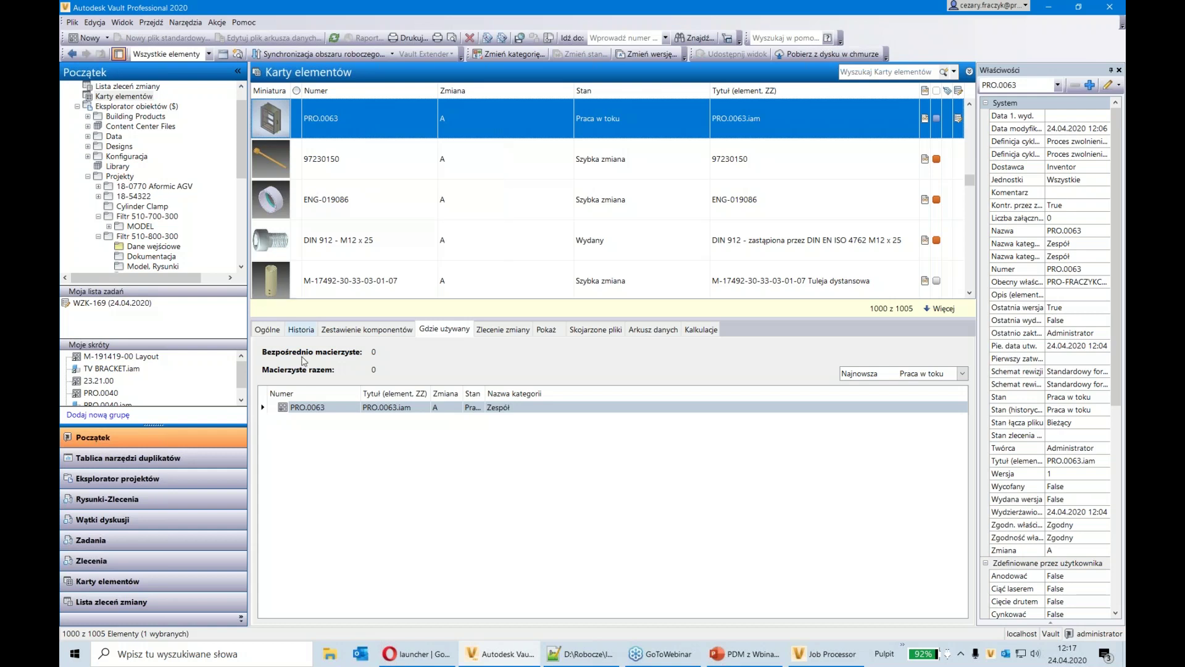
left_click(486, 333)
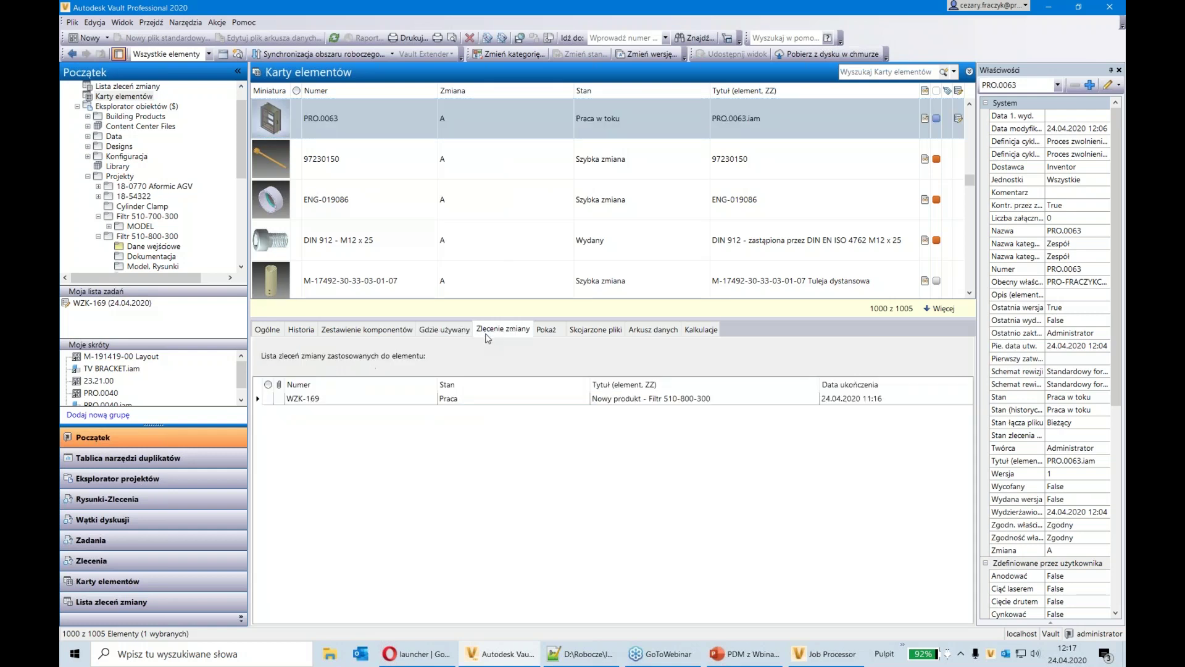
left_click(383, 402)
right_click(385, 407)
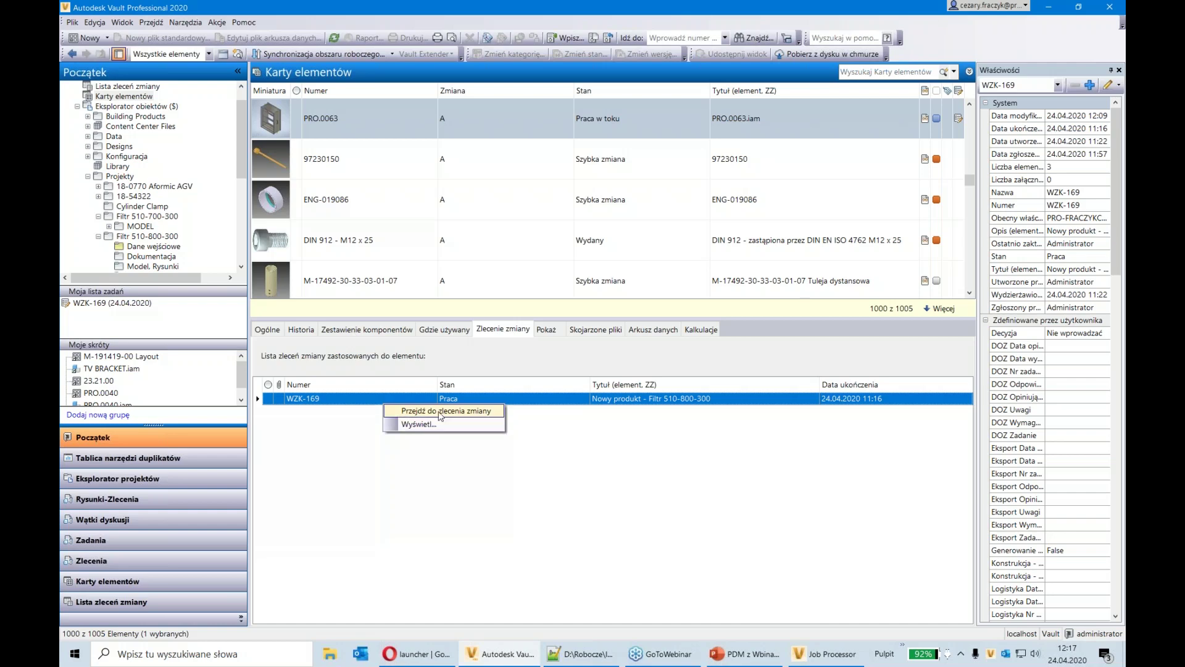
left_click(434, 411)
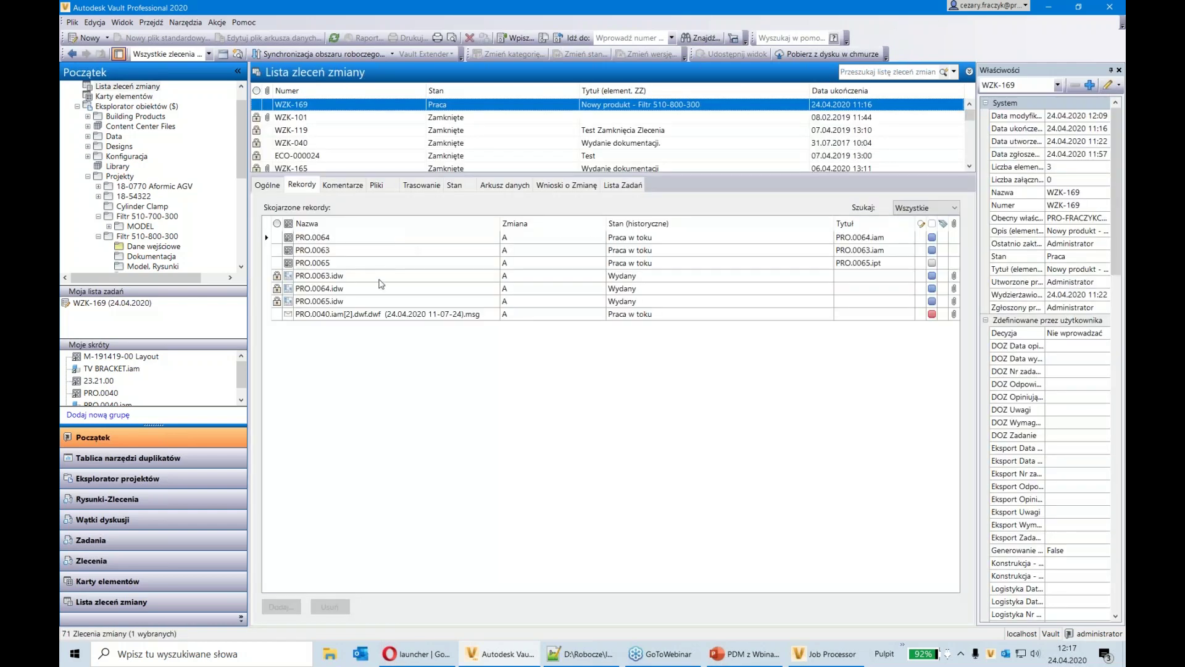
Open change order WZK-169 for editing and show its Rekordy tab
left_click(368, 252)
right_click(368, 253)
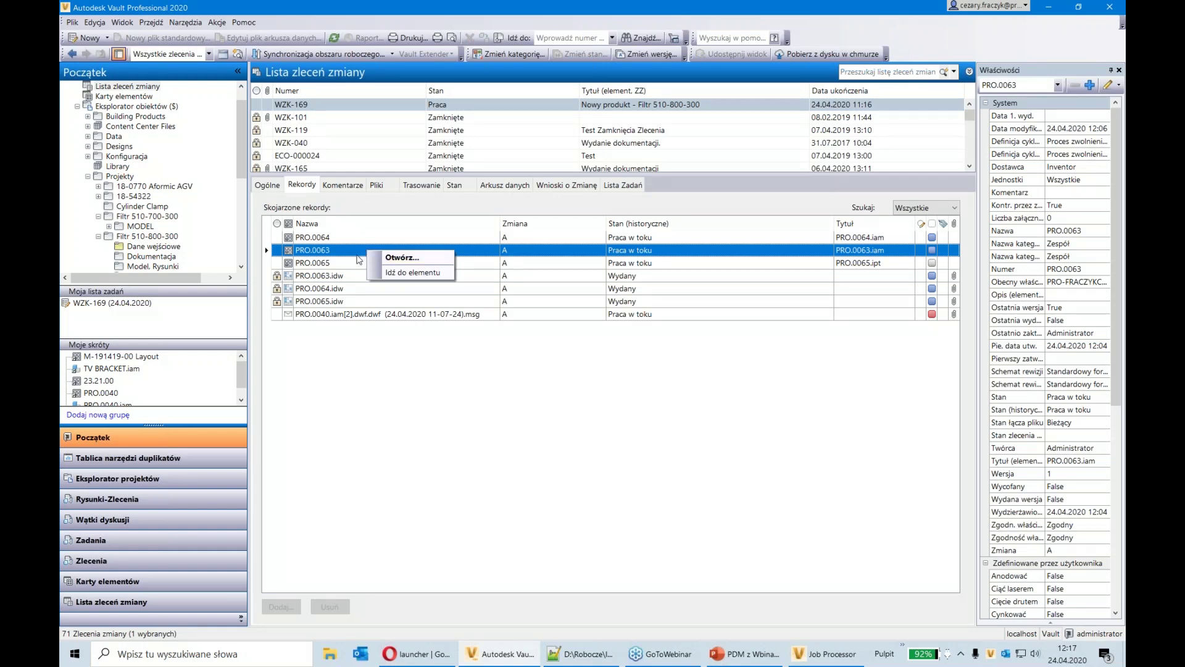
right_click(370, 111)
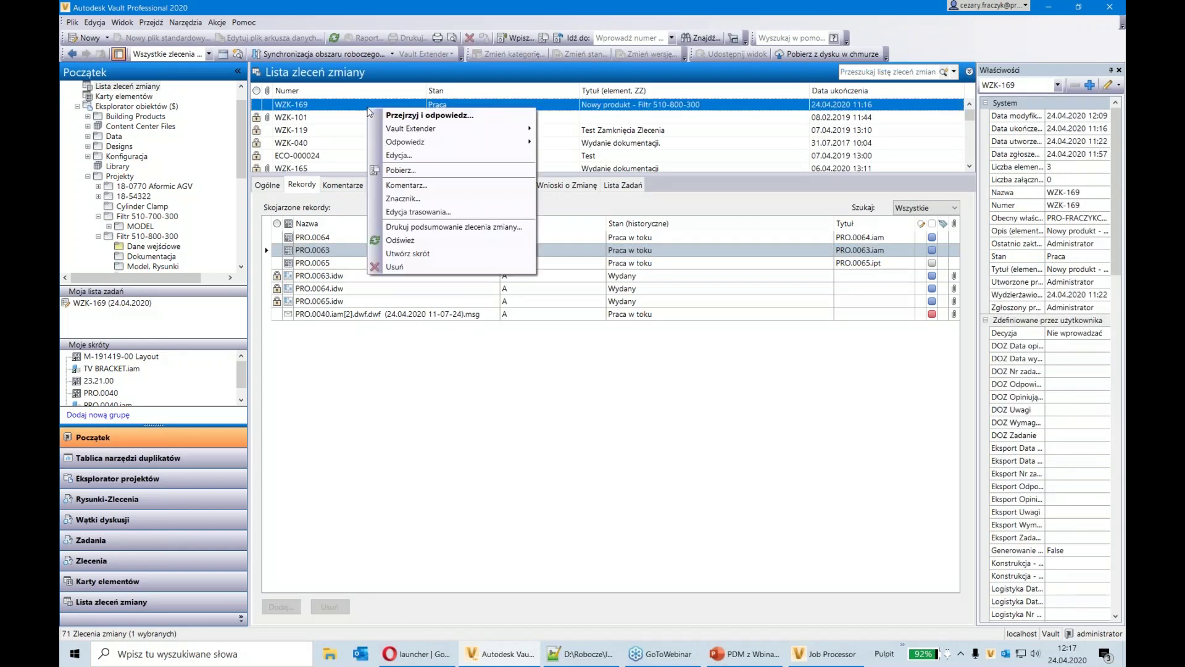
left_click(400, 155)
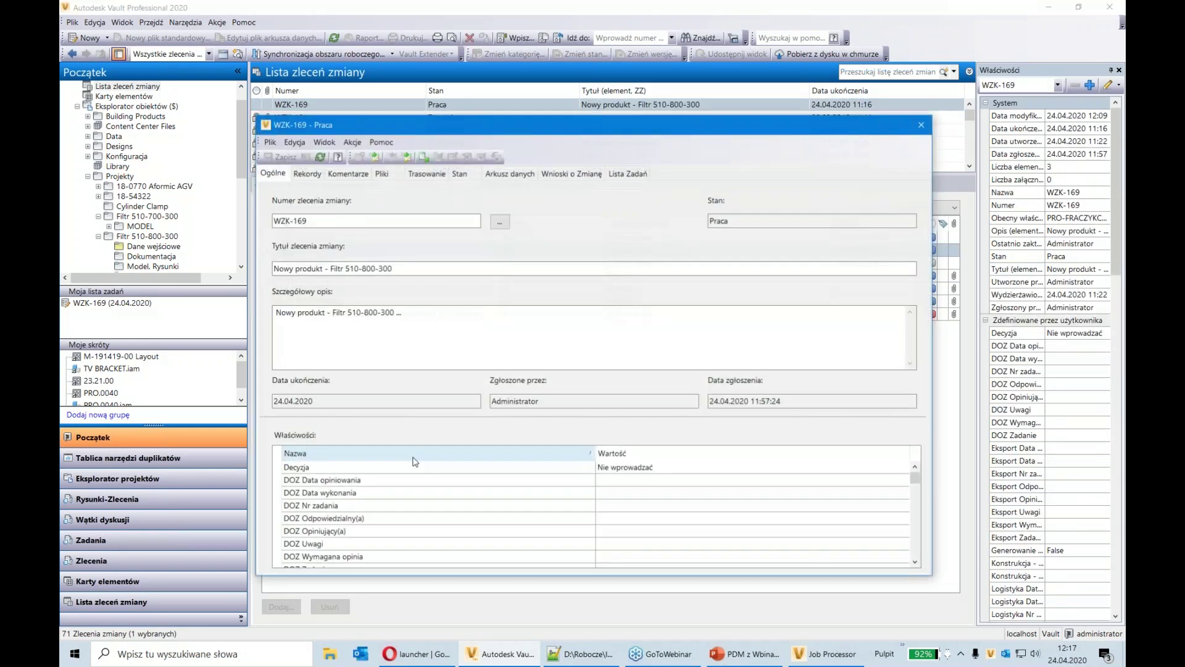
left_click(307, 173)
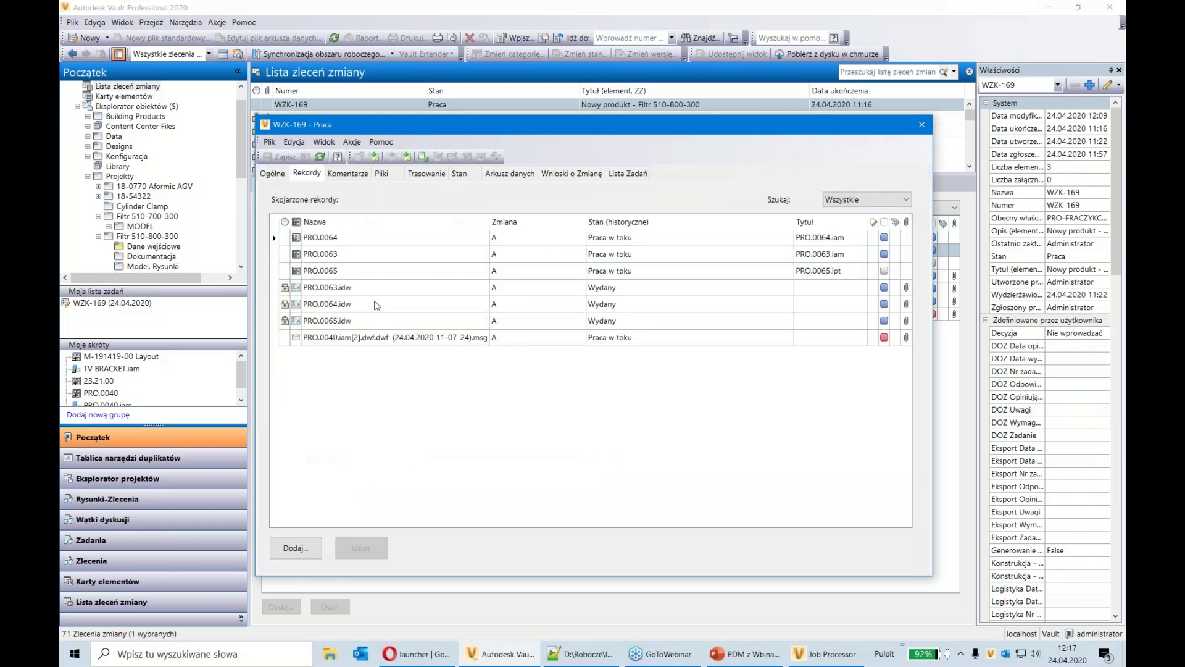
Change PRO.0063 and its components to Wydany with the comment Zwolniony do produkcji
left_click(362, 256)
right_click(362, 257)
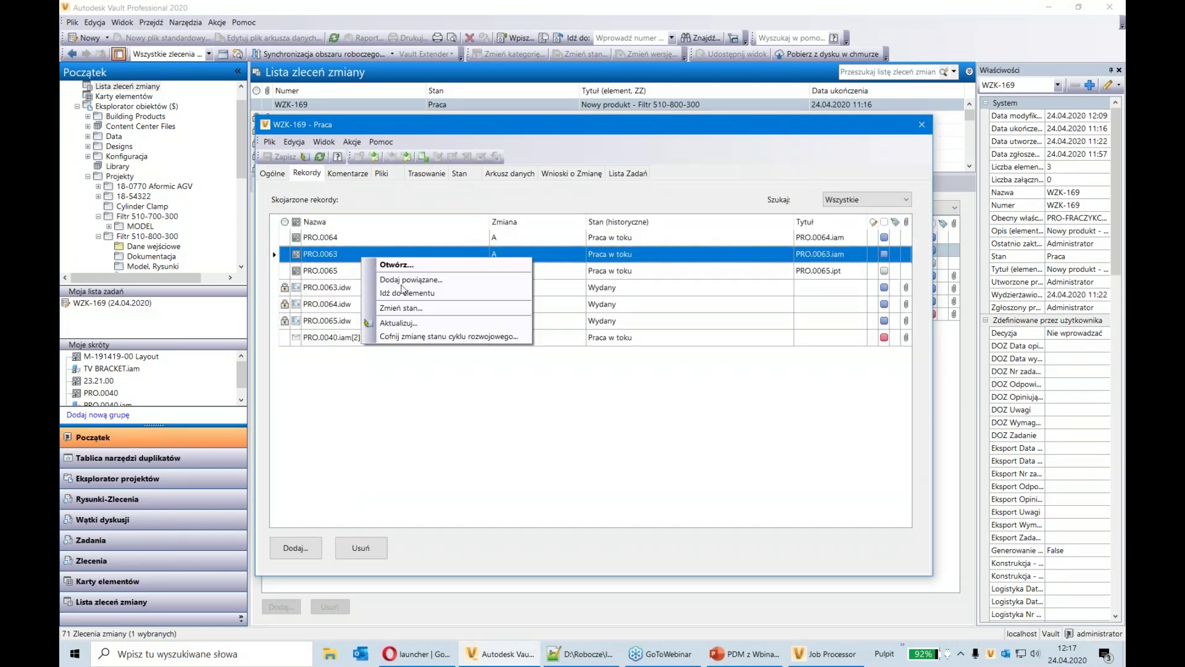
left_click(454, 312)
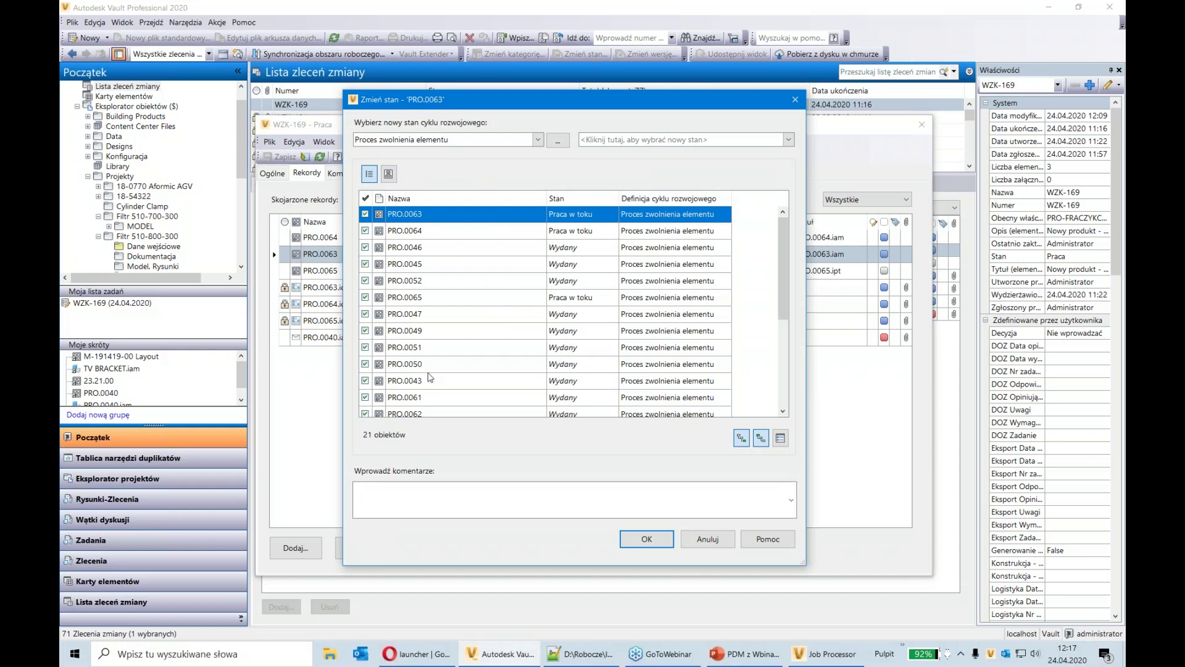
left_click(602, 143)
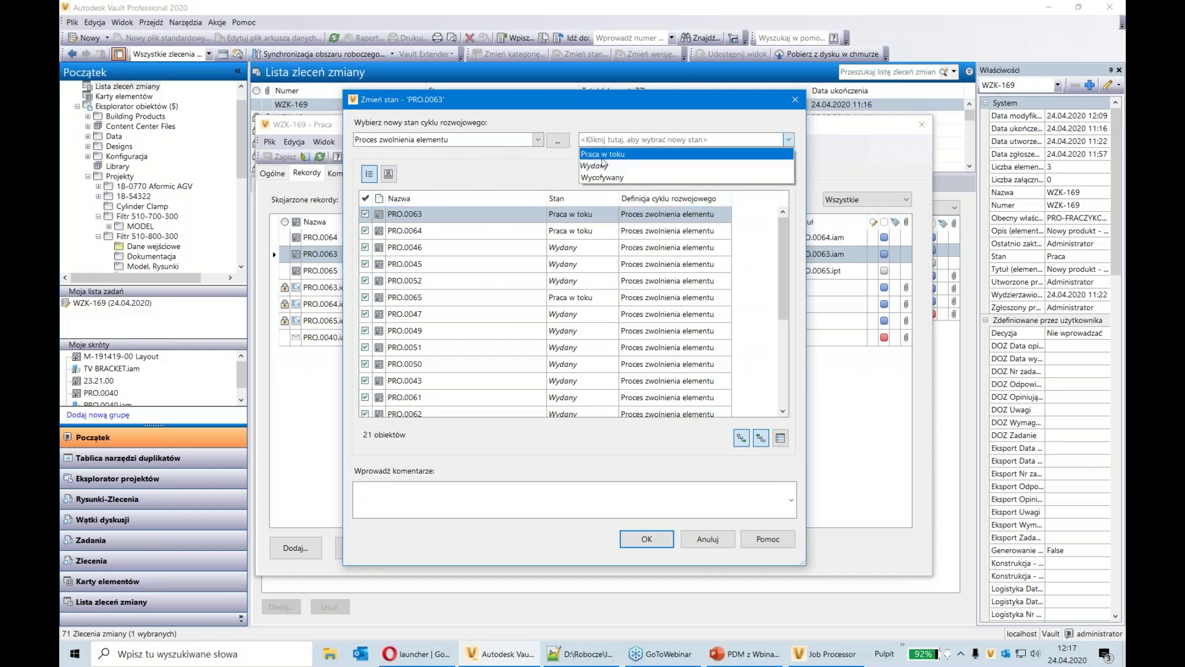
left_click(603, 164)
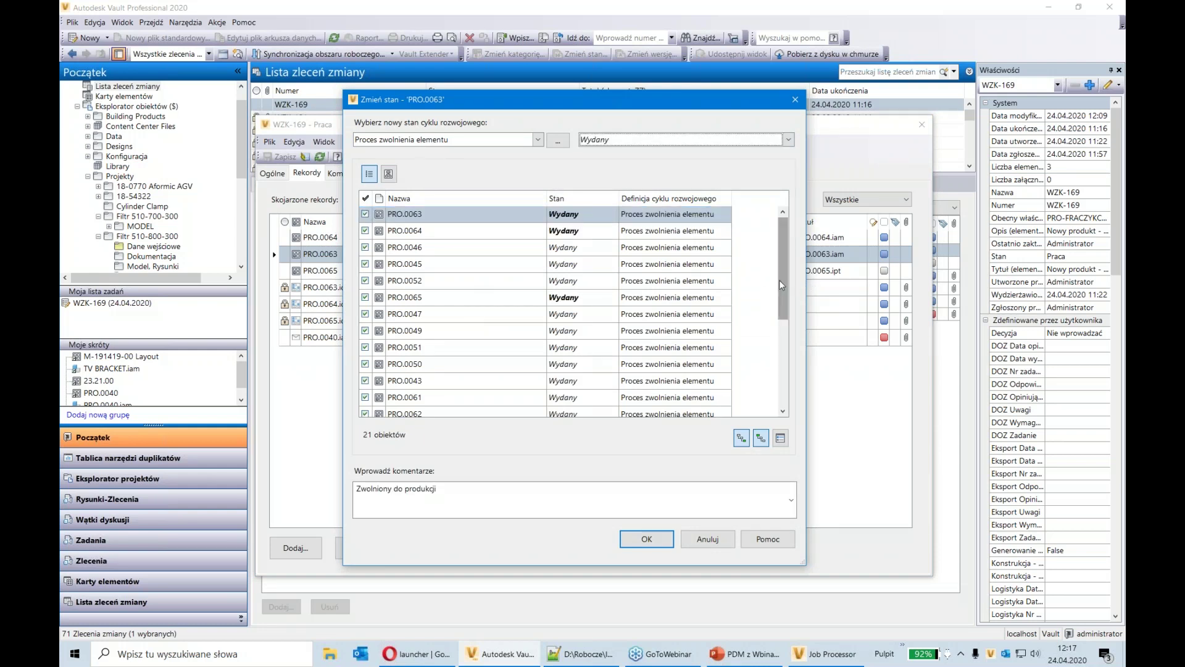
left_click_drag(779, 279, 800, 254)
left_click(690, 140)
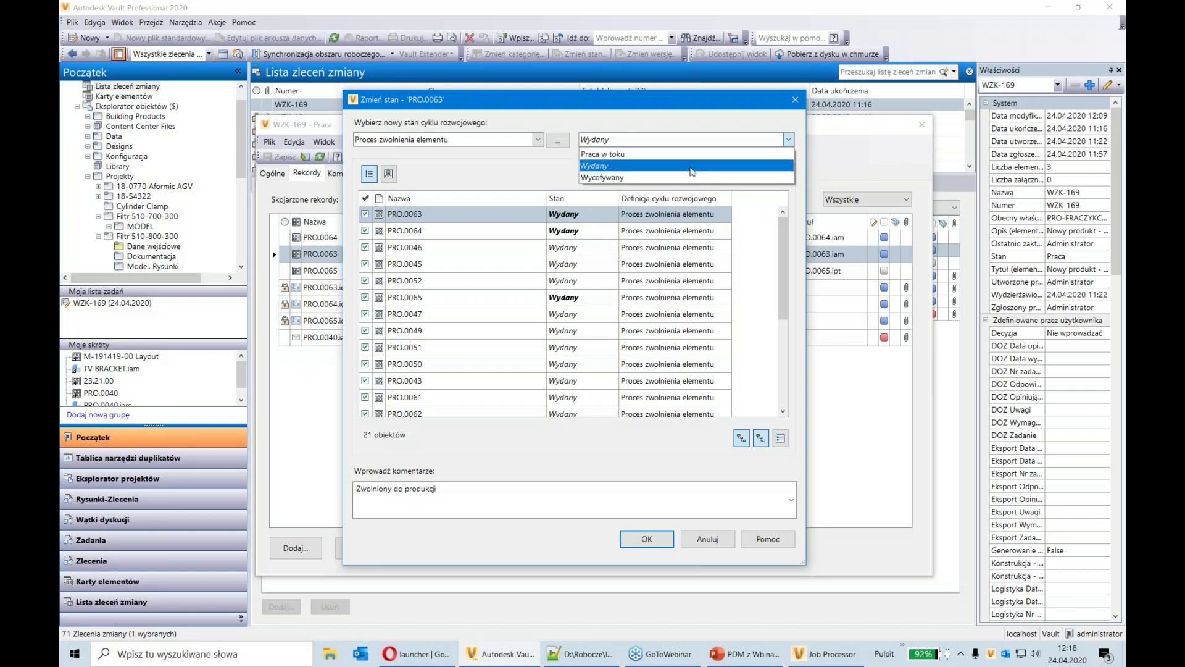
left_click(692, 165)
left_click(660, 543)
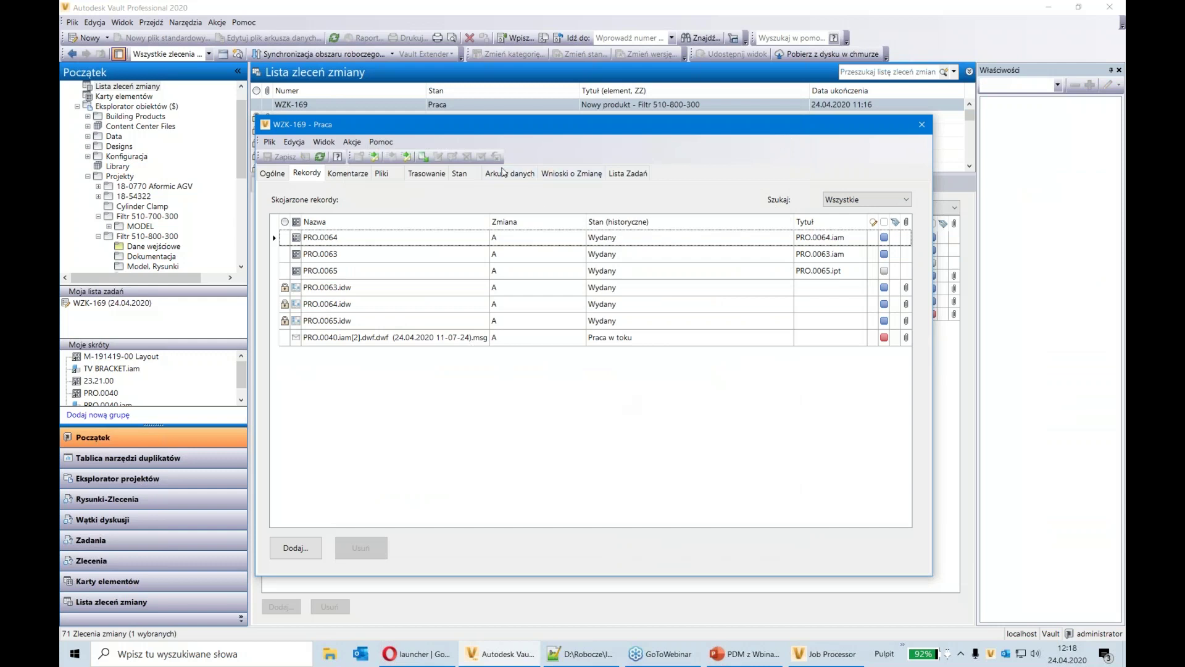
Attempt fast-track approval of WZK-169 from the Stan tab and close the PRO.0040 in-work error
left_click(471, 177)
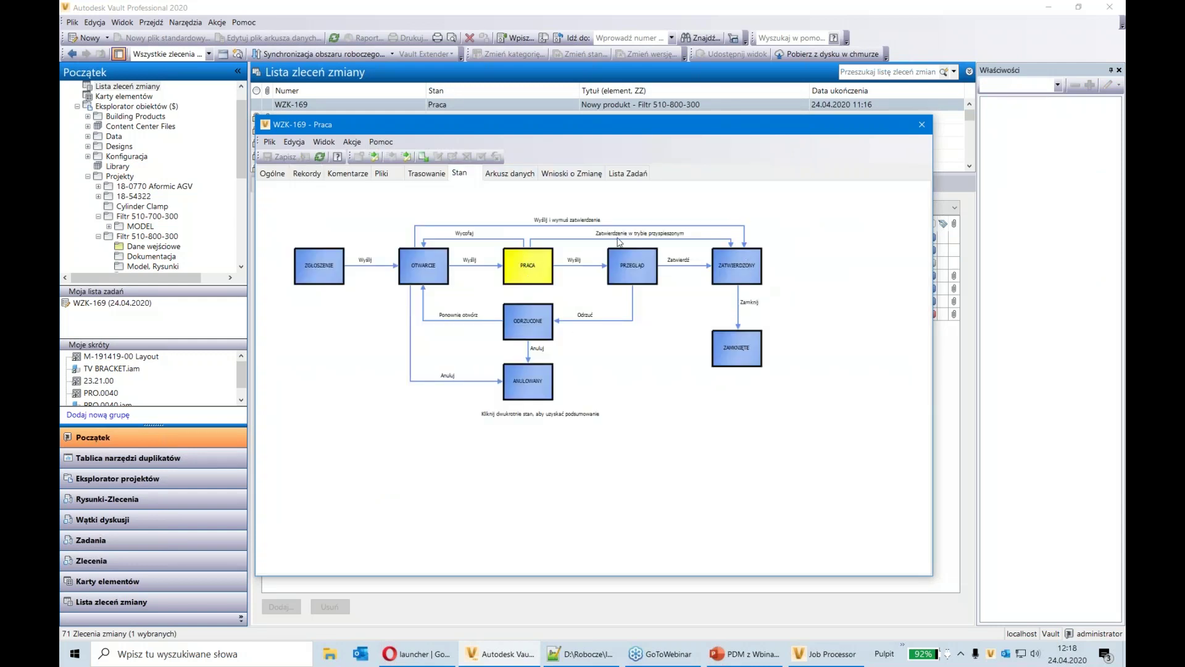
left_click(406, 156)
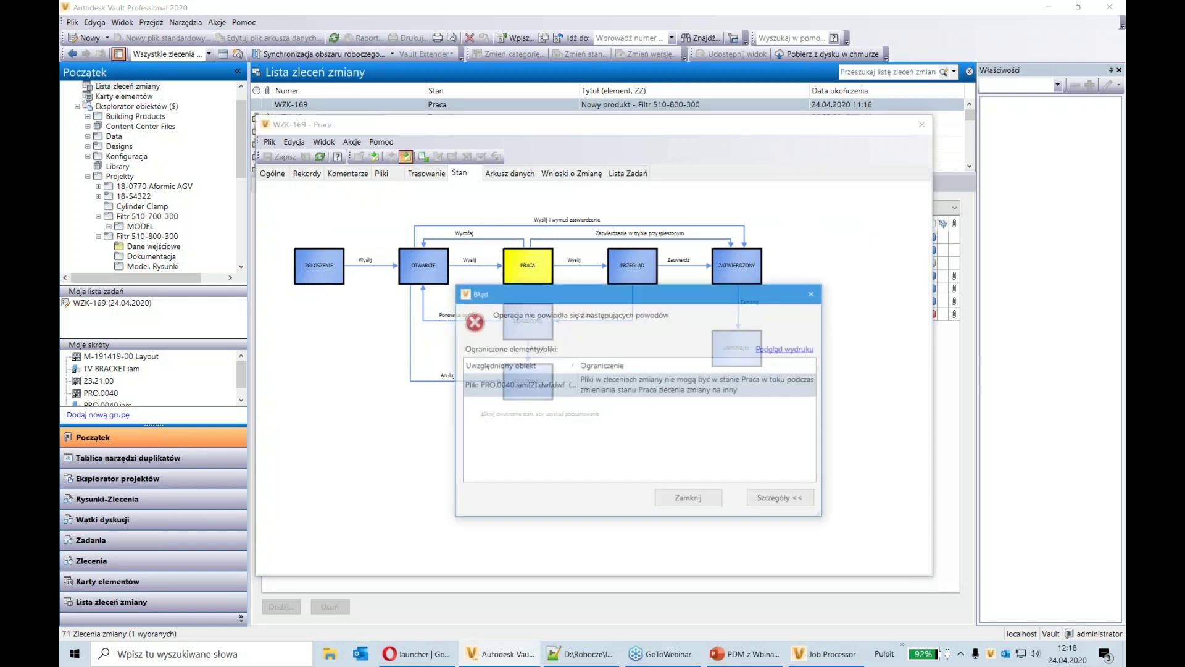
left_click(814, 292)
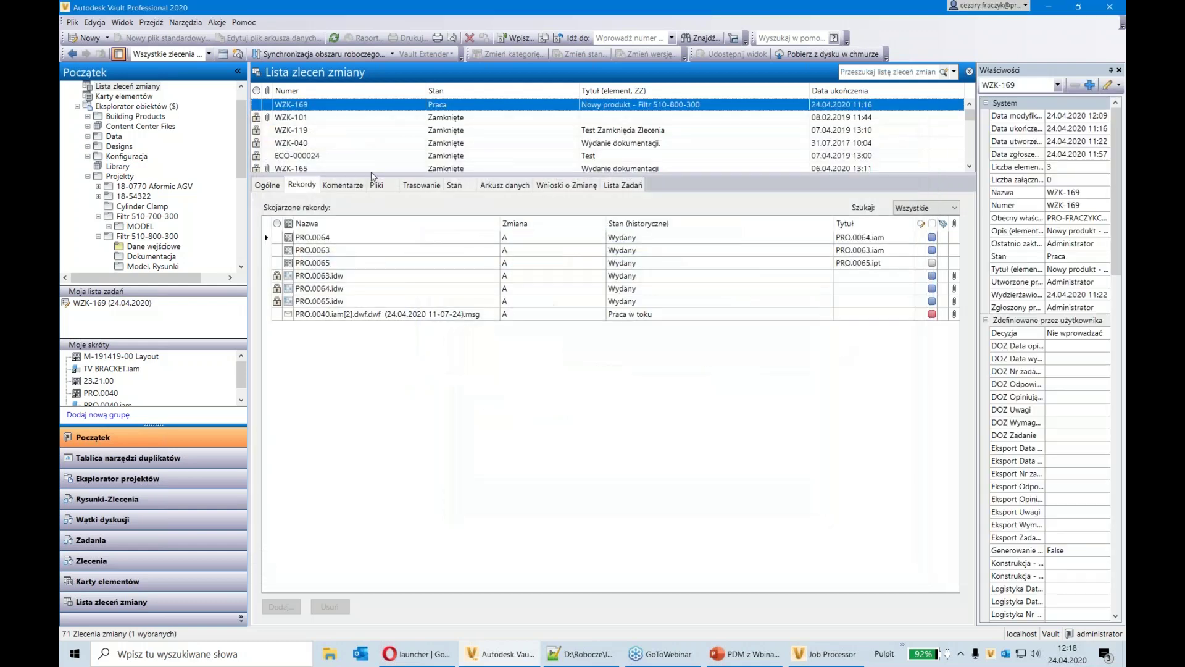
Change the attached PRO.0040 email file's lifecycle state to Wydany
right_click(358, 318)
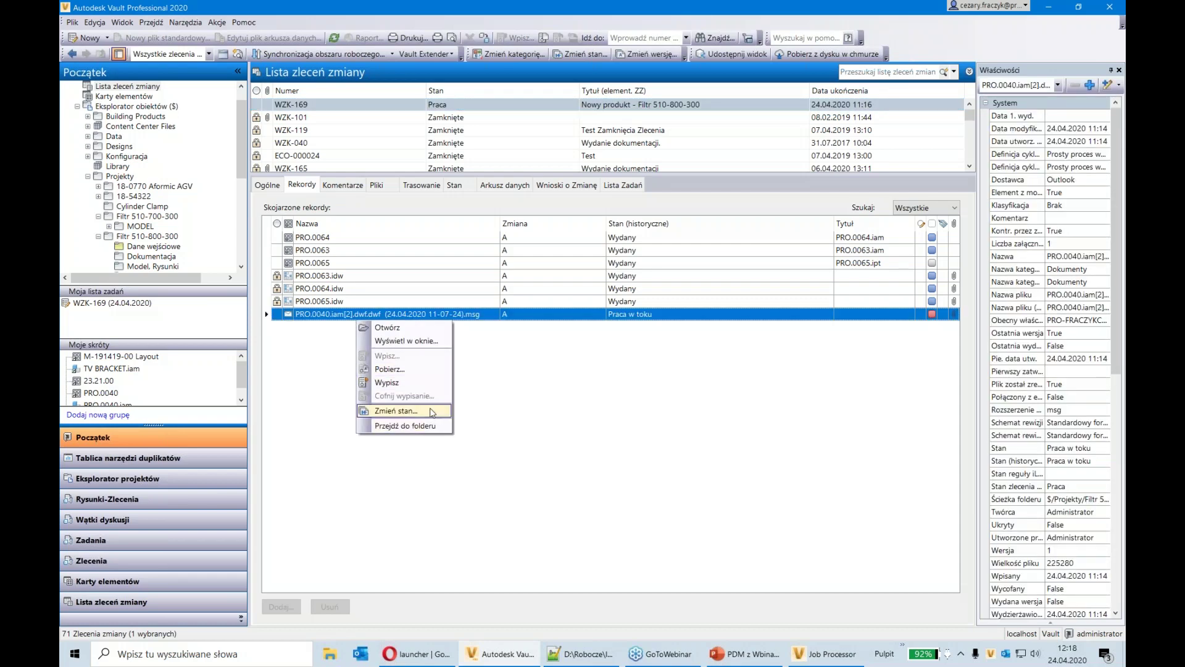
left_click(433, 411)
left_click(653, 139)
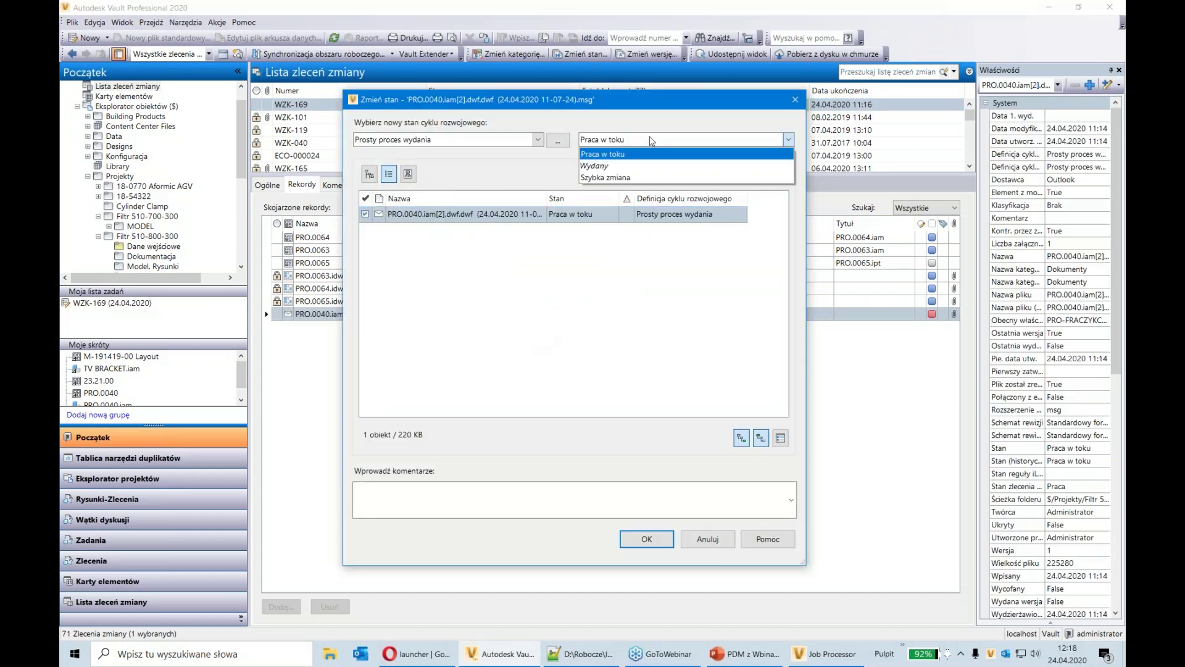
left_click(642, 165)
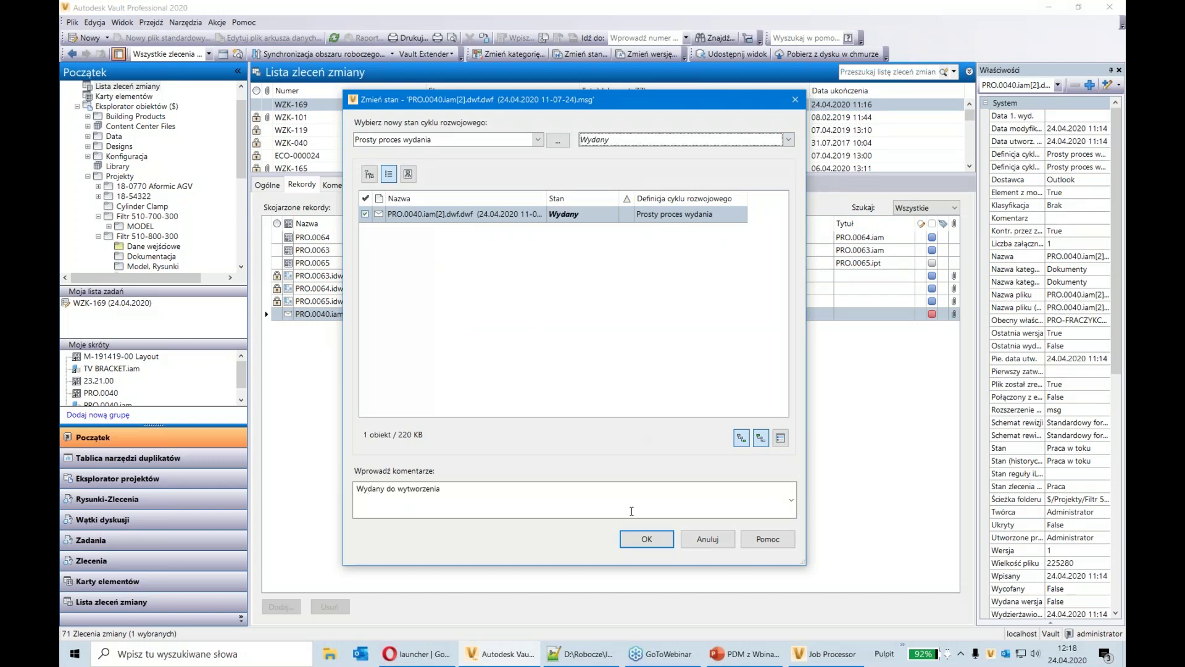
left_click(632, 541)
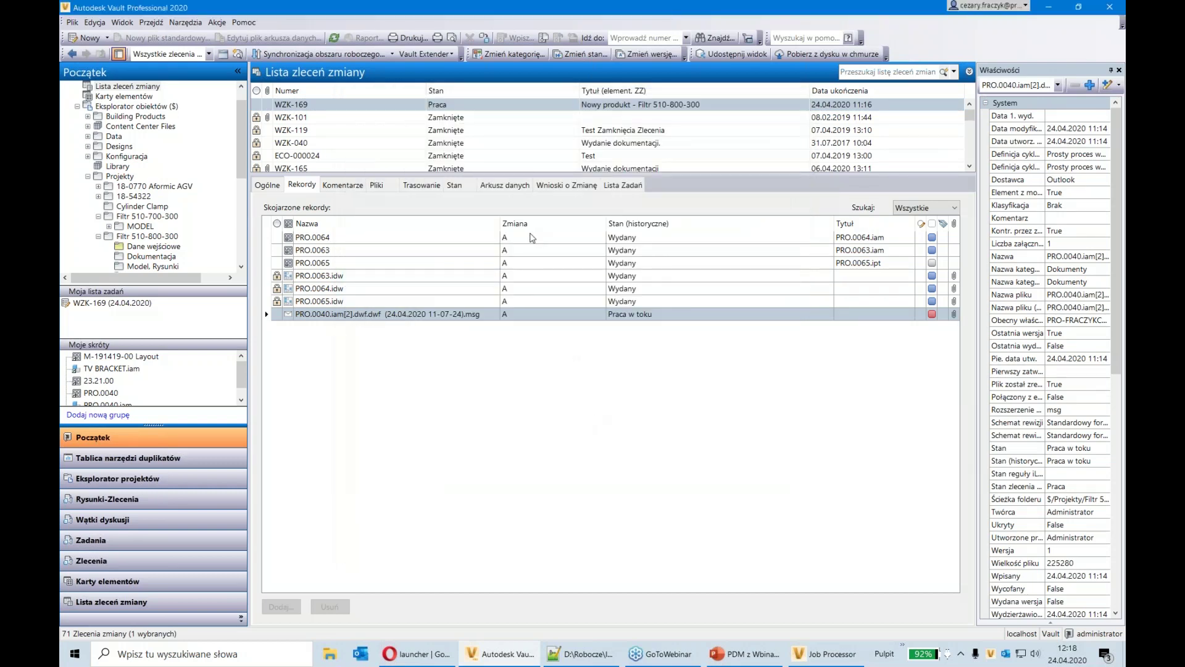
Request Zatwierdzenie w trybie przyspieszonym for WZK-169 from its Odpowiedz actions
left_click(382, 109)
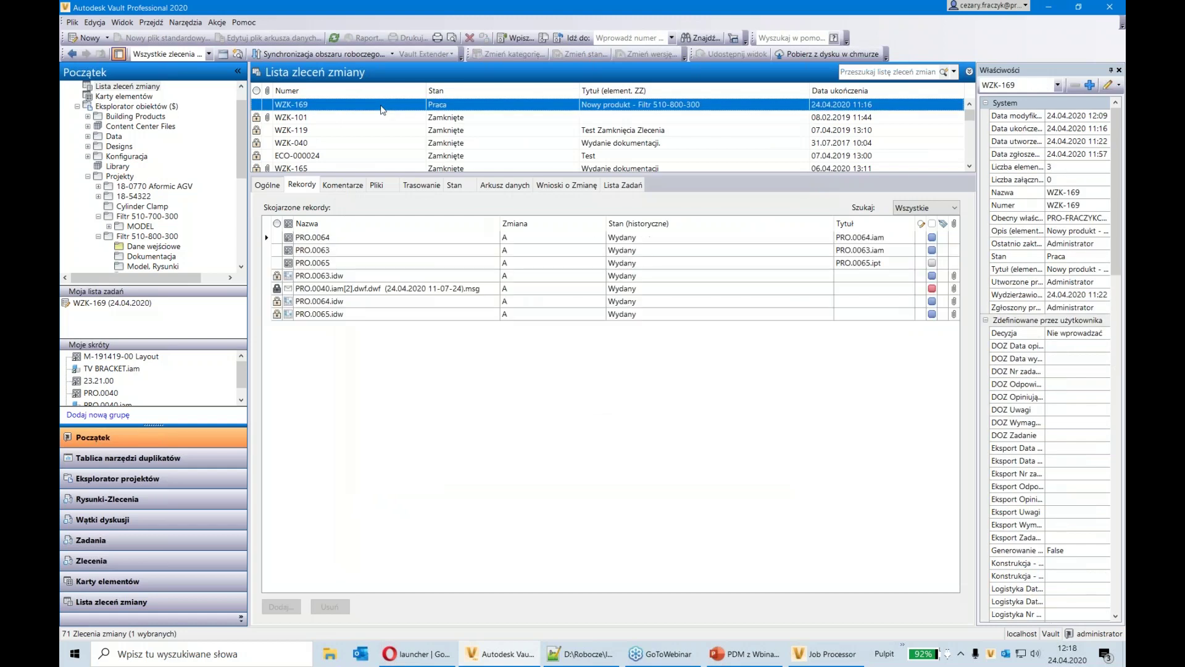
right_click(381, 109)
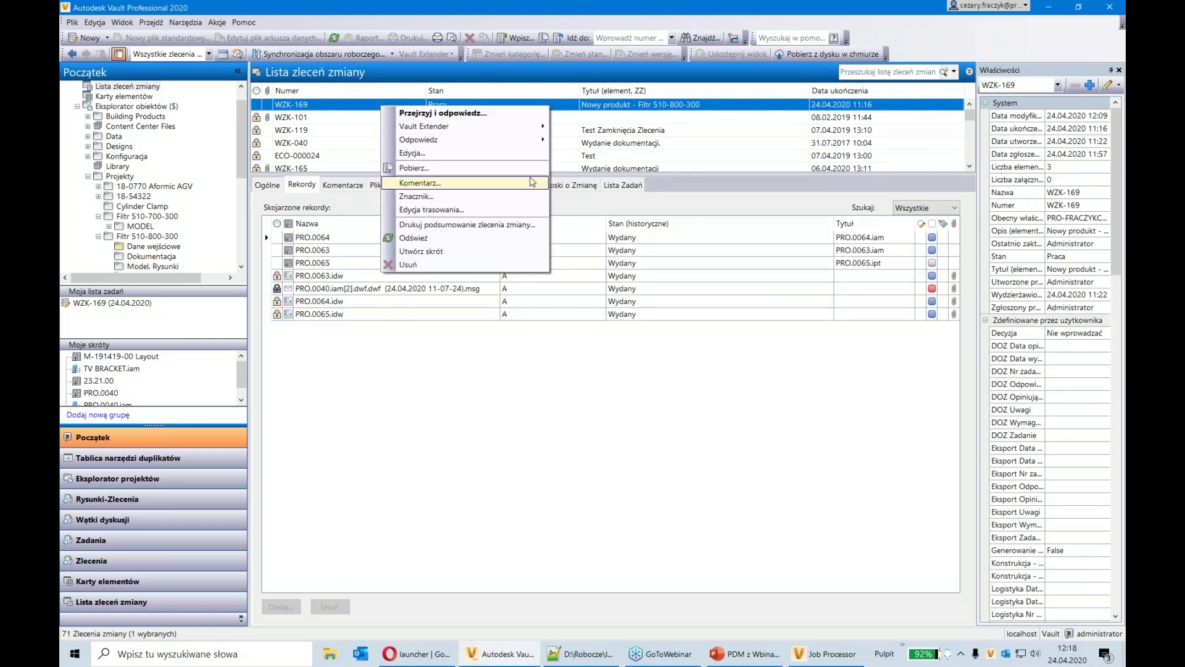
mouse_move(531, 139)
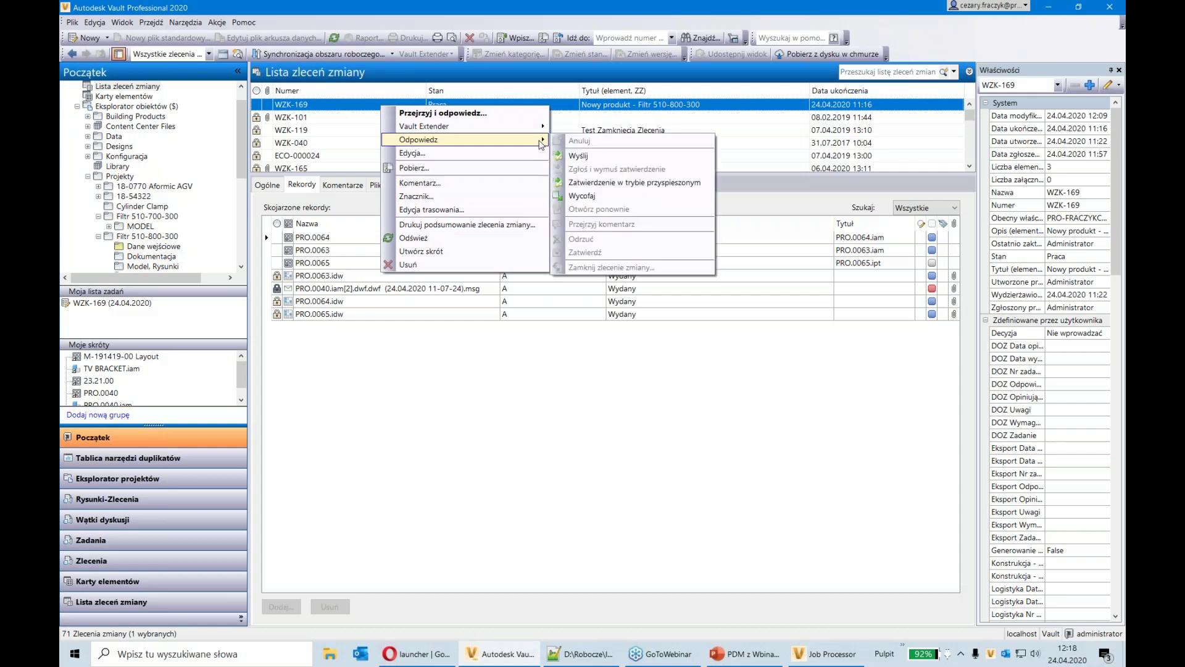
left_click(654, 180)
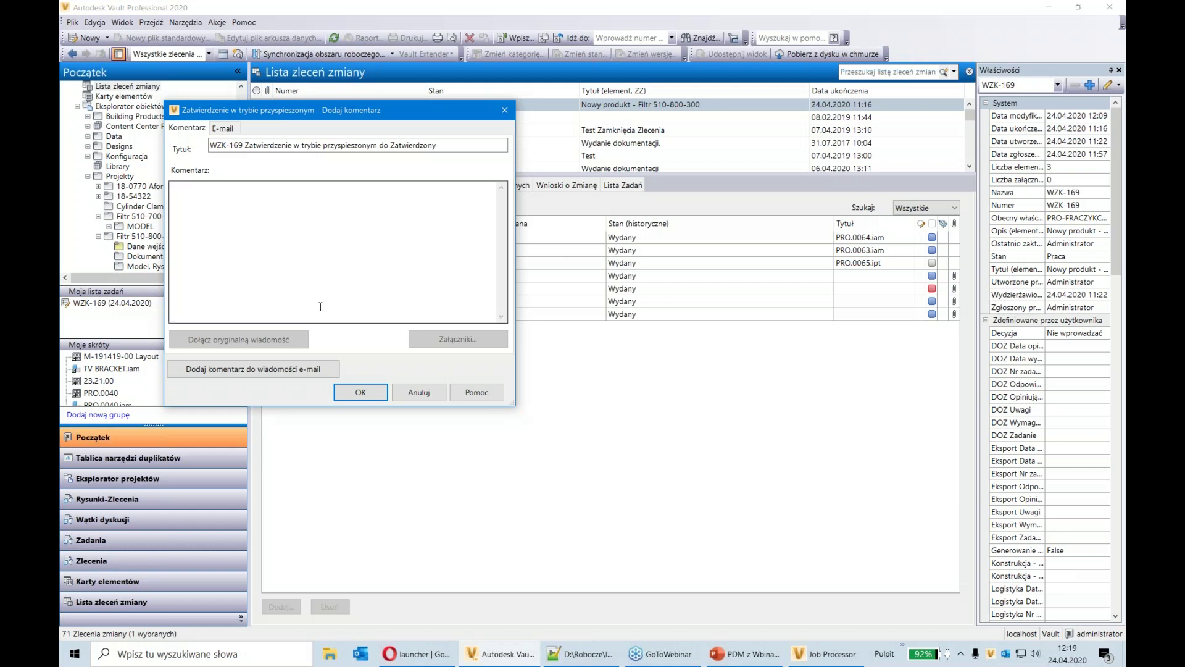
Enter the comment 'Przekazać do produkcji.' and confirm the fast-track approval
left_click(313, 238)
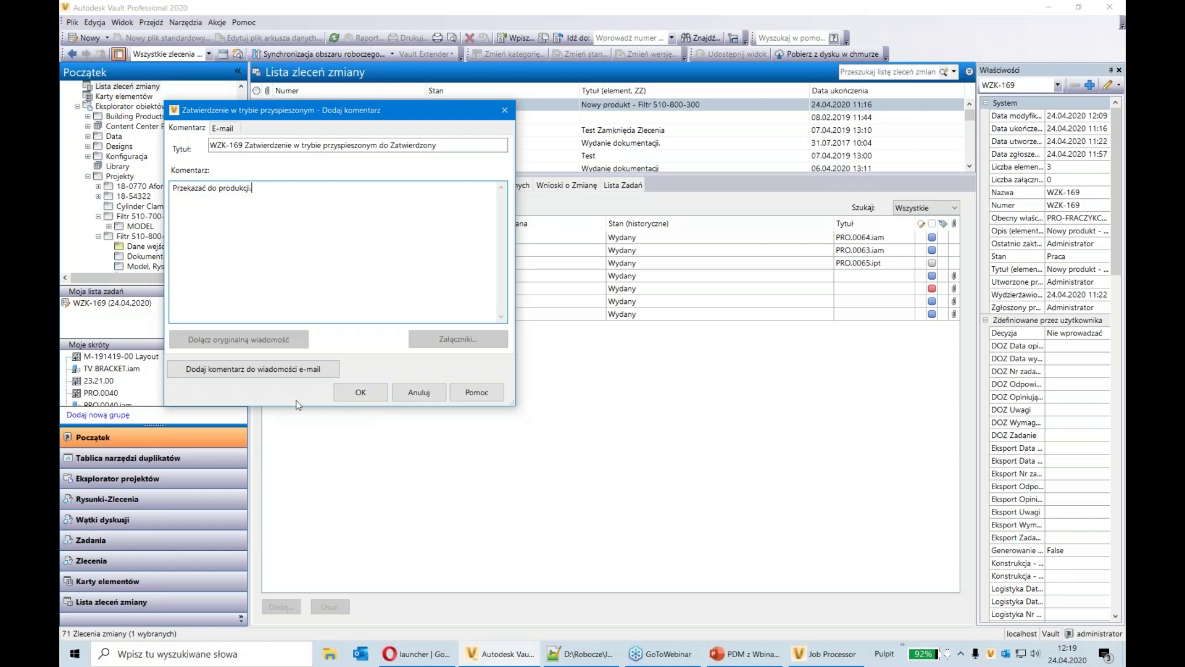
left_click(355, 394)
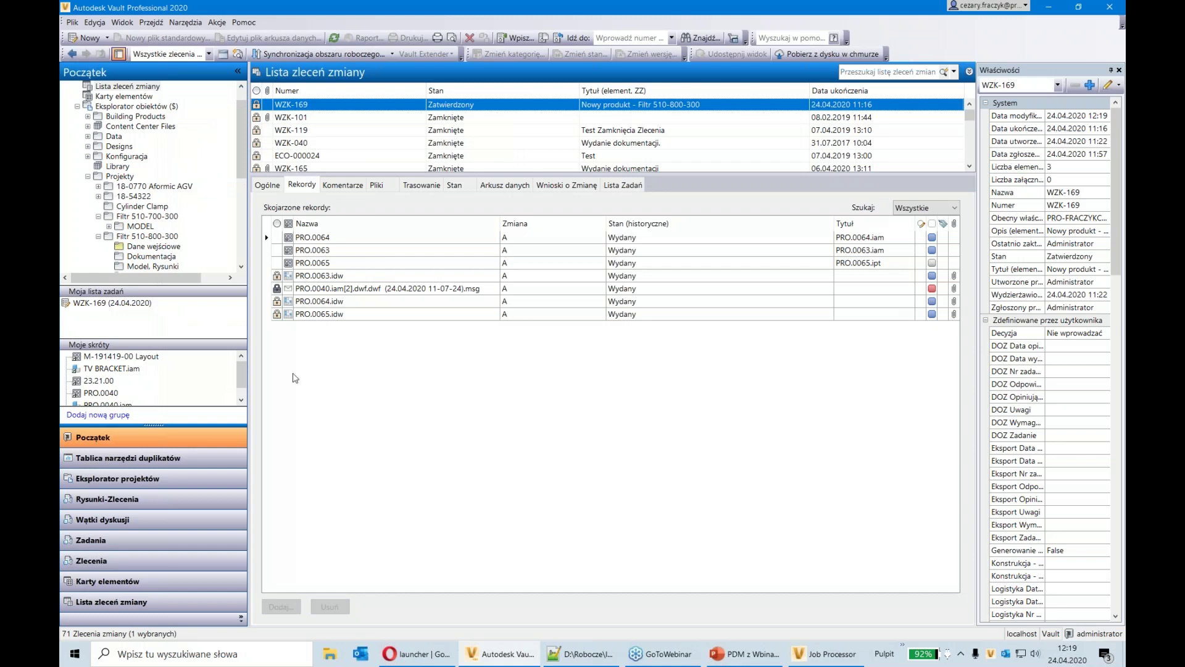
Read WZK-169's comments in Komentarze, then show its Stan diagram with Zatwierdzony current
left_click(358, 187)
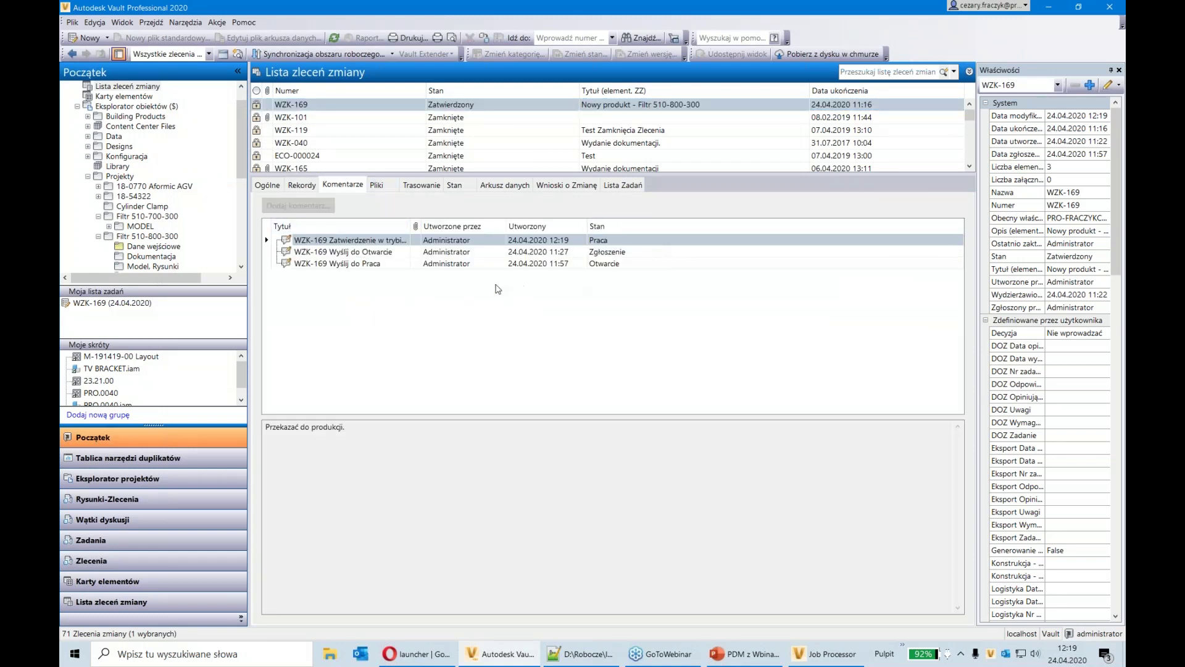
left_click(397, 243)
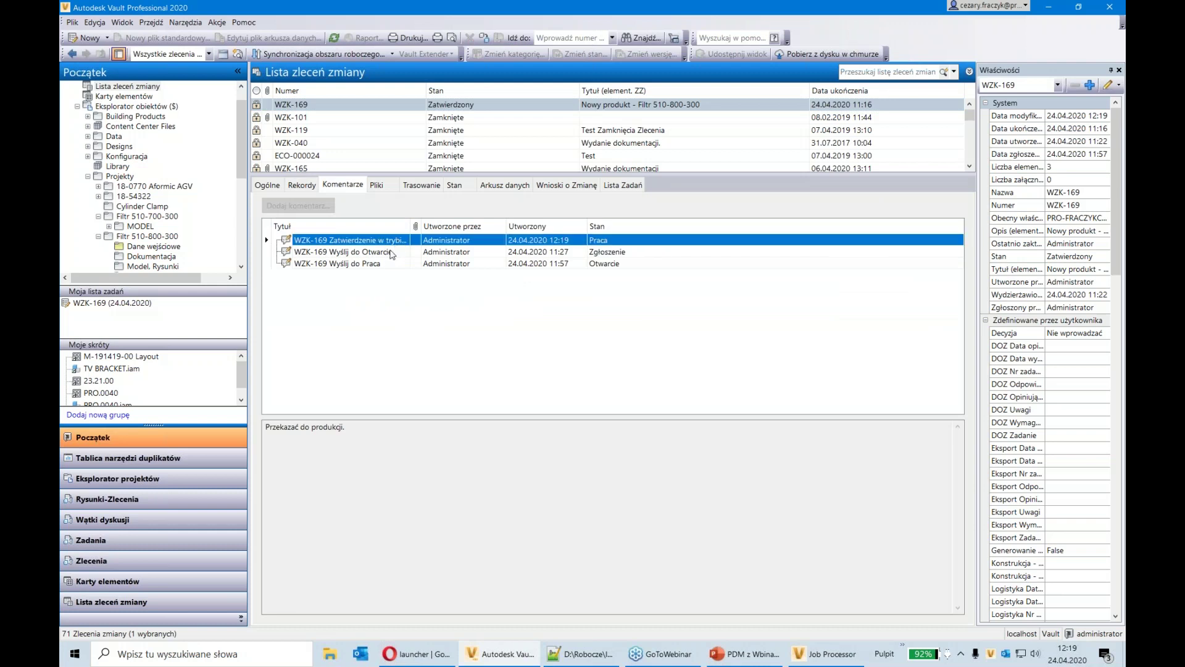
left_click(391, 253)
left_click(395, 265)
left_click(398, 251)
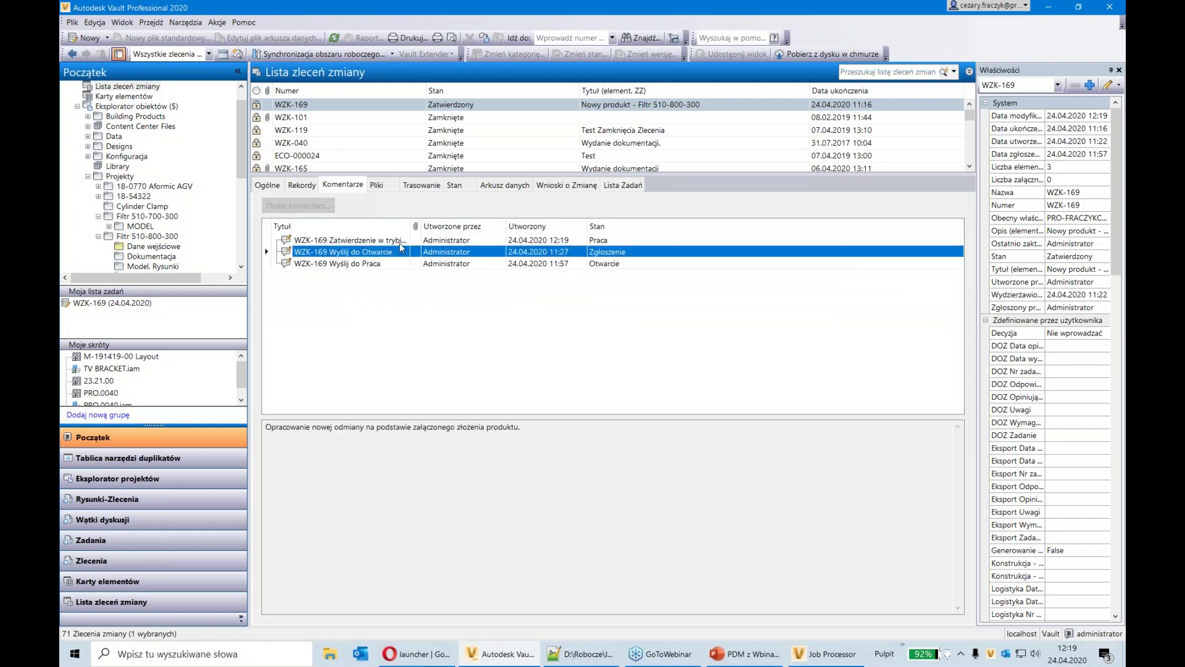
left_click(399, 242)
left_click(396, 264)
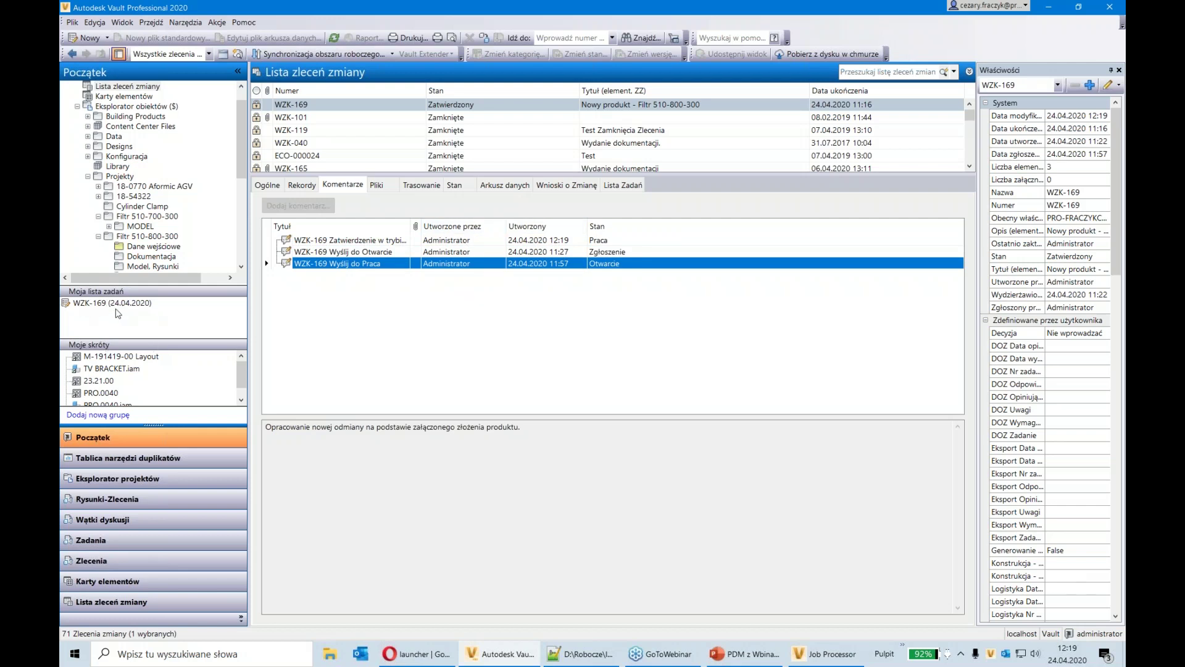
left_click(353, 106)
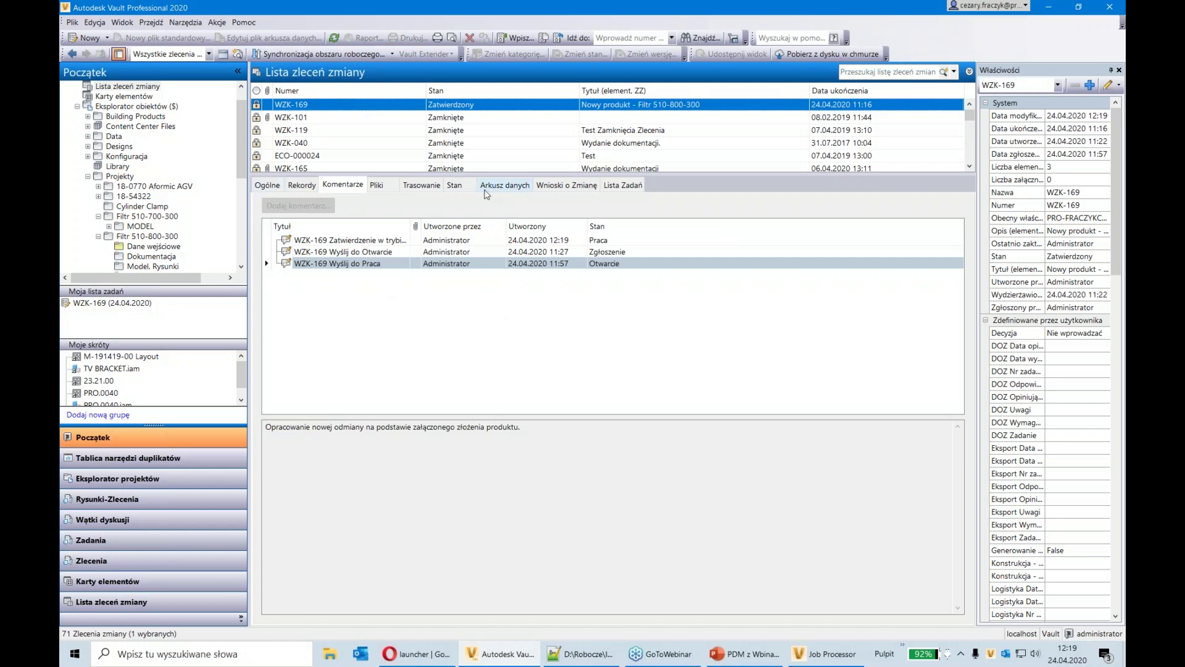
left_click(457, 187)
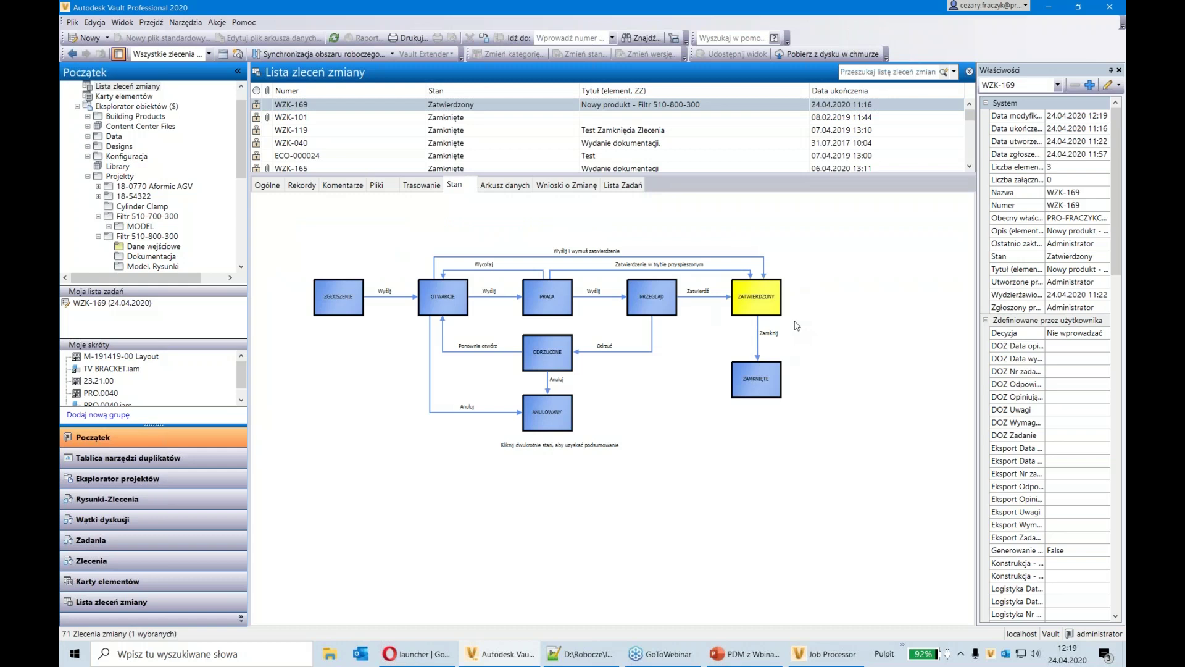
Close change order WZK-169 with the comment 'OK' and release its 21 linked items to Wydany
left_click(512, 107)
right_click(512, 106)
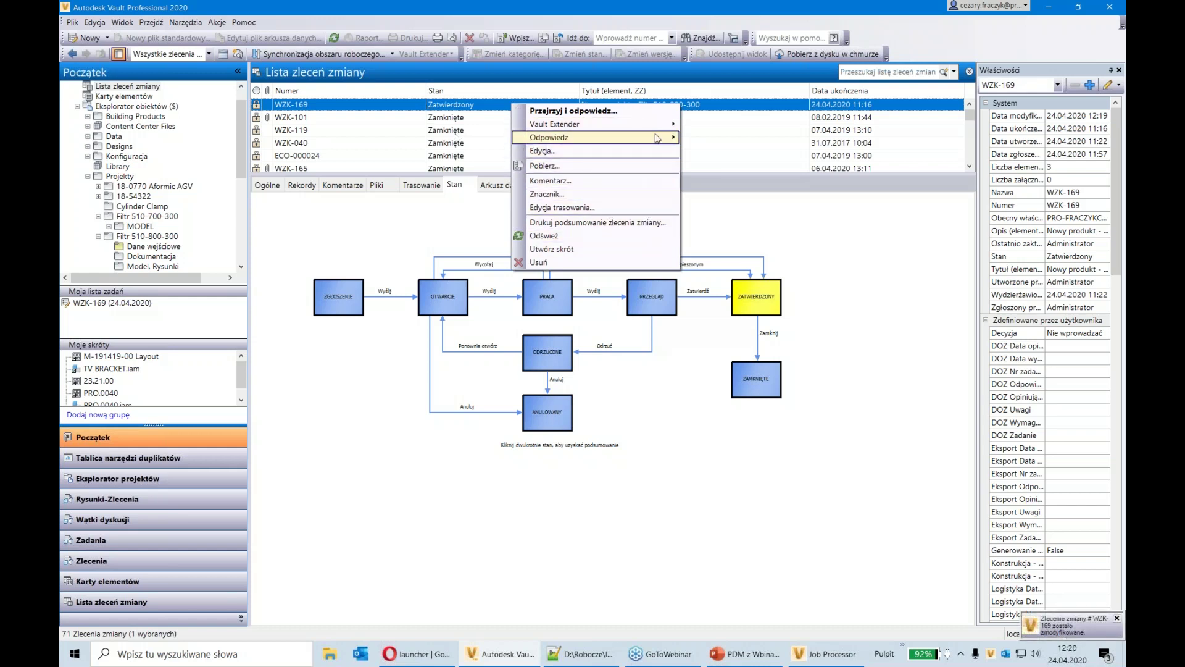
mouse_move(657, 137)
left_click(742, 266)
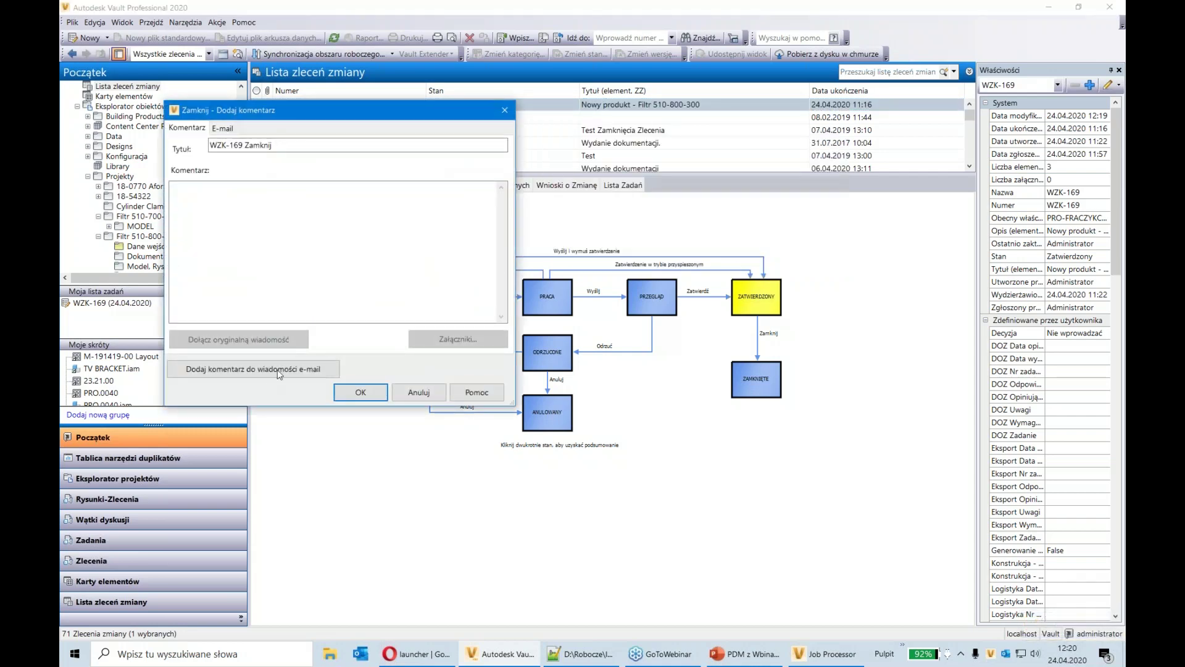
left_click(318, 222)
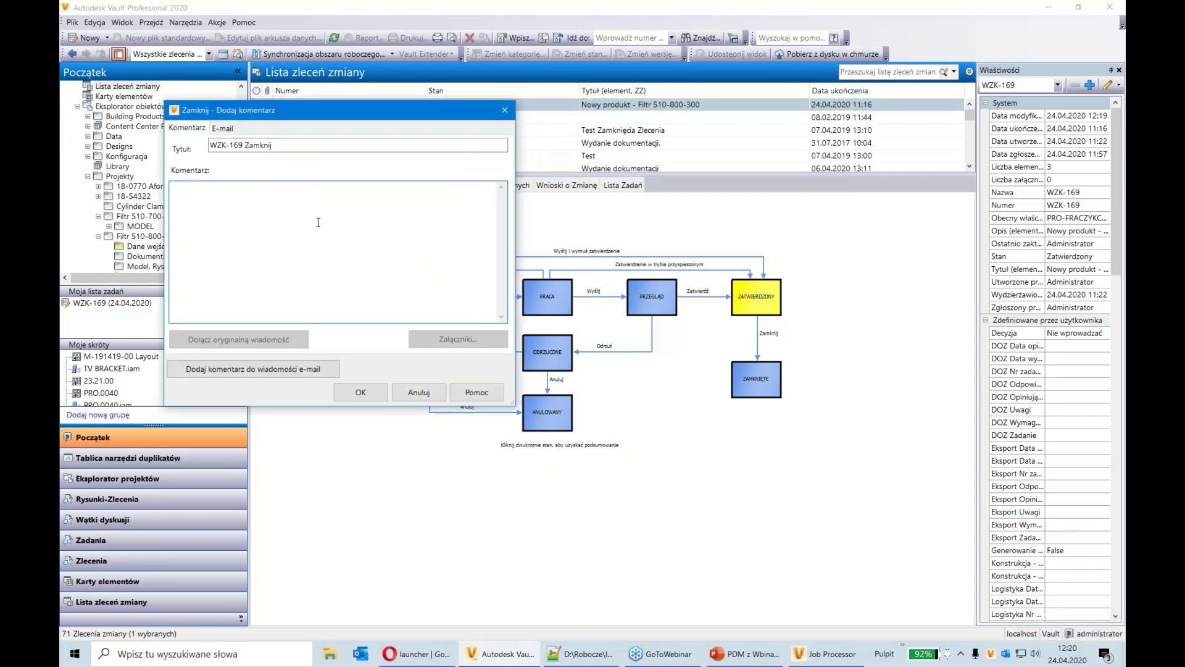
type("OK")
left_click(358, 391)
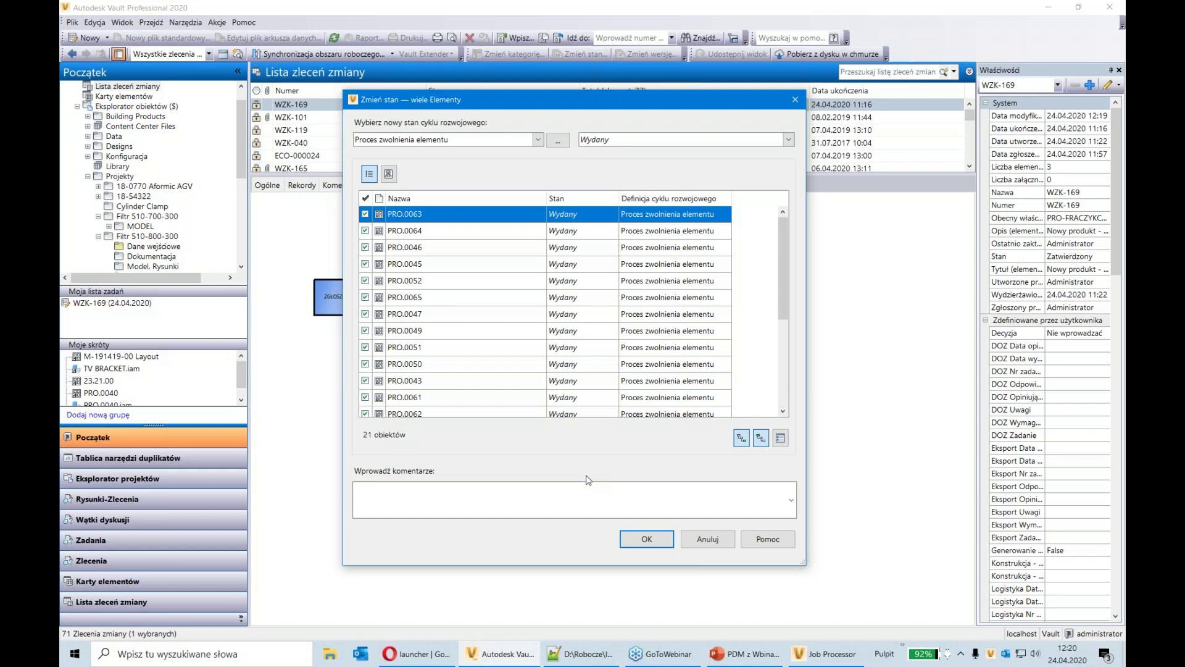
left_click_drag(781, 274, 780, 402)
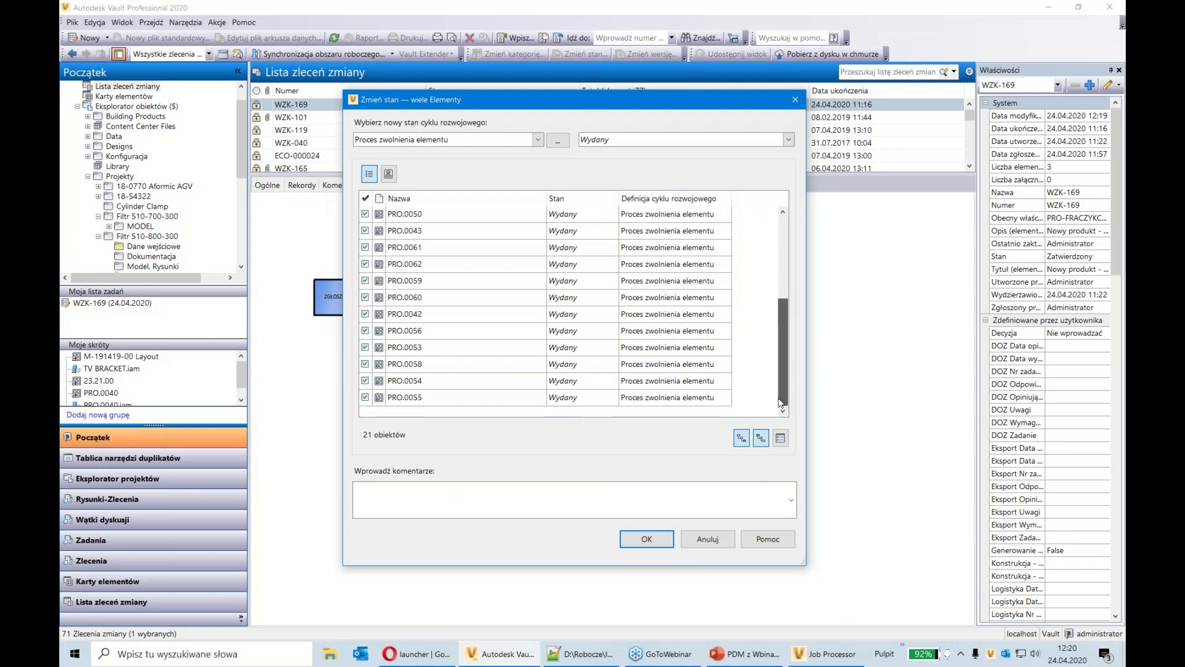
left_click(667, 546)
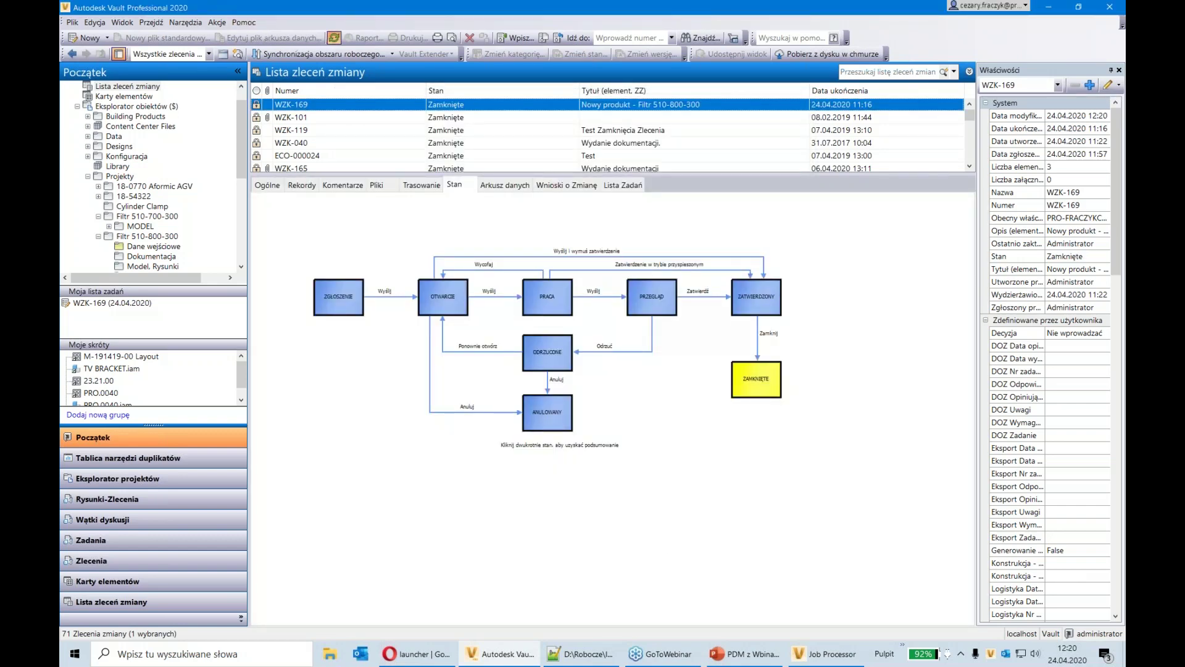
Refresh the list and go from WZK-169's Rekordy tab to the PRO.0063 item record
left_click(334, 38)
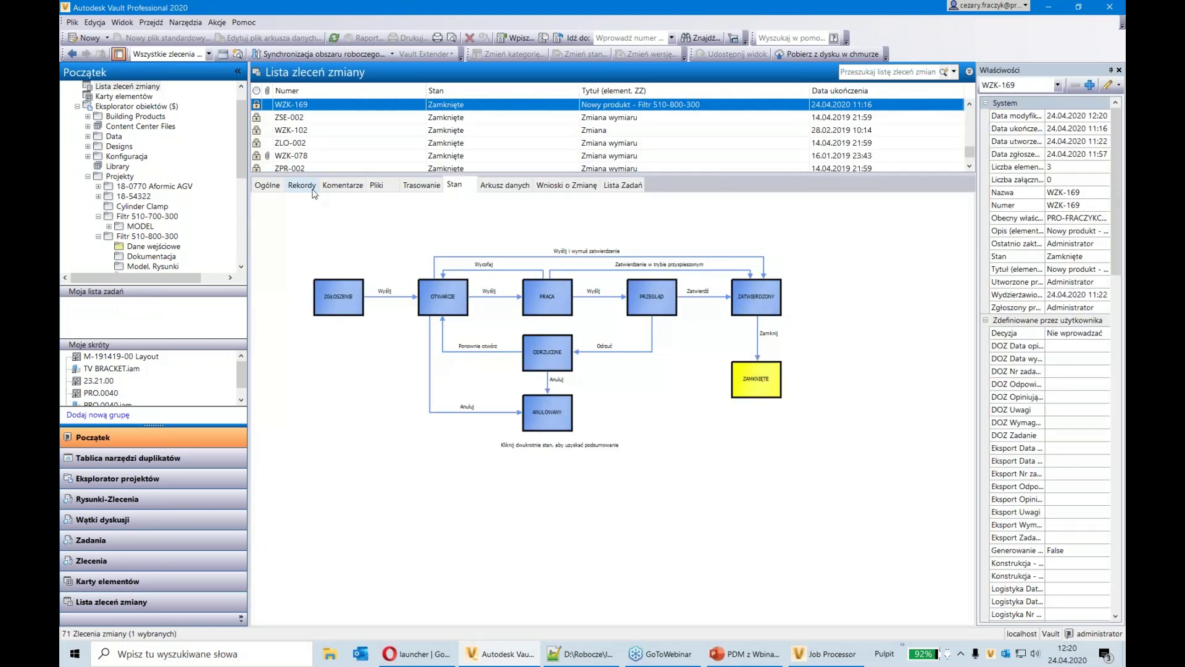
left_click(311, 189)
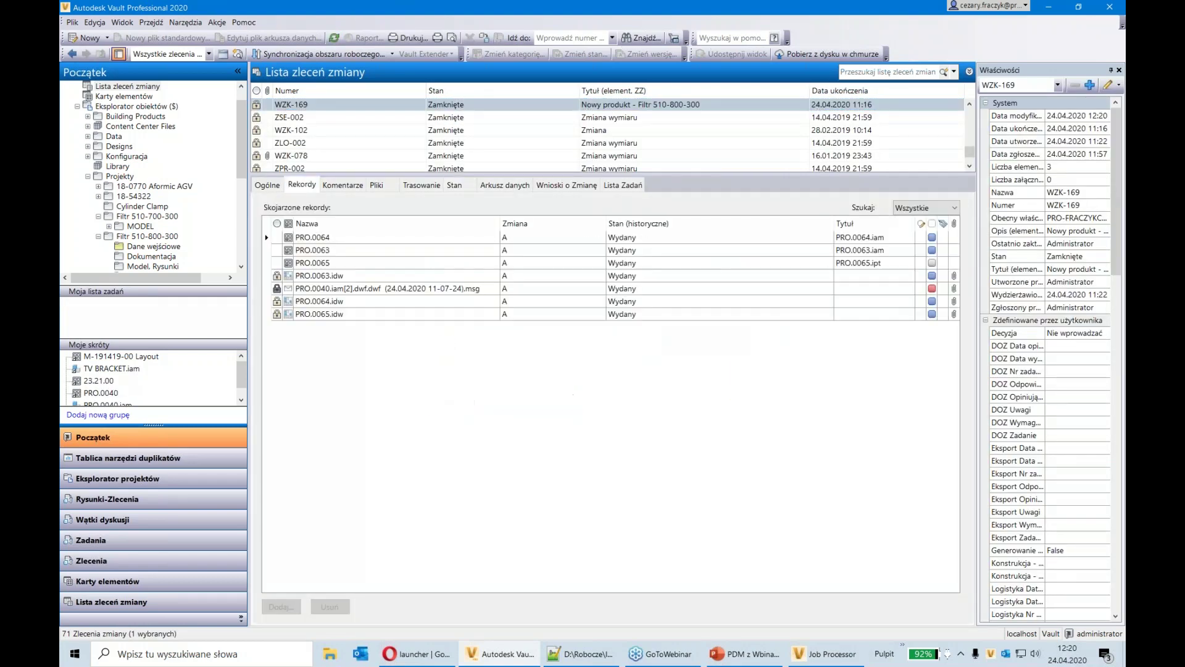
left_click(384, 254)
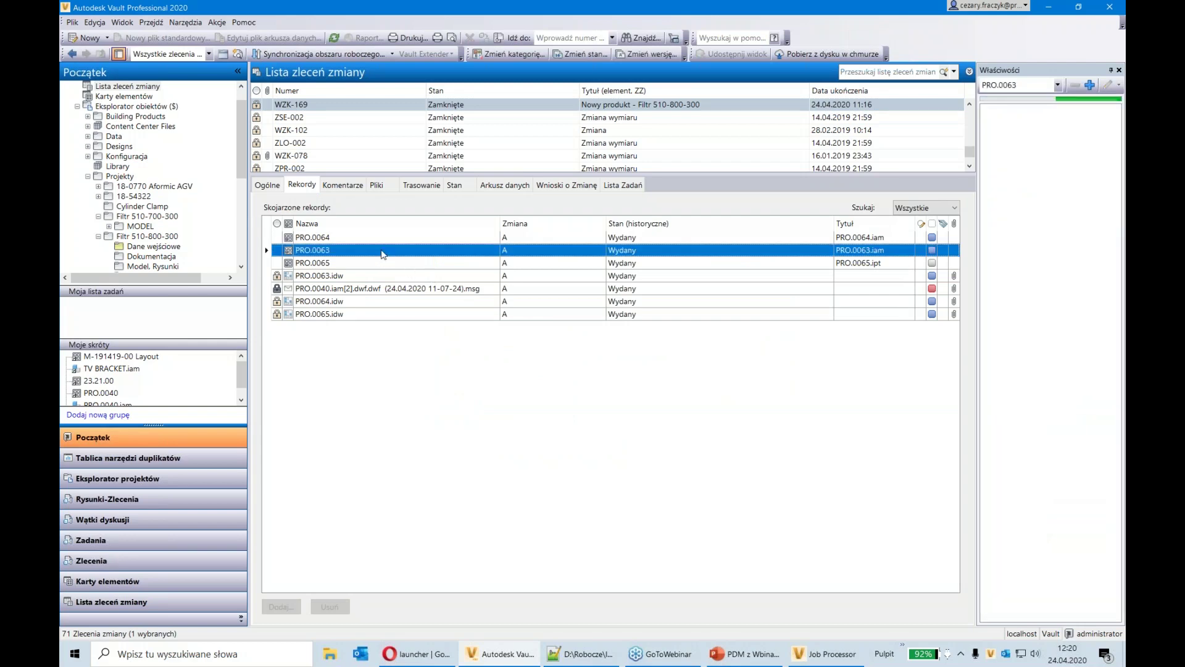
right_click(383, 254)
left_click(420, 274)
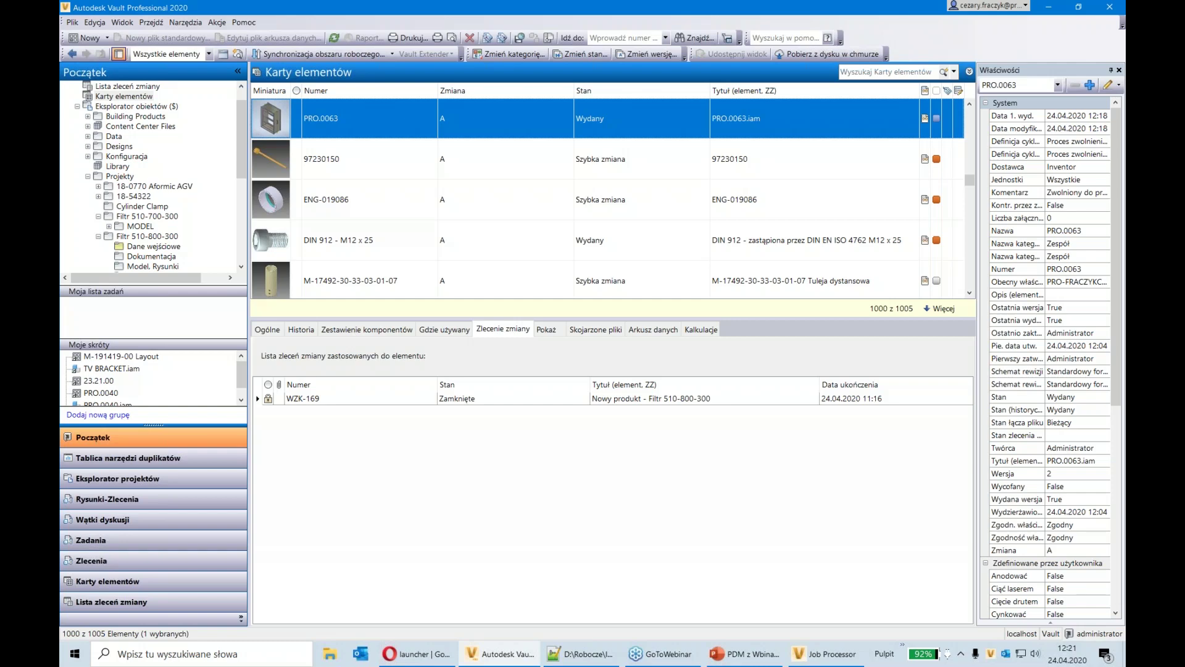
Show PRO.0063's bill of materials with PRO.0042 and PRO.0064 expanded
left_click(360, 330)
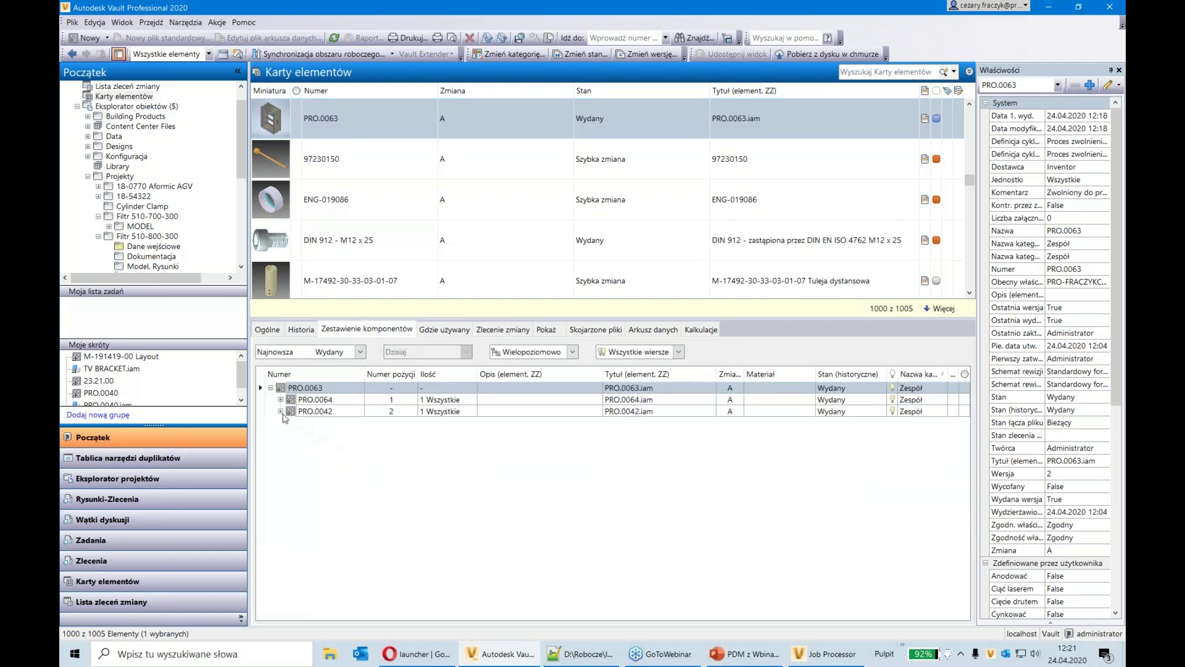
left_click(280, 411)
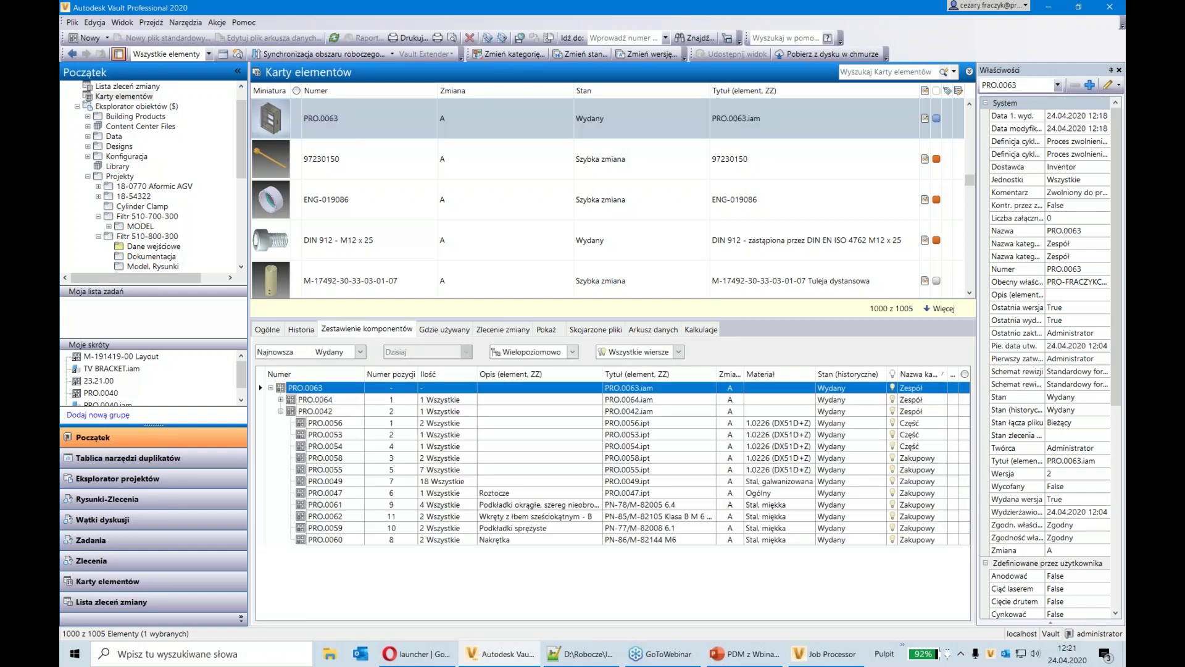
left_click(280, 399)
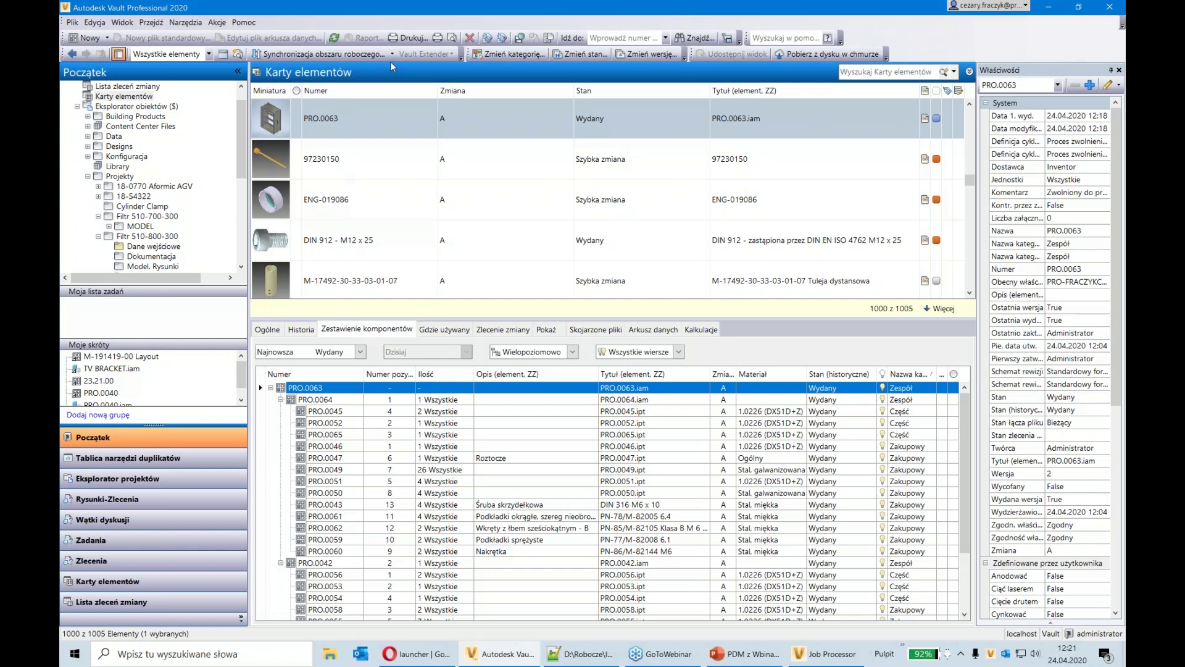
Run Vault Extender > Weryfikuj elementy on PRO.0063 to check its components
left_click(381, 102)
right_click(389, 118)
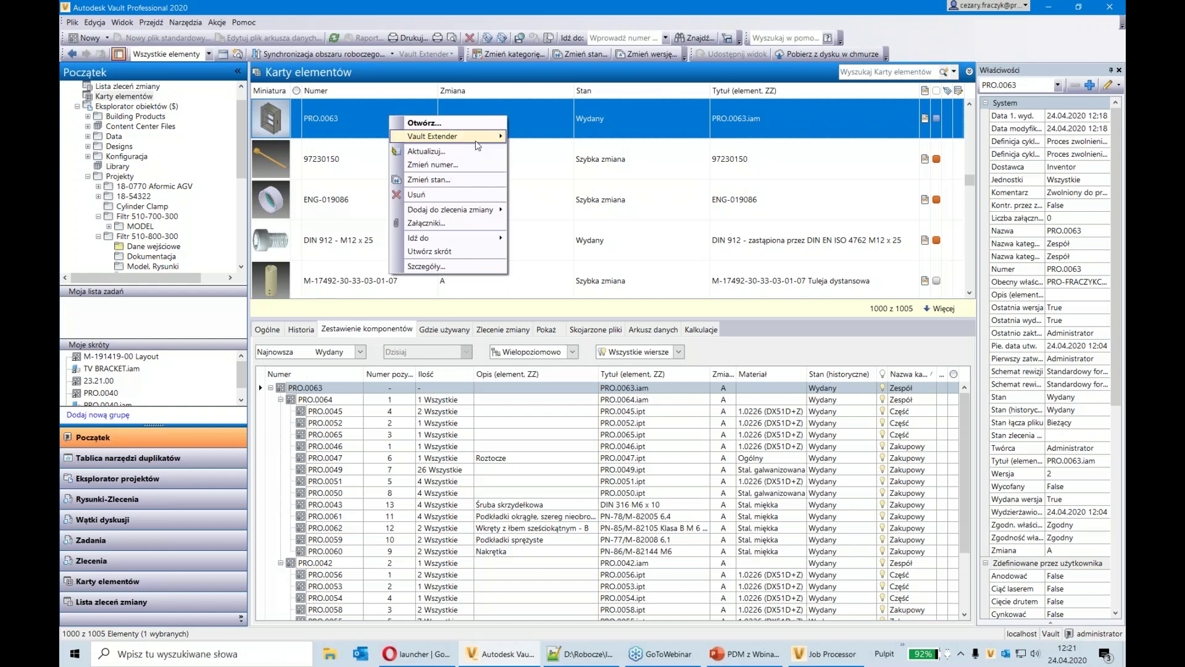
mouse_move(478, 137)
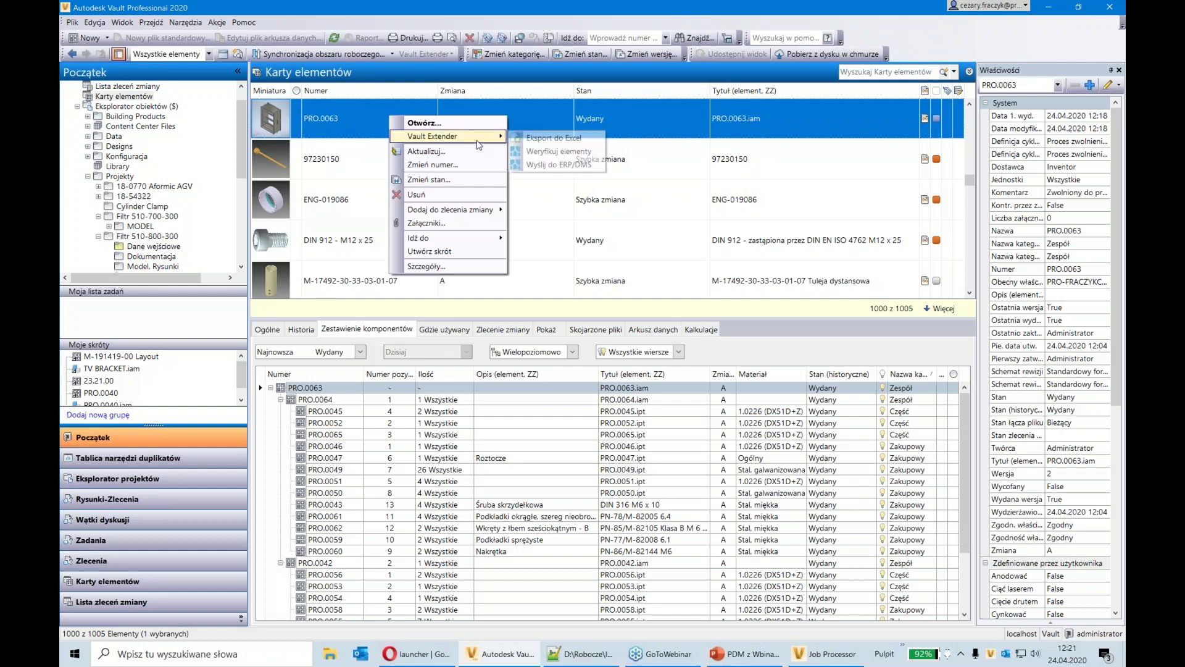
left_click(579, 152)
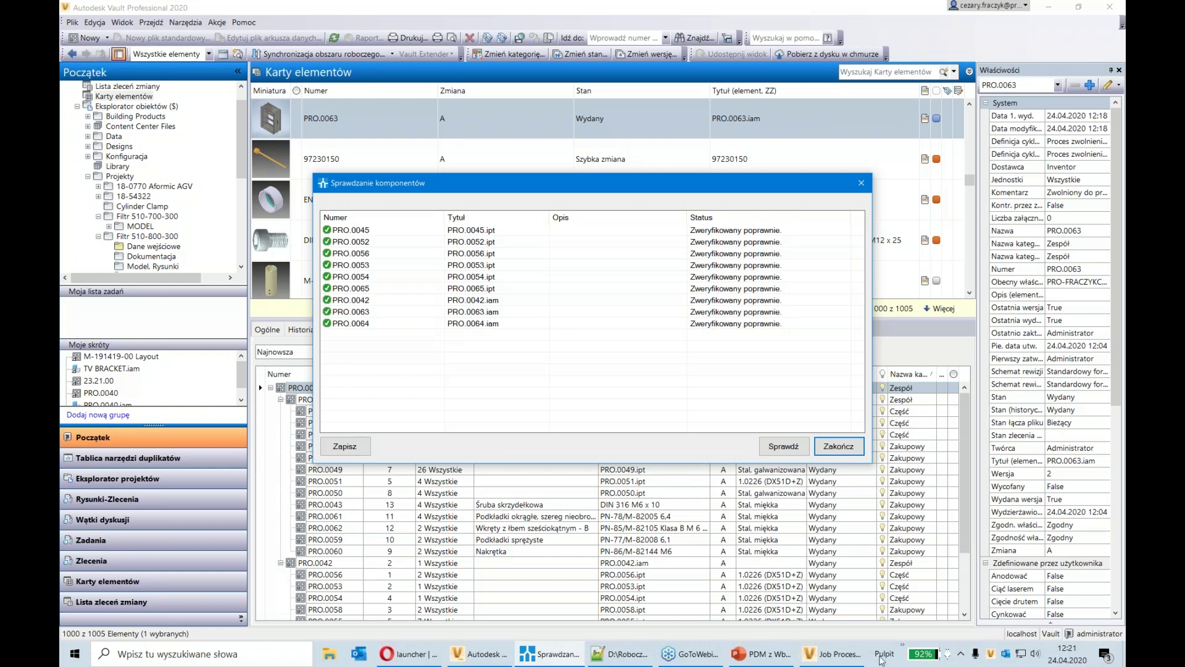
Start VaultConnector from the PDM desktop menu, log in with the administrator password, and close the component check
left_click(905, 655)
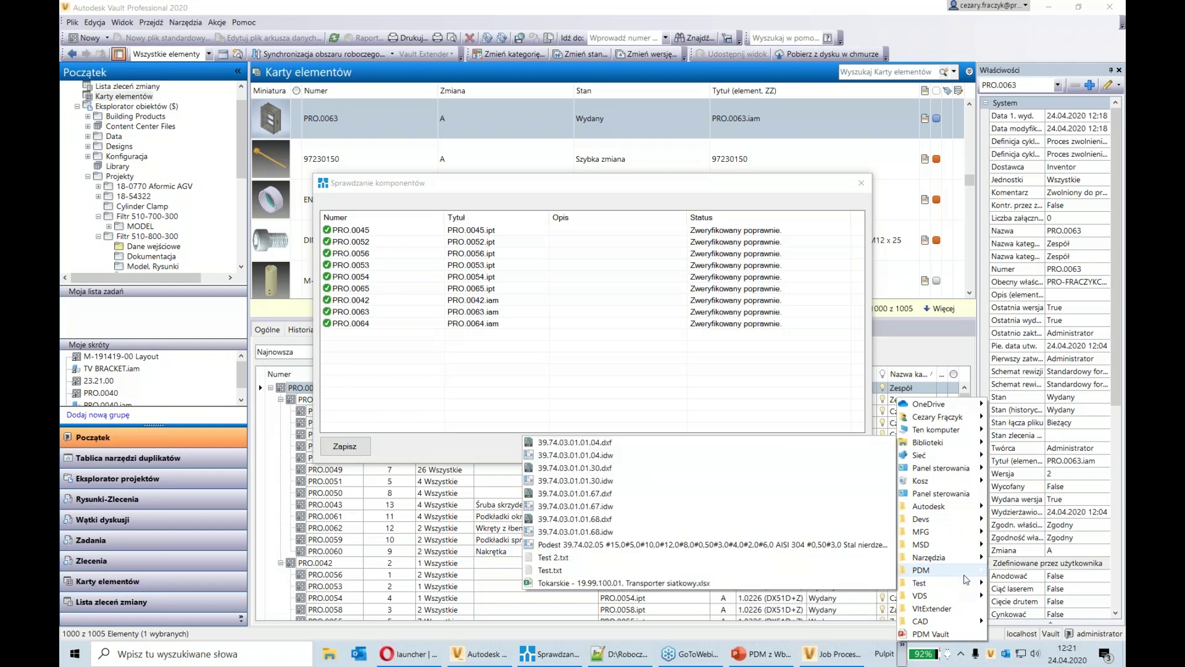
mouse_move(958, 579)
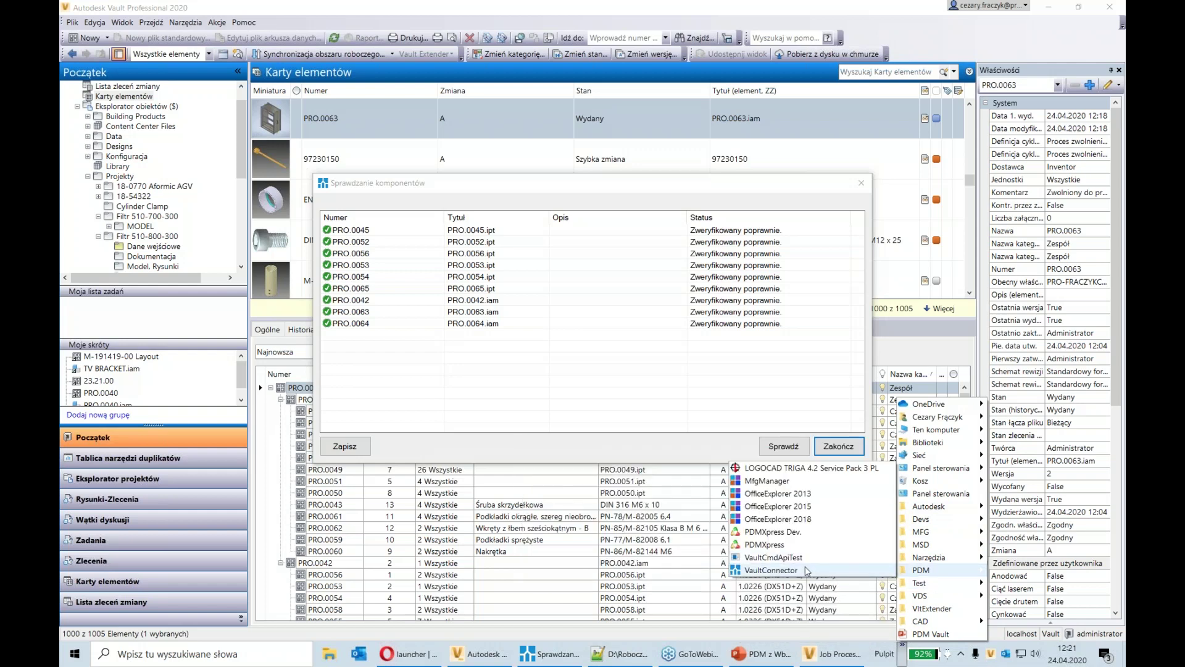
left_click(806, 566)
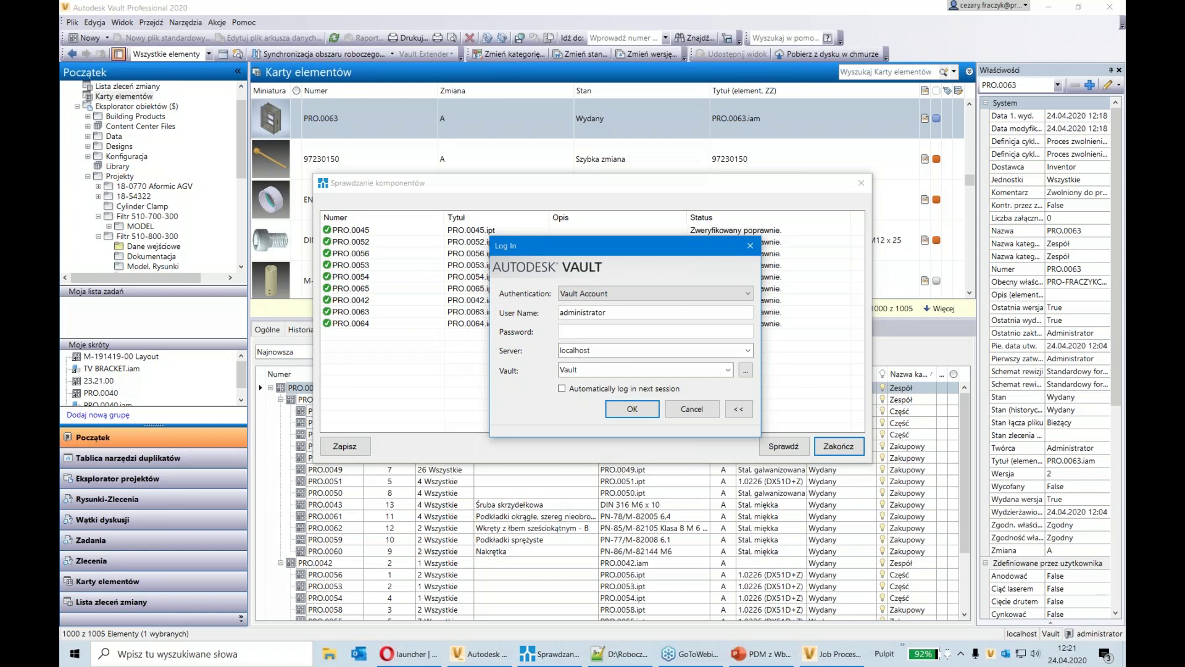
type("***")
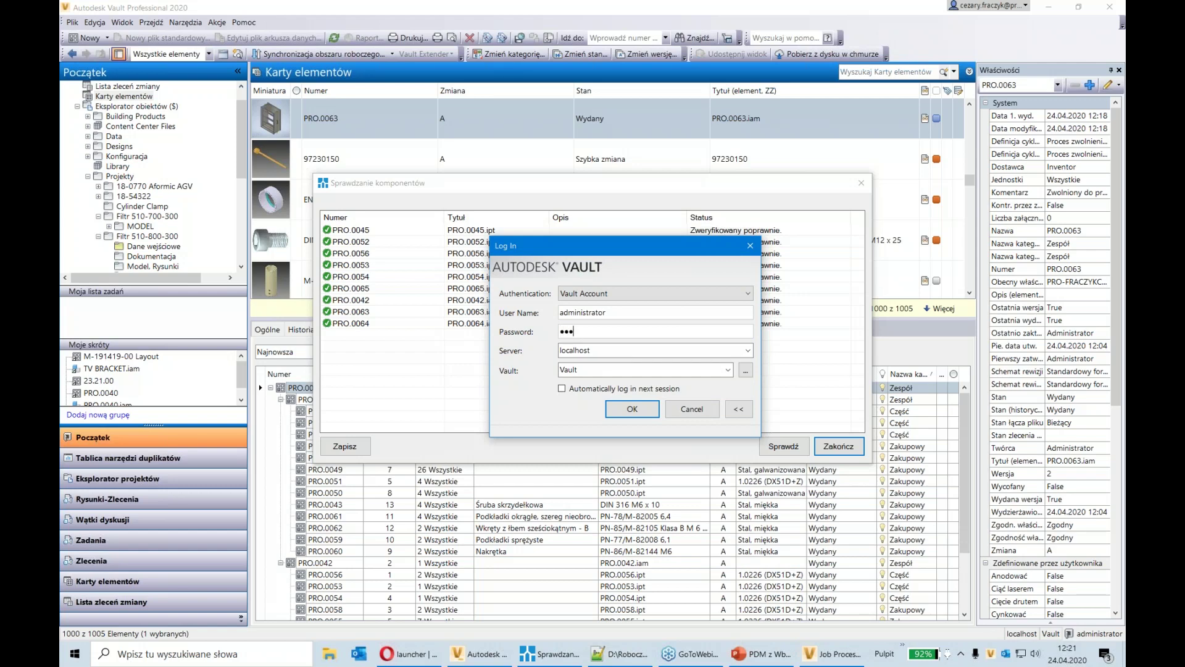
left_click(633, 410)
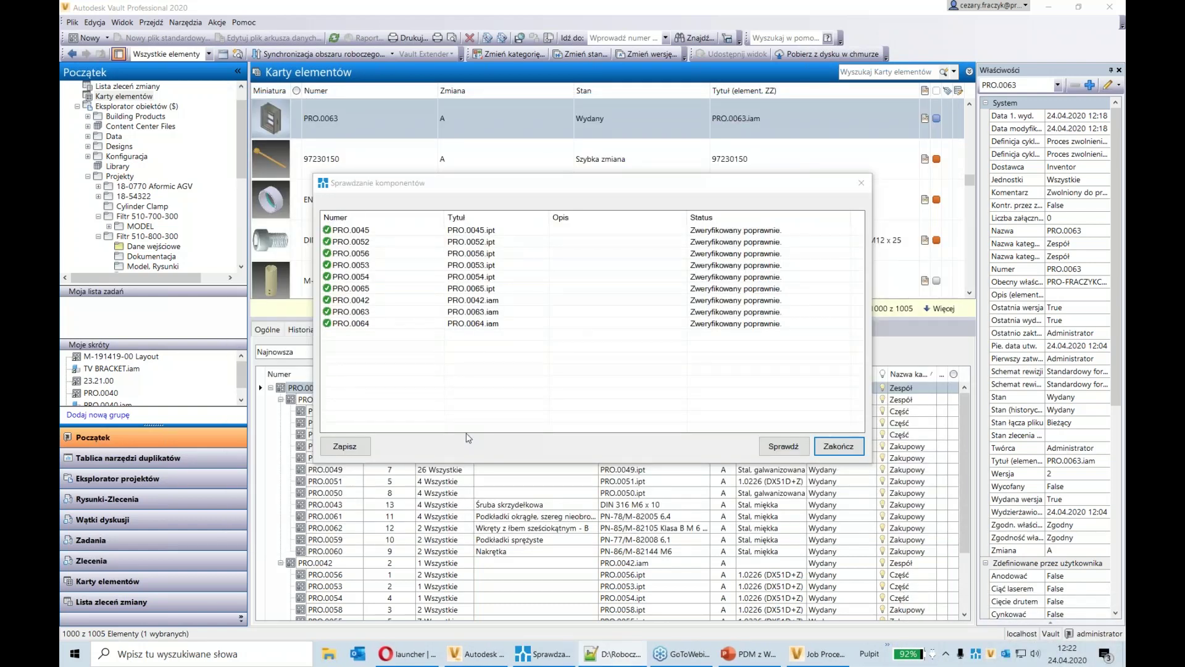
left_click(863, 184)
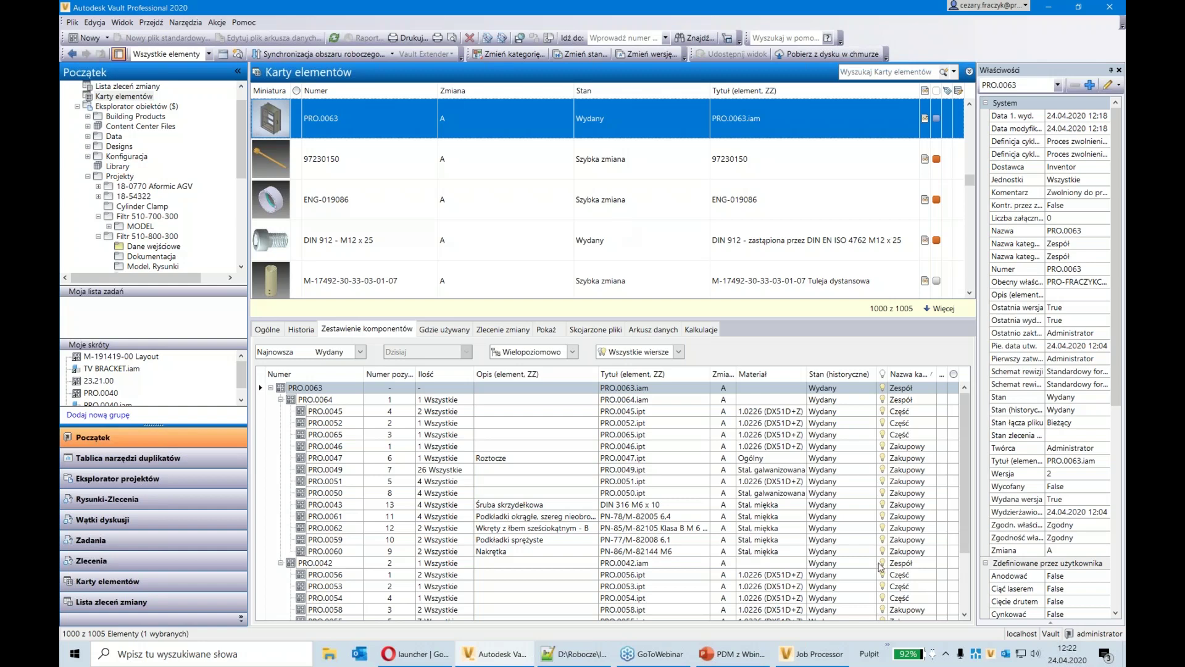
Open the Vault Connector task list and review the parameters of AddBomRowFiles task 11034
double_click(978, 660)
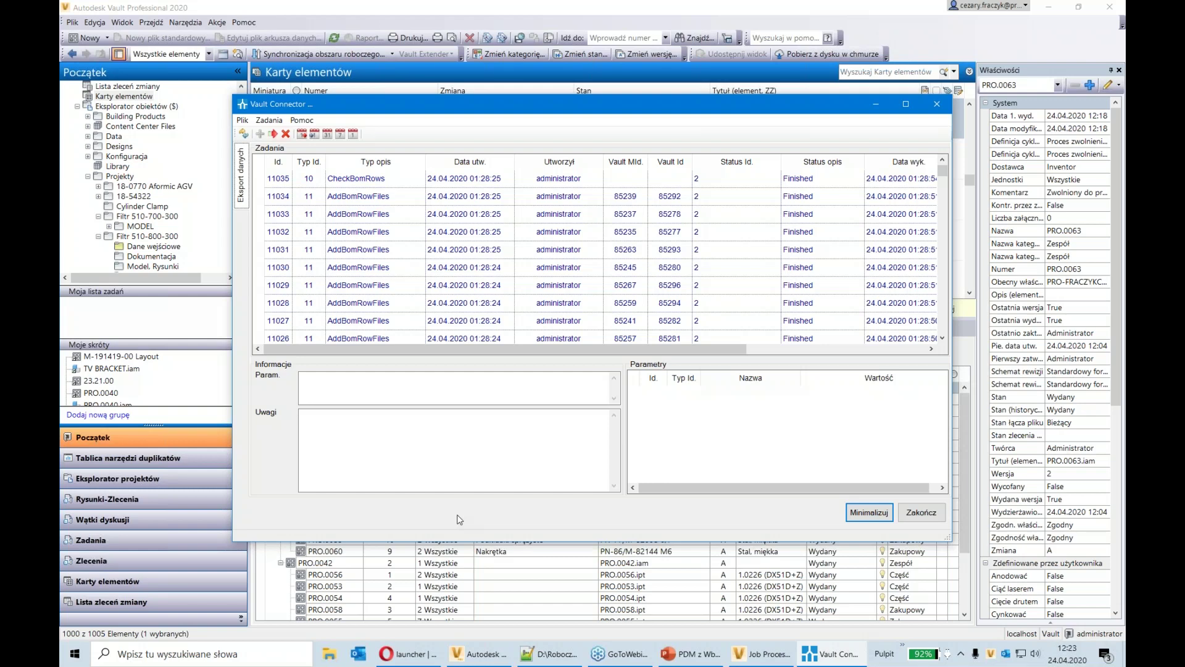
left_click(389, 198)
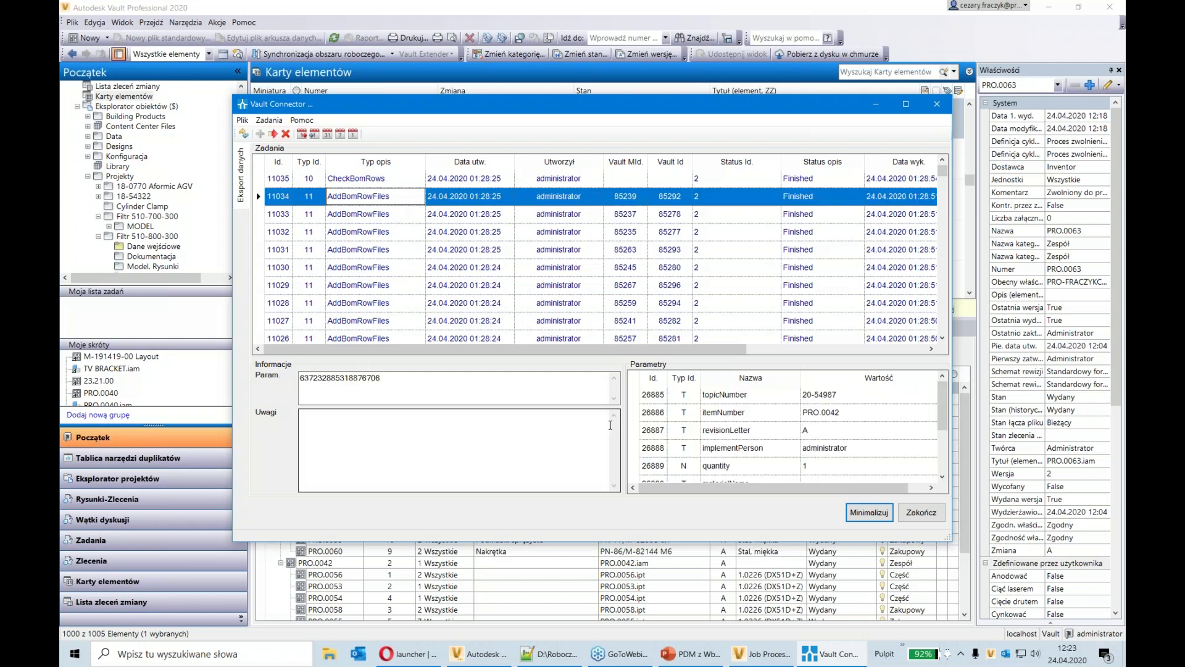
scroll(786, 460, "down", 2)
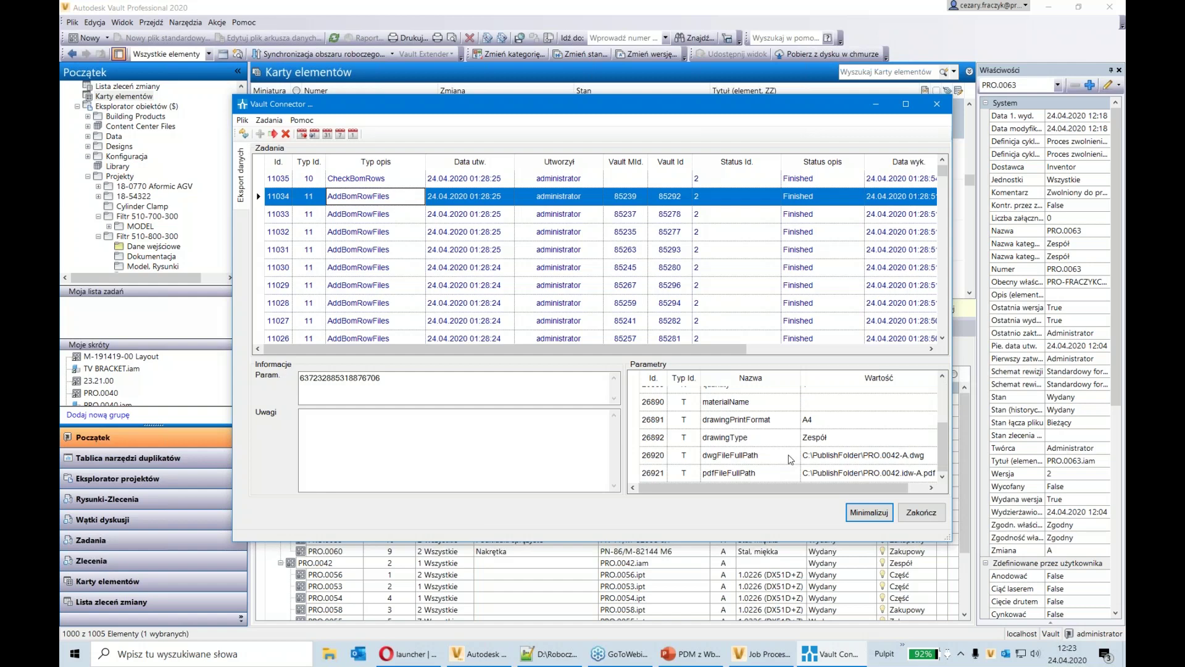
scroll(790, 459, "up", 2)
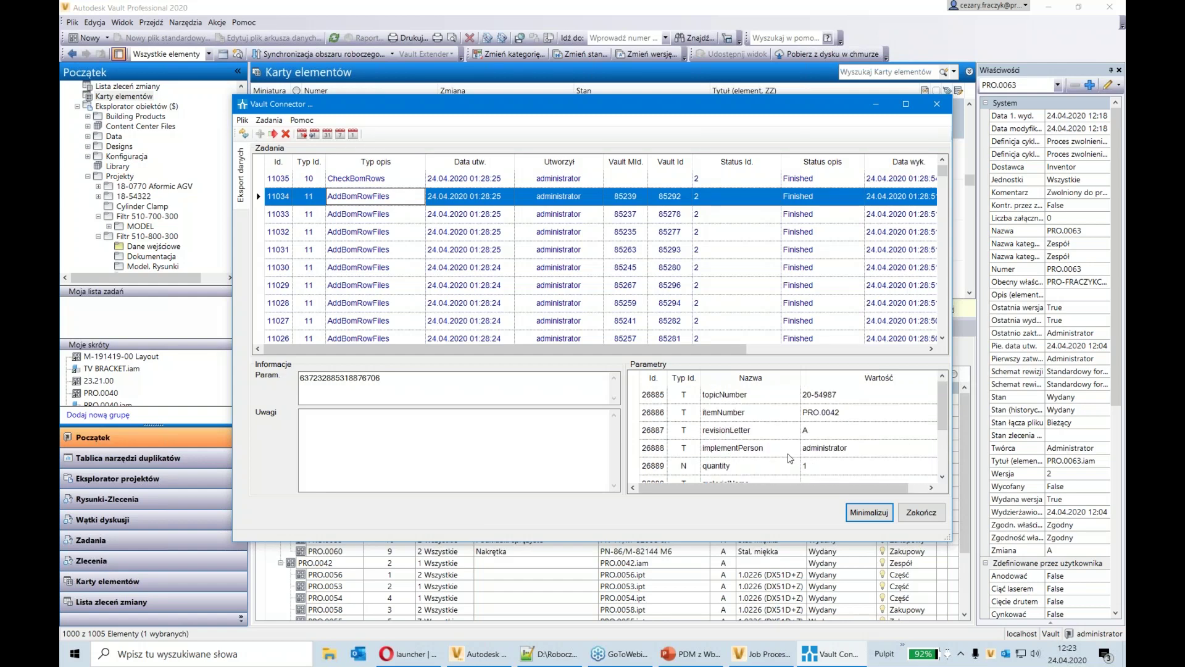
Check the connector's version under Pomoc > O programie
left_click(302, 120)
left_click(315, 136)
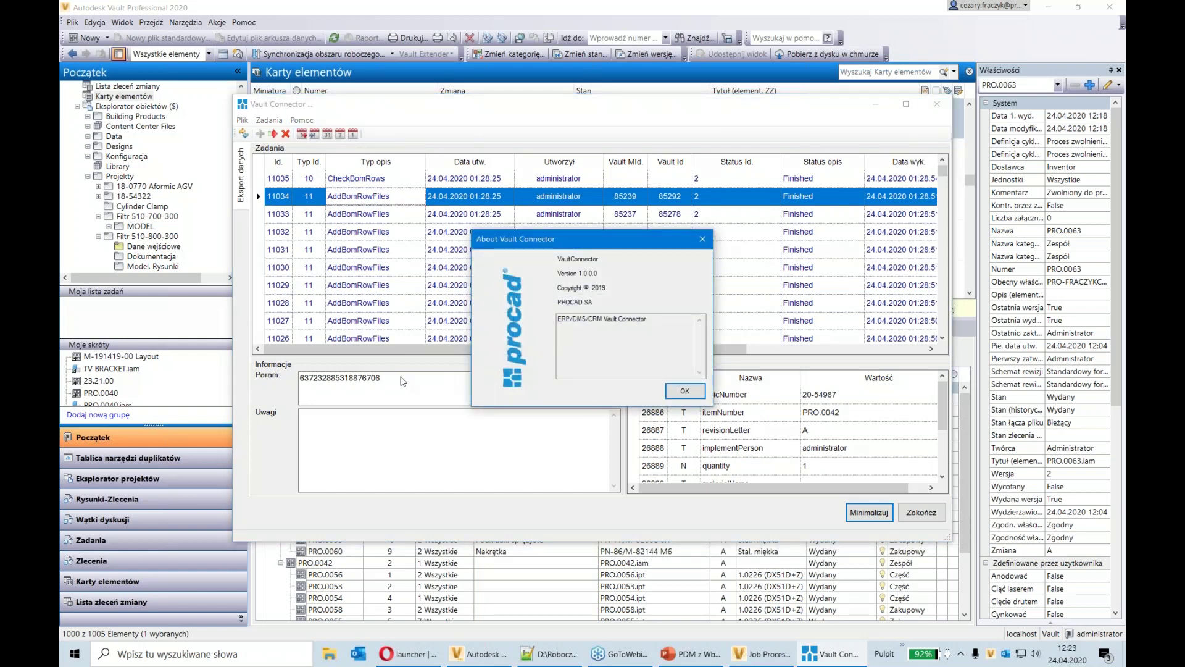
left_click(681, 394)
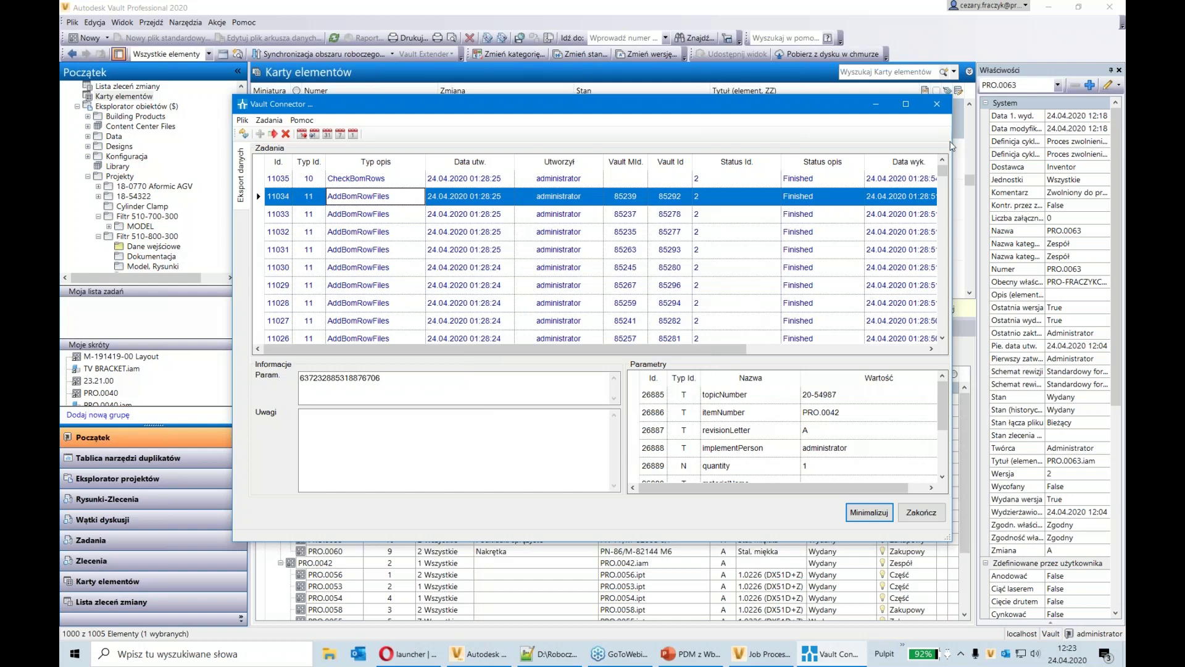
Minimize Vault Connector, re-run Weryfikuj elementy on PRO.0063, and close the nine-component result
left_click(876, 104)
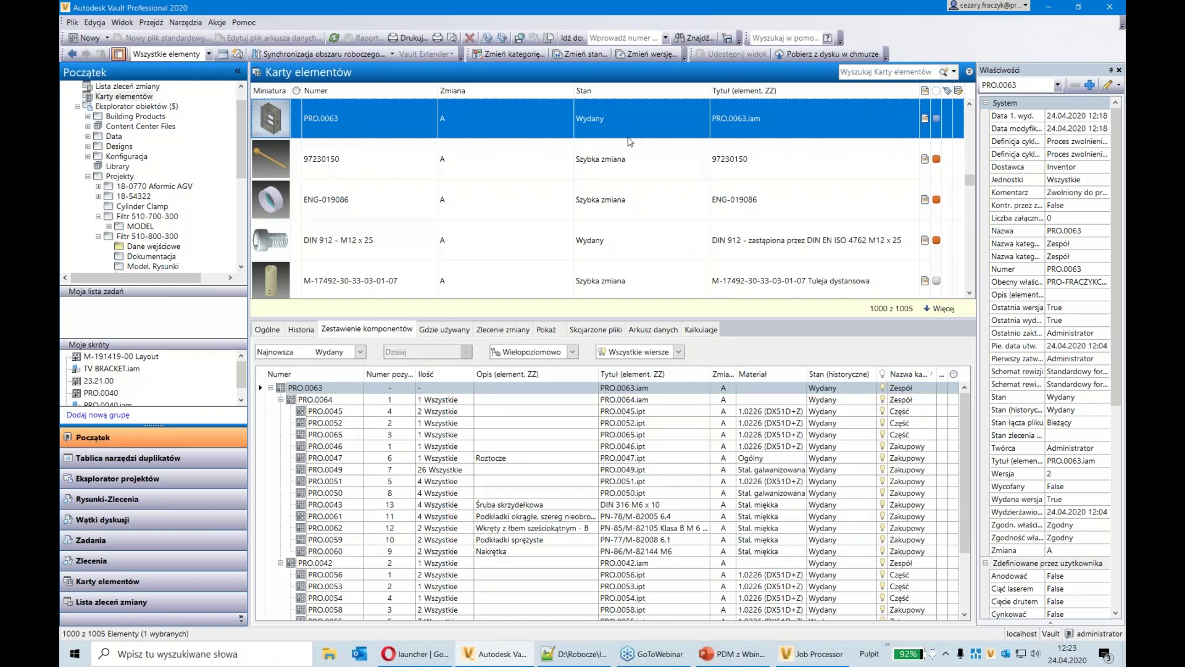
right_click(518, 118)
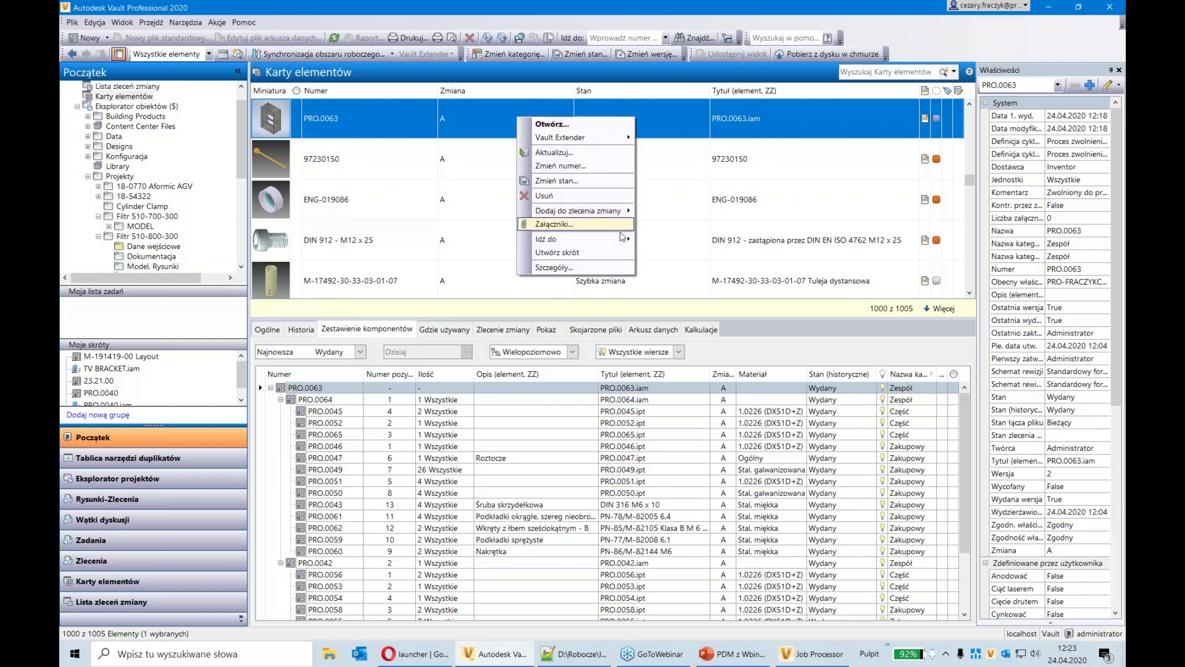
mouse_move(626, 245)
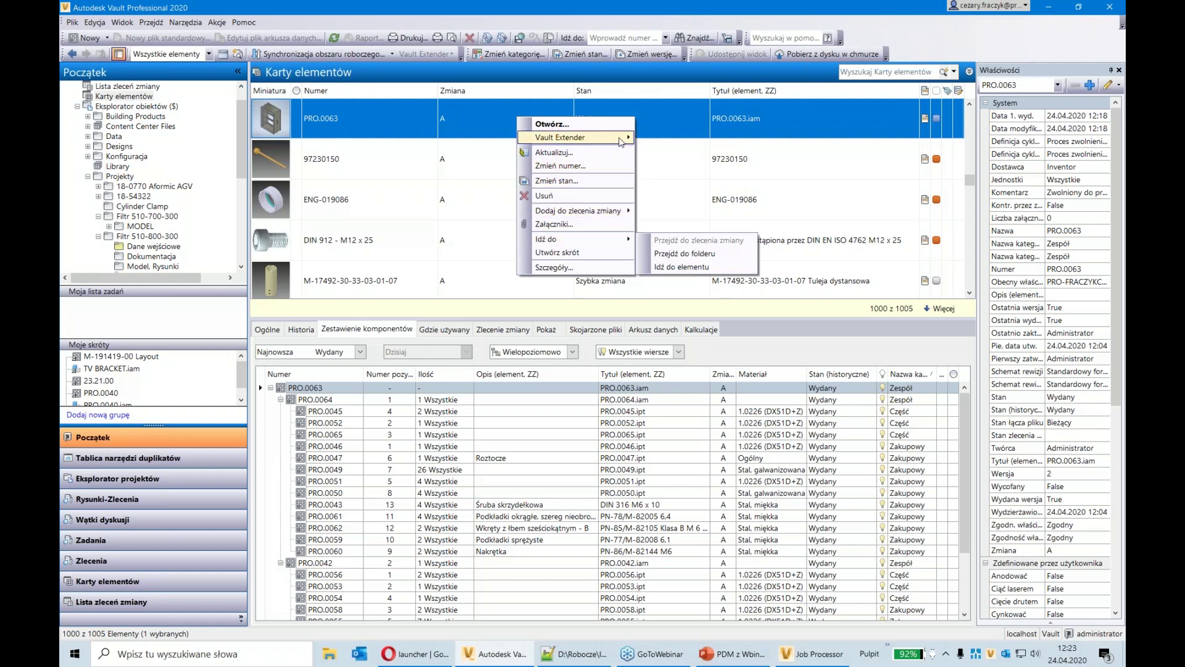
mouse_move(624, 140)
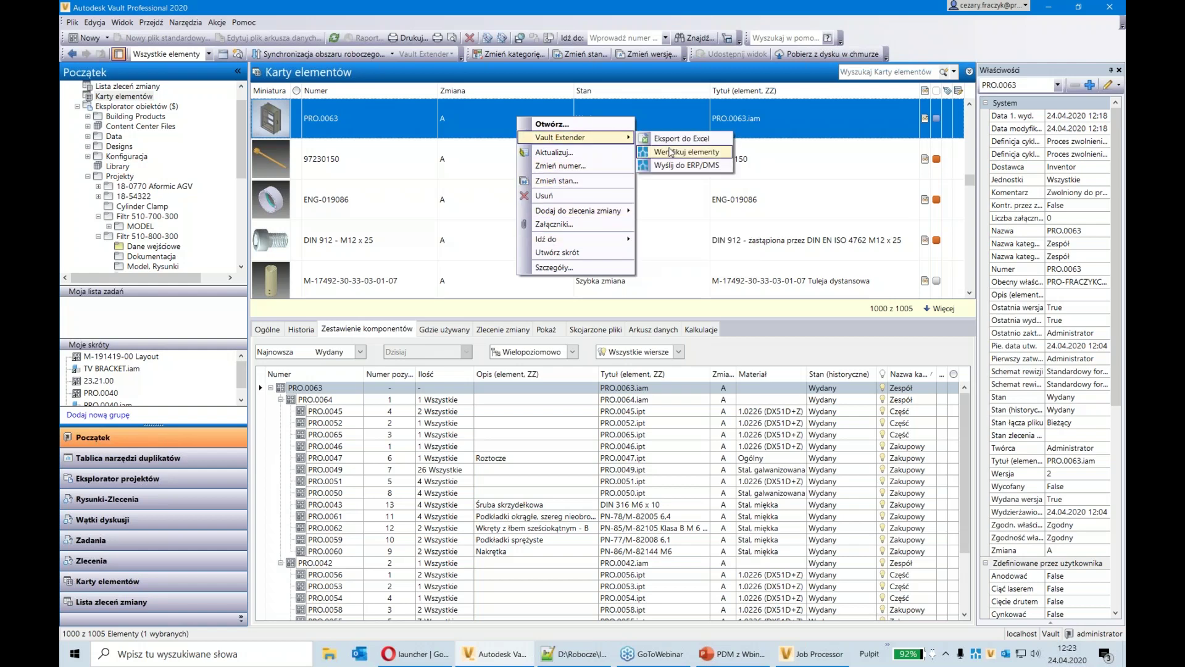
left_click(648, 153)
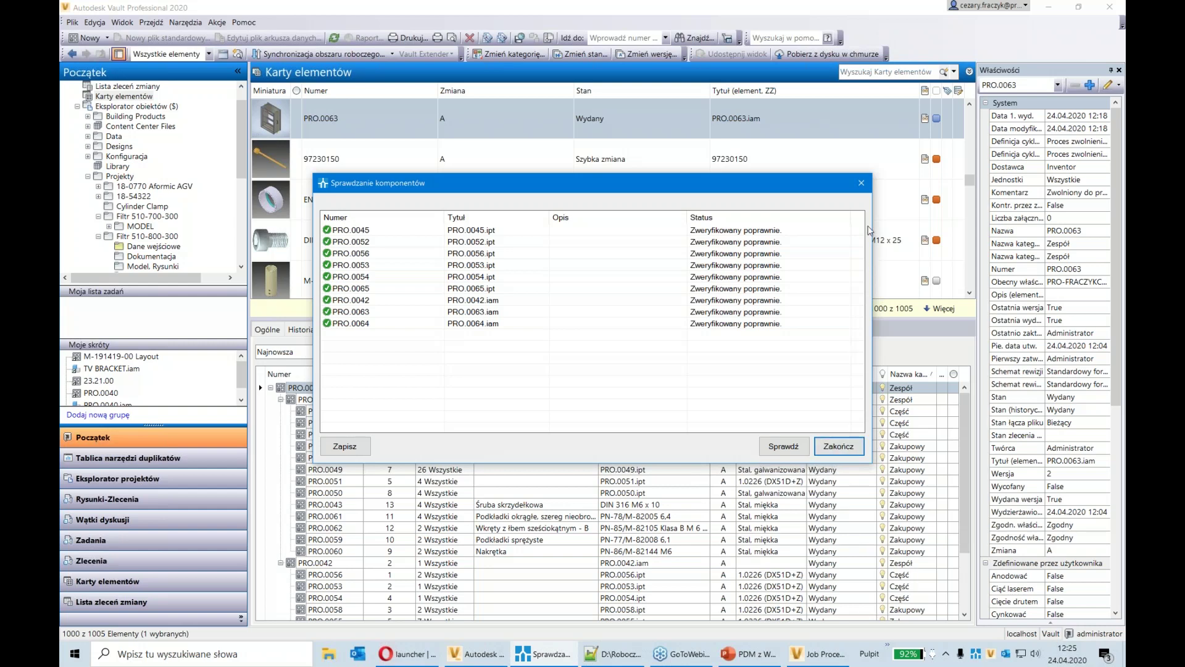
left_click(861, 182)
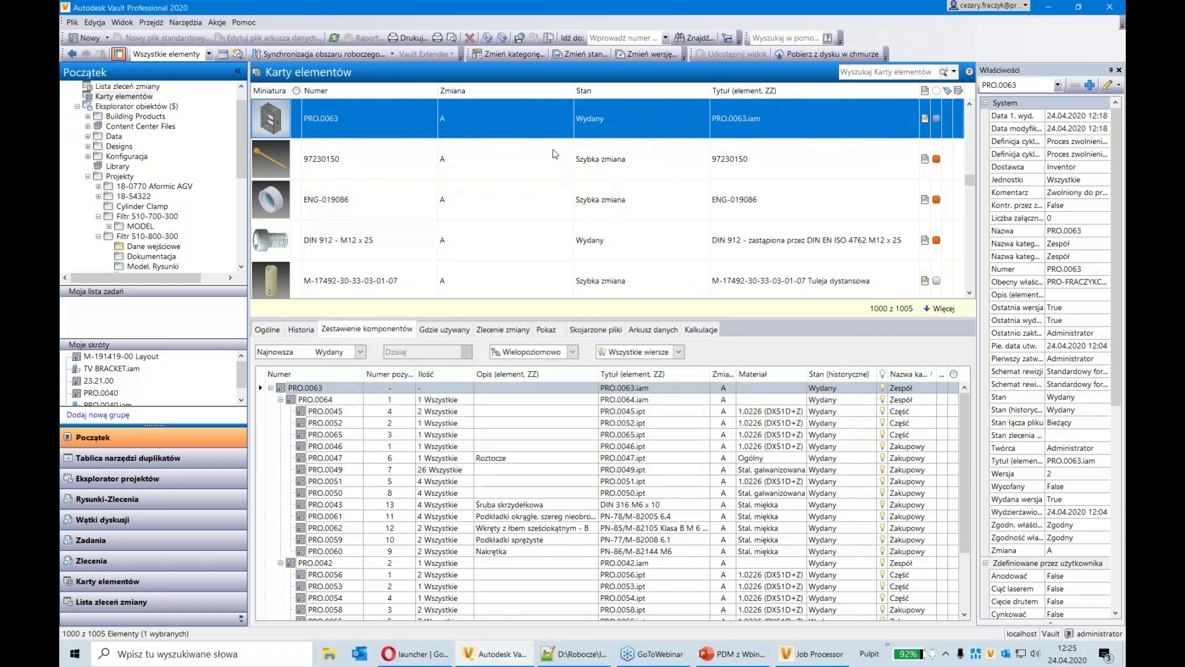
Choose Vault Extender > Wyślij do ERP/DMS for PRO.0063 to open the Eksport Zestawienia Komponentów dialog
right_click(536, 122)
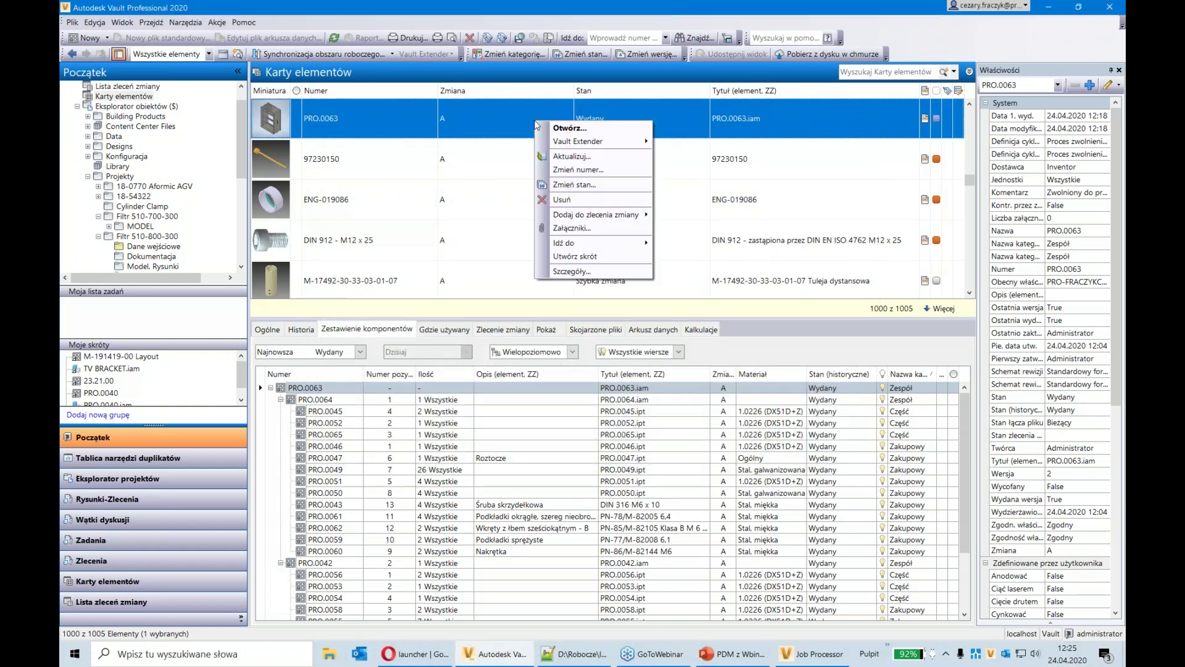
mouse_move(613, 149)
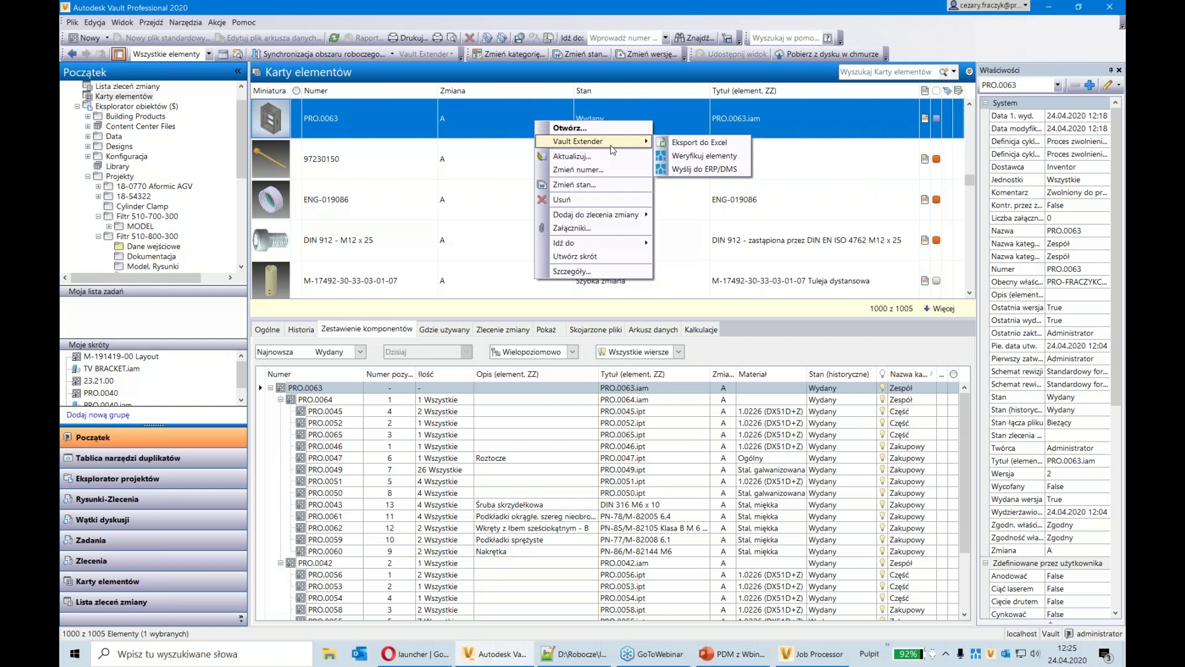
left_click(741, 175)
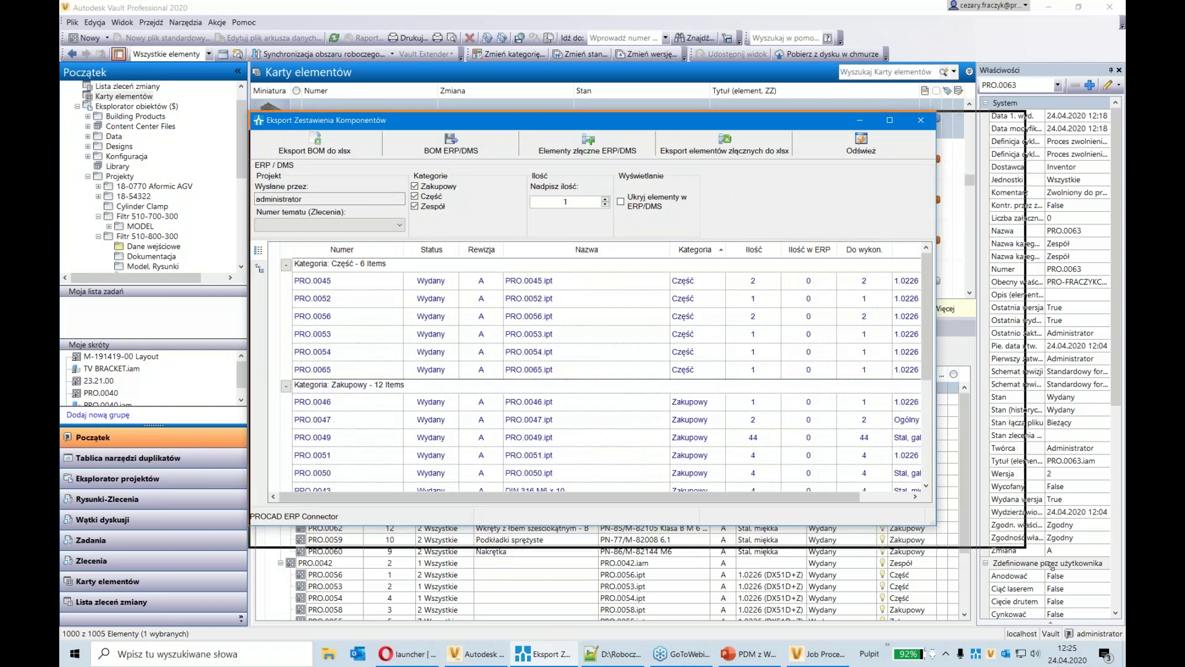
Enlarge the export window, review the component list, and attempt BOM ERP/DMS without a topic number
left_click_drag(1025, 547, 1073, 577)
left_click_drag(639, 120, 563, 86)
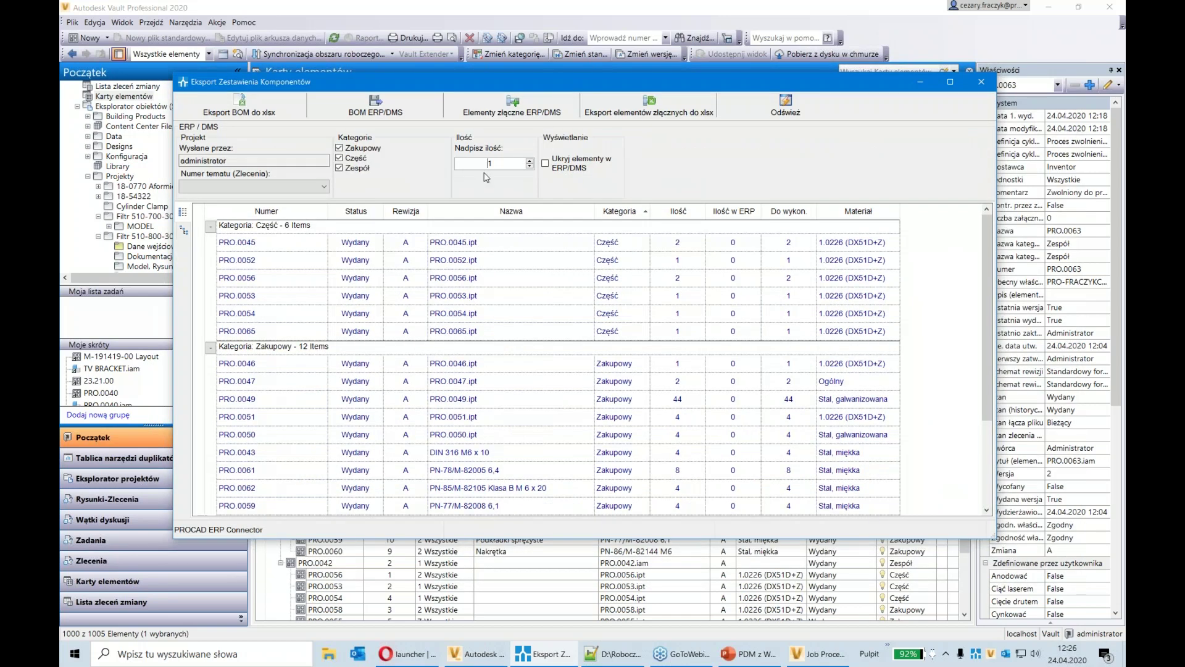
scroll(658, 383, "down", 2)
scroll(660, 383, "up", 2)
scroll(368, 343, "down", 2)
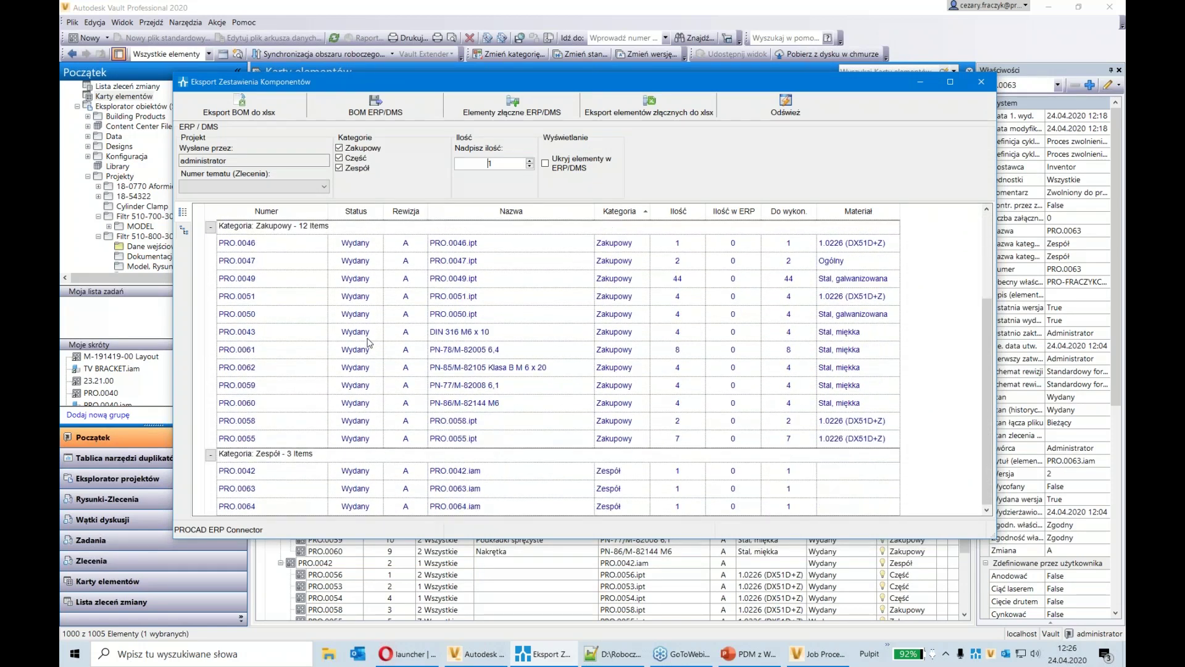
scroll(368, 343, "up", 1)
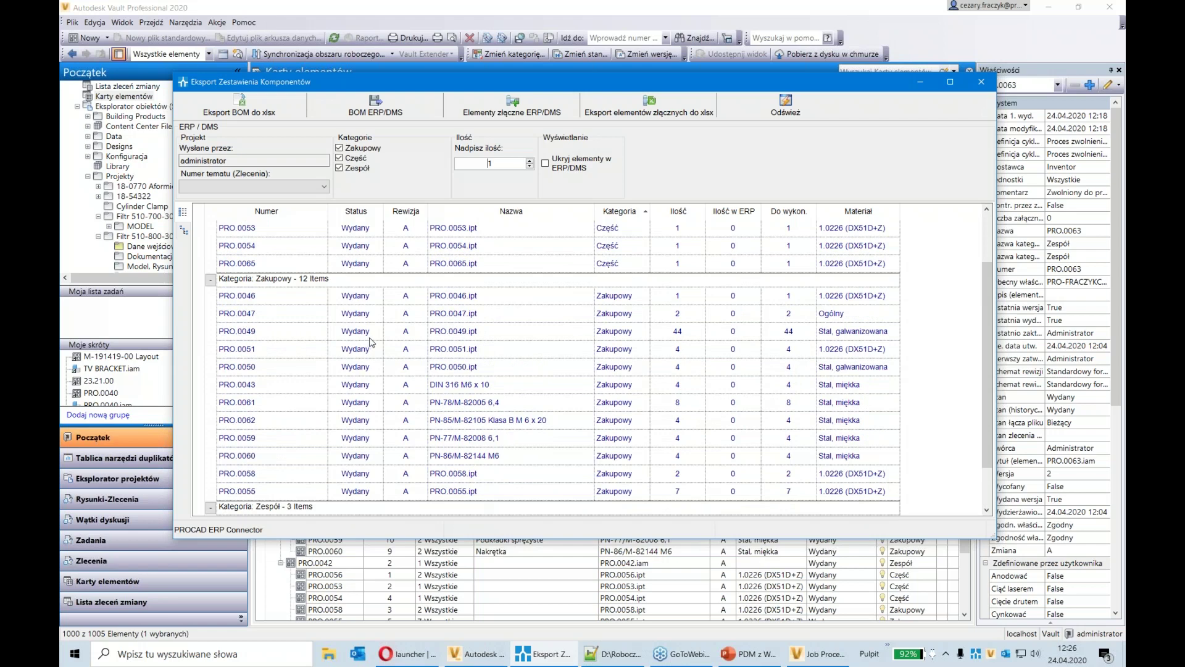
scroll(371, 343, "up", 1)
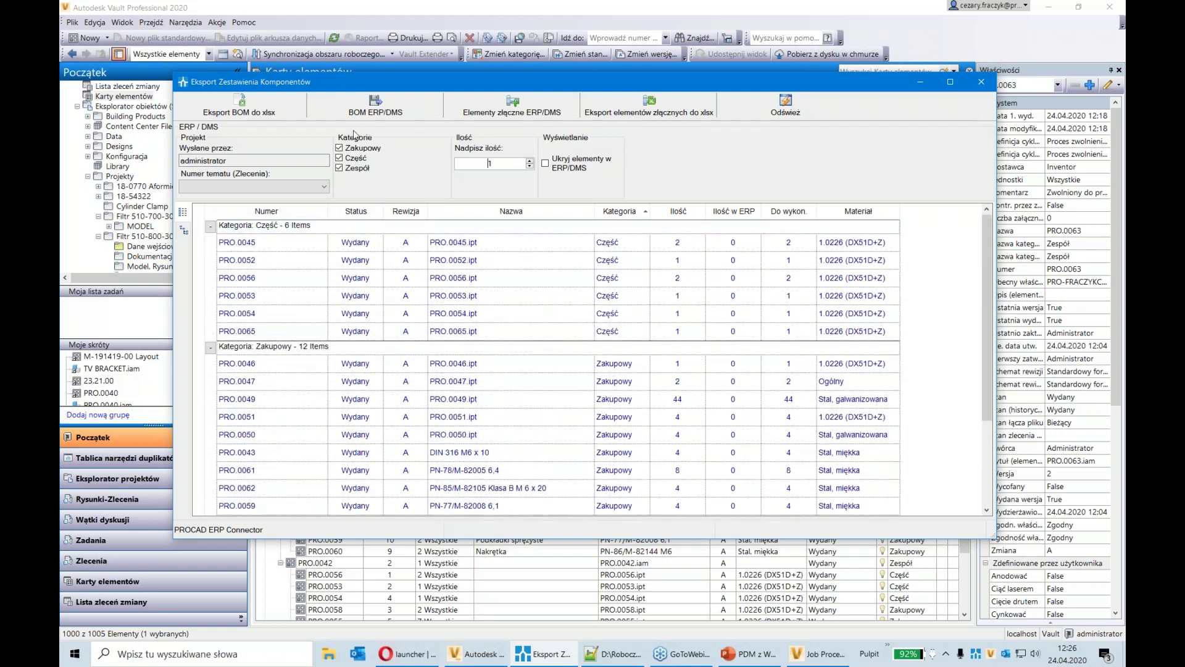
left_click(364, 115)
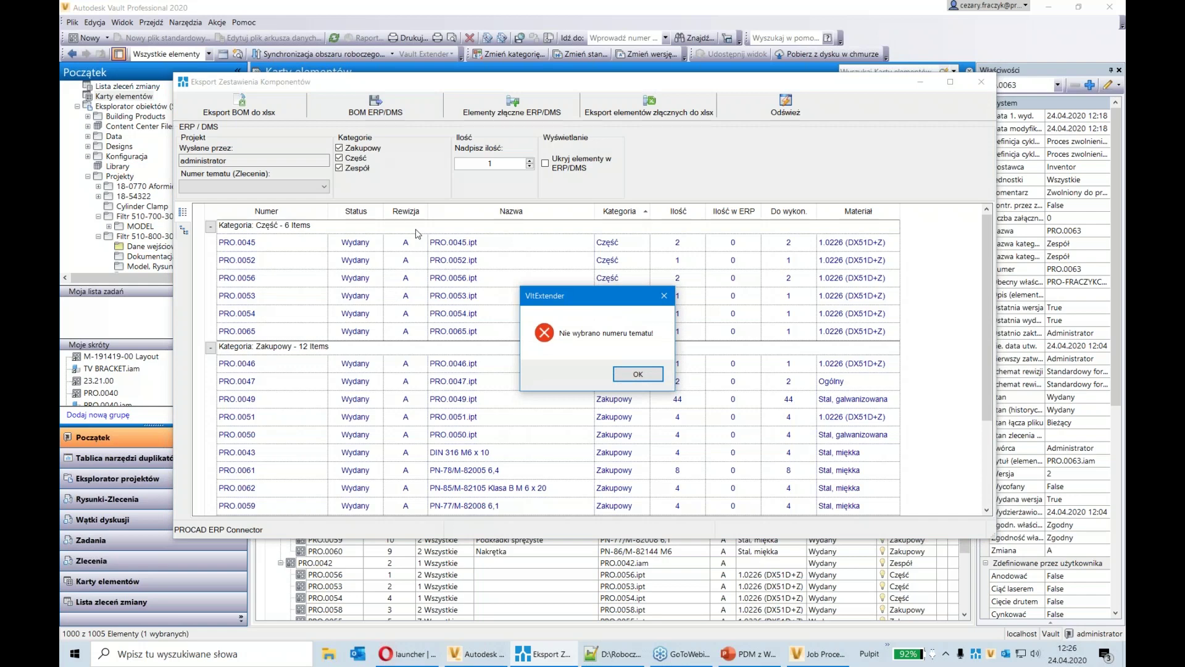
Dismiss the missing-topic error and select topic number 20-240420
left_click(636, 373)
left_click(260, 187)
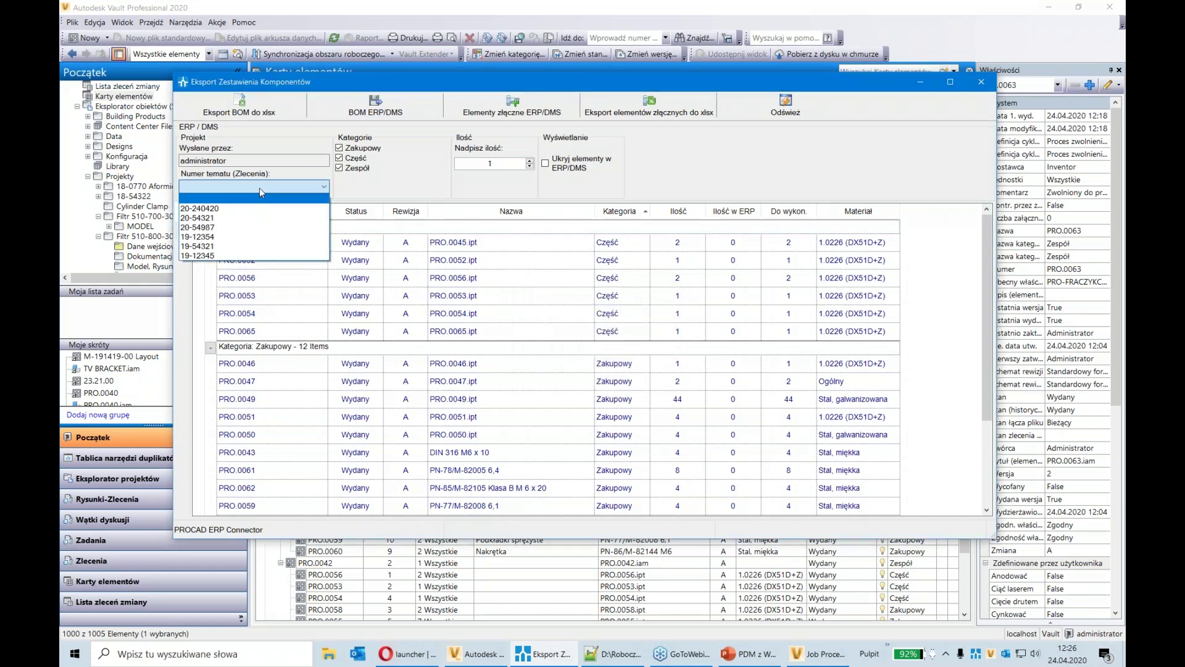
left_click(264, 210)
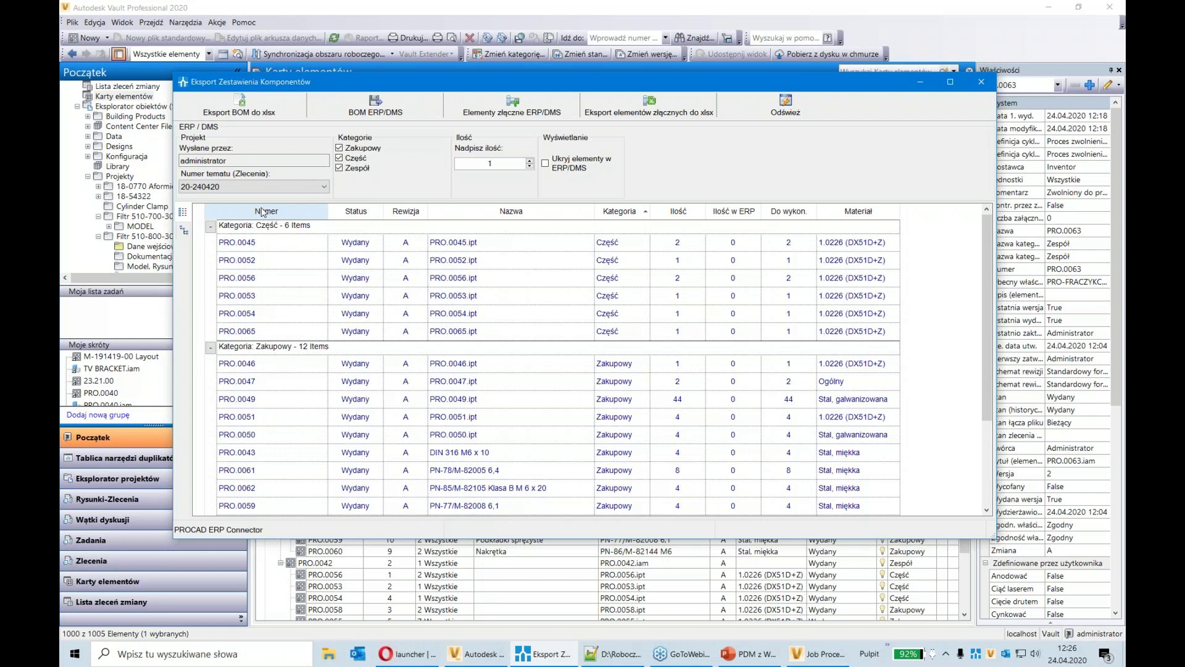
Export the BOM to ERP/DMS, acknowledge the confirmation, and close the export window
scroll(568, 373, "down", 3)
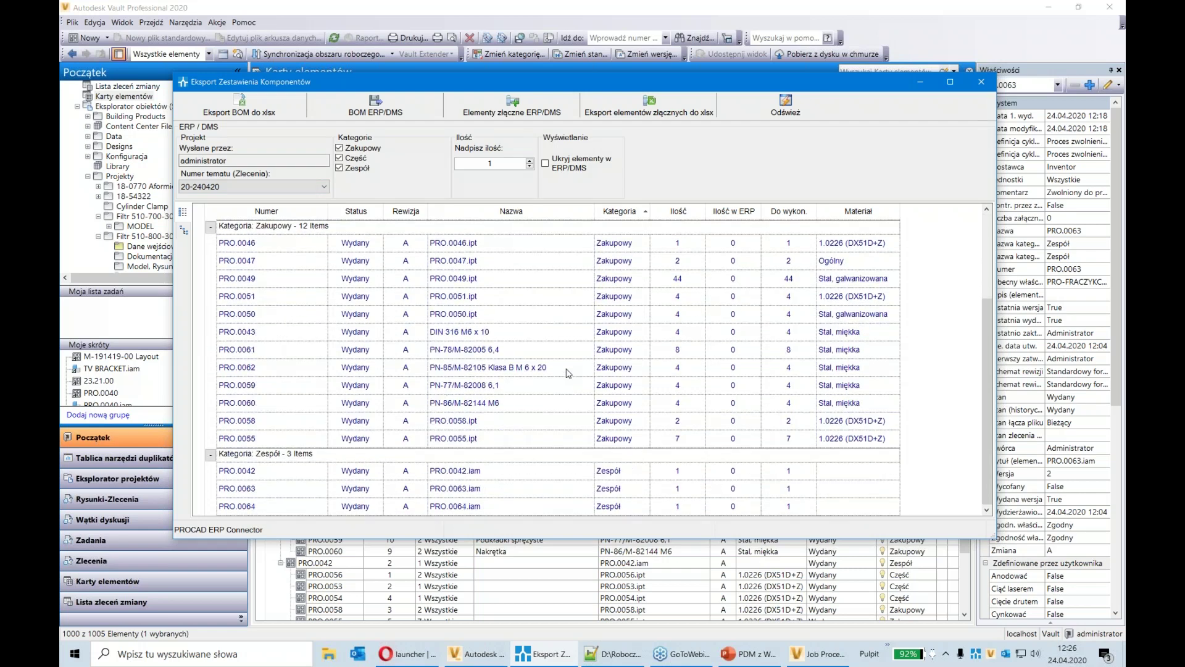
scroll(568, 373, "up", 3)
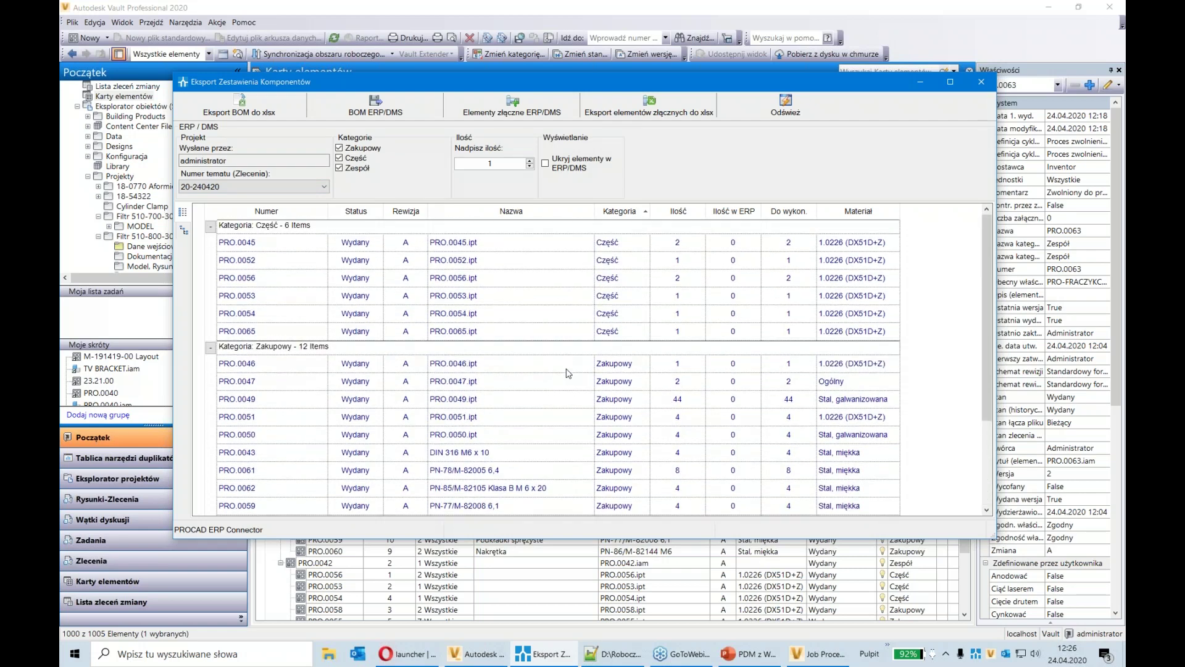
left_click(387, 110)
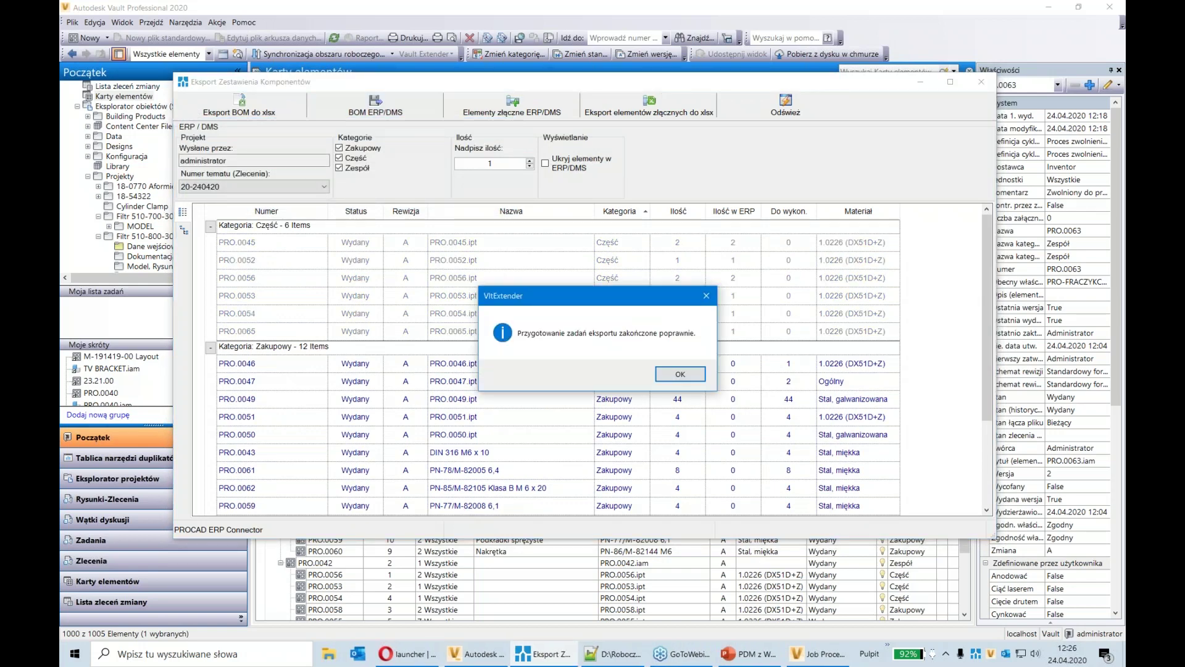
left_click(681, 375)
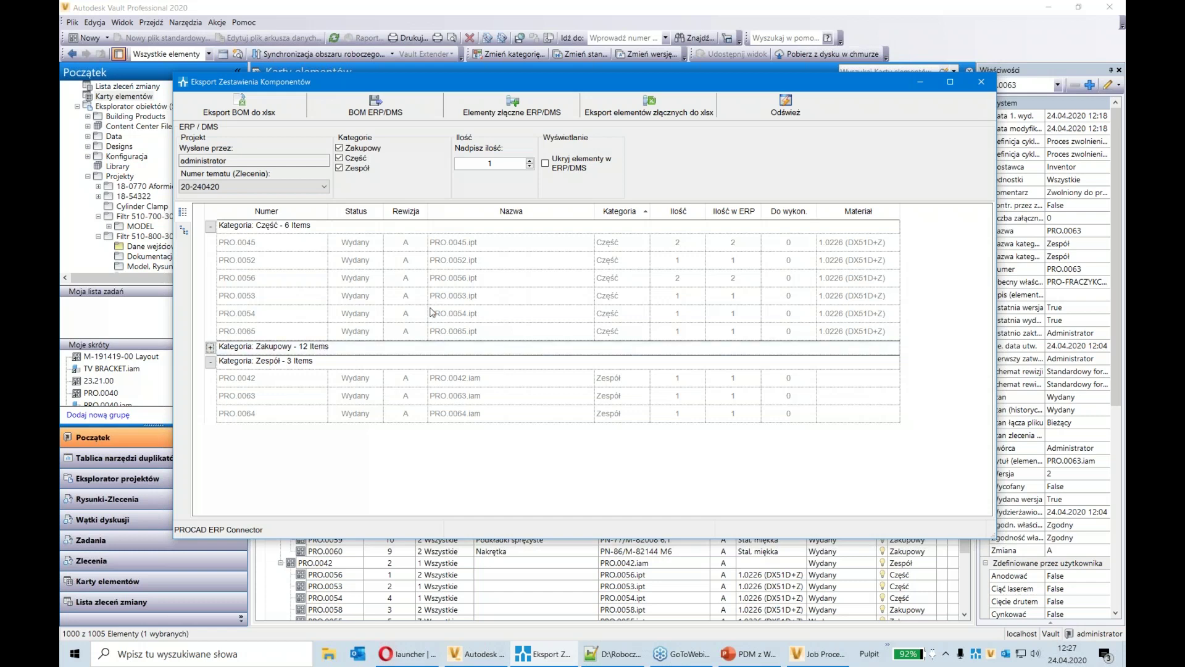
left_click(982, 83)
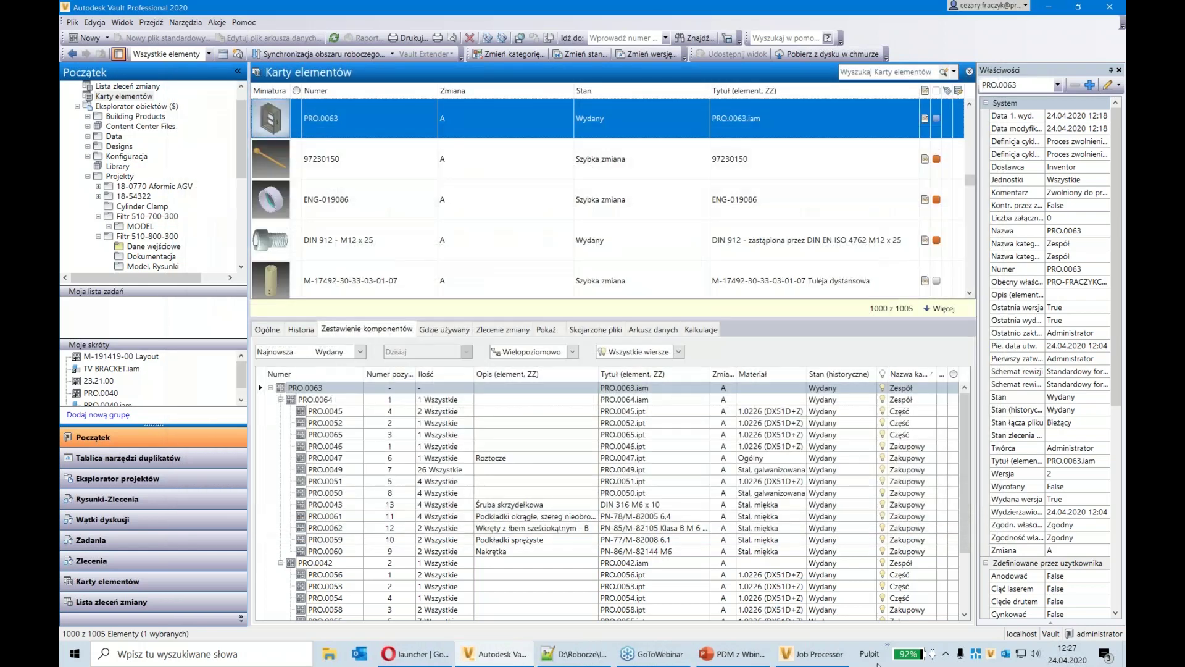
Read the 'Eksport elementów projektu: 20-240420' confirmation email in Outlook's unread folder
left_click(1005, 654)
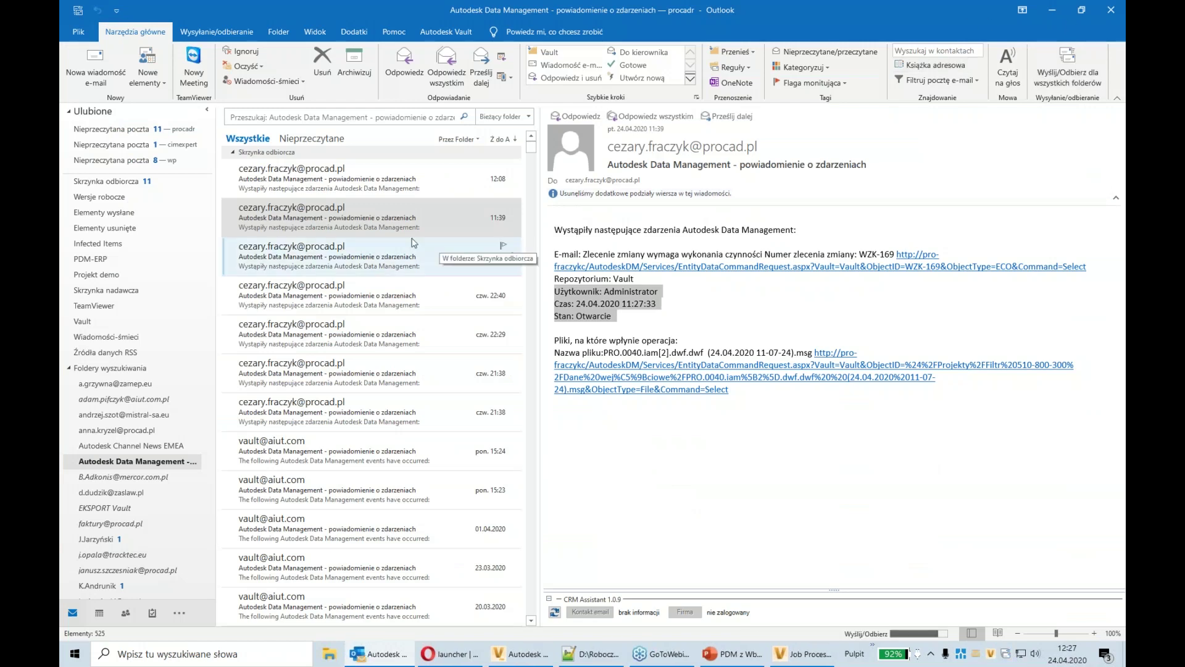
left_click(151, 161)
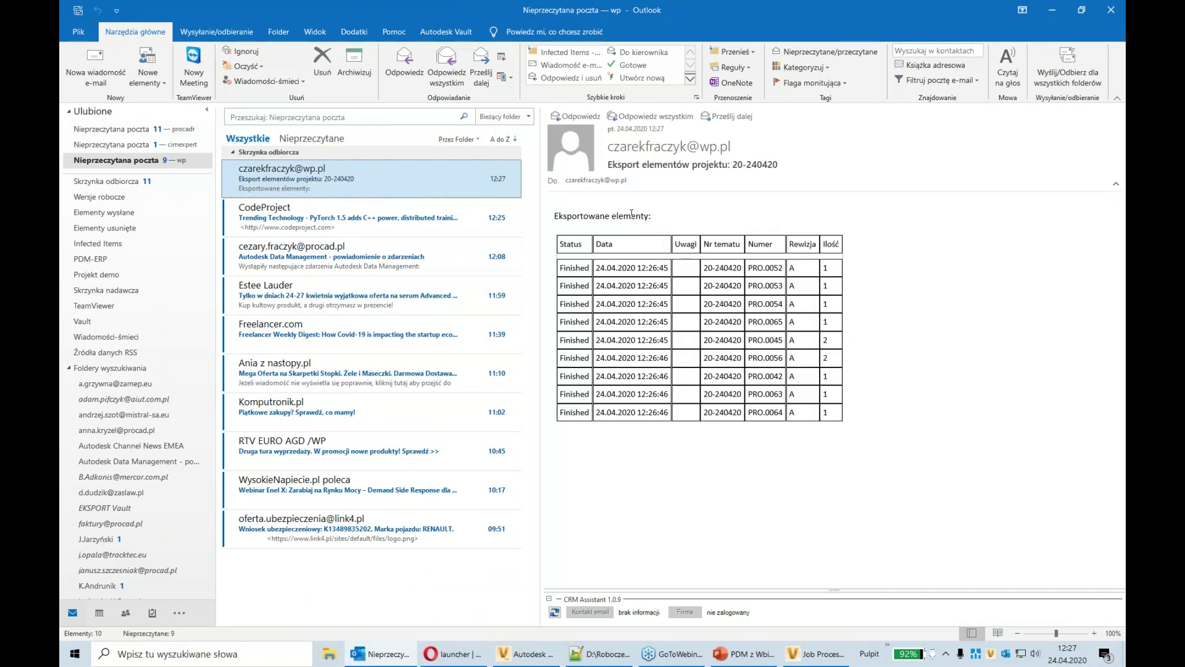
left_click(873, 364)
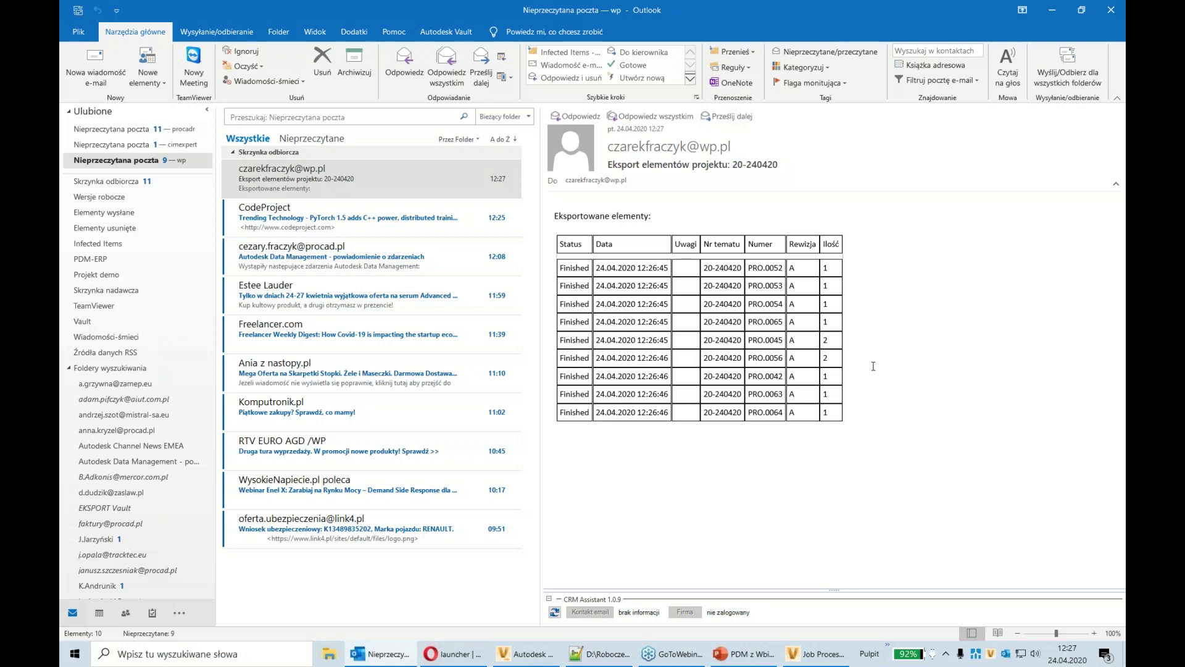
Launch the VaultCmdApiTest connector tool from the desktop PDM menu
left_click(946, 654)
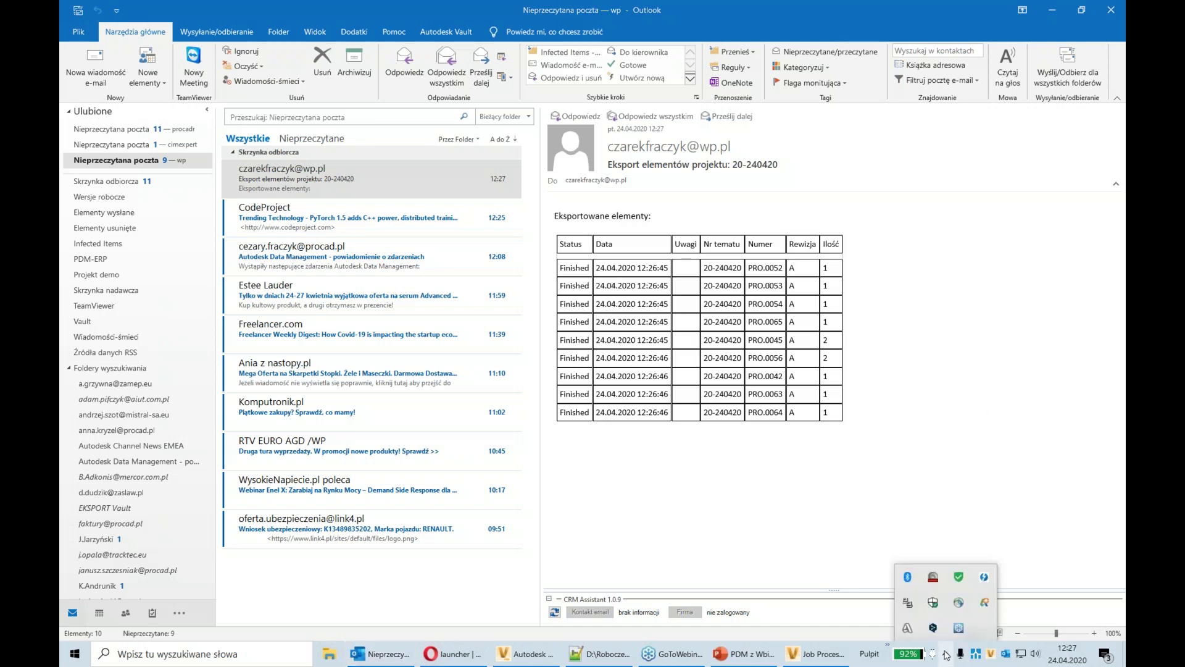
left_click(887, 655)
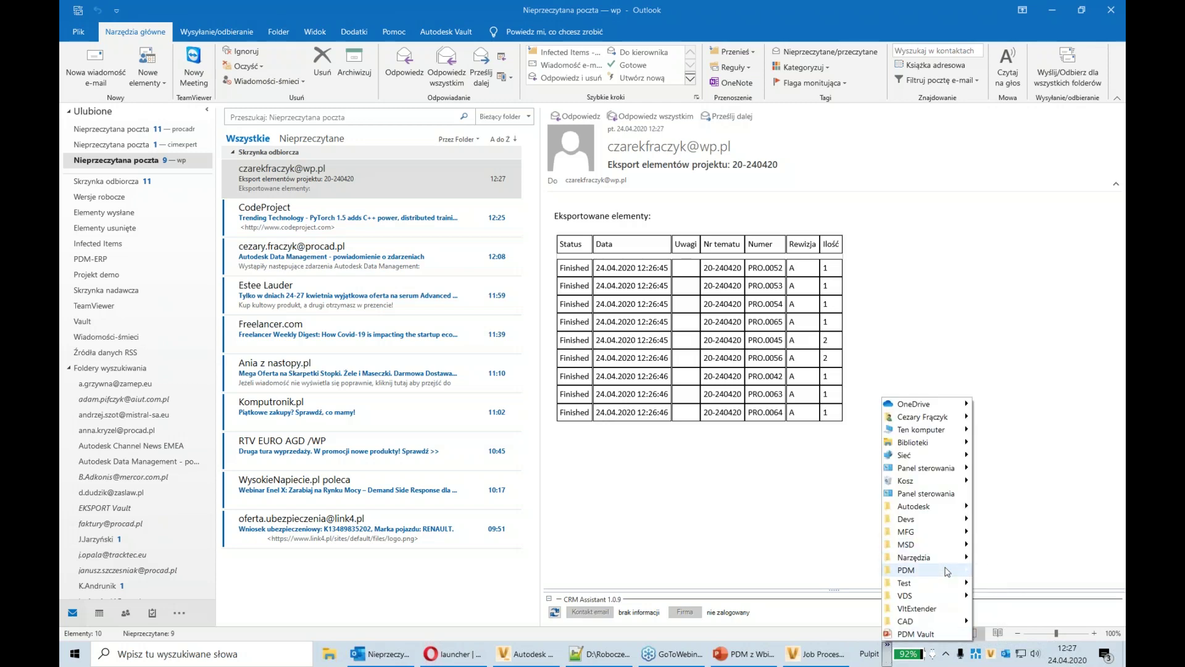
mouse_move(943, 574)
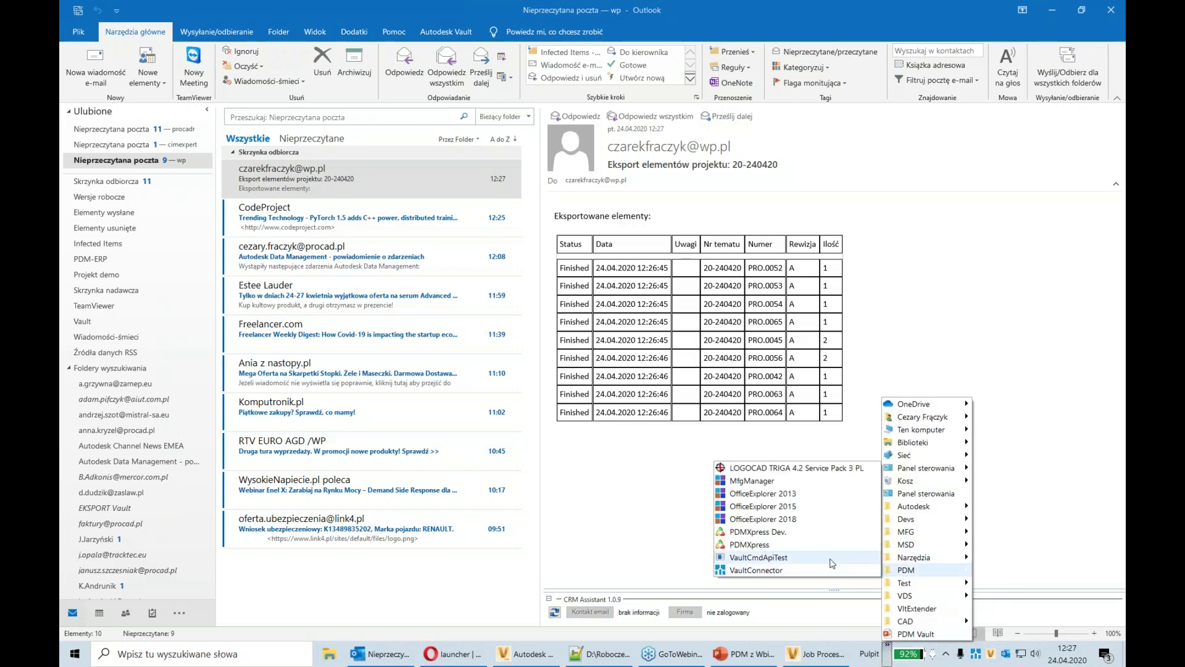
left_click(775, 558)
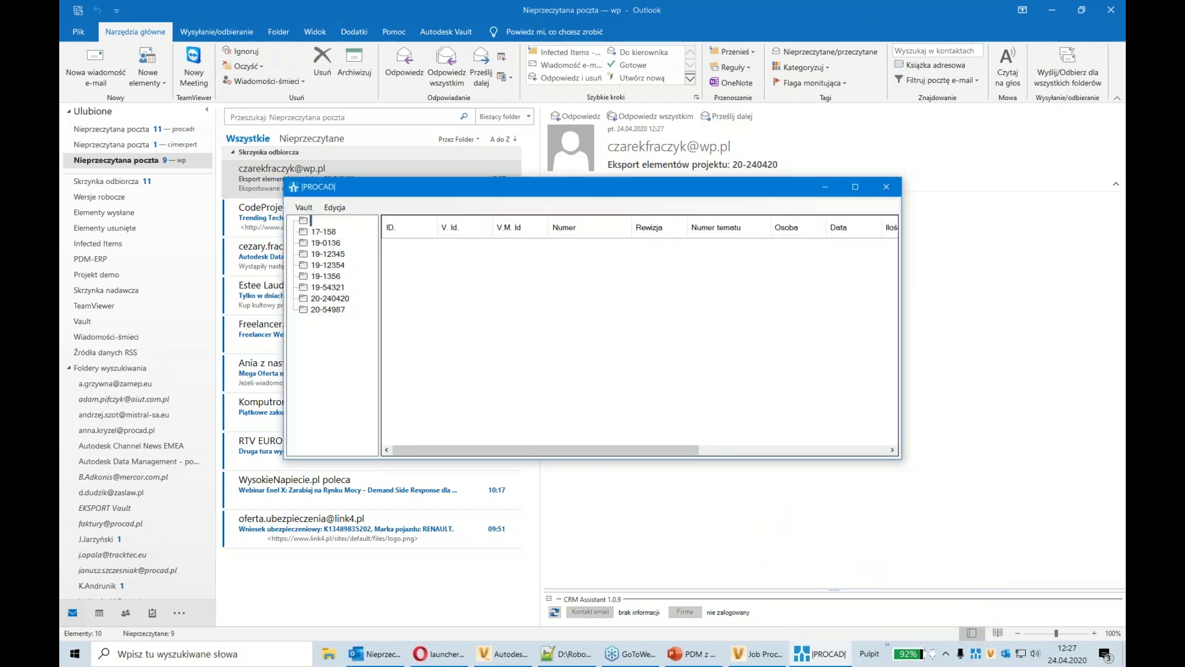
List the items exported under topic 20-240420 and autofit the Data, DWG and PDF columns
left_click(314, 299)
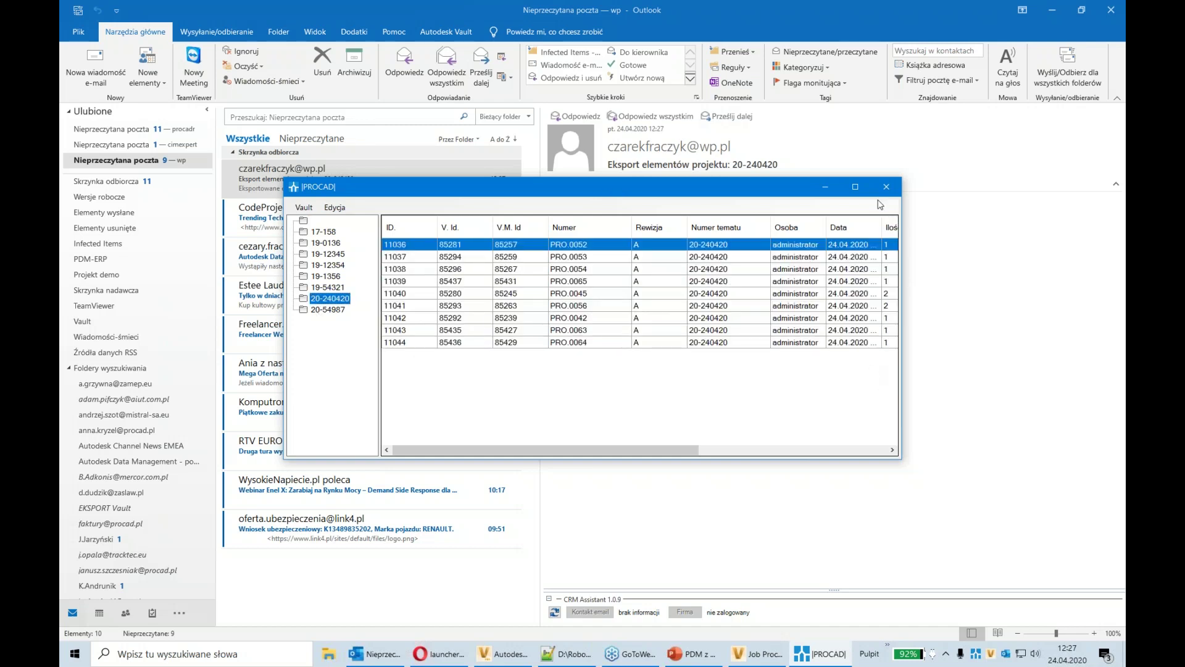
left_click_drag(901, 263, 1048, 265)
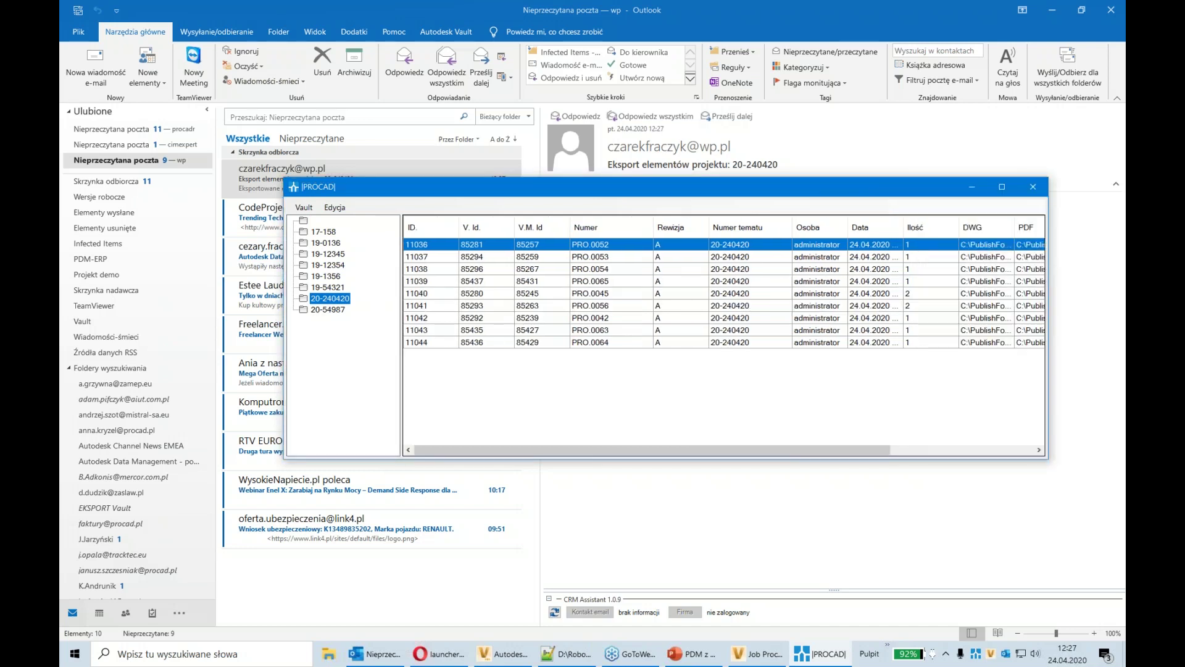
left_click_drag(854, 449, 981, 455)
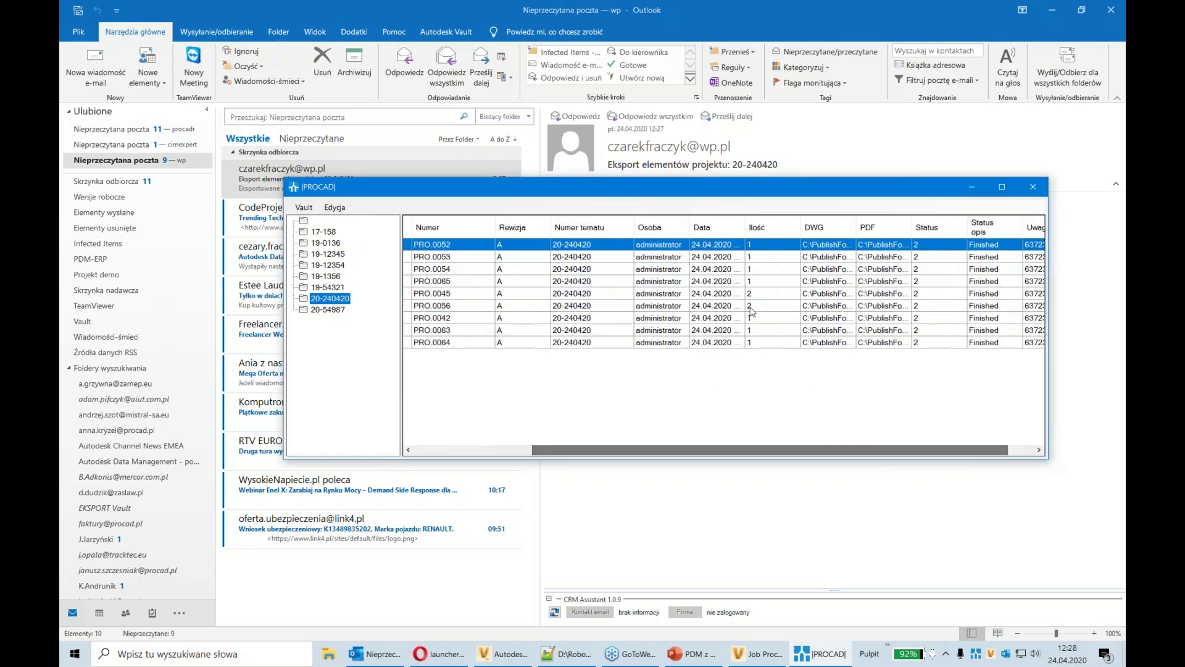
double_click(741, 228)
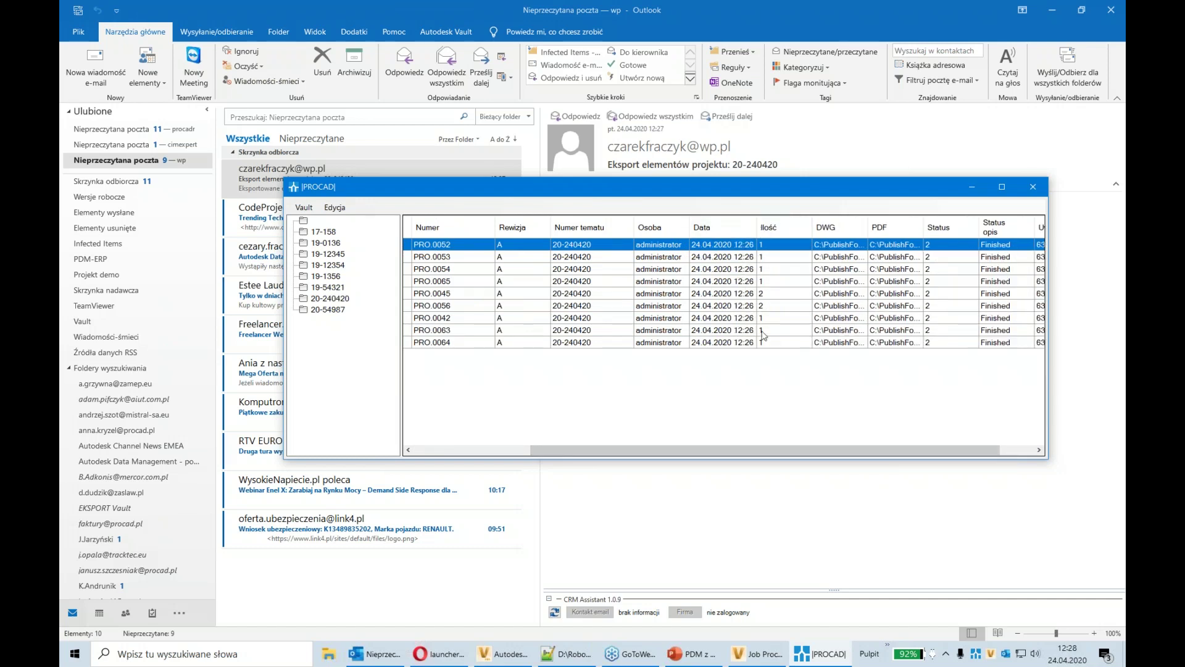
double_click(867, 222)
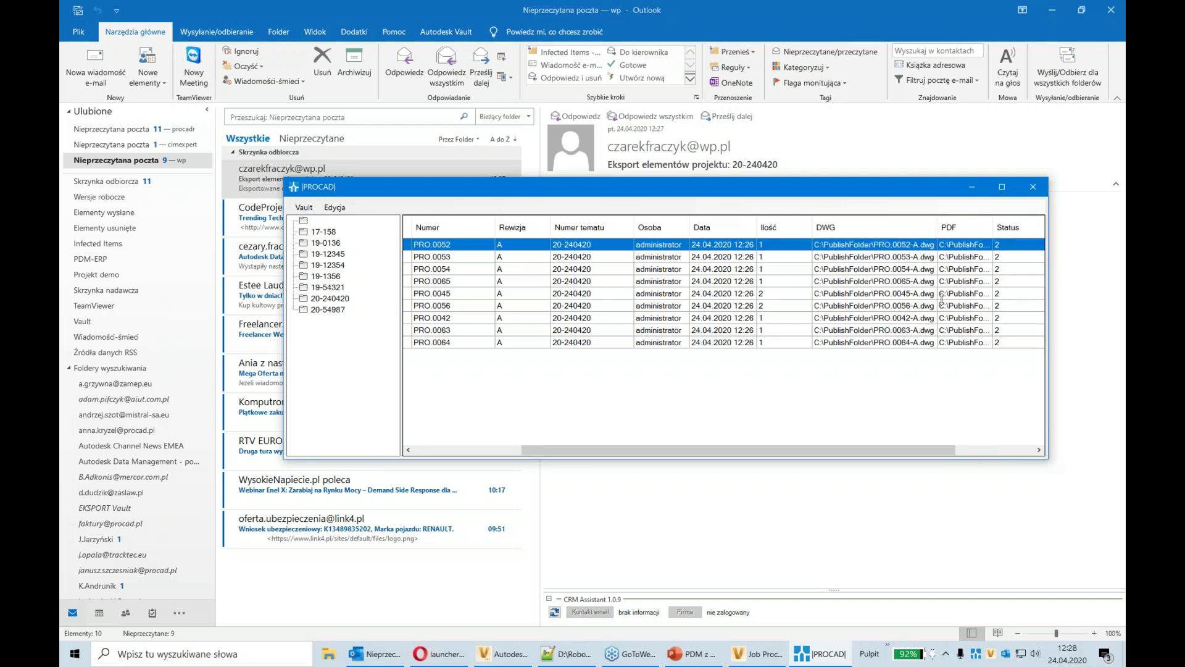
double_click(992, 225)
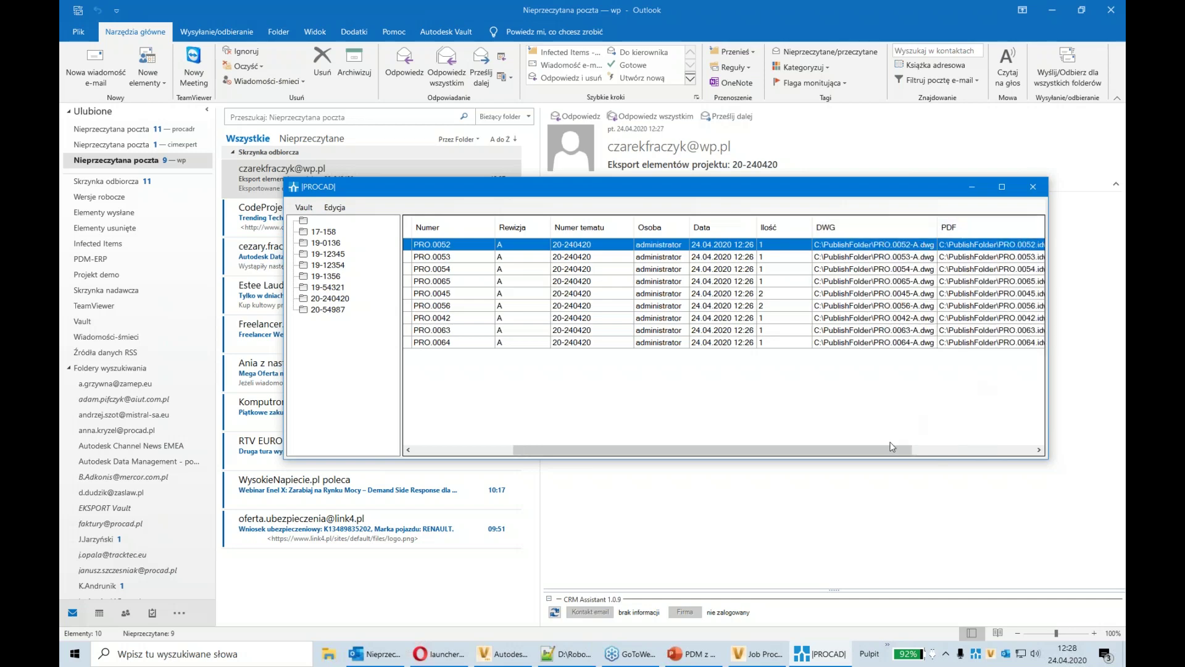
Step through the exported item rows, then switch back to the PowerPoint presentation
left_click_drag(892, 449, 754, 443)
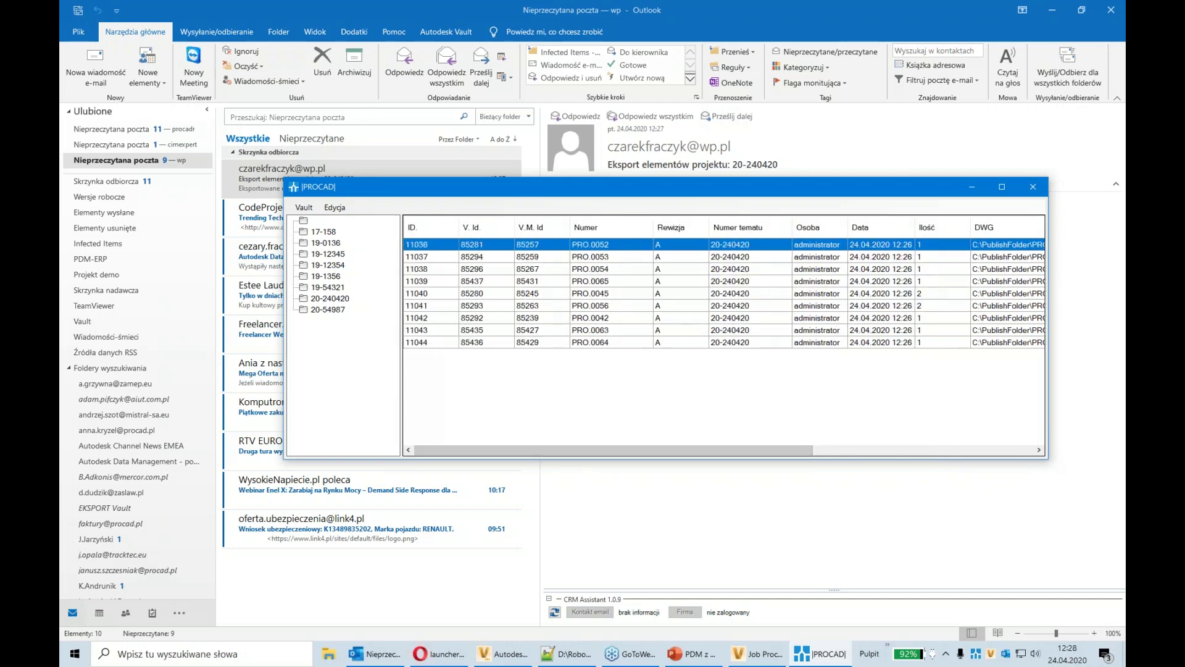
left_click(617, 257)
left_click(618, 269)
left_click(618, 281)
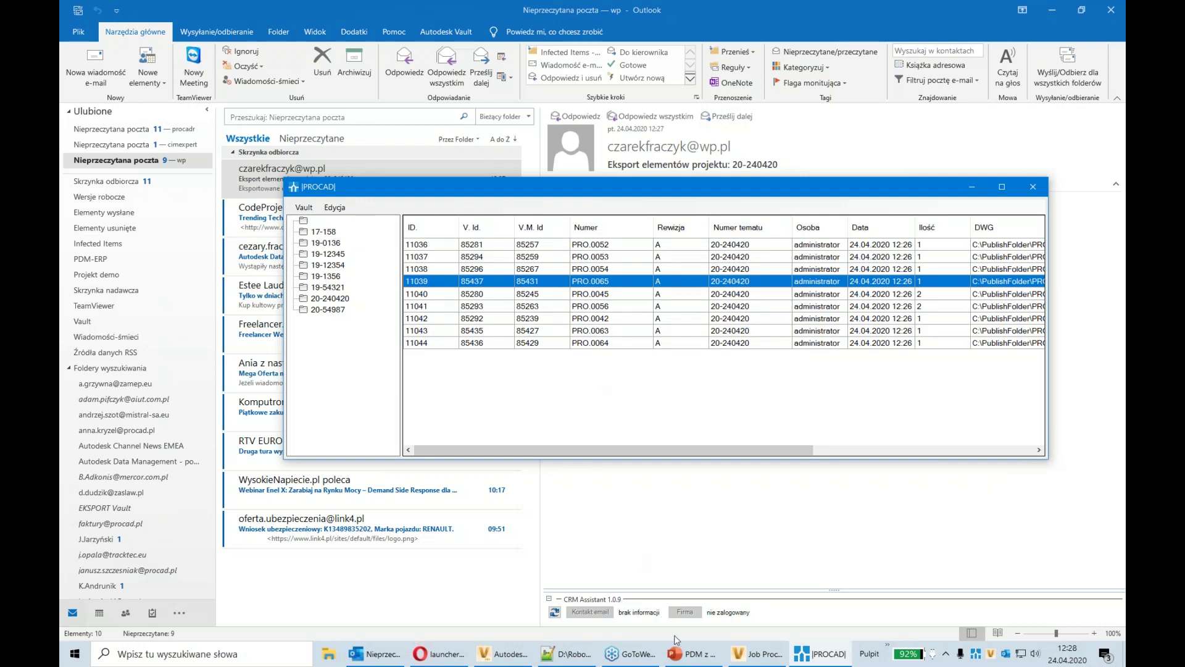
left_click(708, 661)
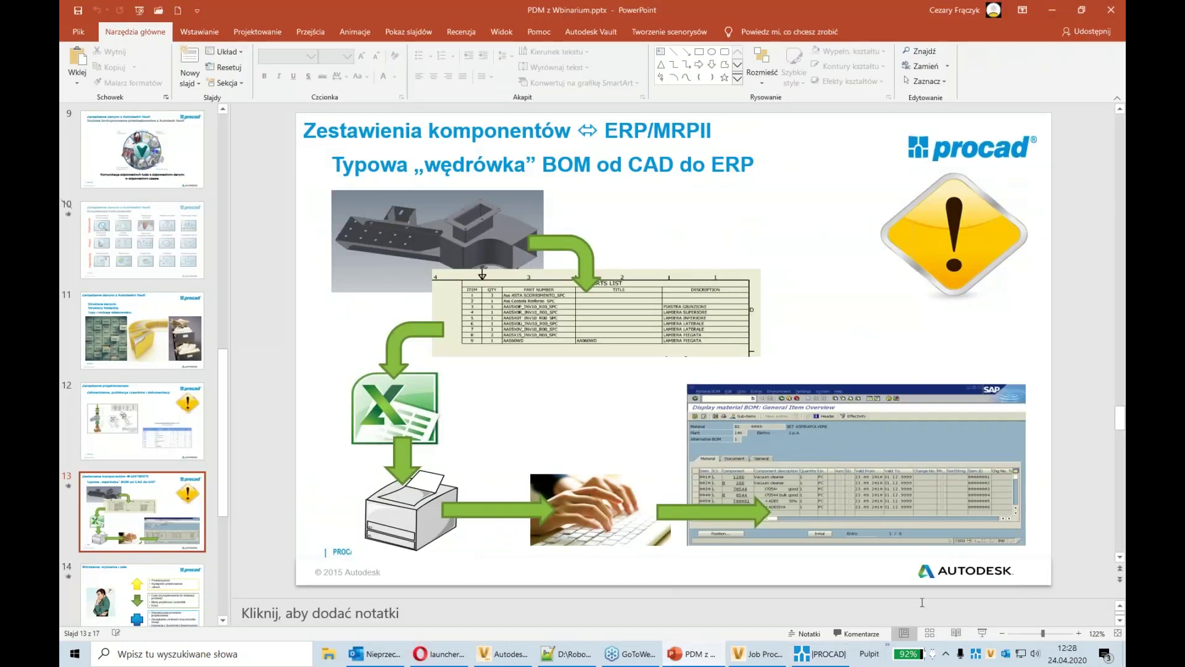
Start the slideshow and advance to 'Wdrożenie: wyzwania i cele', revealing the increase and reduce goals
left_click(982, 636)
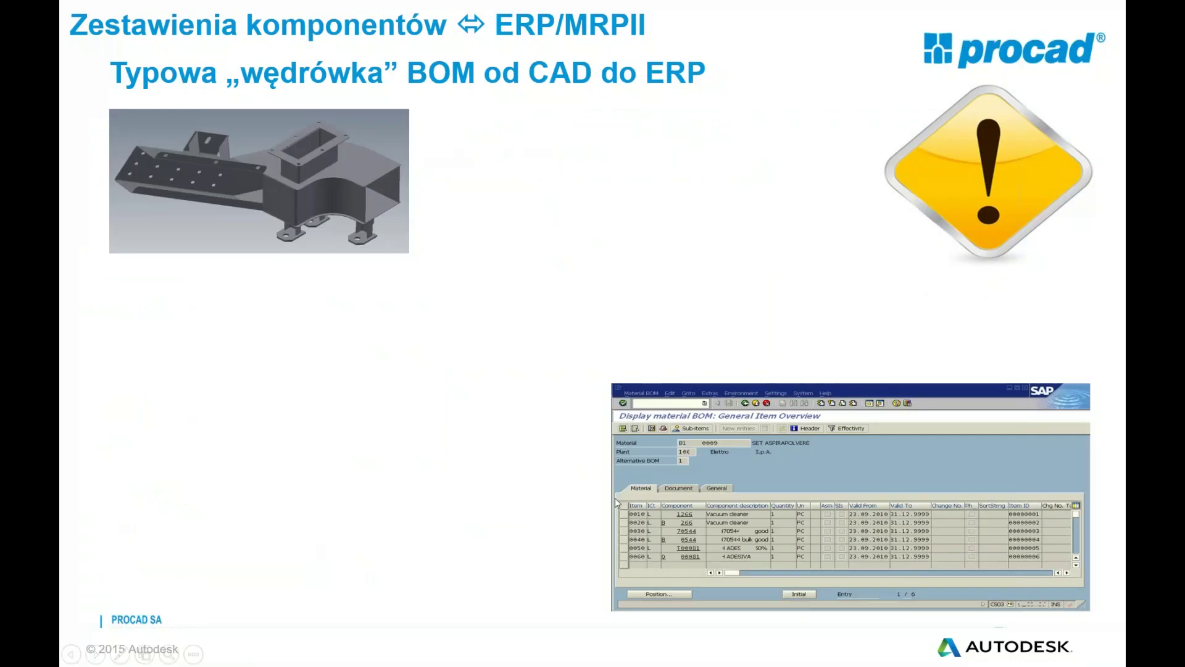
left_click(477, 301)
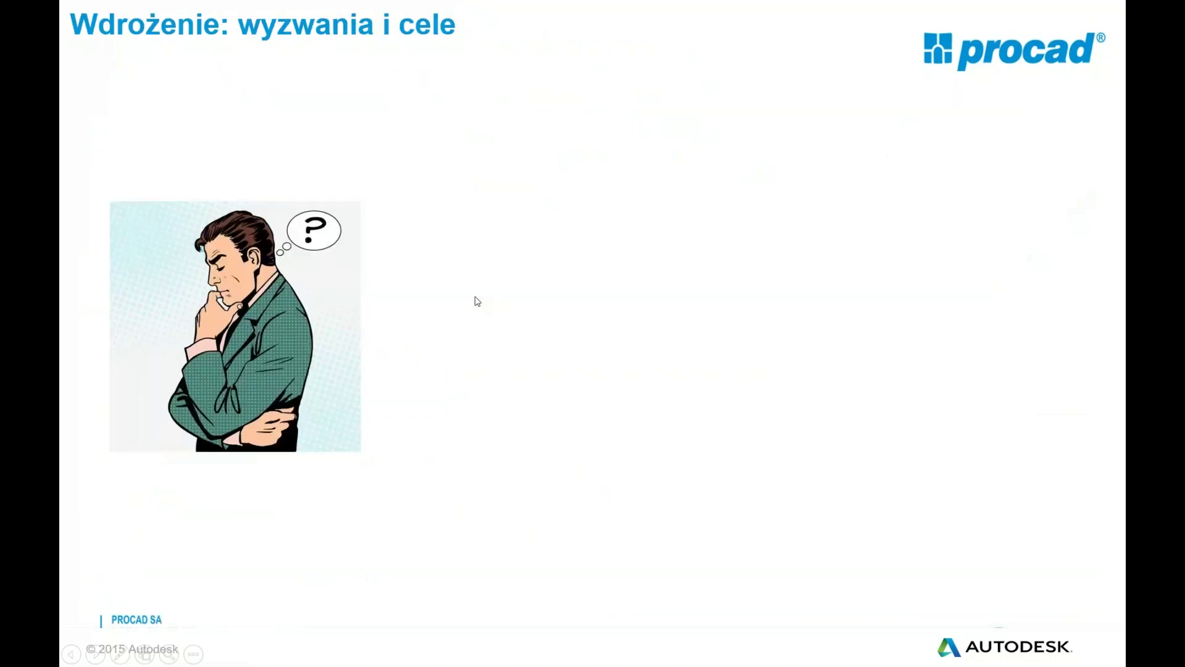
left_click(478, 301)
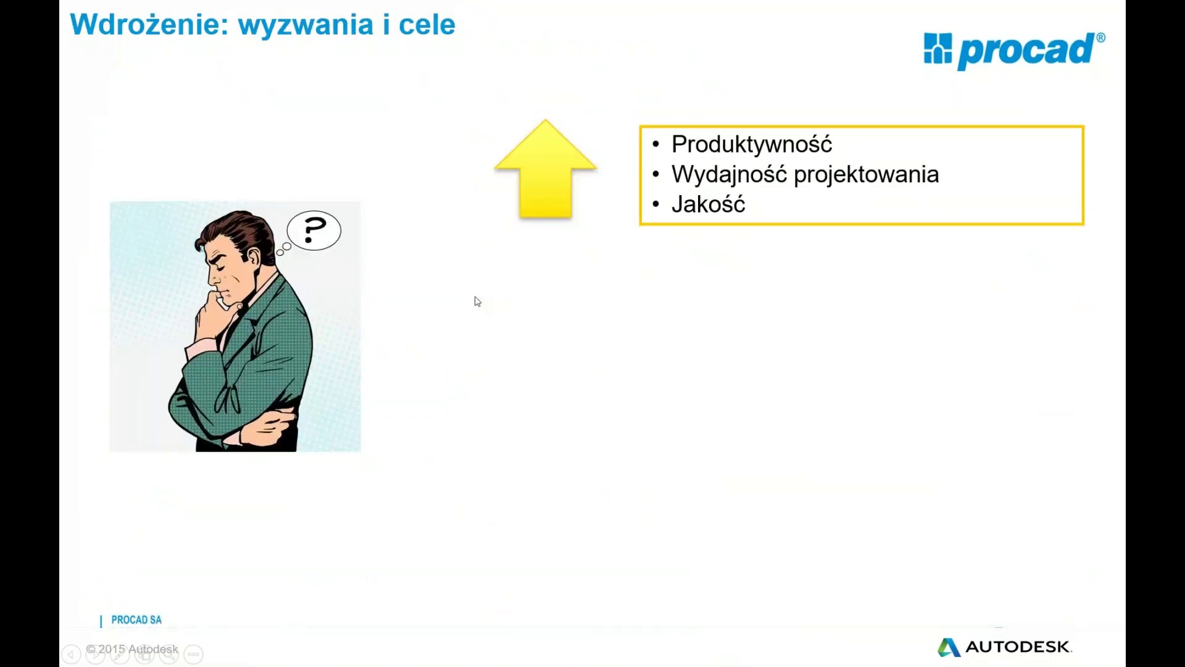
left_click(477, 301)
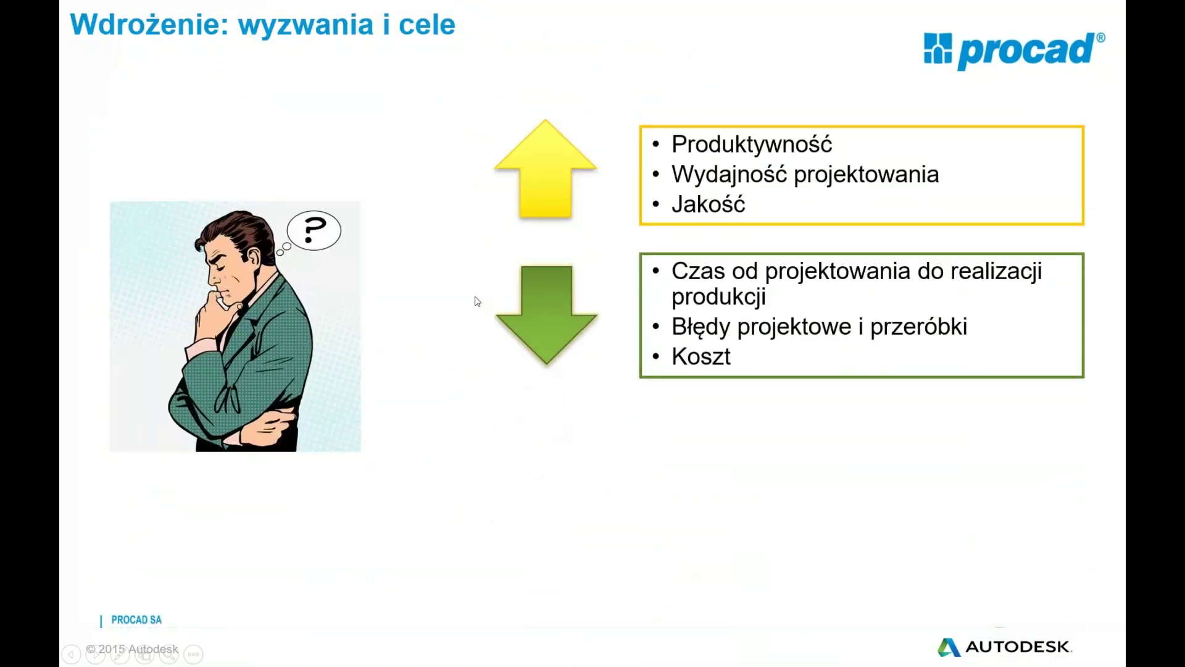